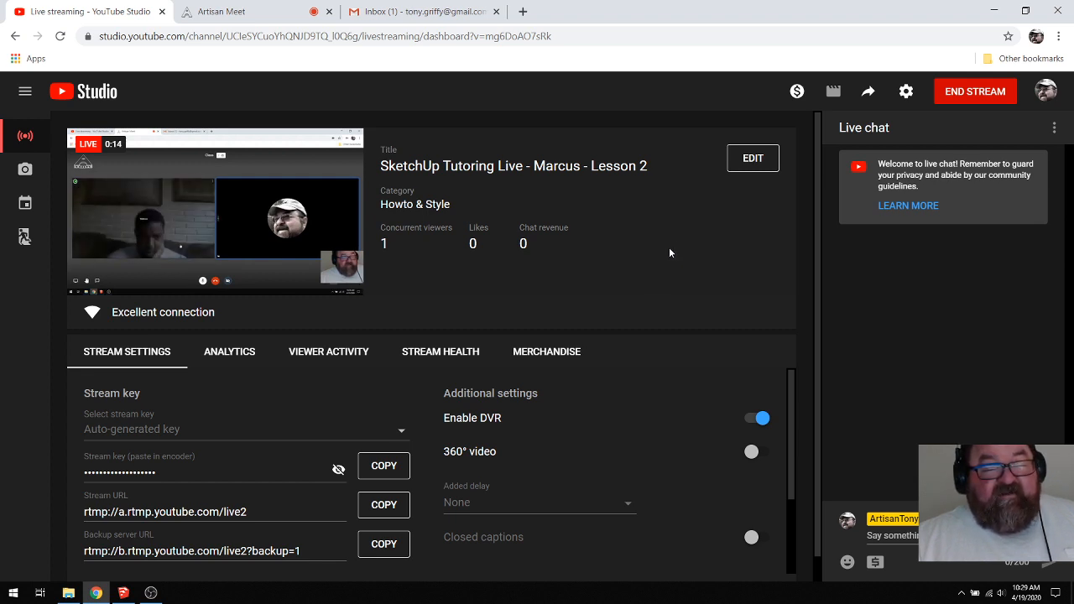
pyautogui.click(222, 10)
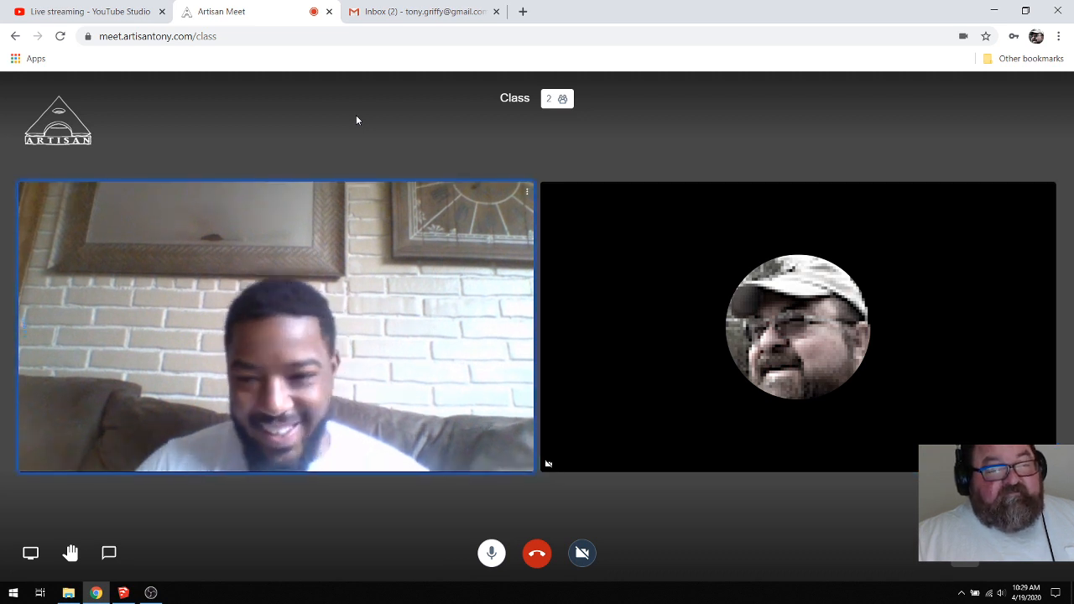
pyautogui.click(128, 9)
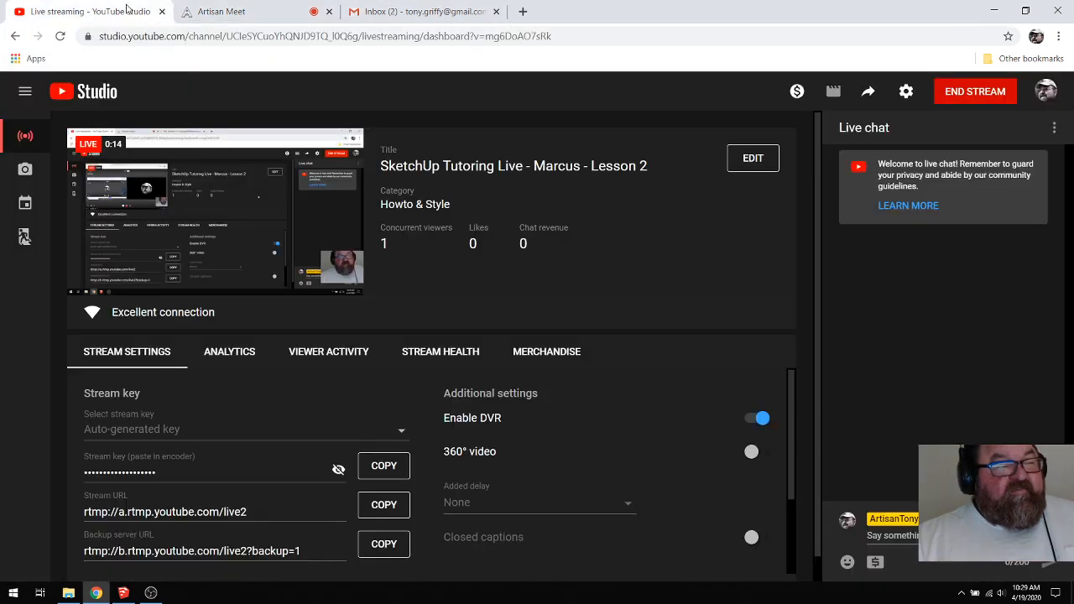
pyautogui.click(436, 6)
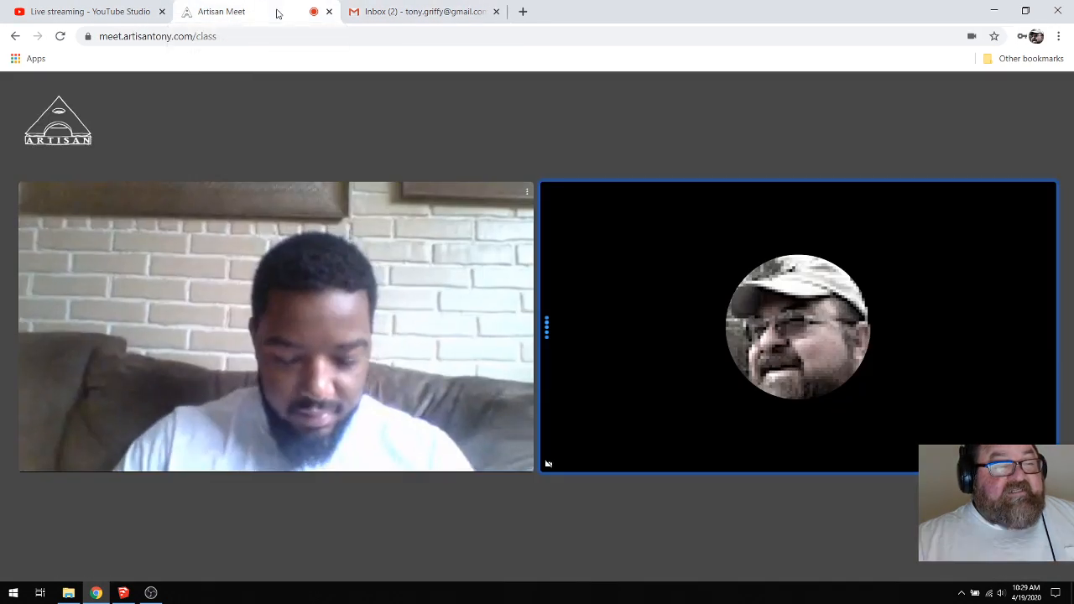
pyautogui.click(277, 13)
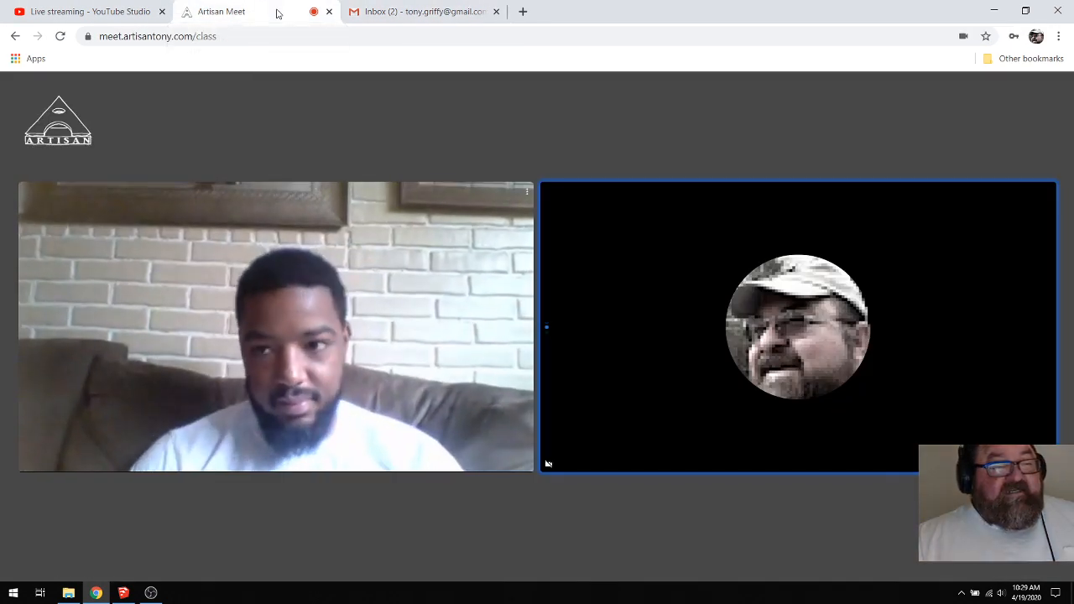
pyautogui.click(84, 11)
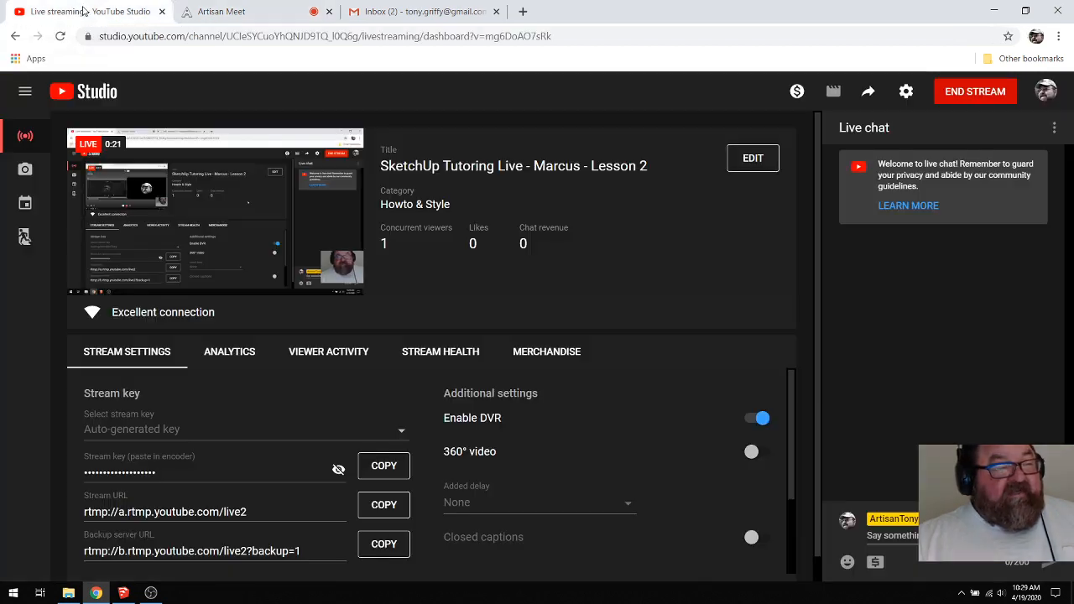
pyautogui.click(235, 11)
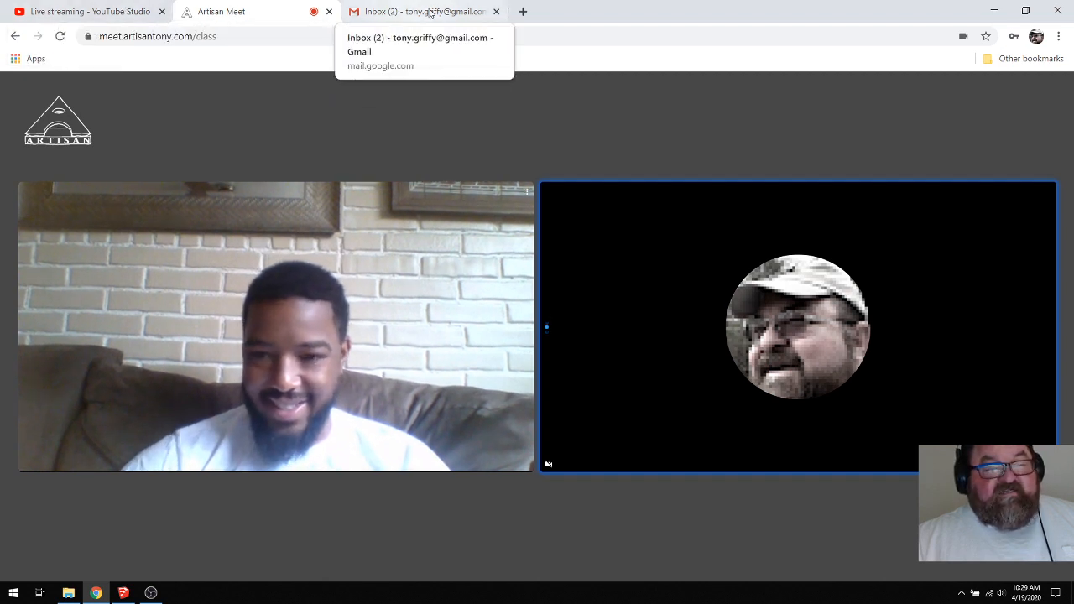
pyautogui.click(108, 9)
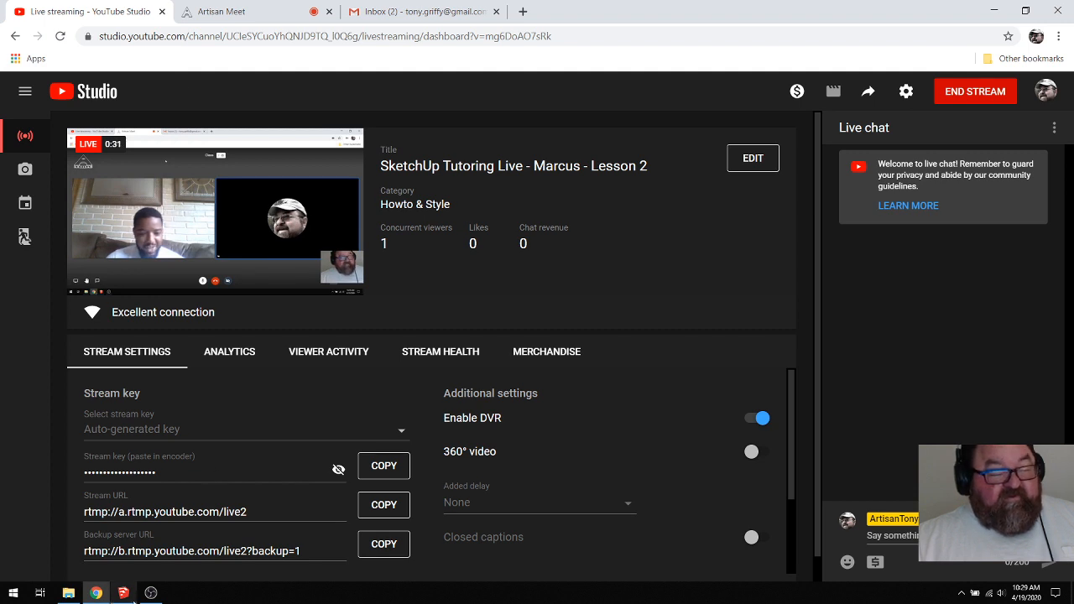
# Switch to SketchUp and examine the round pad outline beside the reference photo of the oval pad.
pyautogui.click(123, 592)
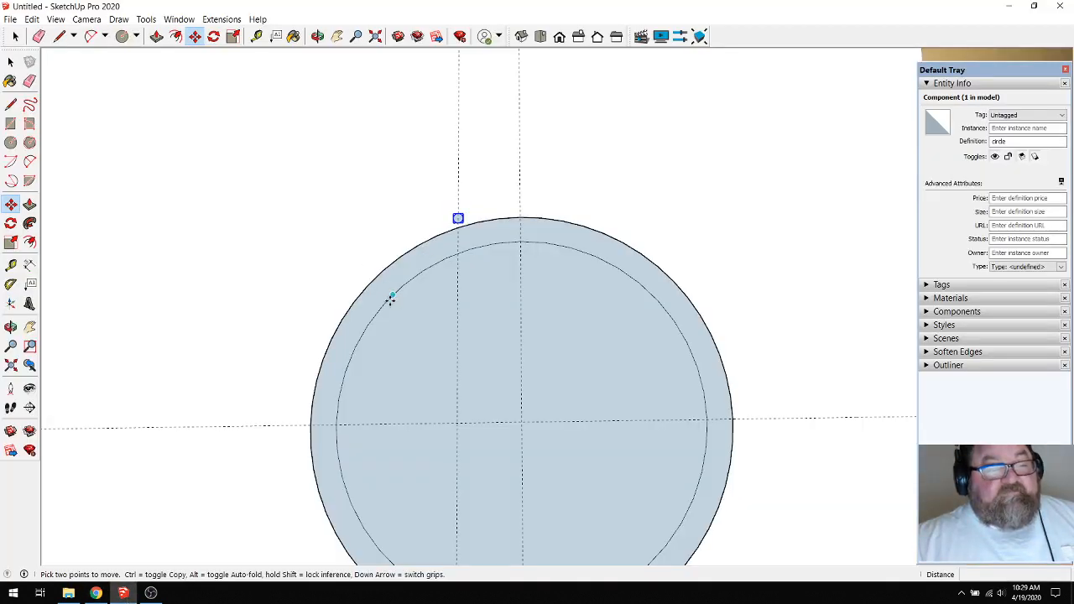
pyautogui.scroll(-1, 394, 301)
pyautogui.scroll(-1, 492, 302)
pyautogui.scroll(2, 503, 403)
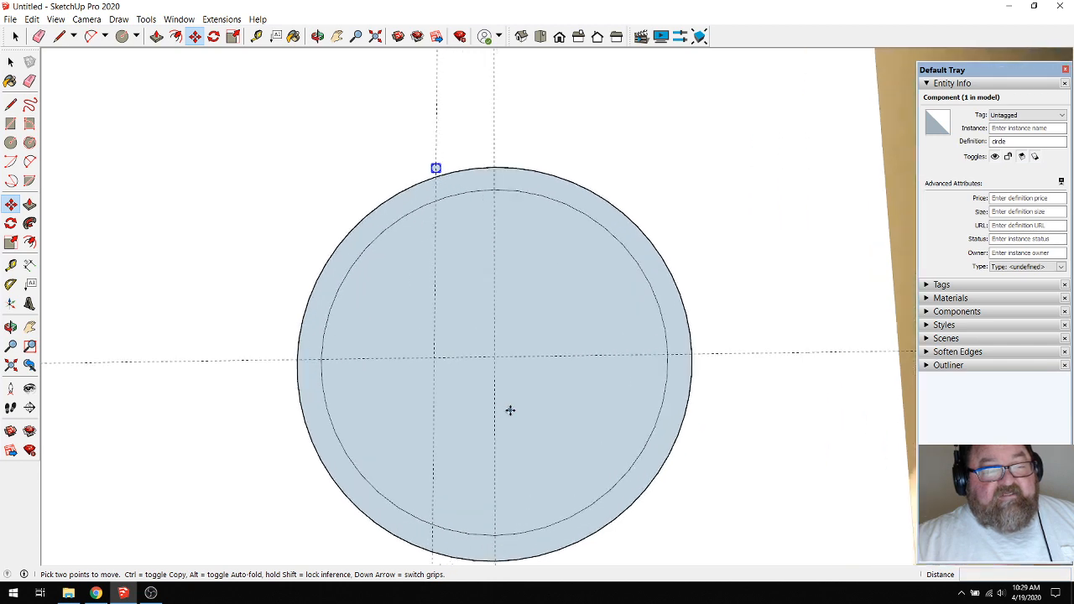
pyautogui.scroll(-2, 340, 315)
pyautogui.scroll(-2, 427, 337)
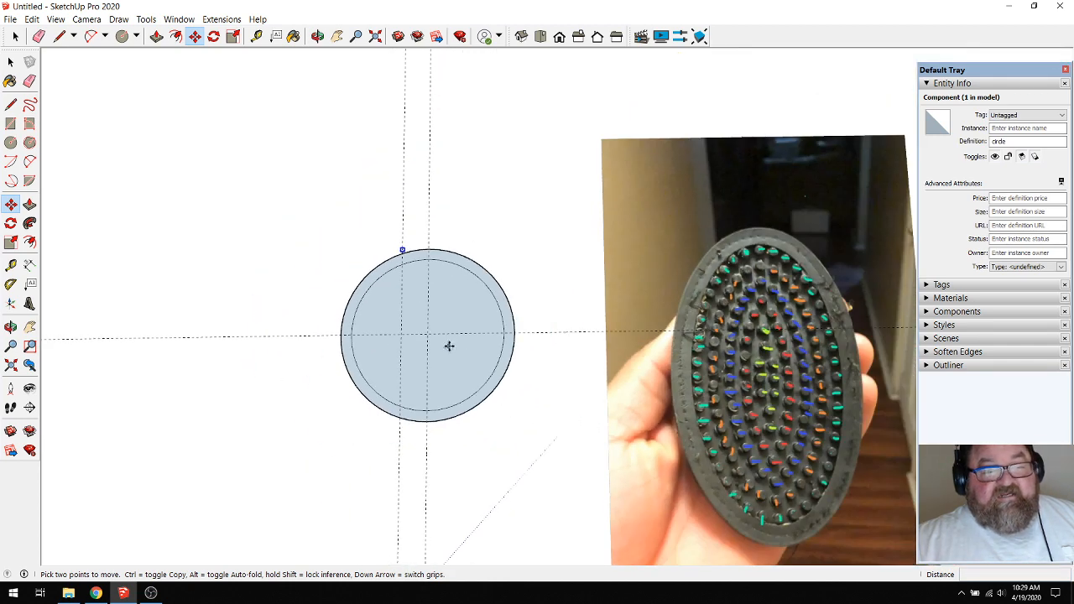
pyautogui.scroll(3, 419, 337)
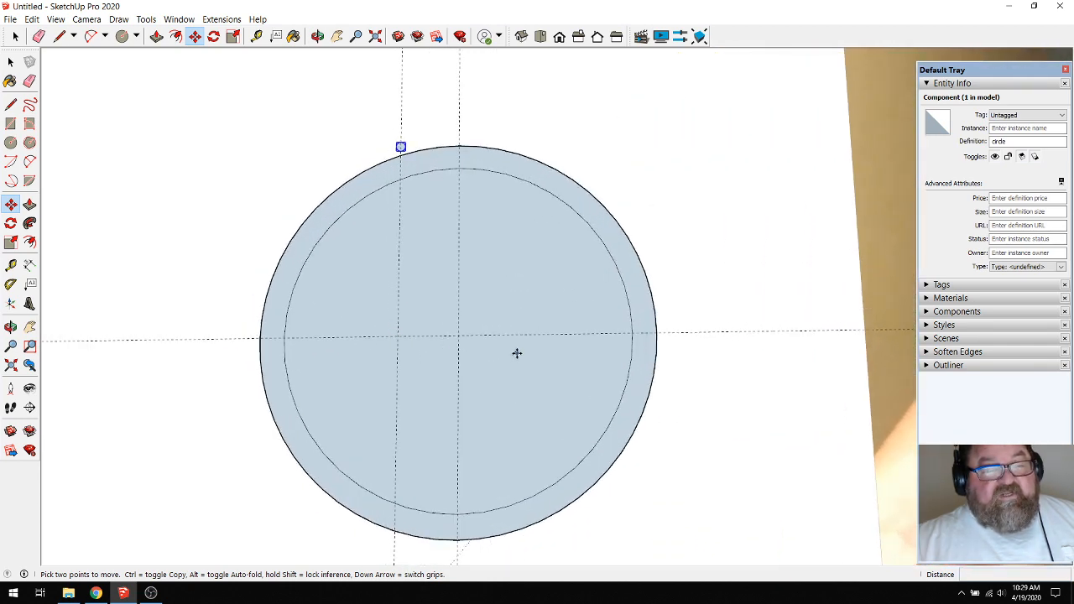
pyautogui.scroll(-5, 371, 370)
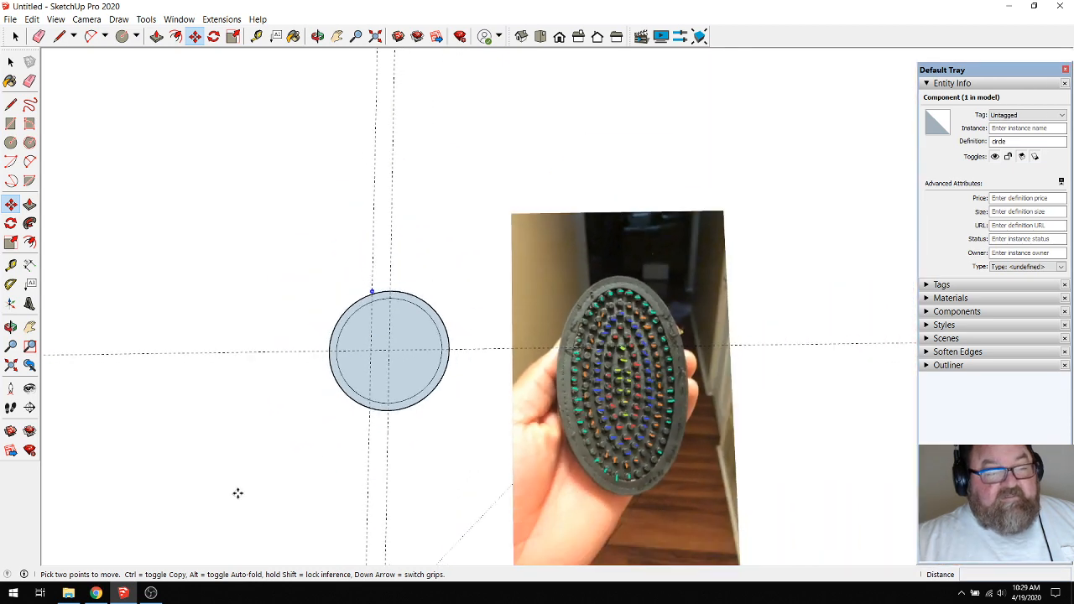
# Switch to the Artisan Meet class call in Chrome, share the entire screen and enlarge the shared-screen tile.
pyautogui.click(95, 593)
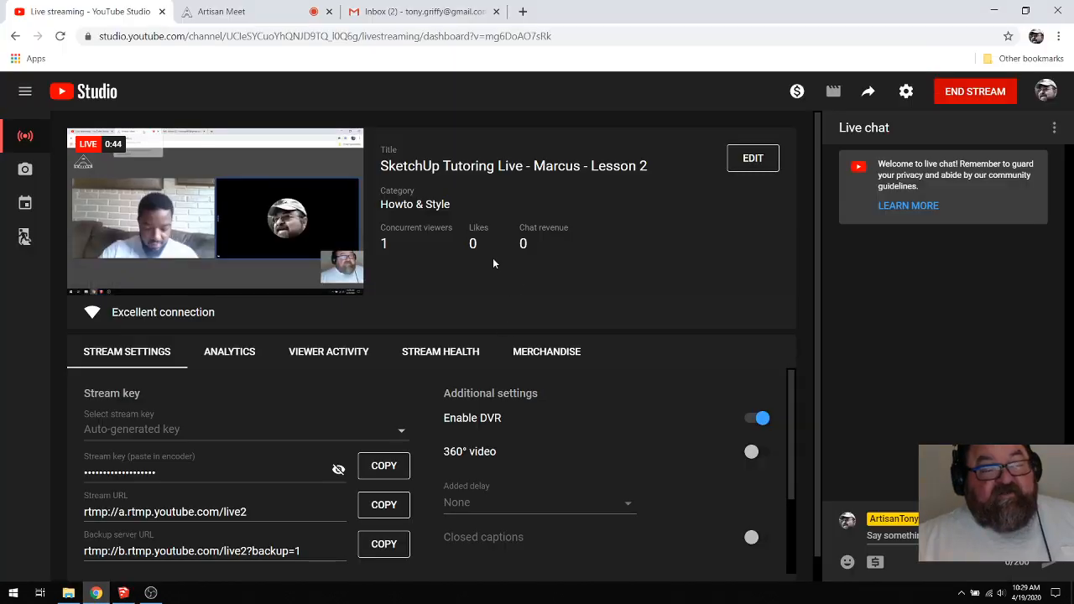
pyautogui.click(222, 11)
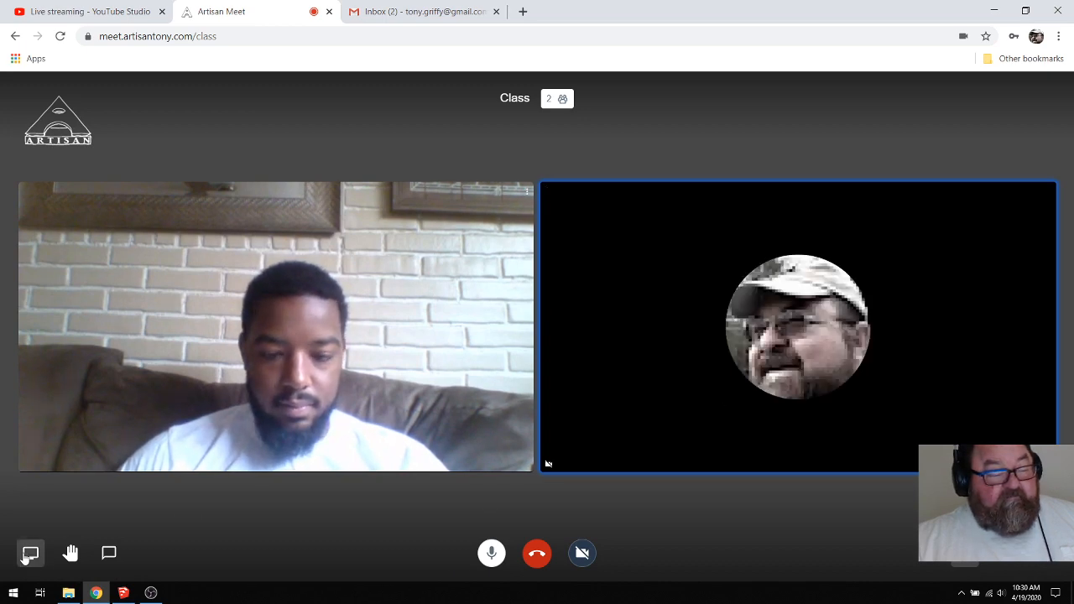
pyautogui.click(29, 553)
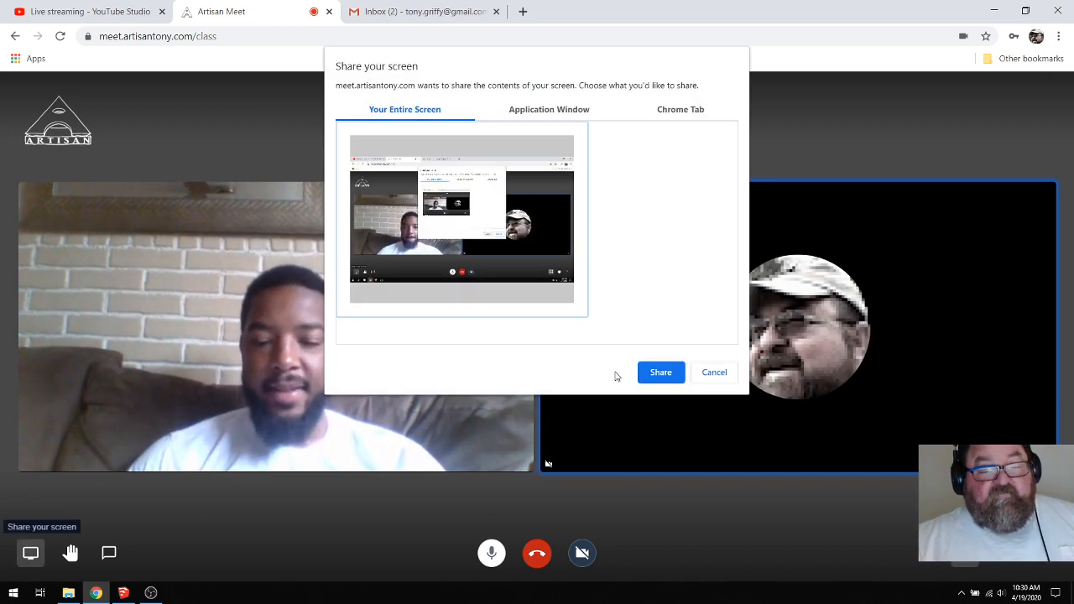
pyautogui.click(661, 375)
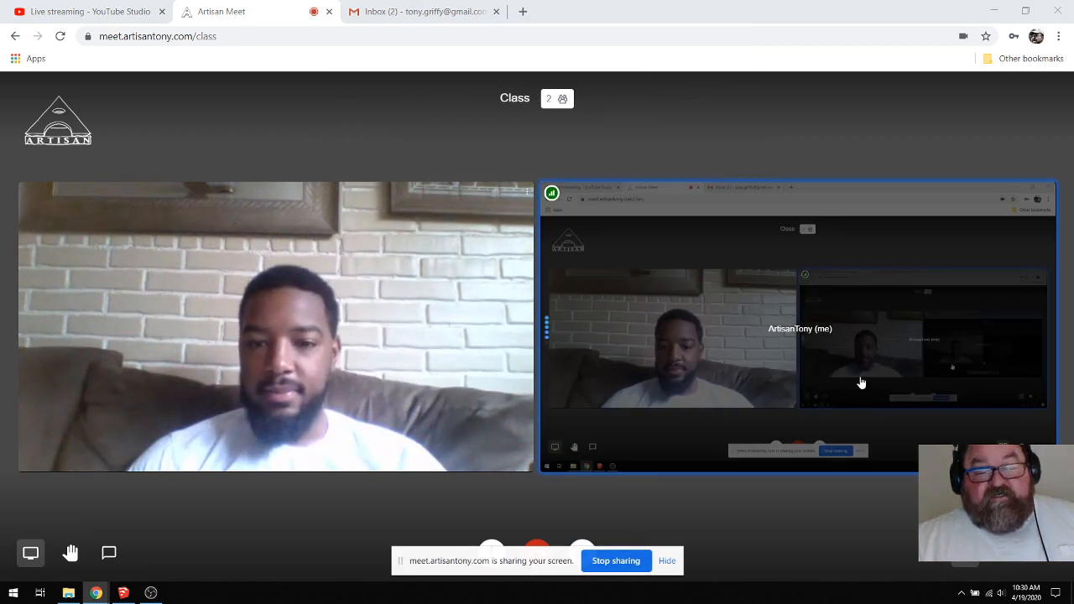
pyautogui.click(860, 380)
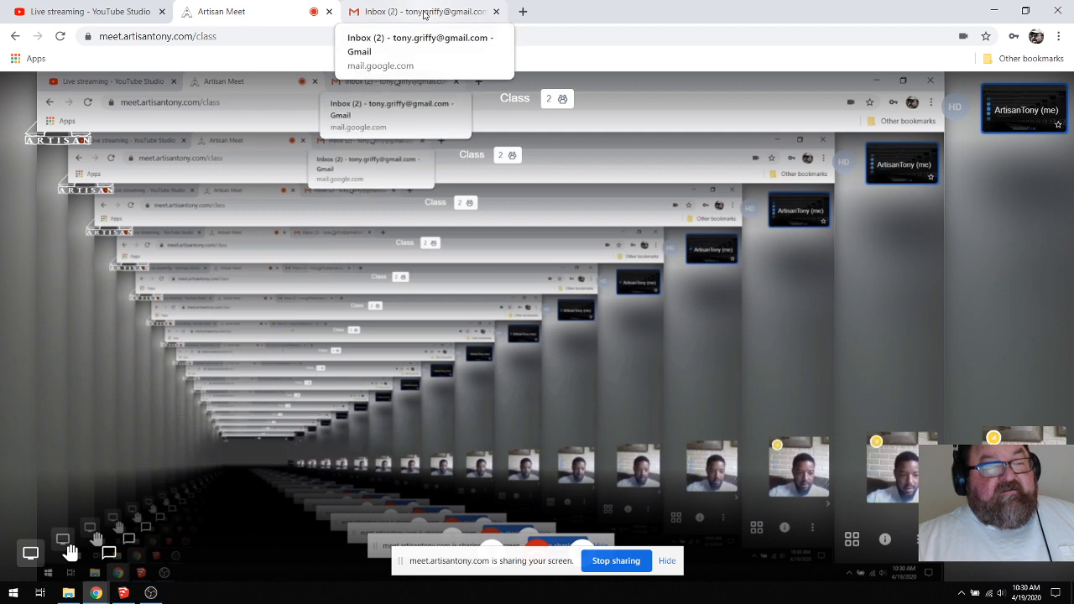
# Return to SketchUp and examine the colour-marked rows of pegs on the oval pad in the reference photo.
pyautogui.click(123, 593)
pyautogui.scroll(2, 364, 364)
pyautogui.scroll(1, 443, 374)
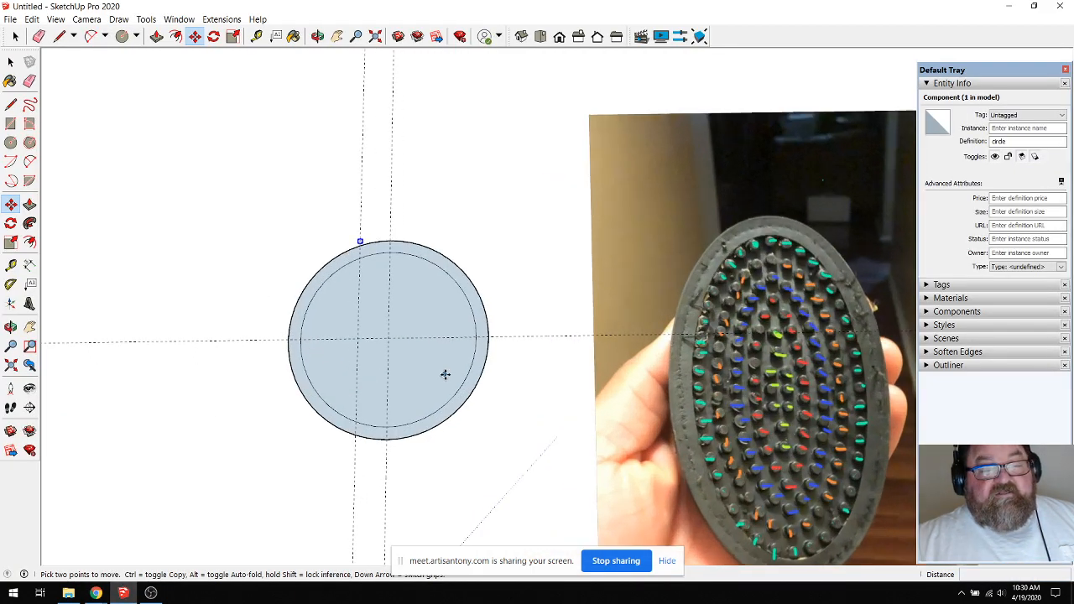
pyautogui.scroll(1, 527, 427)
pyautogui.scroll(-1, 302, 371)
pyautogui.scroll(1, 505, 406)
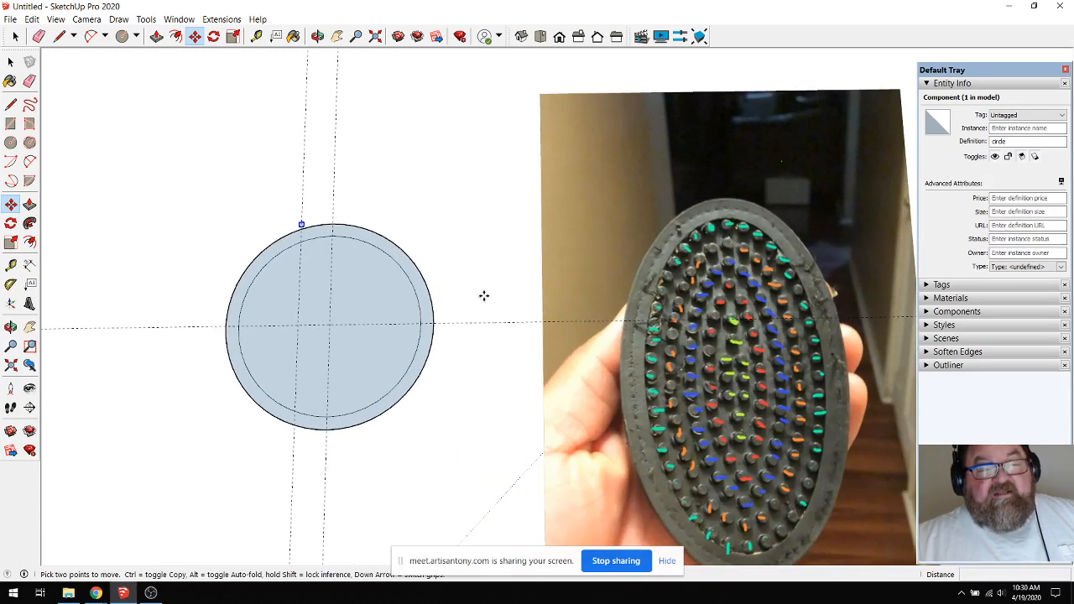
pyautogui.scroll(-1, 520, 321)
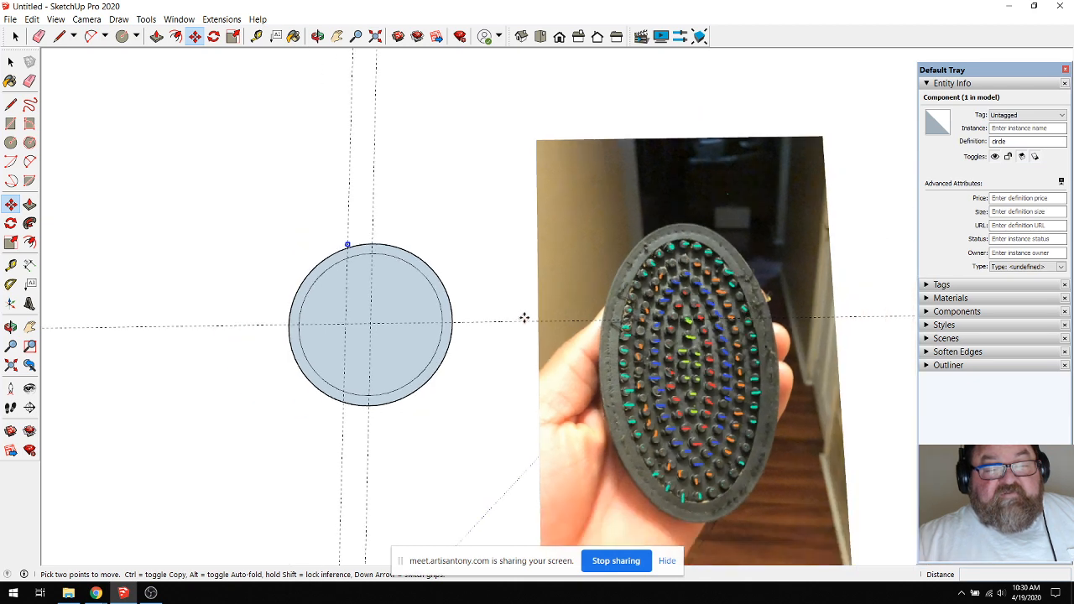
pyautogui.scroll(2, 653, 434)
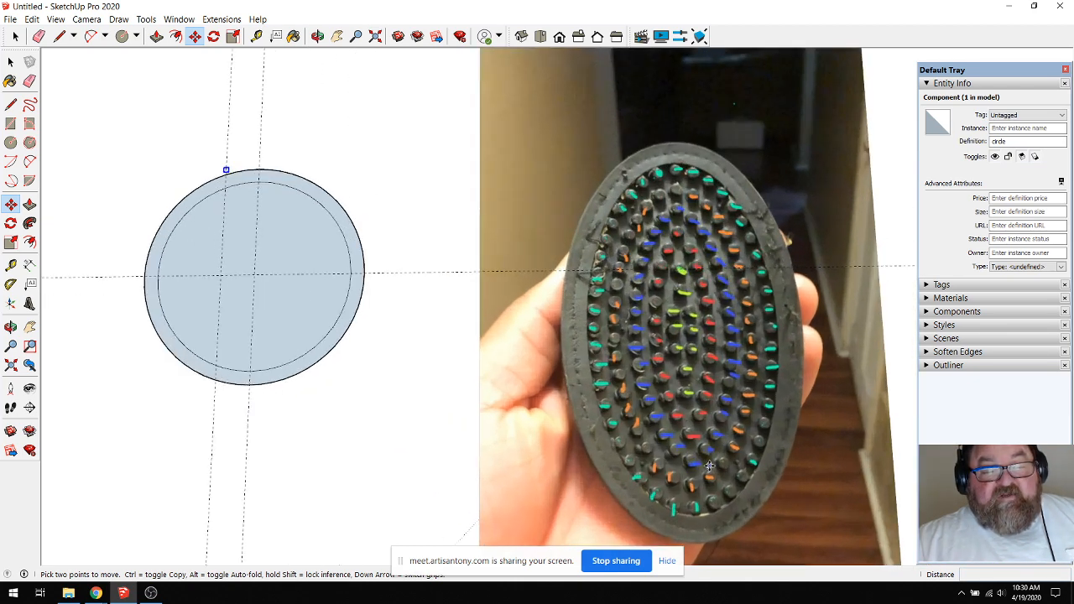
pyautogui.scroll(-1, 623, 307)
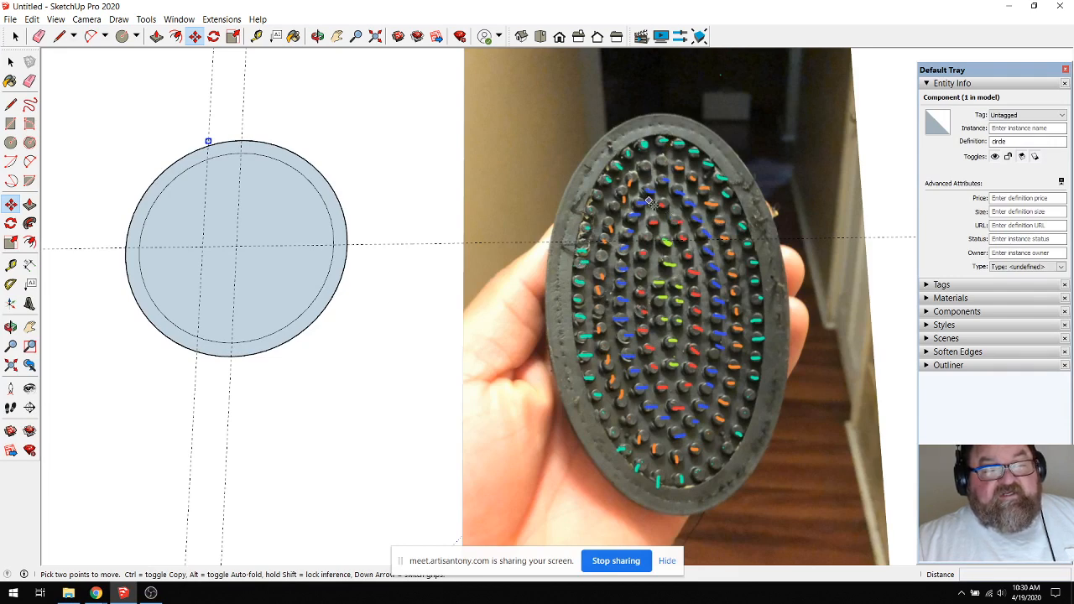
pyautogui.scroll(-1, 587, 201)
pyautogui.scroll(2, 394, 191)
pyautogui.scroll(1, 726, 299)
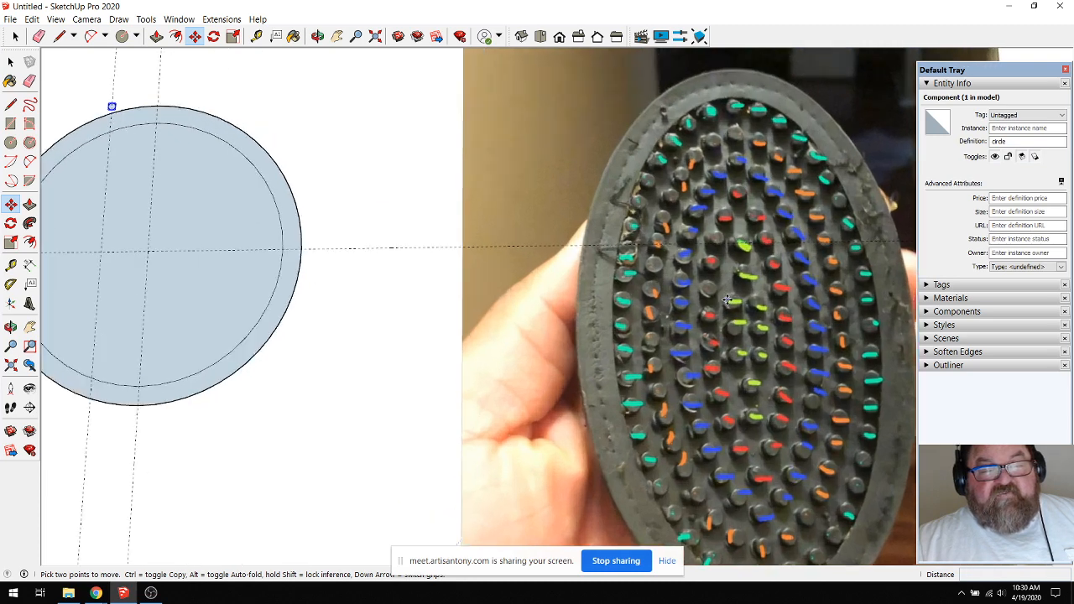
pyautogui.scroll(-1, 600, 264)
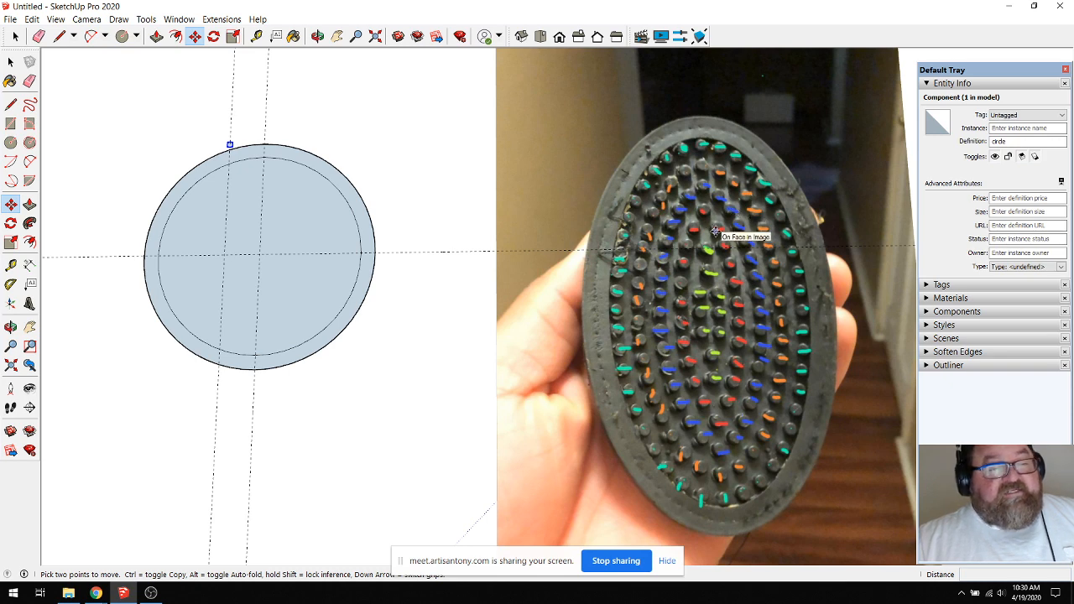
# Check the outer circle's entity properties and measure its diameter along the horizontal guide with the Tape Measure.
pyautogui.scroll(-2, 753, 342)
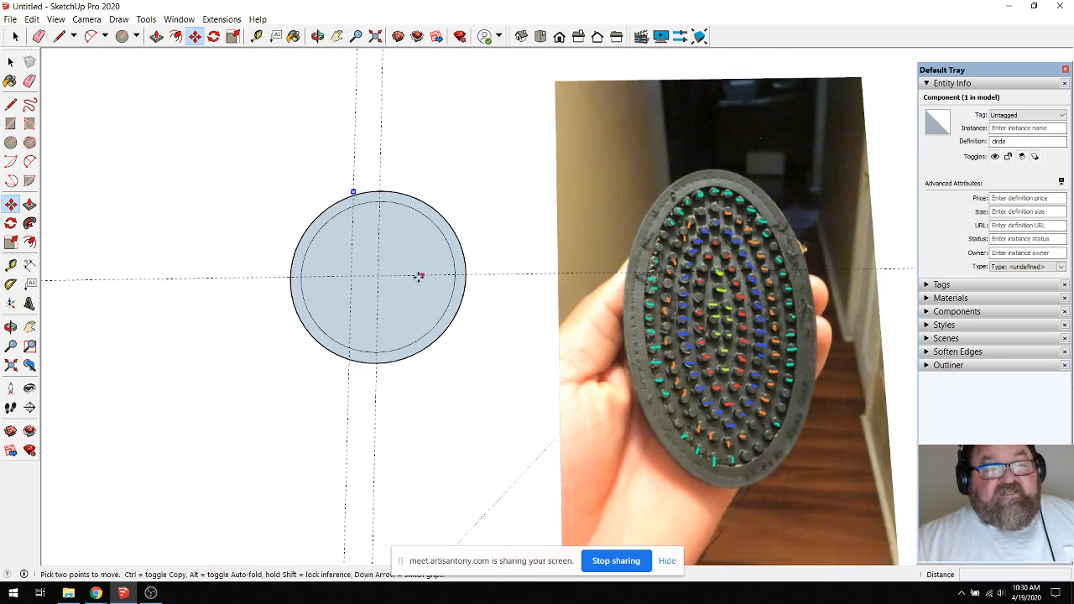
pyautogui.scroll(1, 391, 273)
pyautogui.scroll(3, 318, 215)
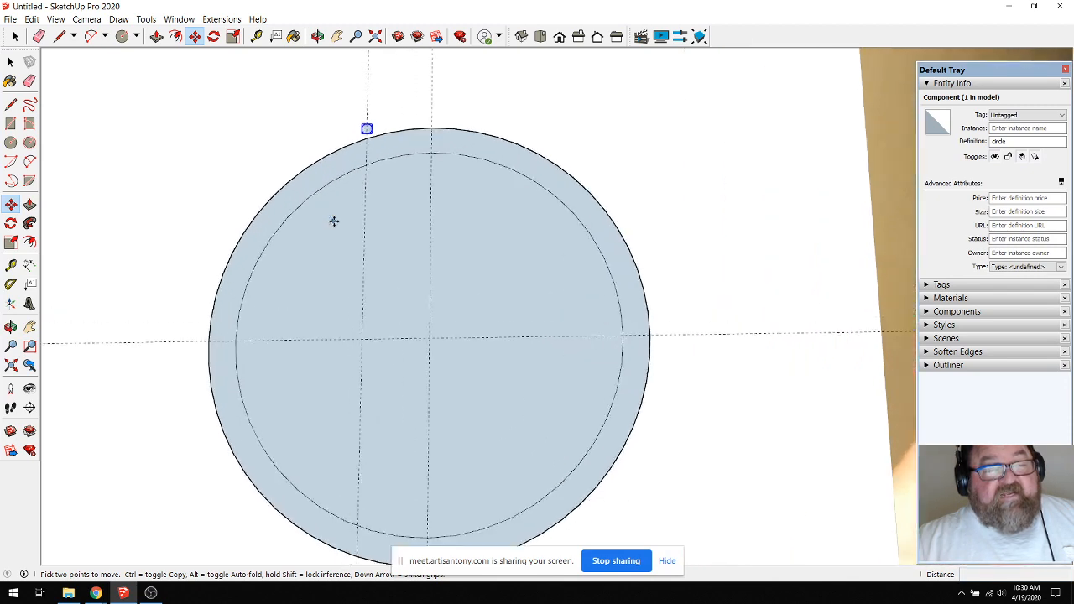
pyautogui.scroll(-1, 458, 257)
pyautogui.scroll(1, 461, 289)
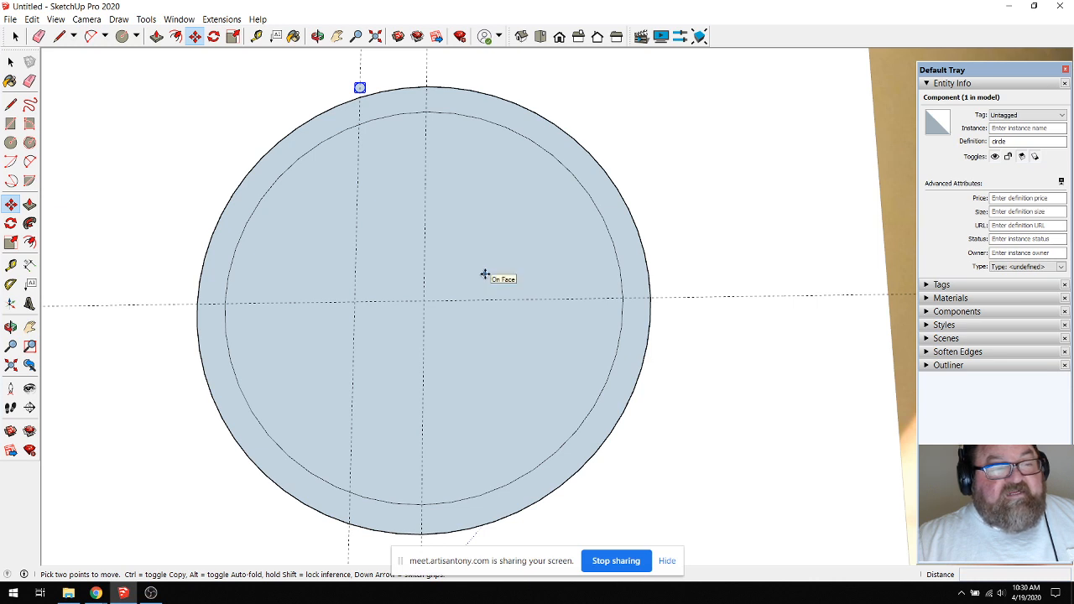
pyautogui.scroll(2, 477, 340)
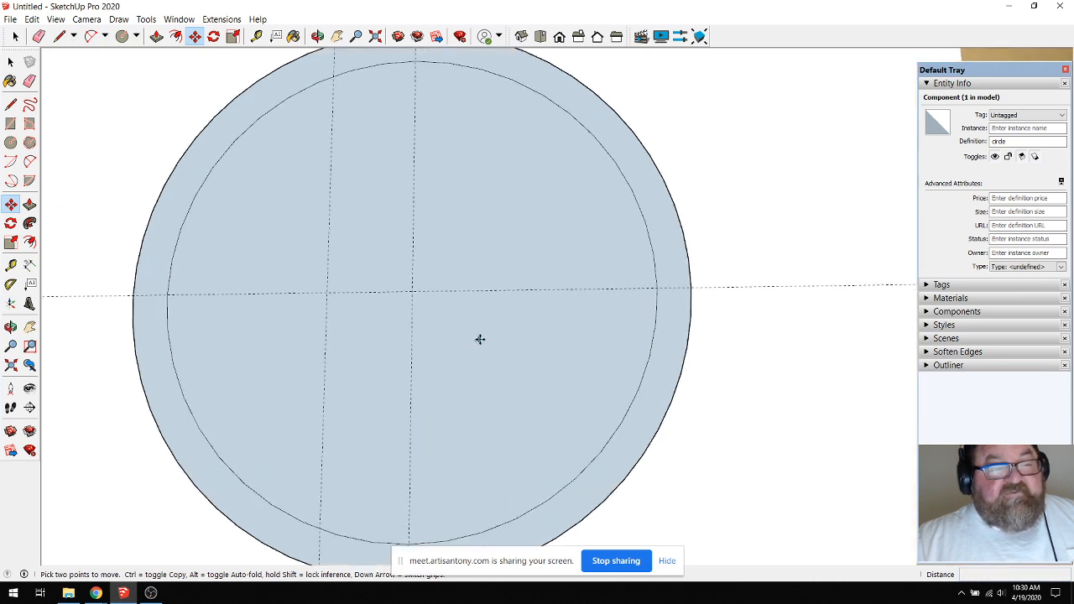
pyautogui.scroll(-2, 521, 319)
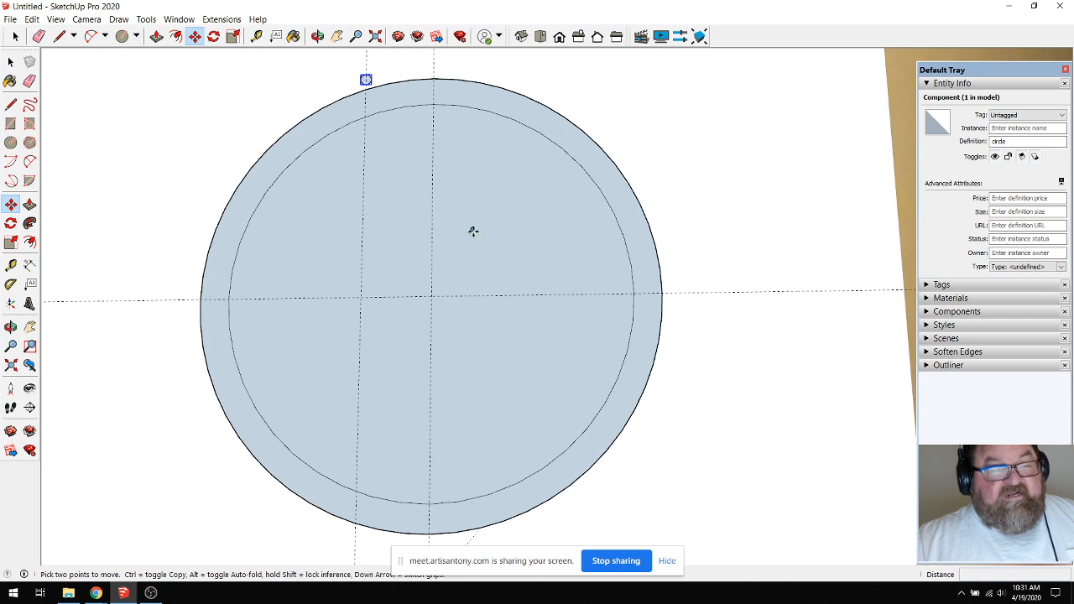
pyautogui.click(15, 36)
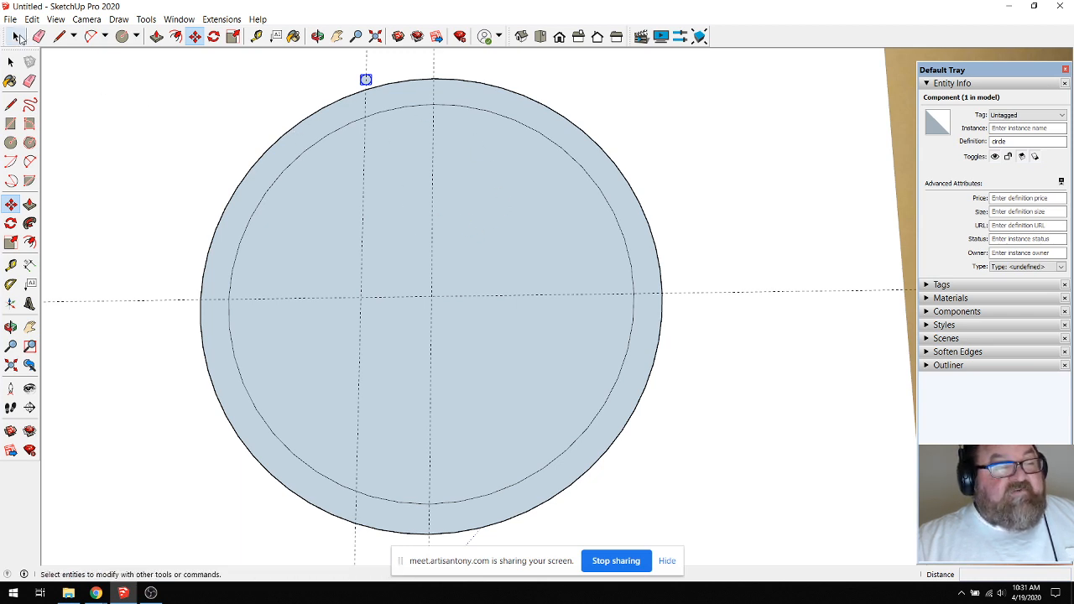
pyautogui.click(291, 133)
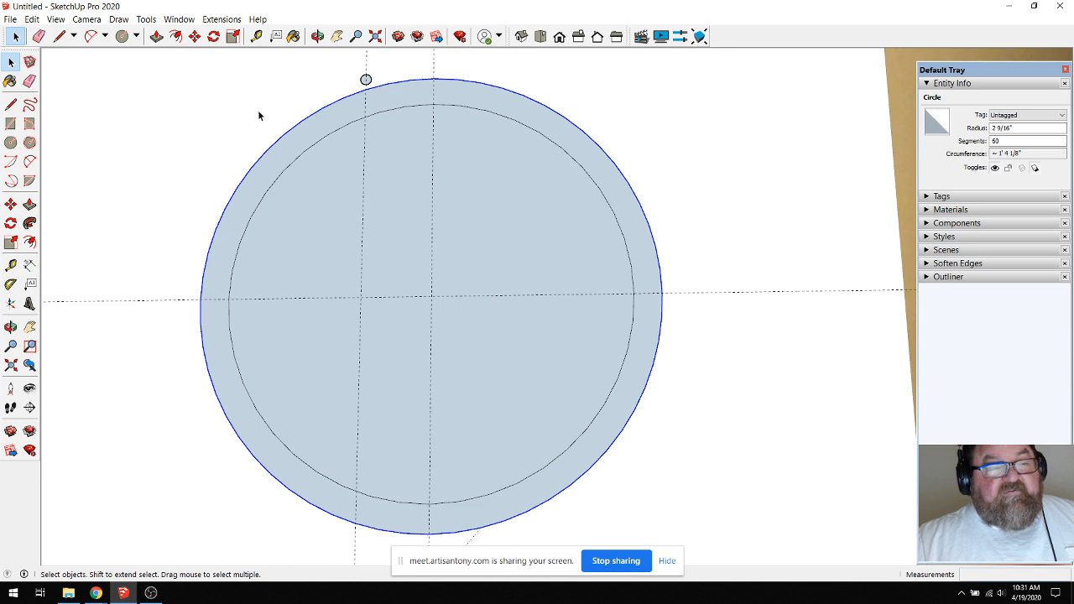
pyautogui.click(255, 36)
pyautogui.click(200, 299)
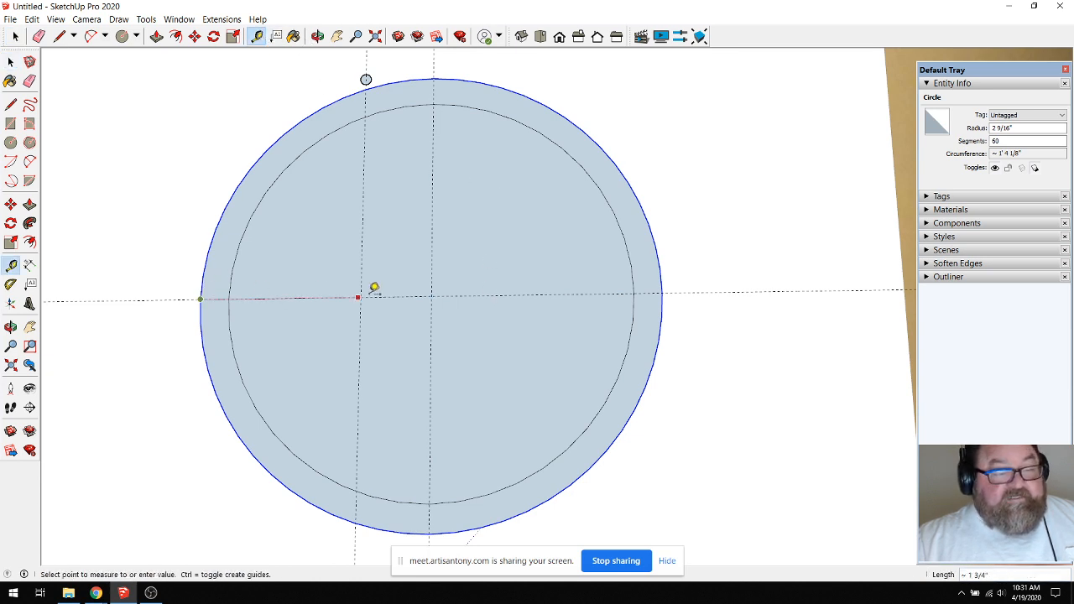
pyautogui.click(668, 285)
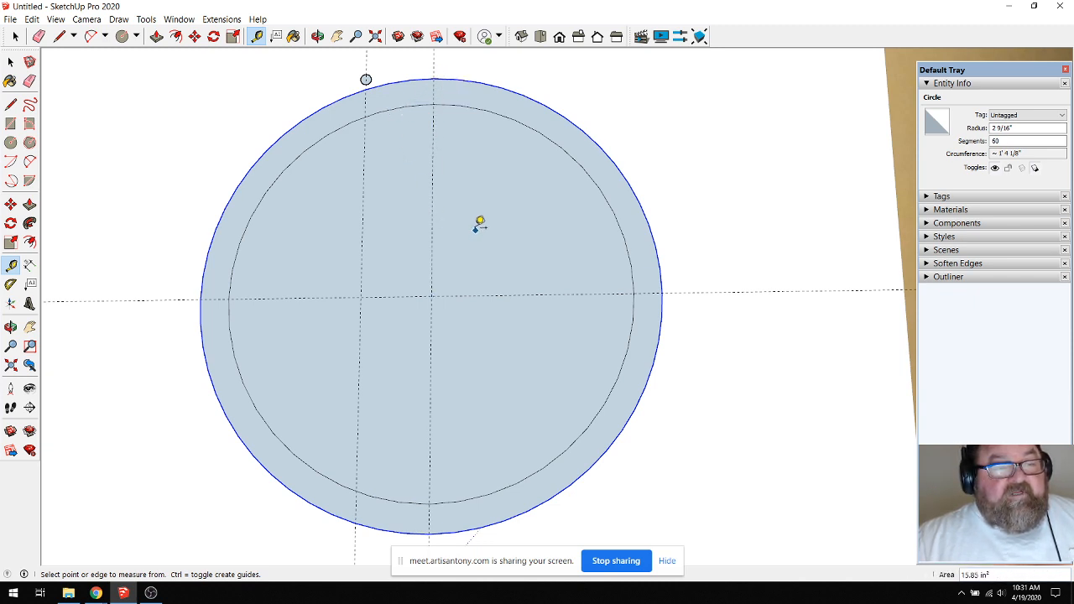
pyautogui.scroll(-1, 574, 303)
pyautogui.scroll(2, 400, 172)
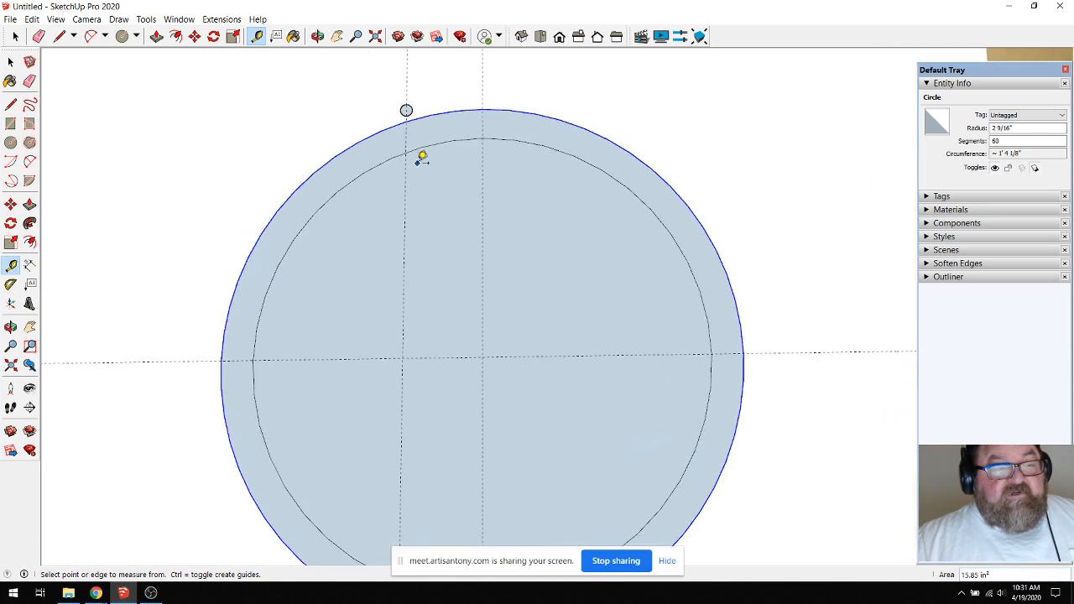
pyautogui.scroll(2, 419, 156)
pyautogui.scroll(4, 418, 71)
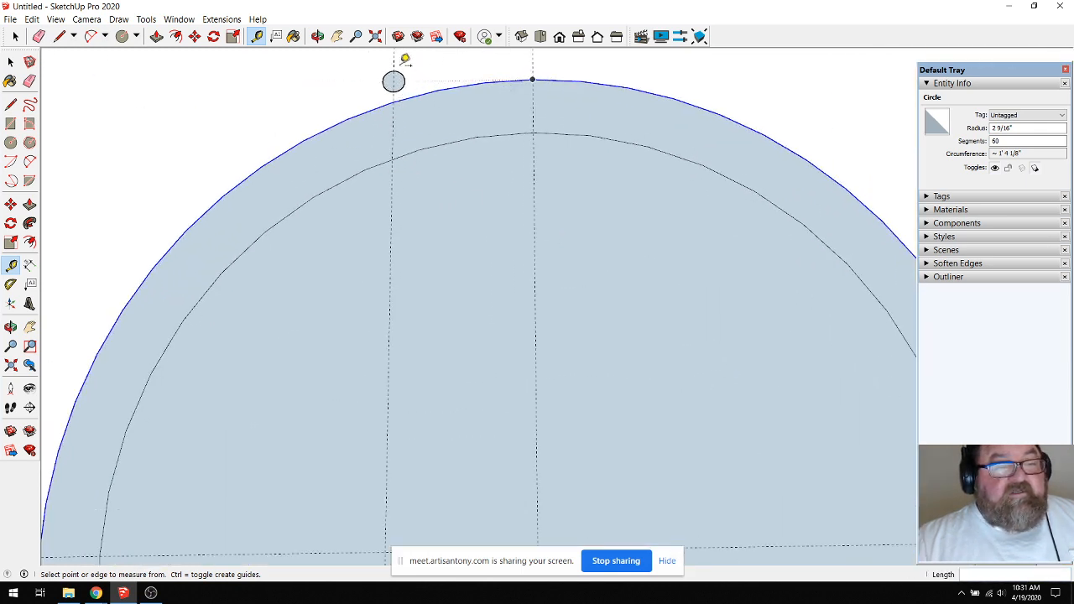
pyautogui.scroll(1, 408, 89)
pyautogui.scroll(-2, 457, 133)
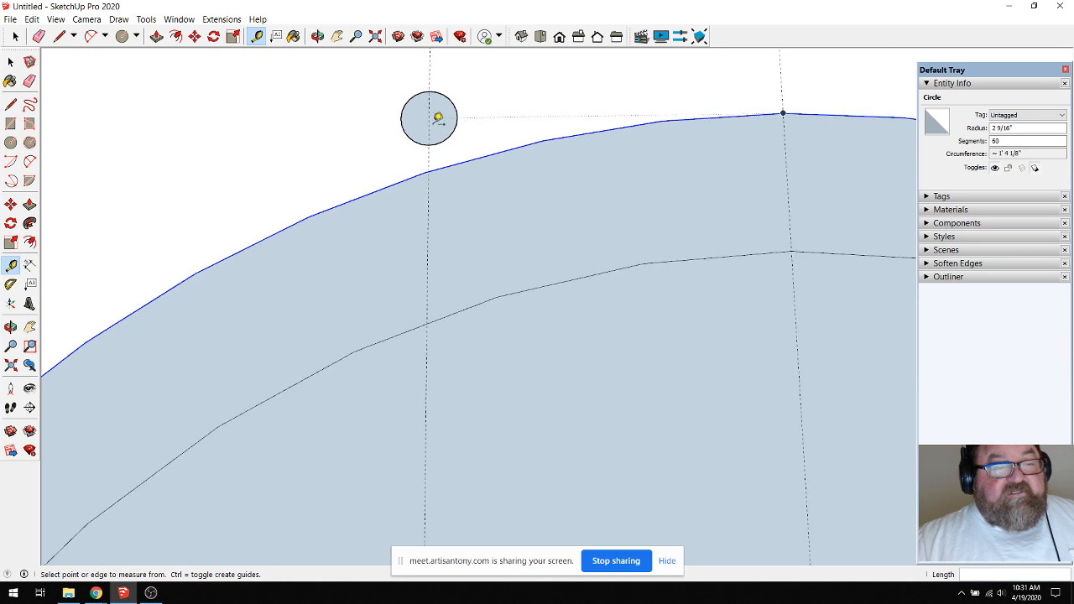
pyautogui.click(194, 37)
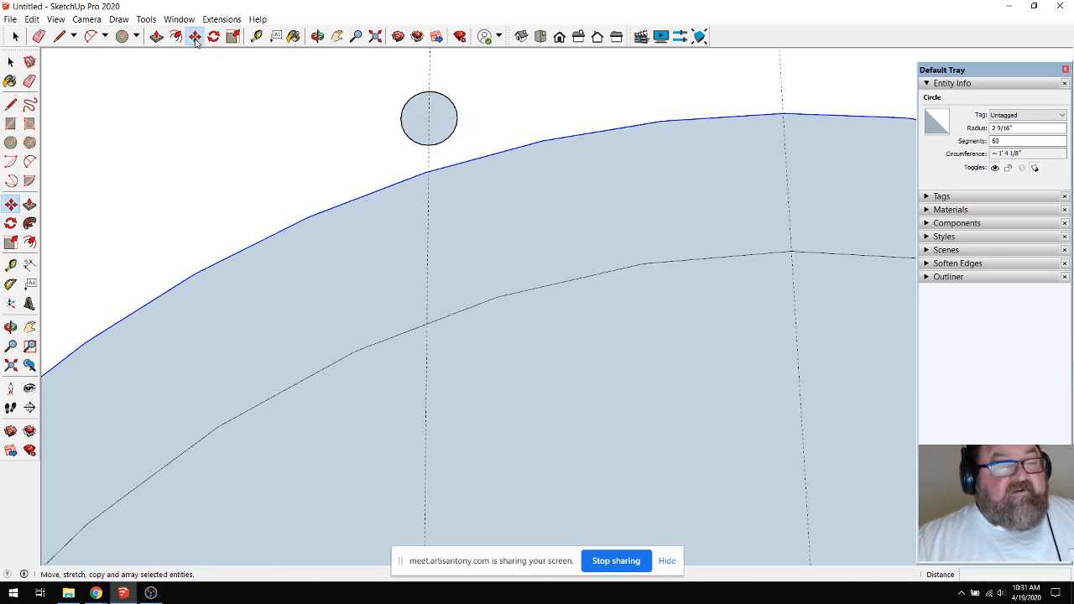
pyautogui.click(429, 118)
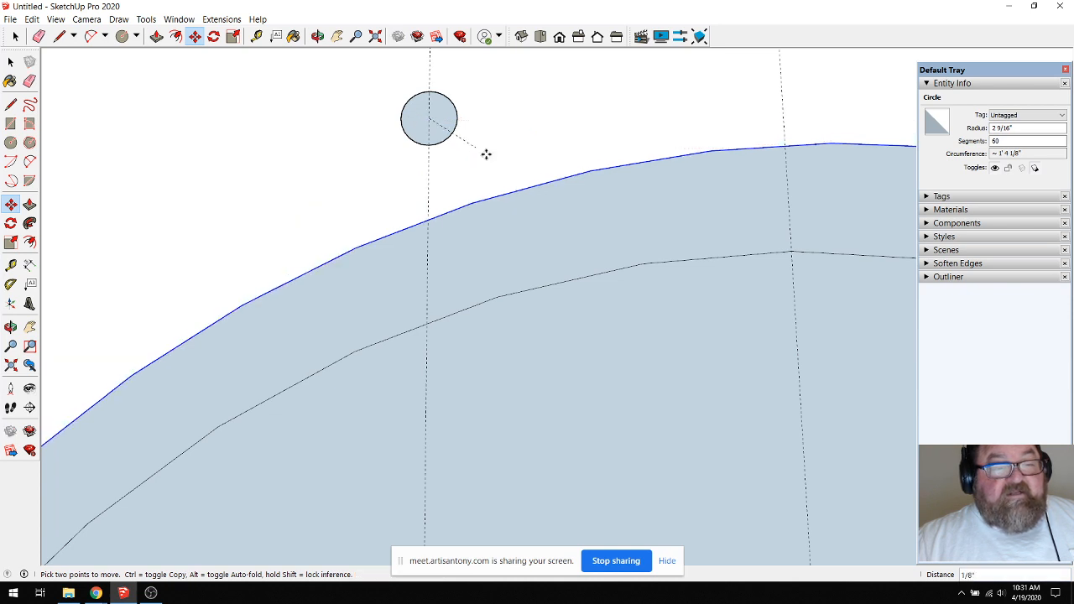
pyautogui.press('Escape')
# Select the small peg circle component and add a horizontal guide through its centre, 2 9/16" above the horizontal centre guide.
pyautogui.press('space')
pyautogui.click(431, 118)
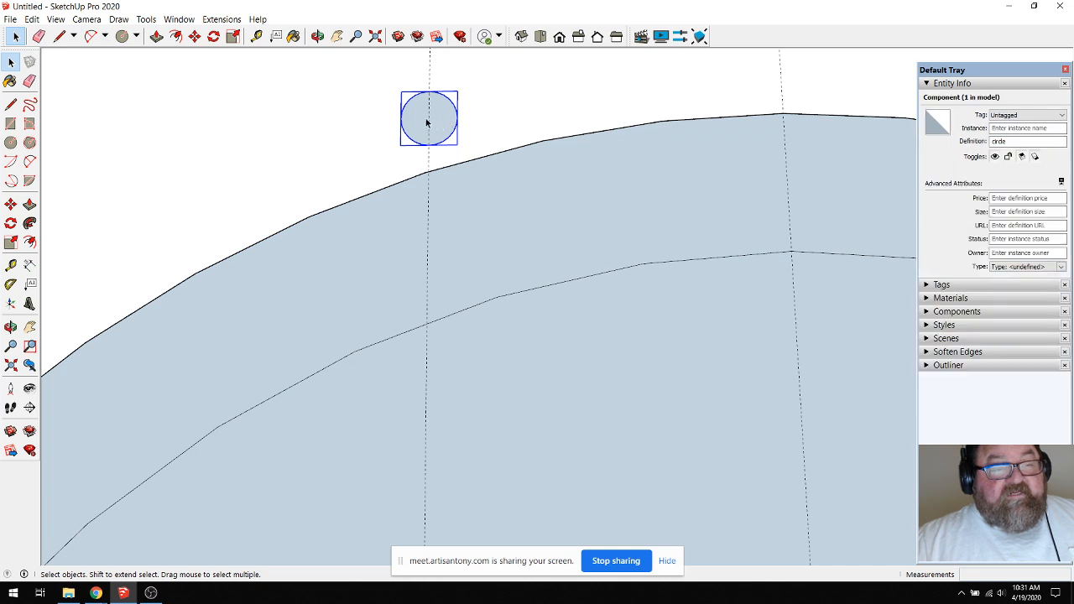
pyautogui.scroll(3, 420, 113)
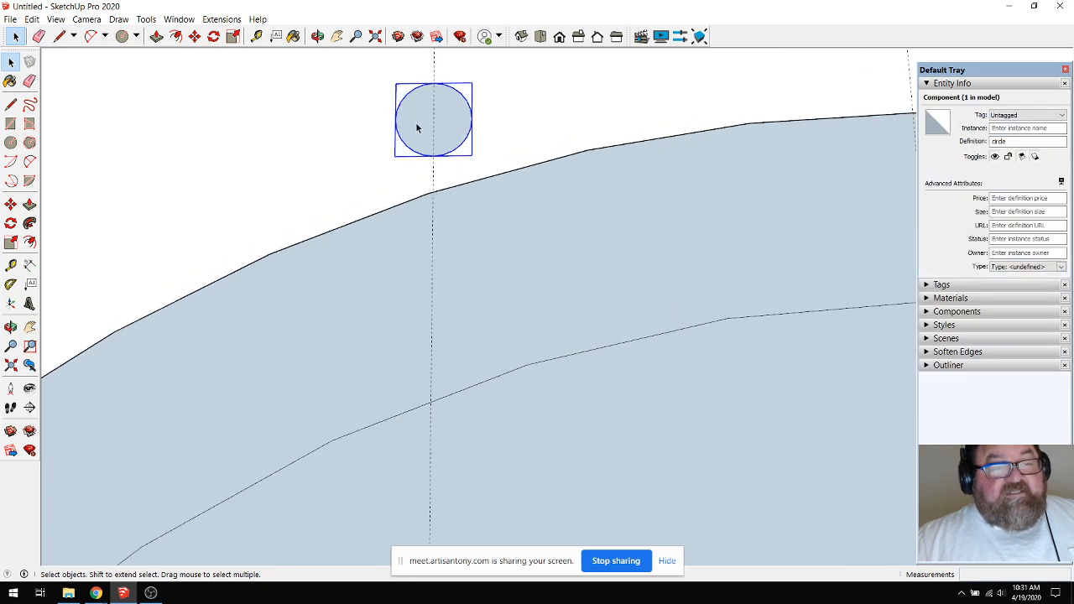
pyautogui.click(194, 36)
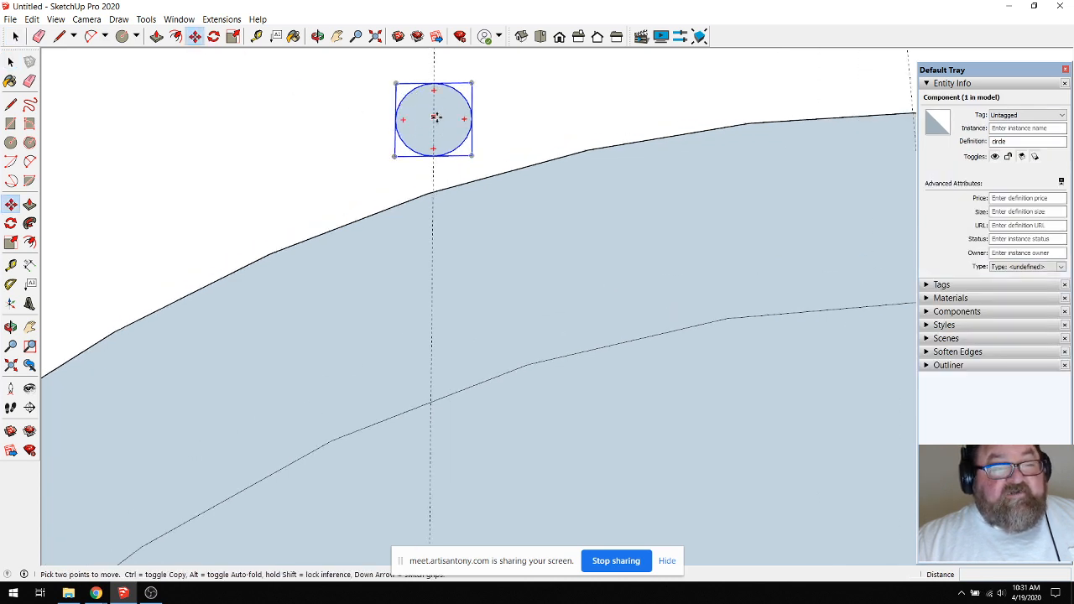
pyautogui.scroll(-10, 445, 134)
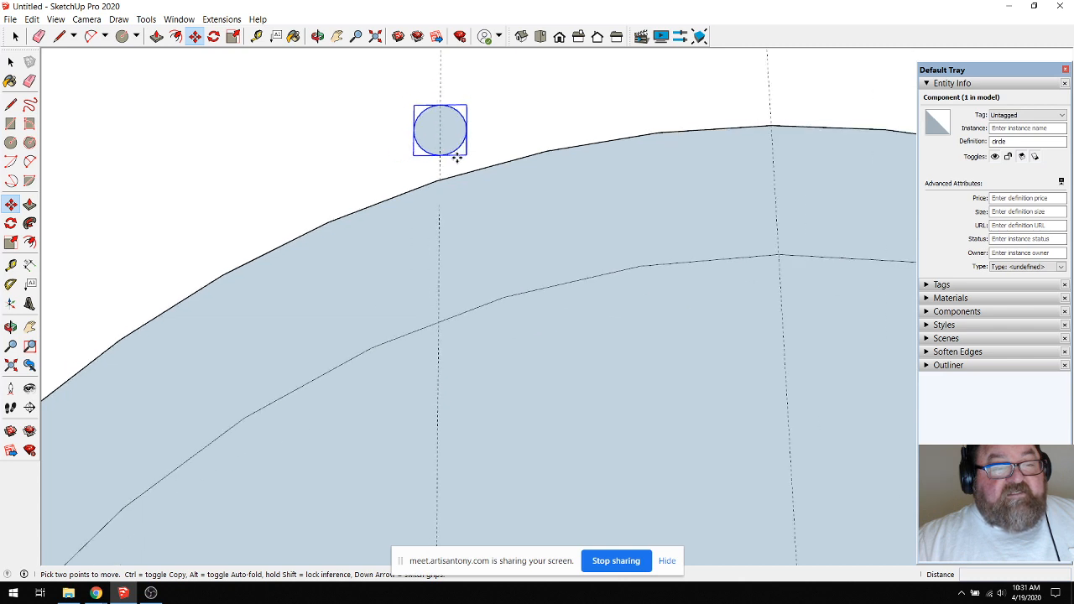
pyautogui.press('t')
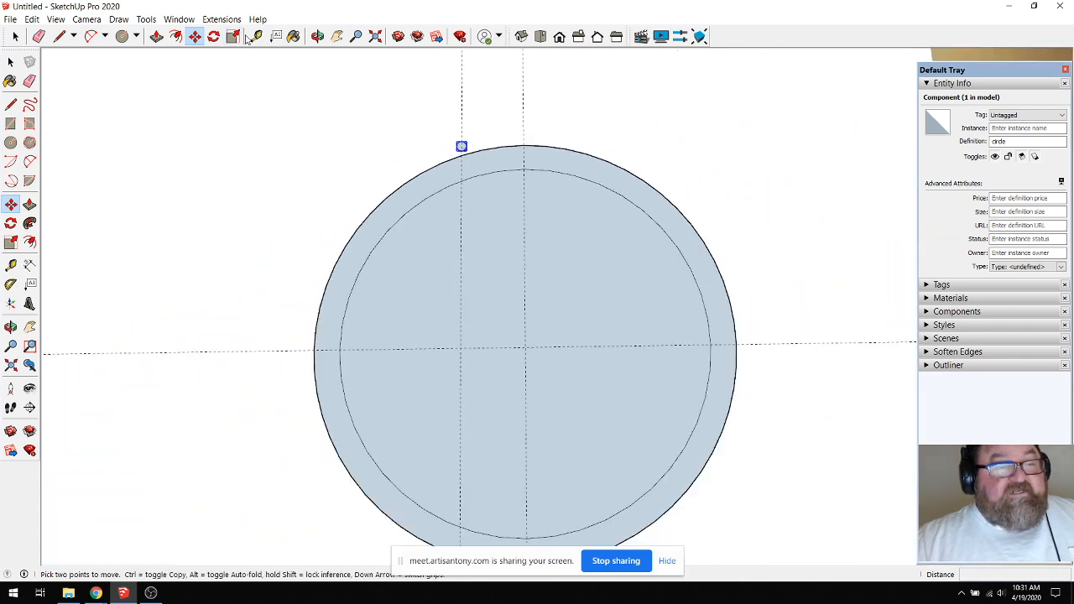
pyautogui.click(285, 348)
pyautogui.scroll(8, 482, 134)
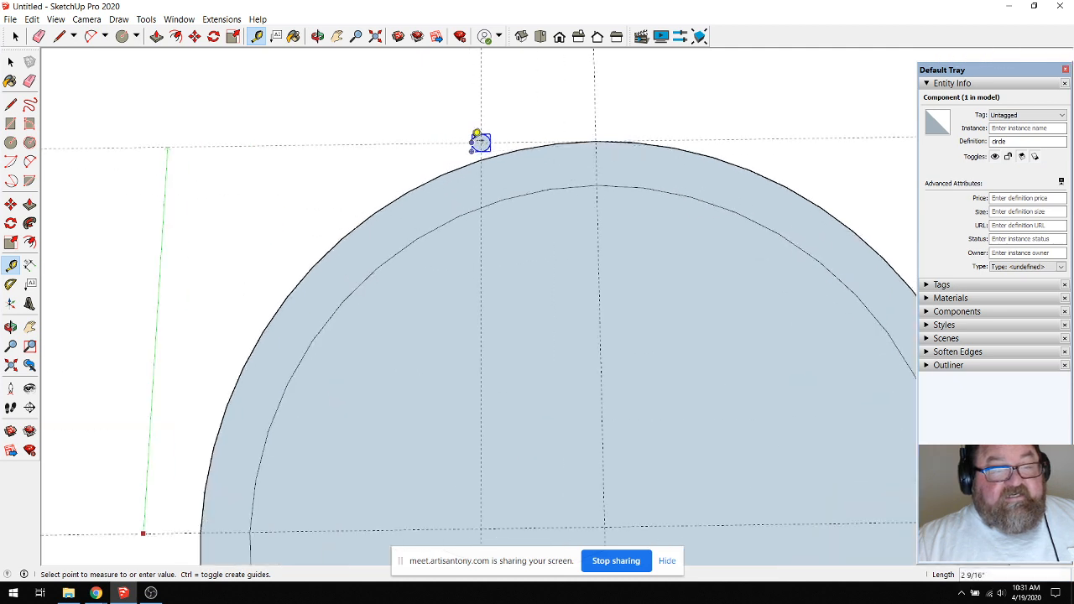
pyautogui.scroll(2, 489, 147)
pyautogui.press('Escape')
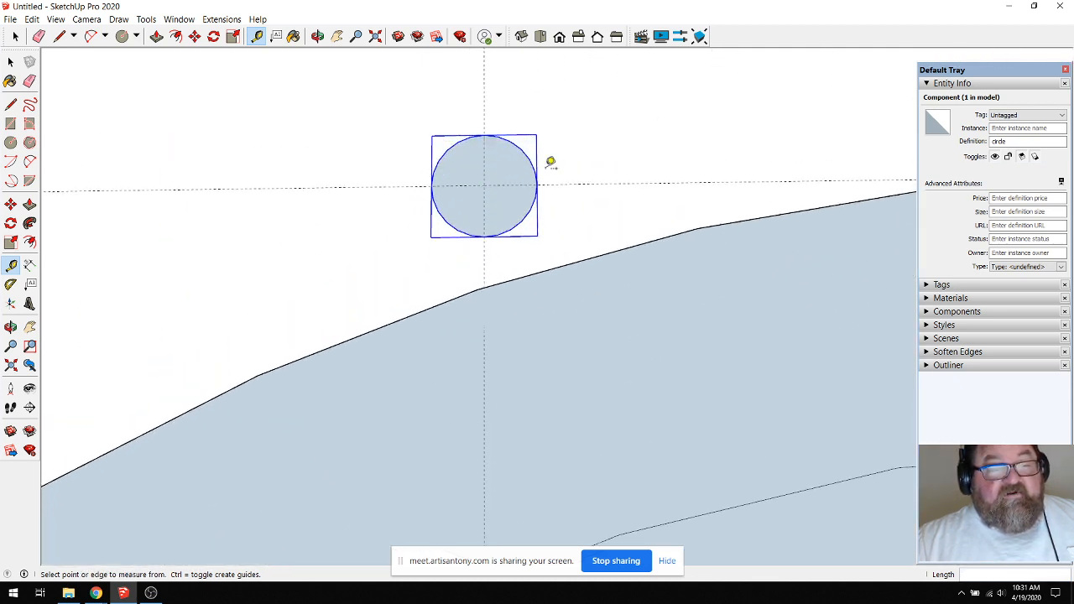
# Move the small peg circle by its centre onto the inner circle's first vertex left of the vertical centre guide.
pyautogui.click(194, 36)
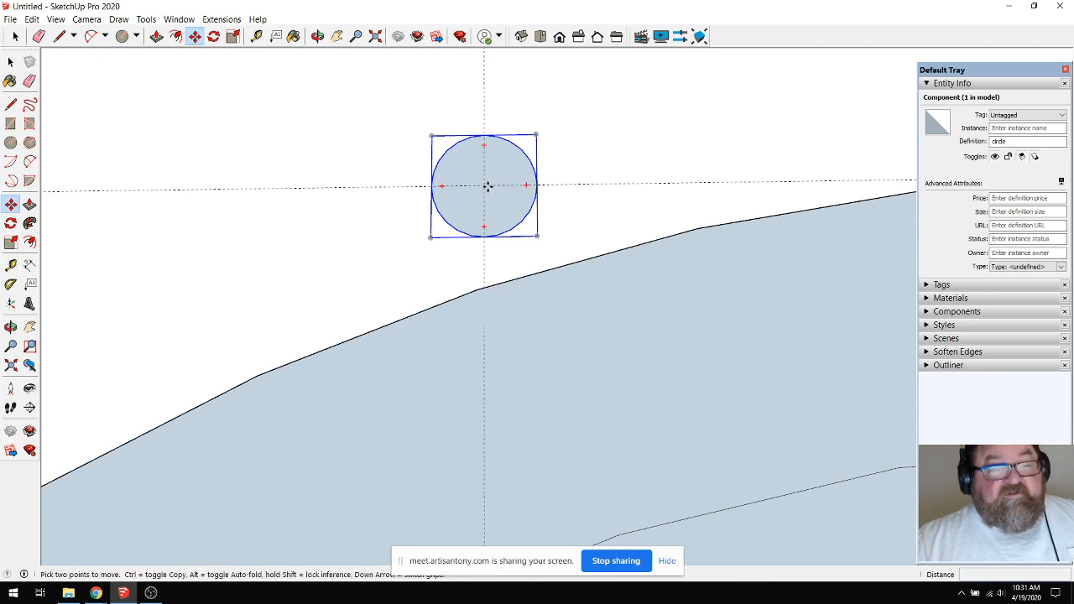
pyautogui.click(487, 187)
pyautogui.scroll(-11, 392, 156)
pyautogui.scroll(7, 515, 227)
pyautogui.scroll(3, 516, 229)
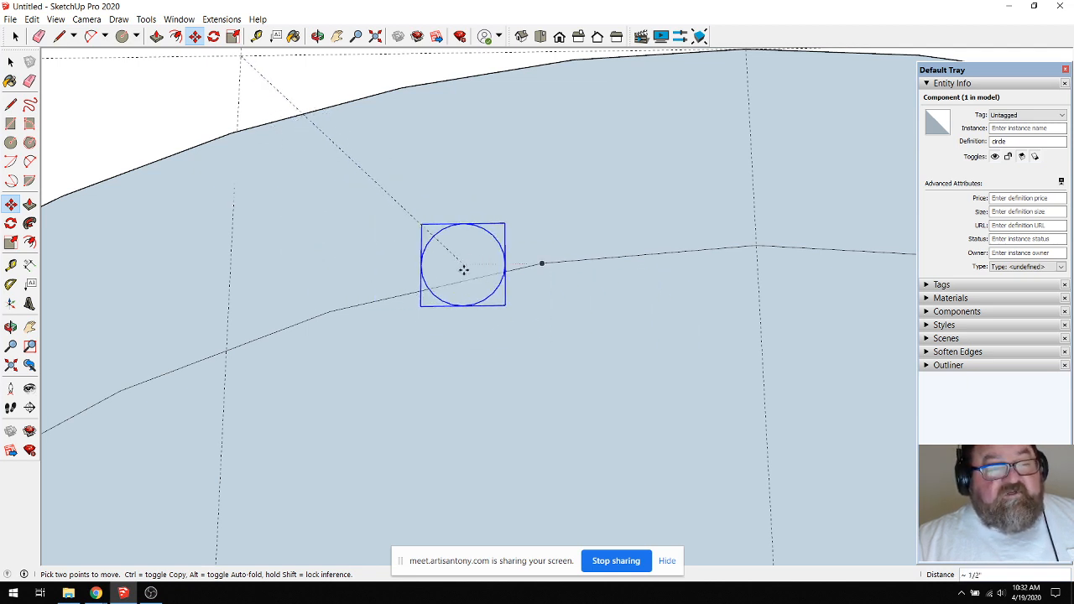
pyautogui.scroll(-1, 463, 266)
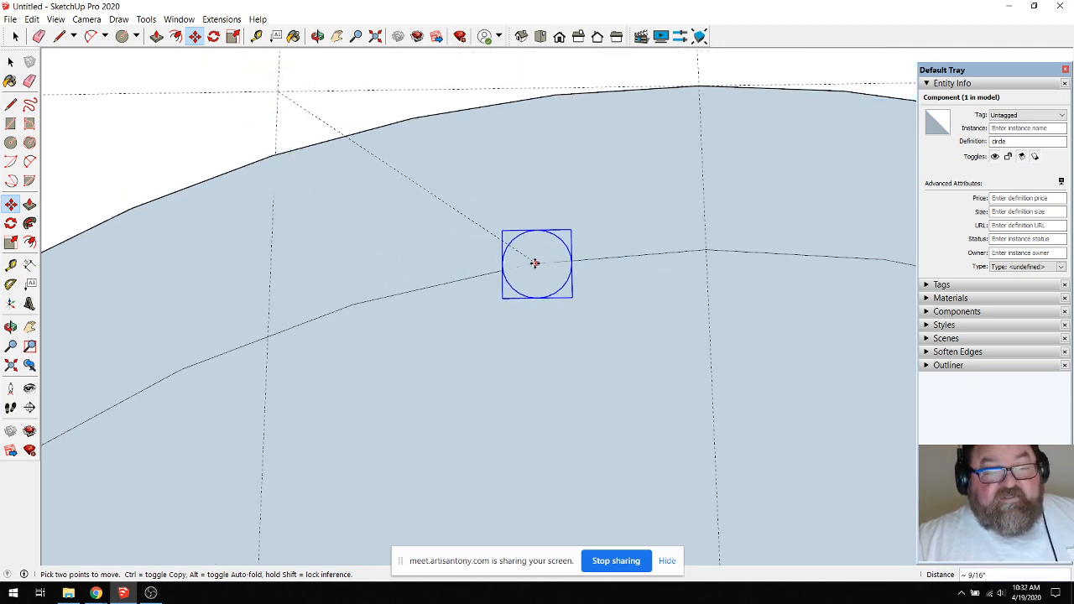
pyautogui.click(529, 265)
pyautogui.scroll(-1, 587, 198)
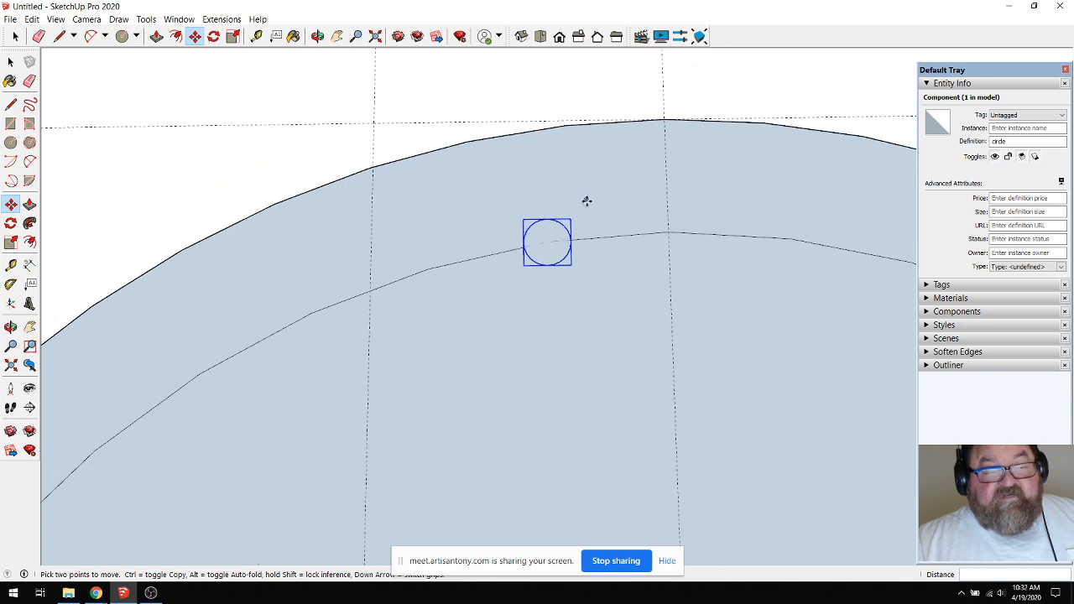
# Select the inner circle and check its segment count in the entity properties.
pyautogui.click(15, 36)
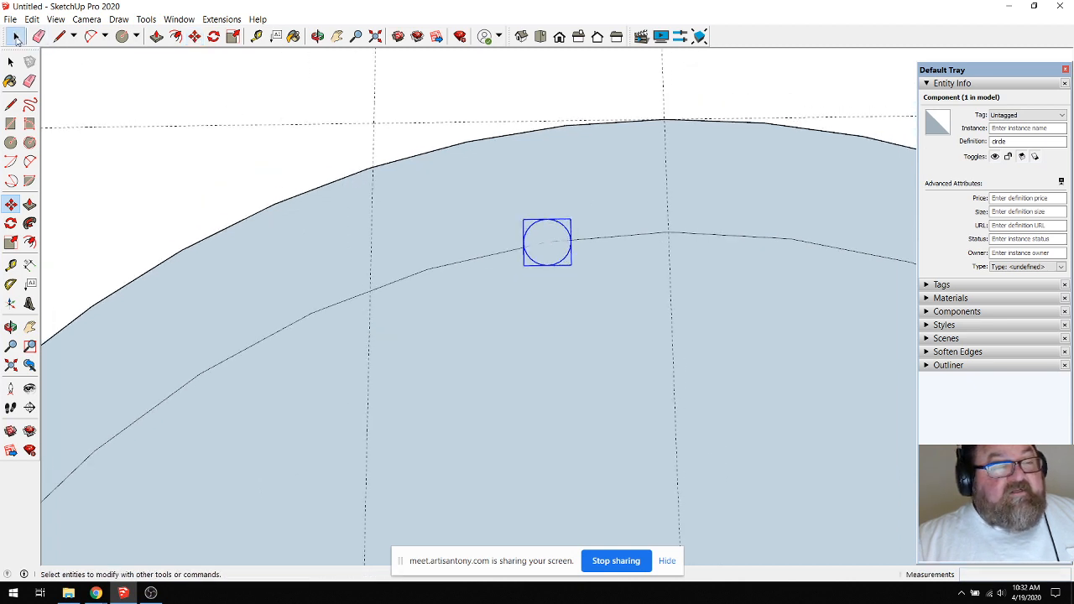
pyautogui.scroll(-1, 367, 131)
pyautogui.click(548, 208)
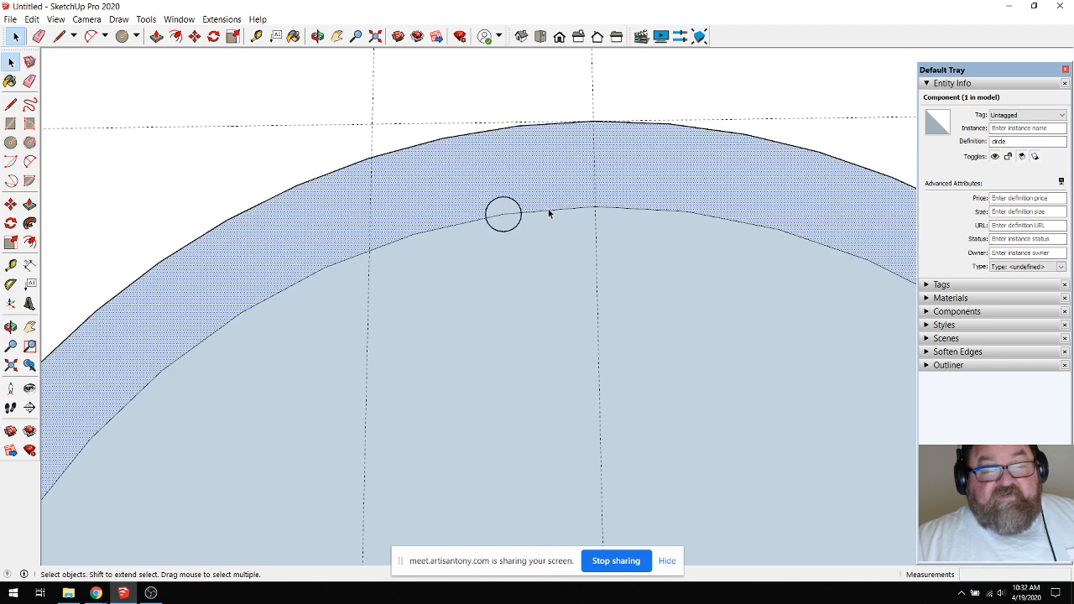
pyautogui.click(549, 212)
pyautogui.click(573, 211)
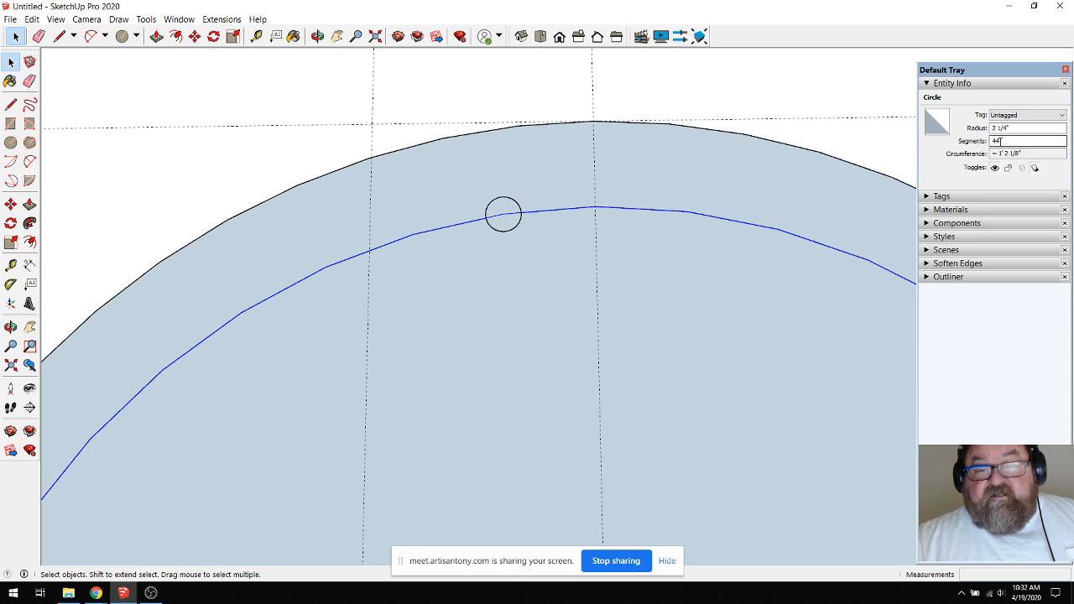
# Erase the offset vertical guide and the horizontal guide at the top of the pad, keeping the two centre guides.
pyautogui.click(503, 226)
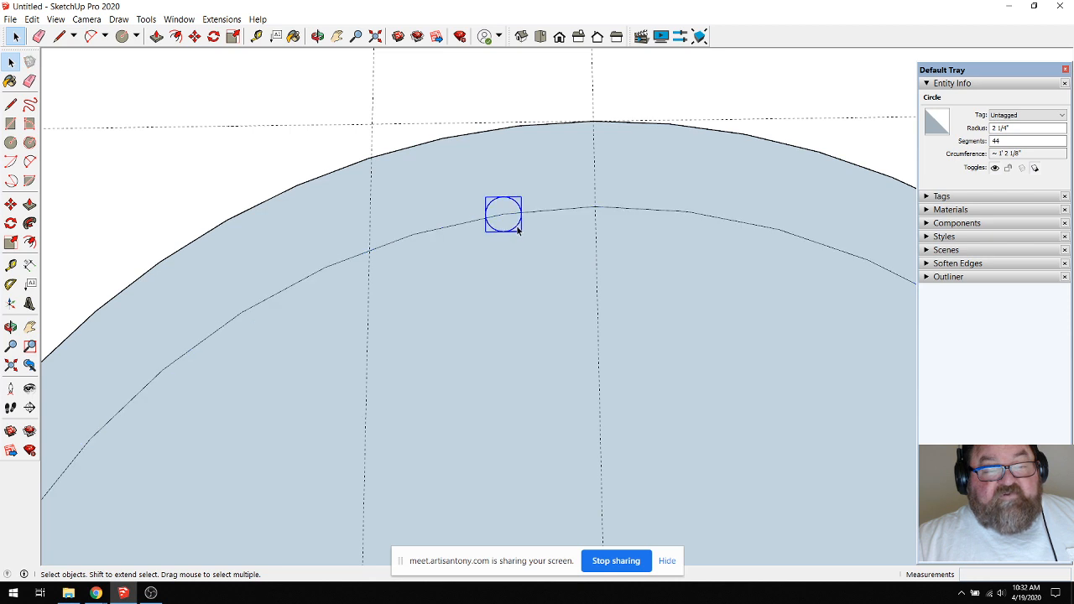
pyautogui.scroll(3, 500, 222)
pyautogui.scroll(-6, 508, 208)
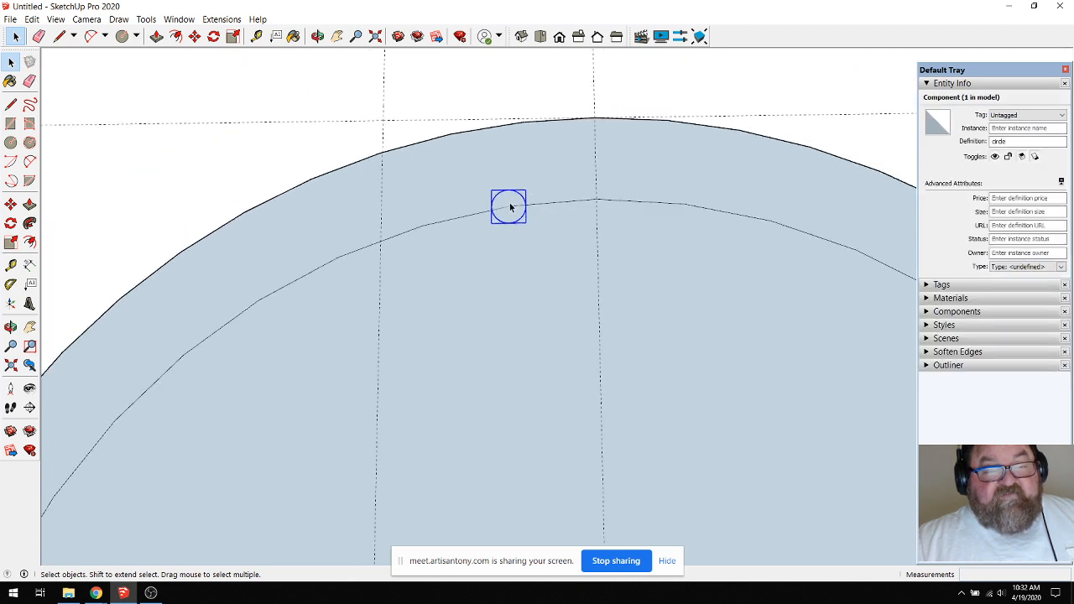
pyautogui.scroll(2, 544, 415)
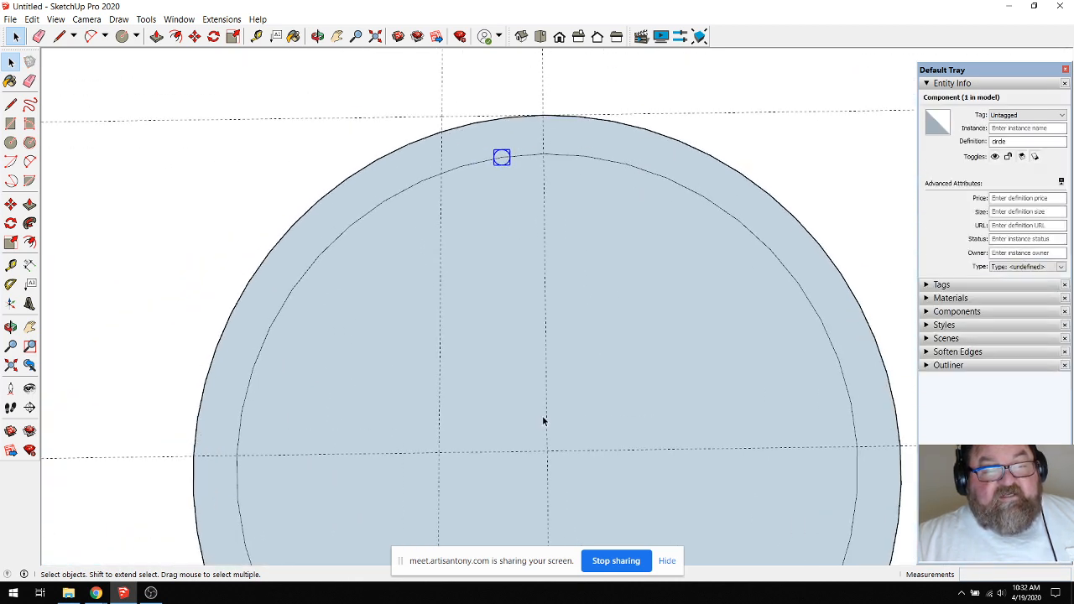
pyautogui.click(40, 37)
pyautogui.moveTo(435, 77); pyautogui.dragTo(400, 89)
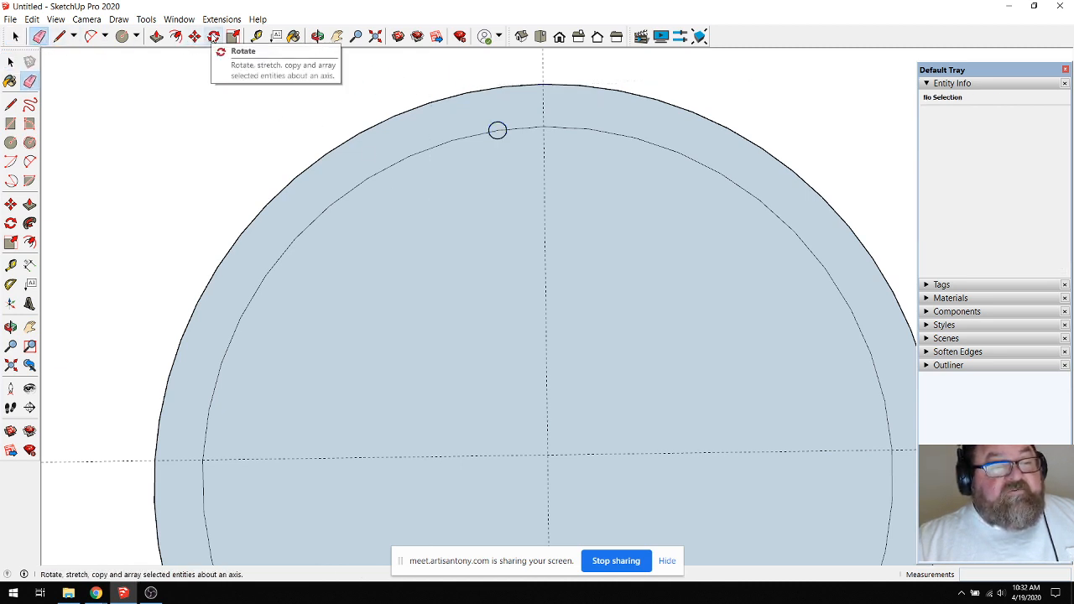
# Rotate a copy of the small peg circle about the pad's centre to the next vertex counter-clockwise on the inner circle.
pyautogui.click(15, 36)
pyautogui.click(499, 131)
pyautogui.click(215, 37)
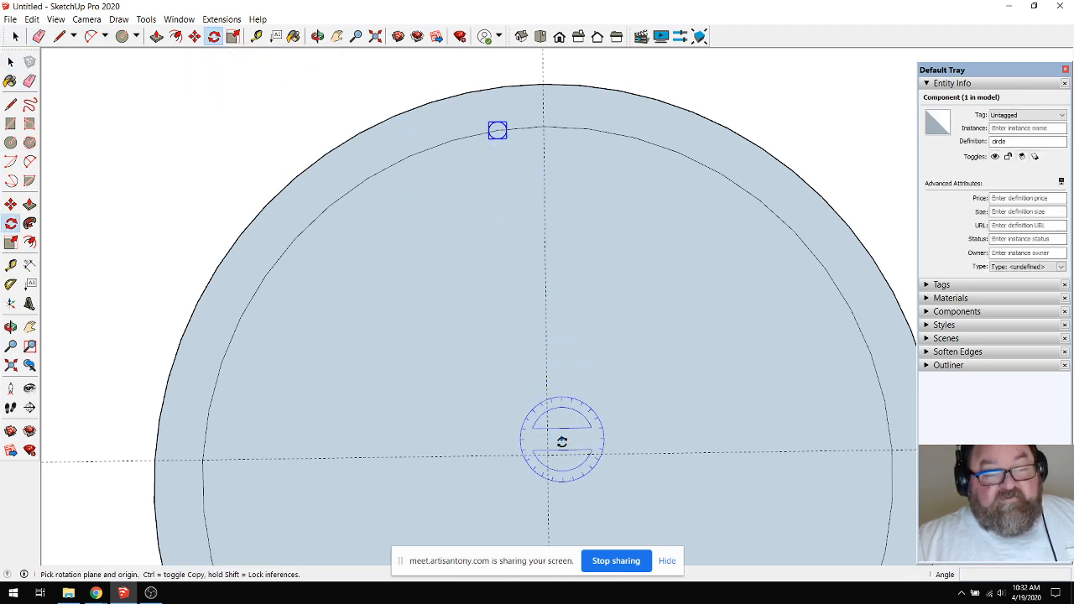
pyautogui.click(549, 455)
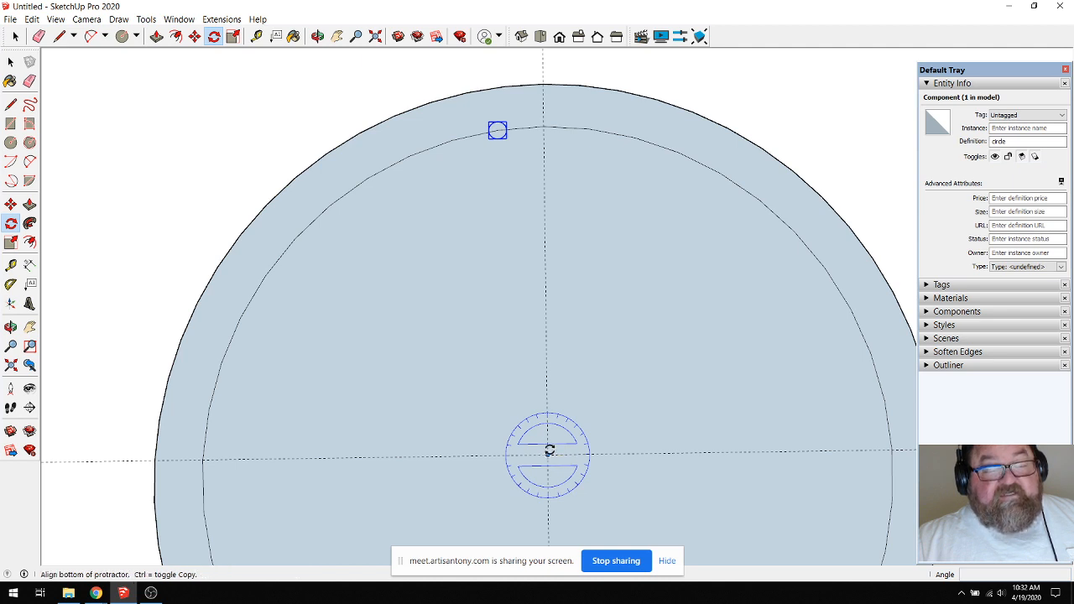
pyautogui.scroll(2, 499, 126)
pyautogui.scroll(5, 501, 118)
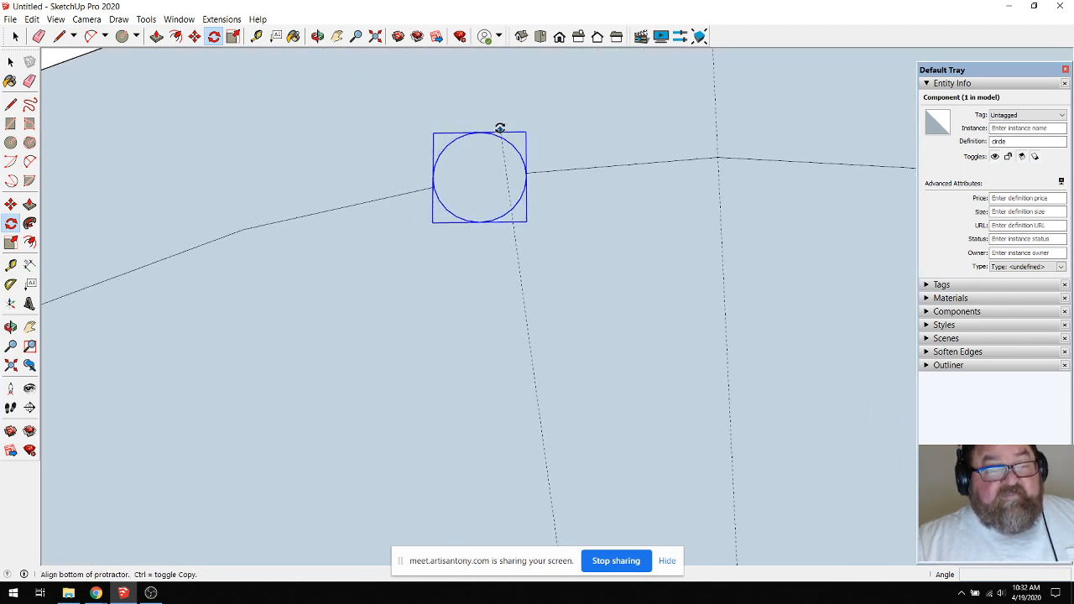
pyautogui.click(478, 183)
pyautogui.scroll(-4, 454, 184)
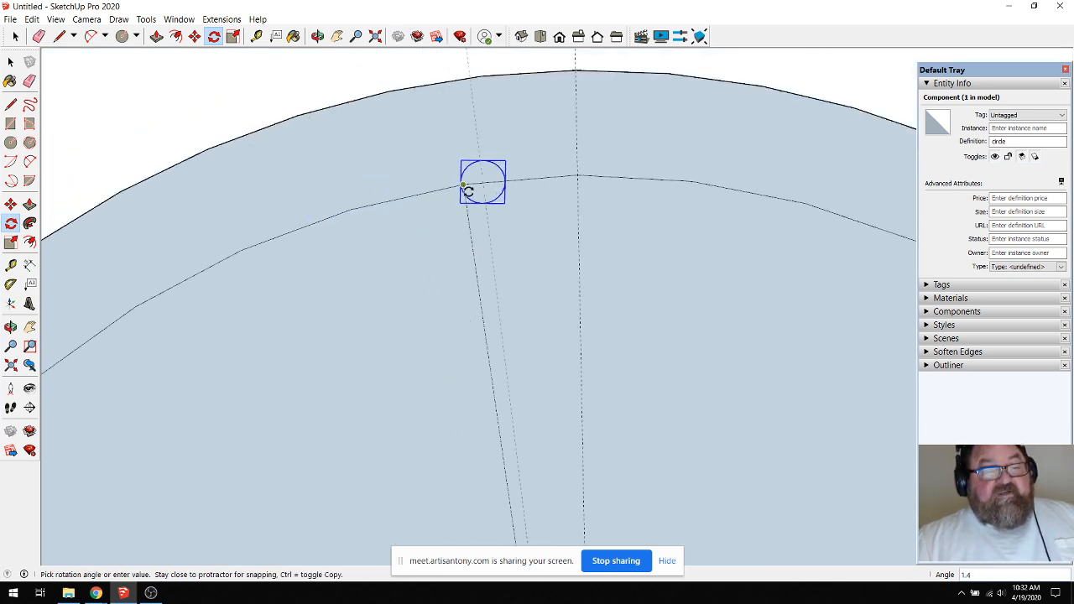
pyautogui.scroll(-4, 359, 210)
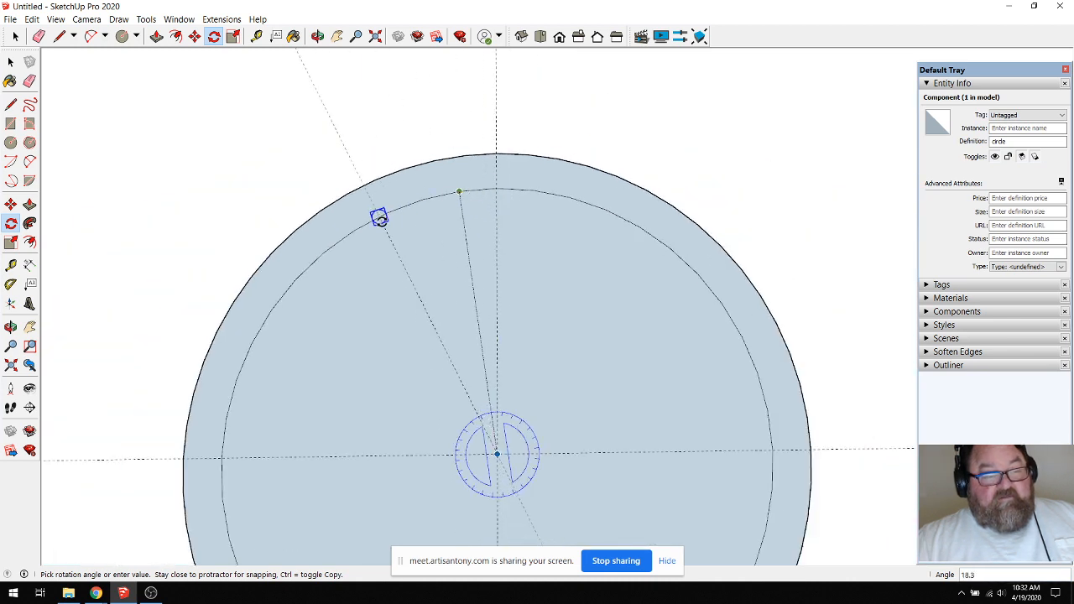
pyautogui.scroll(5, 407, 205)
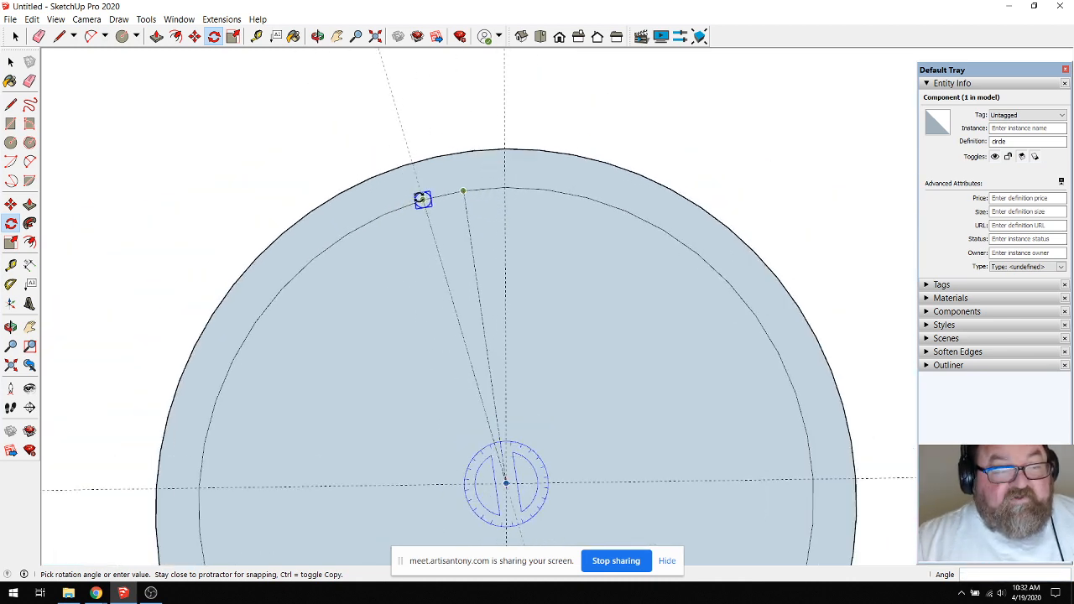
pyautogui.scroll(2, 432, 202)
pyautogui.press('ctrl')
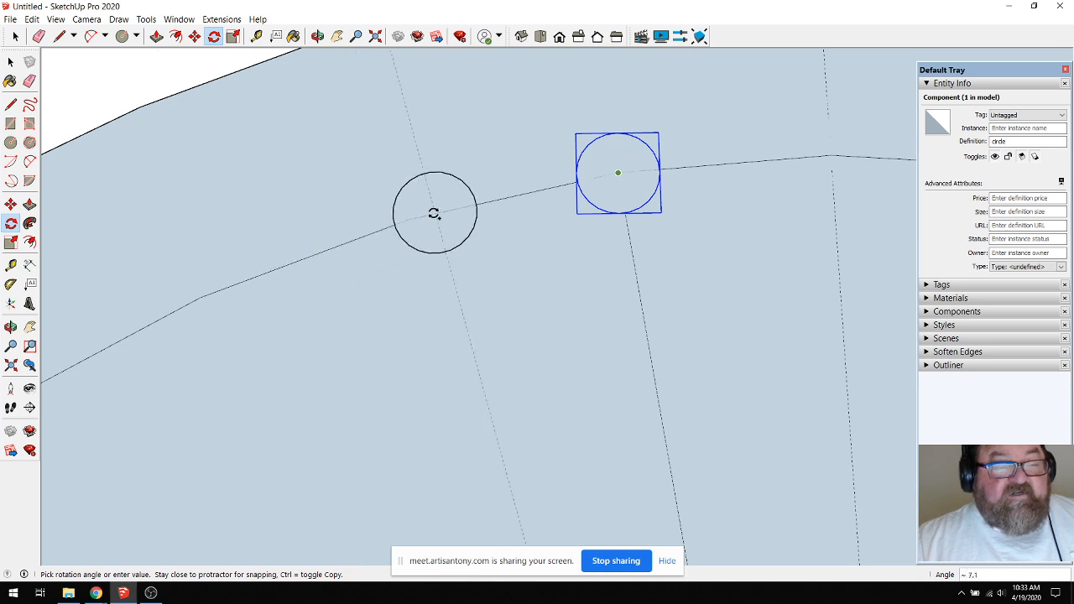
pyautogui.click(408, 218)
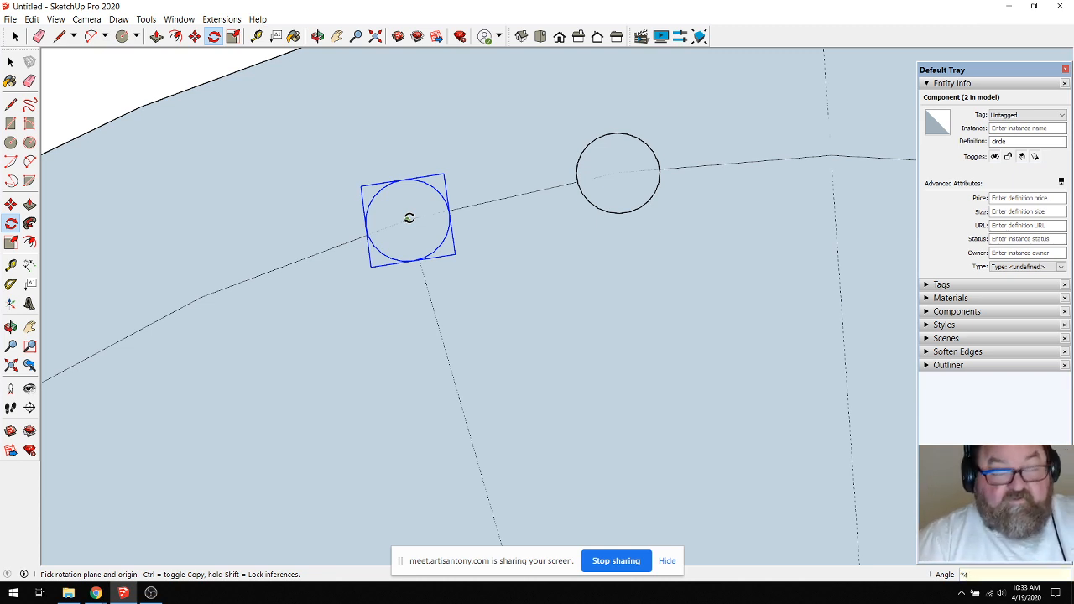
# Array the rotated copy 44 times around the inner circle and inspect the resulting ring of peg circles.
pyautogui.press('Return')
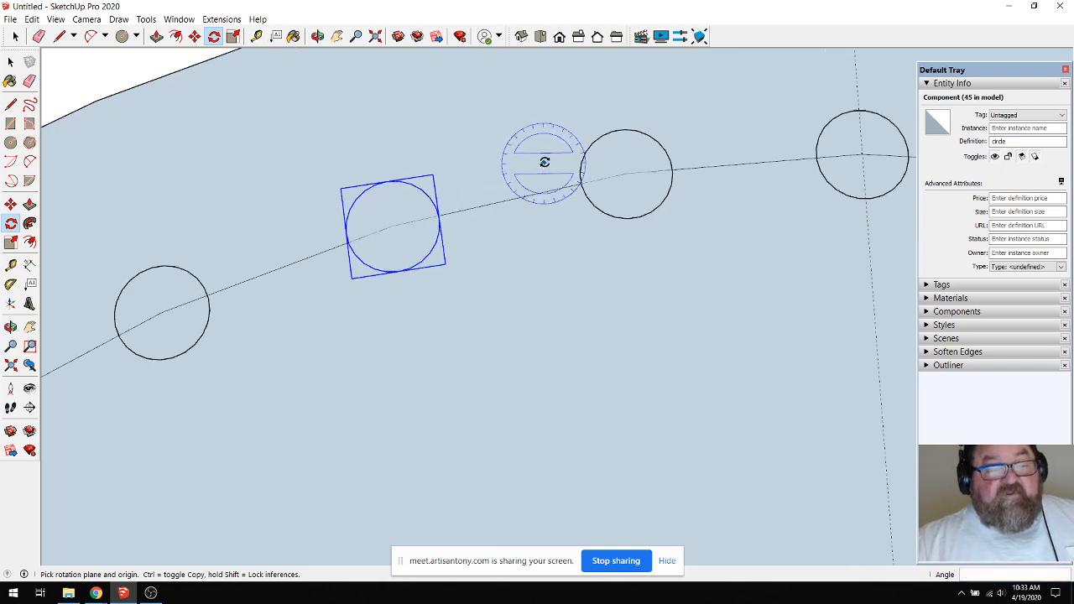
pyautogui.scroll(-3, 537, 163)
pyautogui.scroll(-8, 535, 162)
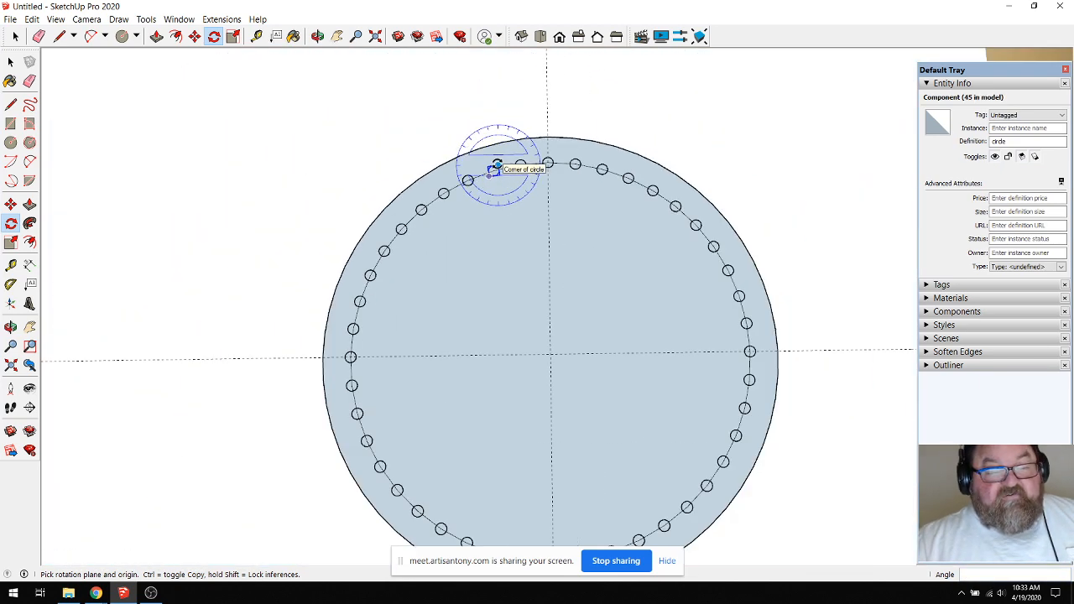
pyautogui.scroll(2, 565, 381)
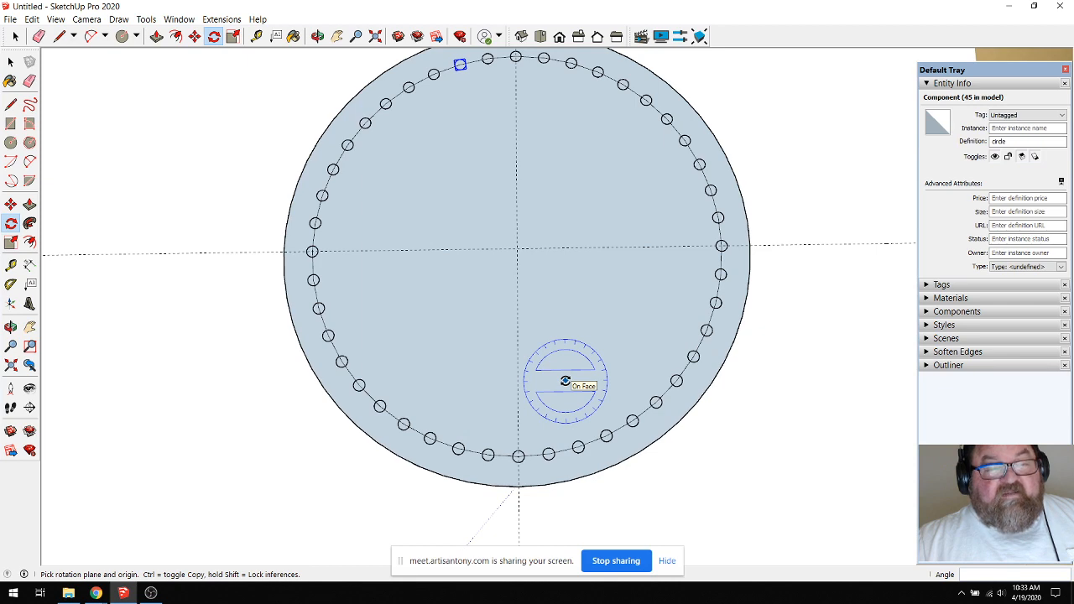
pyautogui.scroll(5, 496, 67)
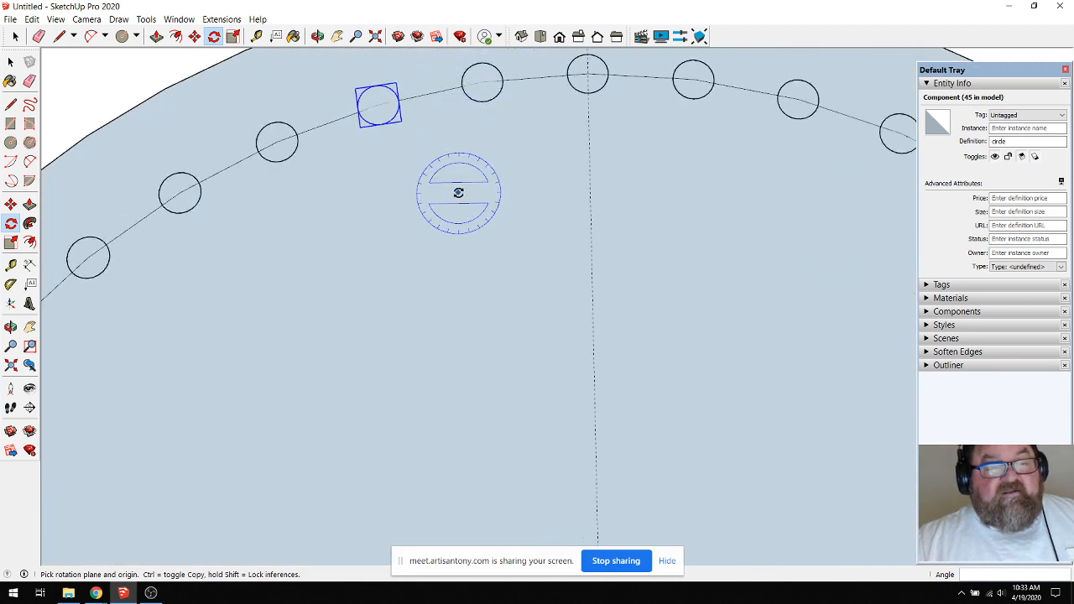
# Delete the duplicate peg circle stacked on the original one, just counter-clockwise of the top peg circle.
pyautogui.click(15, 36)
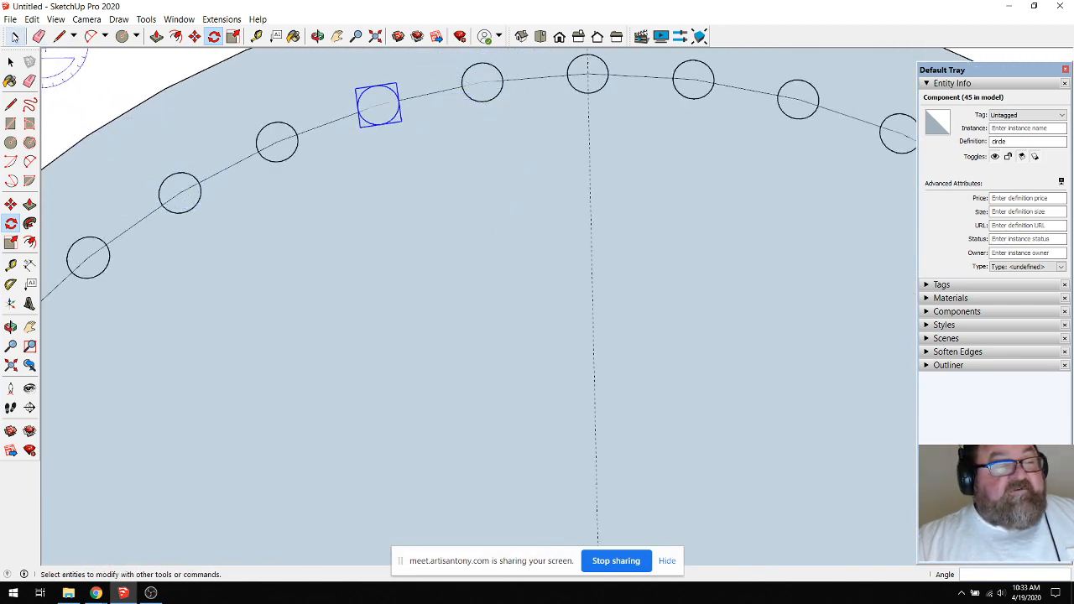
pyautogui.click(486, 70)
pyautogui.press('Escape')
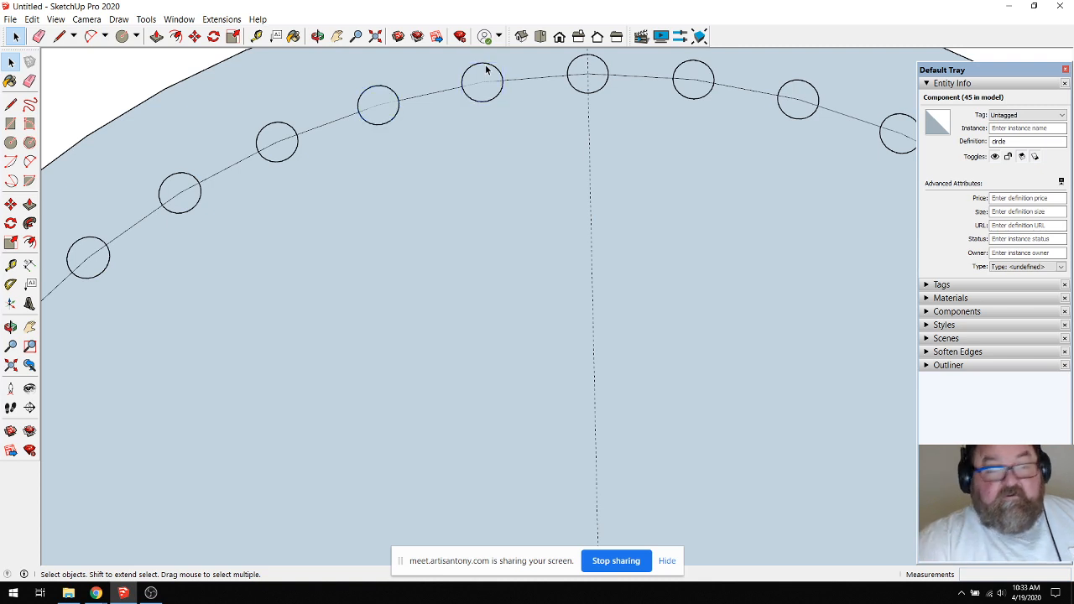
pyautogui.click(486, 70)
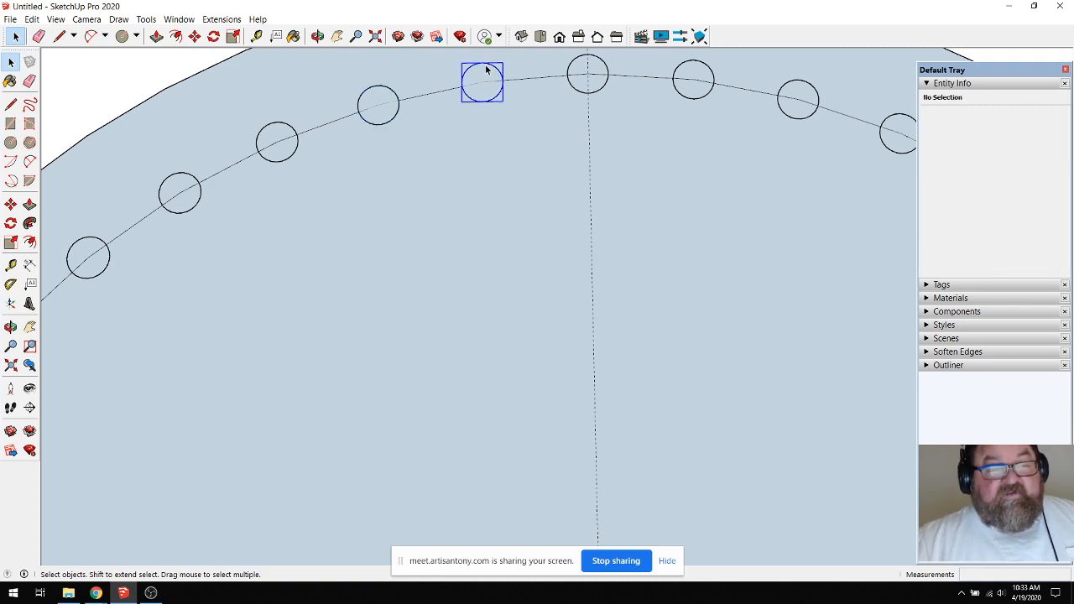
pyautogui.hotkey('ctrl', 'z')
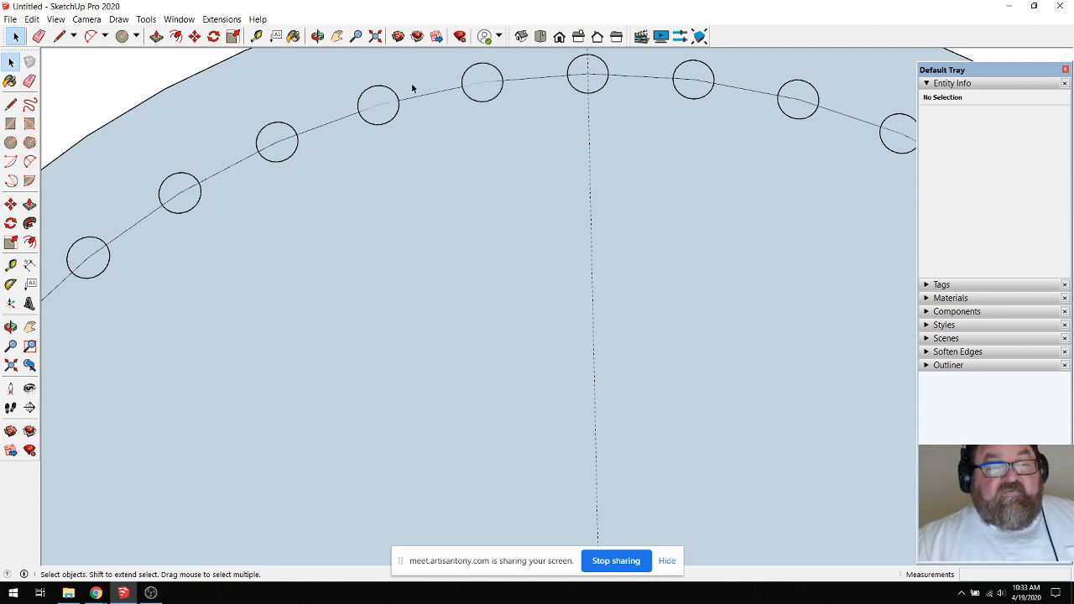
# Try deleting the second peg circle counter-clockwise from the top to check for a stacked copy, and undo the deletion.
pyautogui.click(382, 90)
pyautogui.press('Delete')
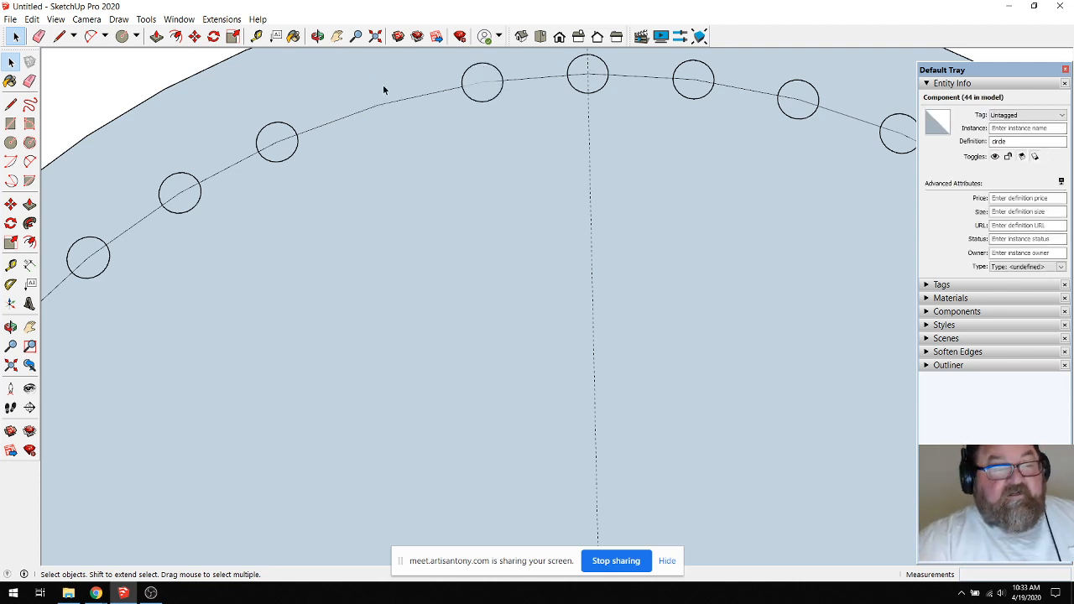
pyautogui.hotkey('ctrl', 'z')
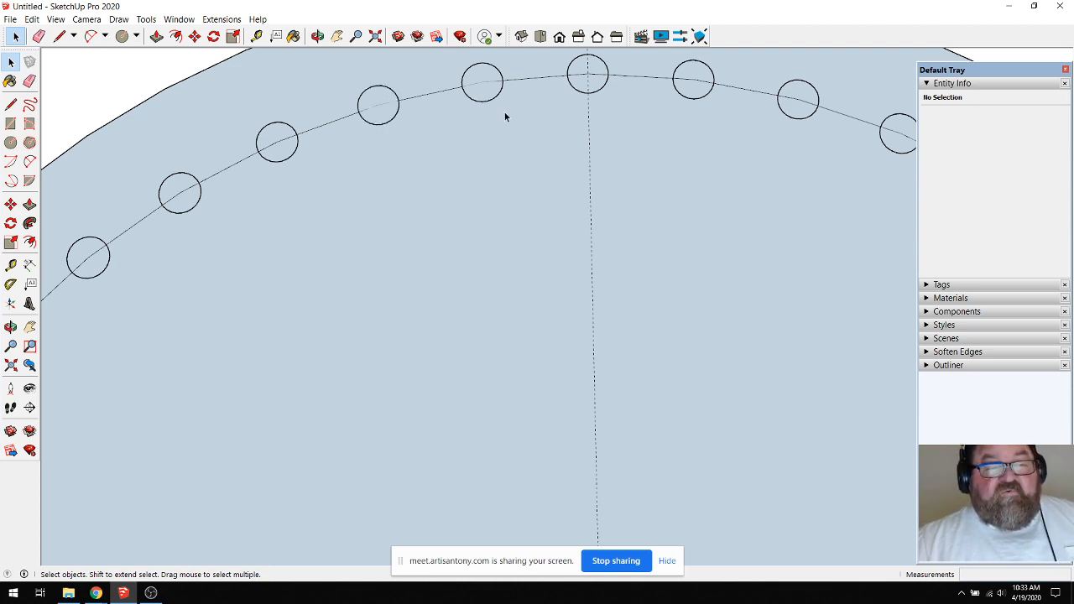
# Select the peg circle just counter-clockwise of the top one to check its instance count in the entity properties, and clear the selection.
pyautogui.scroll(2, 472, 99)
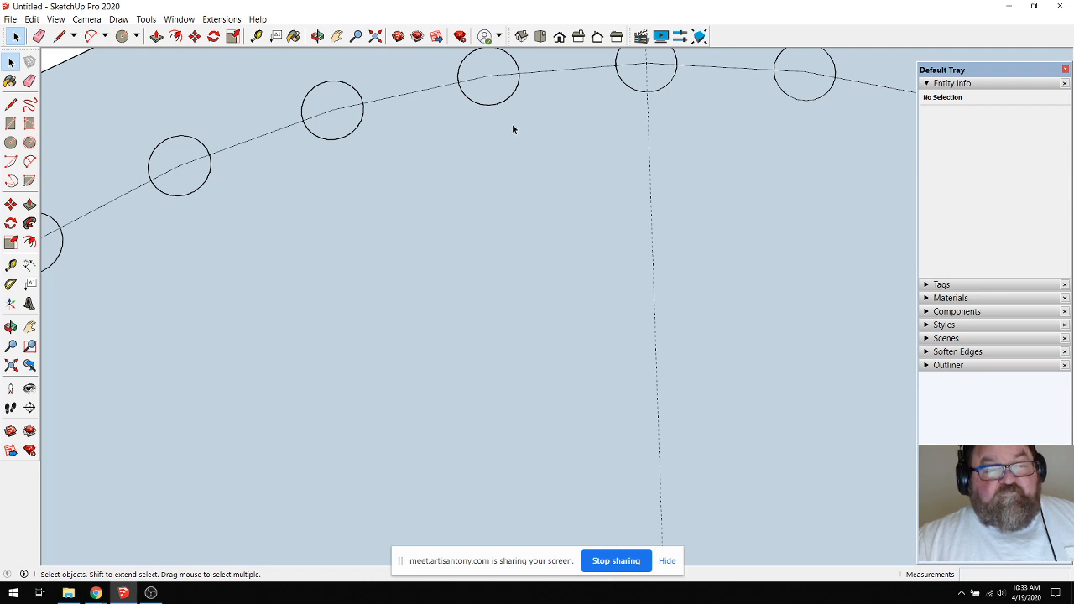
pyautogui.scroll(-1, 510, 126)
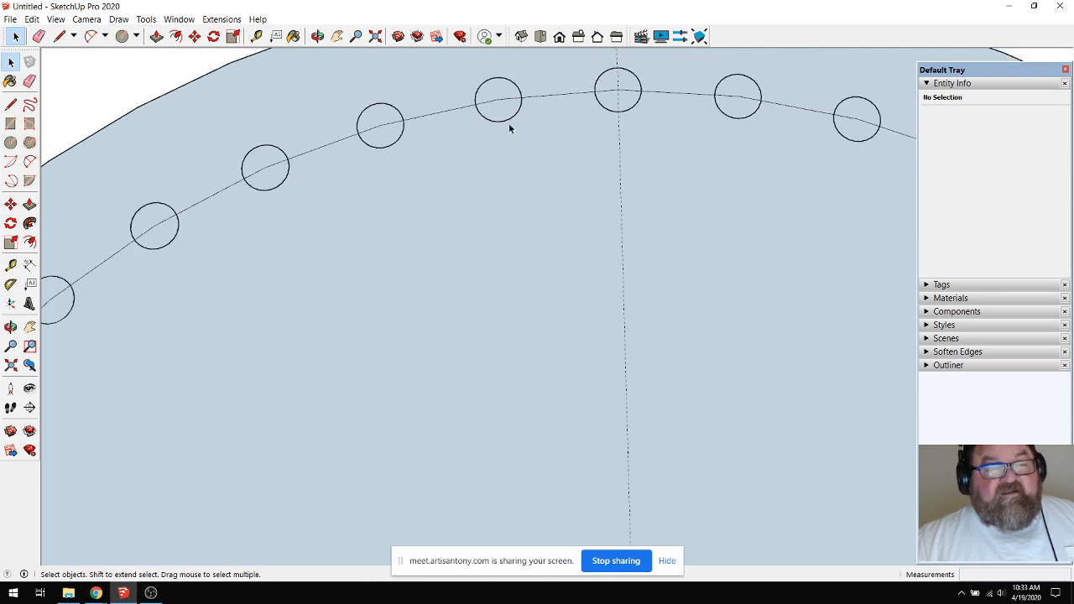
pyautogui.scroll(1, 483, 88)
pyautogui.click(486, 87)
pyautogui.click(472, 159)
pyautogui.scroll(-5, 482, 156)
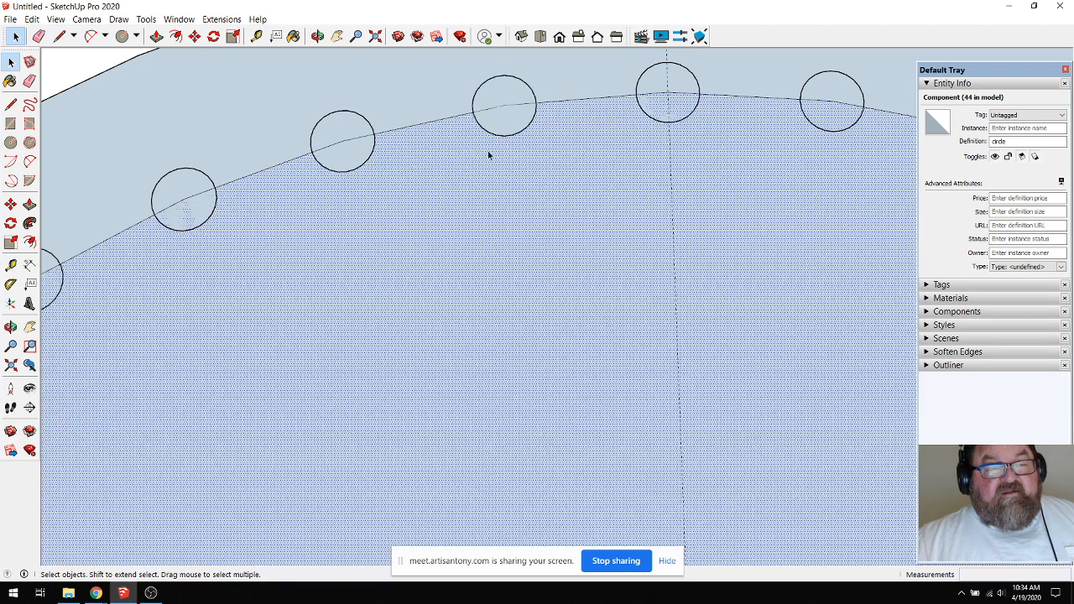
pyautogui.click(398, 76)
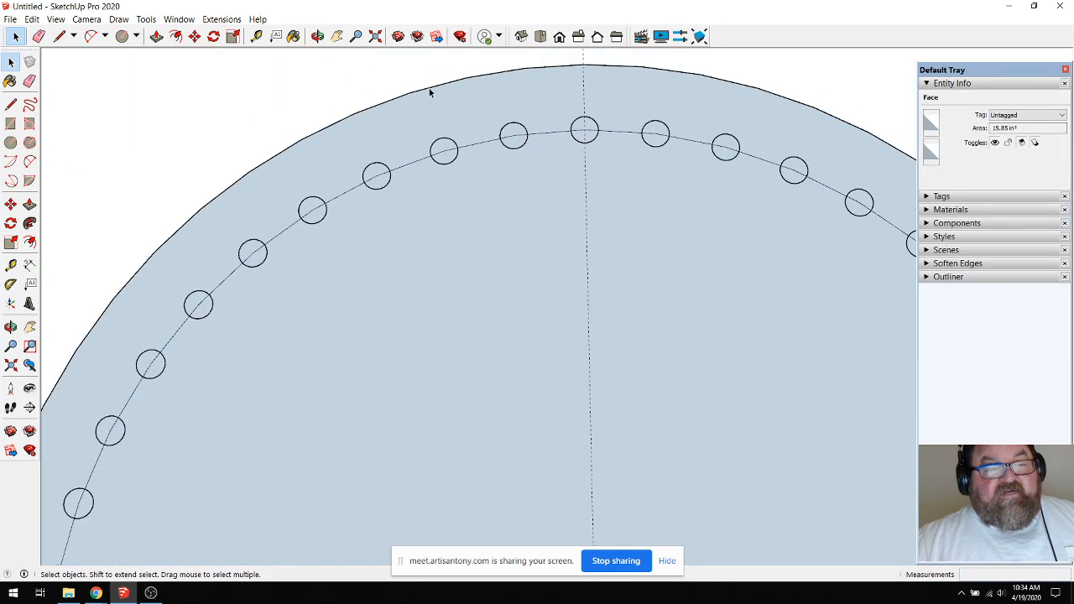
# Offset the circle carrying the pegs inward by 5/16" to create the second row's guide circle.
pyautogui.scroll(-1, 537, 147)
pyautogui.scroll(-4, 530, 137)
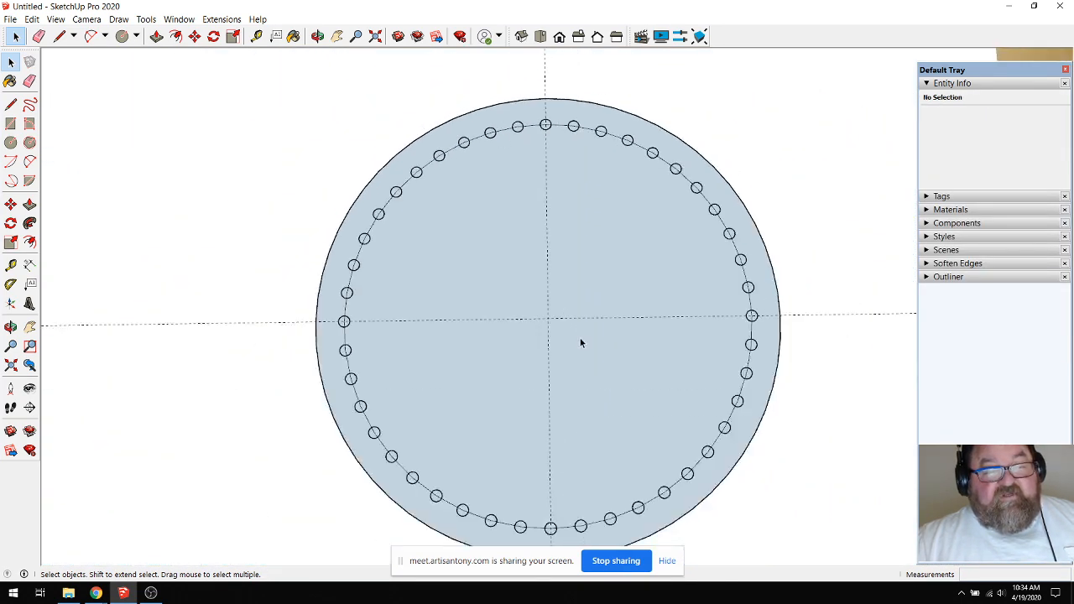
pyautogui.scroll(1, 580, 338)
pyautogui.scroll(-6, 440, 229)
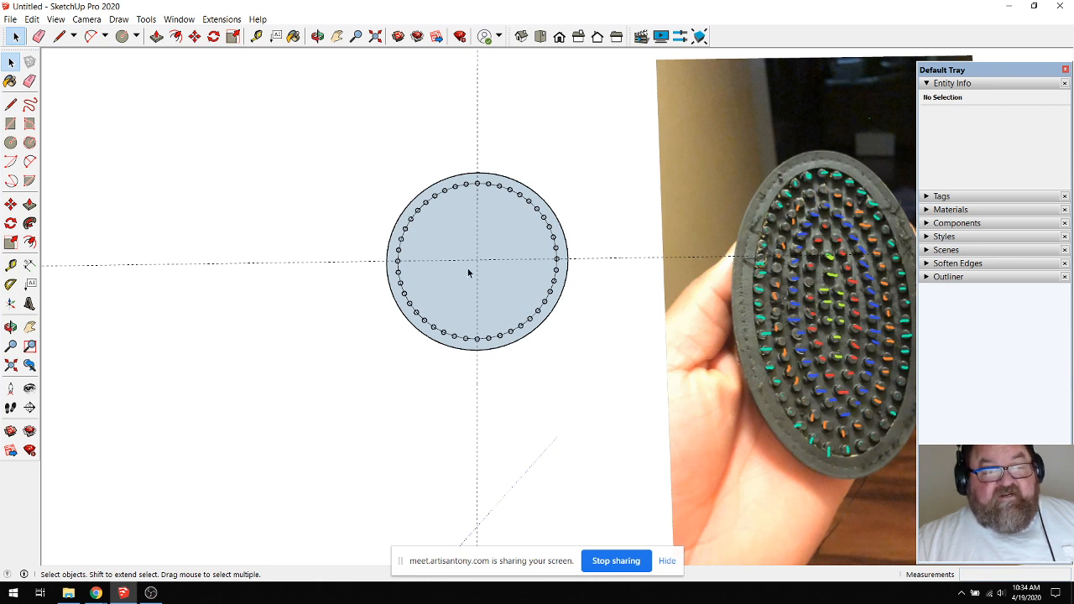
pyautogui.scroll(5, 440, 201)
pyautogui.press('f')
pyautogui.click(407, 186)
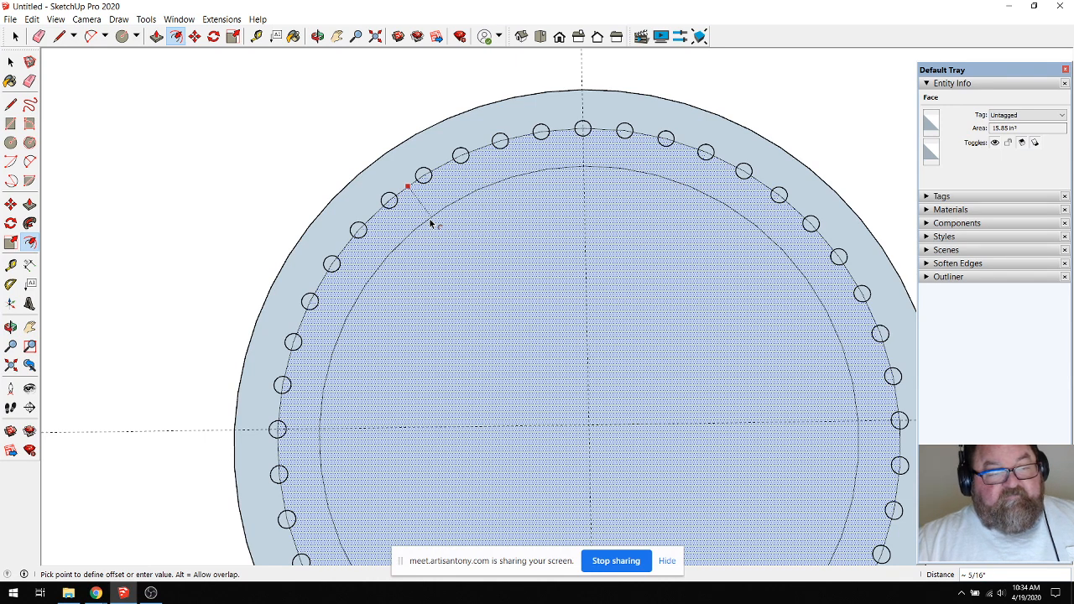
pyautogui.click(429, 220)
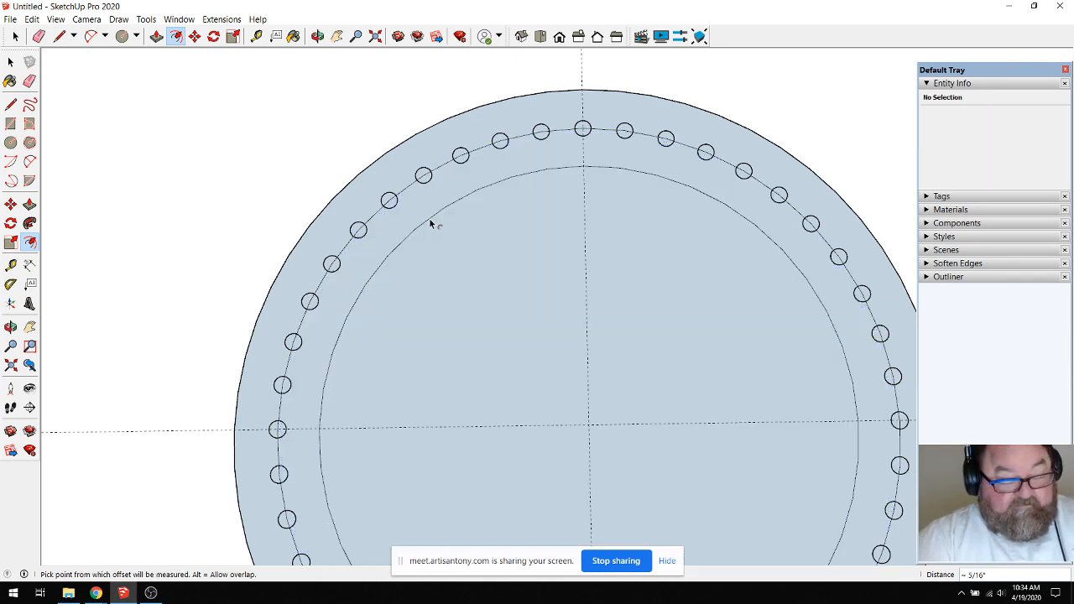
pyautogui.write('5/16')
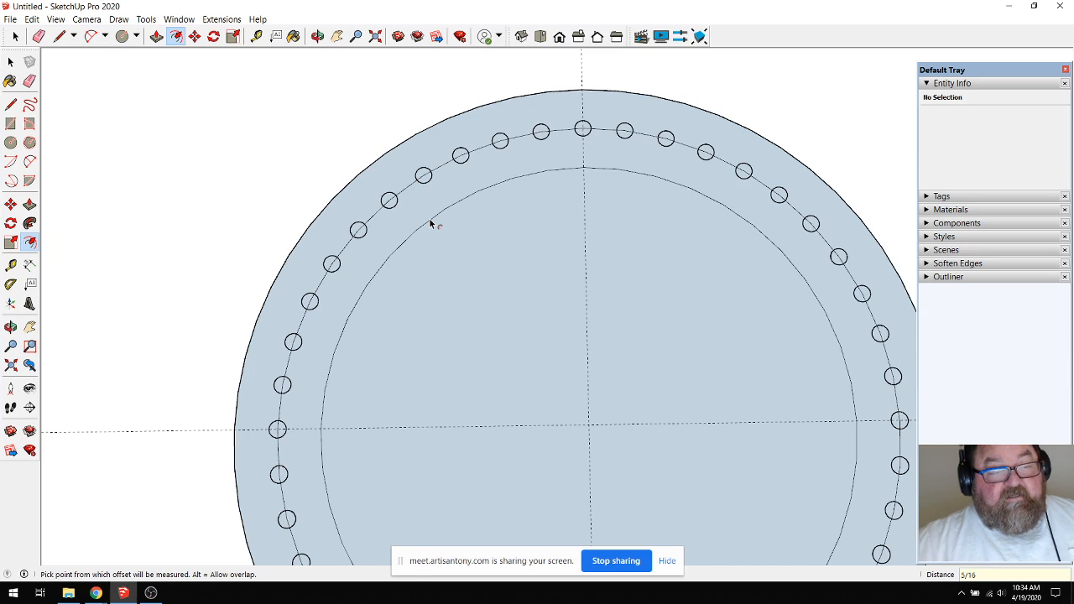
# Offset the second row's guide circle inward by 5/16" to create the third concentric circle.
pyautogui.scroll(-2, 480, 236)
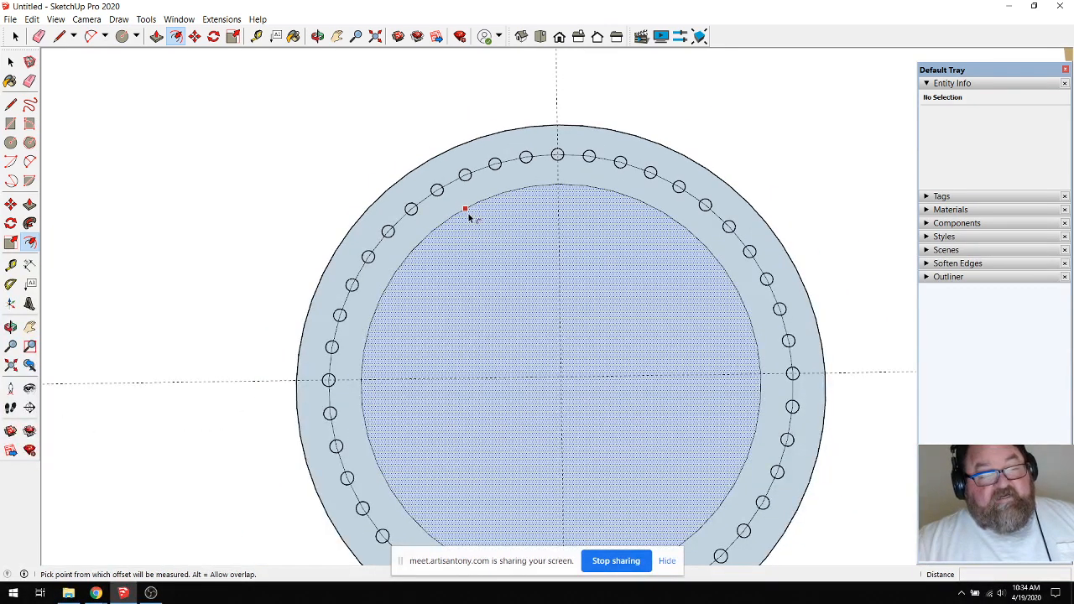
pyautogui.click(472, 225)
pyautogui.click(478, 243)
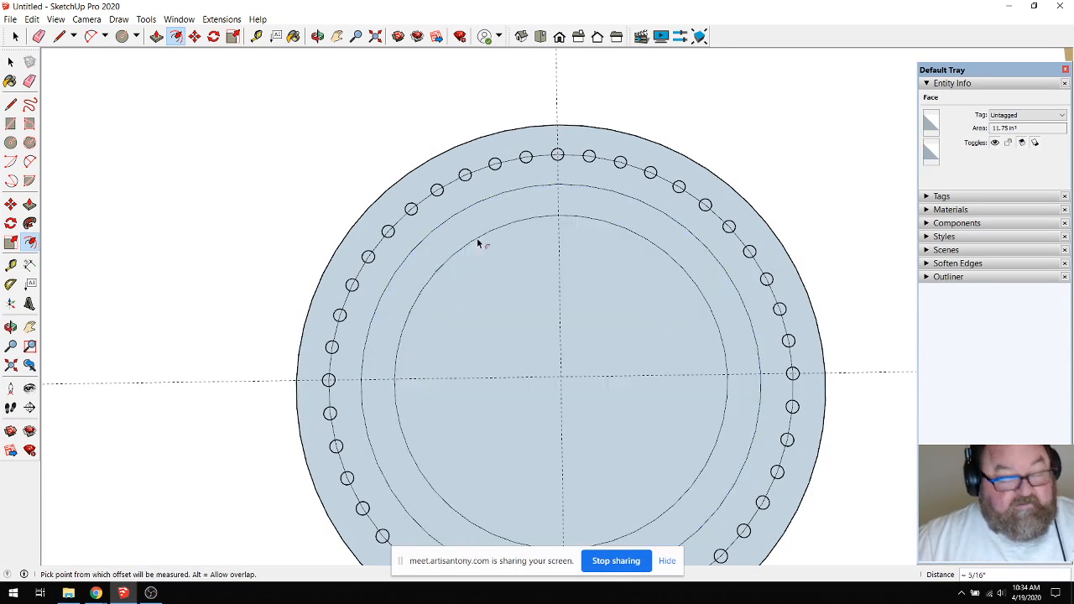
pyautogui.write('5/16')
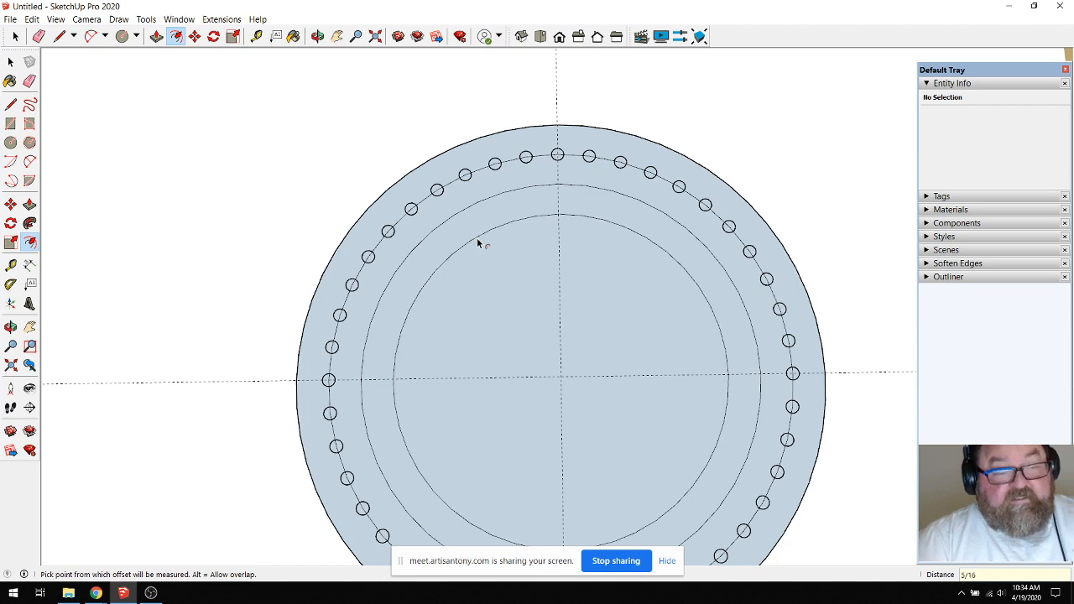
# Offset the third row's guide circle inward by 5/16" to create the fourth concentric circle.
pyautogui.scroll(-4, 495, 264)
pyautogui.click(503, 276)
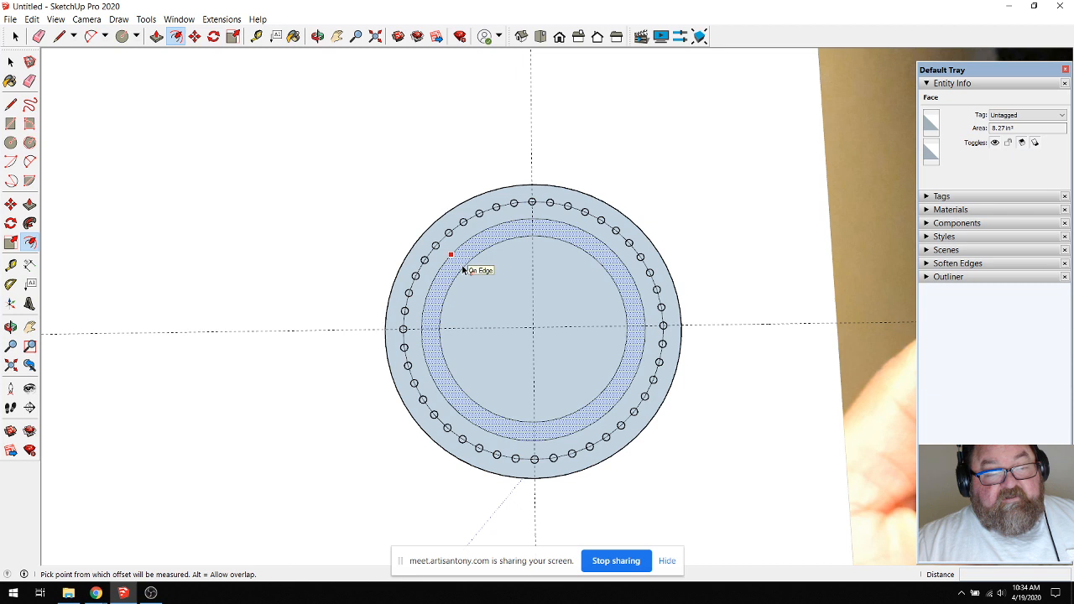
pyautogui.click(464, 269)
pyautogui.click(474, 286)
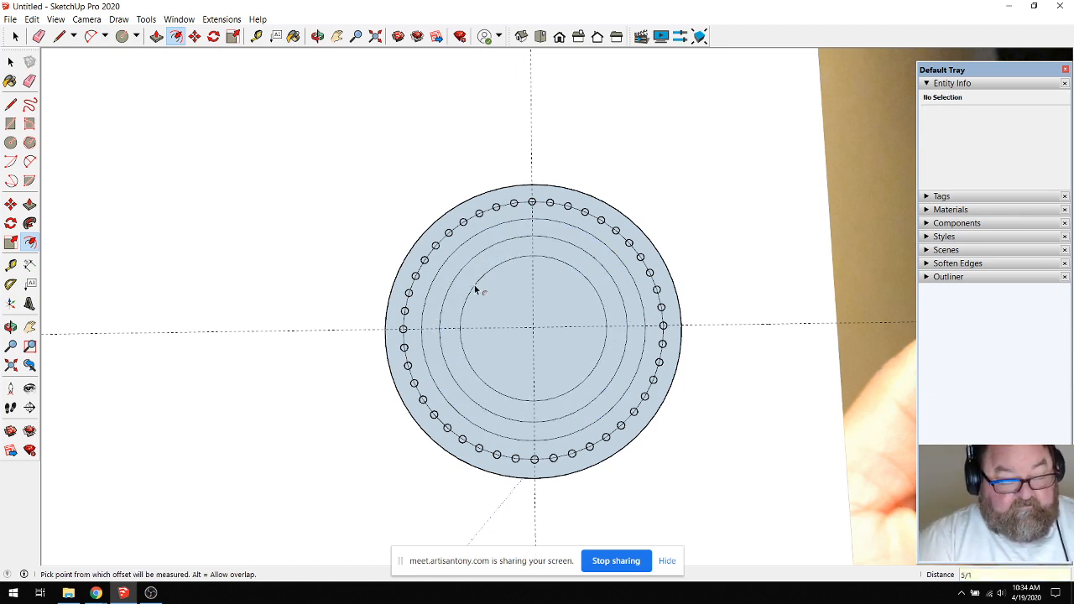
pyautogui.click(476, 286)
# Measure the distance along the vertical guide from the pad's outer edge to the innermost offset circle with the Tape Measure.
pyautogui.scroll(-3, 506, 313)
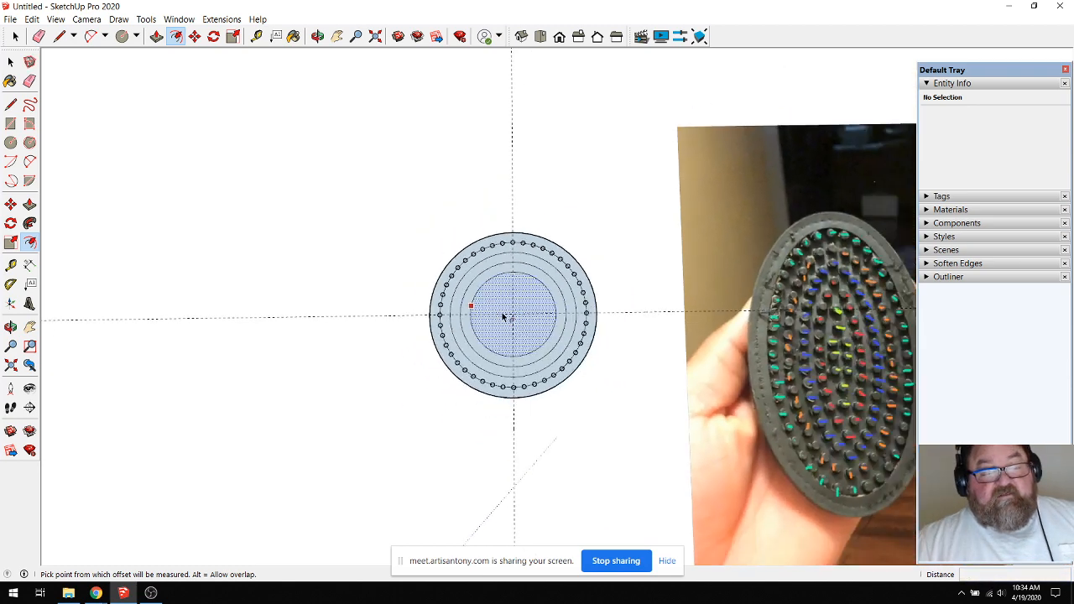
pyautogui.scroll(3, 512, 311)
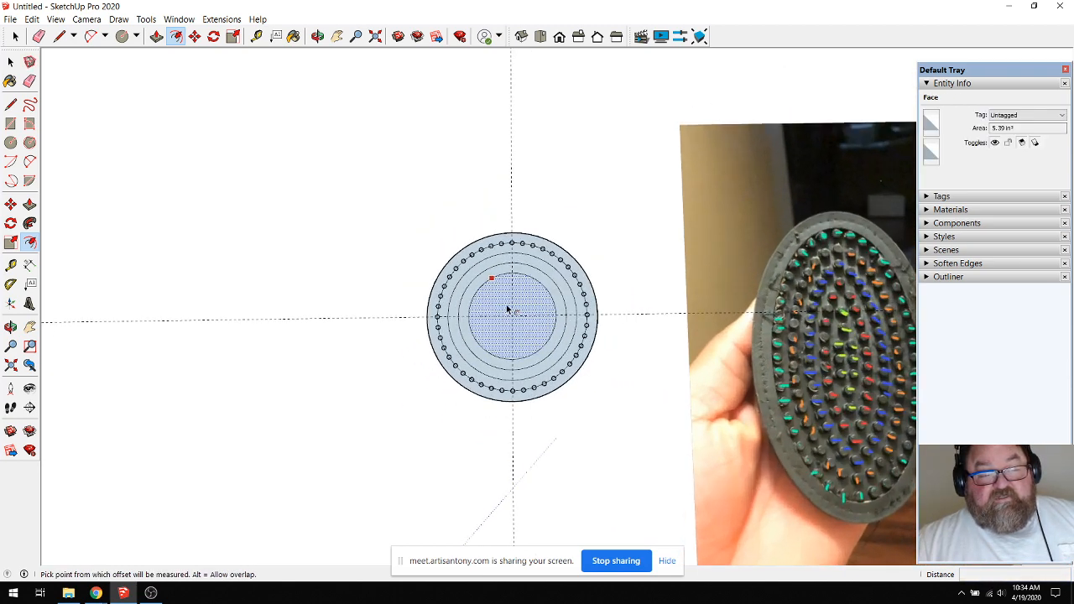
pyautogui.scroll(3, 506, 293)
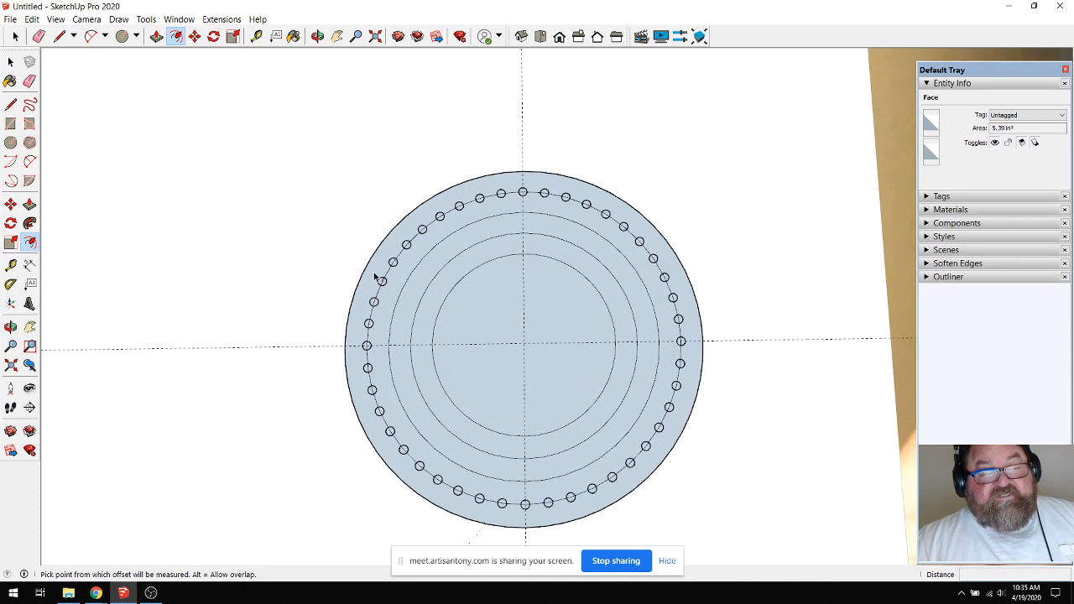
pyautogui.scroll(-5, 478, 321)
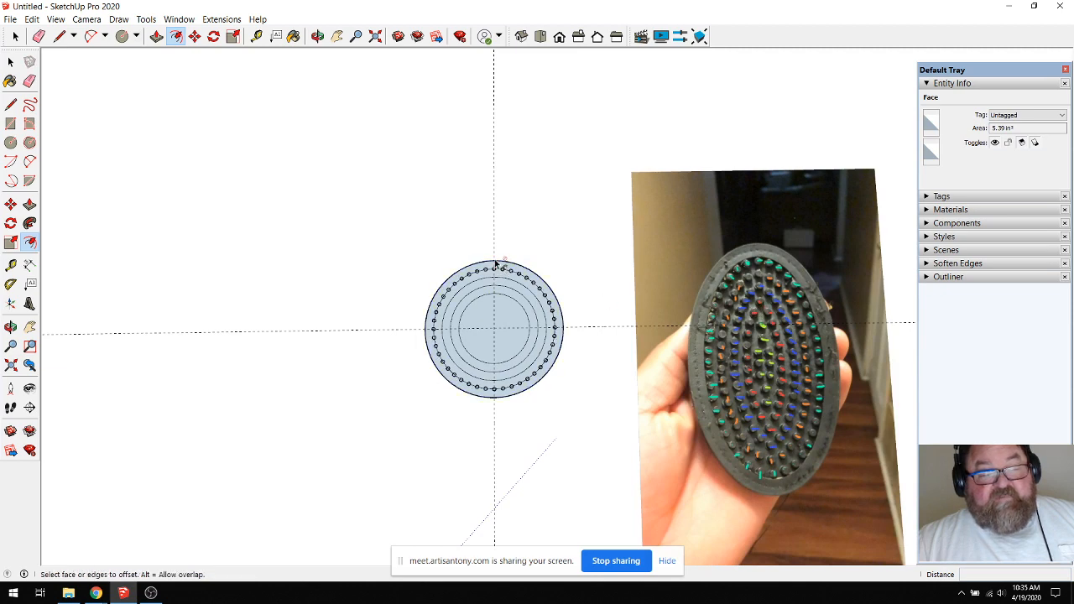
pyautogui.scroll(5, 491, 292)
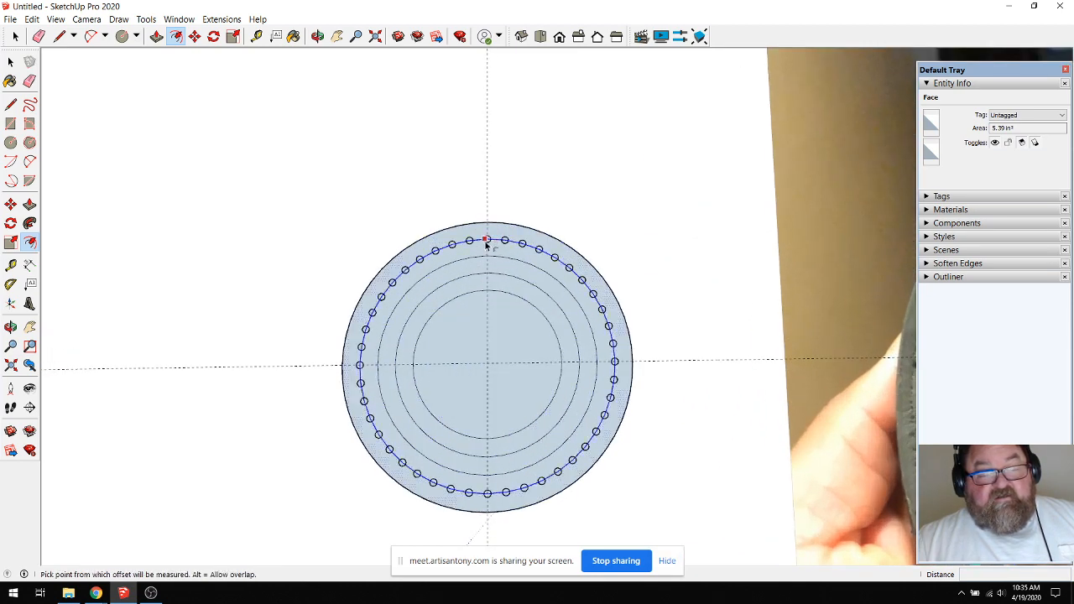
pyautogui.scroll(2, 473, 294)
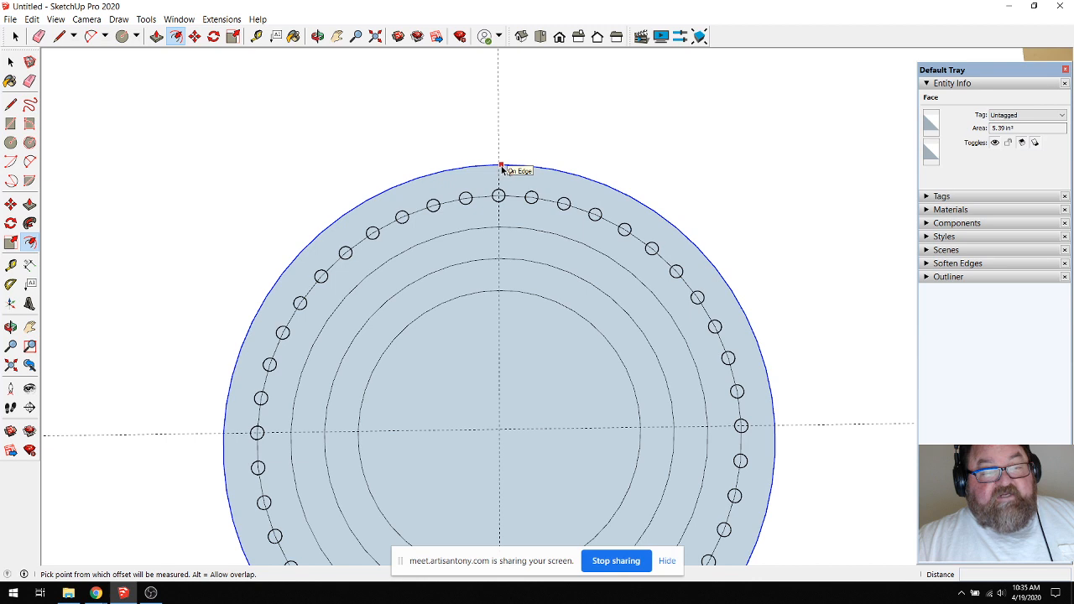
pyautogui.click(256, 37)
pyautogui.click(498, 164)
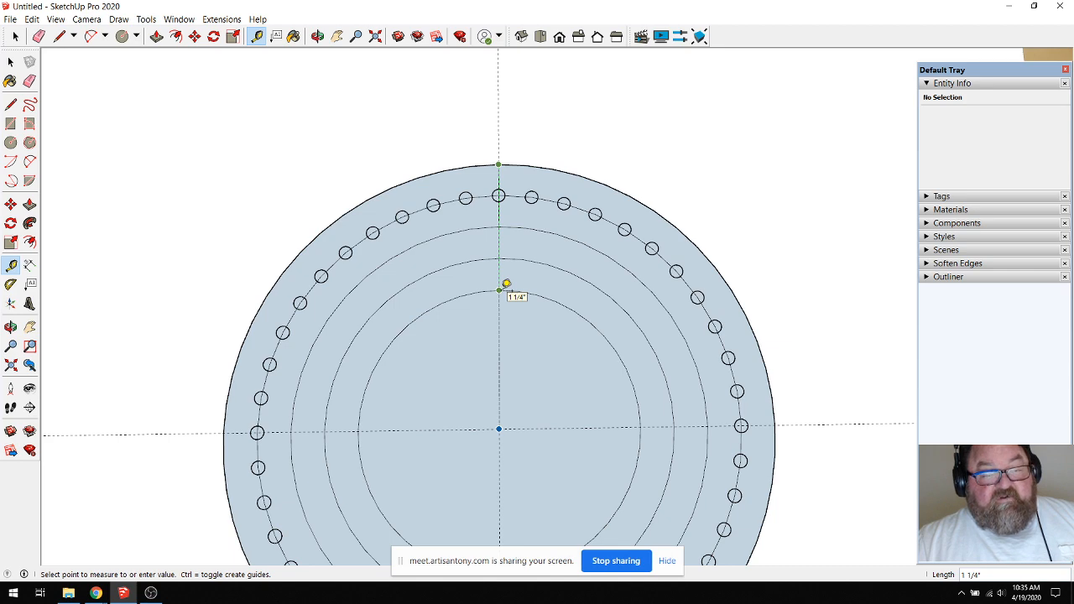
# Examine the colour-marked peg rows in the reference photo and compare their number and spacing with the pad's concentric circles.
pyautogui.scroll(-4, 391, 264)
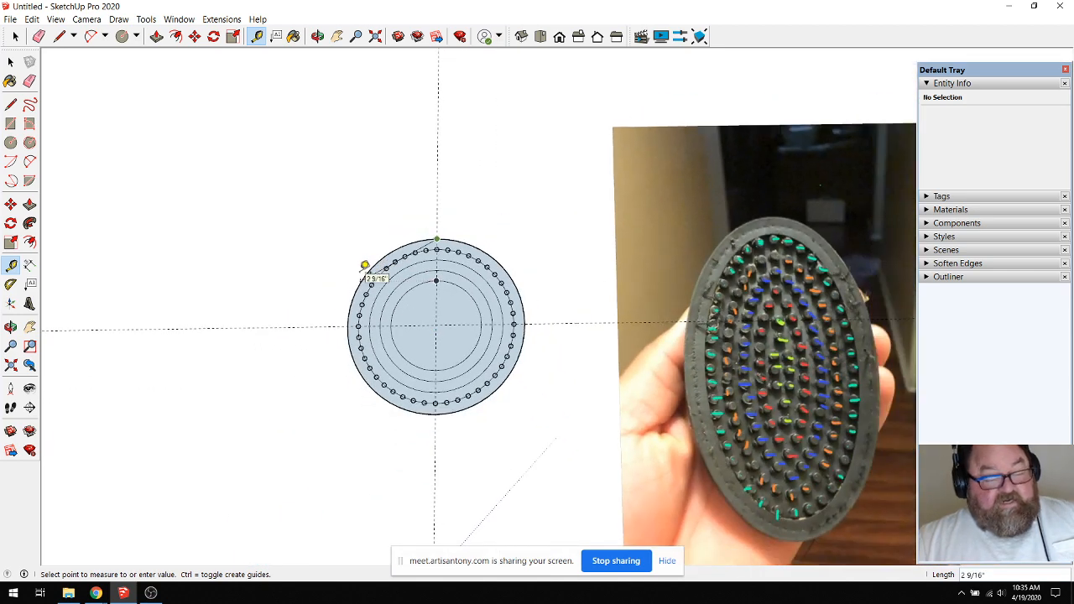
pyautogui.scroll(5, 728, 271)
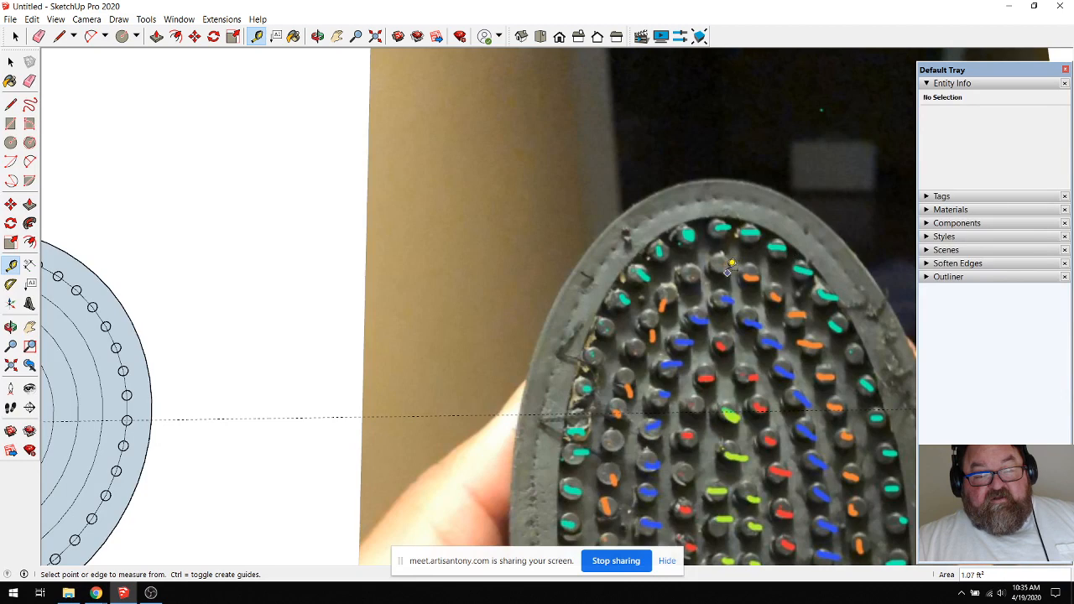
pyautogui.scroll(-3, 728, 270)
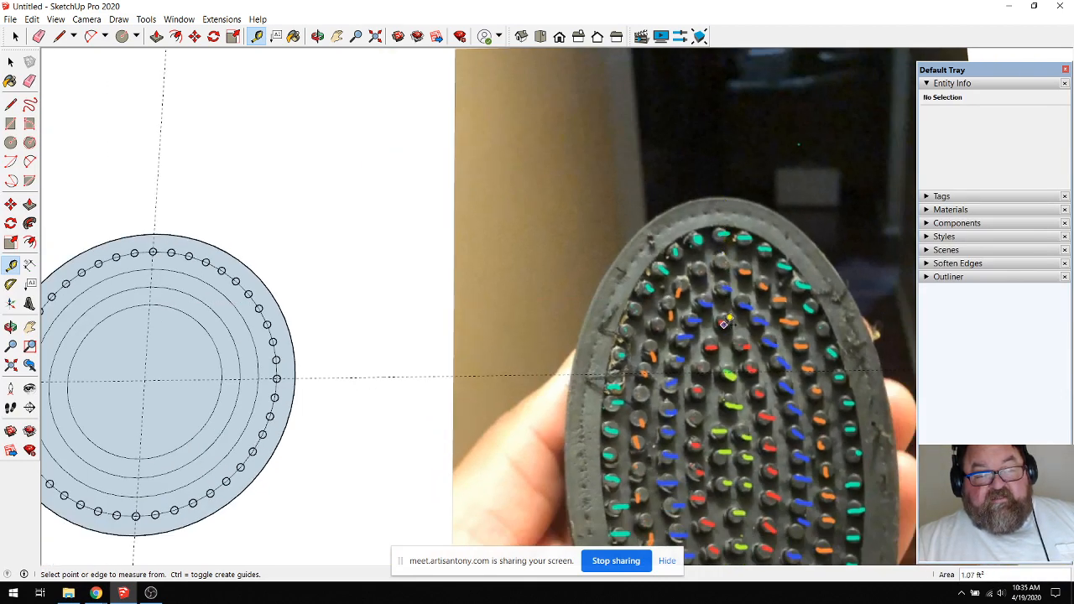
pyautogui.scroll(-2, 732, 340)
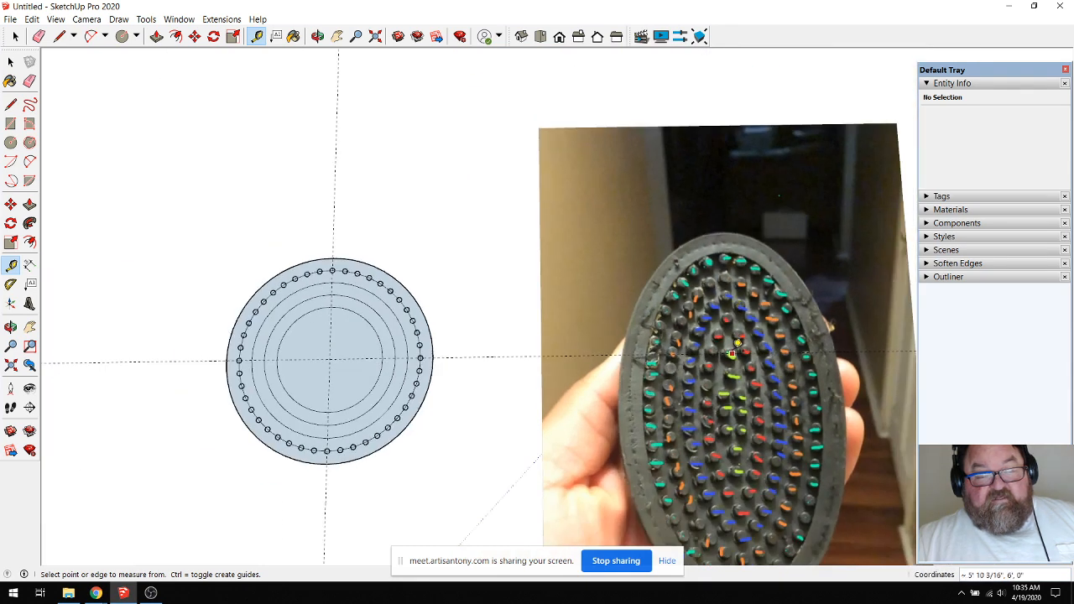
pyautogui.scroll(3, 727, 330)
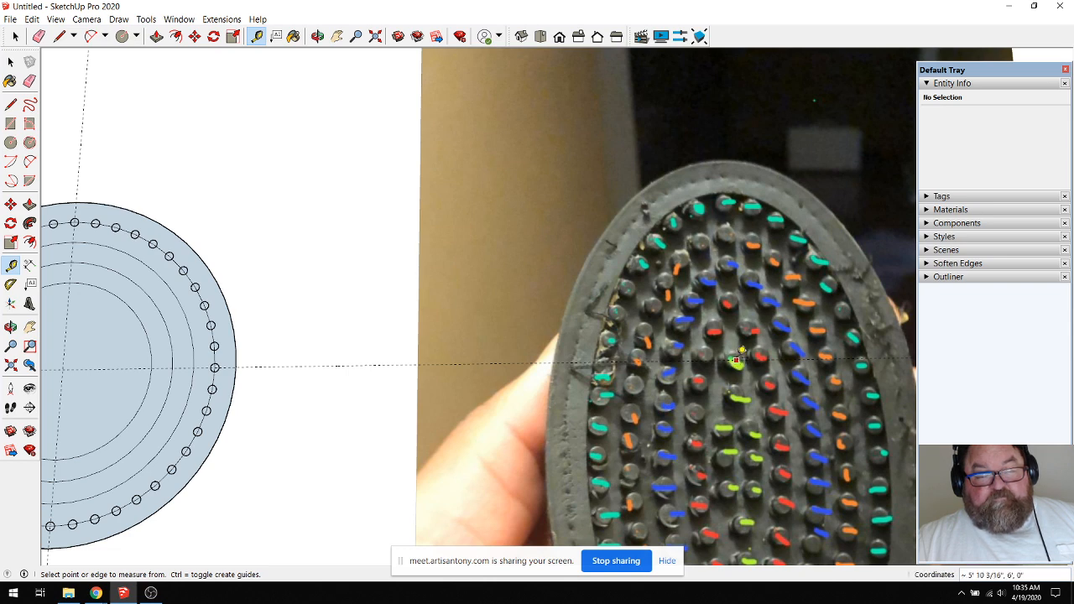
pyautogui.scroll(-3, 740, 294)
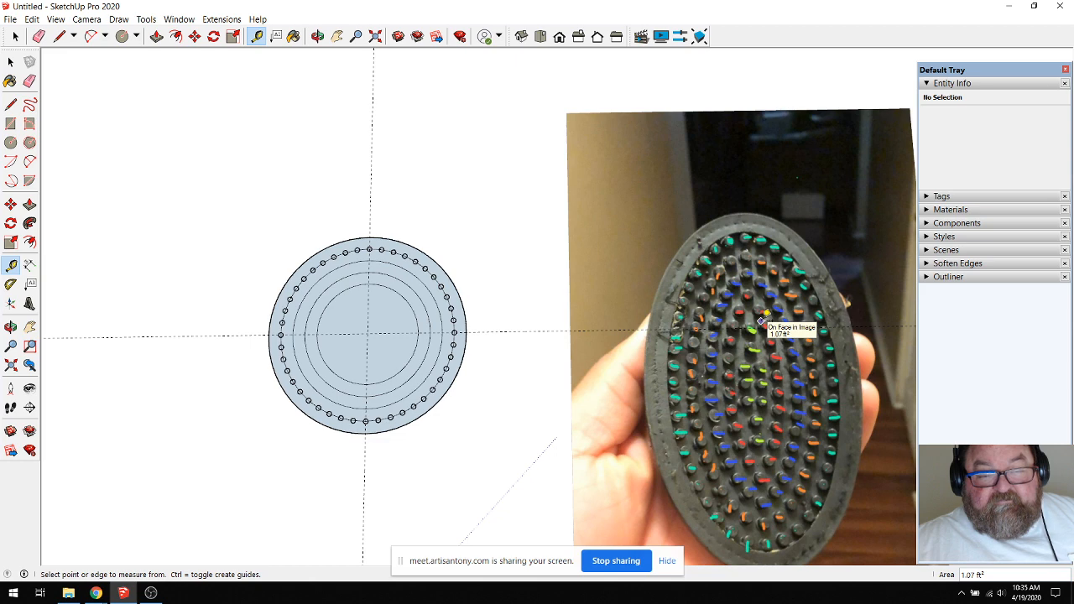
pyautogui.scroll(2, 355, 307)
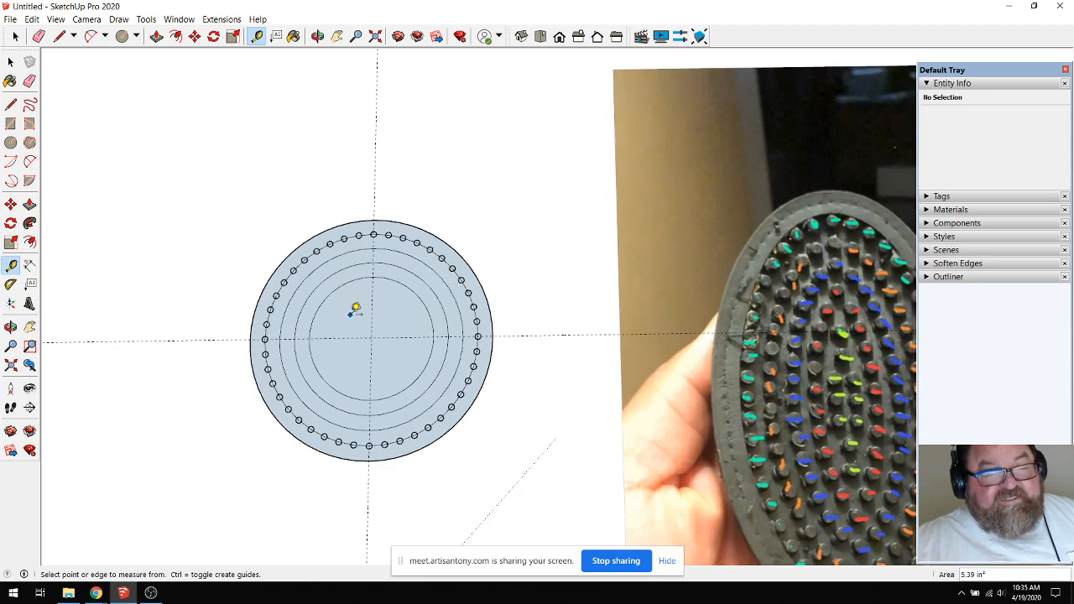
pyautogui.scroll(-1, 361, 317)
pyautogui.scroll(-1, 377, 314)
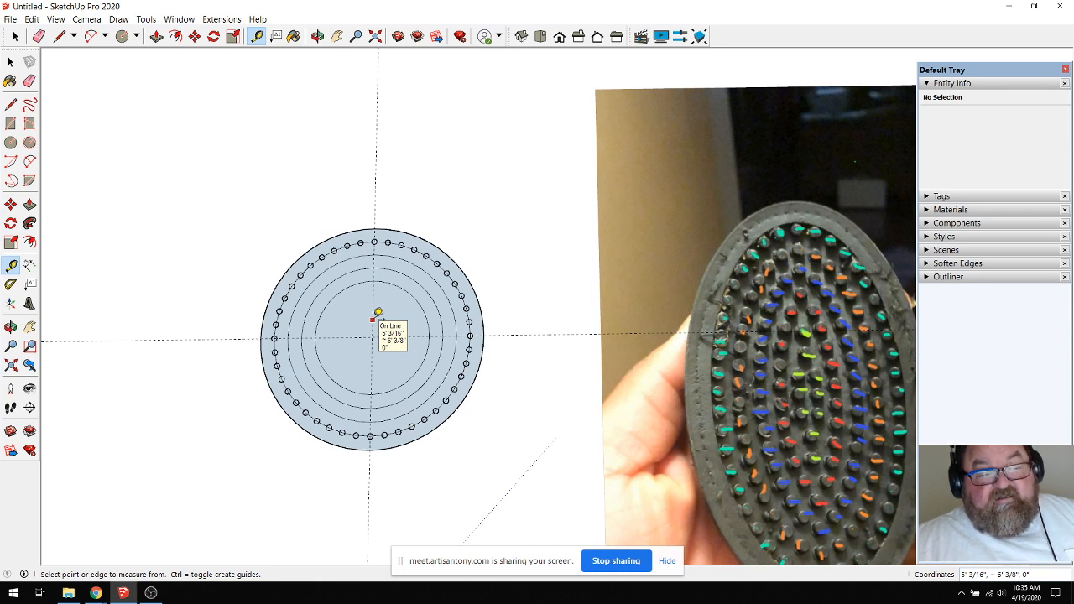
# Examine the peg rows in the reference photo again, comparing the outer and inner rows with the pad's peg ring and guide circles.
pyautogui.click(374, 318)
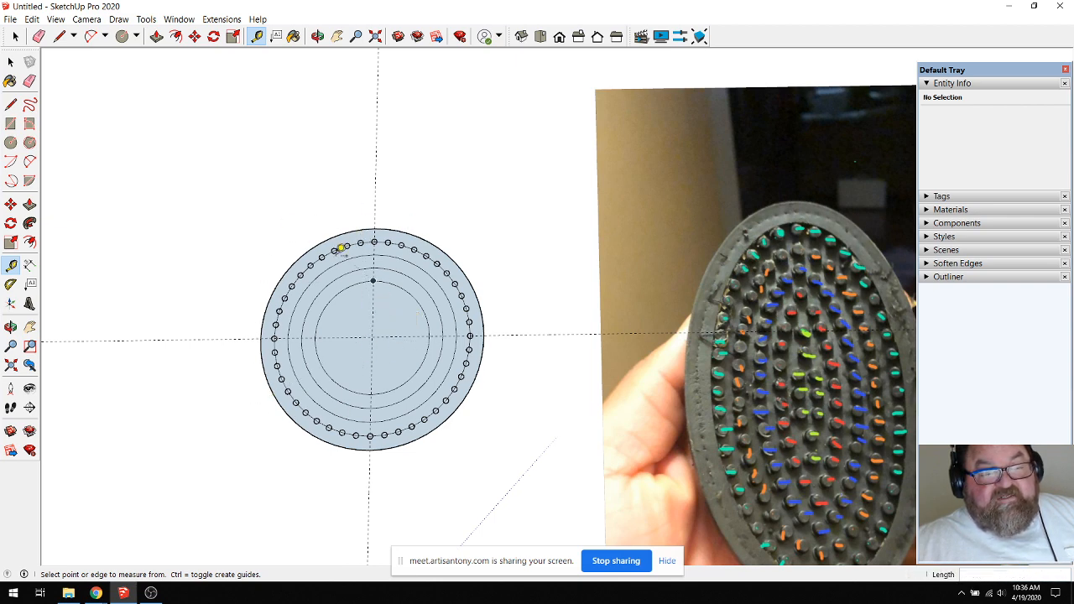
pyautogui.scroll(5, 352, 243)
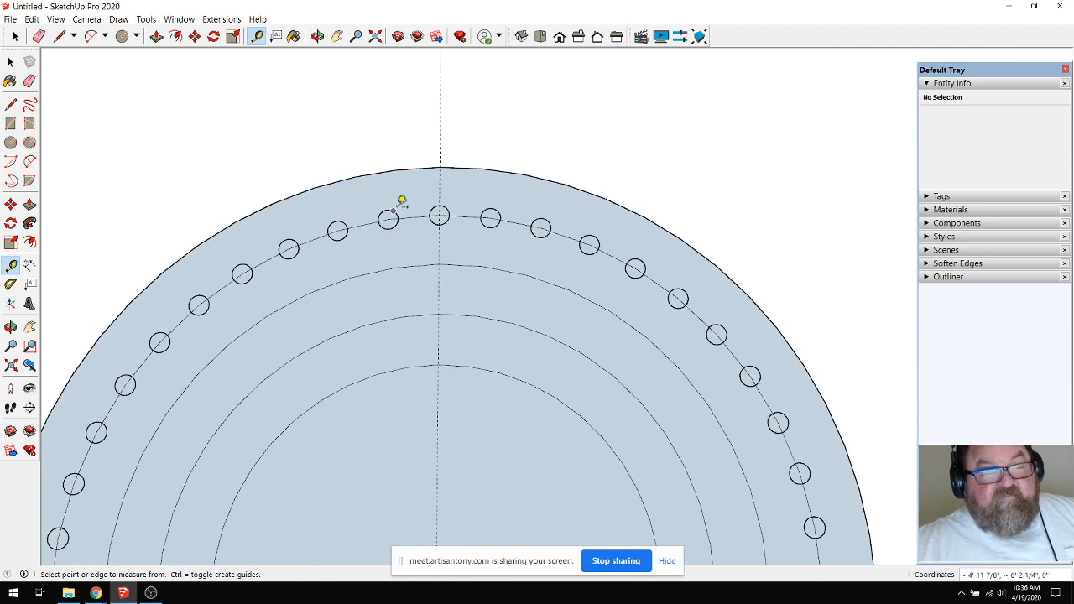
pyautogui.scroll(-2, 441, 277)
pyautogui.scroll(-4, 443, 273)
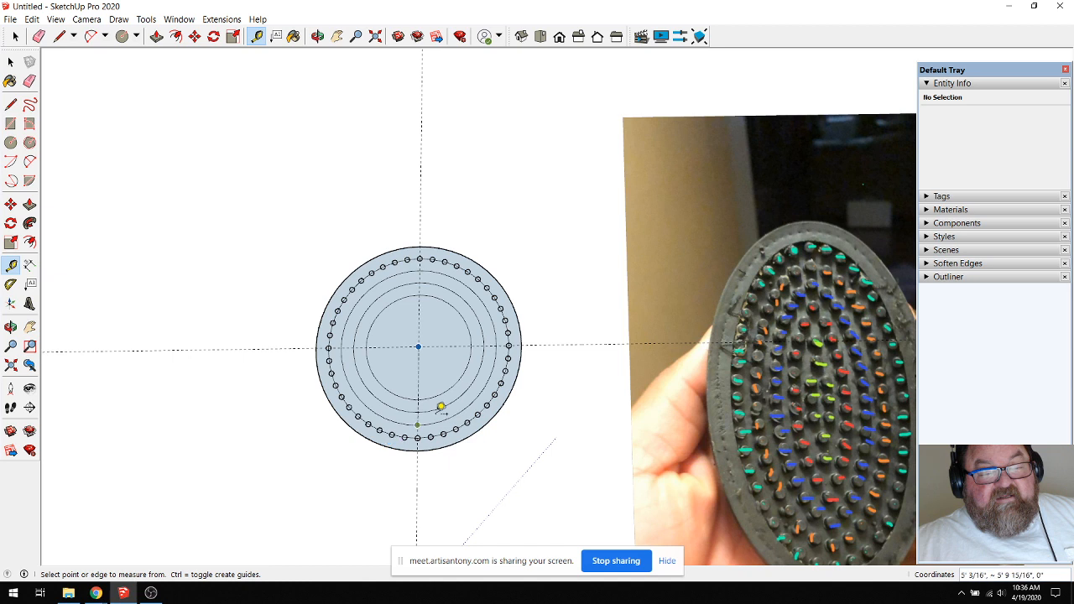
pyautogui.click(408, 271)
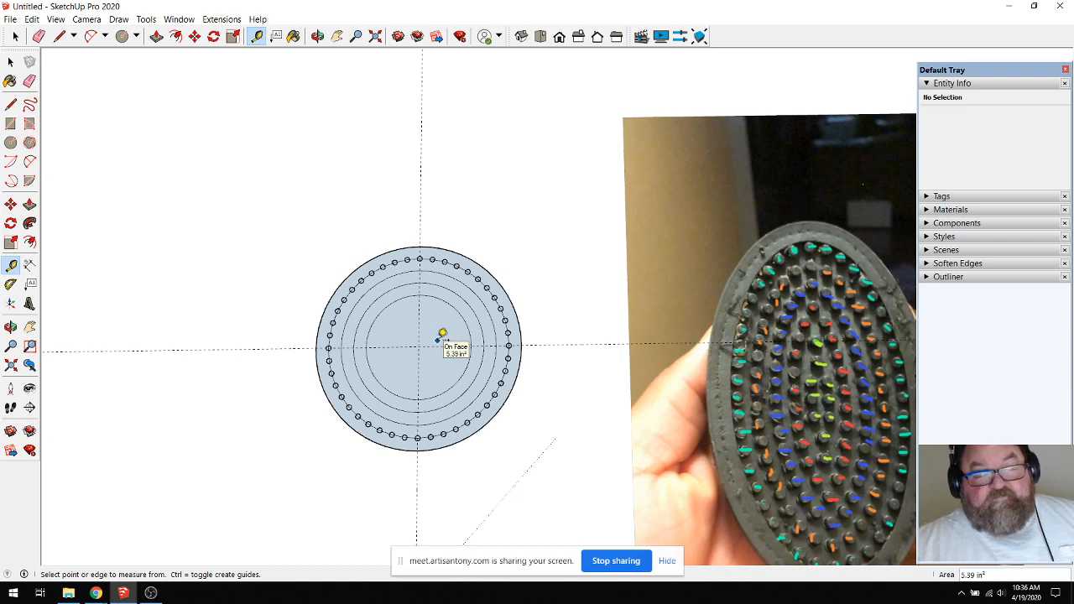
pyautogui.scroll(-1, 485, 371)
pyautogui.scroll(1, 754, 407)
pyautogui.scroll(2, 753, 406)
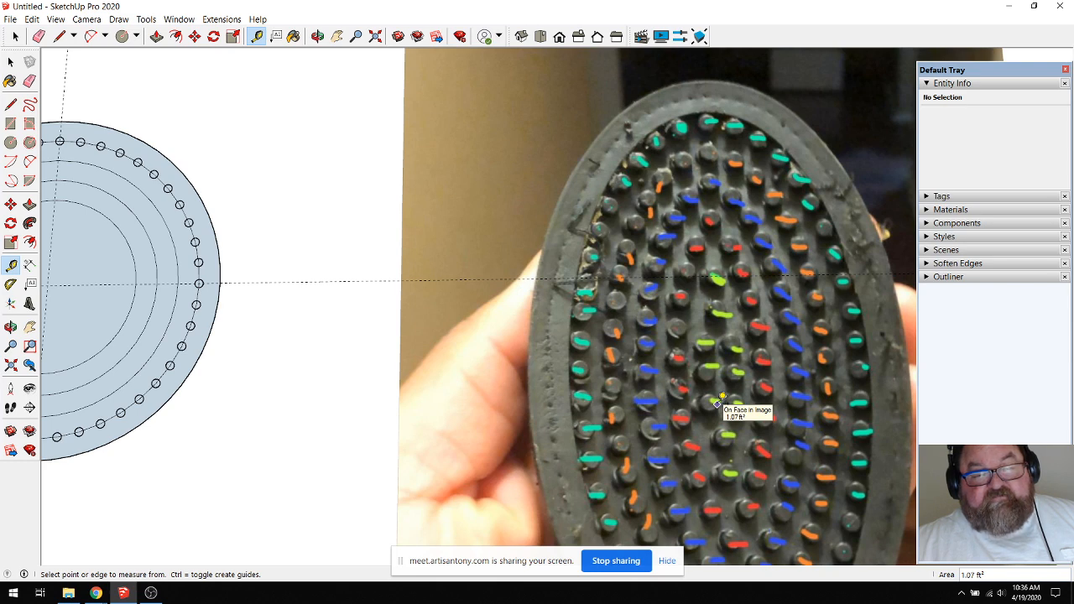
pyautogui.scroll(-1, 720, 403)
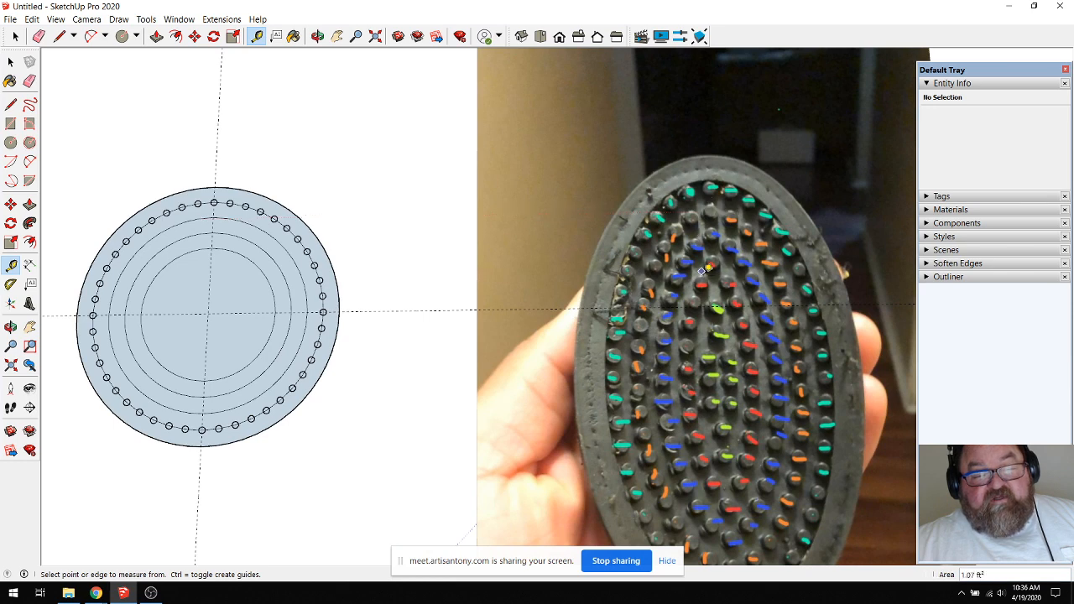
pyautogui.scroll(3, 707, 282)
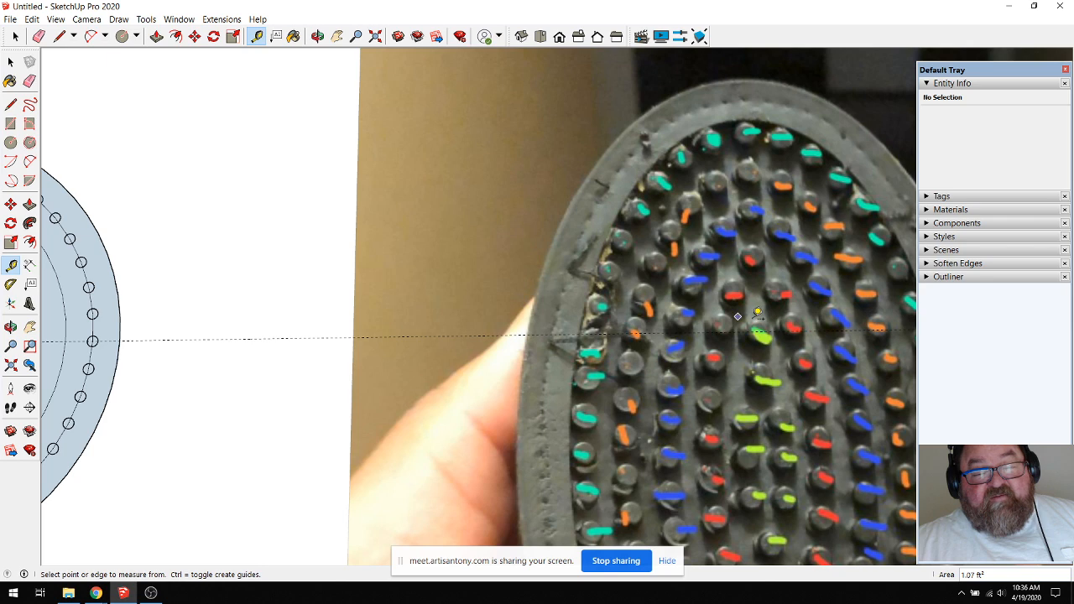
pyautogui.scroll(-2, 738, 307)
pyautogui.scroll(-2, 771, 314)
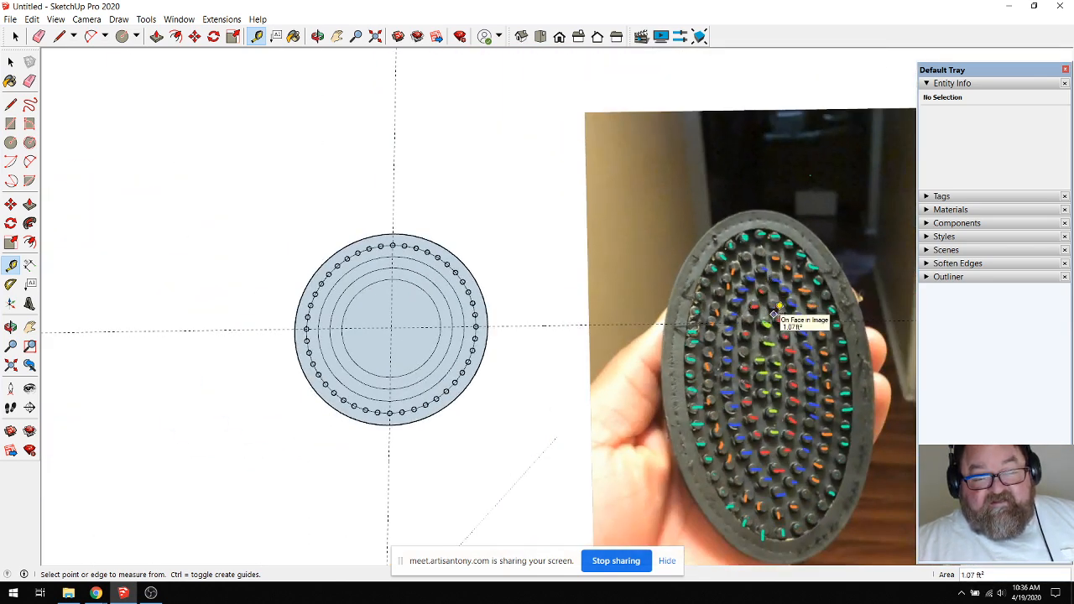
pyautogui.scroll(1, 757, 311)
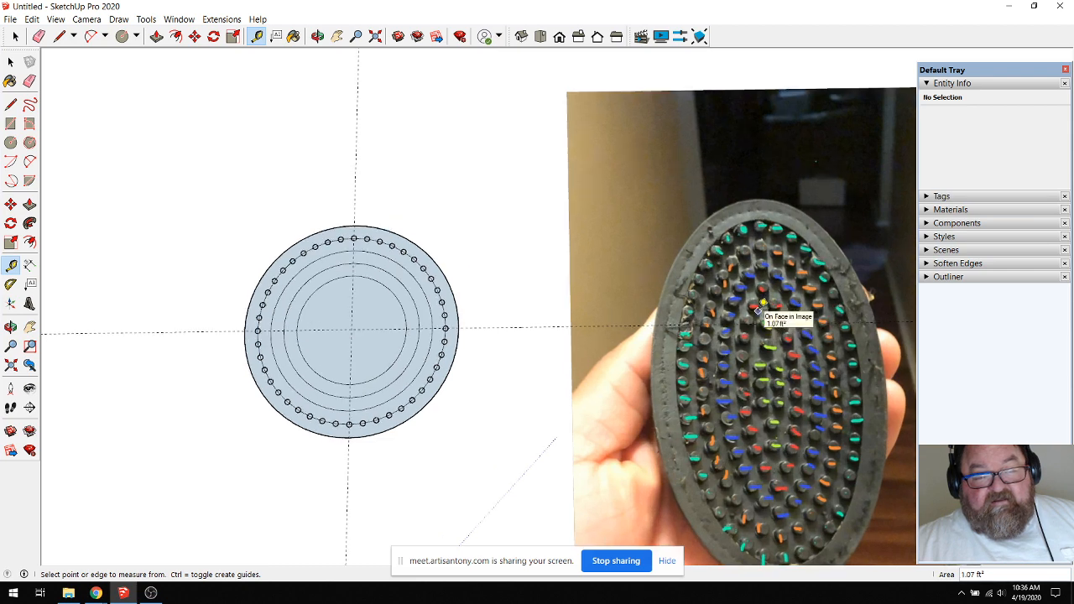
pyautogui.scroll(2, 758, 311)
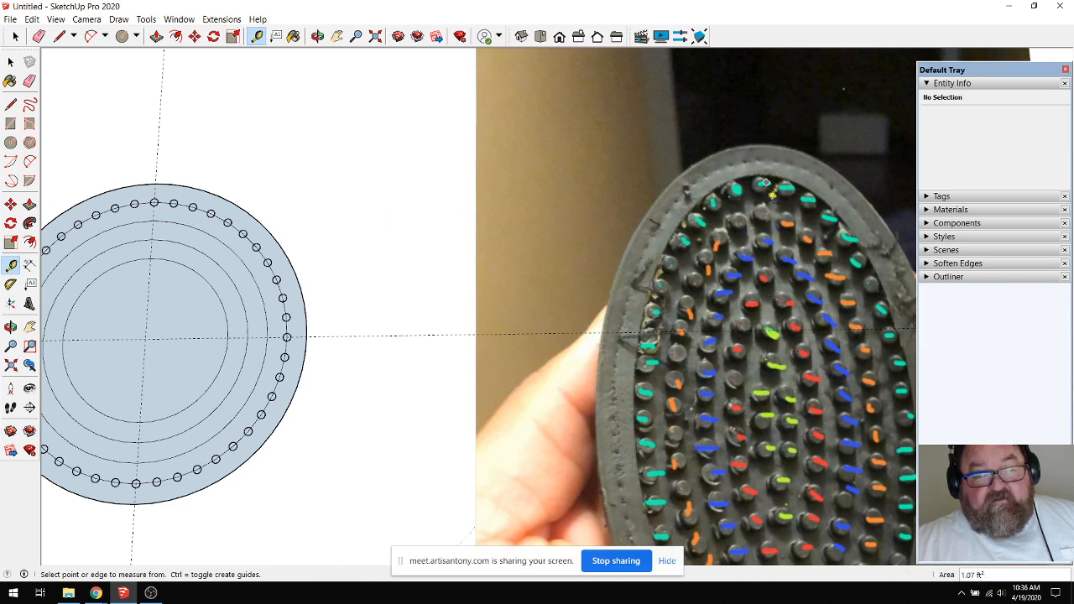
pyautogui.scroll(-2, 780, 318)
pyautogui.scroll(3, 281, 270)
pyautogui.scroll(1, 335, 277)
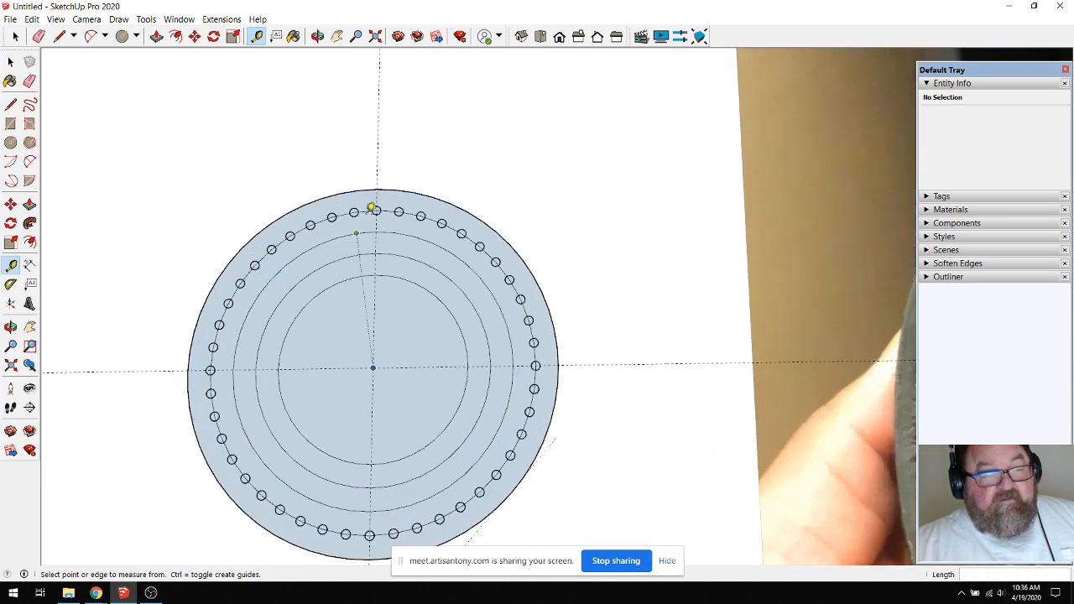
# Measure along the vertical guide from the pad's outer edge to the innermost guide circle and on towards the centre.
pyautogui.click(376, 190)
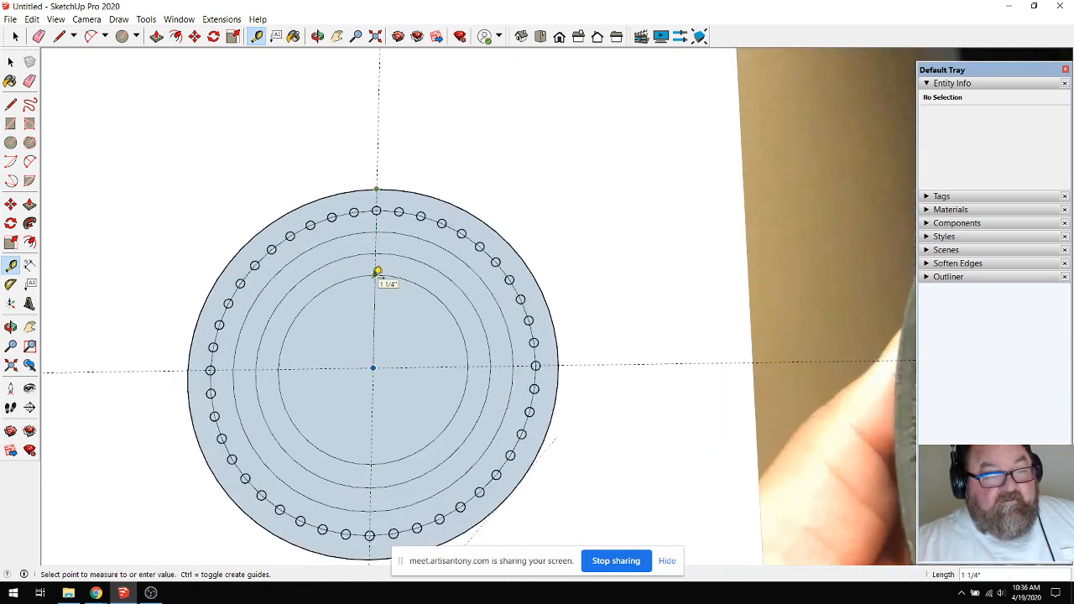
pyautogui.click(377, 274)
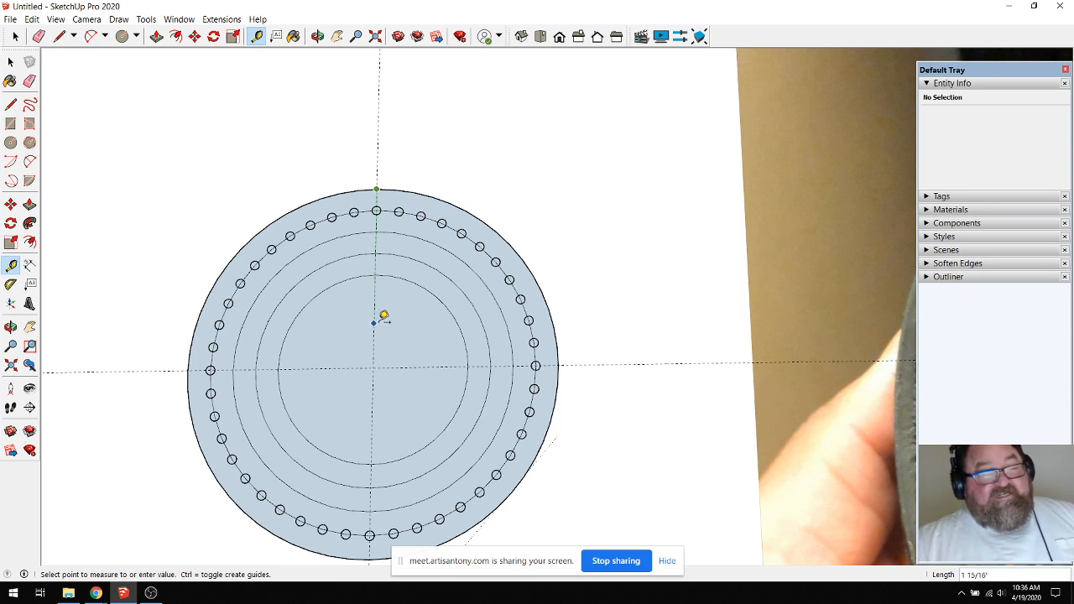
pyautogui.press('Escape')
# Check the segment count of the second row's guide circle and inspect the neighbouring inner rings in the entity properties.
pyautogui.scroll(-1, 408, 343)
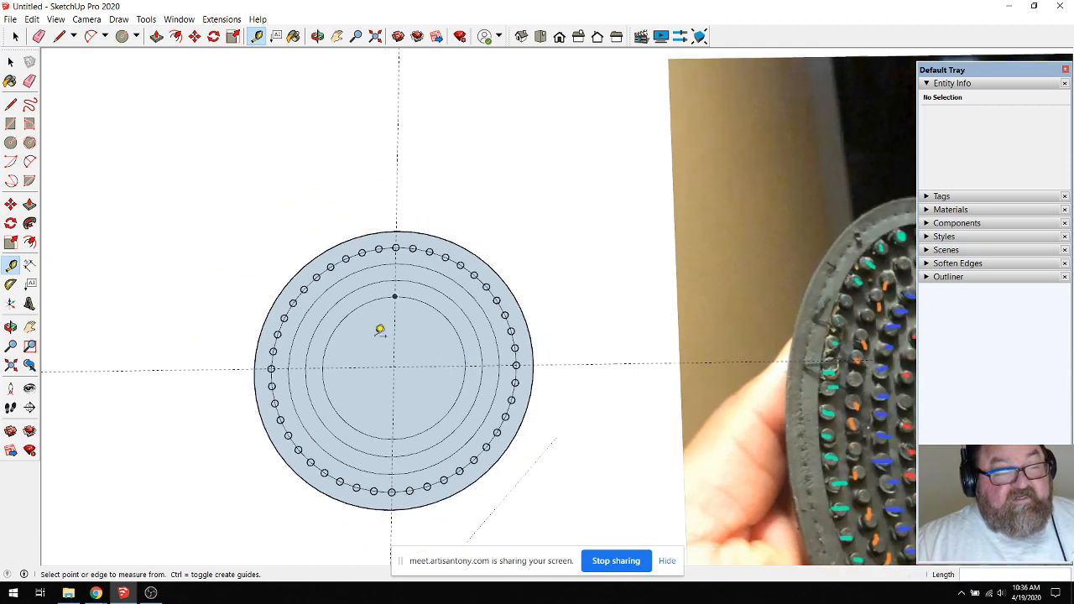
pyautogui.scroll(3, 336, 314)
pyautogui.scroll(-4, 433, 307)
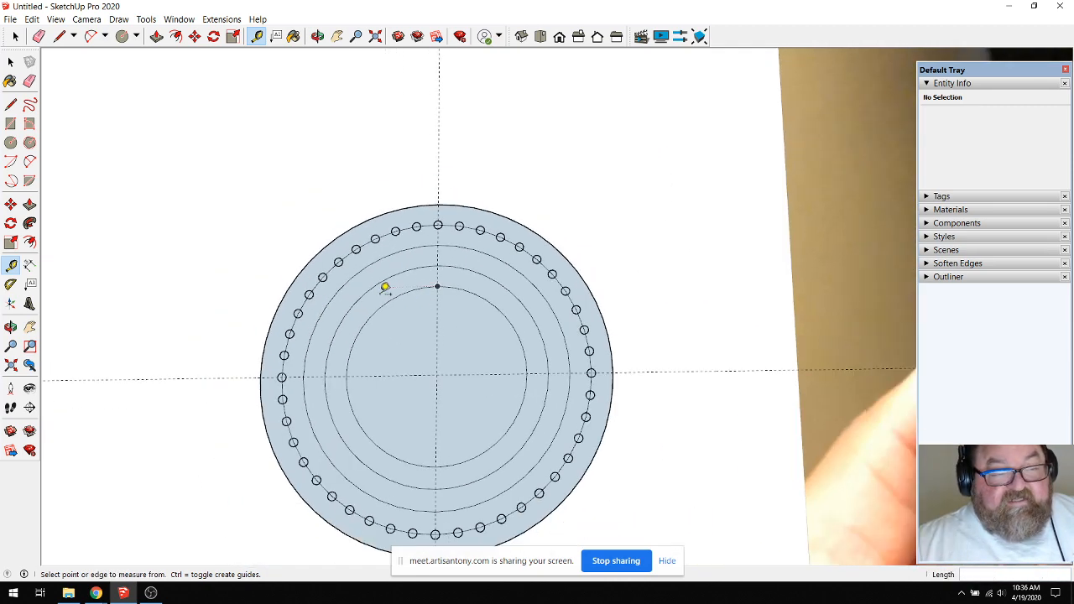
pyautogui.scroll(2, 381, 301)
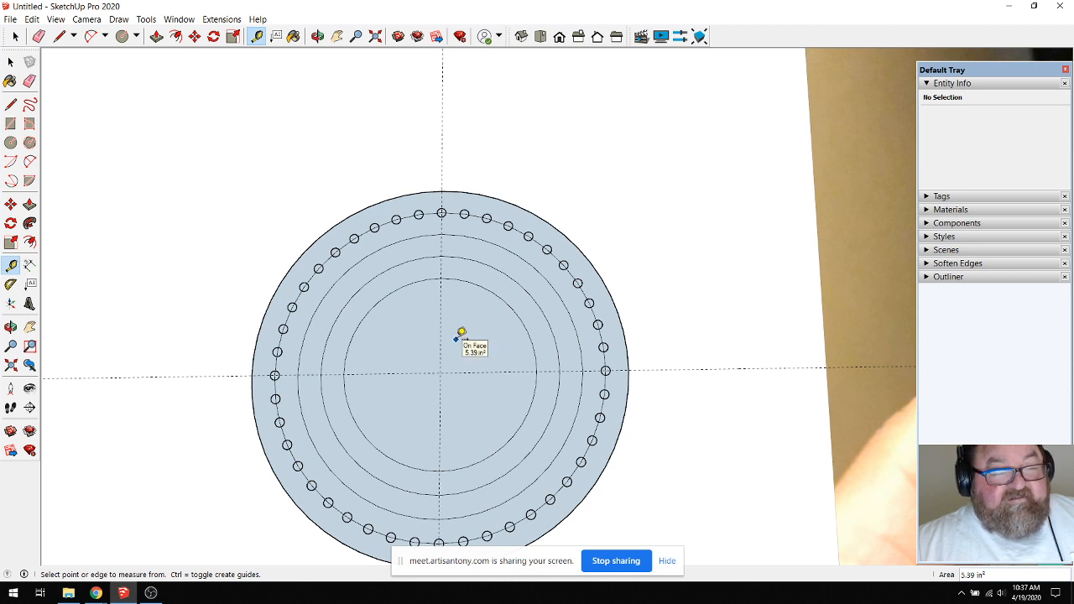
pyautogui.scroll(3, 426, 324)
pyautogui.scroll(2, 435, 162)
pyautogui.scroll(-1, 377, 245)
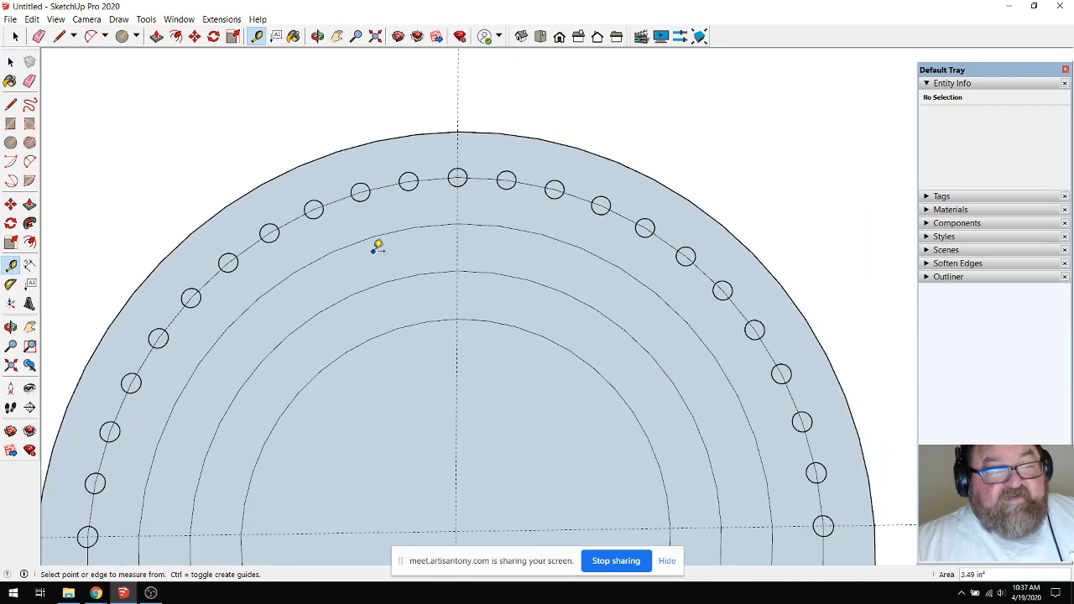
pyautogui.scroll(1, 378, 245)
pyautogui.click(15, 36)
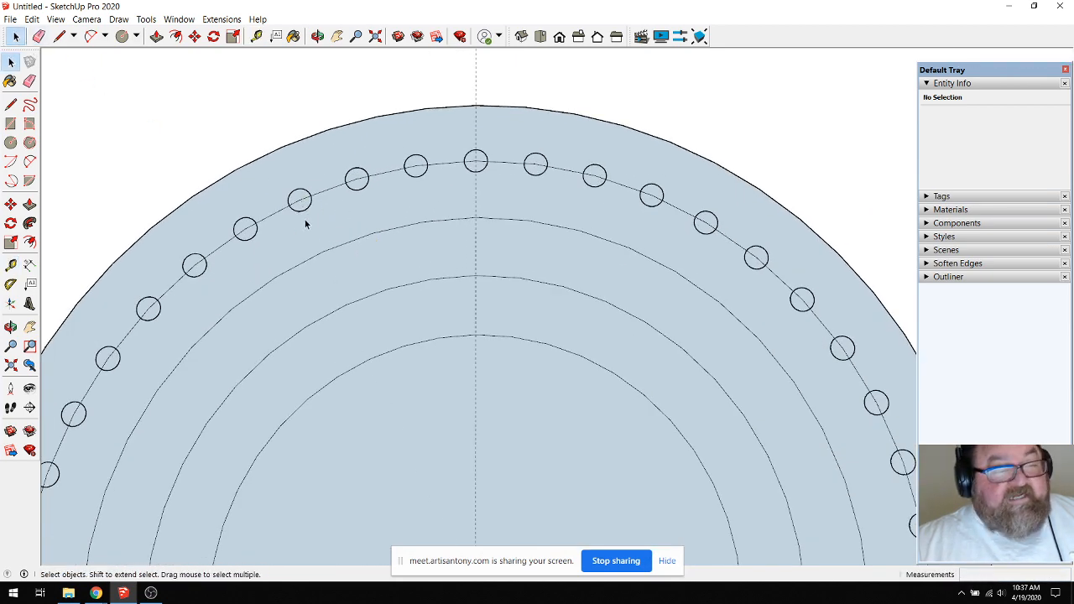
pyautogui.click(376, 232)
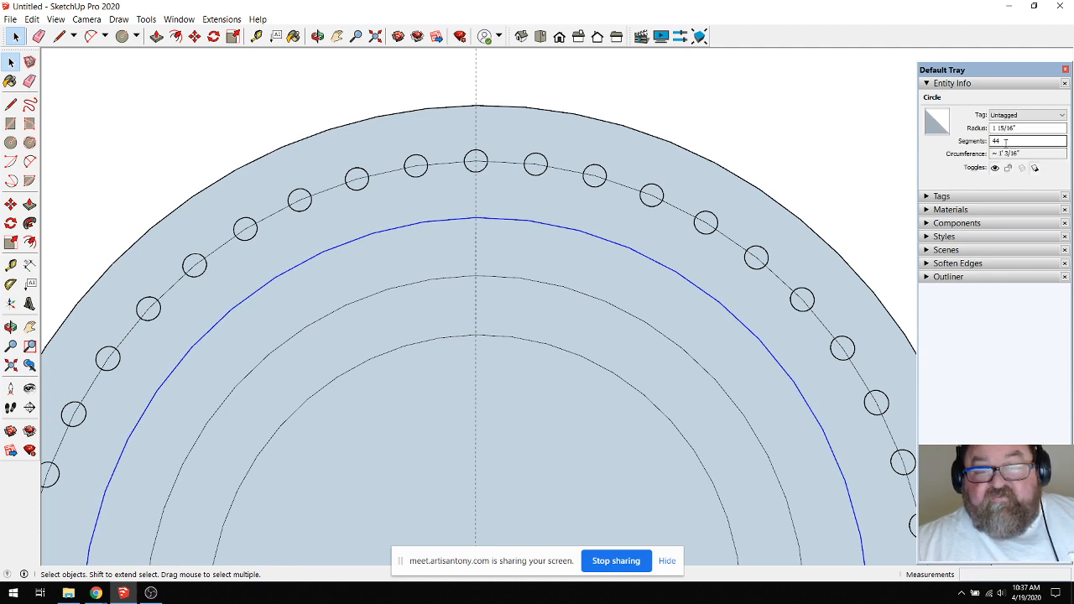
pyautogui.click(526, 283)
pyautogui.click(510, 338)
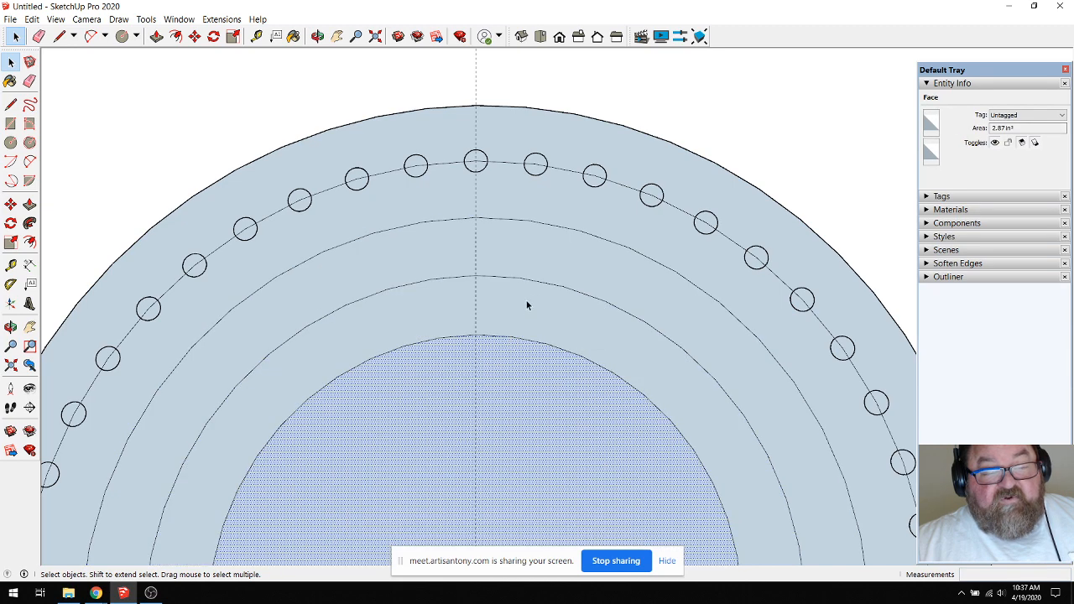
pyautogui.click(537, 285)
pyautogui.click(547, 230)
pyautogui.click(439, 218)
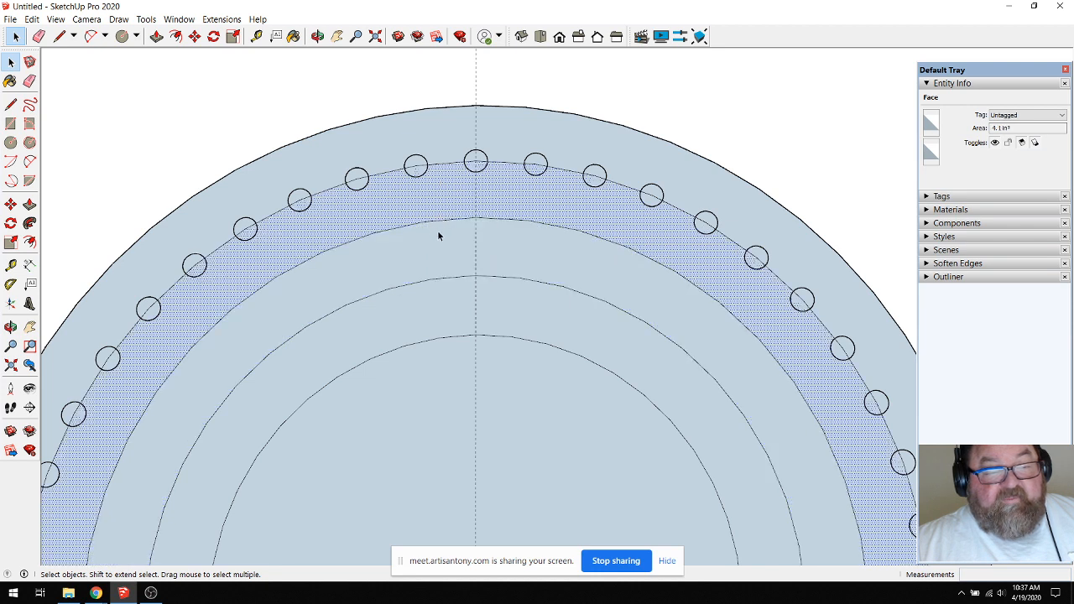
# Set the second row's guide circle to 38 segments.
pyautogui.click(436, 220)
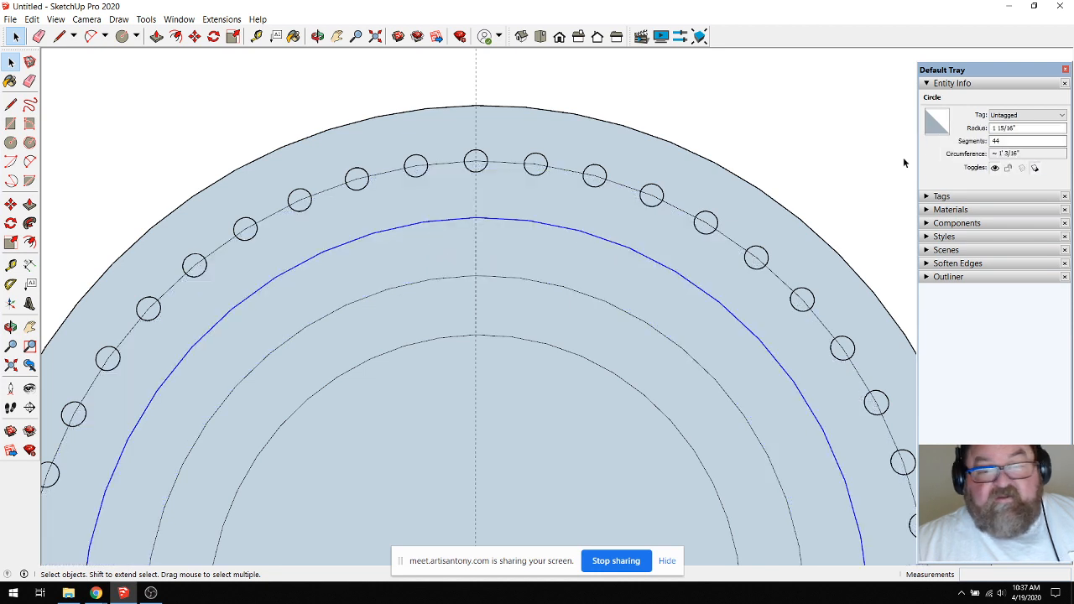
pyautogui.click(994, 141)
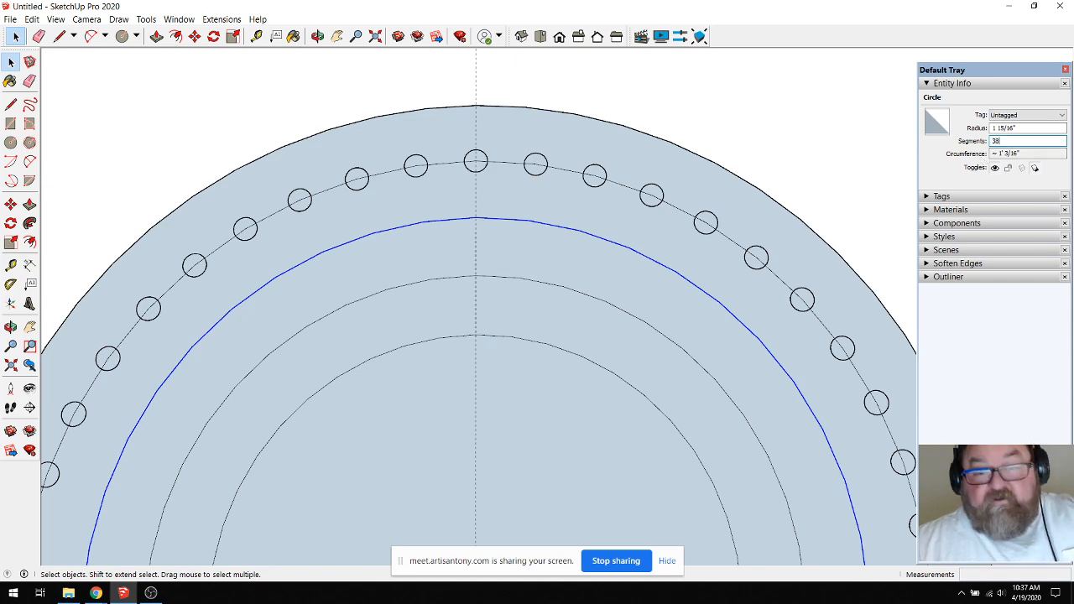
pyautogui.scroll(-6, 503, 239)
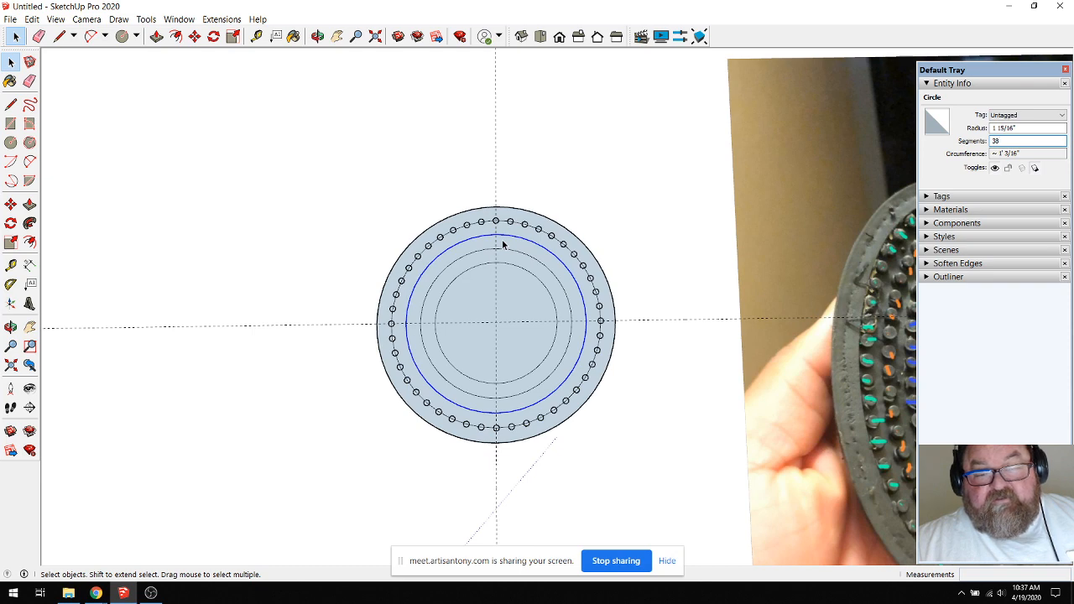
pyautogui.scroll(6, 503, 245)
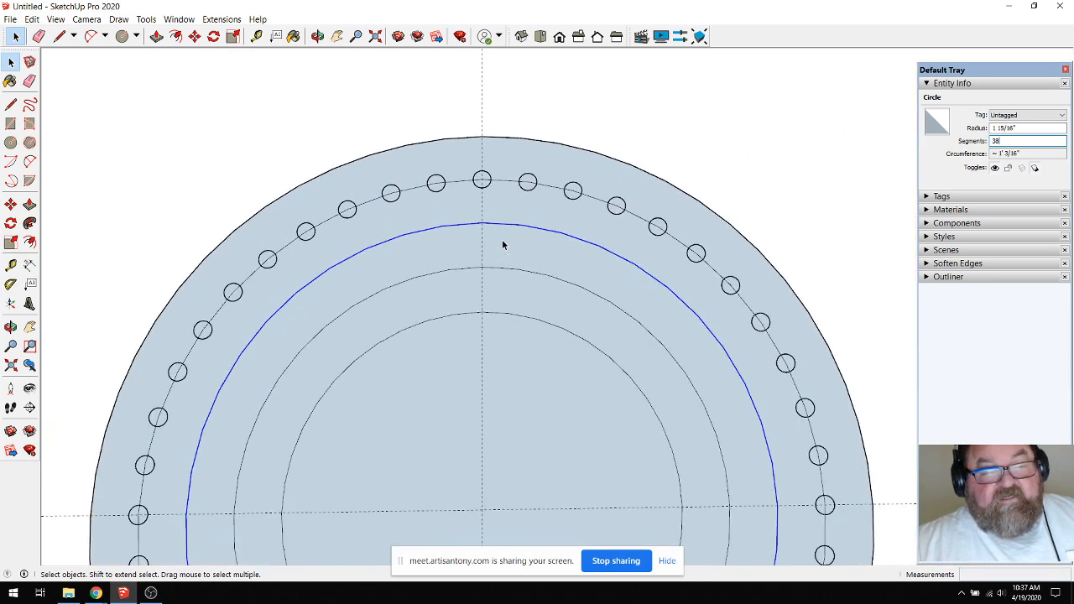
pyautogui.press('Return')
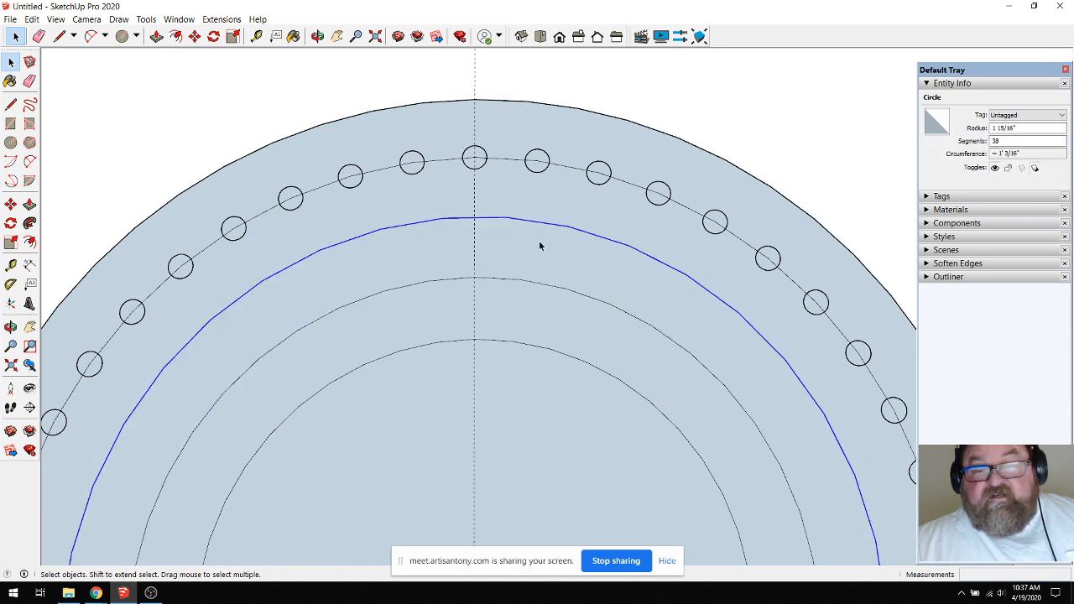
# Copy the outer row's peg on the vertical guide by its centre to the second guide circle's vertex just left of that guide.
pyautogui.scroll(2, 417, 208)
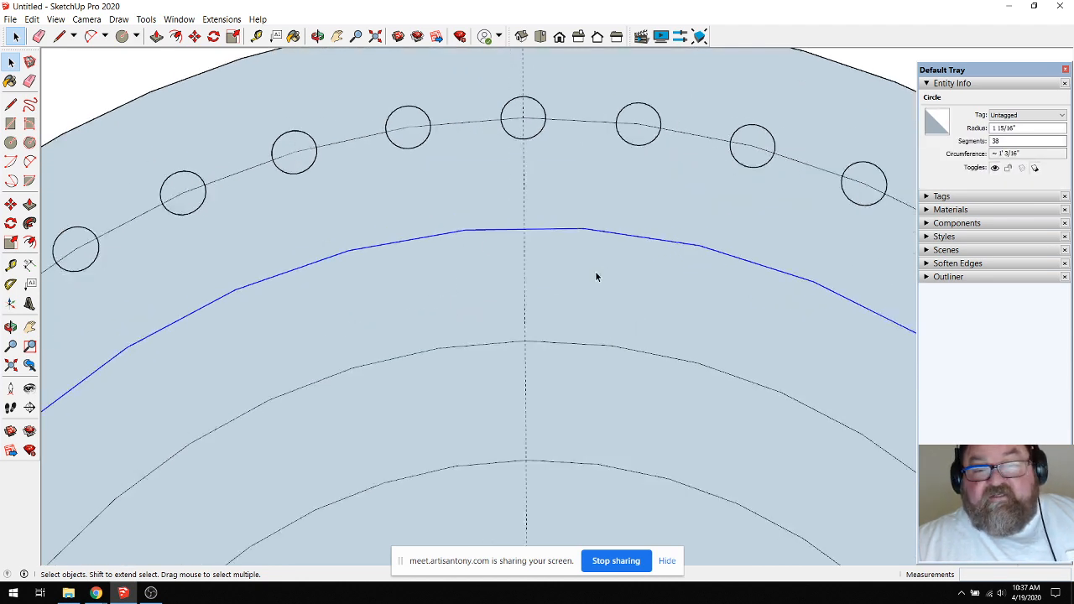
pyautogui.scroll(-1, 561, 281)
pyautogui.scroll(1, 530, 160)
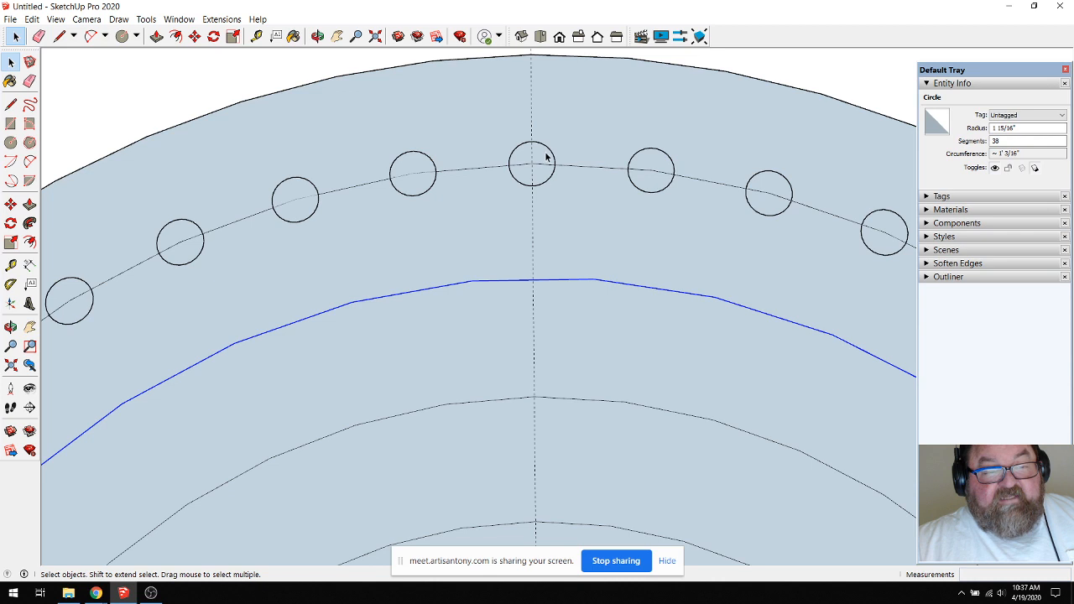
pyautogui.click(532, 168)
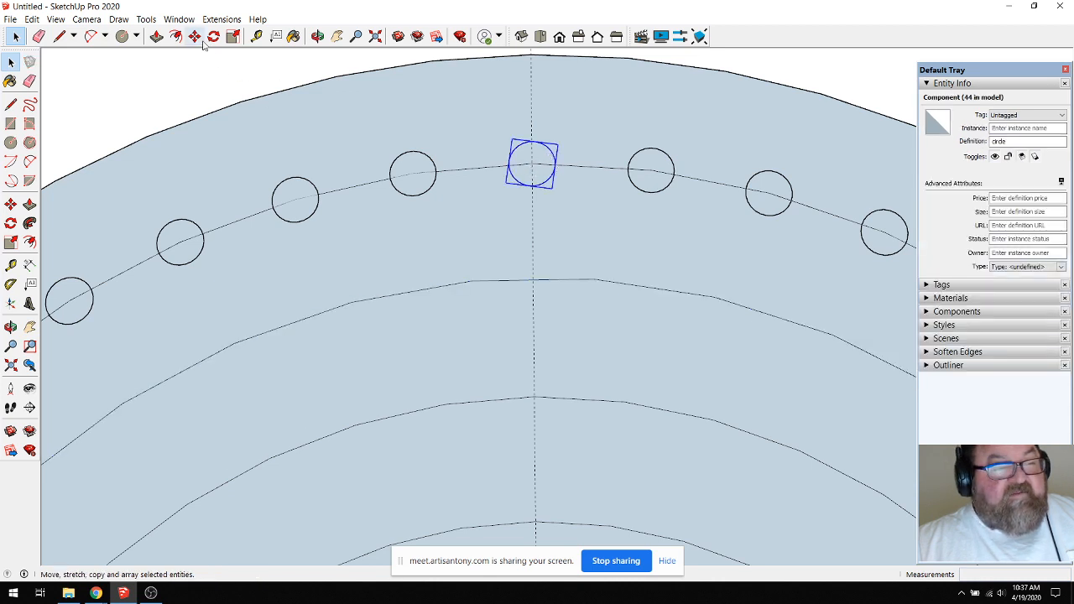
pyautogui.press('m')
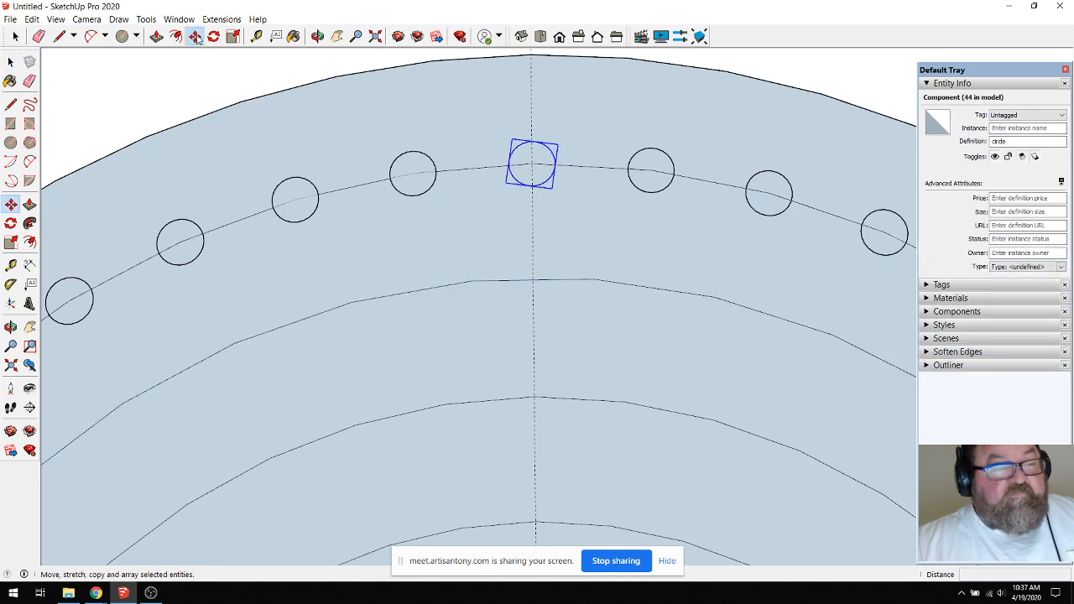
pyautogui.click(532, 163)
pyautogui.press('ctrl')
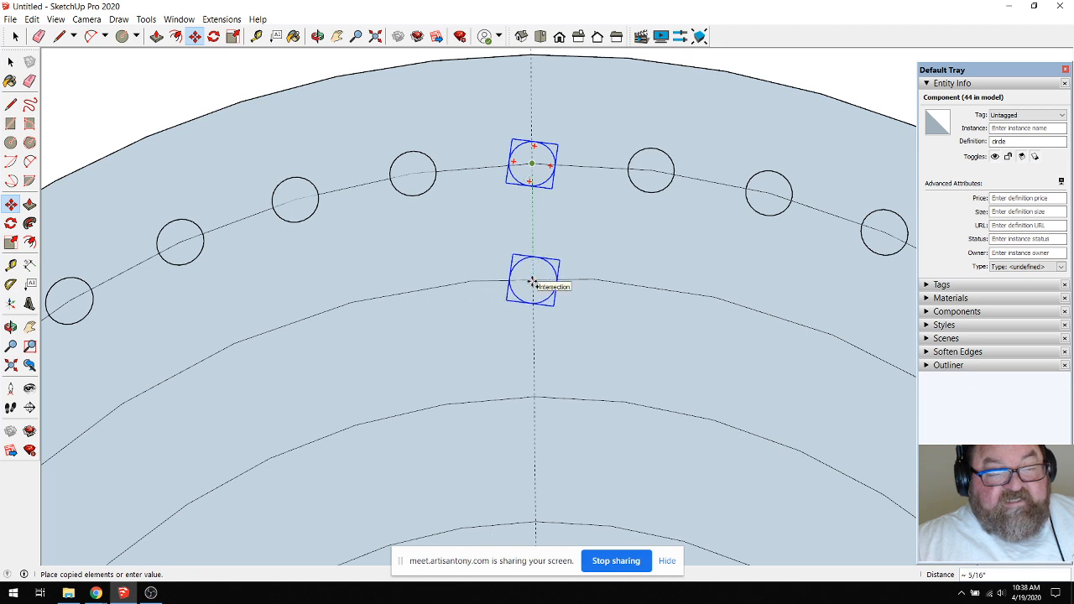
pyautogui.click(474, 282)
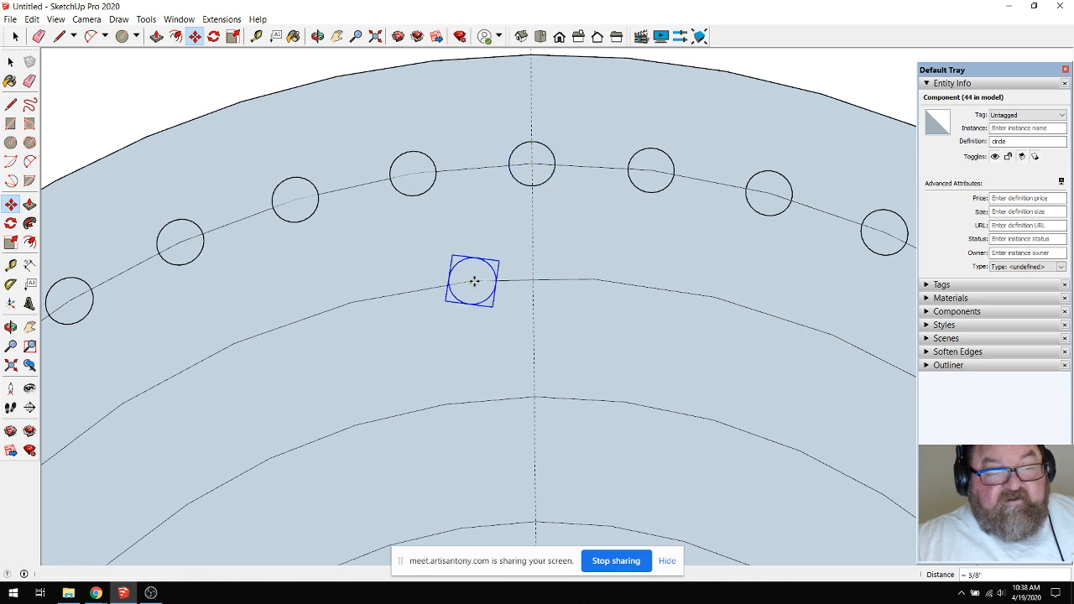
pyautogui.scroll(2, 478, 296)
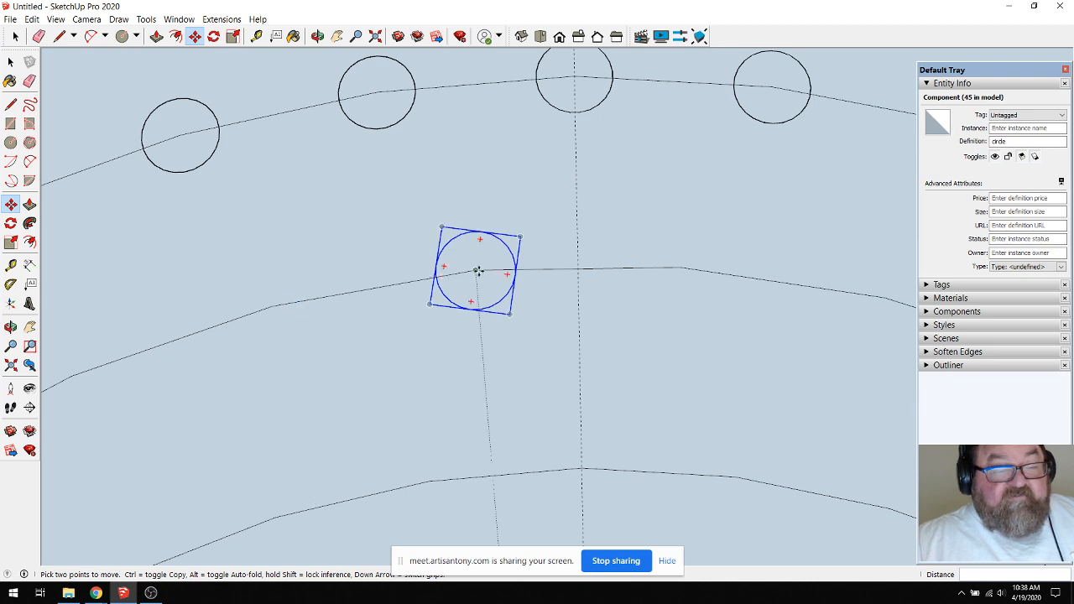
pyautogui.scroll(-8, 575, 249)
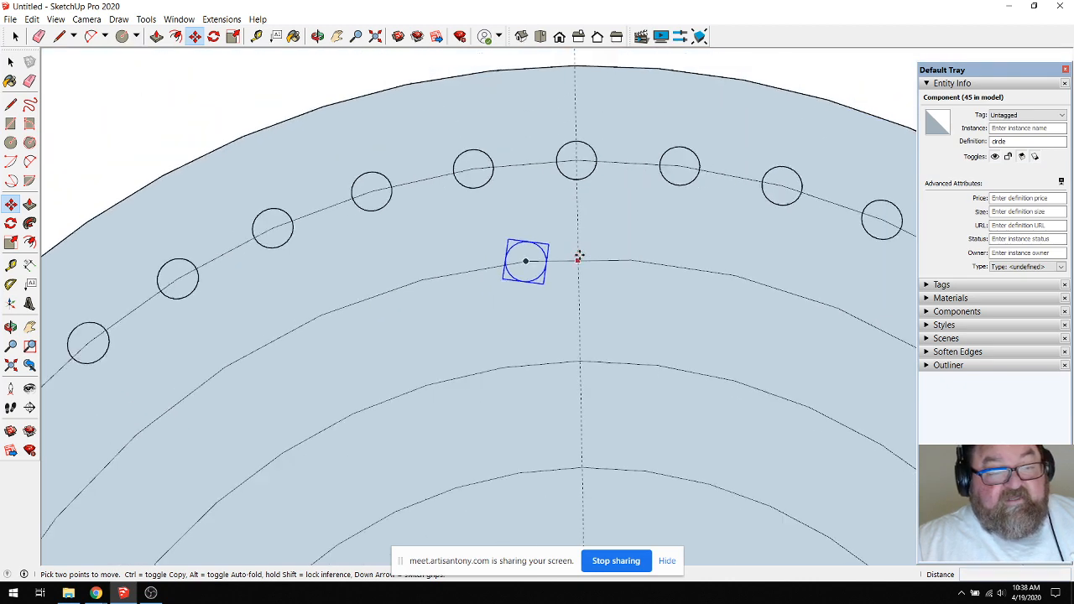
pyautogui.scroll(-3, 554, 230)
pyautogui.scroll(4, 541, 276)
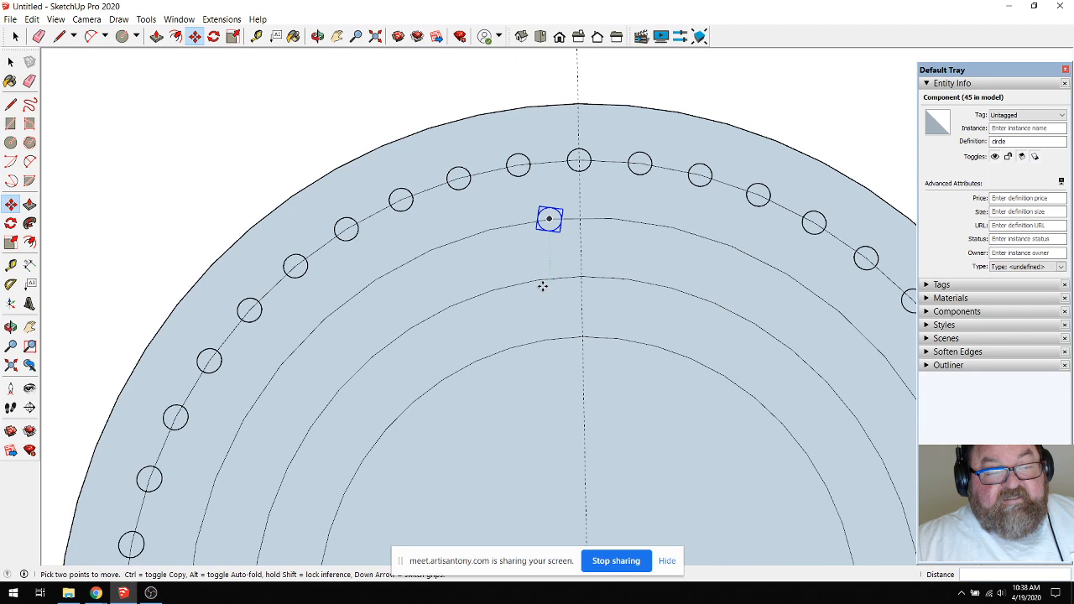
# Rotate a copy of the selected second-row peg about the pad's centre to the next vertex on the left of the guide circle.
pyautogui.click(213, 36)
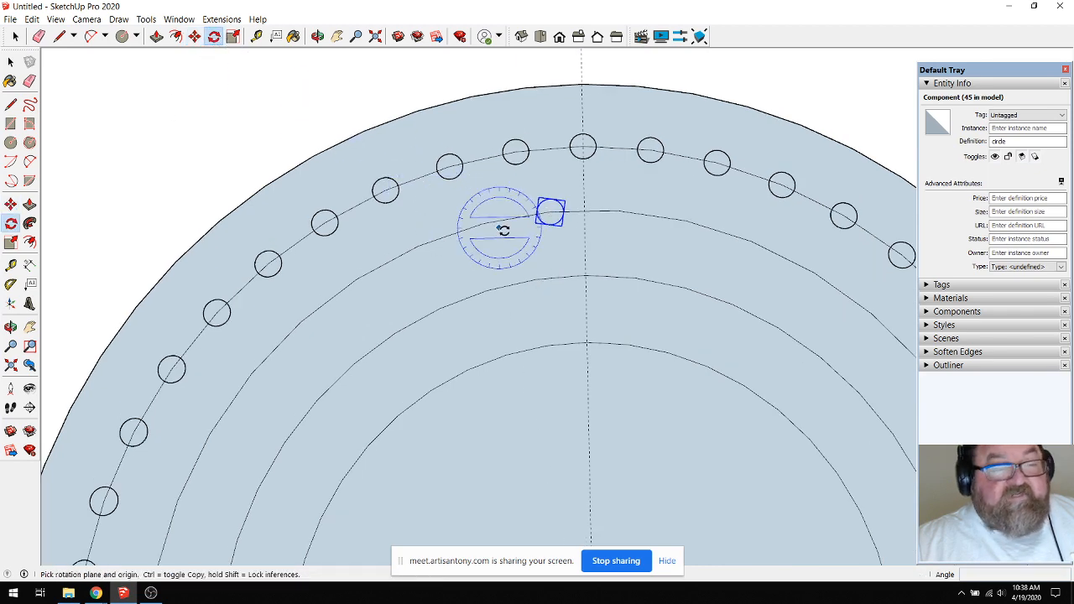
pyautogui.scroll(-1, 499, 231)
pyautogui.scroll(-3, 478, 218)
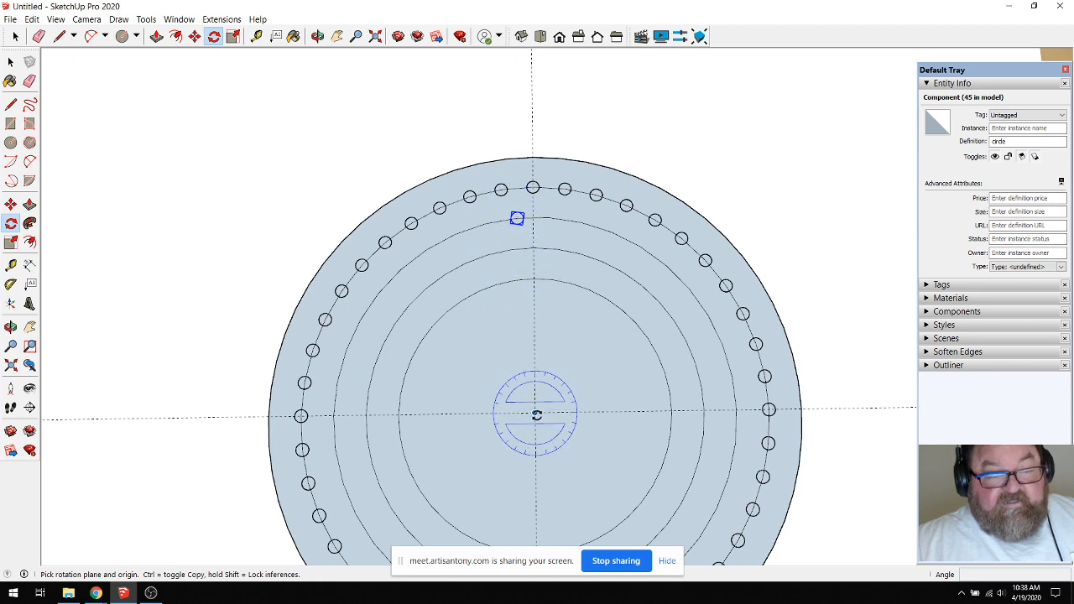
pyautogui.click(534, 411)
pyautogui.scroll(2, 517, 226)
pyautogui.scroll(5, 517, 226)
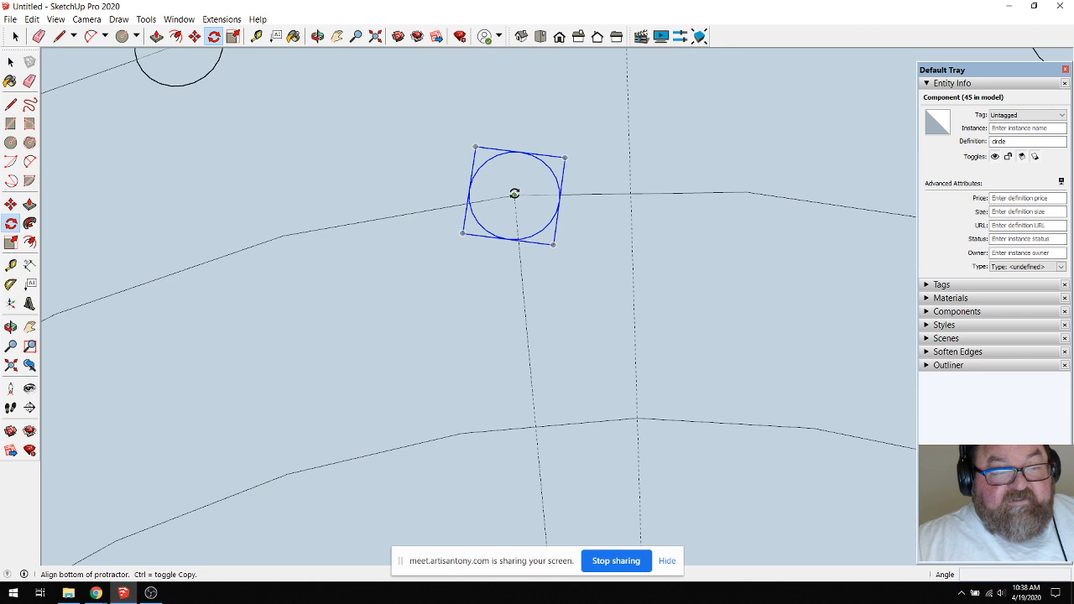
pyautogui.click(514, 194)
pyautogui.scroll(-3, 511, 194)
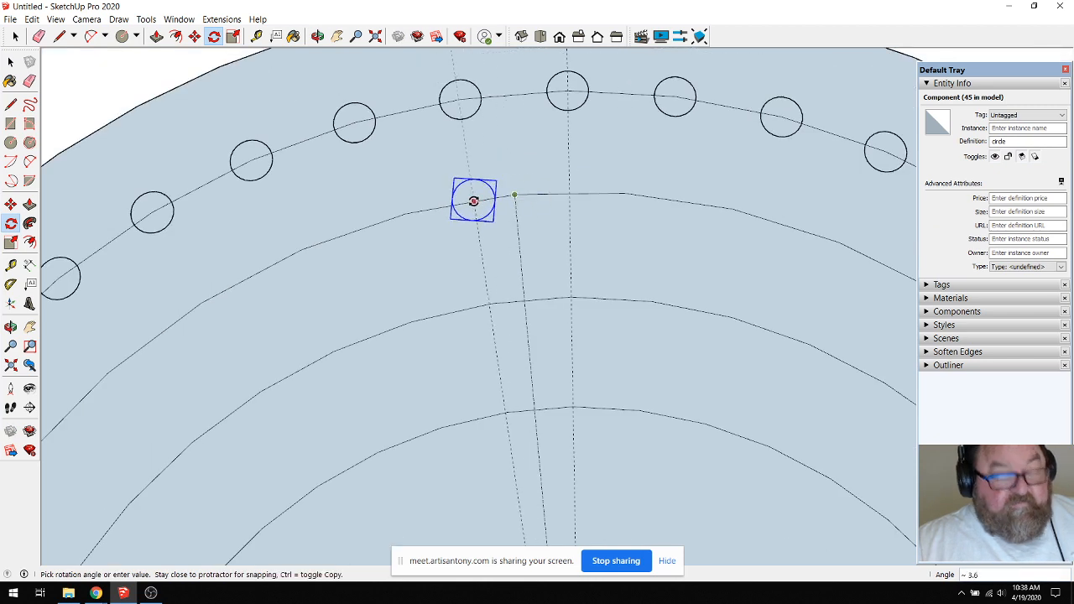
pyautogui.press('ctrl')
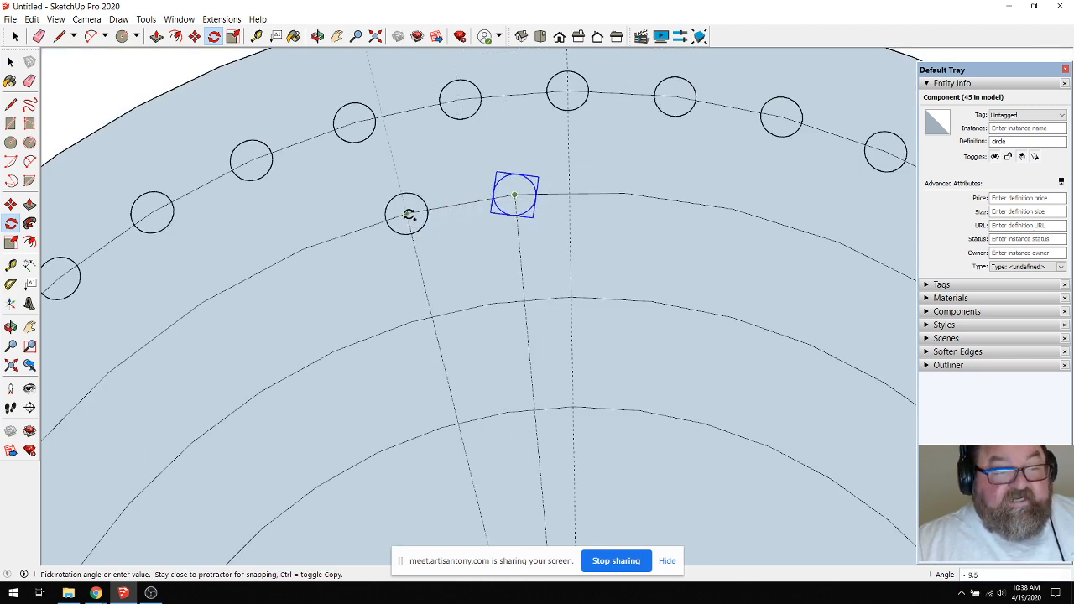
pyautogui.click(406, 216)
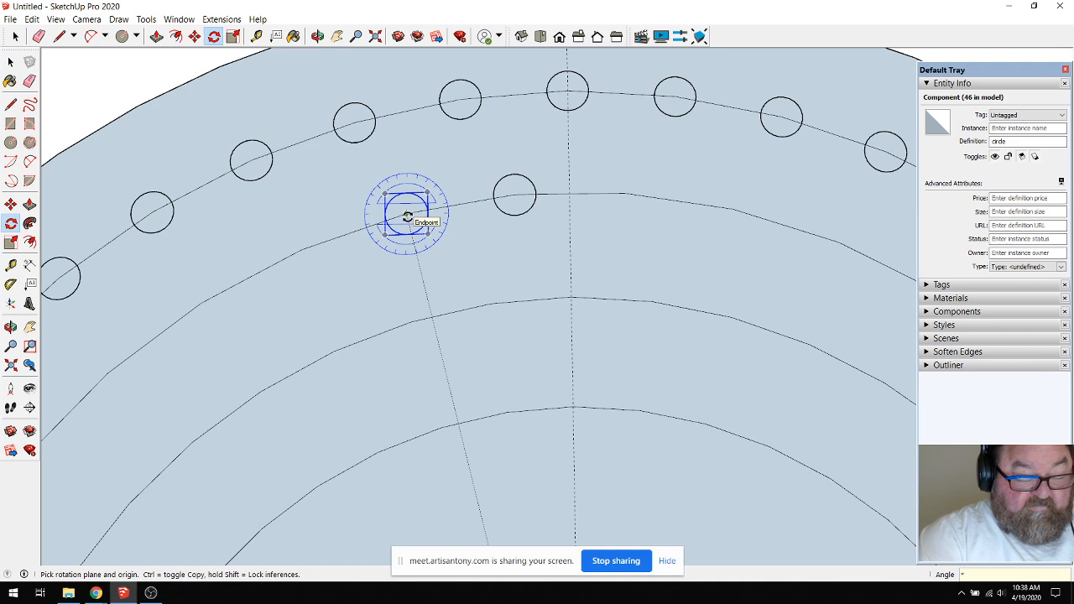
# Repeat the rotated peg copy 37 times around the pad's centre to fill the second row.
pyautogui.write('*37')
pyautogui.press('Return')
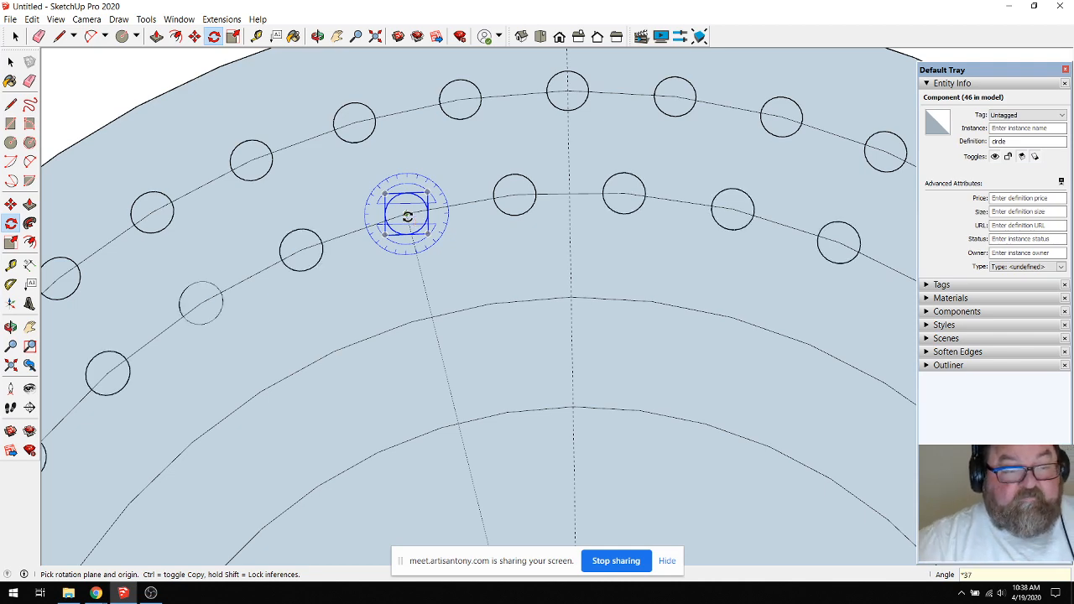
pyautogui.scroll(-10, 546, 302)
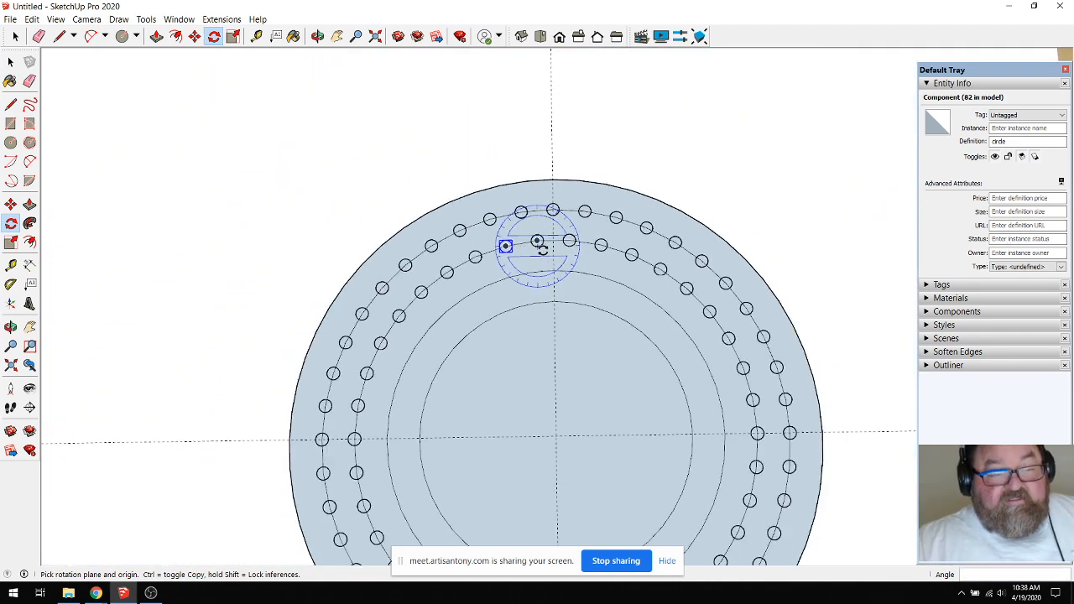
pyautogui.scroll(4, 526, 306)
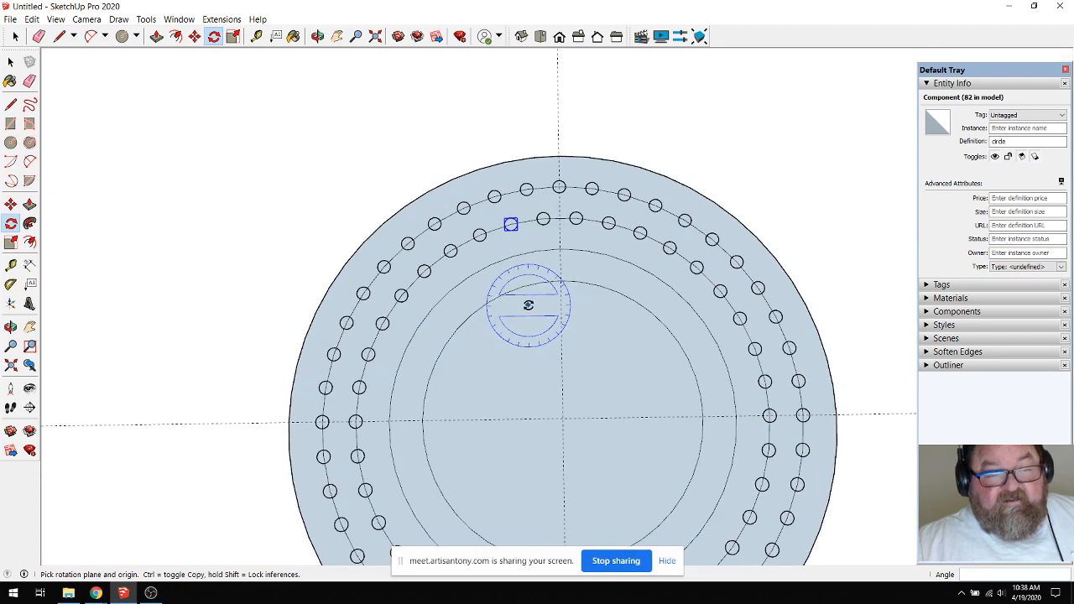
pyautogui.scroll(5, 562, 229)
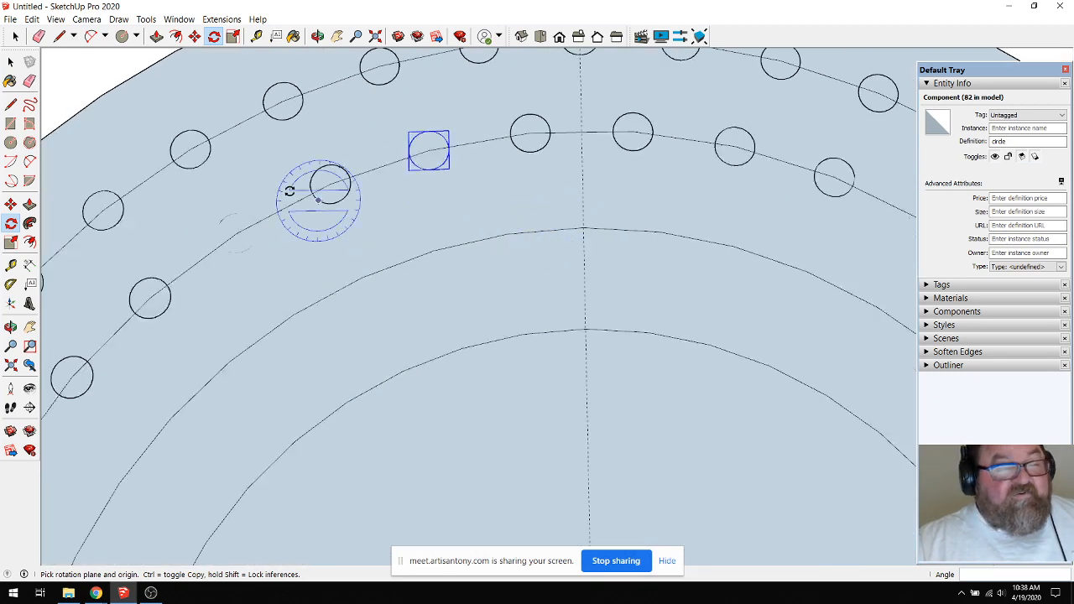
pyautogui.scroll(-2, 532, 276)
pyautogui.click(14, 36)
pyautogui.press('space')
pyautogui.click(558, 92)
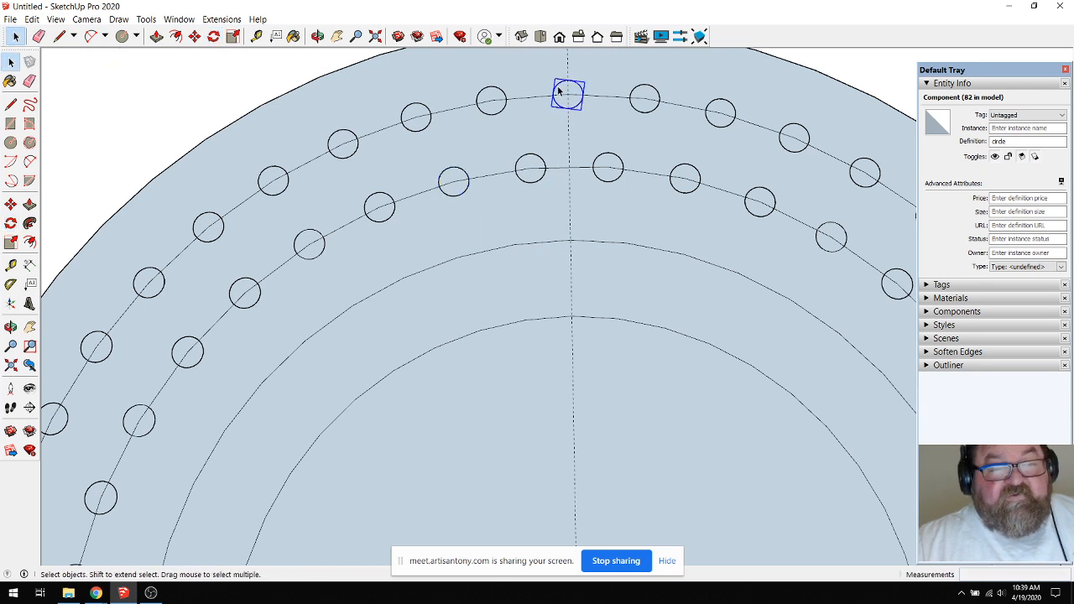
pyautogui.click(194, 36)
pyautogui.scroll(2, 520, 99)
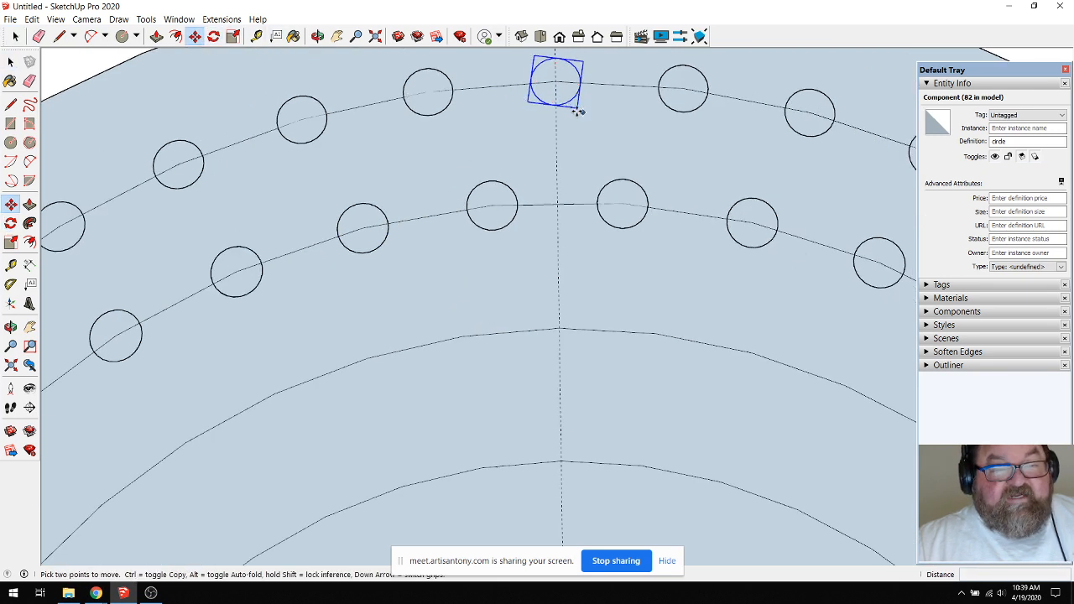
pyautogui.press('ctrl')
pyautogui.click(555, 81)
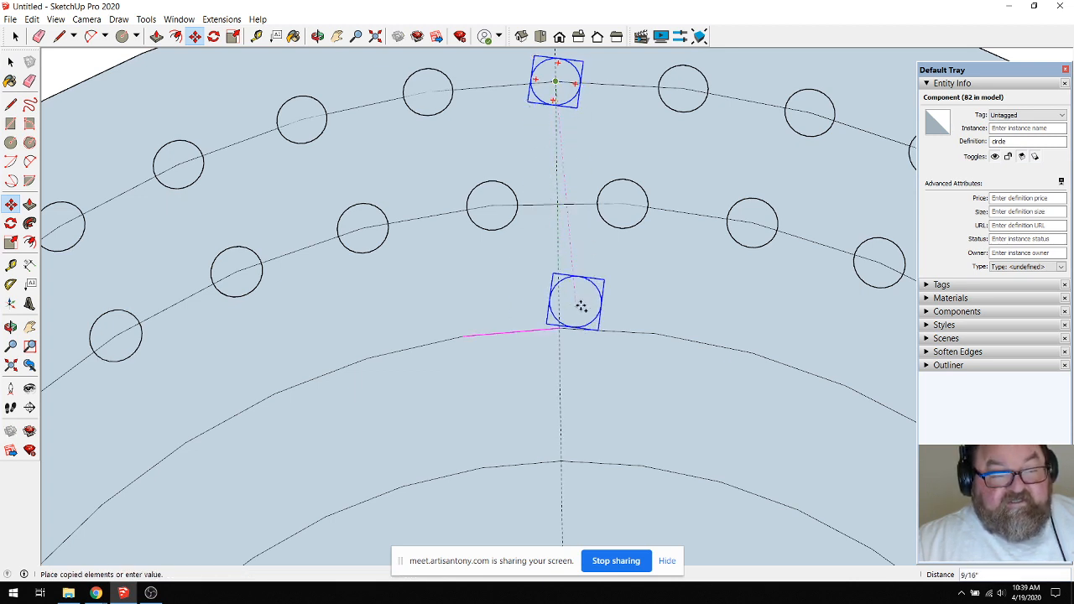
pyautogui.press('Escape')
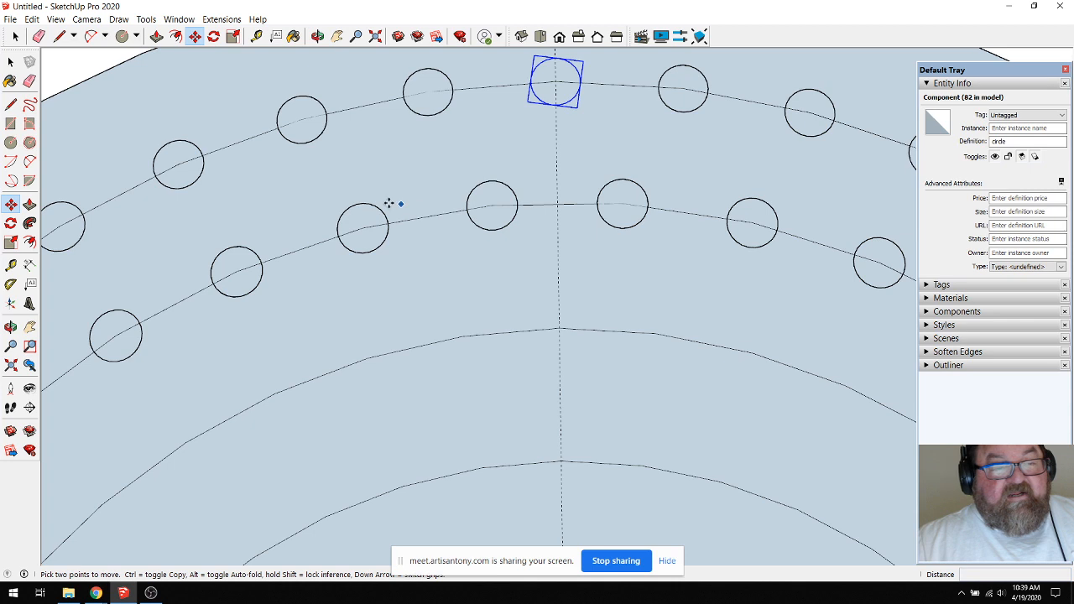
# Inspect the third guide circle's segment count and try deleting second-row pegs near the vertical guide, undoing the deletions.
pyautogui.press('space')
pyautogui.click(496, 331)
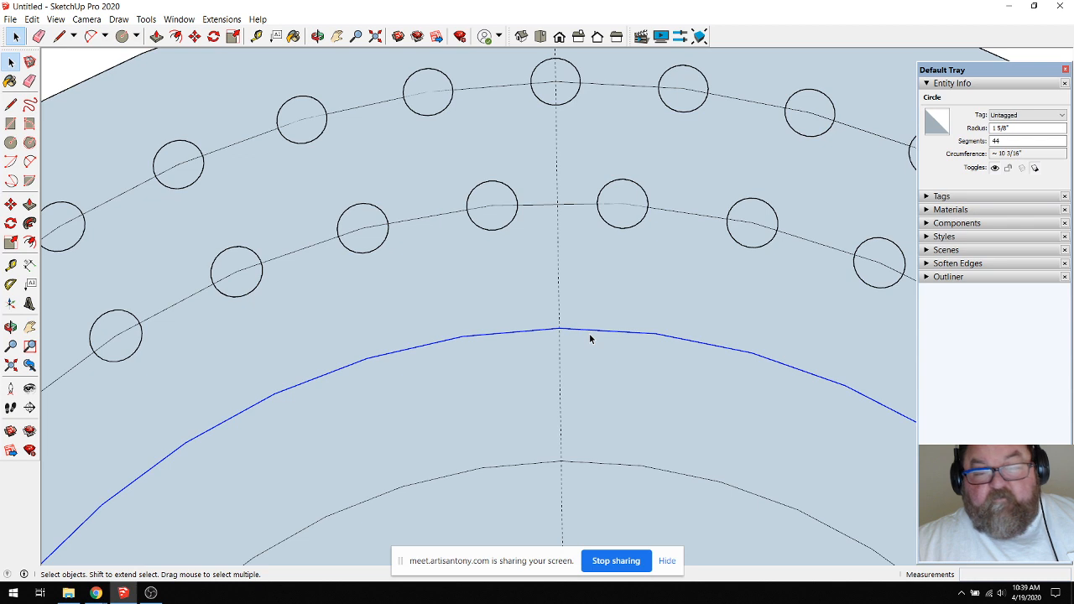
pyautogui.click(517, 200)
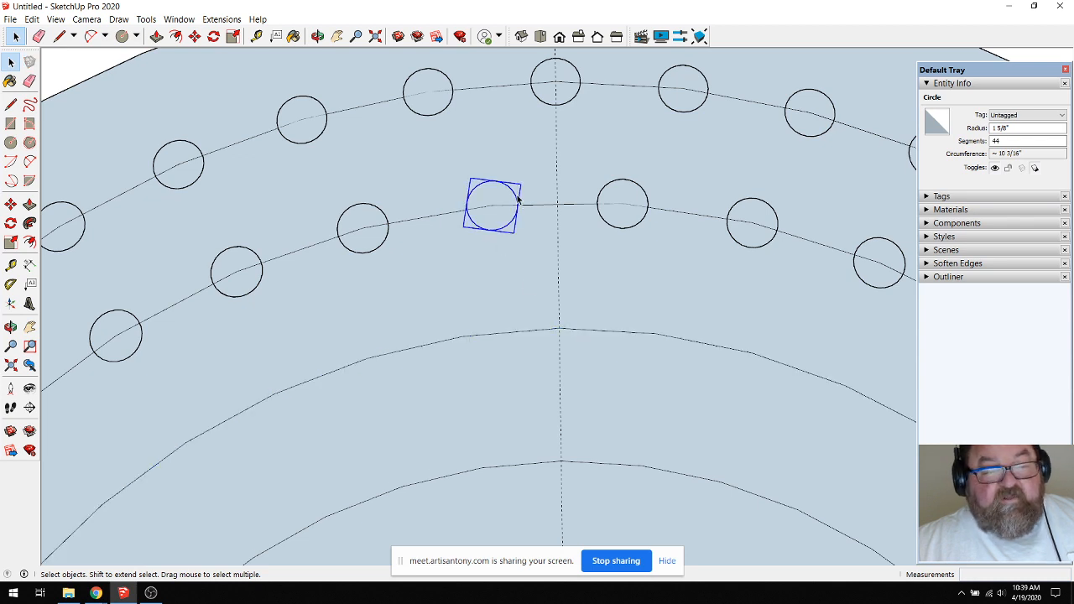
pyautogui.press('Delete')
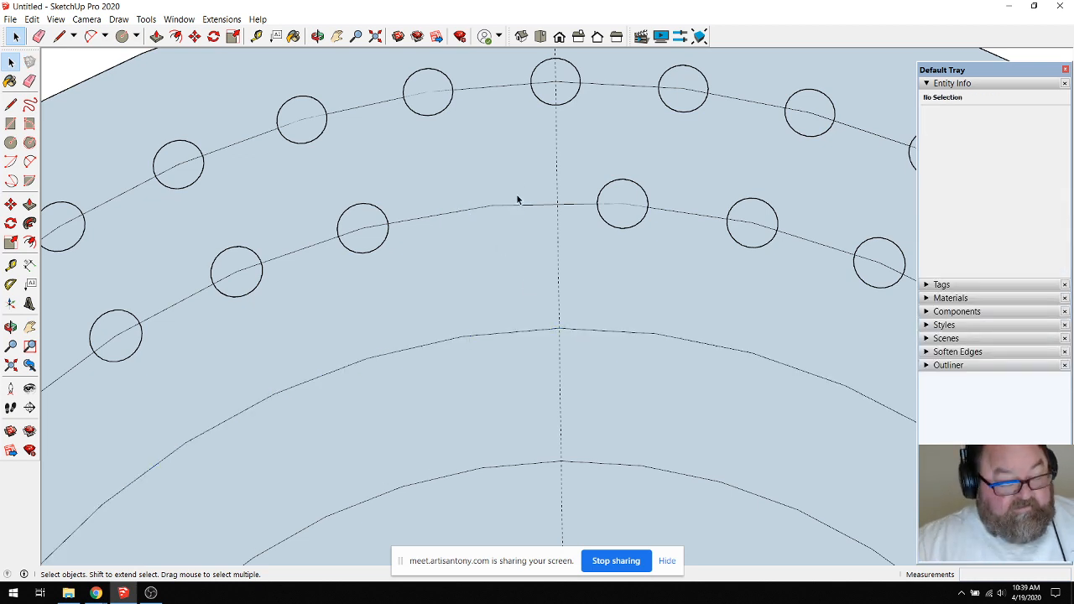
pyautogui.hotkey('ctrl', 'z')
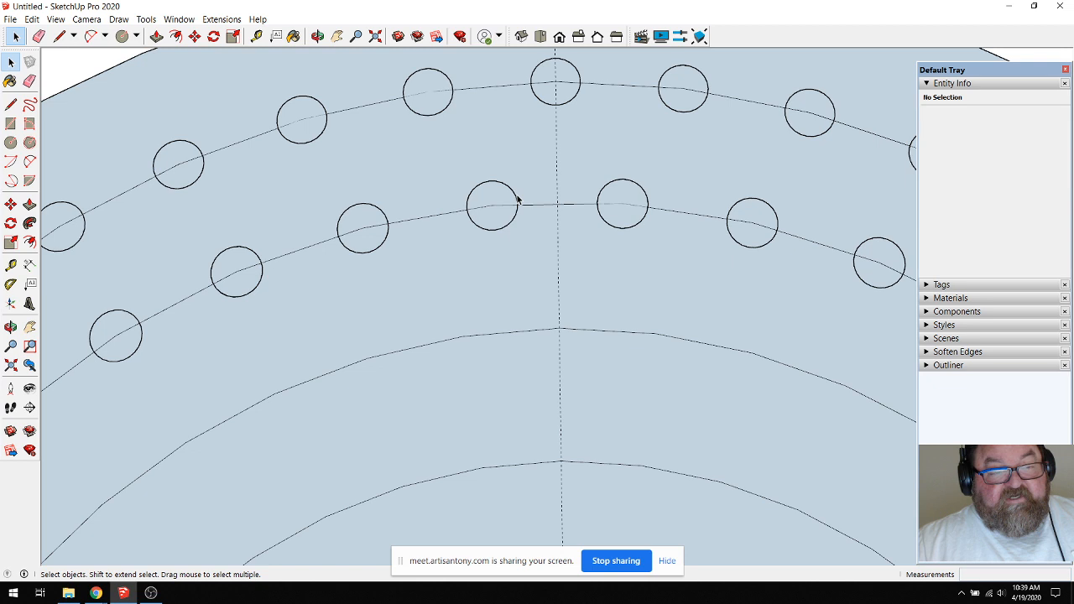
pyautogui.click(376, 210)
pyautogui.press('Delete')
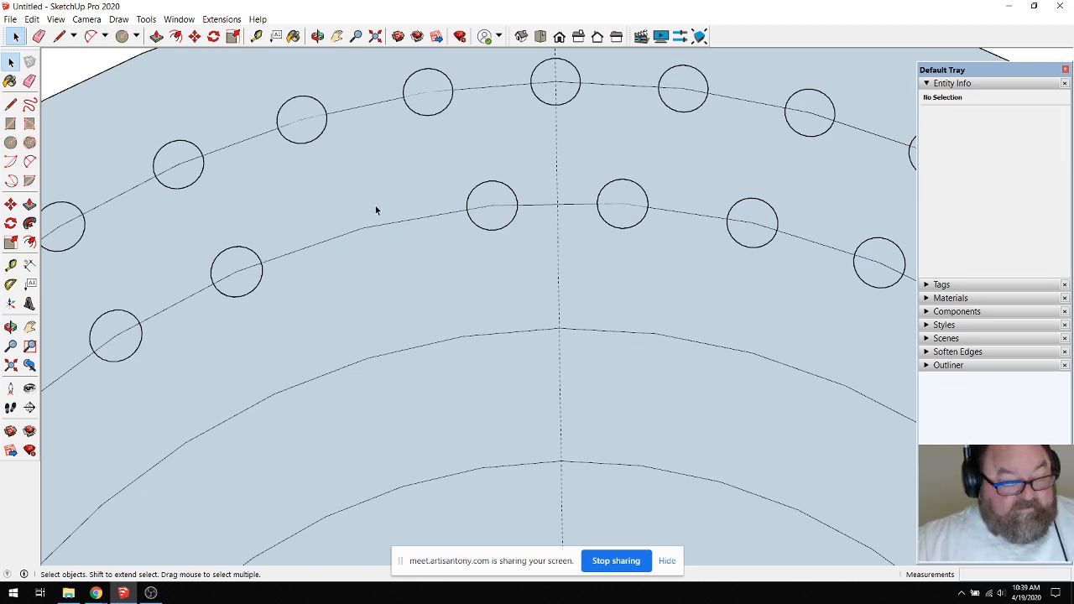
pyautogui.click(610, 185)
pyautogui.press('Delete')
pyautogui.hotkey('ctrl', 'z')
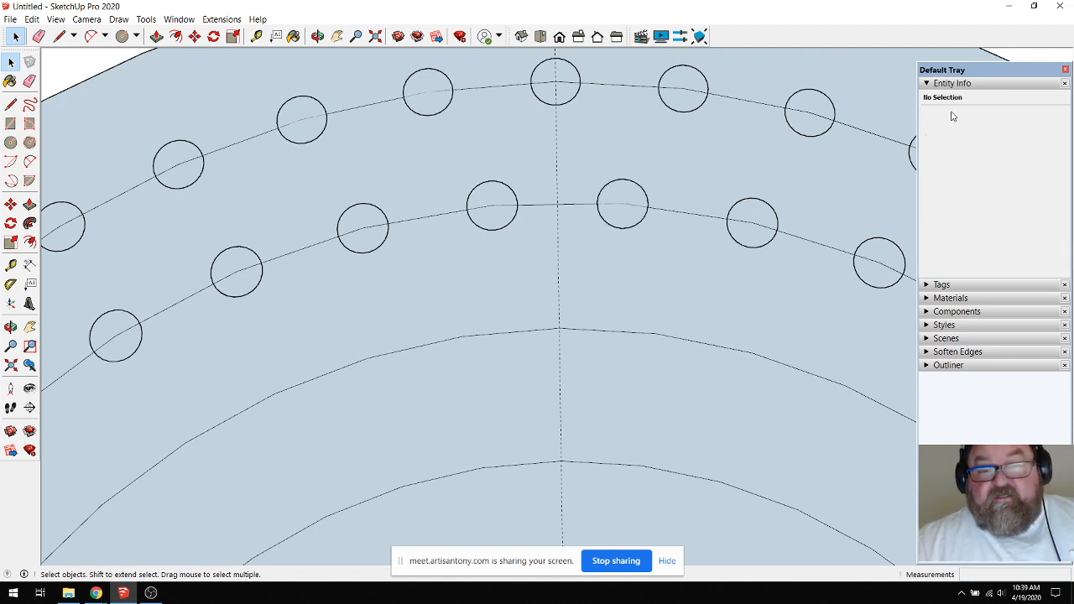
# Set the third row's guide circle to 32 segments.
pyautogui.click(598, 331)
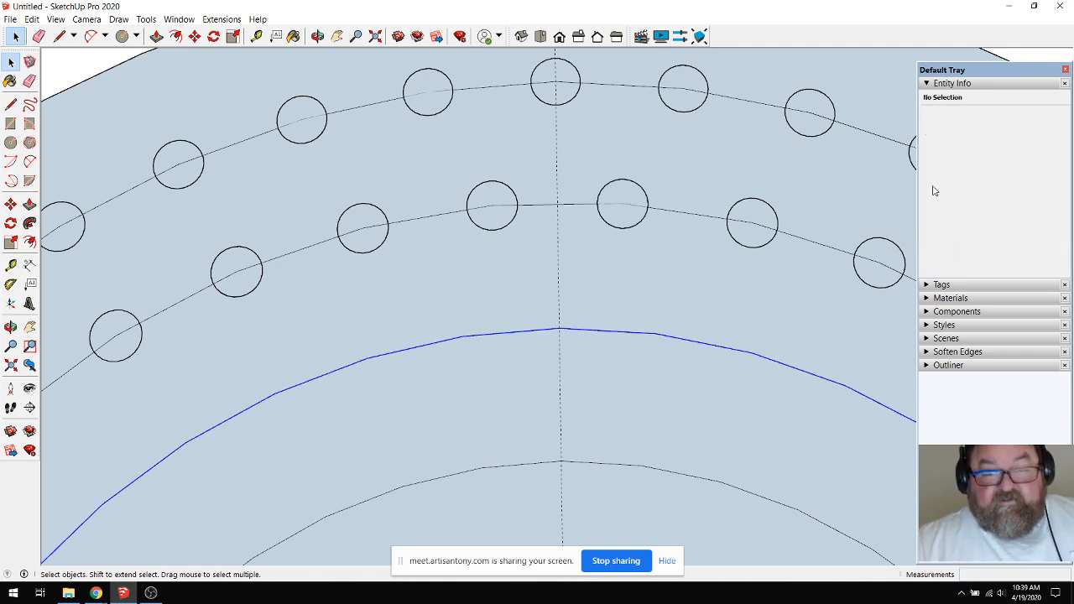
pyautogui.click(1002, 141)
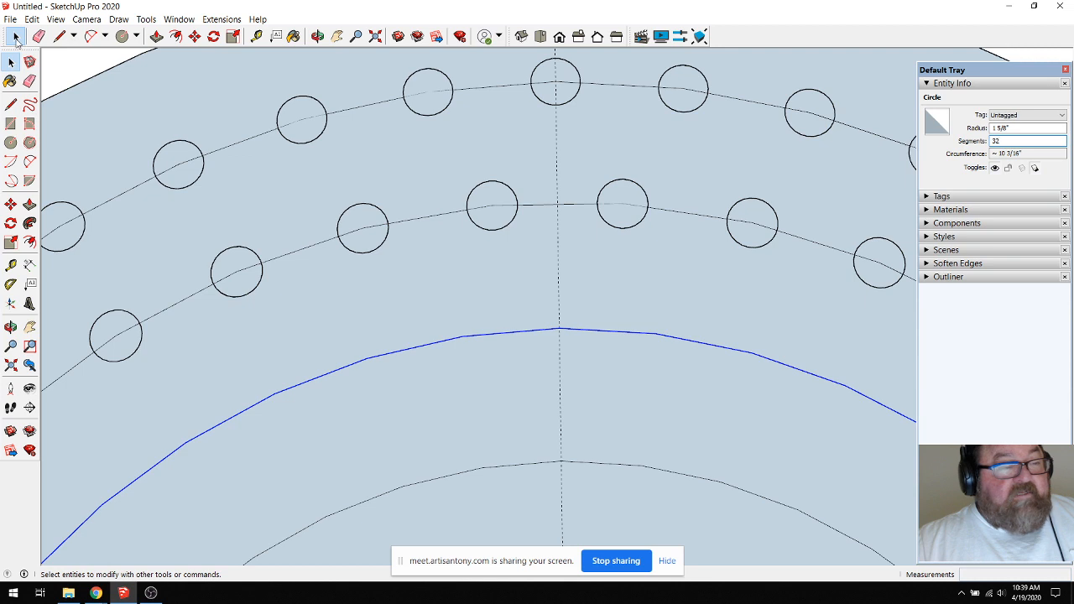
# Copy the outer row's peg on the vertical guide by its centre to the third guide circle's vertex just left of that guide.
pyautogui.click(558, 61)
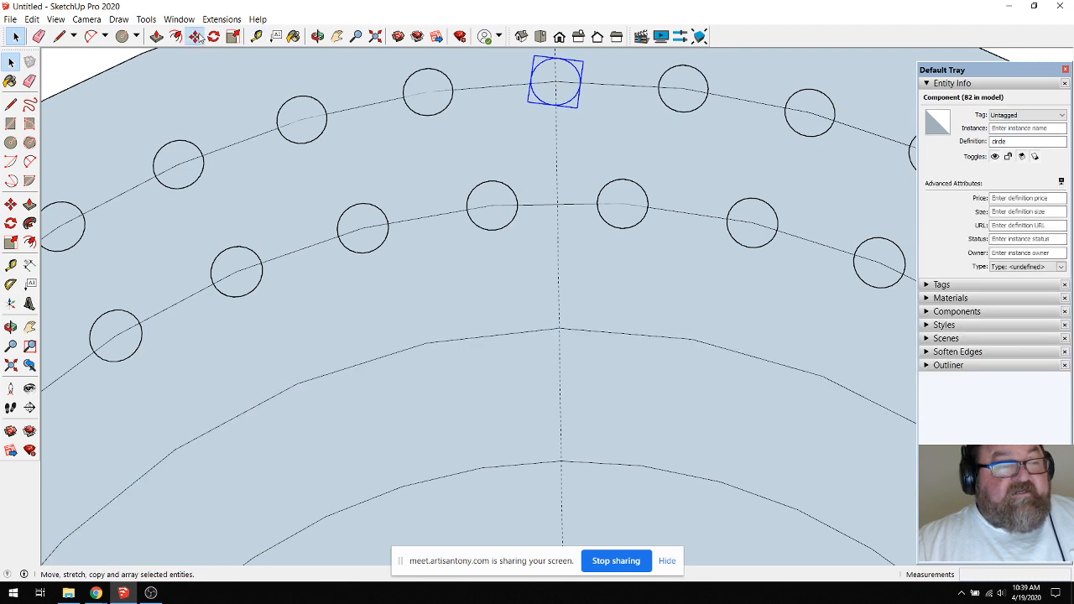
pyautogui.click(194, 36)
pyautogui.press('ctrl')
pyautogui.click(554, 82)
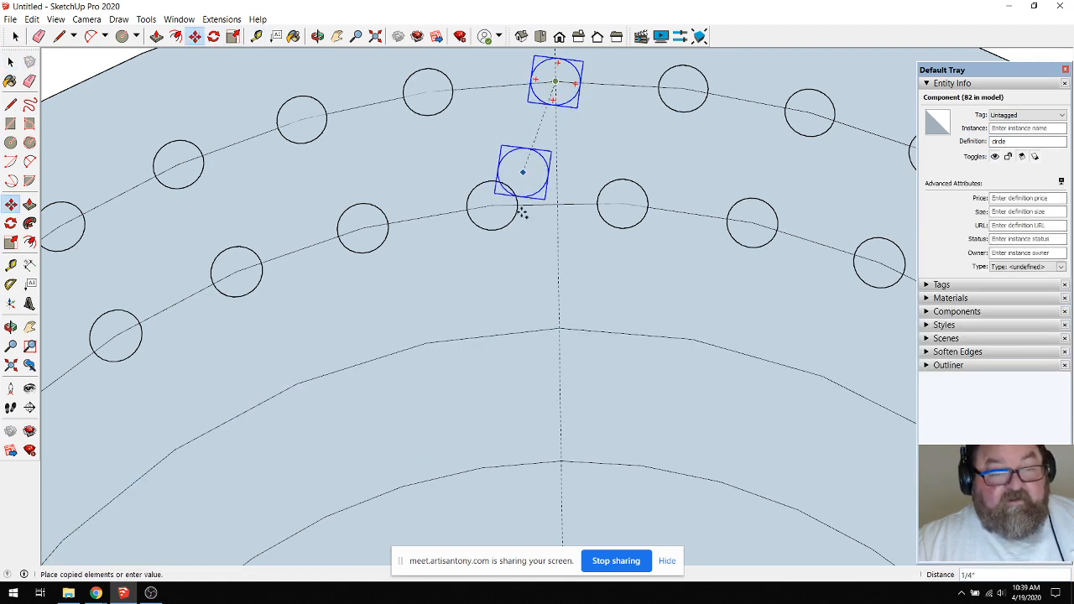
pyautogui.scroll(2, 486, 379)
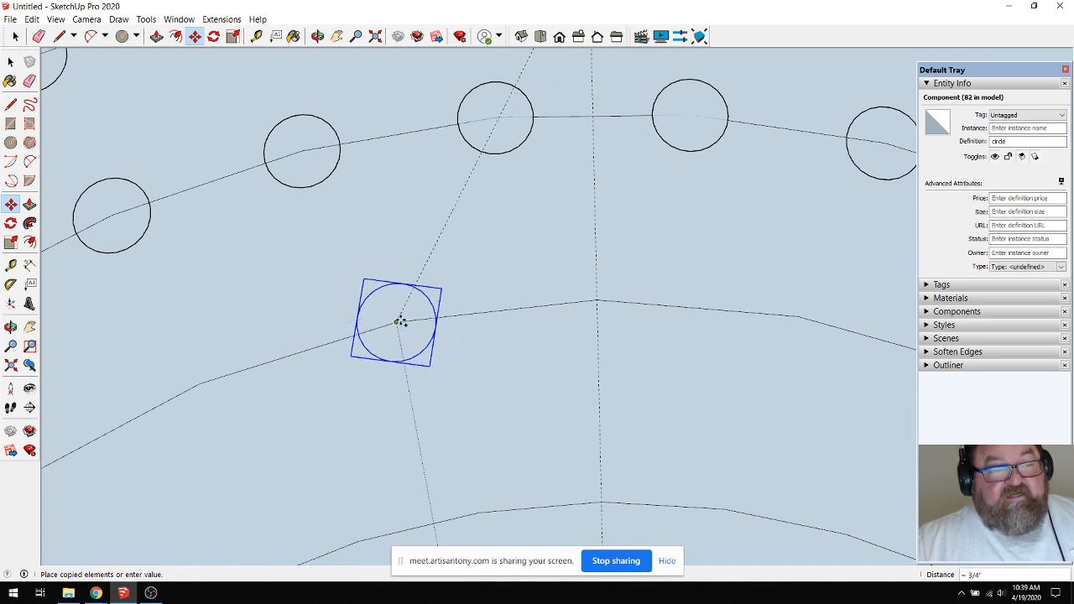
pyautogui.scroll(-3, 399, 322)
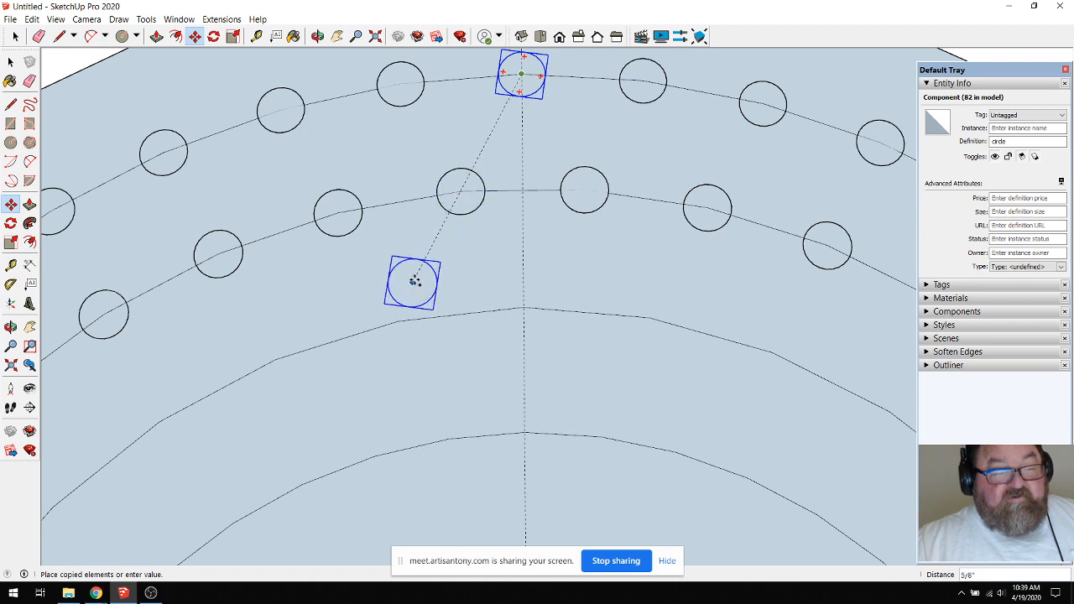
pyautogui.click(399, 322)
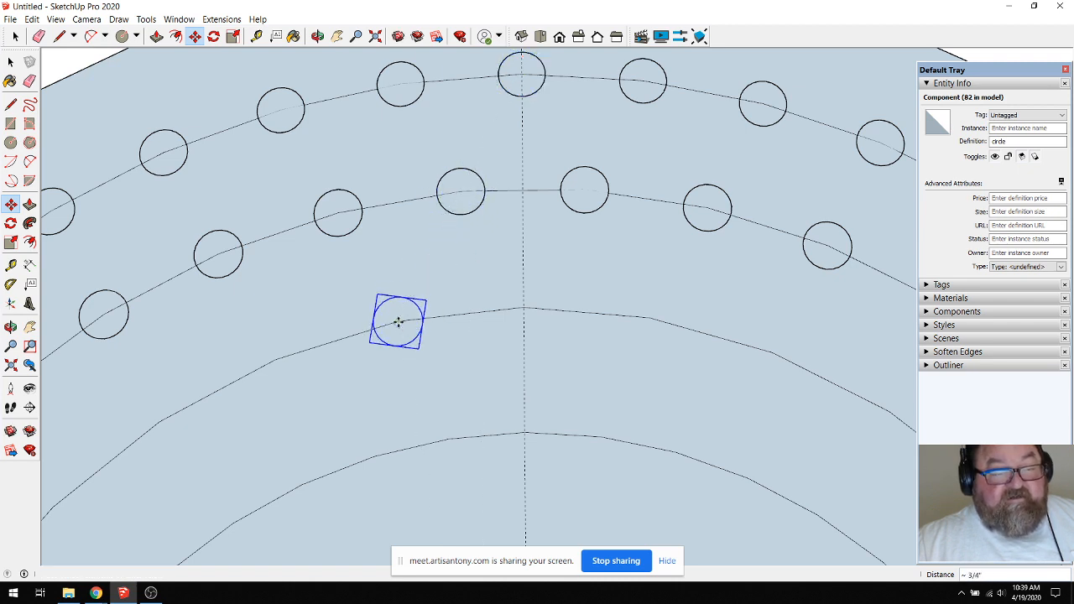
pyautogui.scroll(-2, 532, 302)
pyautogui.scroll(-4, 535, 241)
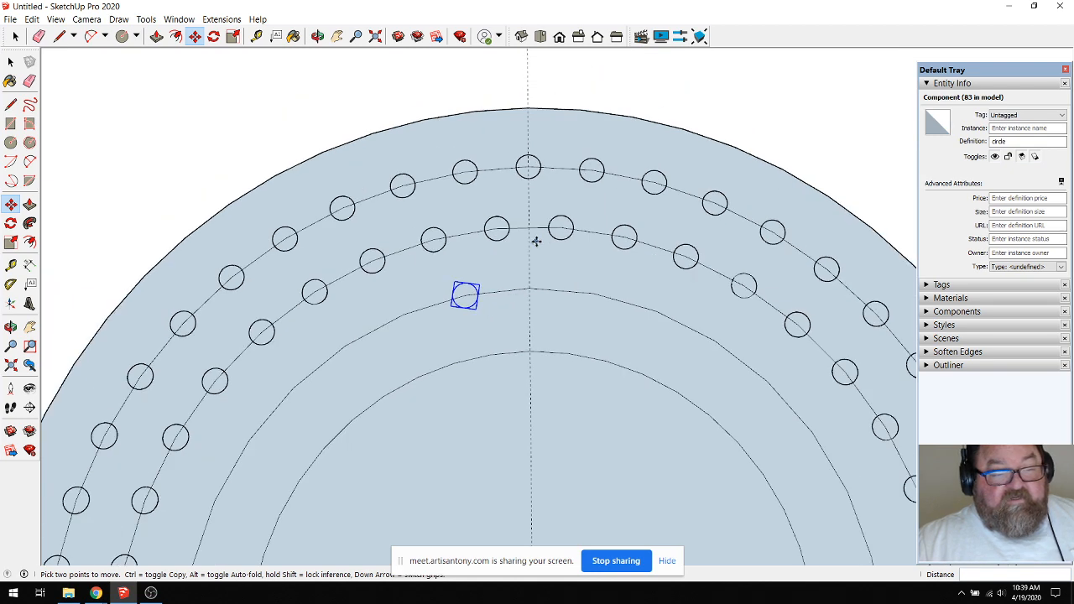
pyautogui.scroll(3, 524, 308)
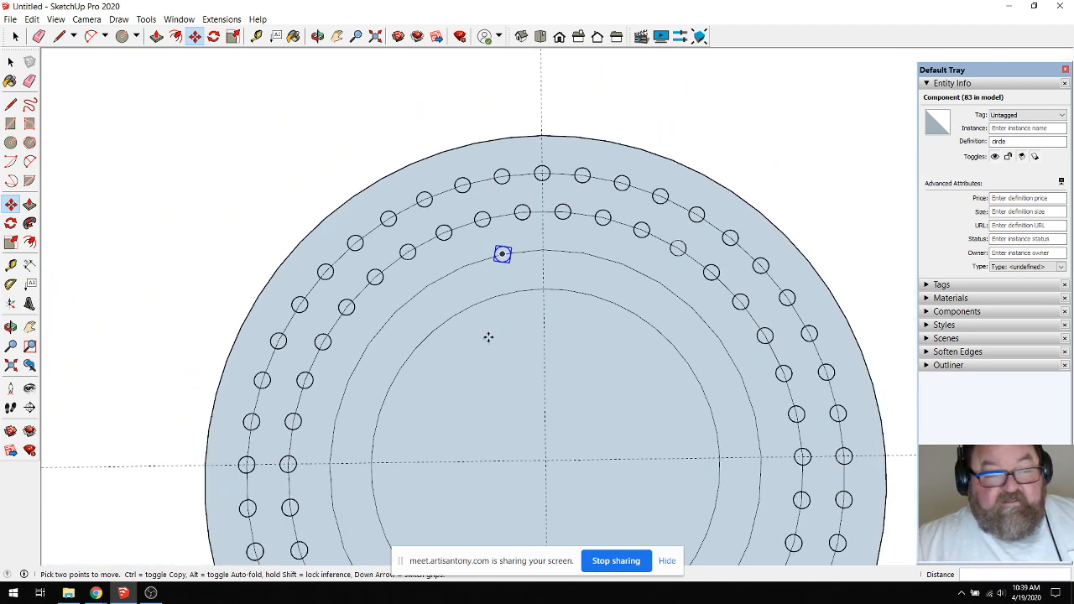
pyautogui.scroll(-3, 530, 351)
pyautogui.hotkey('ctrl', 't')
pyautogui.click(215, 37)
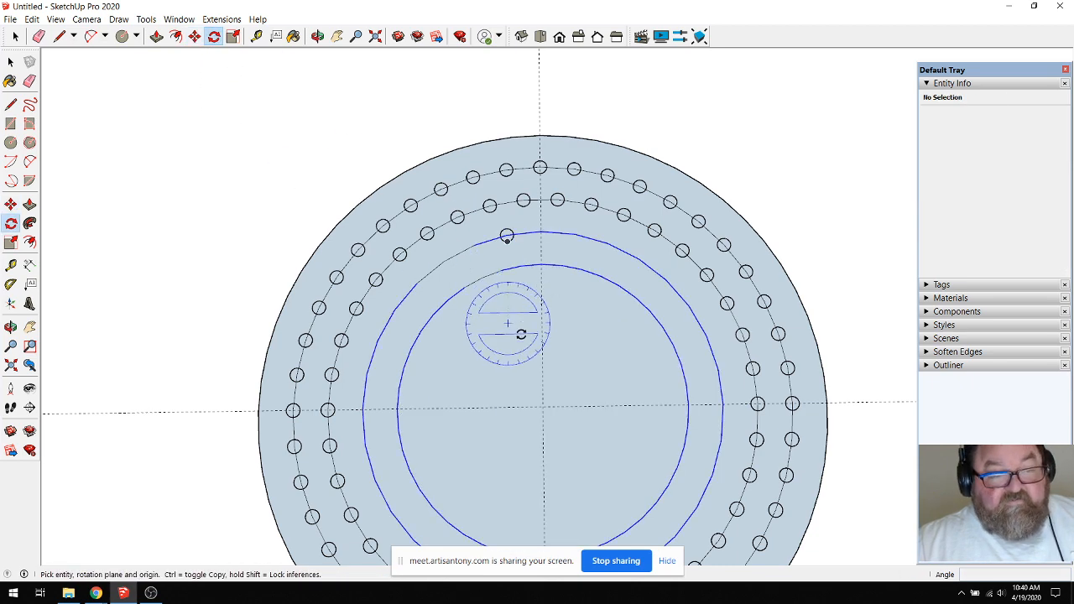
pyautogui.click(543, 407)
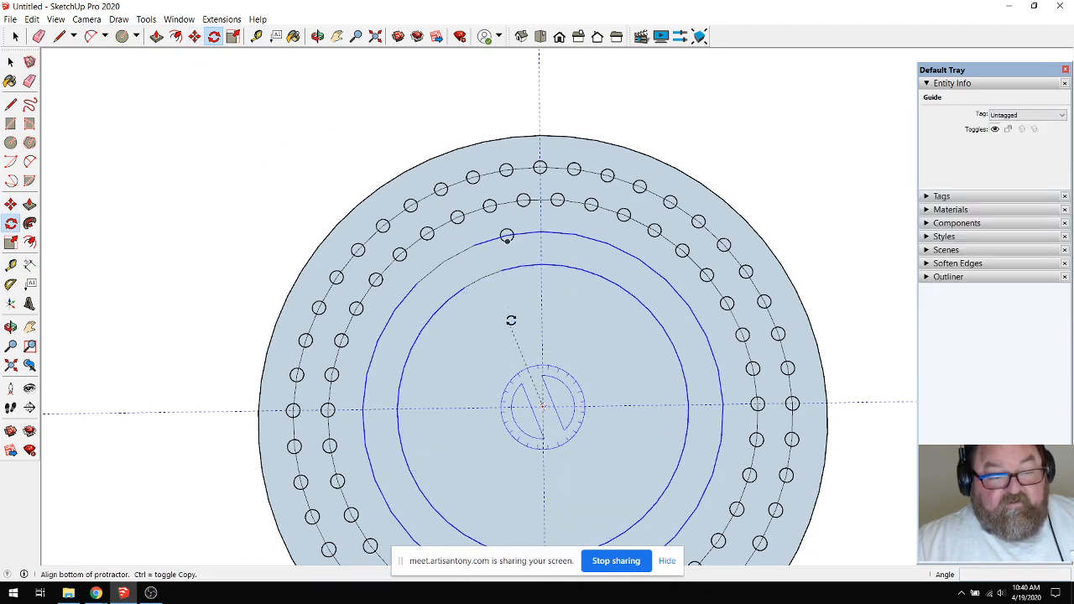
pyautogui.scroll(5, 504, 188)
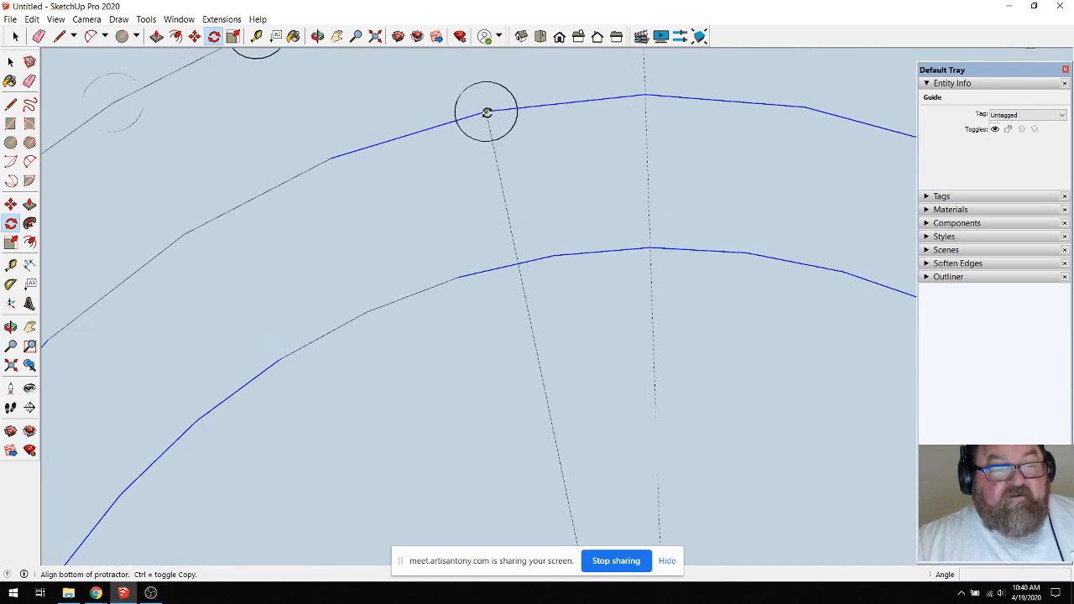
pyautogui.press('Escape')
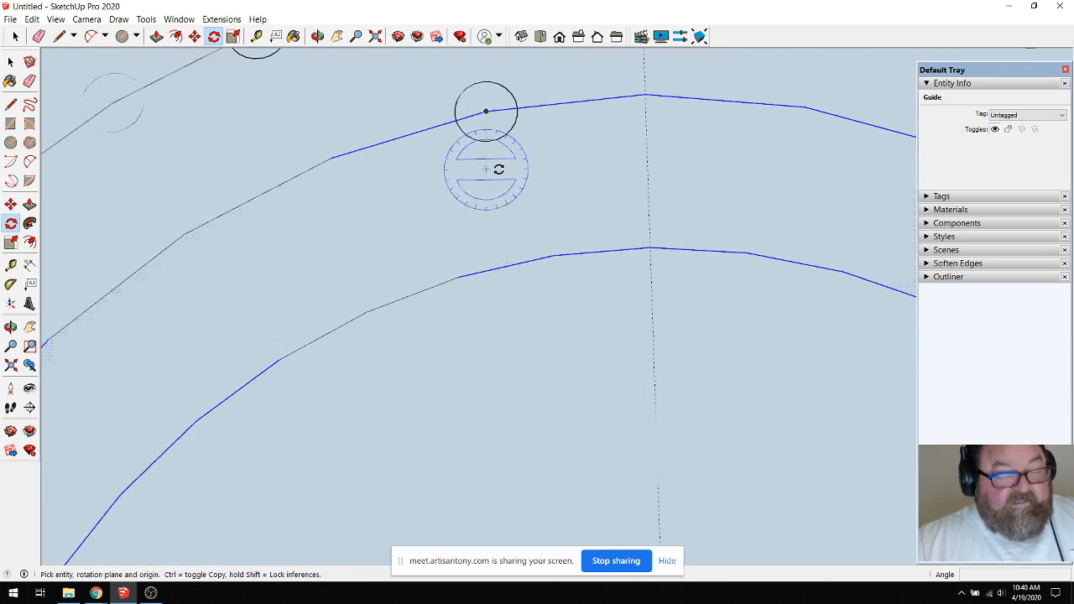
pyautogui.scroll(-2, 557, 182)
pyautogui.press('Escape')
# Copy the third row's peg around the pad's centre to the next guide-circle vertex away from the vertical guide and repeat it 31 times.
pyautogui.press('space')
pyautogui.click(493, 112)
pyautogui.scroll(-3, 572, 133)
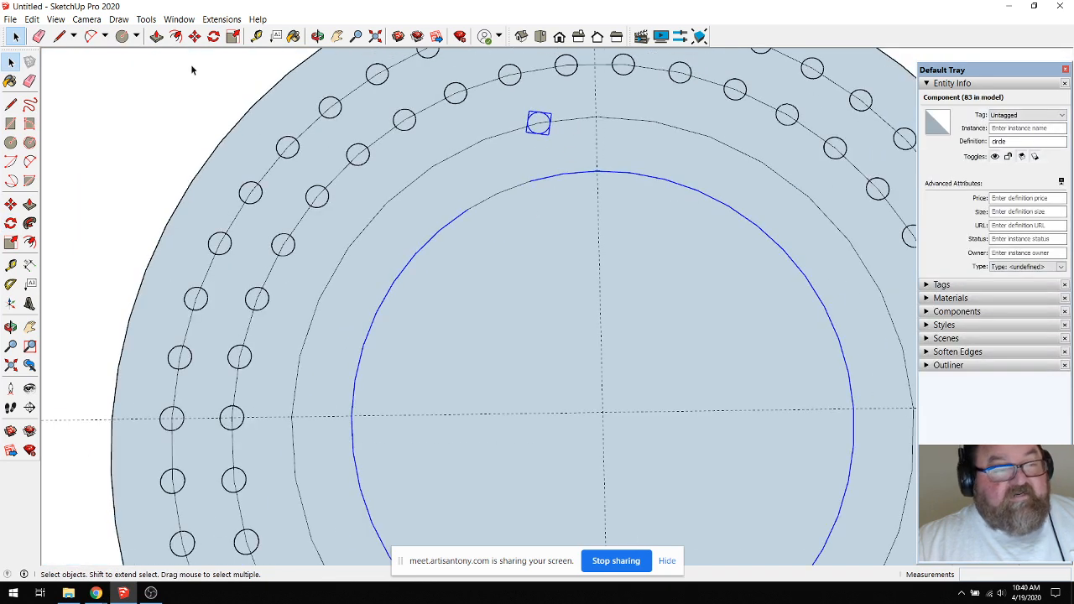
pyautogui.click(213, 36)
pyautogui.click(600, 415)
pyautogui.scroll(5, 541, 125)
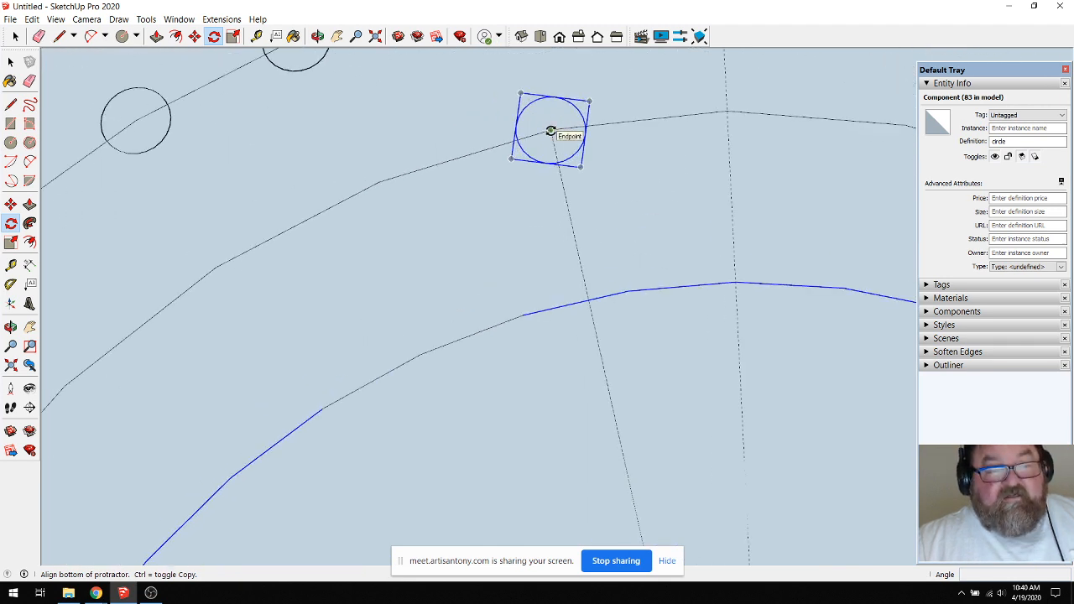
pyautogui.click(551, 132)
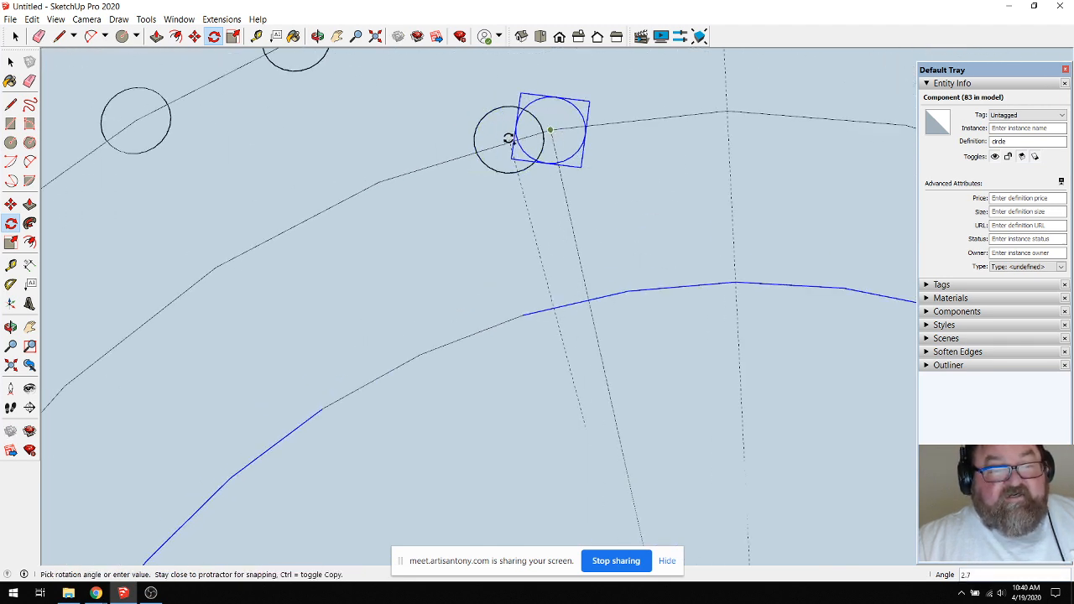
pyautogui.click(378, 183)
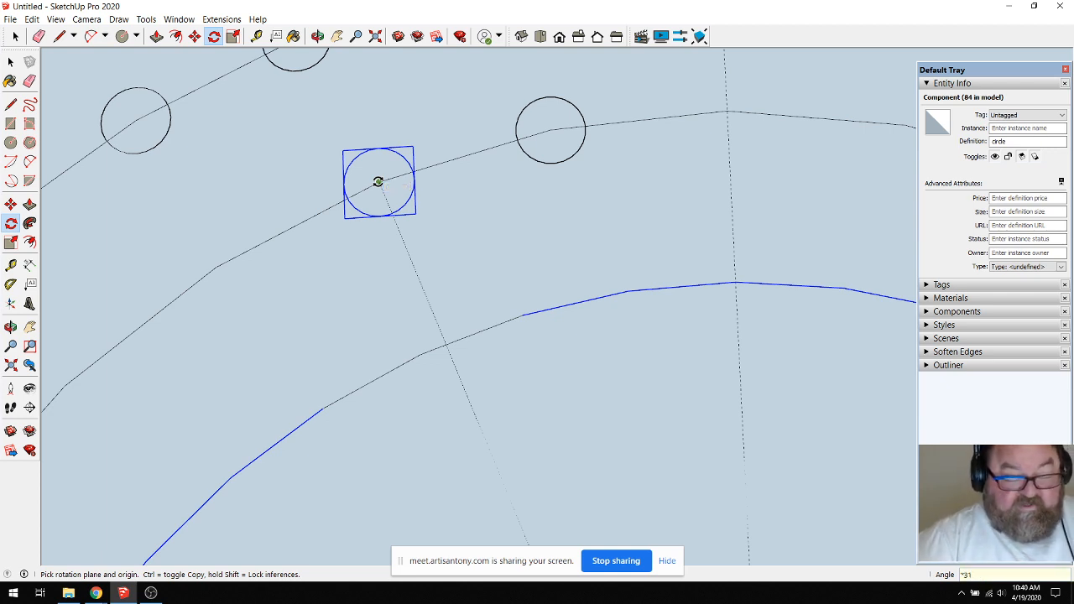
pyautogui.press('Return')
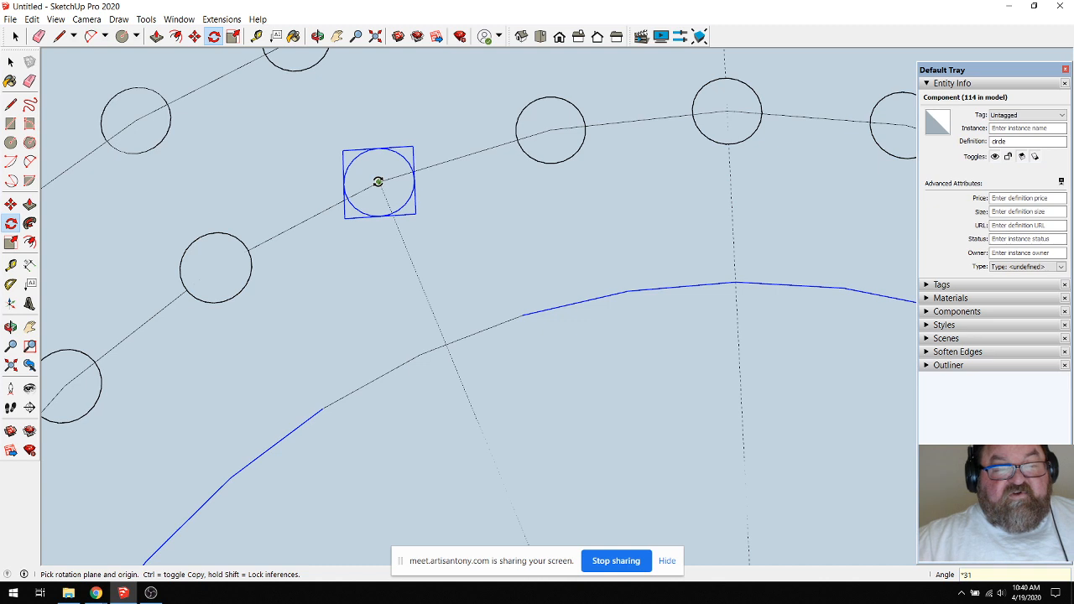
# Deselect the peg and examine the third row's spacing and stagger against the second row and the vertical guide.
pyautogui.click(15, 36)
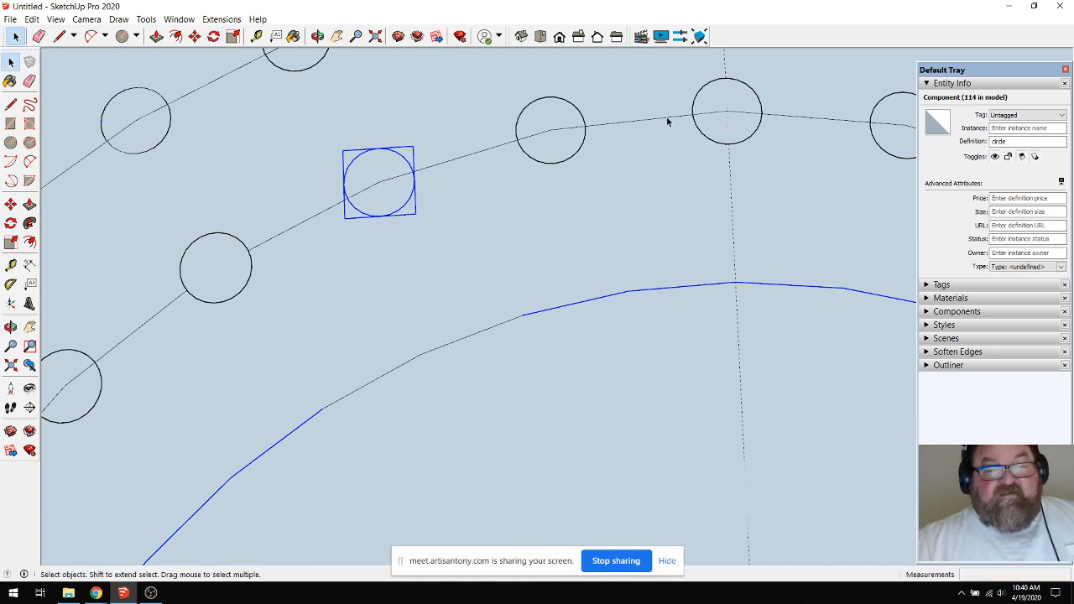
pyautogui.click(576, 110)
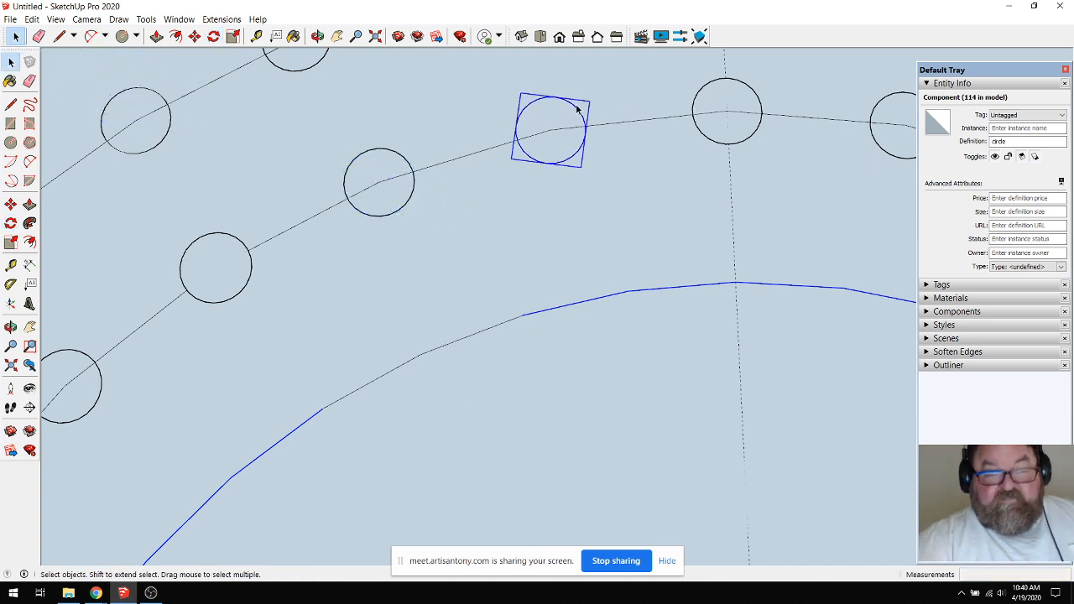
pyautogui.click(576, 104)
pyautogui.scroll(-10, 579, 180)
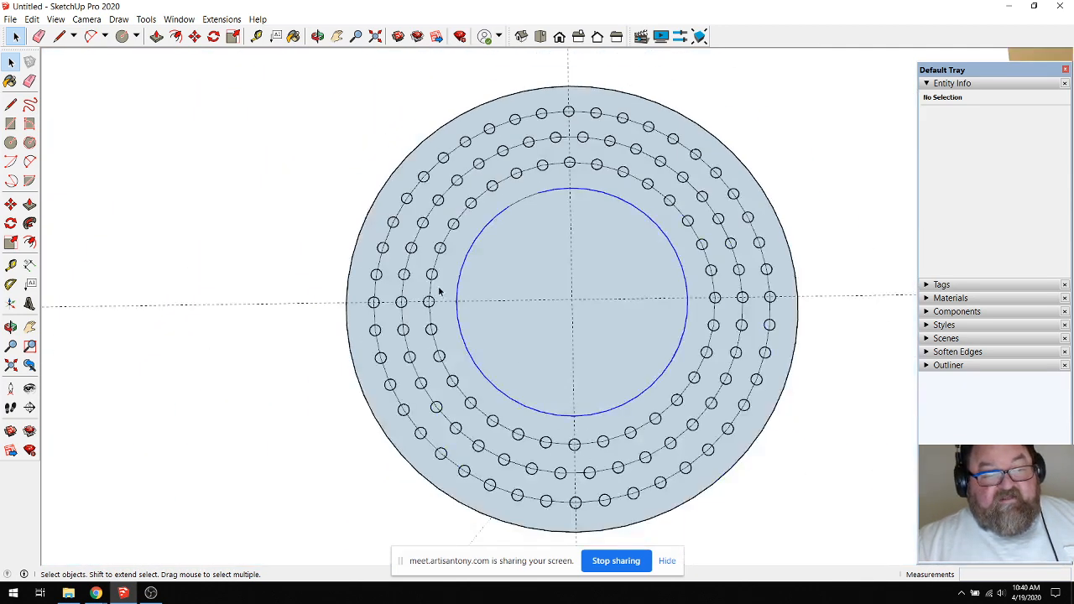
pyautogui.scroll(2, 443, 282)
pyautogui.scroll(4, 593, 115)
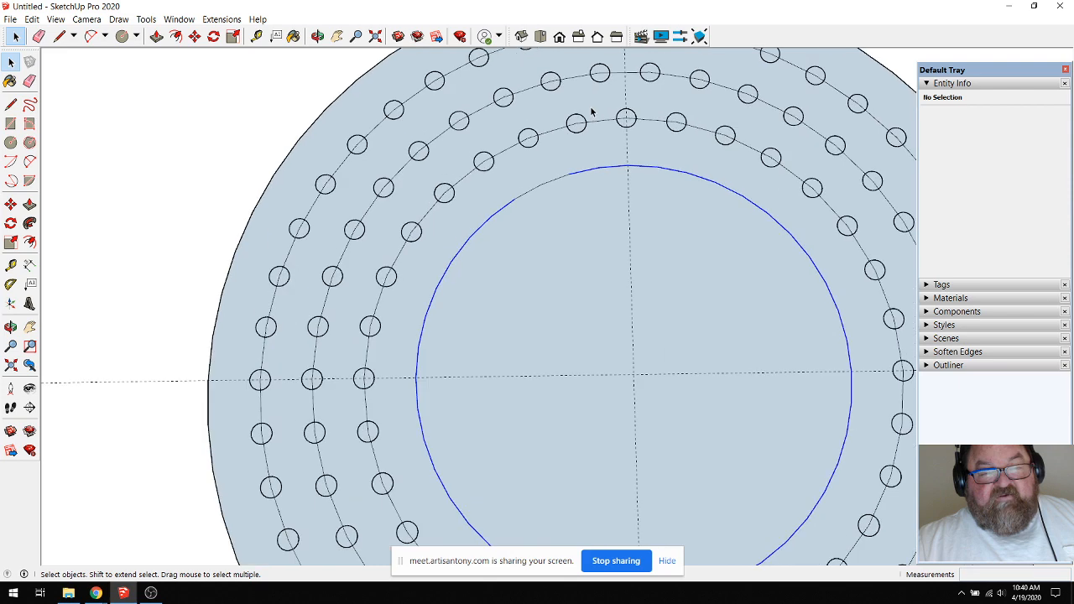
pyautogui.scroll(-2, 599, 330)
pyautogui.scroll(2, 637, 234)
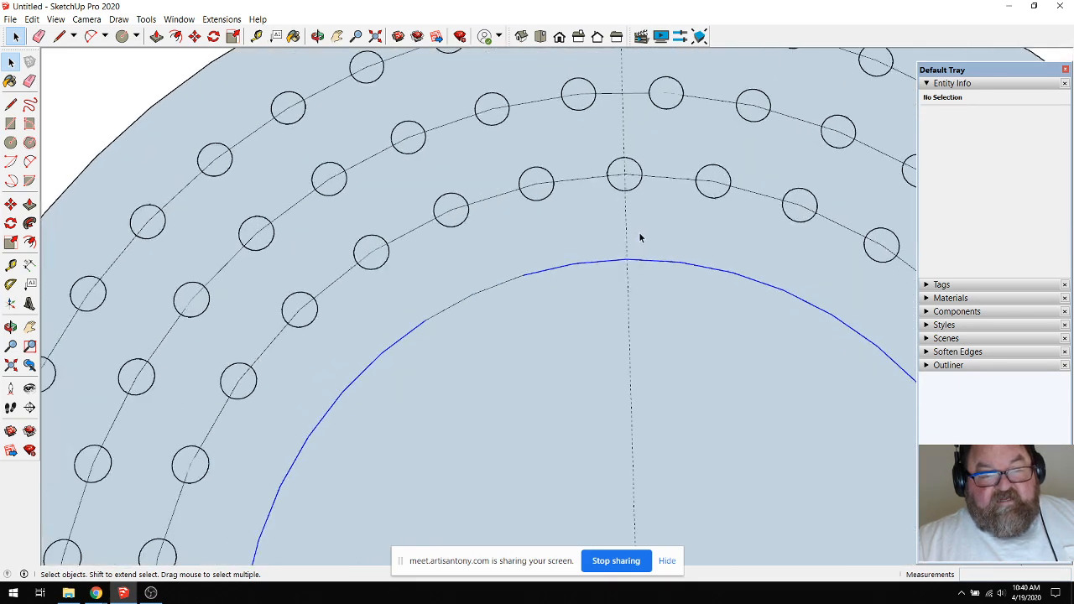
# Set the innermost guide circle to 22 segments.
pyautogui.click(604, 264)
pyautogui.scroll(1, 679, 261)
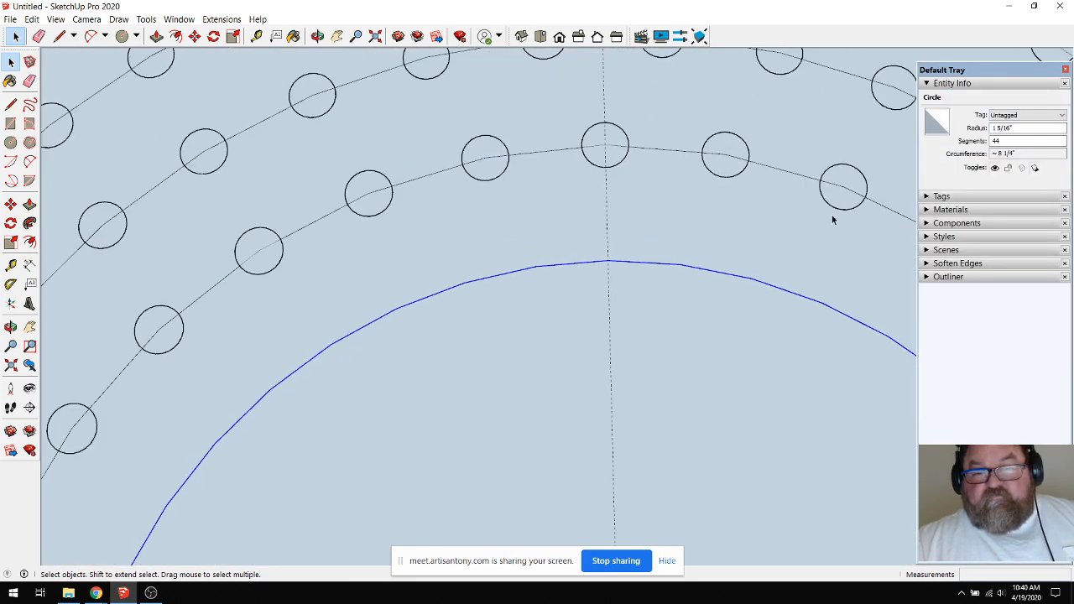
pyautogui.scroll(-1, 555, 290)
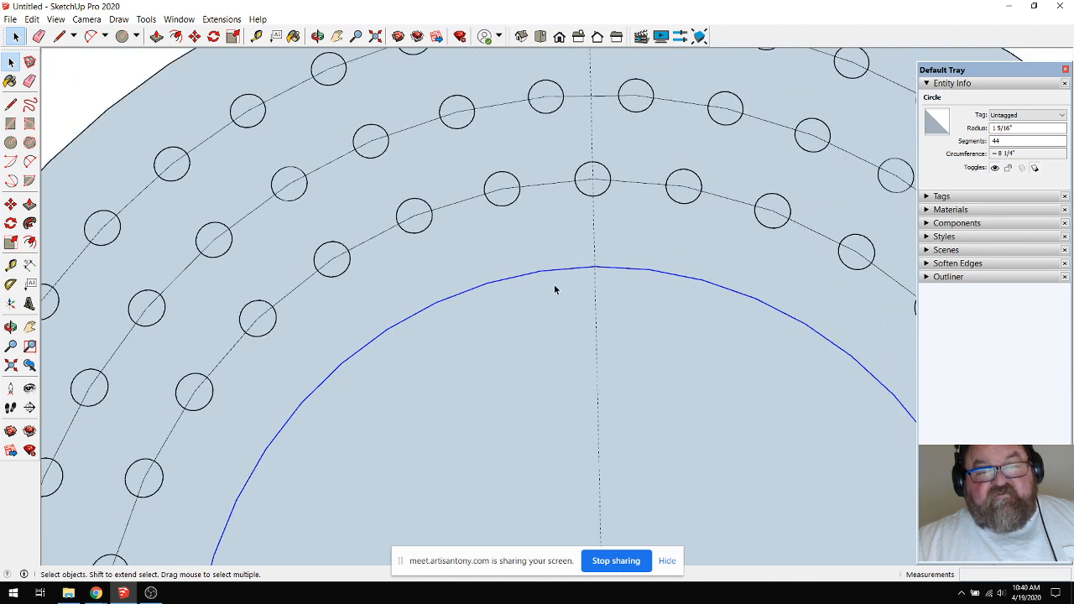
pyautogui.scroll(-1, 554, 289)
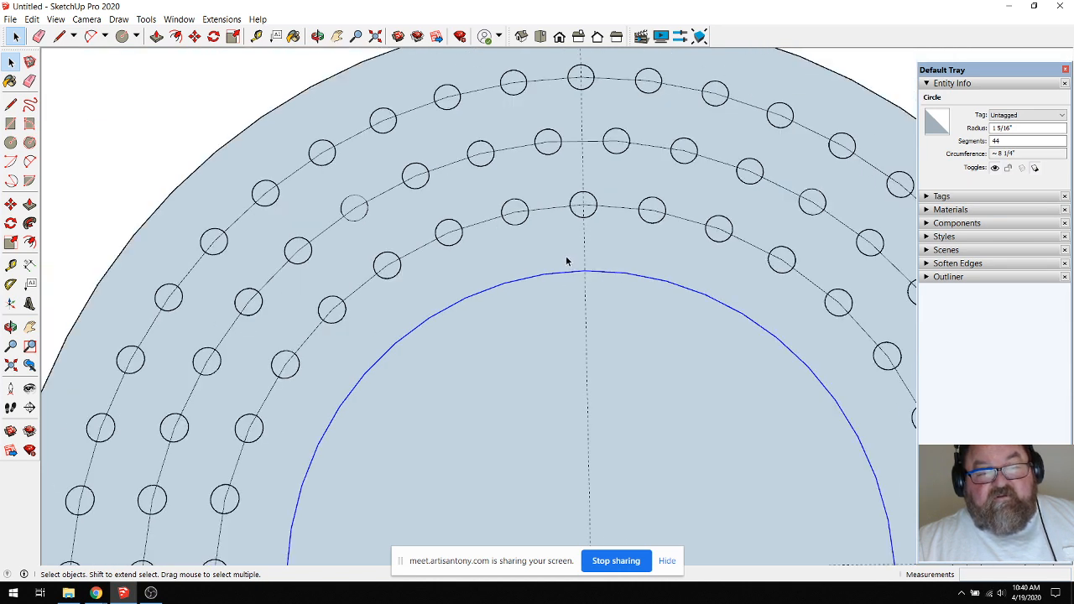
pyautogui.scroll(1, 631, 257)
pyautogui.click(1001, 140)
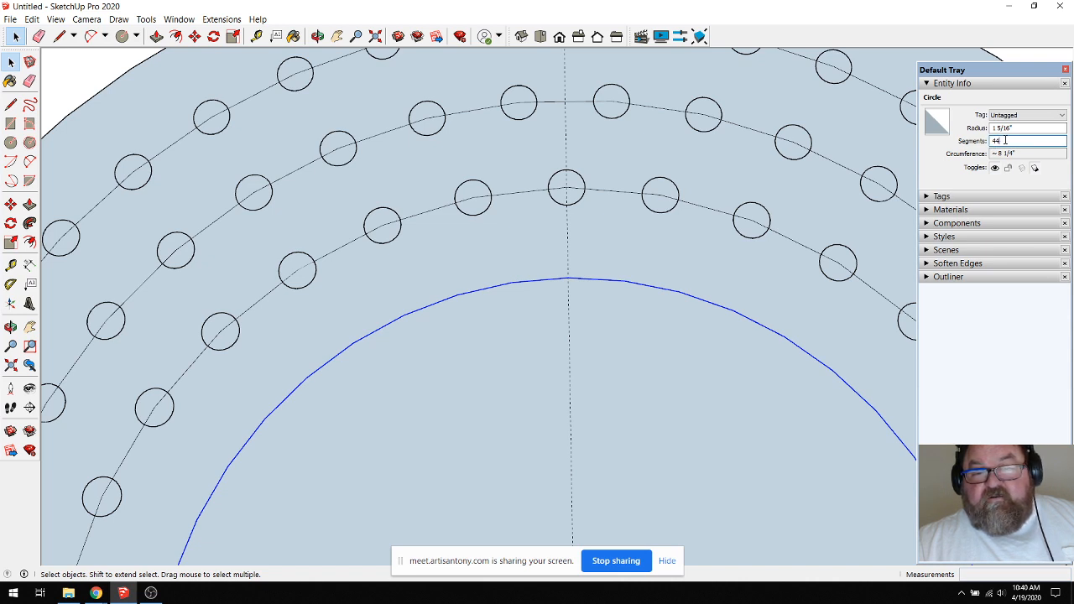
pyautogui.scroll(-1, 621, 327)
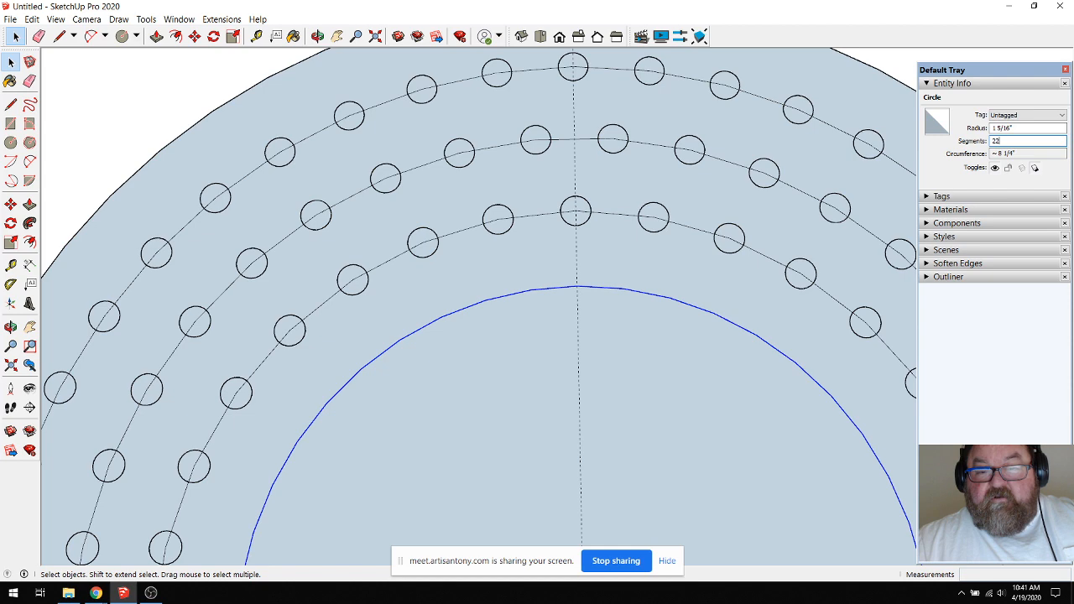
pyautogui.click(651, 283)
pyautogui.scroll(3, 584, 286)
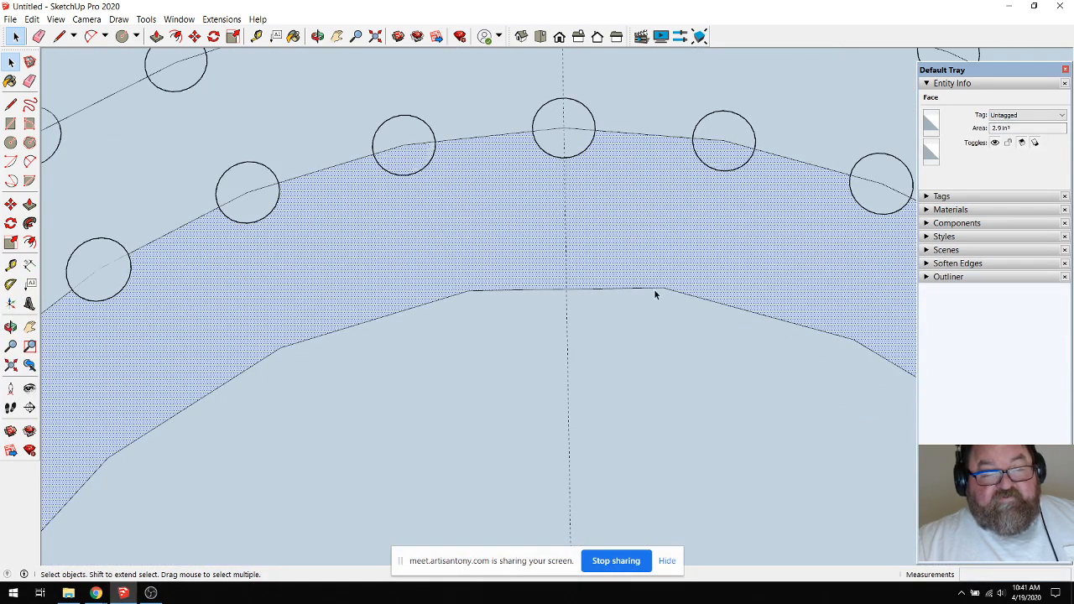
pyautogui.click(535, 290)
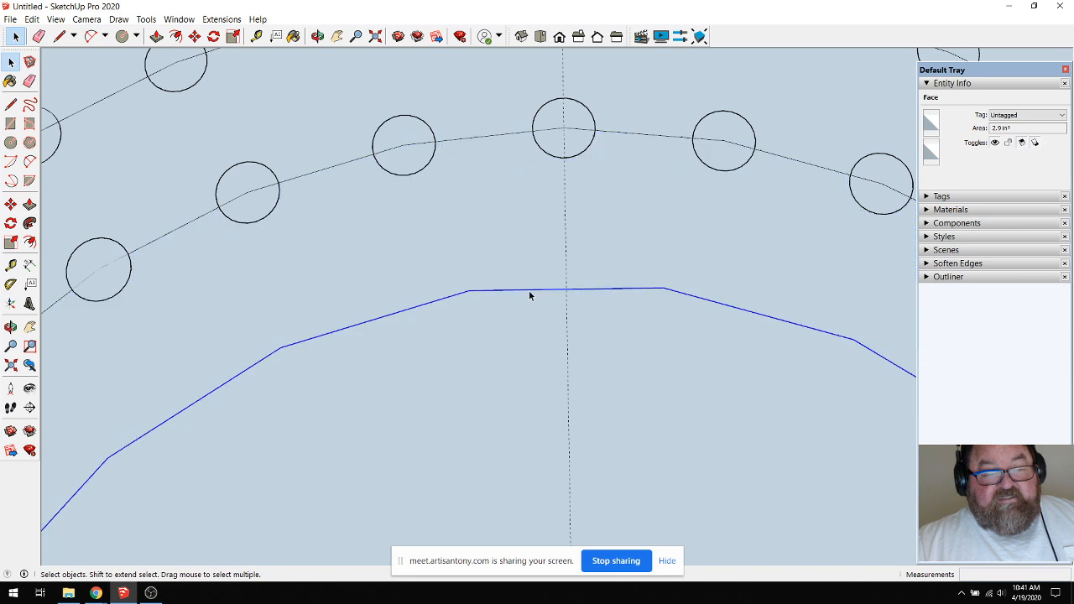
# Copy the third row's peg on the vertical guide by its centre to the innermost guide circle's vertex just left of that guide.
pyautogui.click(584, 151)
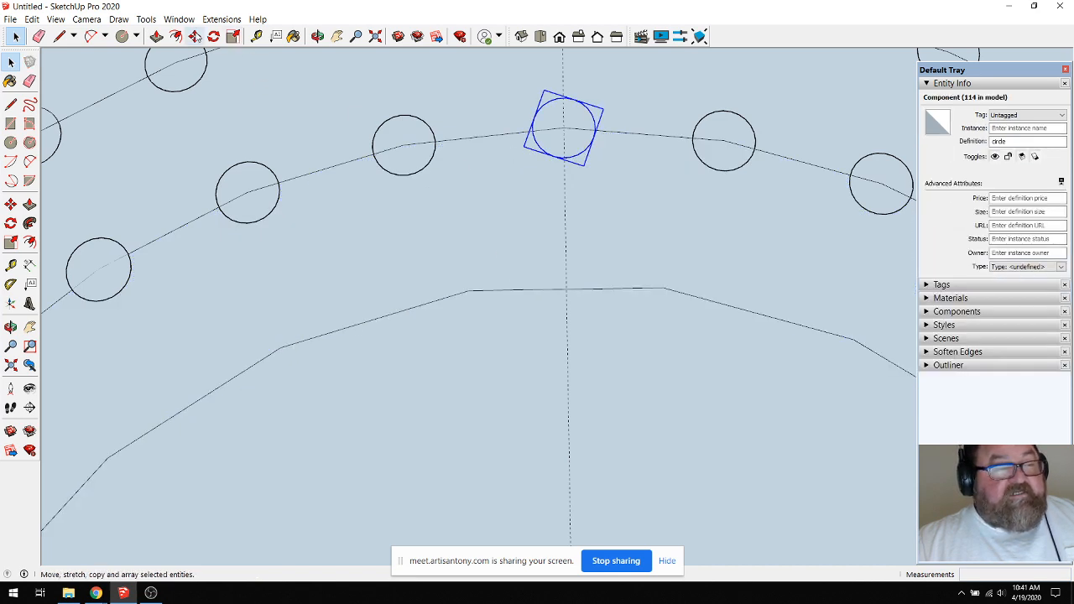
pyautogui.click(195, 36)
pyautogui.click(565, 128)
pyautogui.press('ctrl')
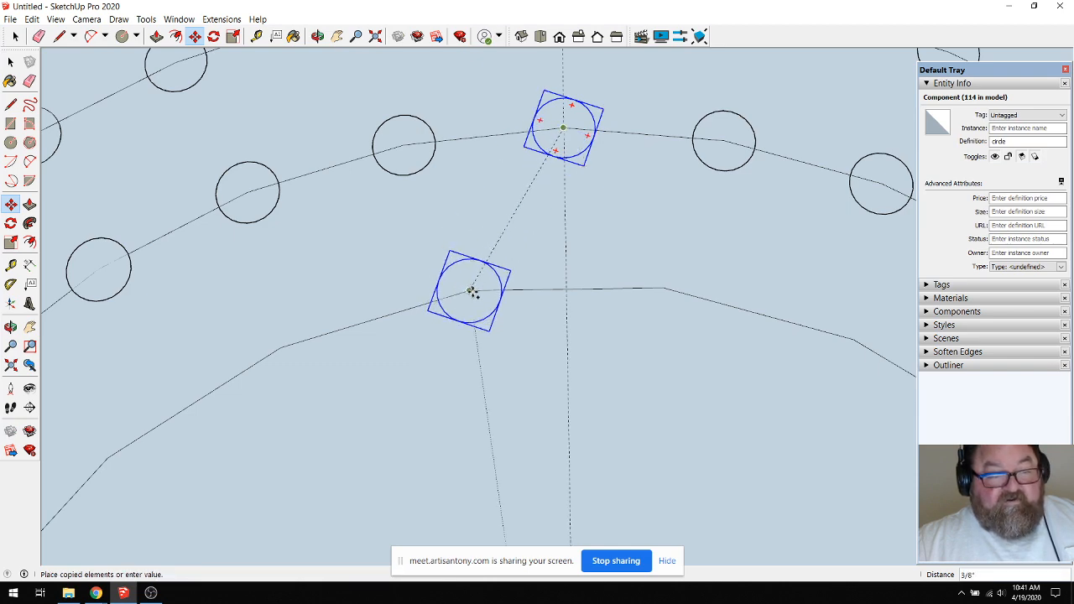
pyautogui.click(472, 293)
# Copy the innermost circle's peg around the pad's centre to the next vertex away from the vertical guide and repeat it 21 times.
pyautogui.scroll(-5, 616, 218)
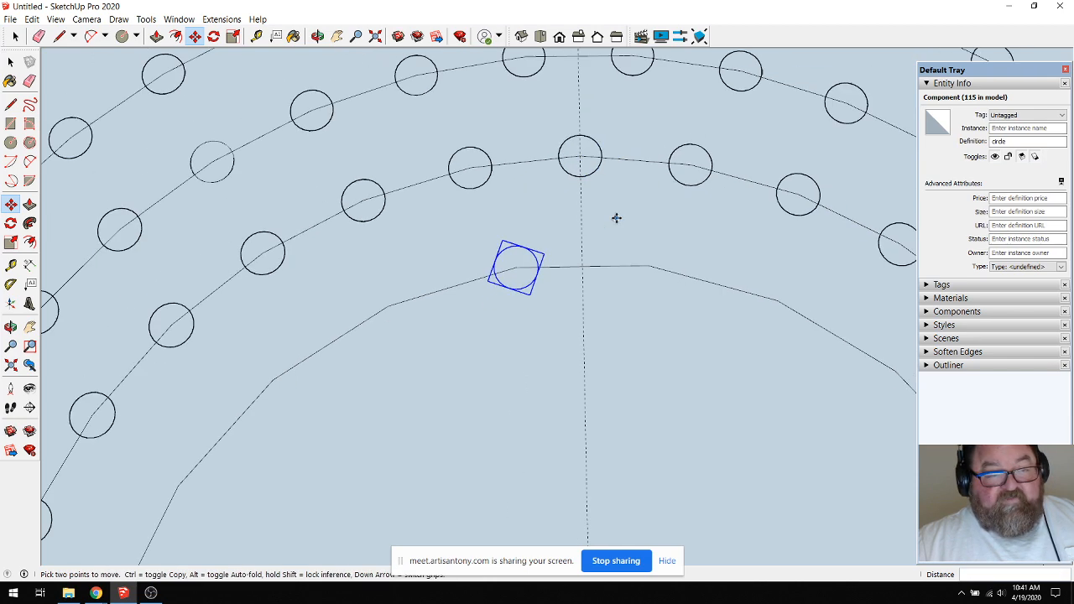
pyautogui.scroll(-1, 616, 218)
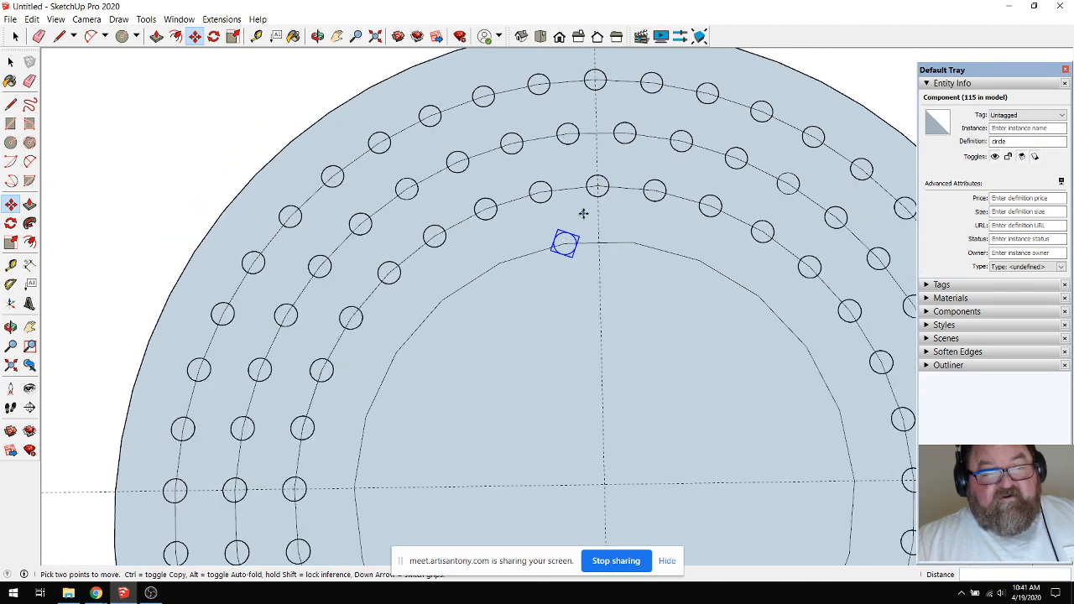
pyautogui.scroll(5, 583, 213)
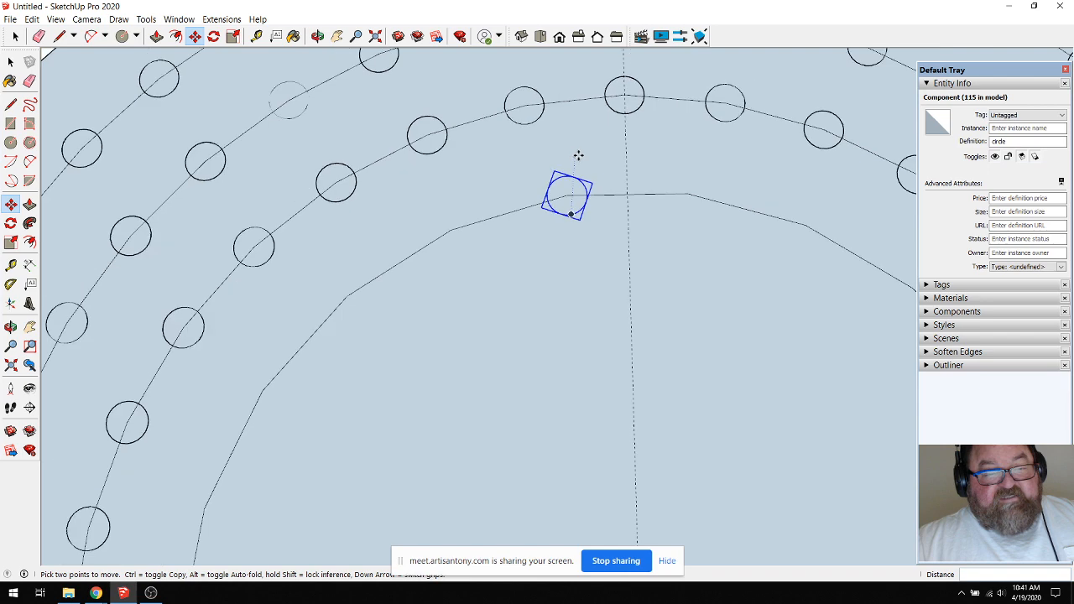
pyautogui.scroll(-4, 579, 156)
pyautogui.scroll(2, 570, 251)
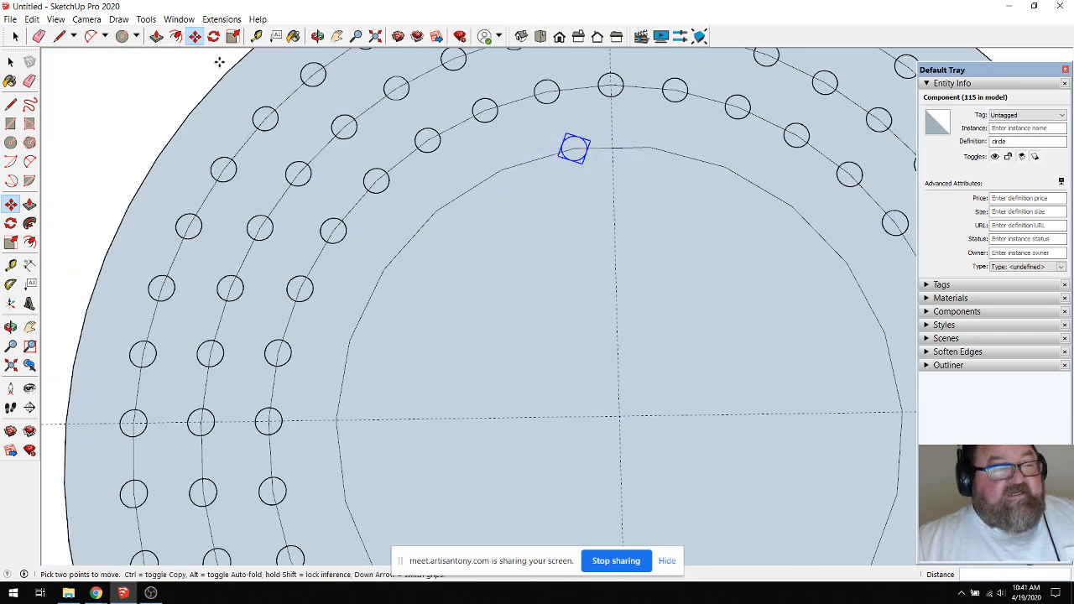
pyautogui.click(214, 36)
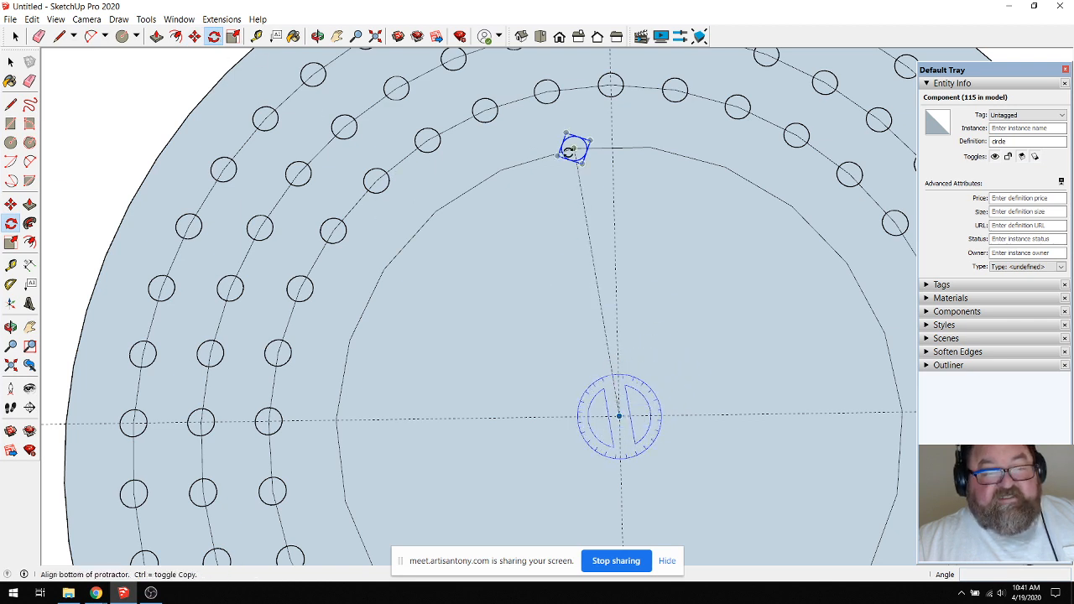
pyautogui.scroll(5, 575, 148)
pyautogui.click(579, 152)
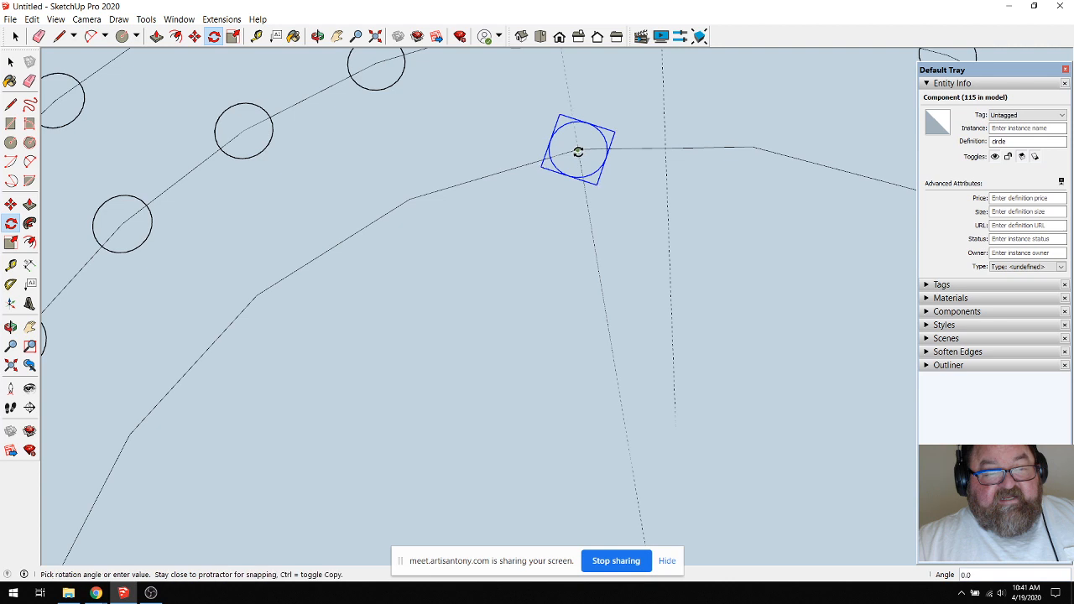
pyautogui.press('ctrl')
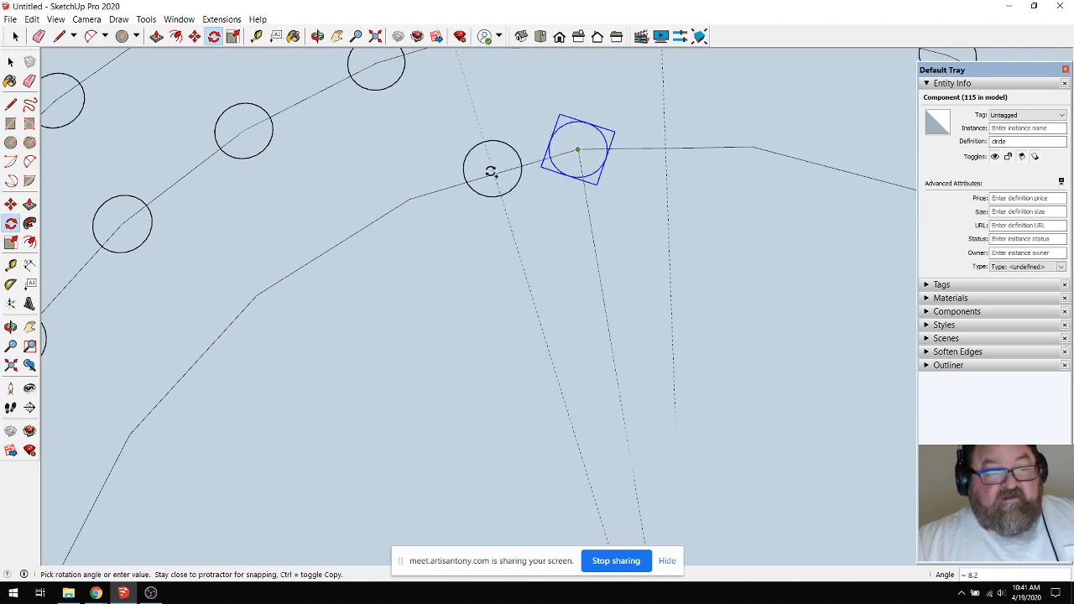
pyautogui.click(408, 199)
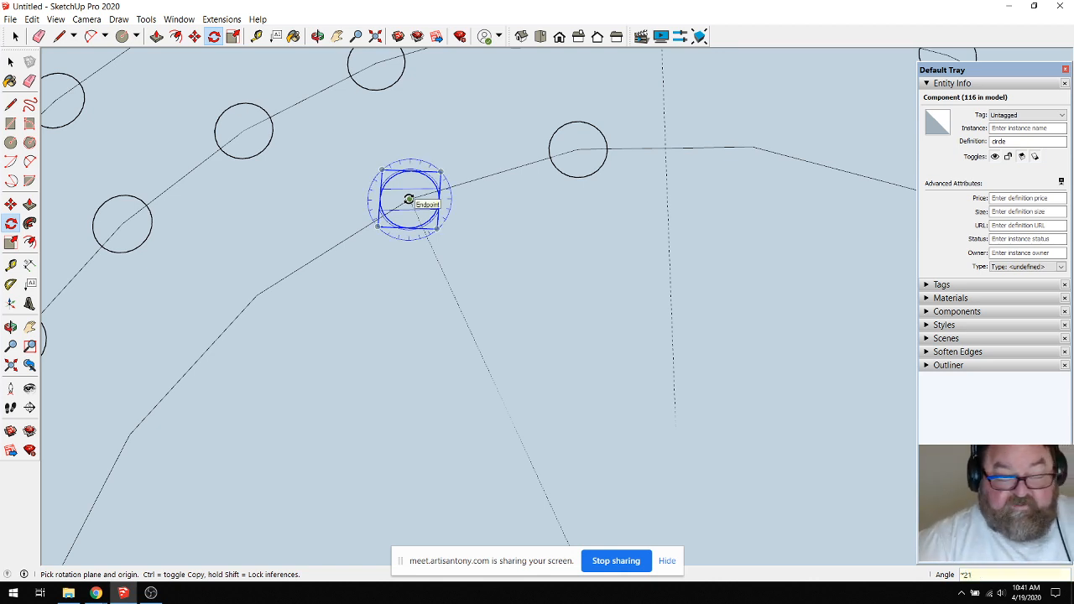
pyautogui.press('Return')
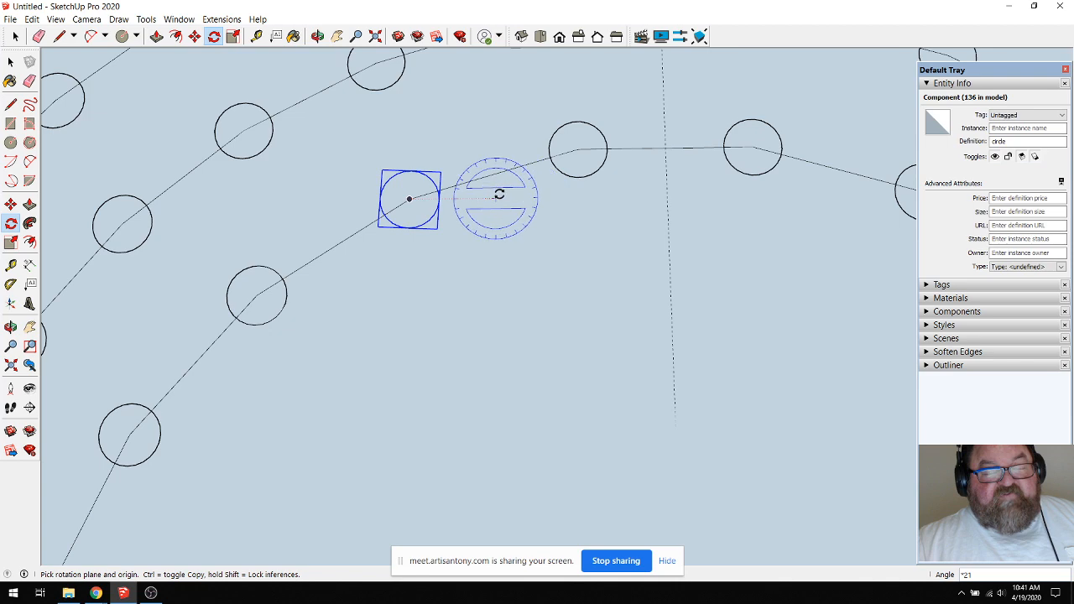
# Examine all four peg rows for even spacing and stagger, especially where the innermost rows meet the vertical guide.
pyautogui.scroll(-5, 522, 160)
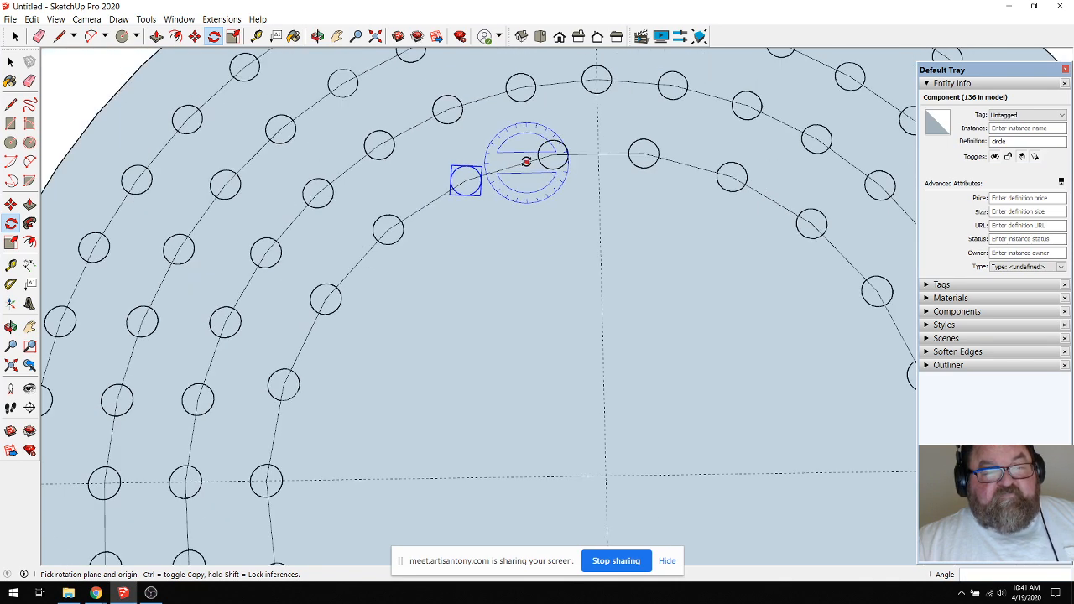
pyautogui.scroll(-2, 584, 234)
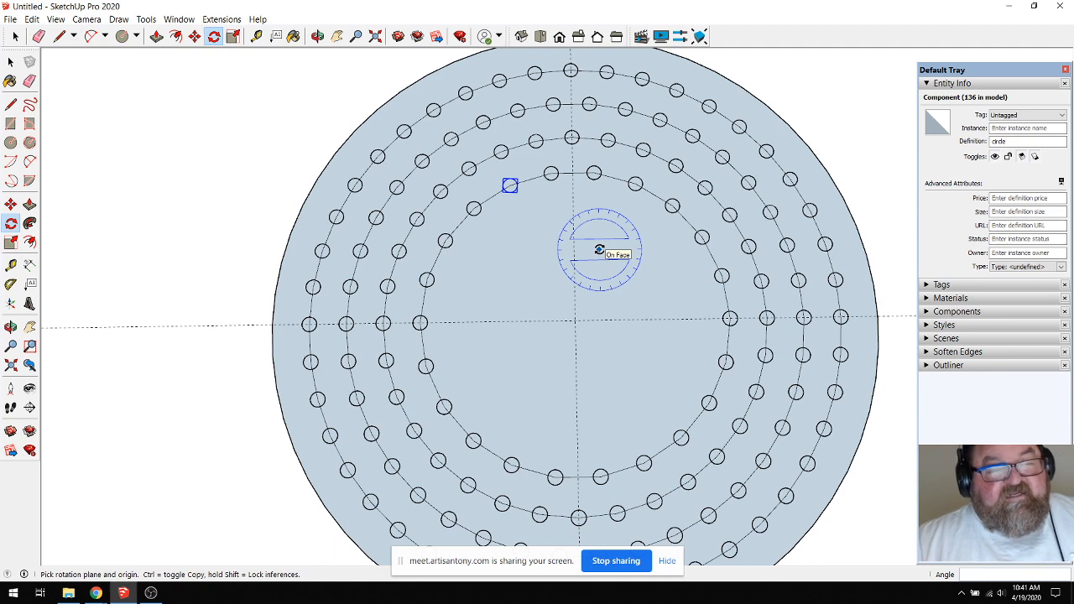
pyautogui.scroll(5, 510, 186)
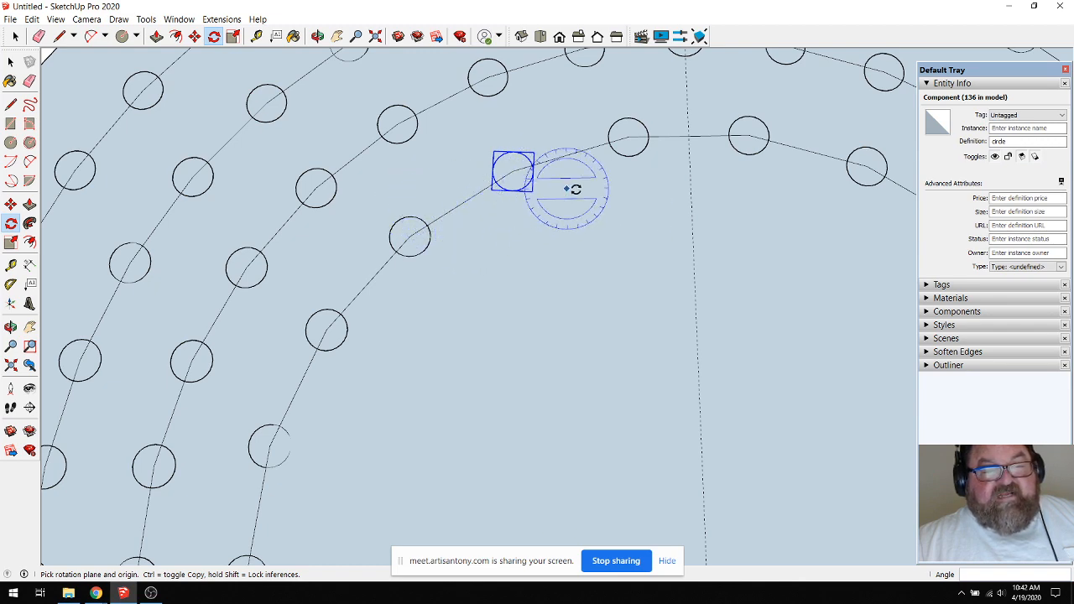
pyautogui.scroll(-4, 486, 193)
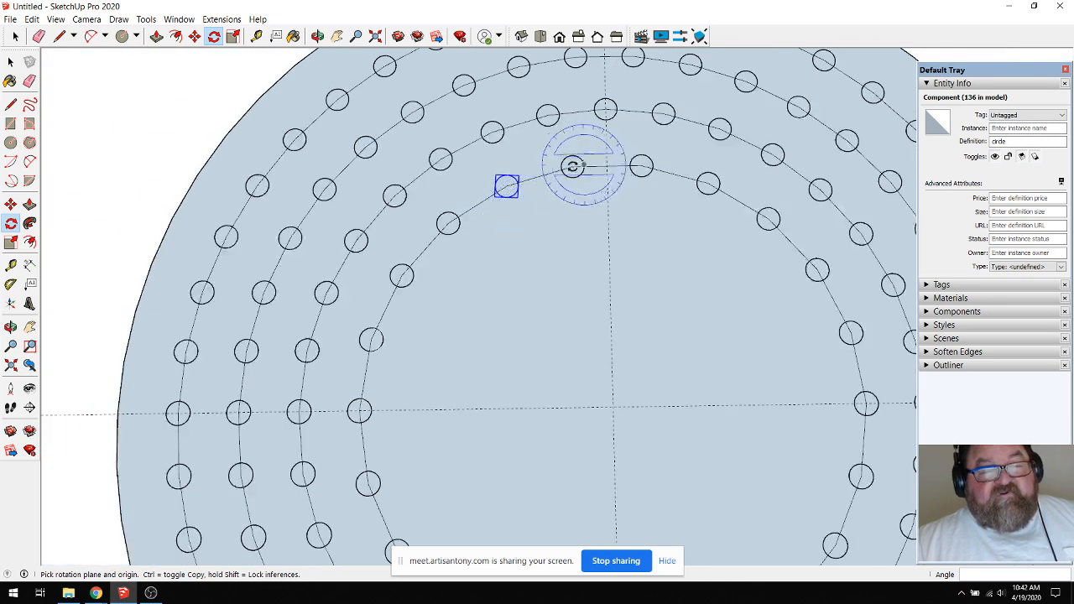
pyautogui.scroll(-2, 537, 214)
pyautogui.scroll(-3, 610, 311)
pyautogui.scroll(2, 611, 315)
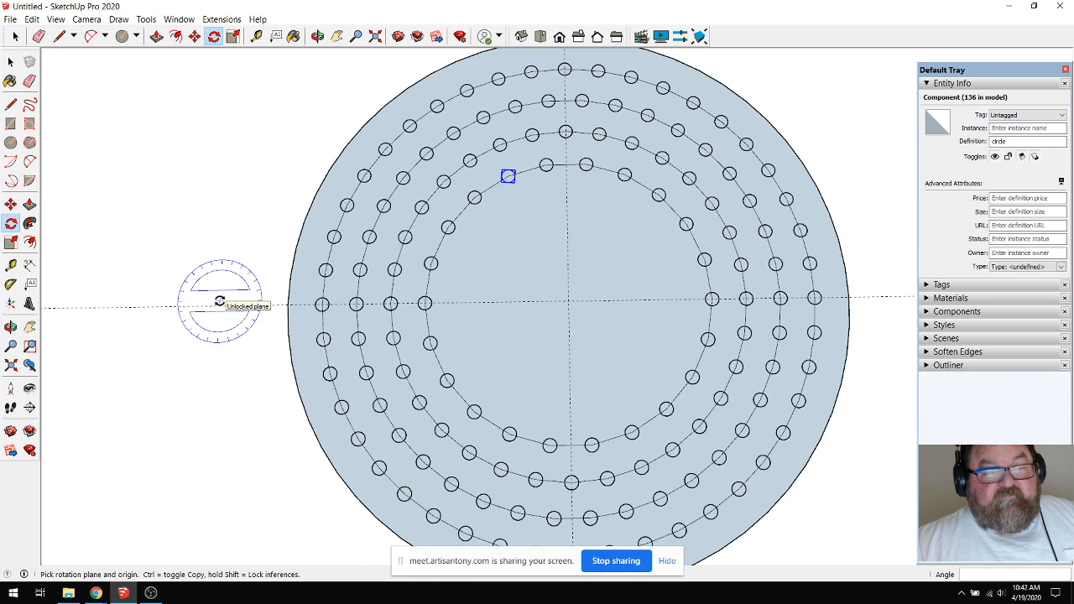
pyautogui.scroll(-1, 221, 290)
pyautogui.scroll(4, 460, 194)
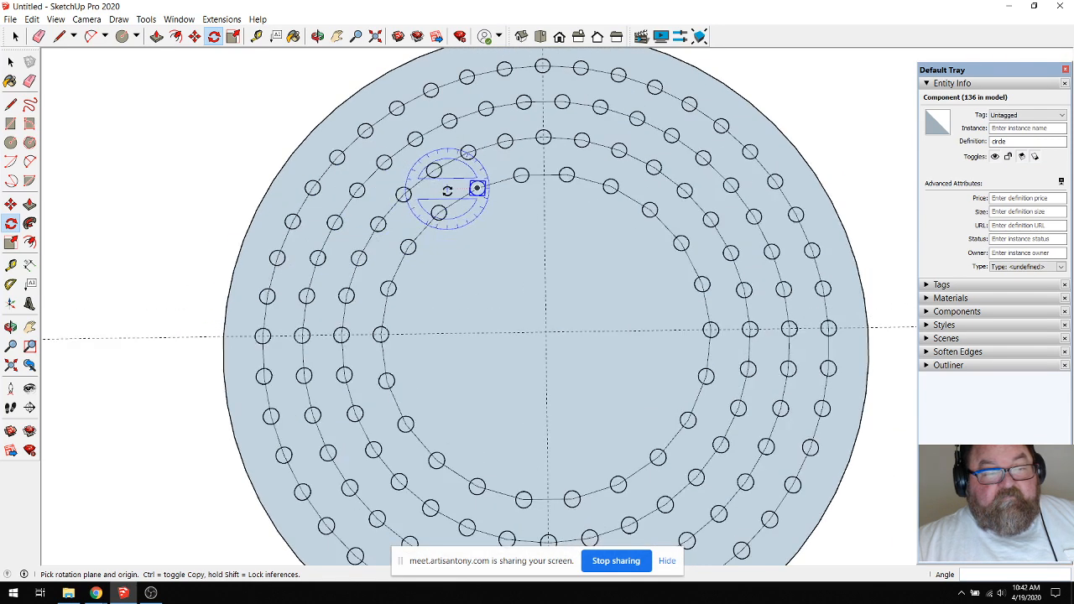
pyautogui.scroll(1, 533, 188)
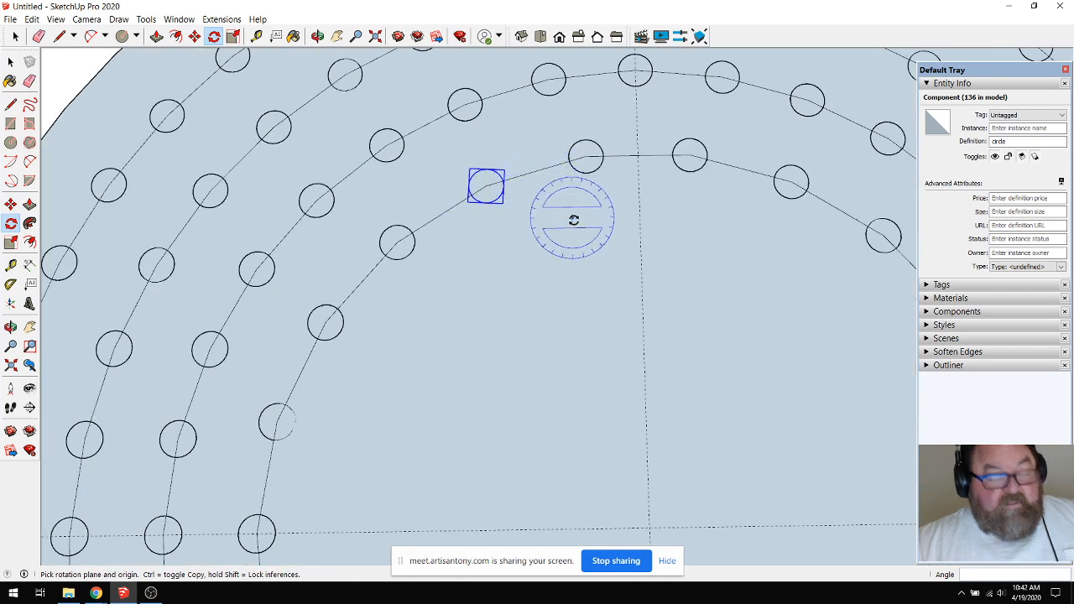
# Undo the 21 repeated copies and the first rotated copy of the innermost row's peg.
pyautogui.hotkey('ctrl', 'z')
pyautogui.scroll(1, 546, 199)
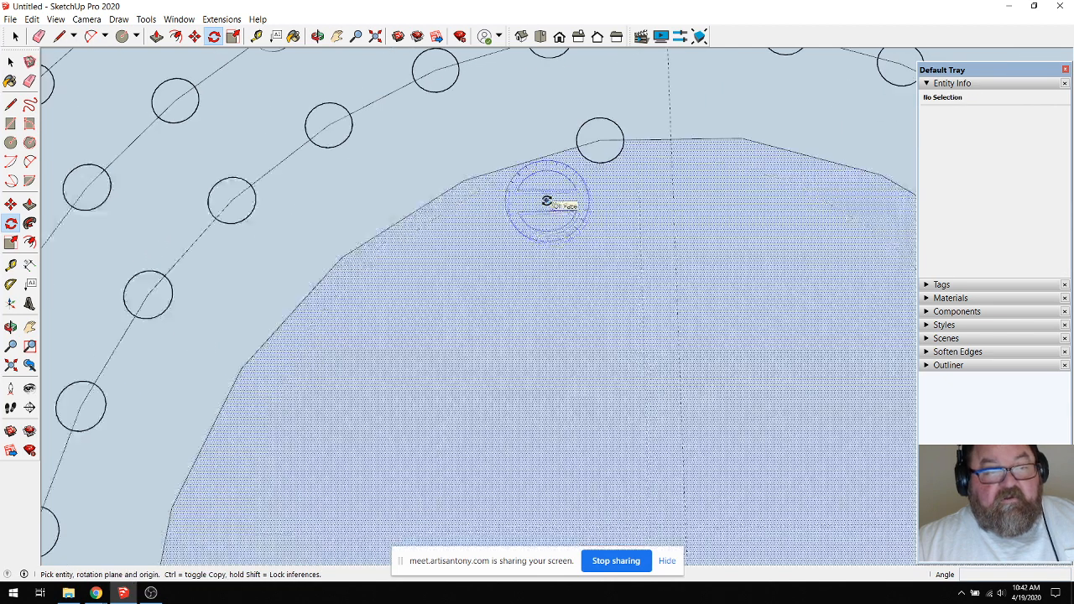
pyautogui.click(14, 38)
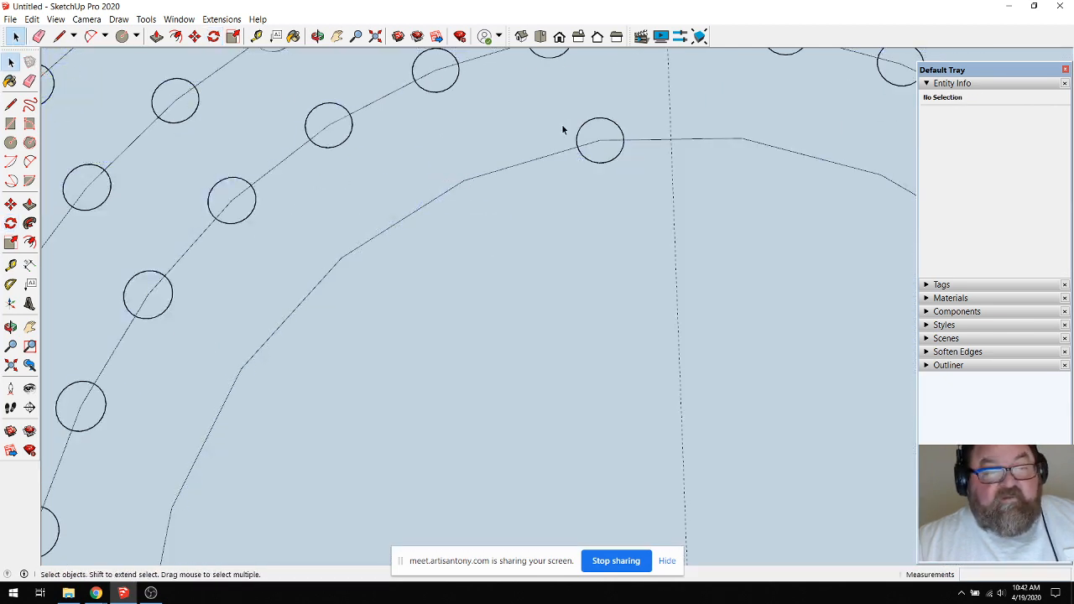
pyautogui.scroll(-2, 563, 130)
pyautogui.click(579, 136)
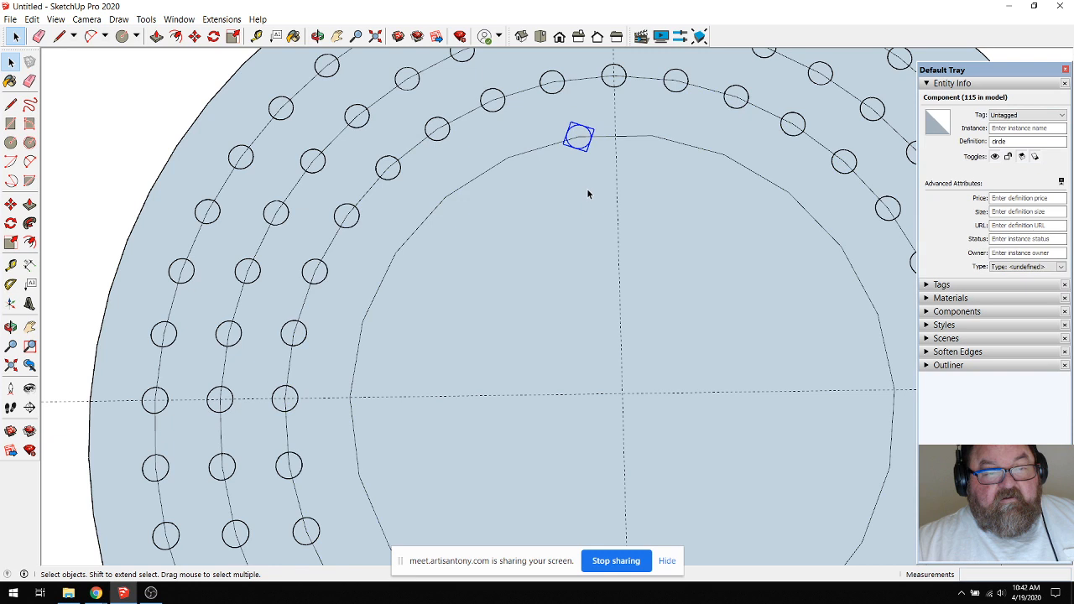
pyautogui.scroll(-1, 584, 193)
pyautogui.click(213, 36)
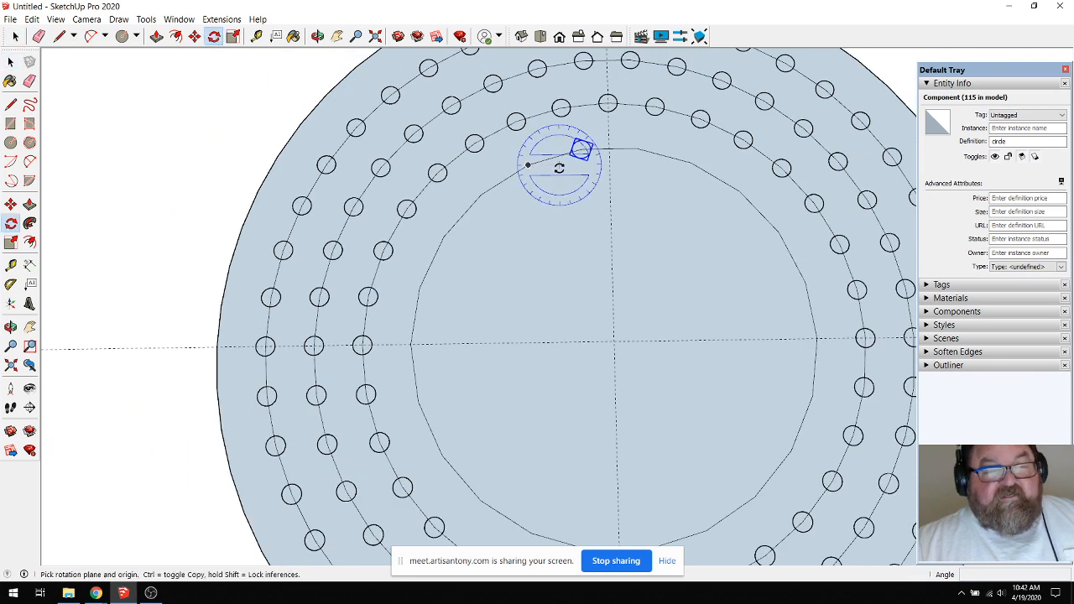
pyautogui.click(616, 339)
pyautogui.scroll(5, 581, 160)
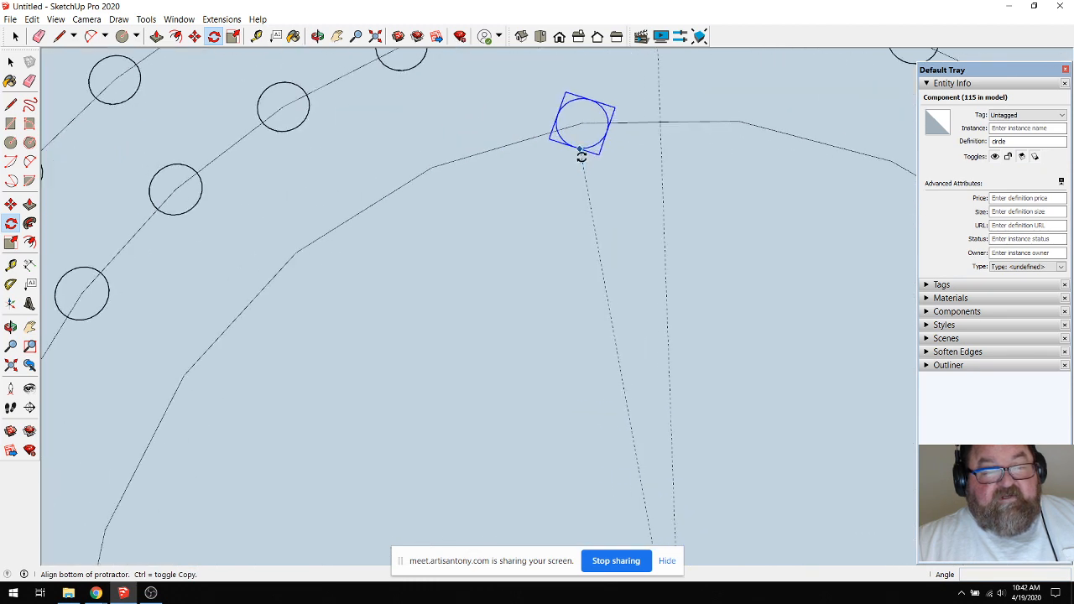
pyautogui.click(582, 124)
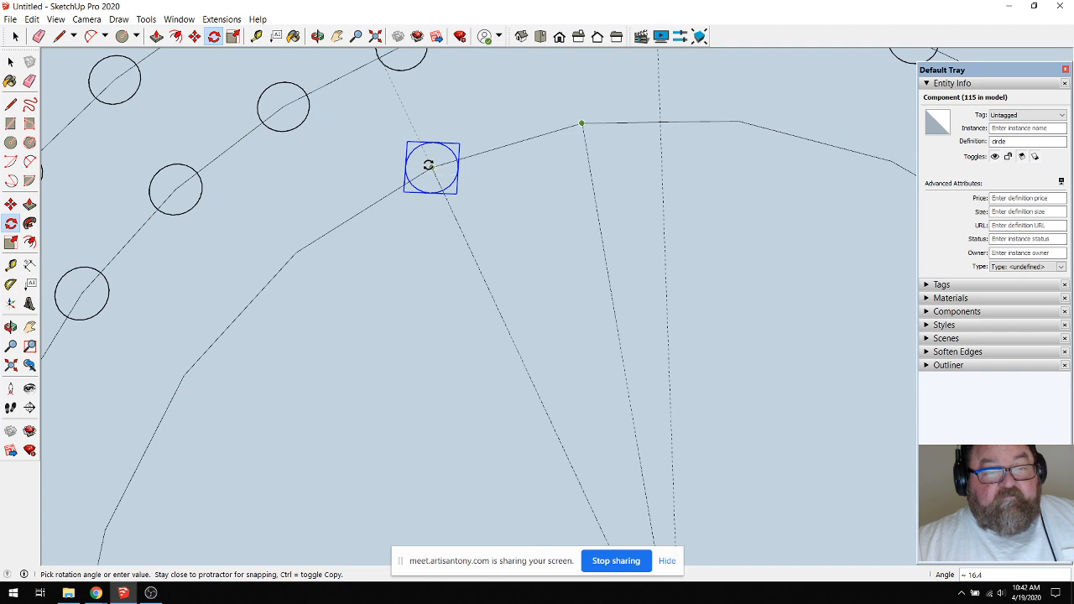
pyautogui.scroll(-5, 599, 163)
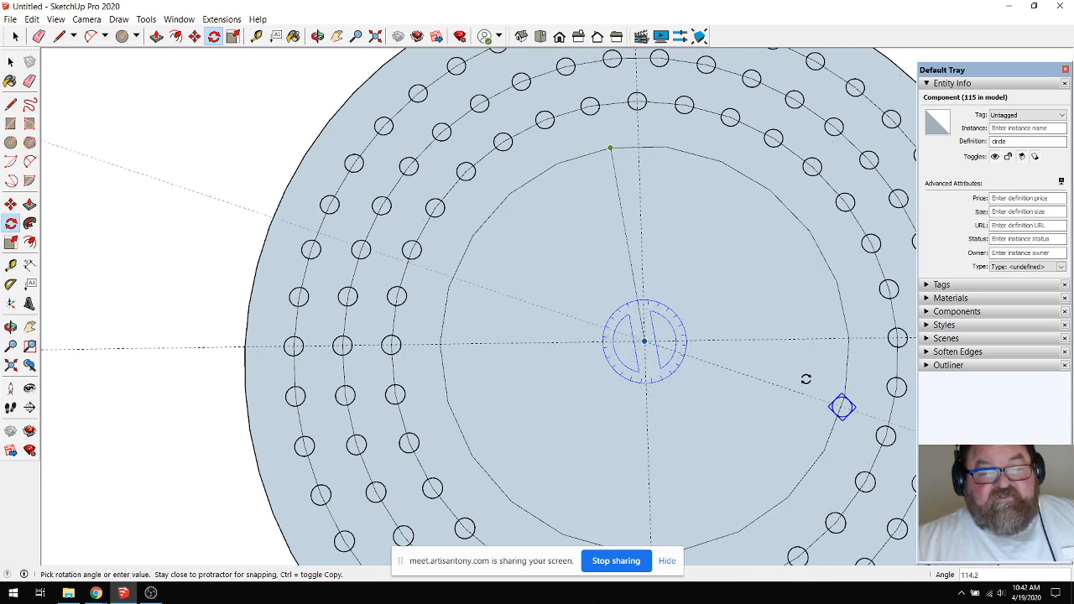
pyautogui.click(603, 156)
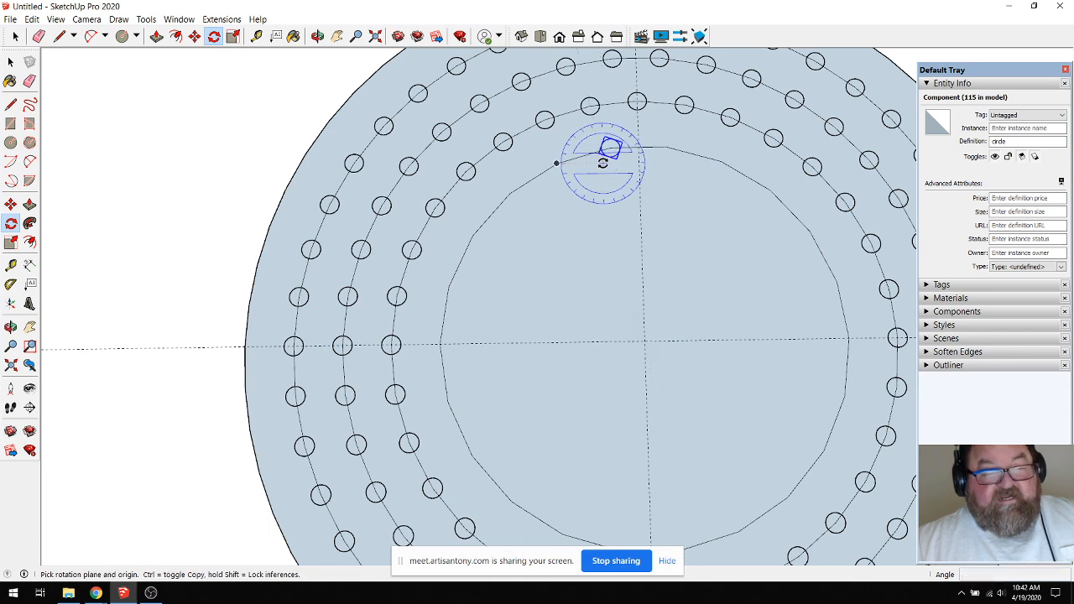
# Try to copy the innermost peg by its centre onto the next two guide-circle vertices with Move, and undo both copies.
pyautogui.scroll(5, 600, 161)
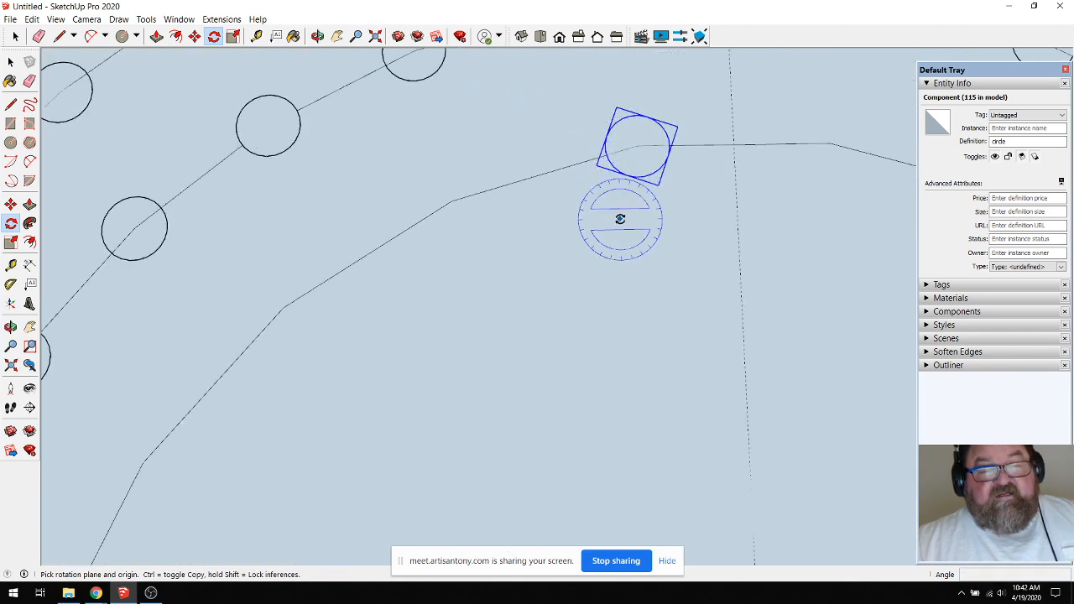
pyautogui.click(193, 38)
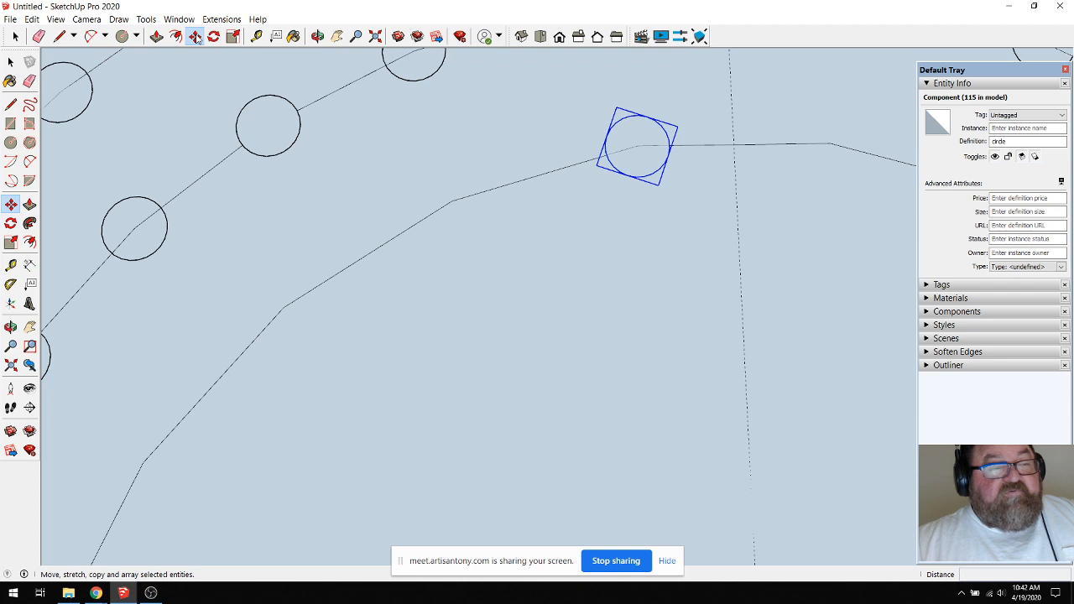
pyautogui.click(637, 147)
pyautogui.press('ctrl')
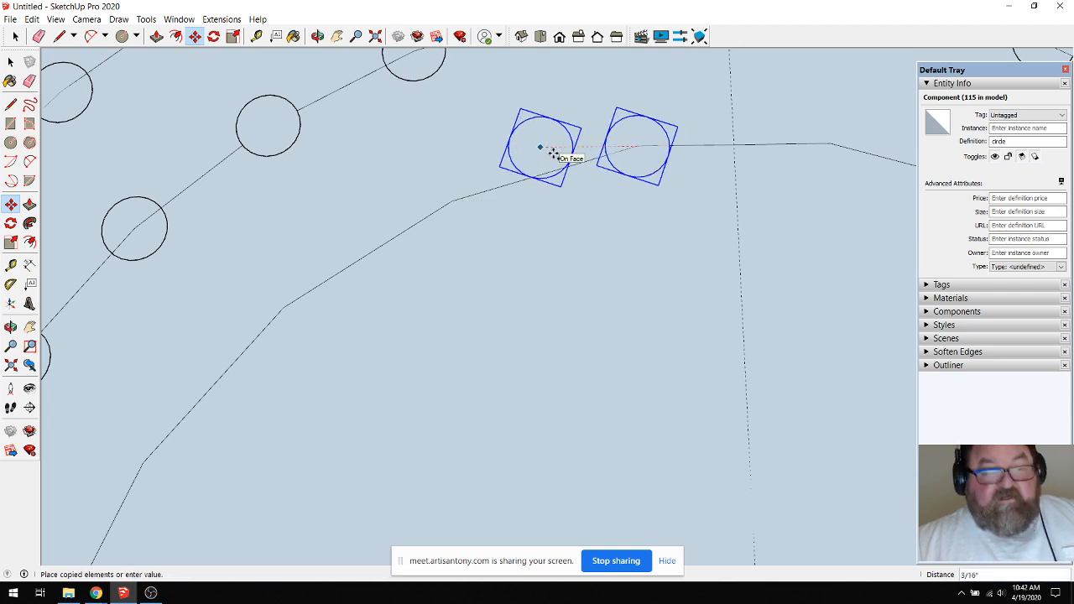
pyautogui.click(451, 202)
pyautogui.click(450, 201)
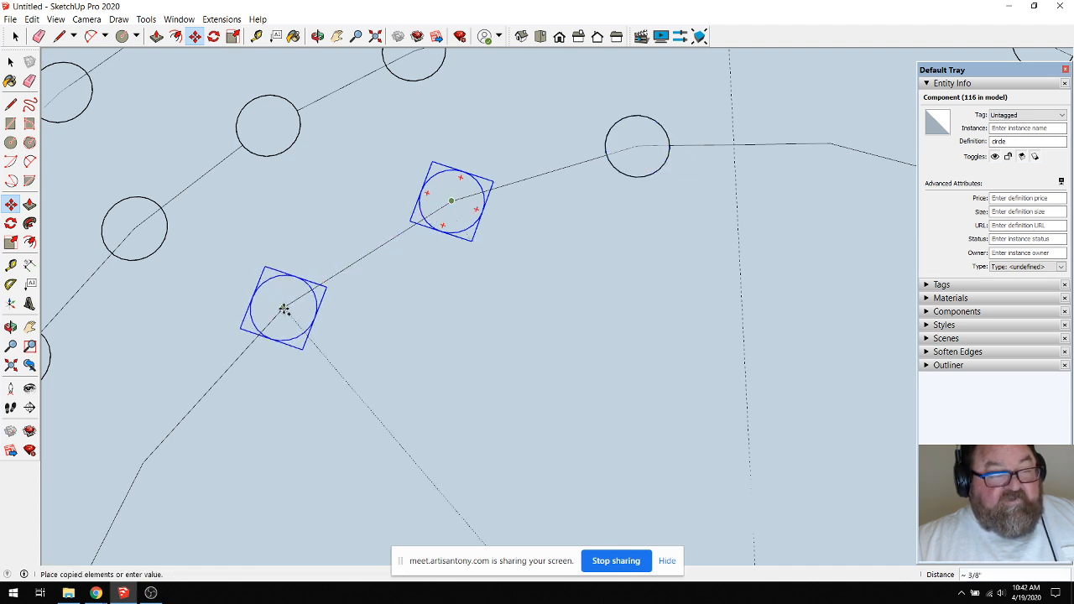
pyautogui.click(285, 310)
pyautogui.scroll(-5, 492, 249)
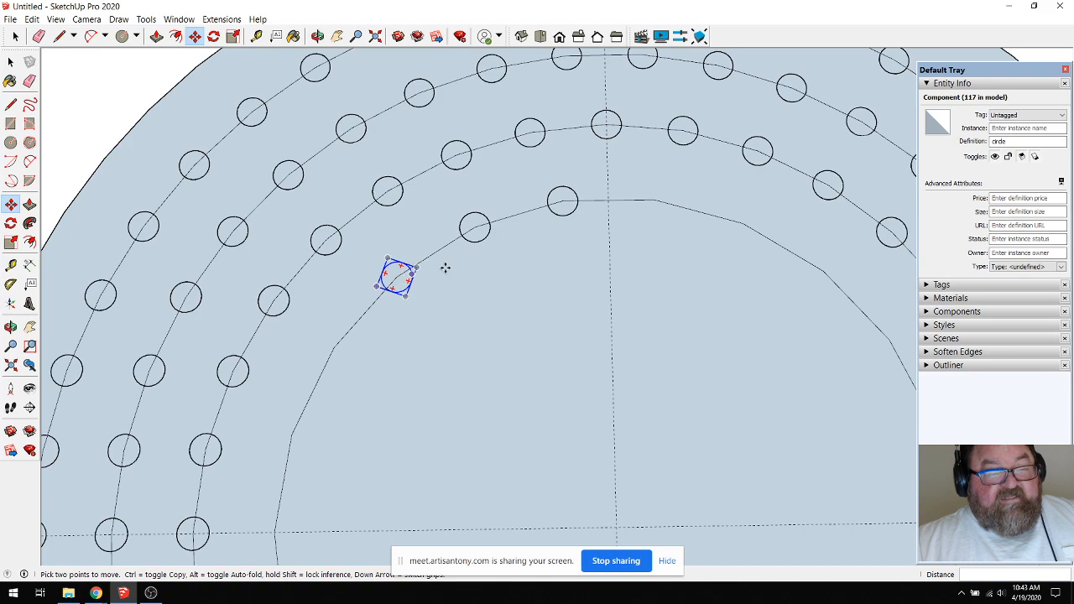
pyautogui.hotkey('ctrl', 'z')
pyautogui.hotkey('ctrl', 'z')
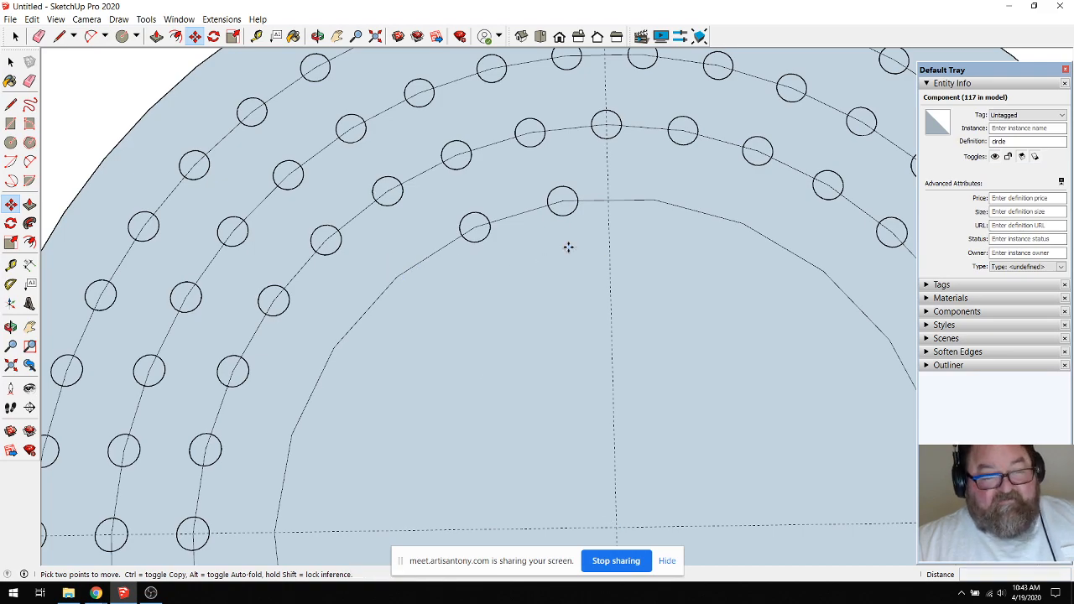
# Rotate-copy the remaining innermost peg about the pad's centre to the adjacent vertex away from the vertical guide and repeat it 21 times.
pyautogui.scroll(-2, 495, 148)
pyautogui.click(15, 36)
pyautogui.click(548, 186)
pyautogui.scroll(-1, 549, 186)
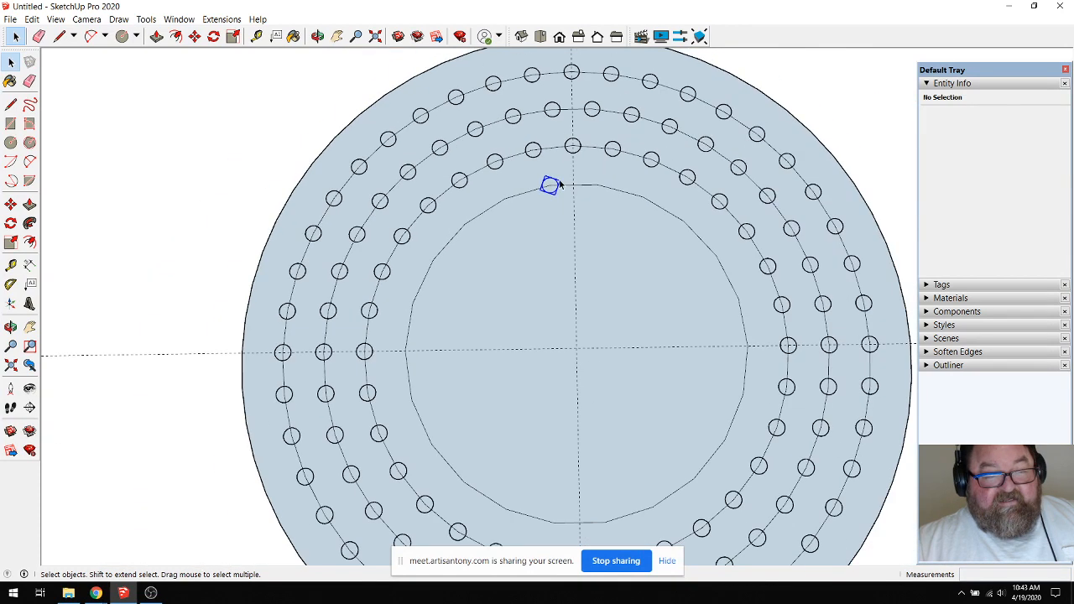
pyautogui.scroll(1, 558, 290)
pyautogui.click(214, 37)
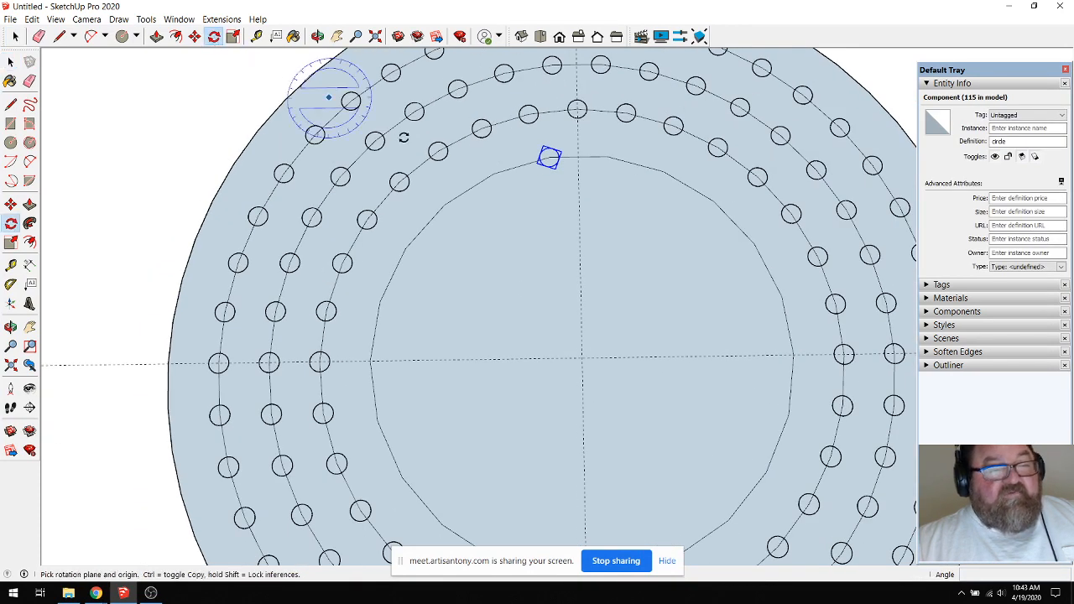
pyautogui.scroll(1, 551, 156)
pyautogui.moveTo(583, 358); pyautogui.dragTo(548, 154)
pyautogui.scroll(1, 548, 153)
pyautogui.click(558, 165)
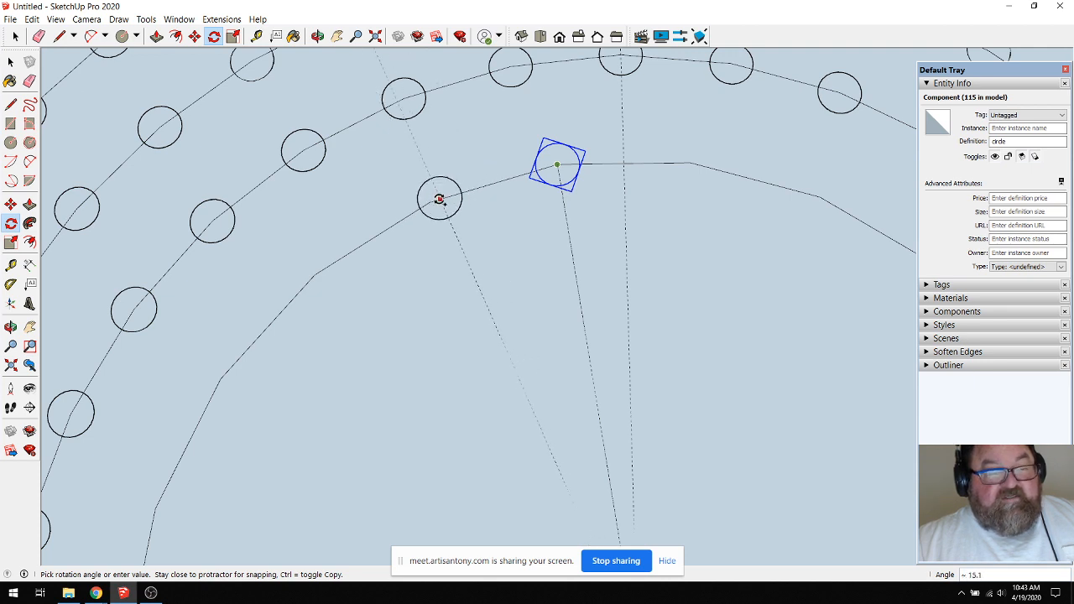
pyautogui.click(426, 202)
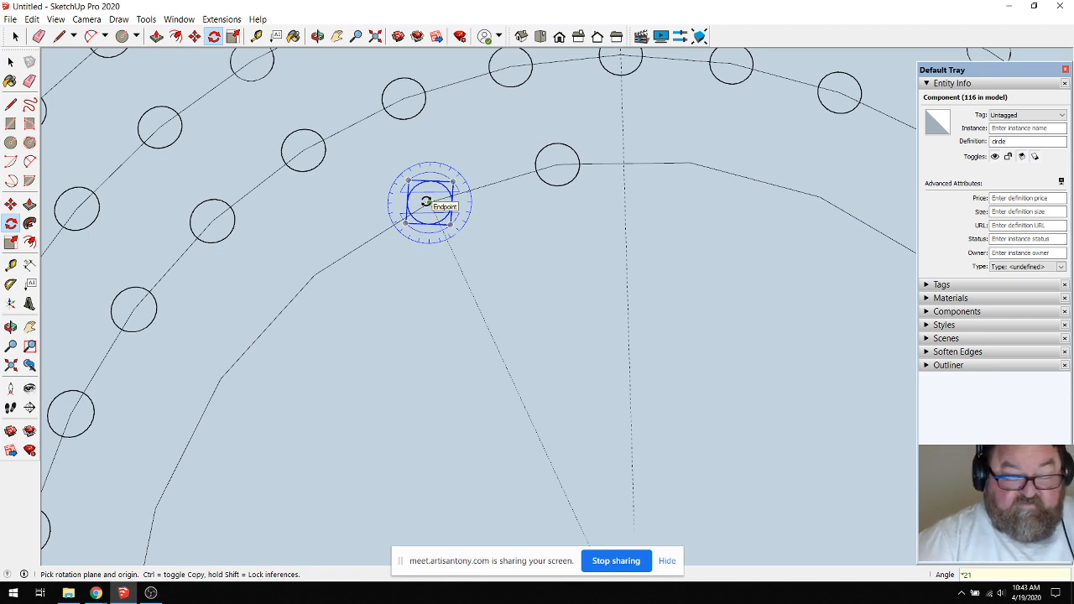
pyautogui.press('Return')
pyautogui.scroll(-6, 426, 202)
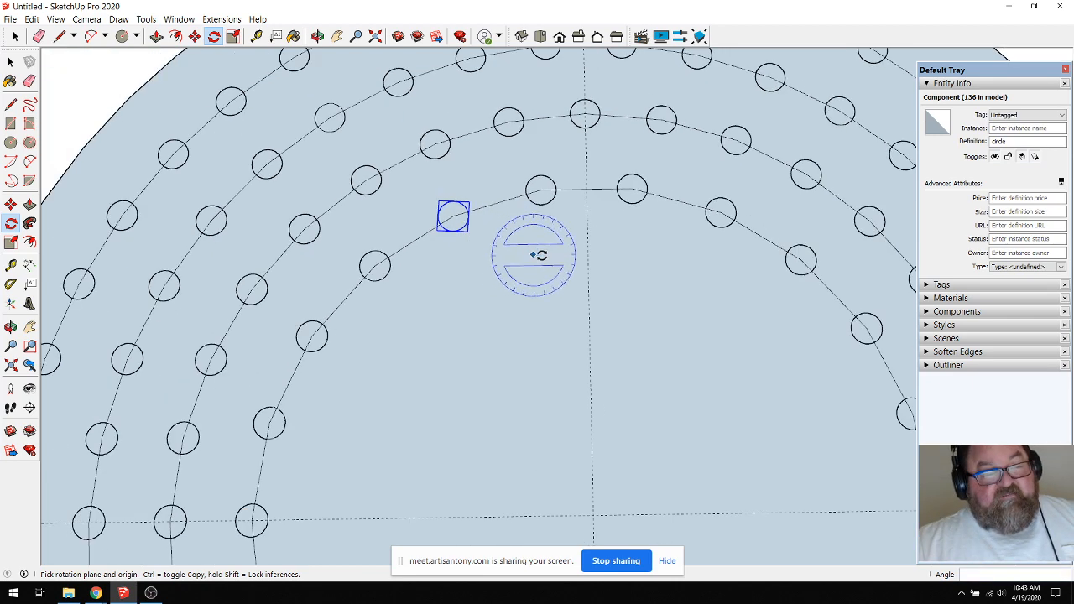
pyautogui.click(10, 39)
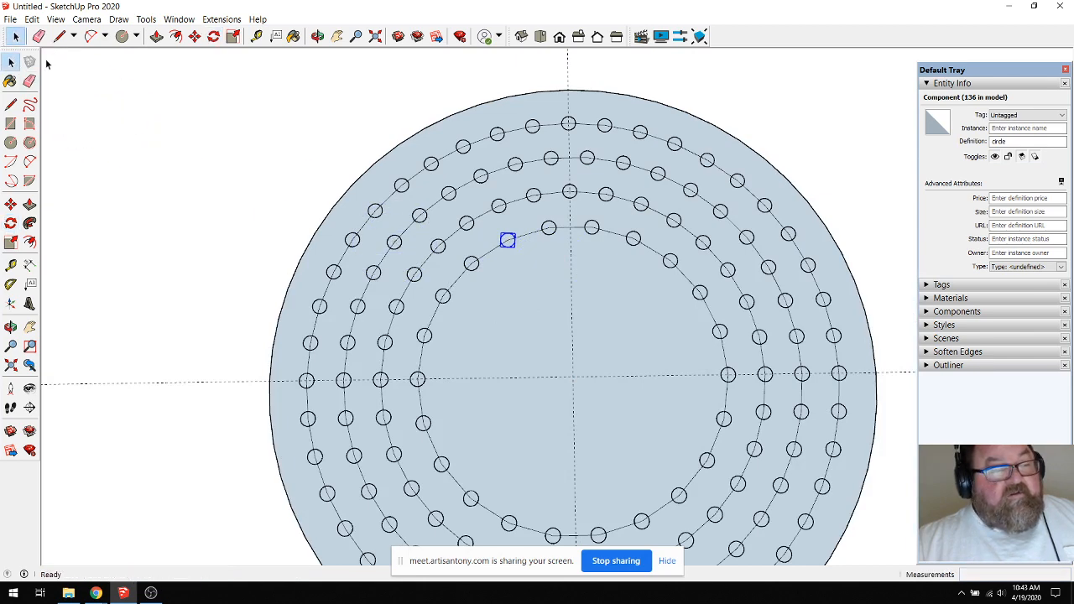
pyautogui.click(235, 168)
# Copy the whole pad with its pegs and guide circles about 9 5/16" away, beside the original on the side away from the reference photo.
pyautogui.scroll(-3, 549, 290)
pyautogui.scroll(2, 566, 321)
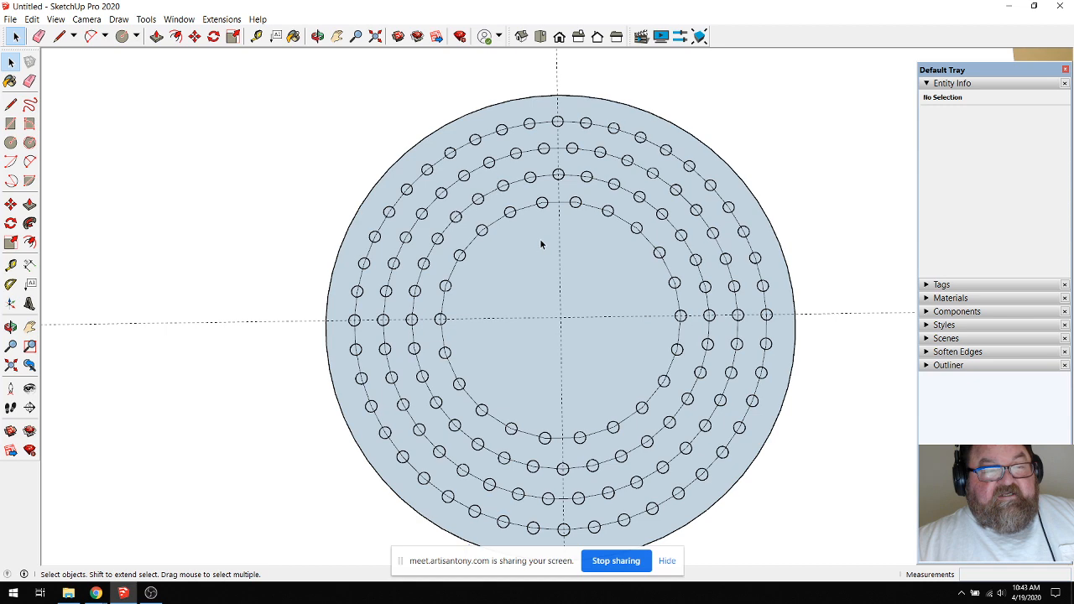
pyautogui.scroll(3, 547, 115)
pyautogui.scroll(-2, 570, 109)
pyautogui.scroll(-2, 551, 139)
pyautogui.moveTo(388, 99); pyautogui.dragTo(774, 453)
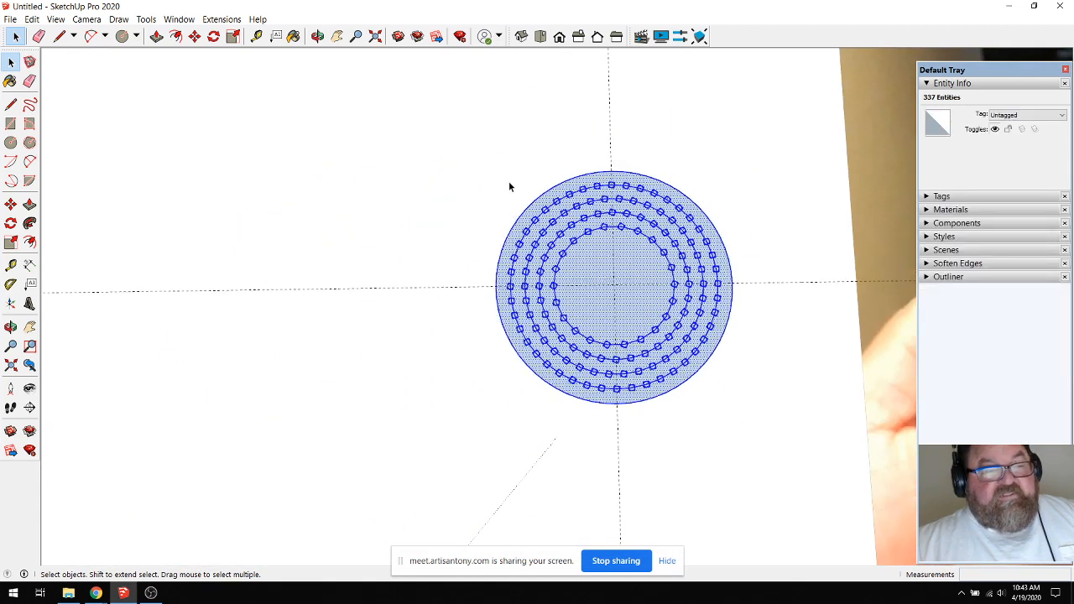
pyautogui.click(193, 36)
pyautogui.press('ctrl')
pyautogui.click(510, 125)
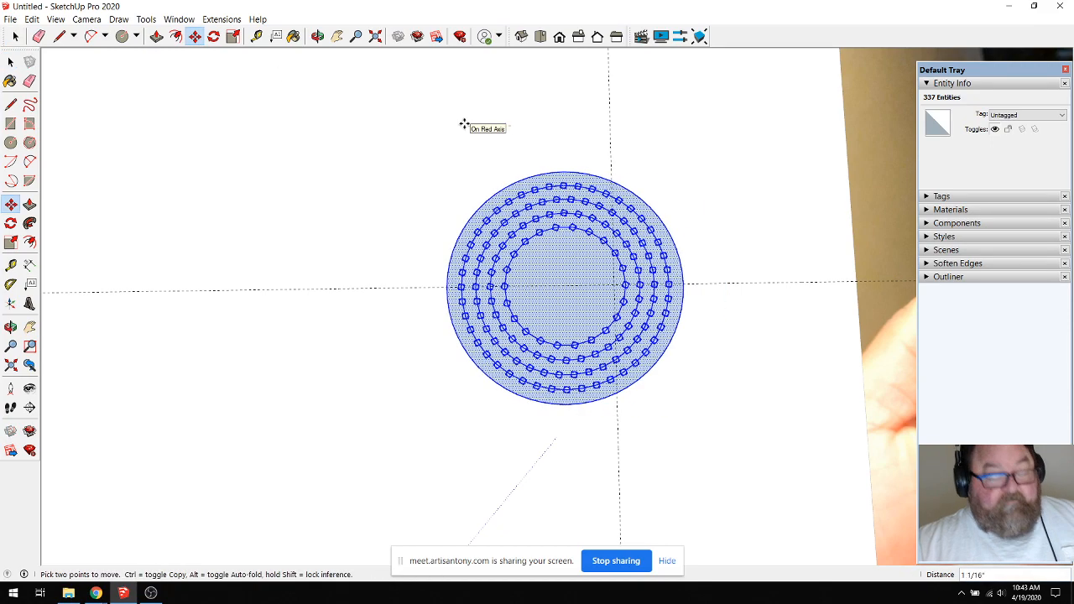
pyautogui.click(93, 131)
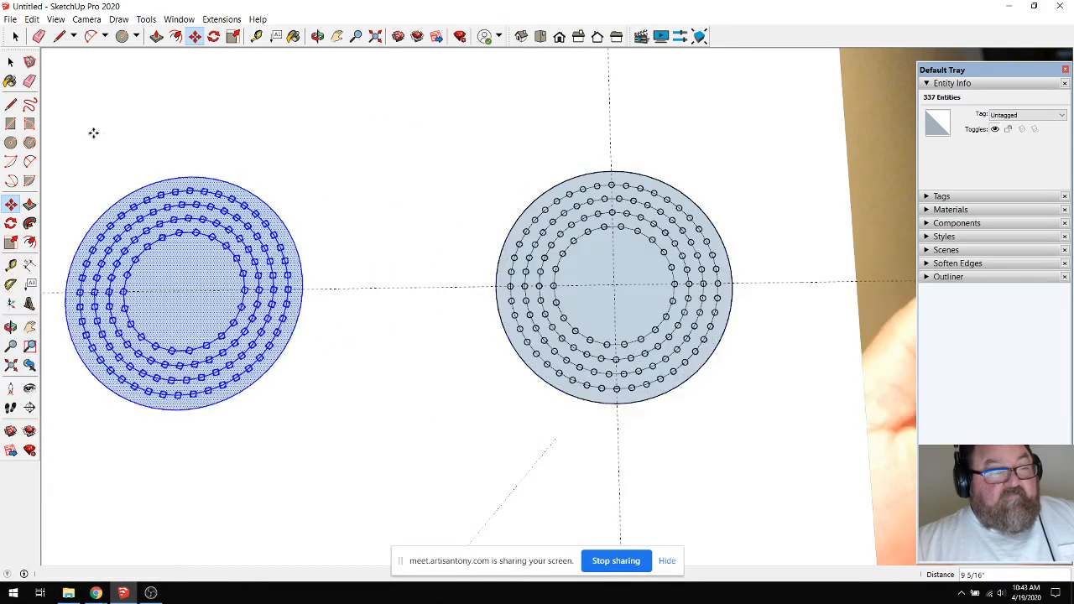
# Open a peg component in the original pad's outer row, extrude its circular face up 1/4" with Push/Pull, and close the component.
pyautogui.scroll(6, 576, 134)
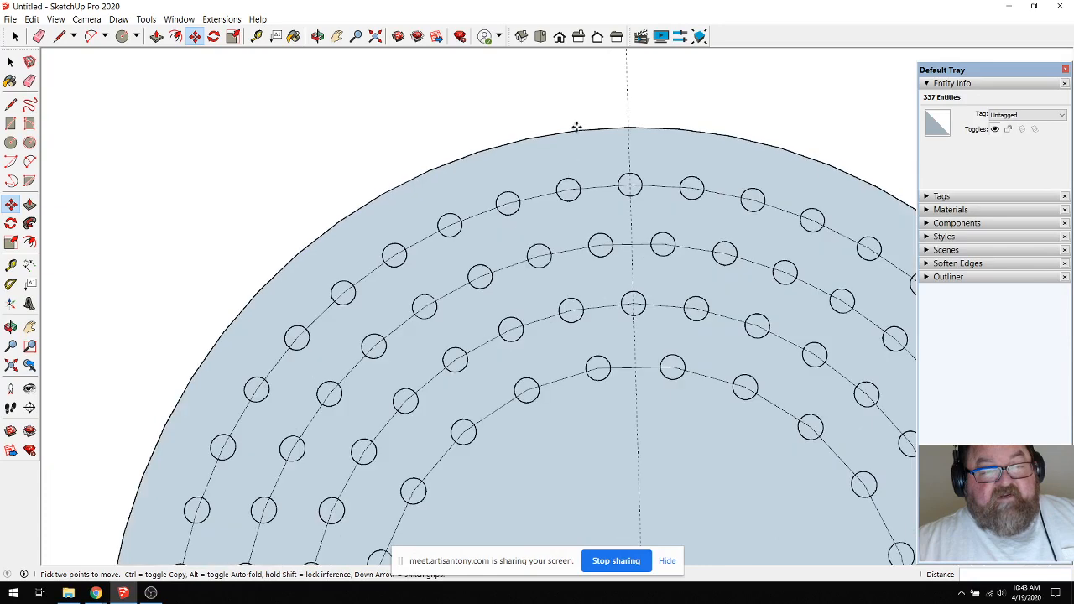
pyautogui.click(317, 36)
pyautogui.moveTo(559, 242); pyautogui.dragTo(576, 211)
pyautogui.click(15, 38)
pyautogui.click(558, 243)
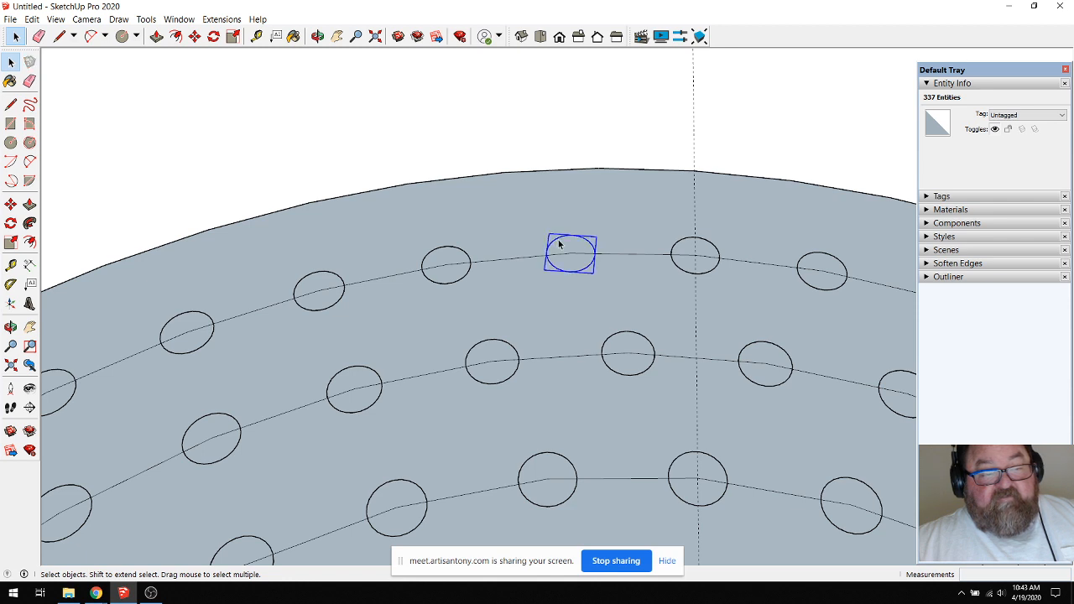
pyautogui.doubleClick(559, 243)
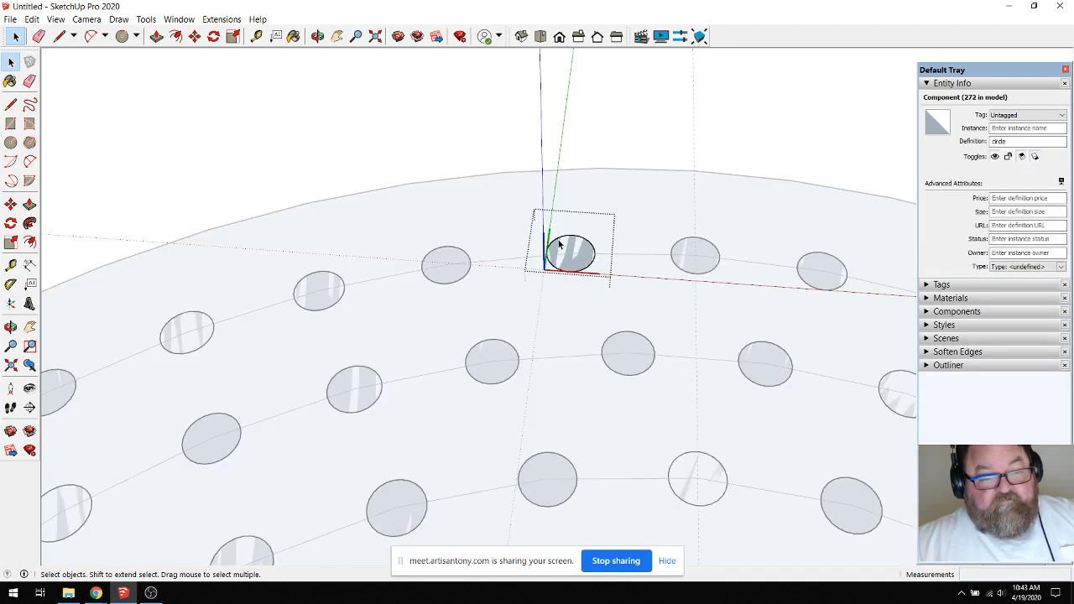
pyautogui.click(156, 36)
pyautogui.moveTo(578, 250); pyautogui.dragTo(578, 238)
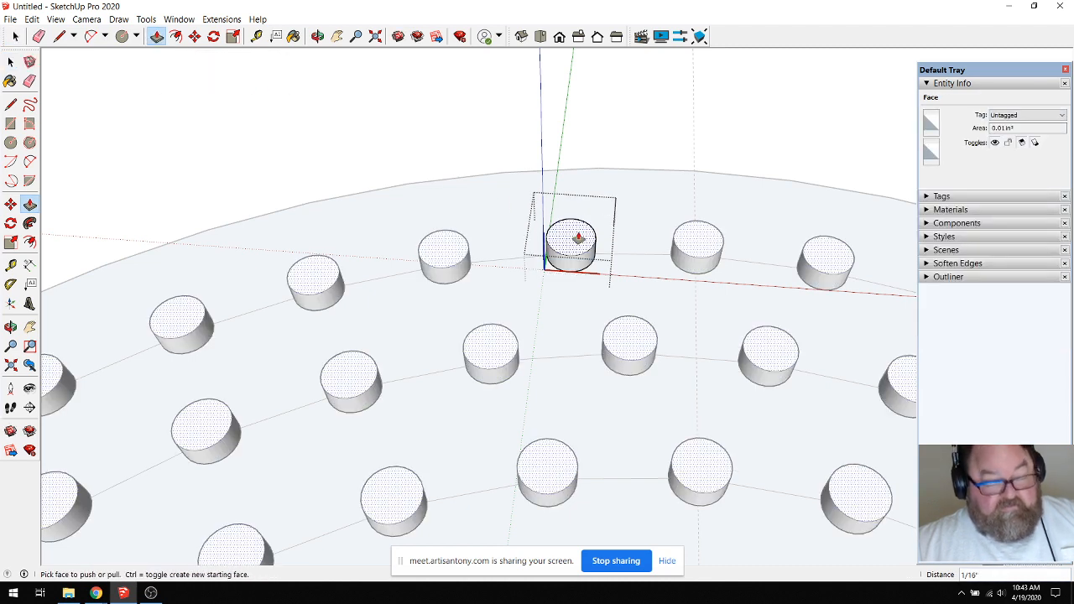
pyautogui.press('Return')
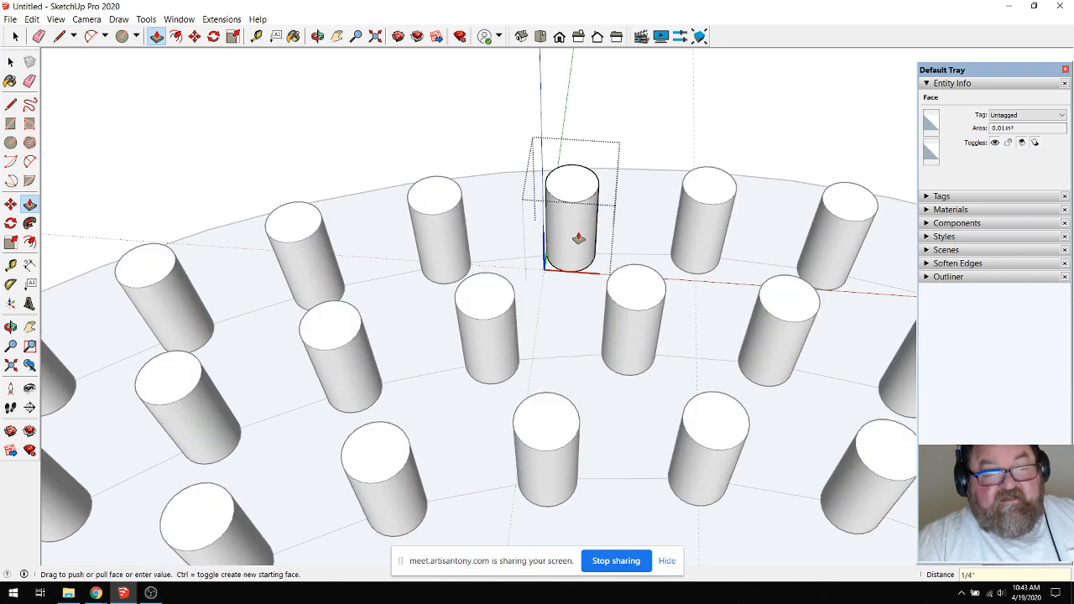
pyautogui.scroll(-7, 572, 322)
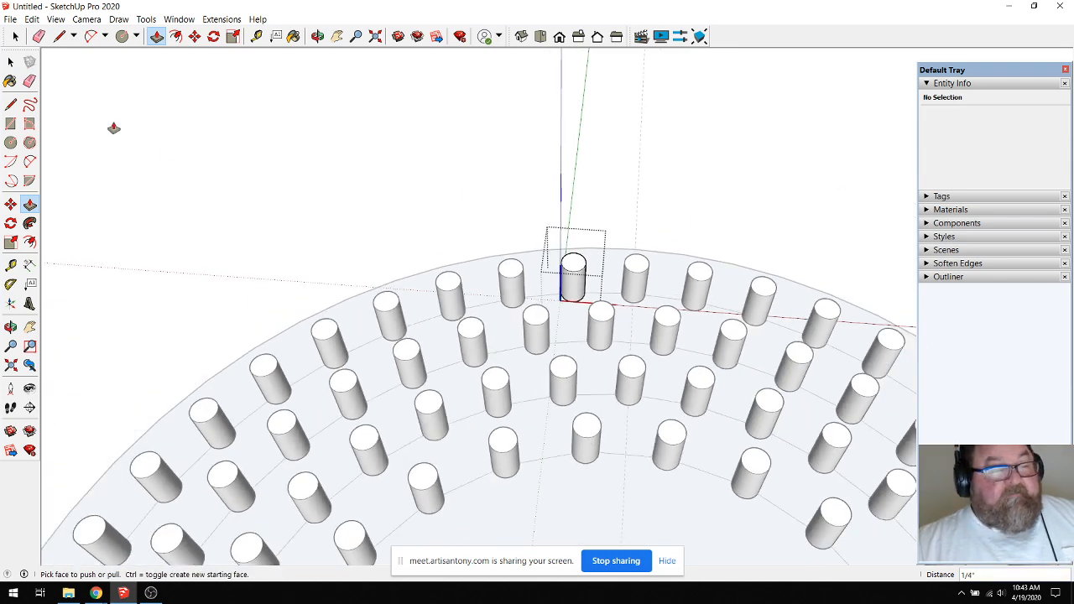
pyautogui.click(18, 37)
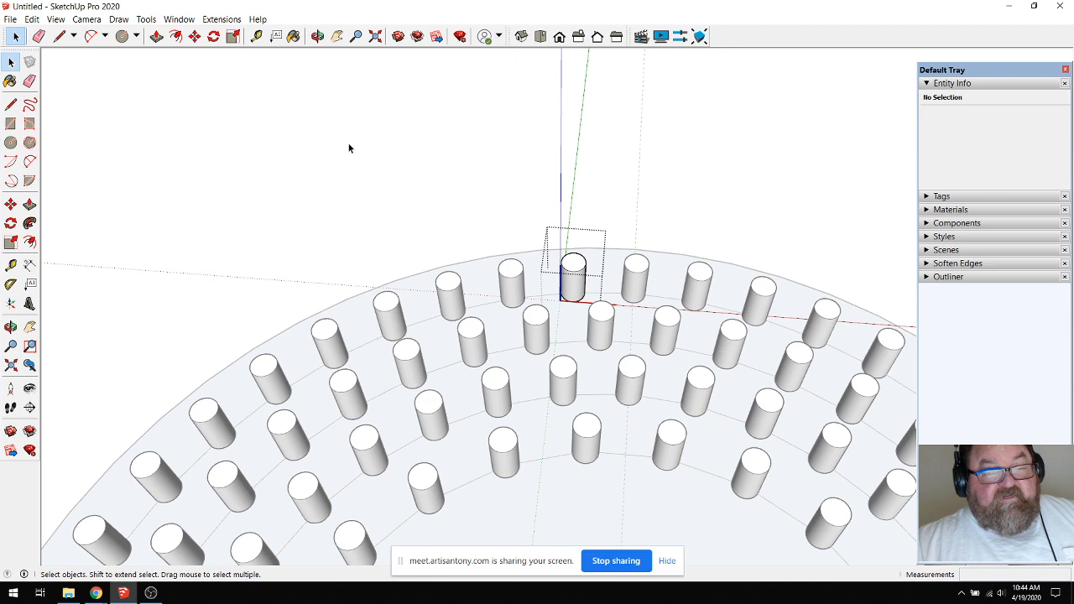
pyautogui.click(393, 234)
# Examine the raised pegs across the original pad up close and from a higher viewpoint.
pyautogui.scroll(3, 551, 346)
pyautogui.scroll(1, 591, 243)
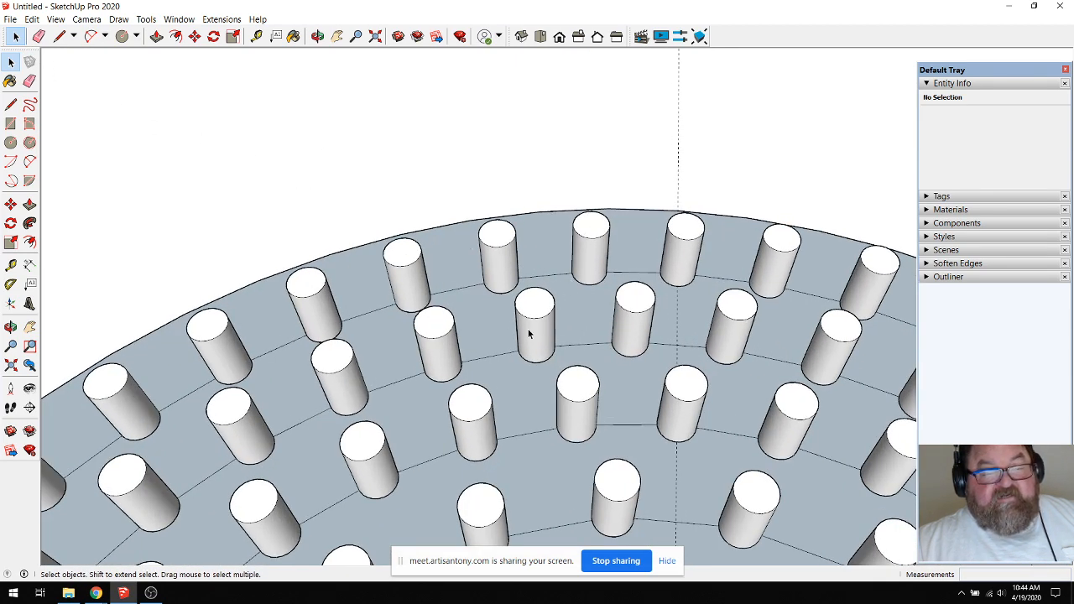
pyautogui.scroll(-8, 496, 235)
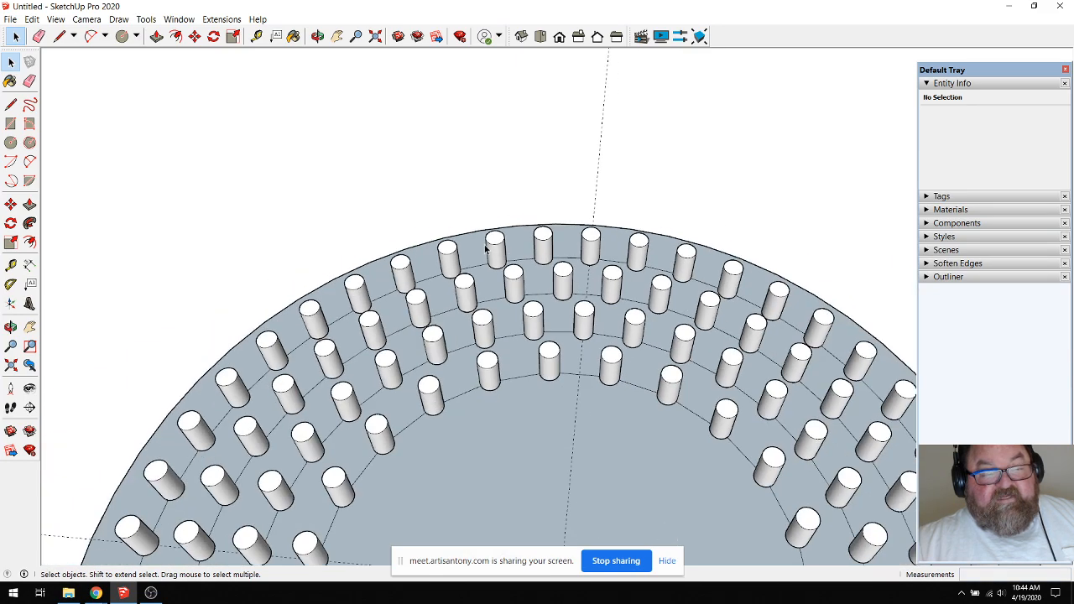
pyautogui.click(318, 36)
pyautogui.moveTo(529, 276); pyautogui.dragTo(585, 371)
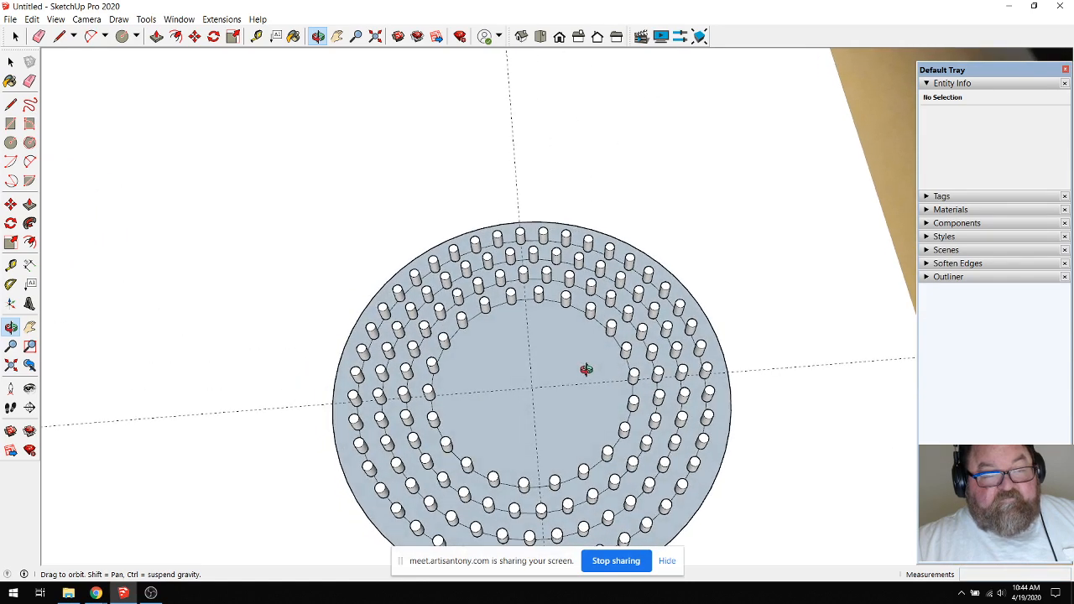
pyautogui.scroll(5, 548, 343)
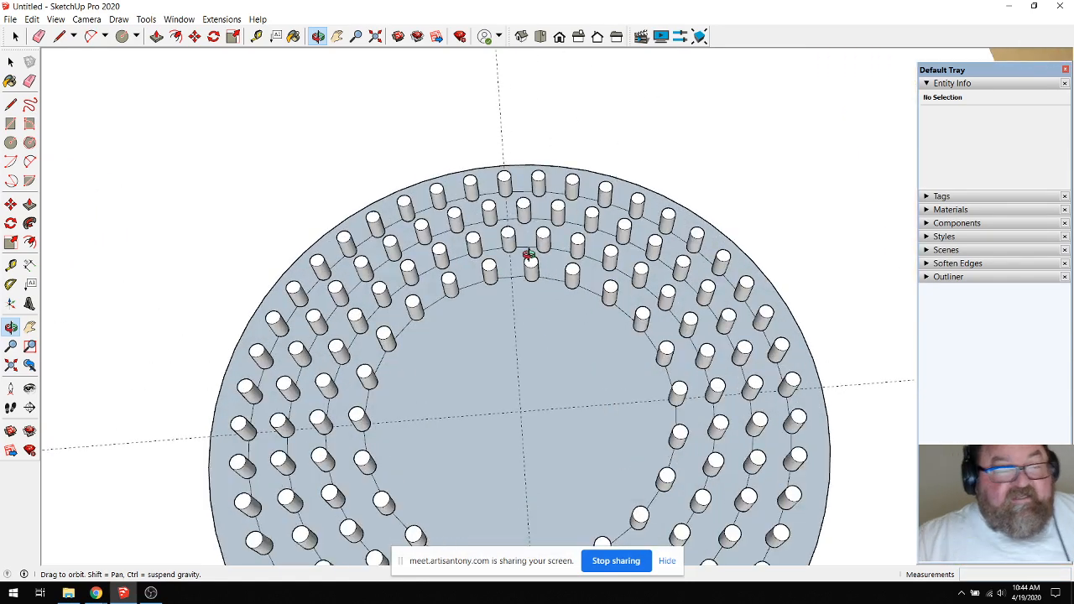
# Inspect the staggering of the original pad's peg rows from overhead, both up close and across the whole pad.
pyautogui.scroll(-5, 498, 262)
pyautogui.moveTo(556, 318); pyautogui.dragTo(548, 342)
pyautogui.scroll(4, 518, 222)
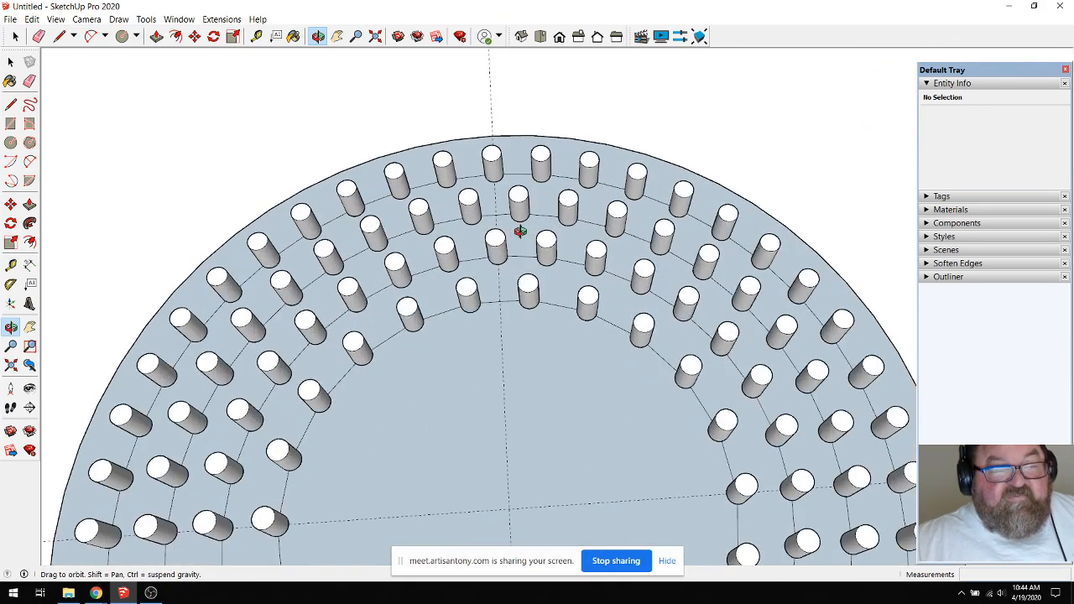
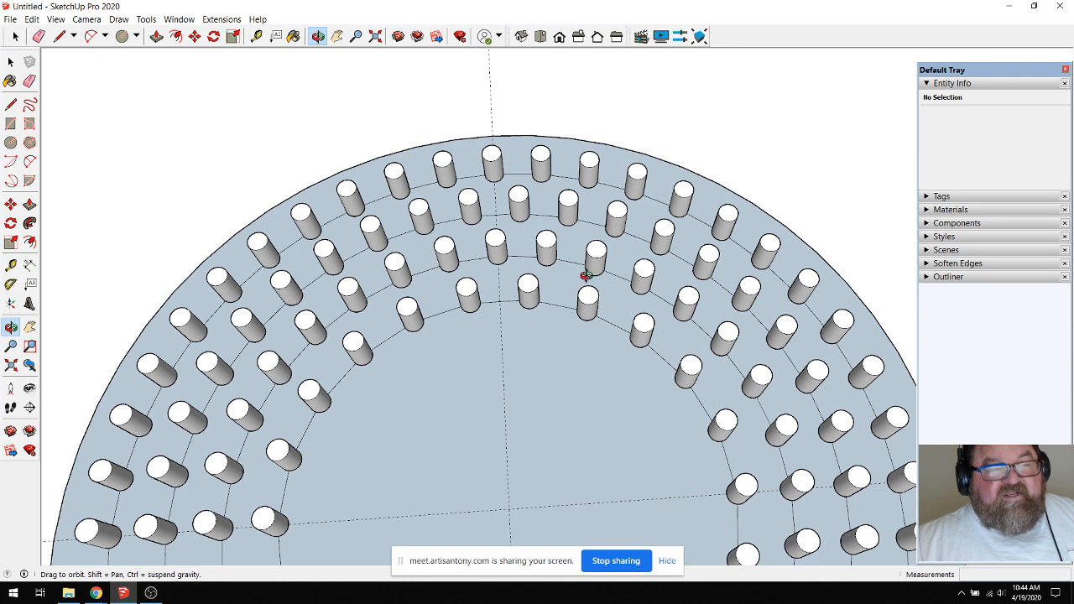
pyautogui.scroll(-5, 521, 193)
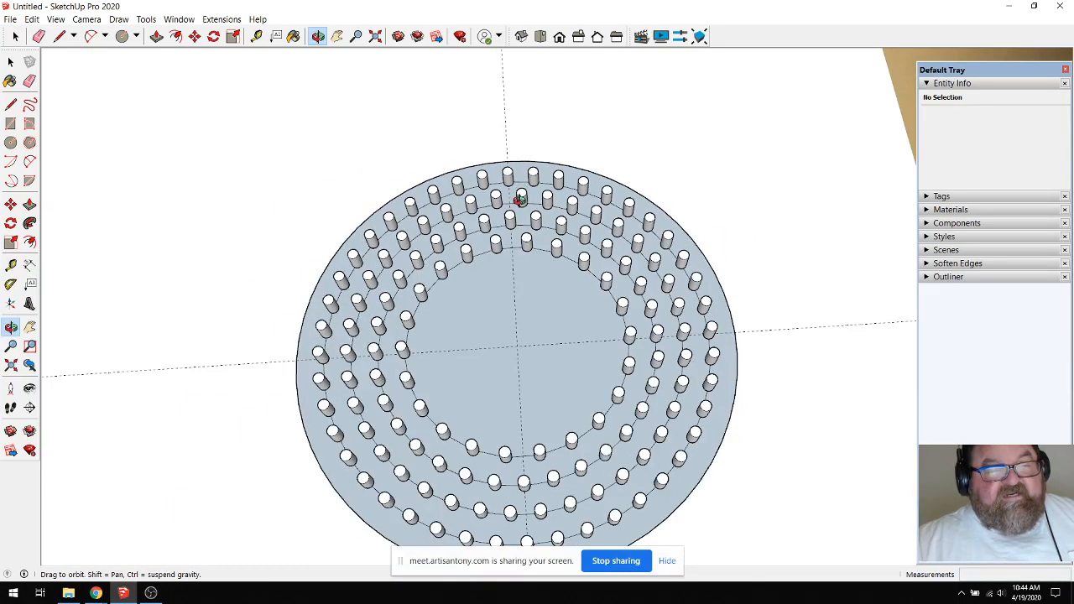
pyautogui.scroll(-3, 520, 199)
pyautogui.scroll(5, 520, 352)
pyautogui.scroll(-2, 494, 285)
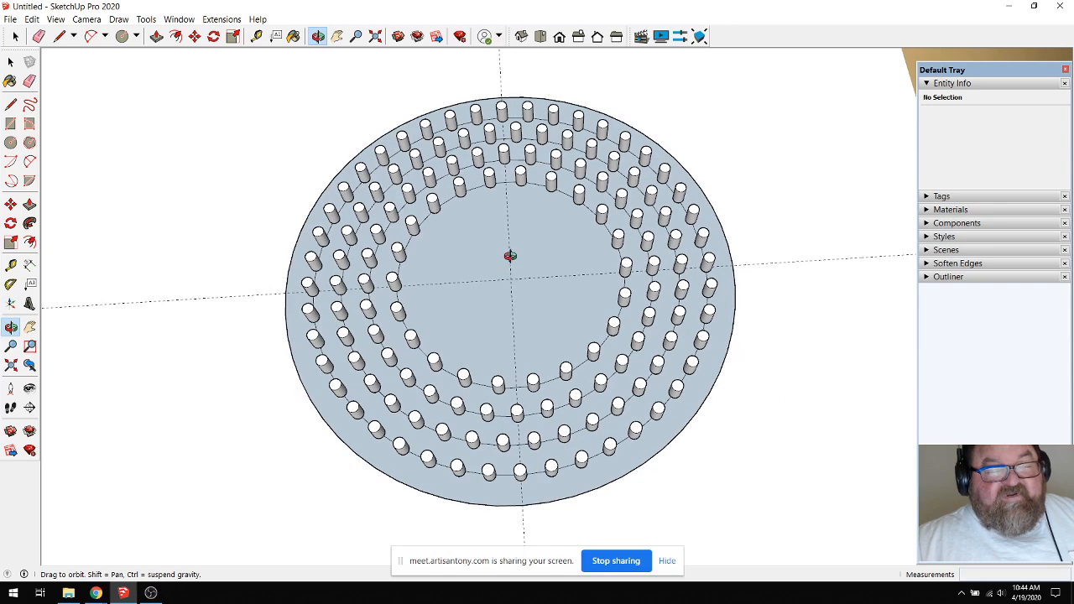
pyautogui.moveTo(525, 268); pyautogui.dragTo(519, 296)
pyautogui.scroll(2, 499, 245)
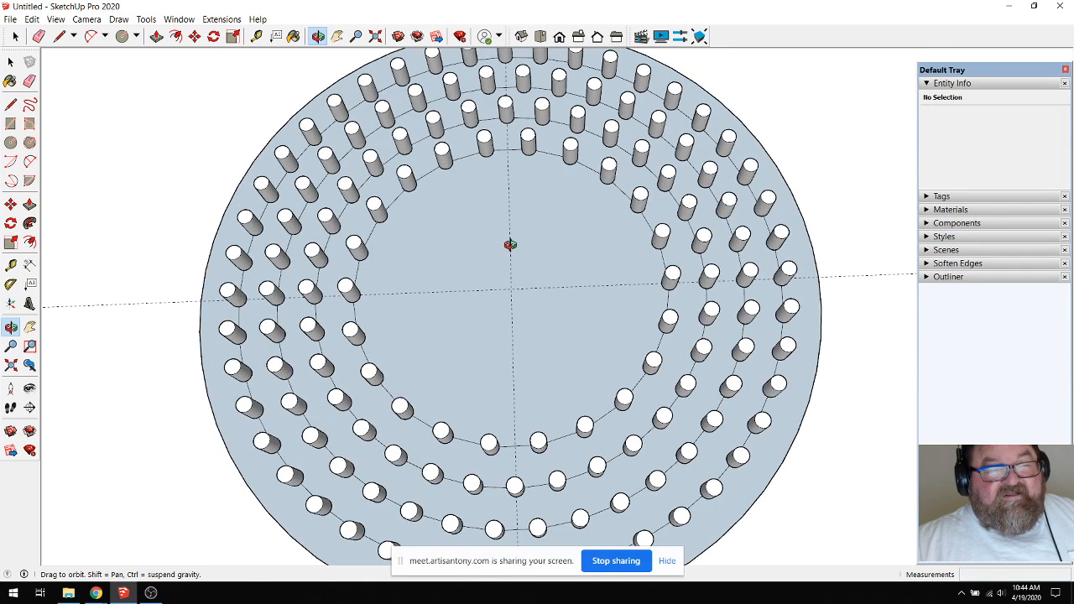
pyautogui.scroll(-2, 514, 283)
pyautogui.scroll(2, 502, 244)
pyautogui.moveTo(503, 244); pyautogui.dragTo(548, 278)
pyautogui.moveTo(516, 310); pyautogui.dragTo(545, 361)
pyautogui.scroll(-5, 545, 361)
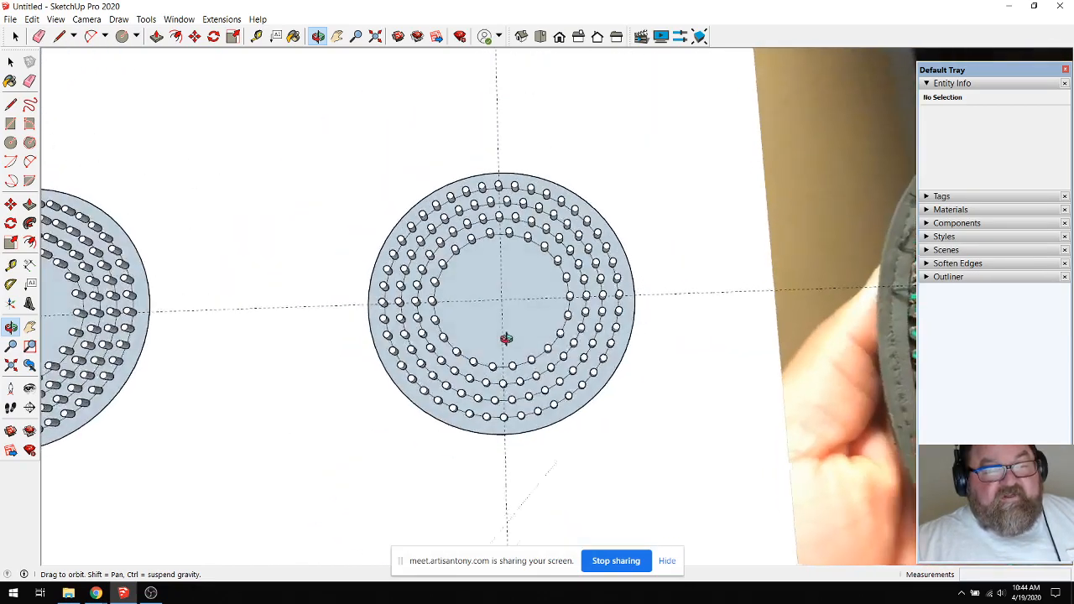
# Compare the round pad's overall shape and peg layout with the oval pad in the reference photo.
pyautogui.click(15, 36)
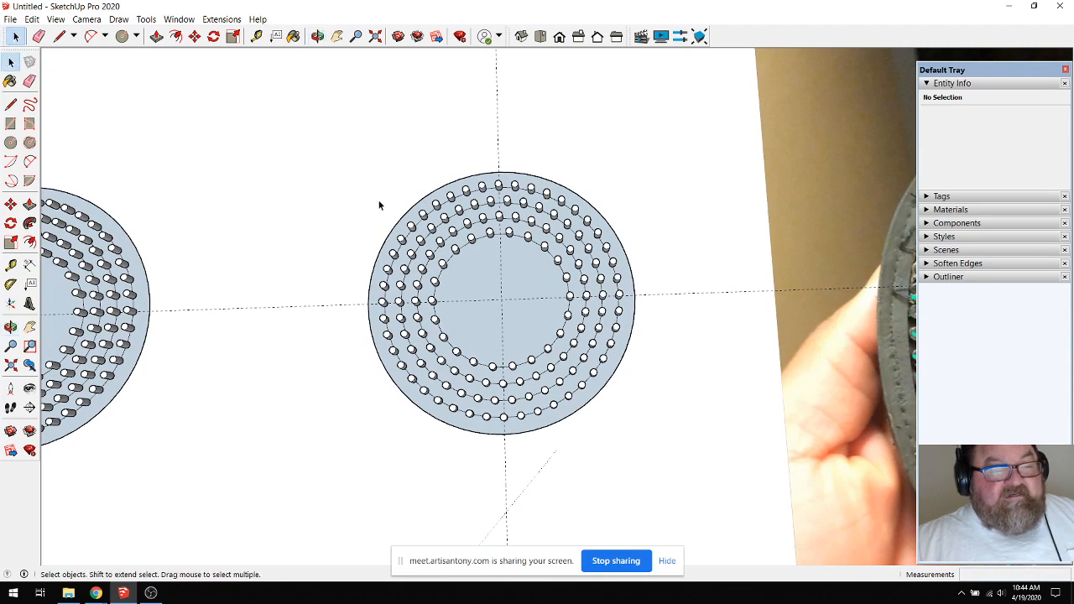
pyautogui.moveTo(352, 160); pyautogui.dragTo(442, 240)
pyautogui.click(355, 166)
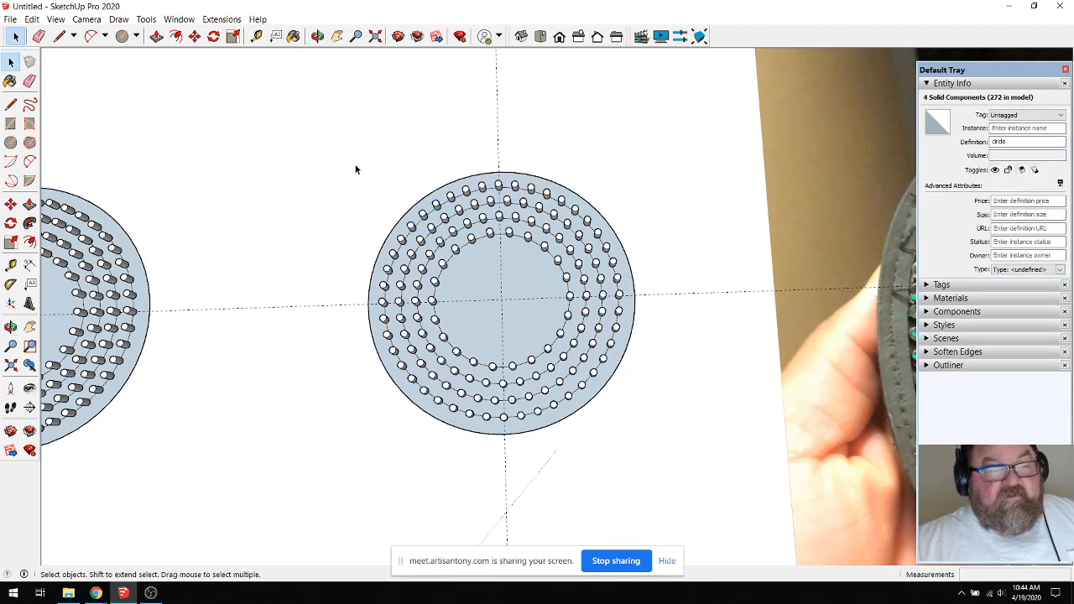
pyautogui.scroll(2, 428, 155)
pyautogui.scroll(-2, 440, 269)
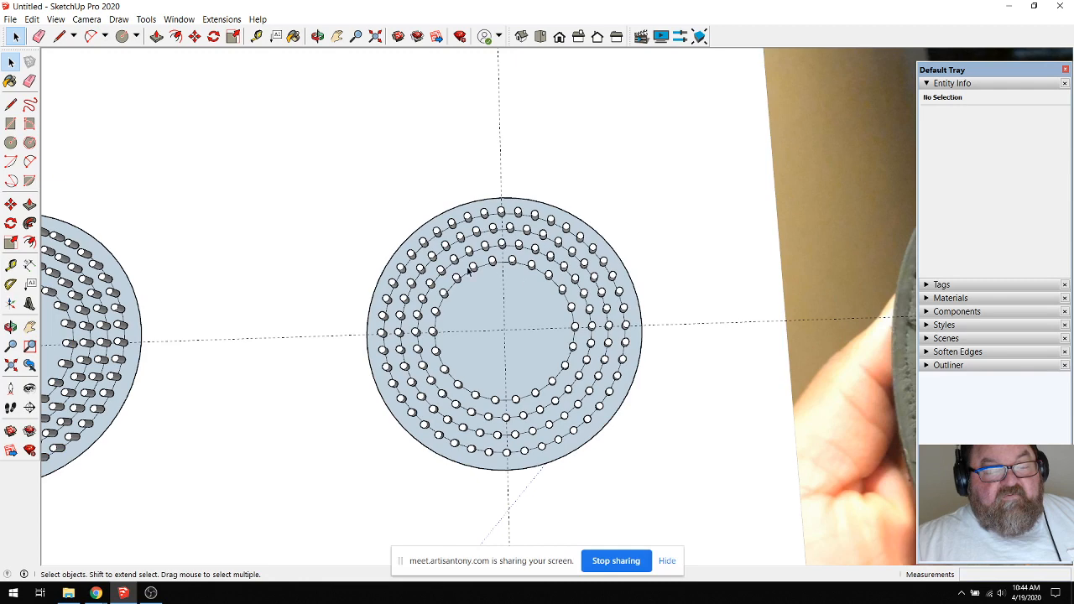
pyautogui.scroll(3, 474, 229)
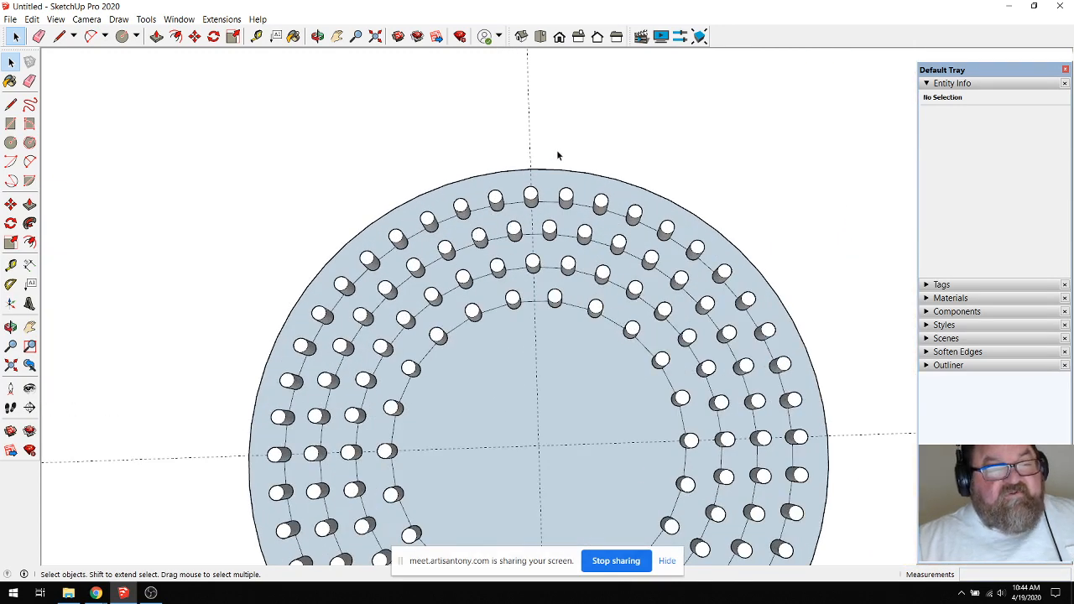
pyautogui.scroll(-3, 520, 164)
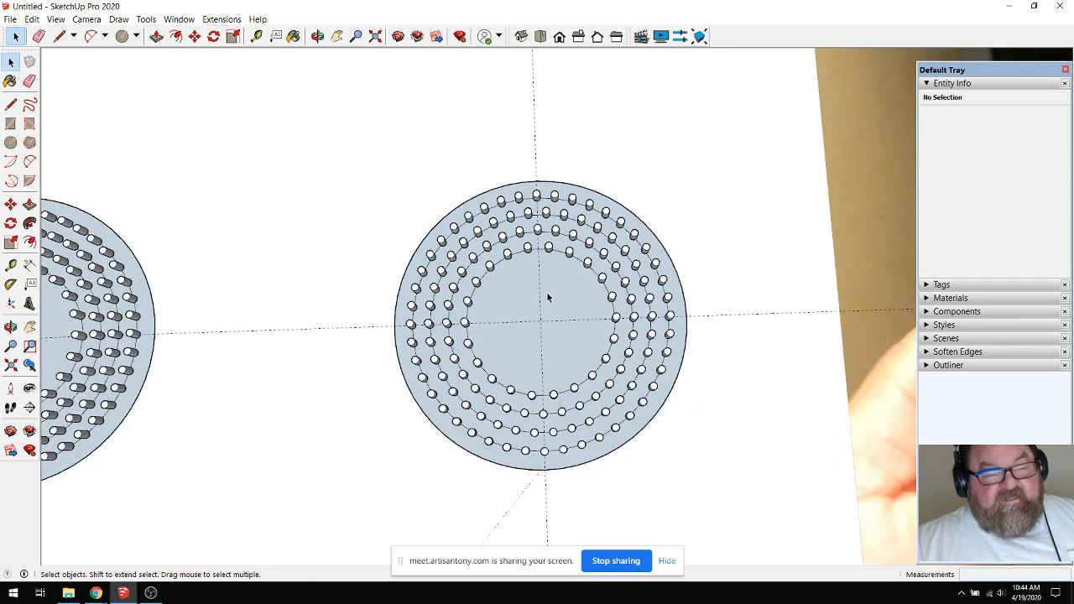
pyautogui.scroll(-1, 547, 294)
pyautogui.scroll(3, 545, 293)
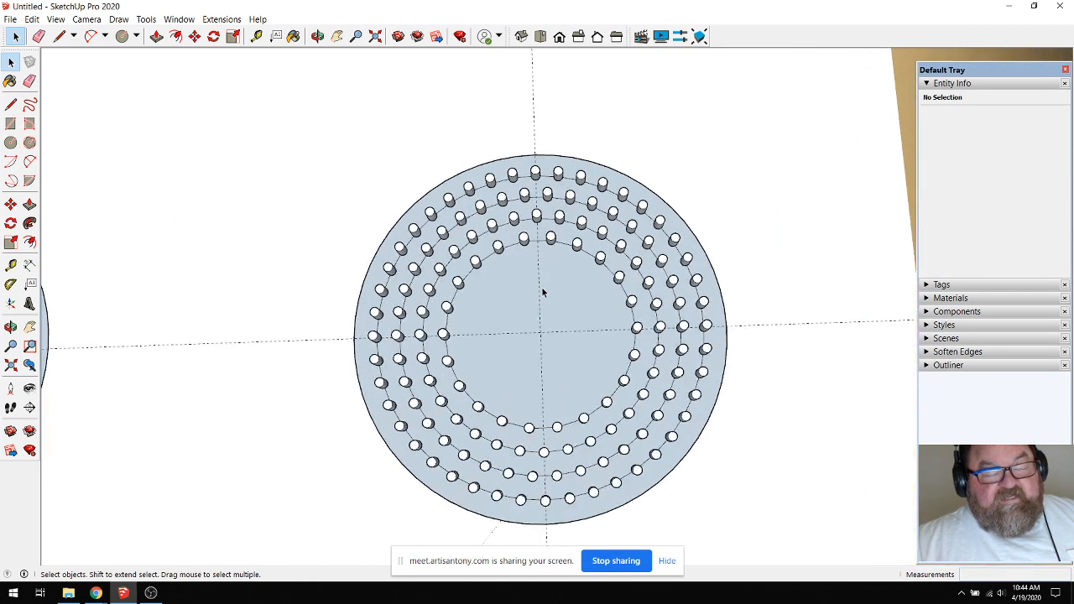
pyautogui.scroll(-2, 543, 291)
pyautogui.scroll(1, 541, 292)
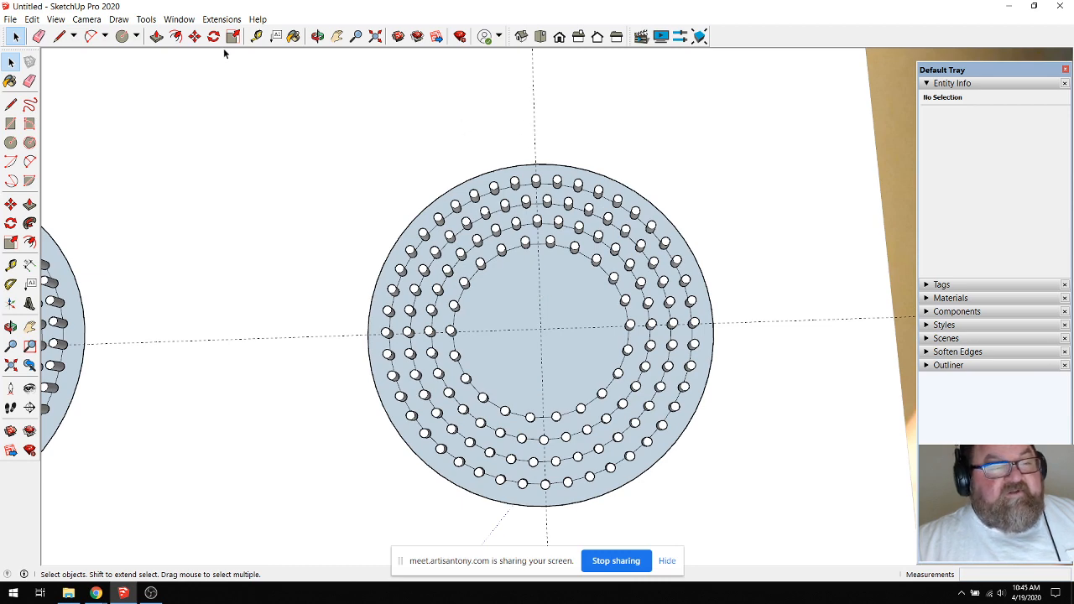
pyautogui.scroll(-3, 493, 272)
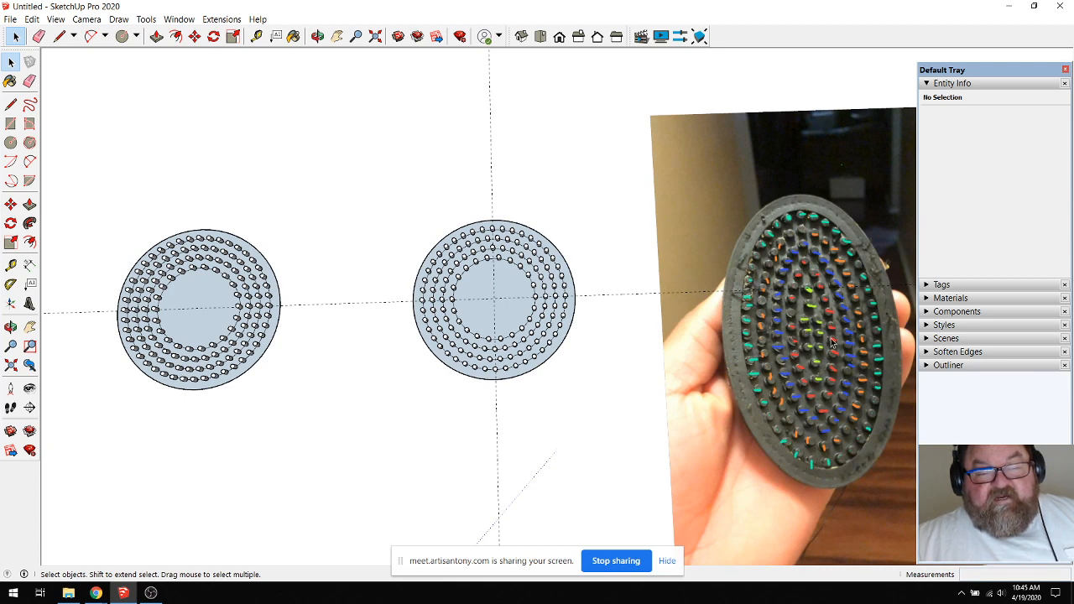
pyautogui.scroll(2, 427, 243)
pyautogui.scroll(4, 474, 324)
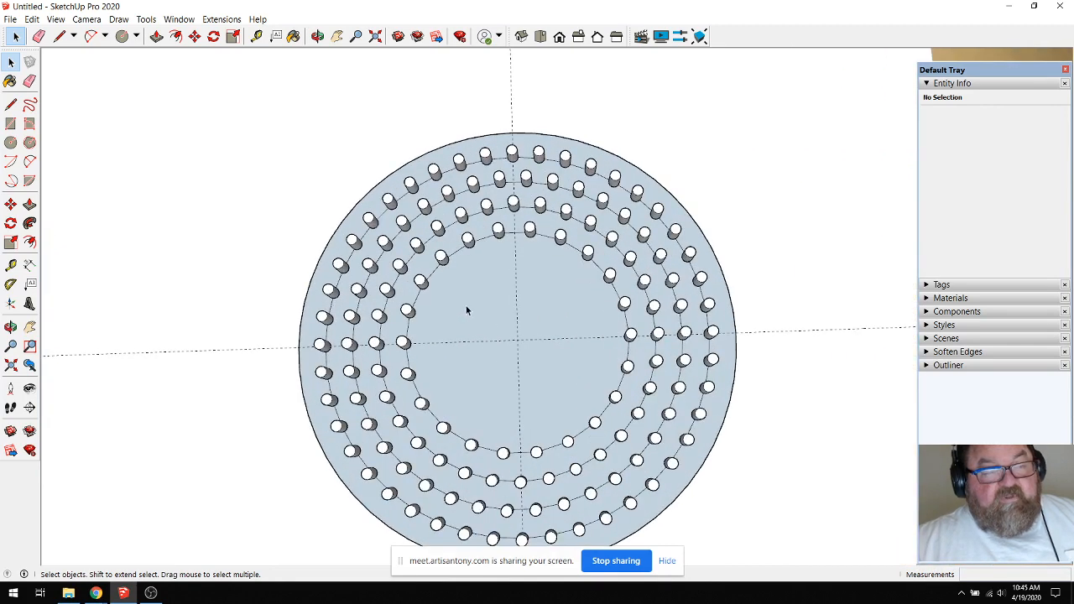
# Place two parallel Tape Measure guides on the original pad, 1 9/16" to either side of its vertical centre guide.
pyautogui.click(255, 36)
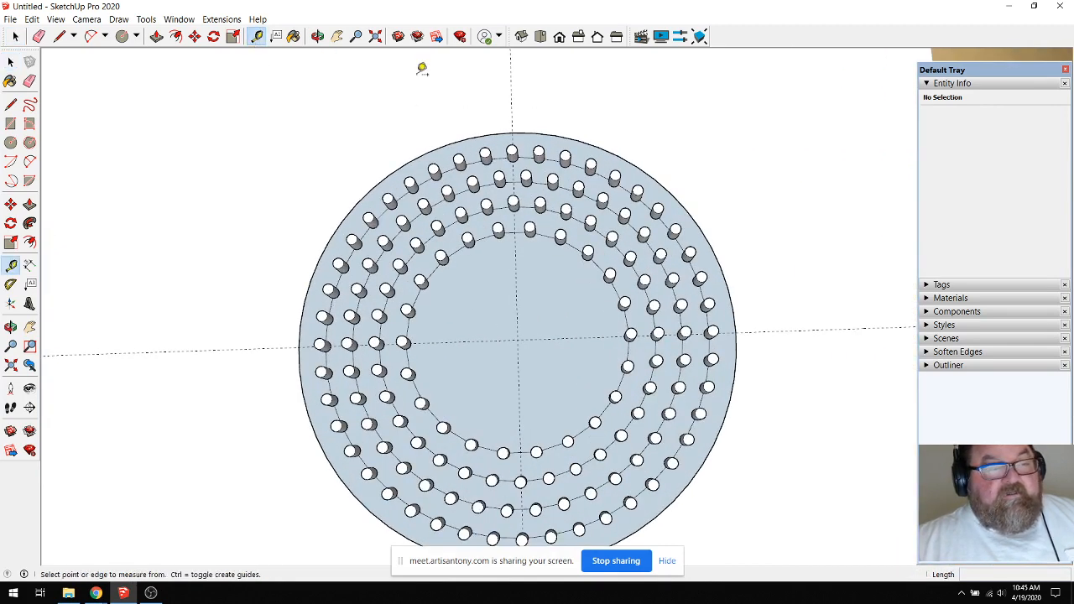
pyautogui.click(511, 106)
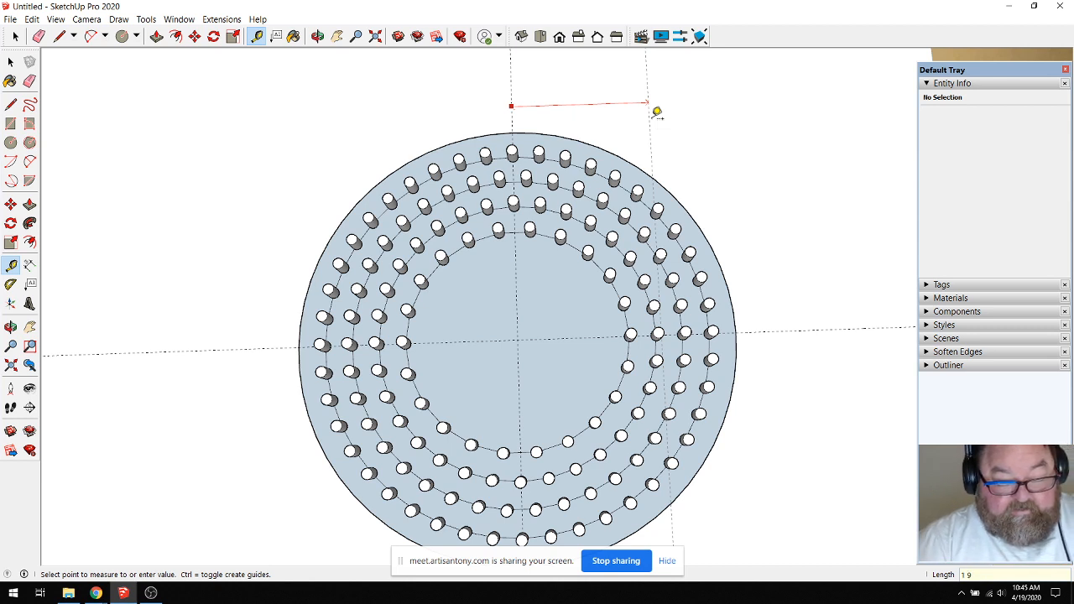
pyautogui.click(651, 108)
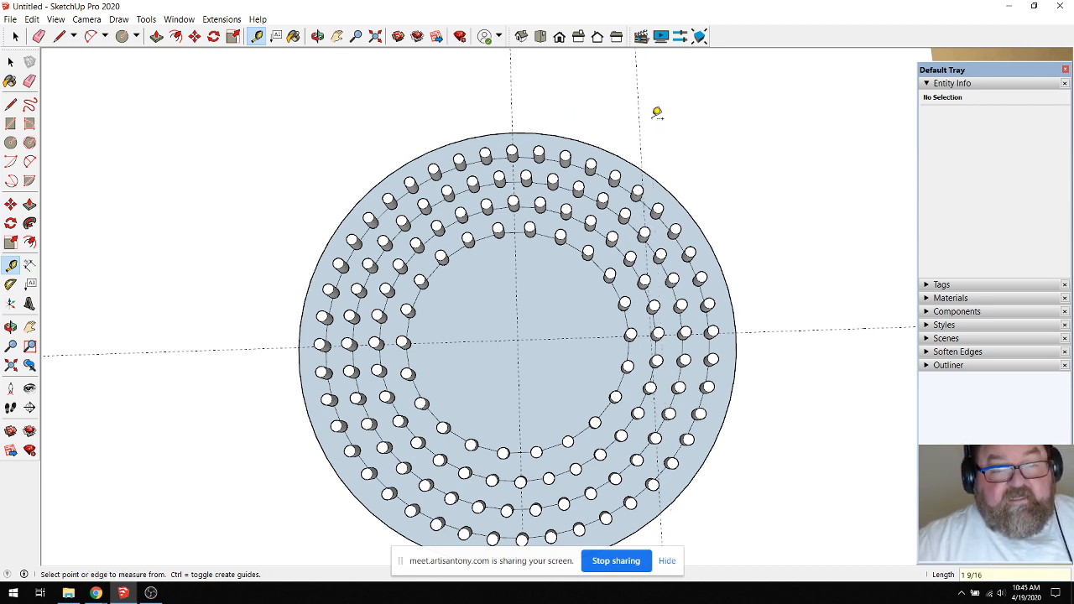
pyautogui.click(511, 108)
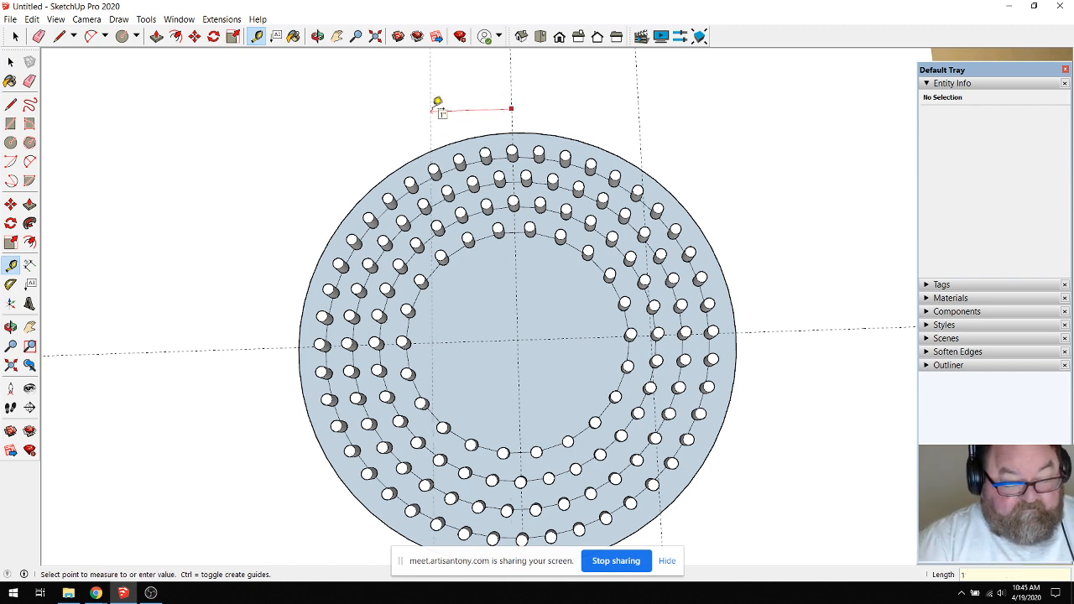
pyautogui.write('1 9/16')
pyautogui.press('Return')
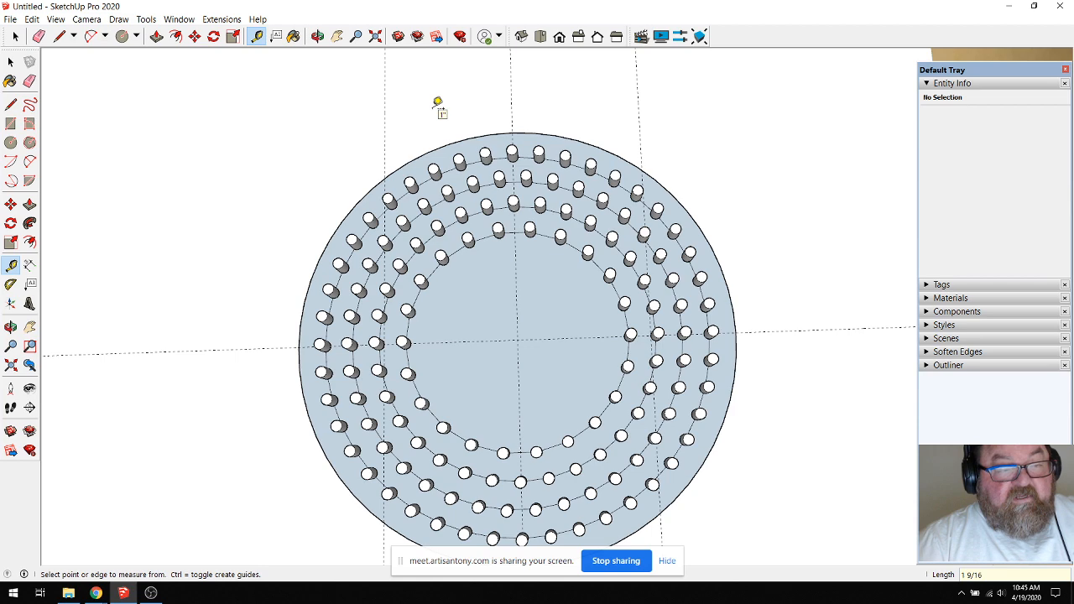
# Select the whole original pad with its pegs and guide circles and make it a group.
pyautogui.scroll(-3, 491, 126)
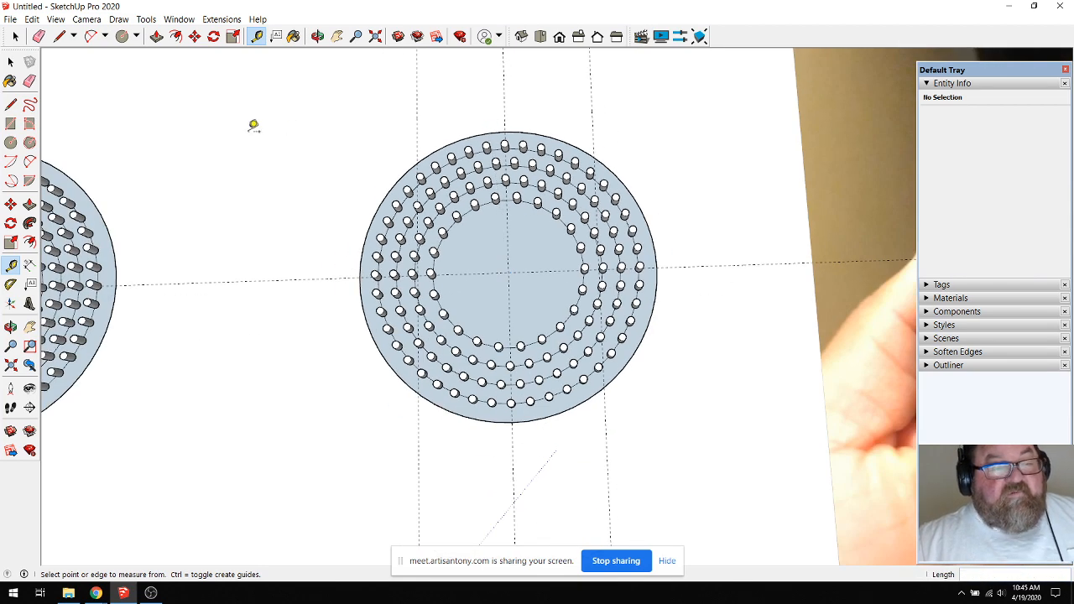
pyautogui.click(16, 37)
pyautogui.scroll(-1, 412, 250)
pyautogui.moveTo(343, 143); pyautogui.dragTo(669, 433)
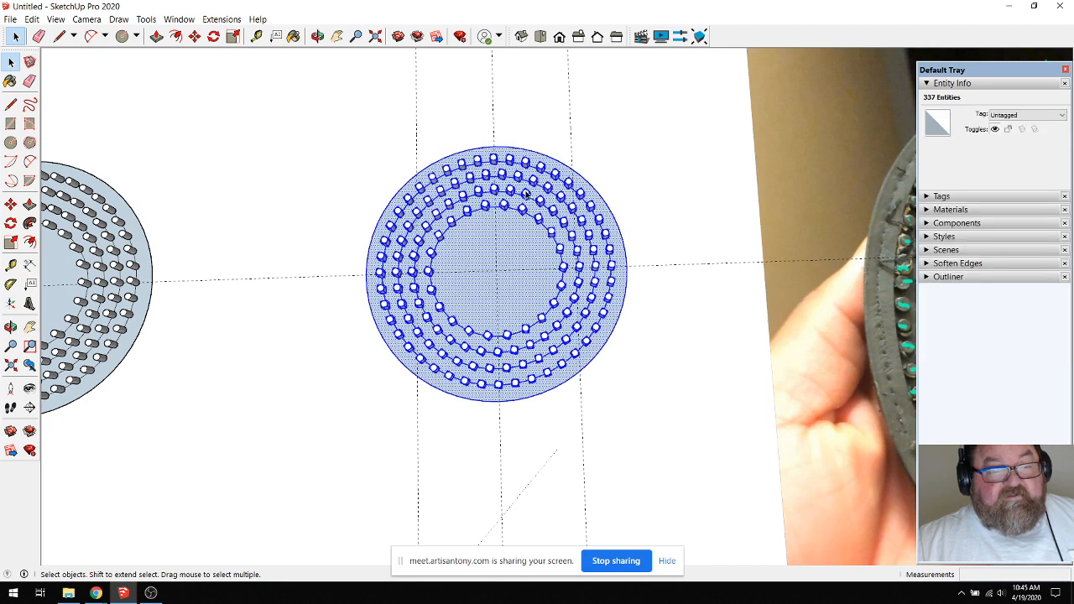
pyautogui.rightClick(525, 194)
pyautogui.click(541, 300)
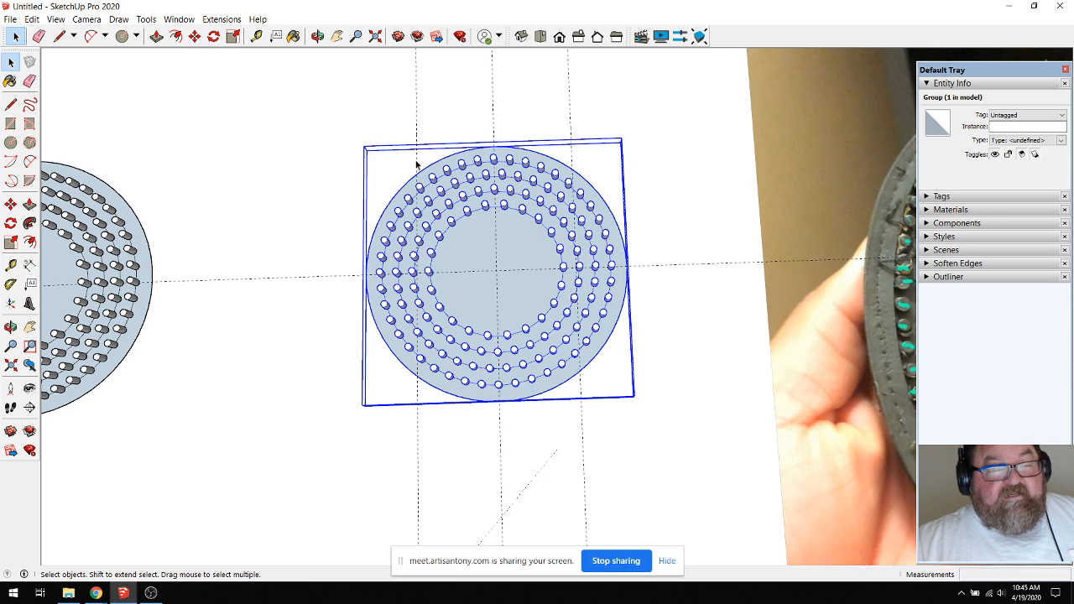
# Scale one side of the grouped pad inward along the red axis until its edge meets the nearest parallel guide.
pyautogui.scroll(2, 482, 194)
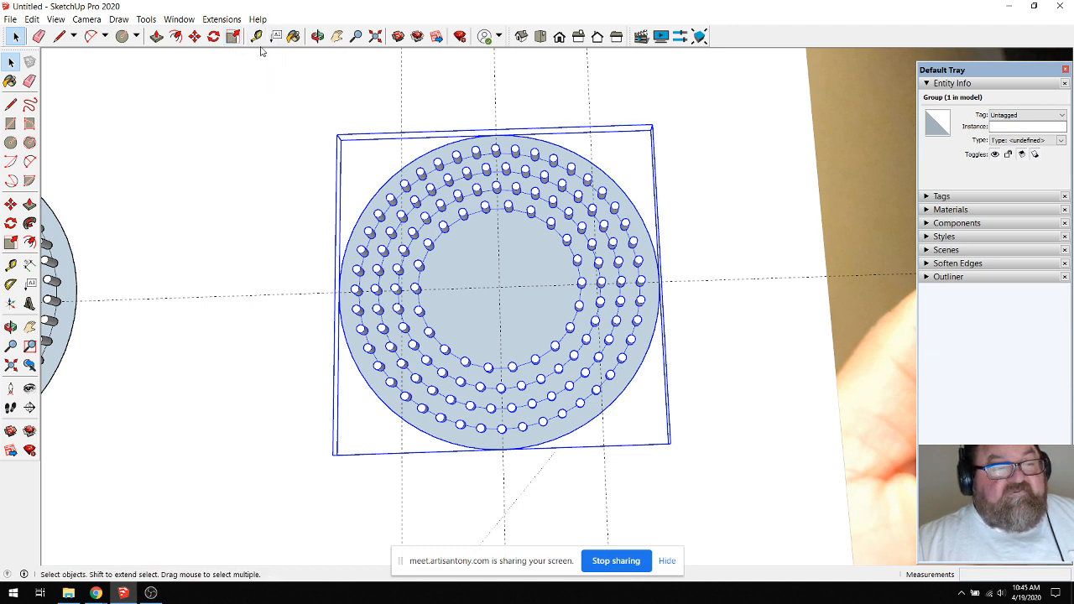
pyautogui.click(213, 37)
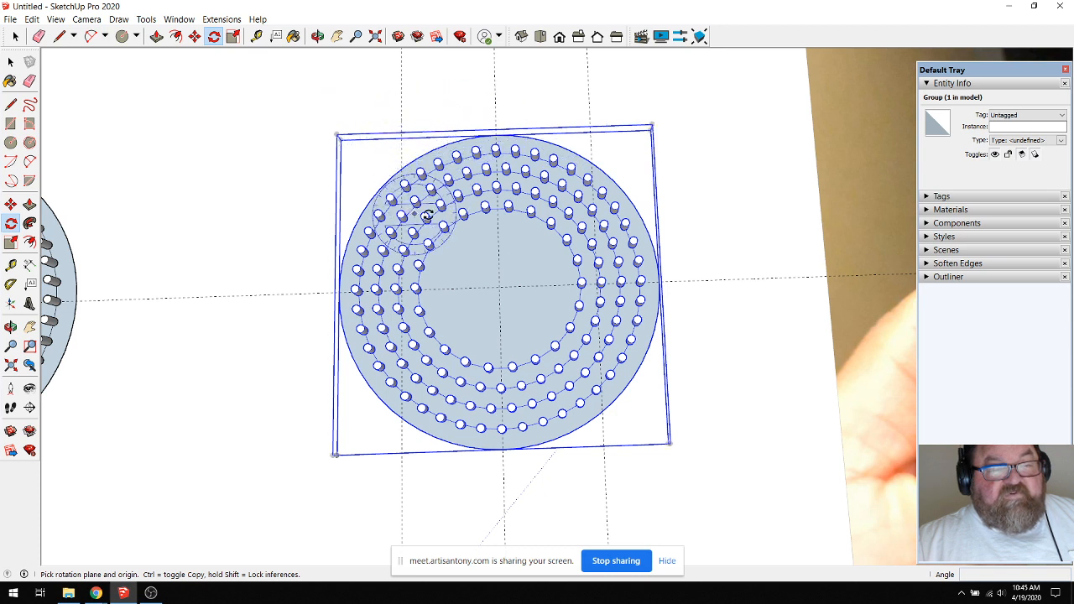
pyautogui.click(234, 37)
pyautogui.click(317, 36)
pyautogui.moveTo(450, 264); pyautogui.dragTo(391, 246)
pyautogui.click(235, 38)
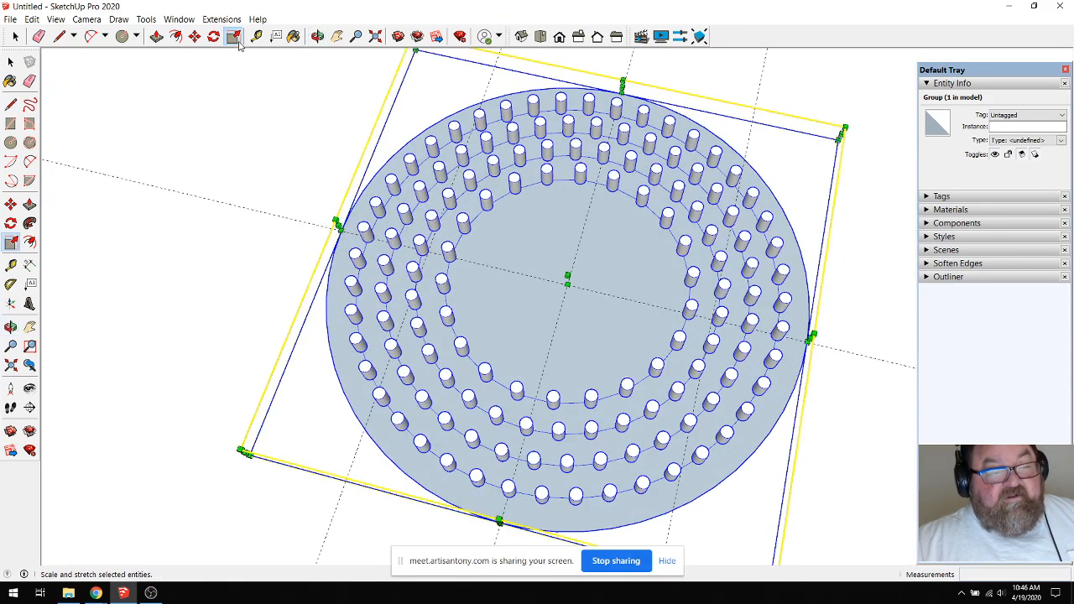
pyautogui.scroll(5, 335, 225)
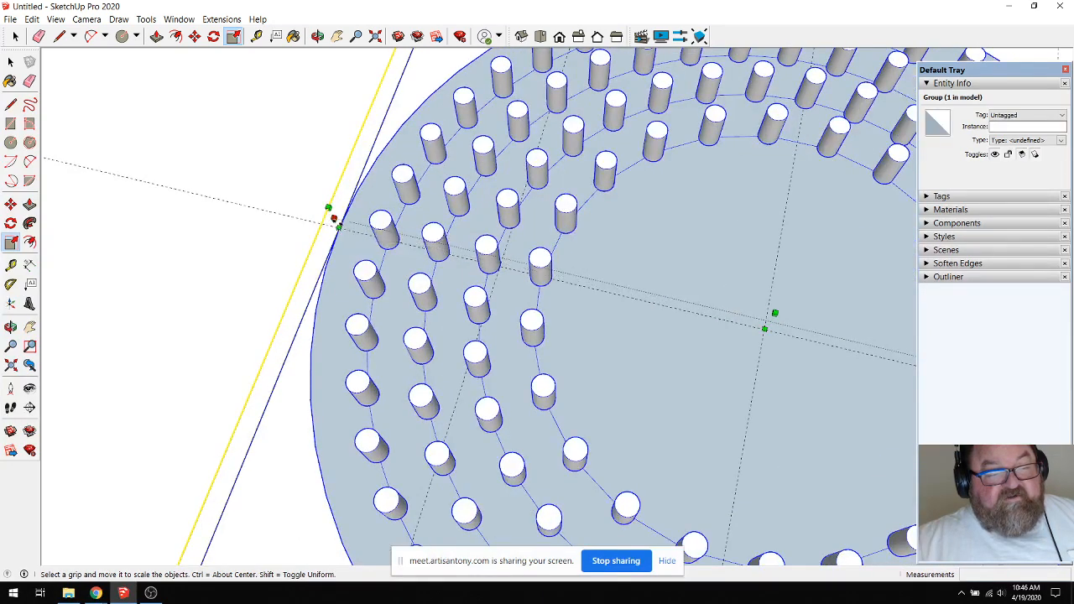
pyautogui.scroll(2, 340, 236)
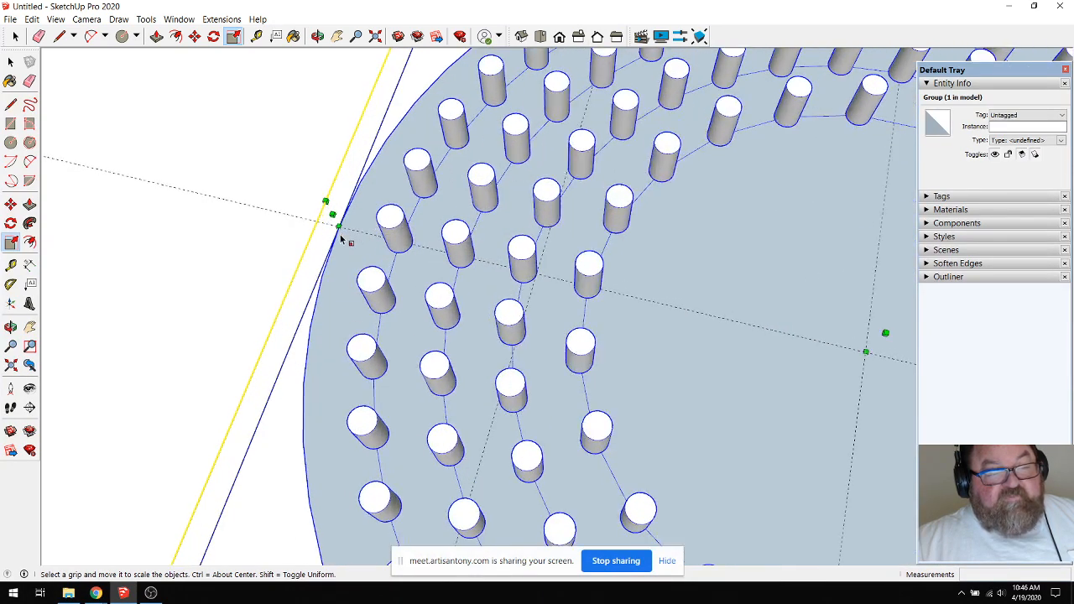
pyautogui.scroll(1, 337, 231)
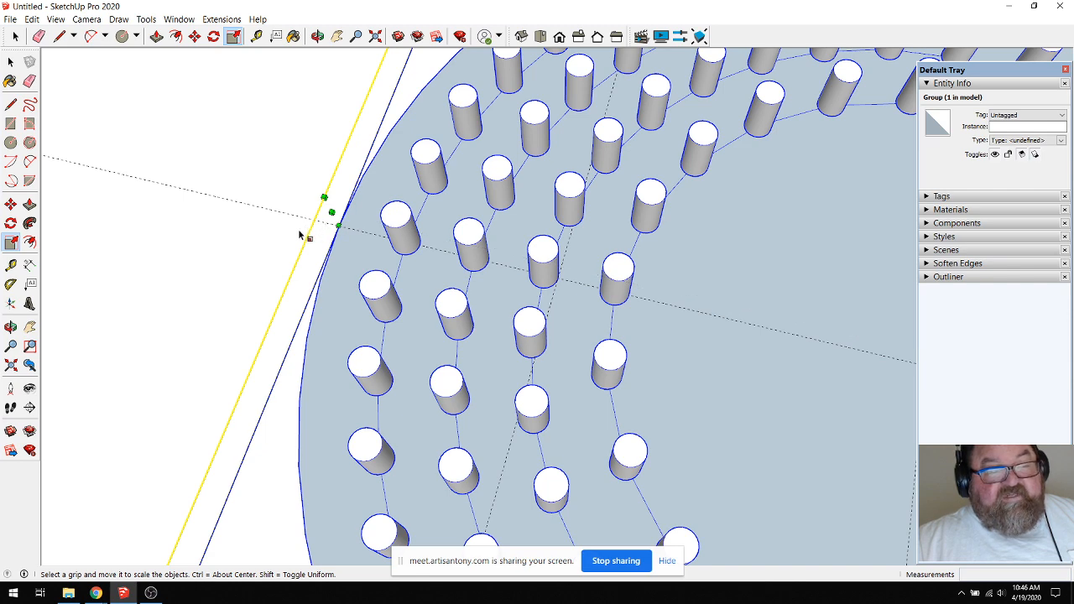
pyautogui.scroll(-1, 302, 234)
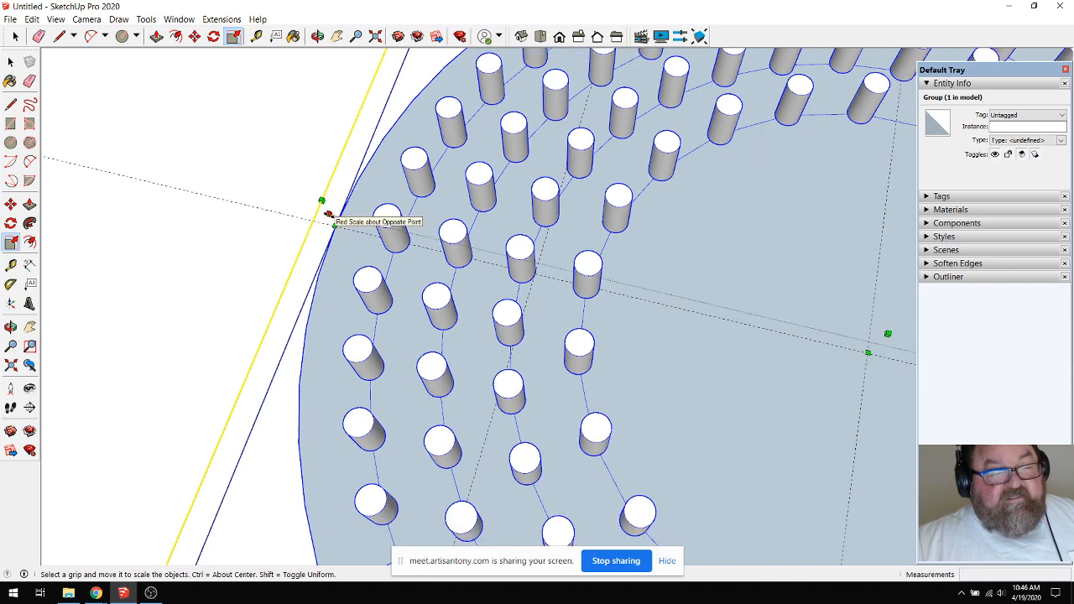
pyautogui.scroll(2, 329, 215)
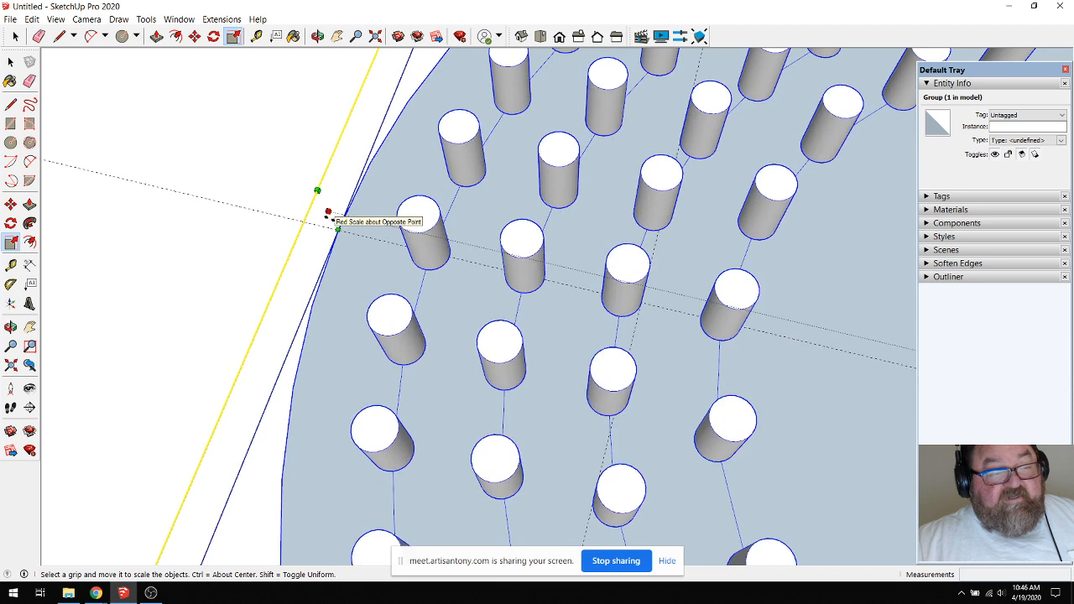
pyautogui.scroll(1, 329, 215)
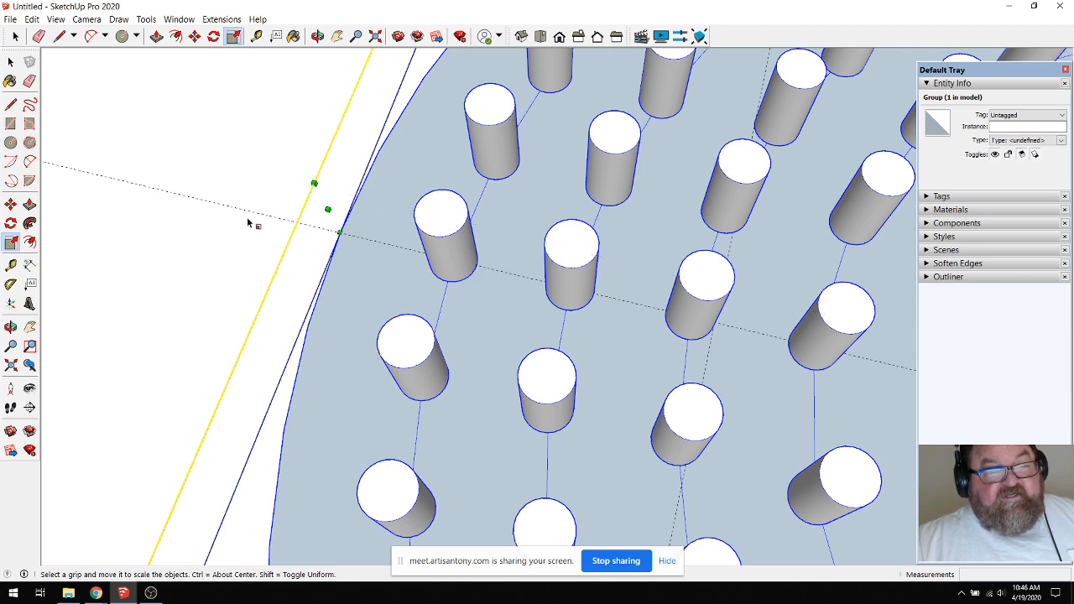
pyautogui.scroll(-6, 252, 220)
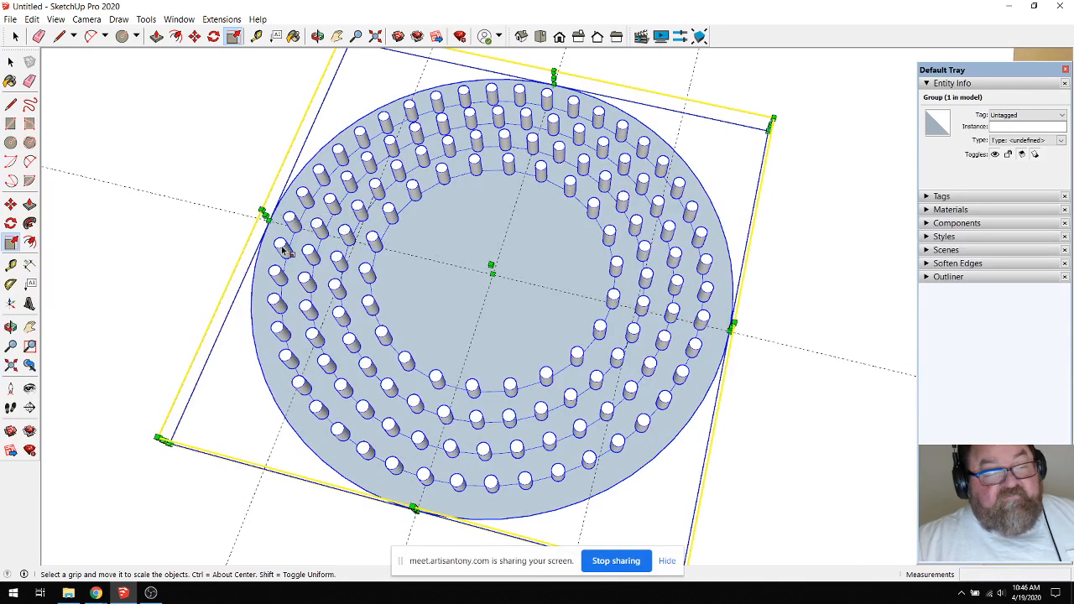
pyautogui.scroll(6, 267, 214)
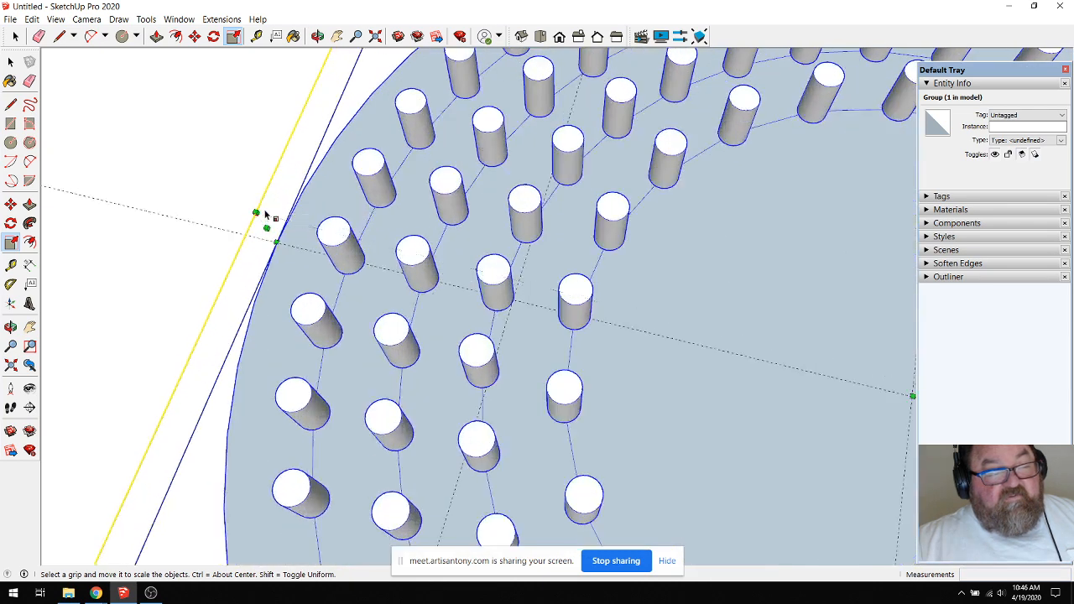
pyautogui.scroll(2, 266, 233)
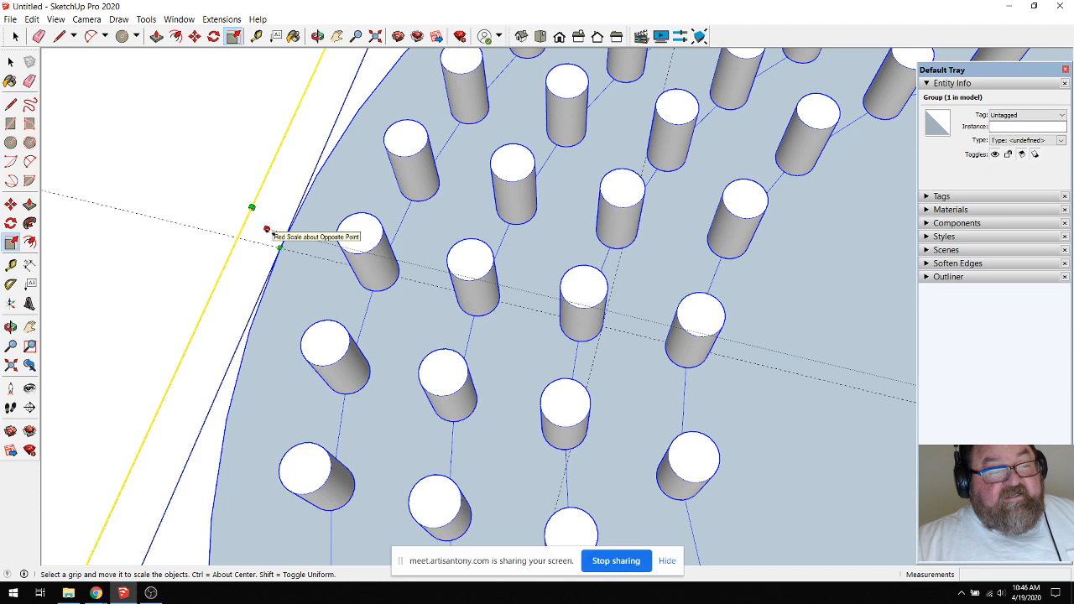
pyautogui.moveTo(268, 231); pyautogui.dragTo(538, 323)
pyautogui.scroll(-3, 440, 293)
pyautogui.scroll(-5, 535, 318)
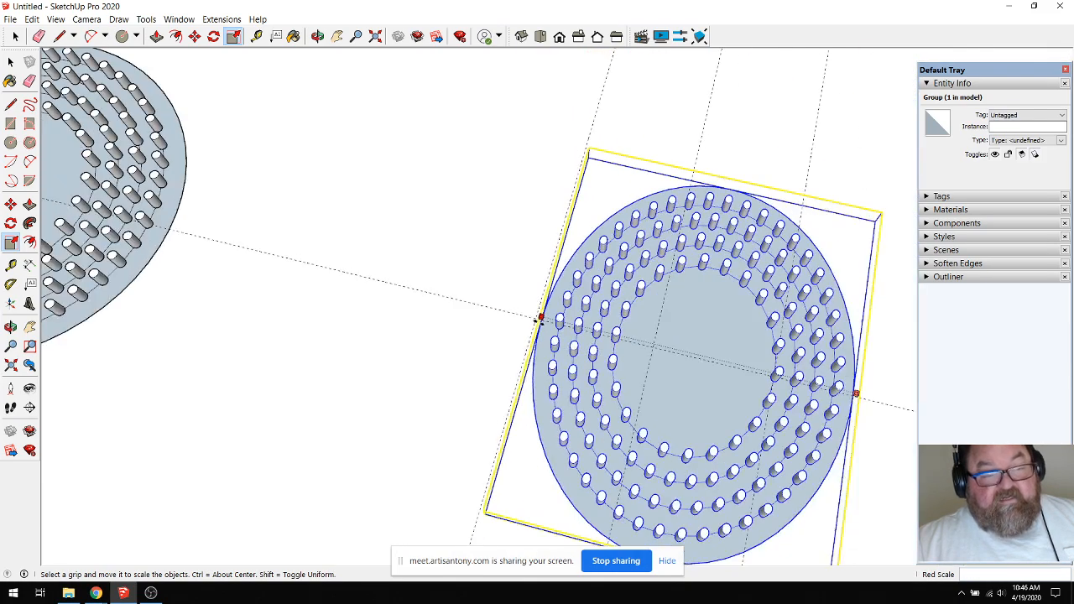
pyautogui.scroll(-2, 539, 321)
pyautogui.moveTo(538, 320); pyautogui.dragTo(565, 220)
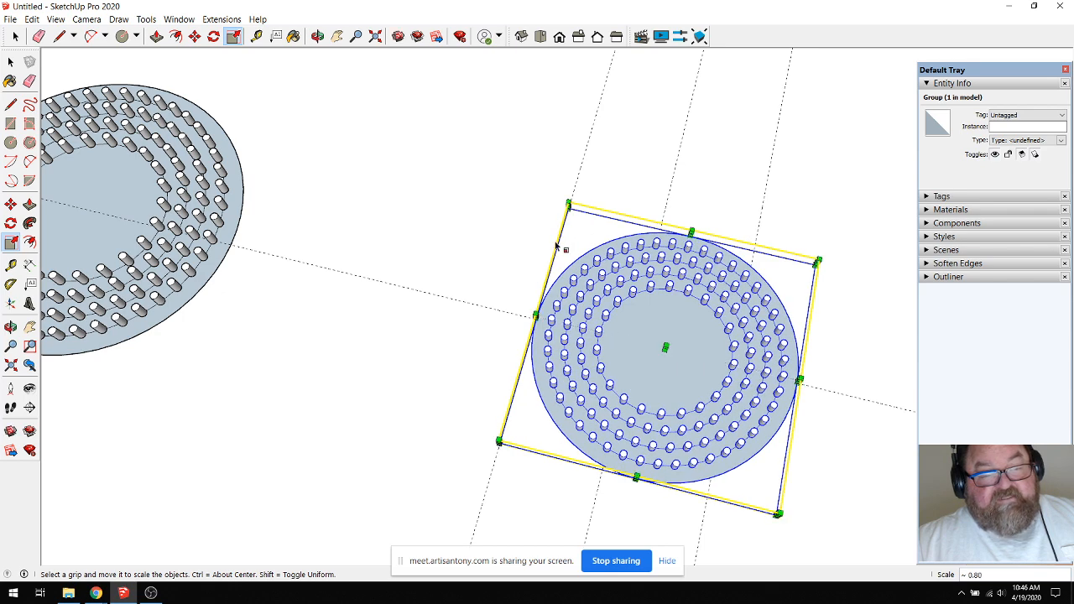
pyautogui.scroll(-2, 389, 344)
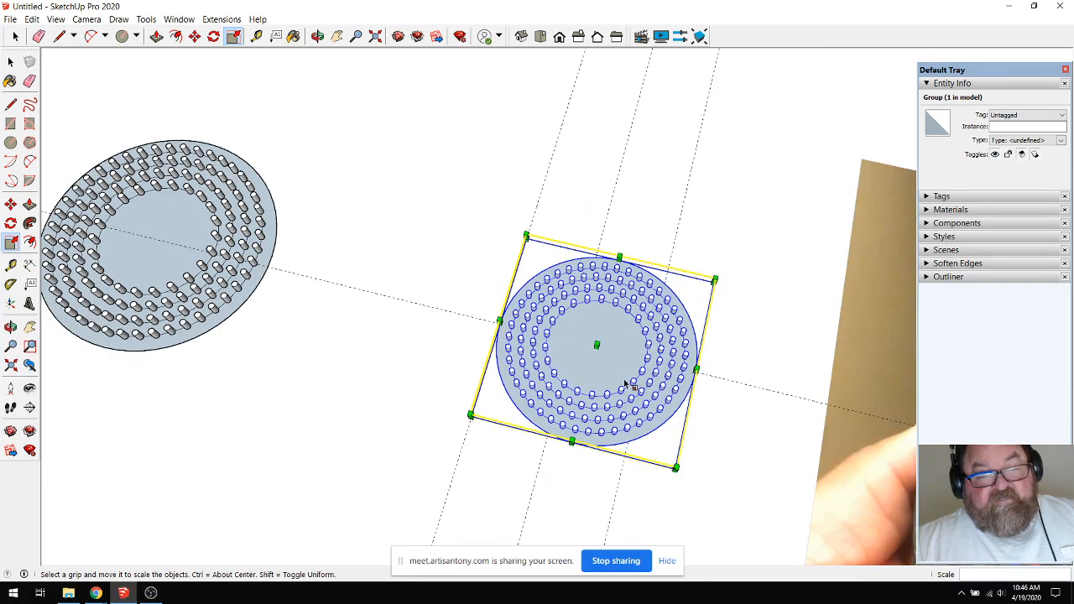
# Scale the pad group's opposite side inward along the red axis to the other parallel guide, by about 0.75.
pyautogui.click(317, 36)
pyautogui.moveTo(433, 293); pyautogui.dragTo(667, 235)
pyautogui.scroll(5, 691, 228)
pyautogui.moveTo(710, 302); pyautogui.dragTo(736, 244)
pyautogui.click(233, 36)
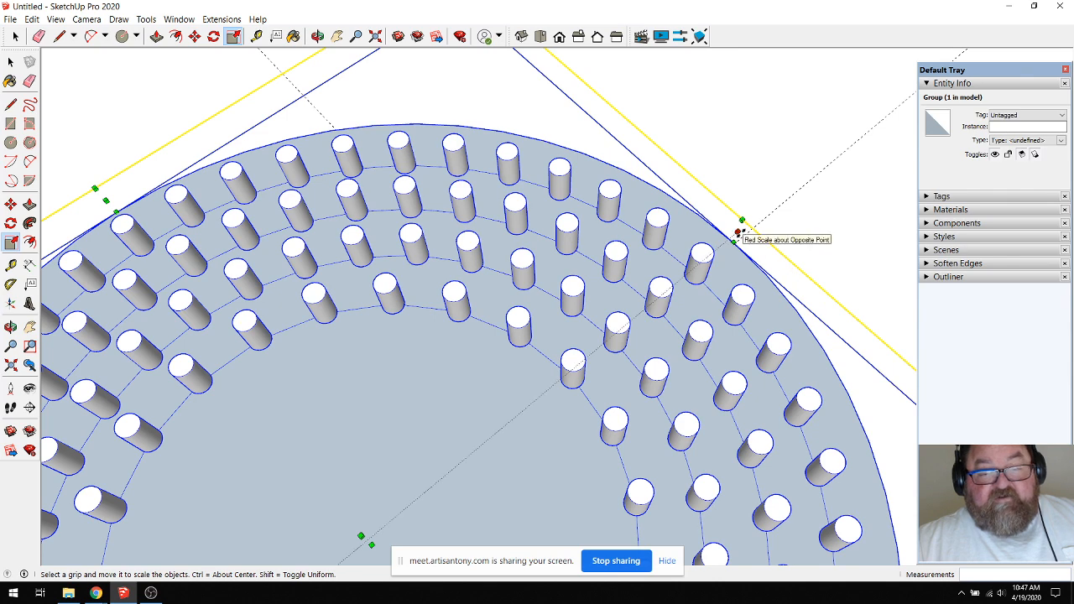
pyautogui.moveTo(738, 232); pyautogui.dragTo(574, 378)
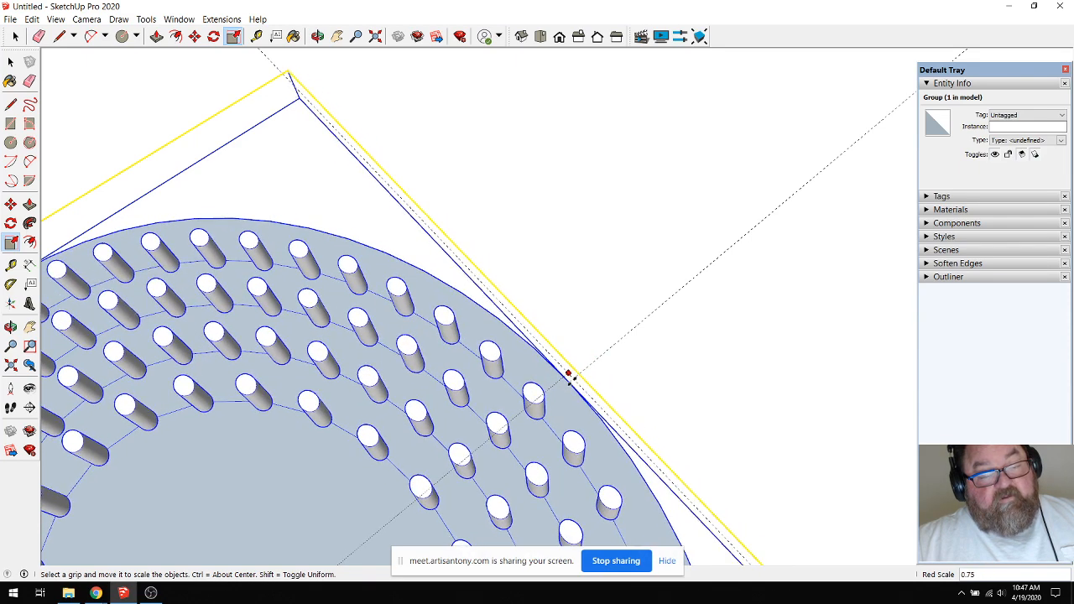
pyautogui.scroll(5, 592, 389)
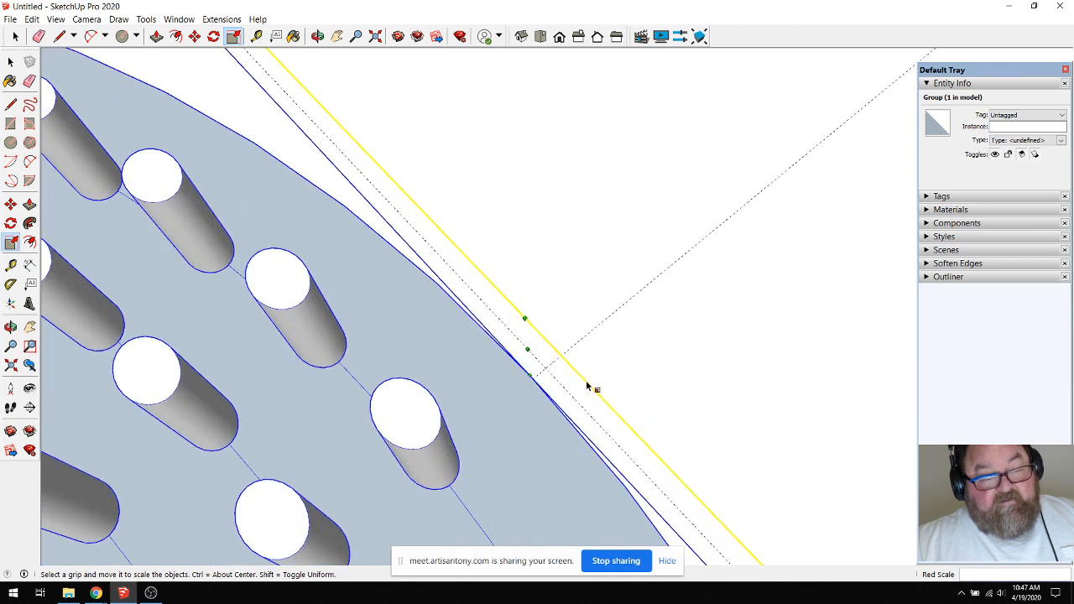
# Zoom in on the side scaled last and stretch it slightly outward along the red axis to line up with its guide.
pyautogui.click(318, 36)
pyautogui.moveTo(378, 167); pyautogui.dragTo(561, 395)
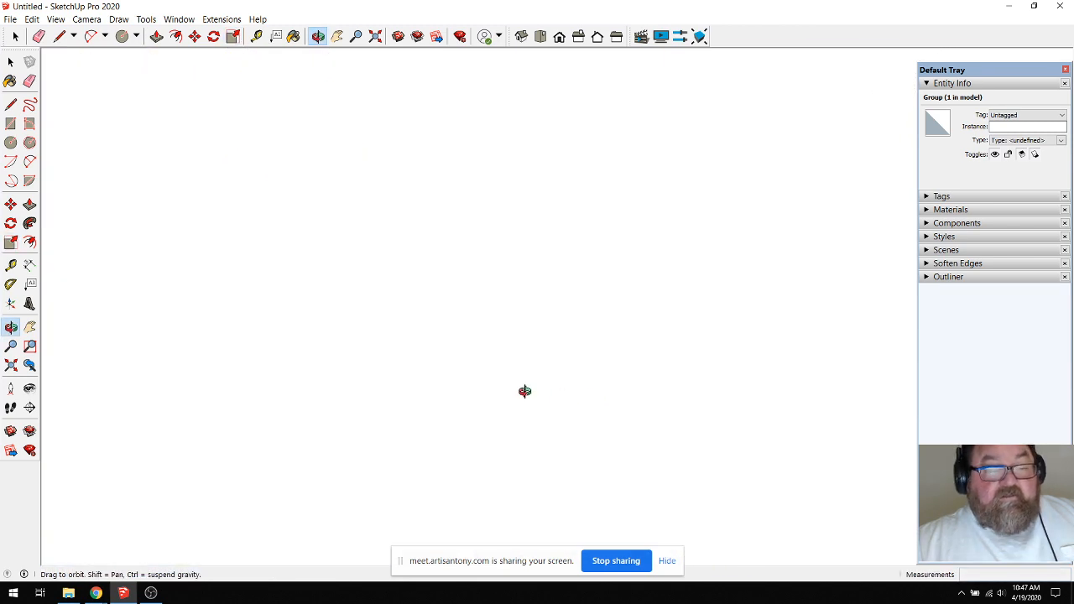
pyautogui.click(378, 40)
pyautogui.moveTo(428, 243); pyautogui.dragTo(530, 253)
pyautogui.scroll(10, 584, 225)
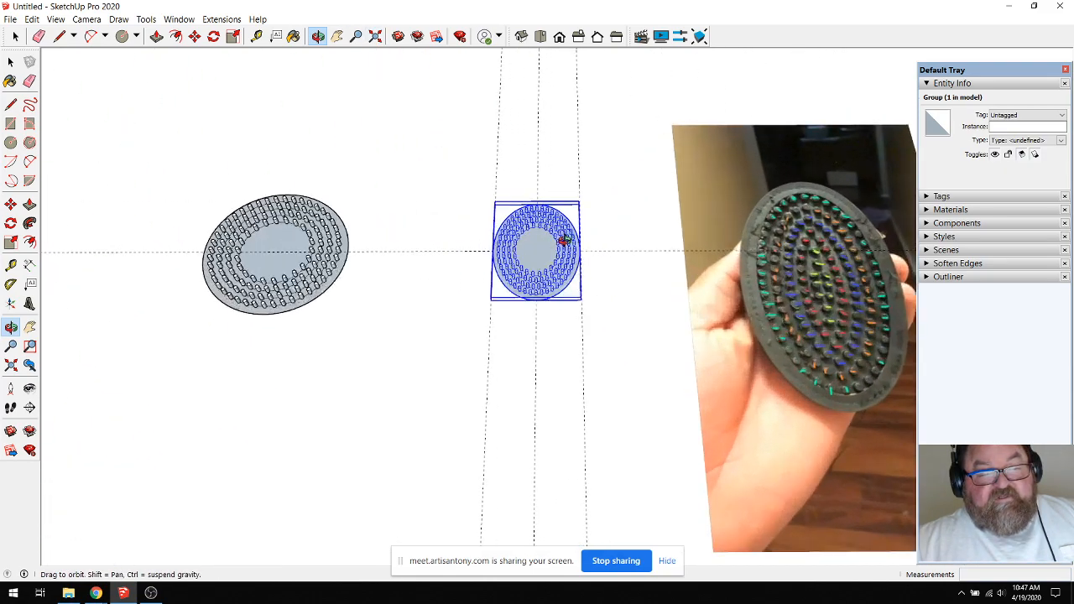
pyautogui.scroll(6, 578, 263)
pyautogui.moveTo(585, 299); pyautogui.dragTo(390, 265)
pyautogui.scroll(5, 637, 340)
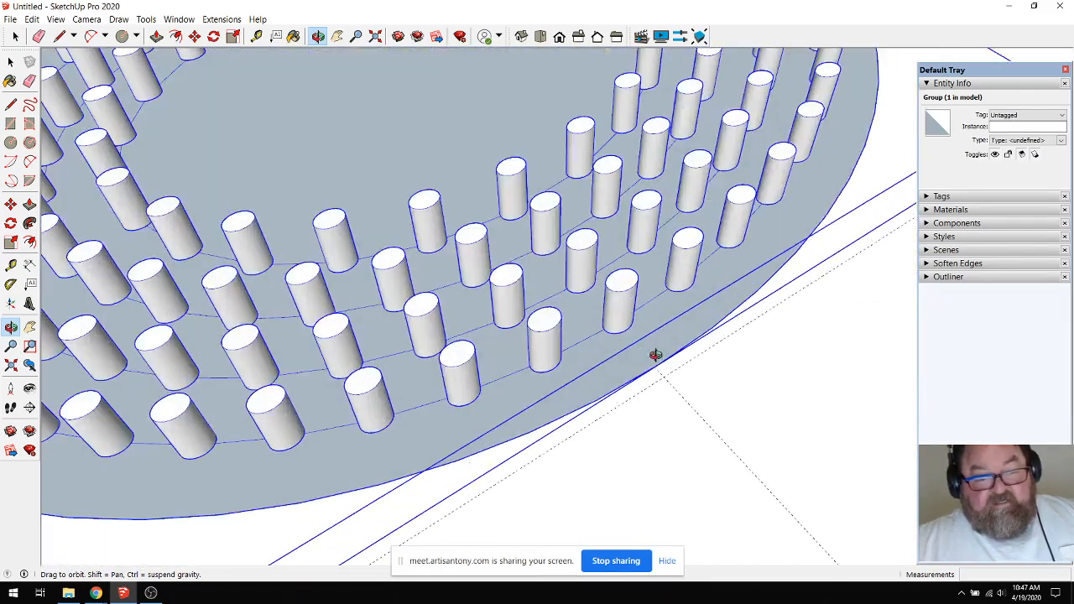
pyautogui.moveTo(614, 337)
pyautogui.mouseDown()
pyautogui.moveTo(614, 276)
pyautogui.moveTo(618, 334)
pyautogui.mouseUp()
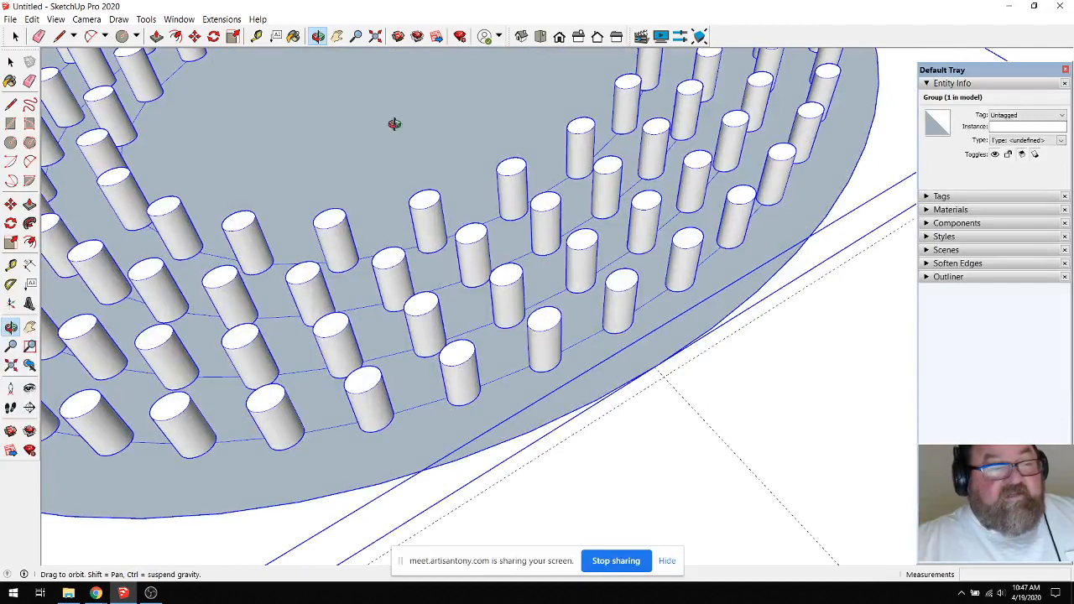
pyautogui.click(233, 36)
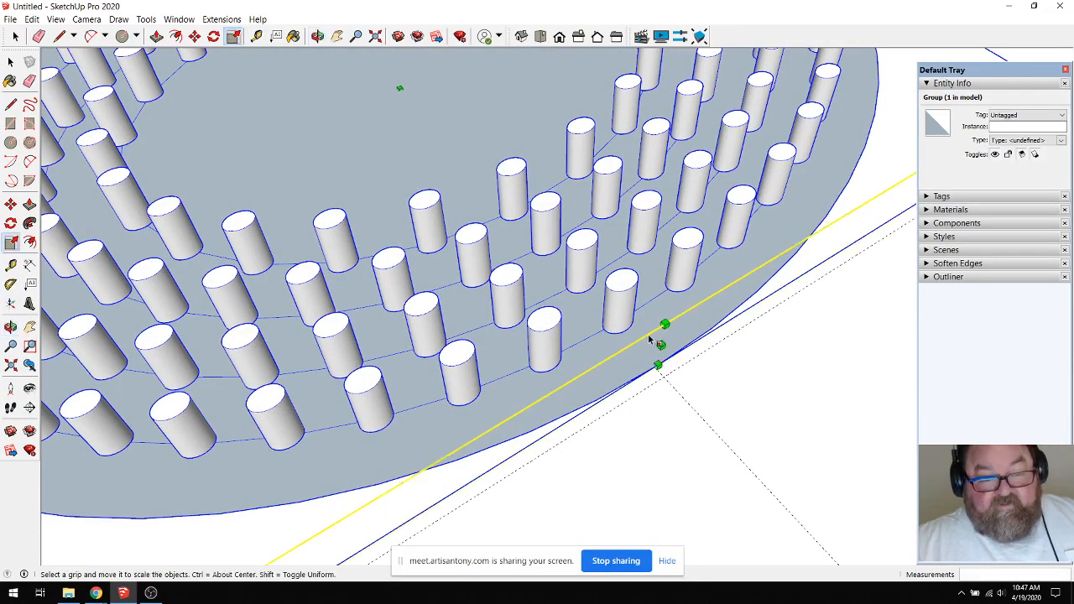
pyautogui.moveTo(661, 344); pyautogui.dragTo(659, 372)
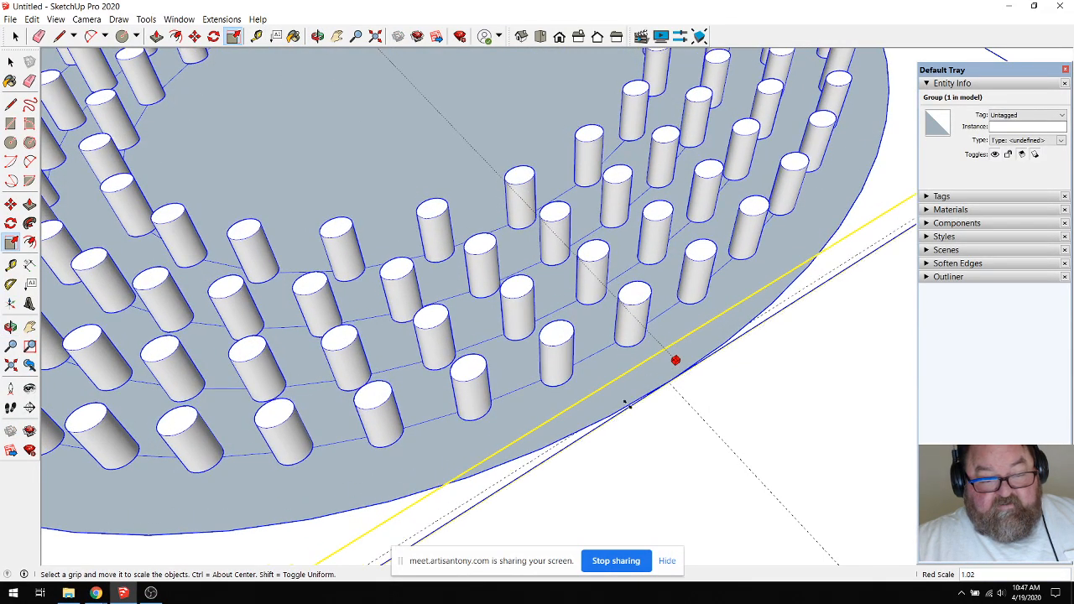
pyautogui.moveTo(598, 429); pyautogui.dragTo(594, 422)
pyautogui.scroll(-1, 666, 411)
# Compare the scaled pad's oval outline and peg rows from overhead with the round copy and the pad in the reference photo.
pyautogui.click(317, 36)
pyautogui.moveTo(503, 193); pyautogui.dragTo(575, 375)
pyautogui.moveTo(583, 321); pyautogui.dragTo(595, 328)
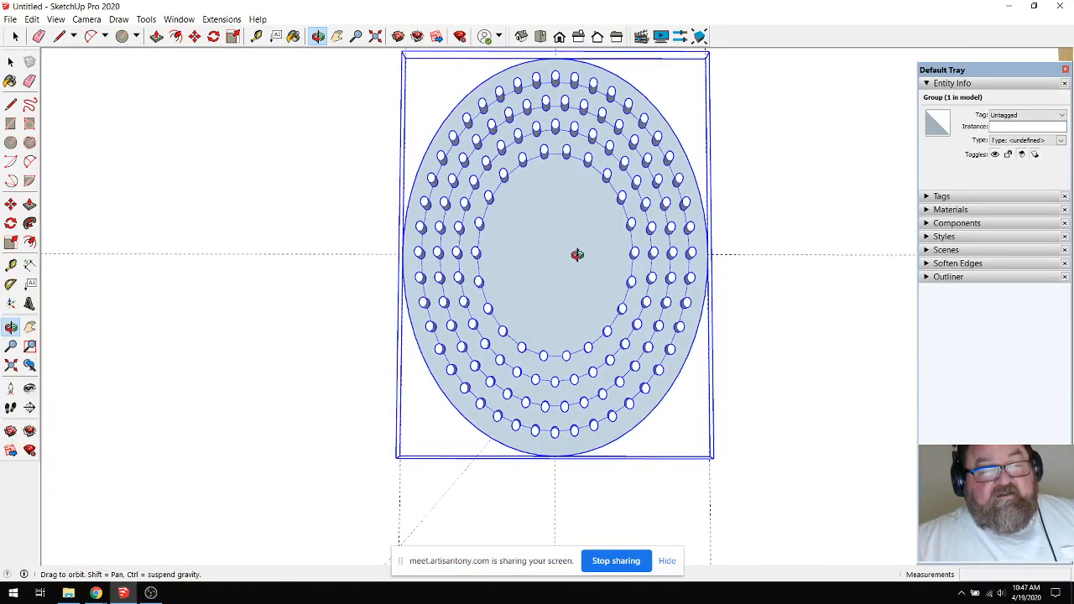
pyautogui.scroll(3, 554, 247)
pyautogui.scroll(-4, 542, 273)
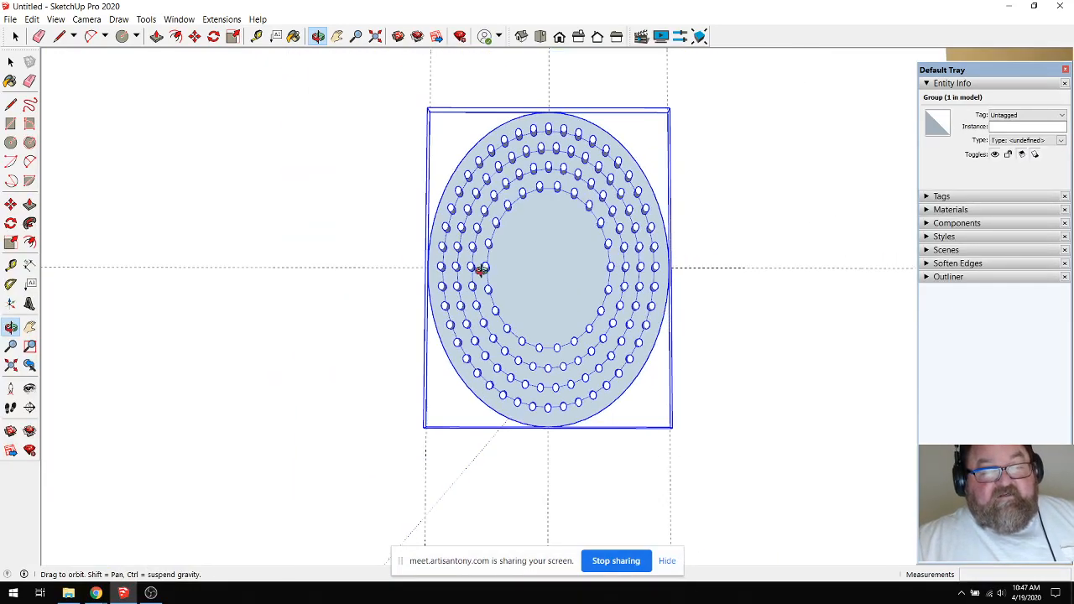
pyautogui.scroll(-4, 482, 270)
pyautogui.scroll(-1, 478, 270)
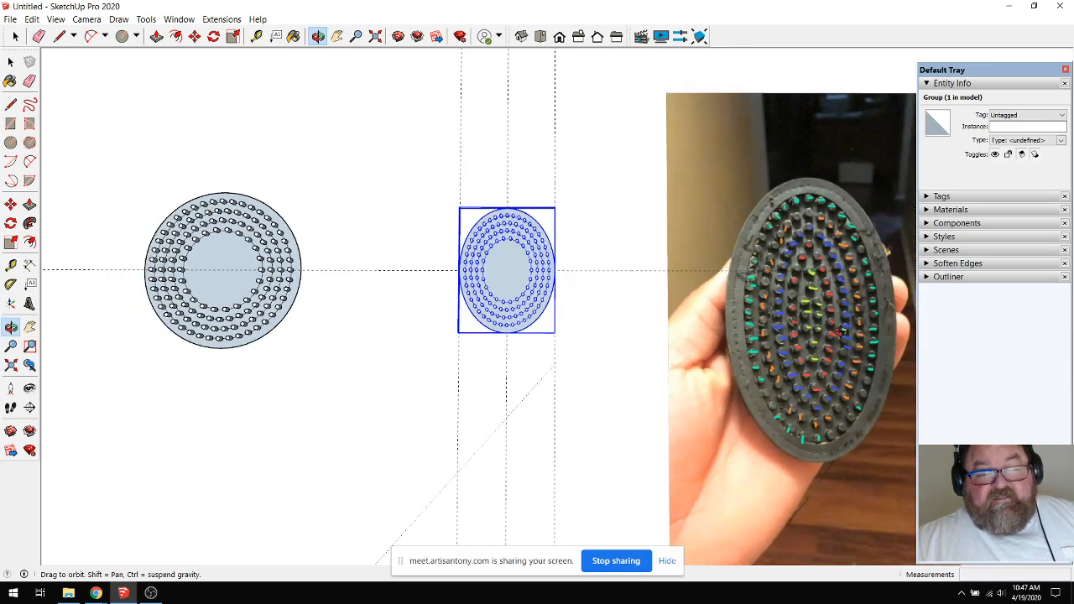
pyautogui.scroll(4, 797, 327)
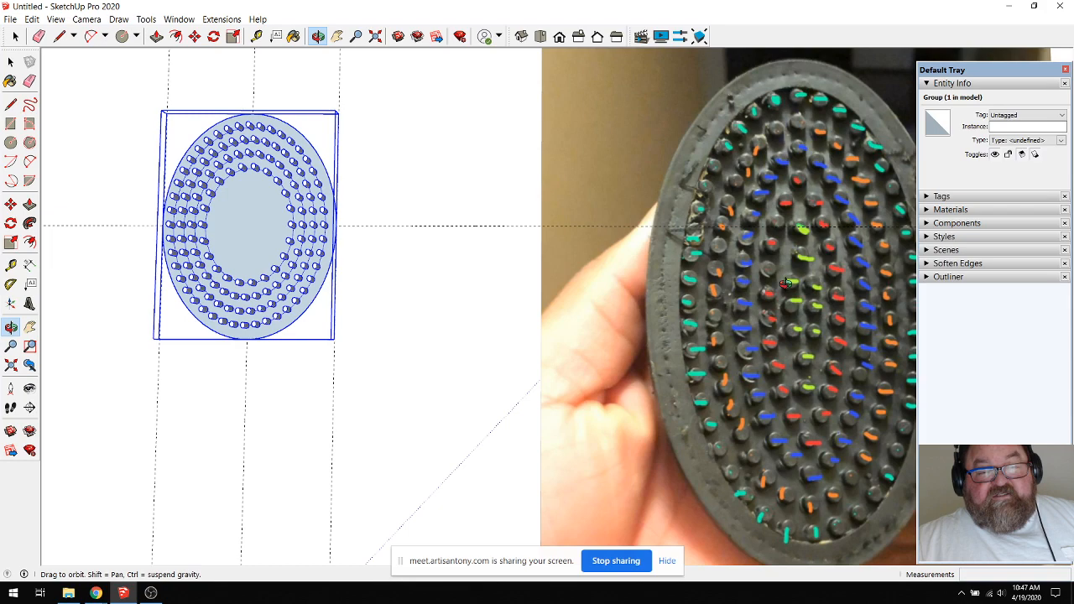
pyautogui.scroll(3, 224, 224)
pyautogui.scroll(-2, 491, 311)
pyautogui.scroll(2, 295, 216)
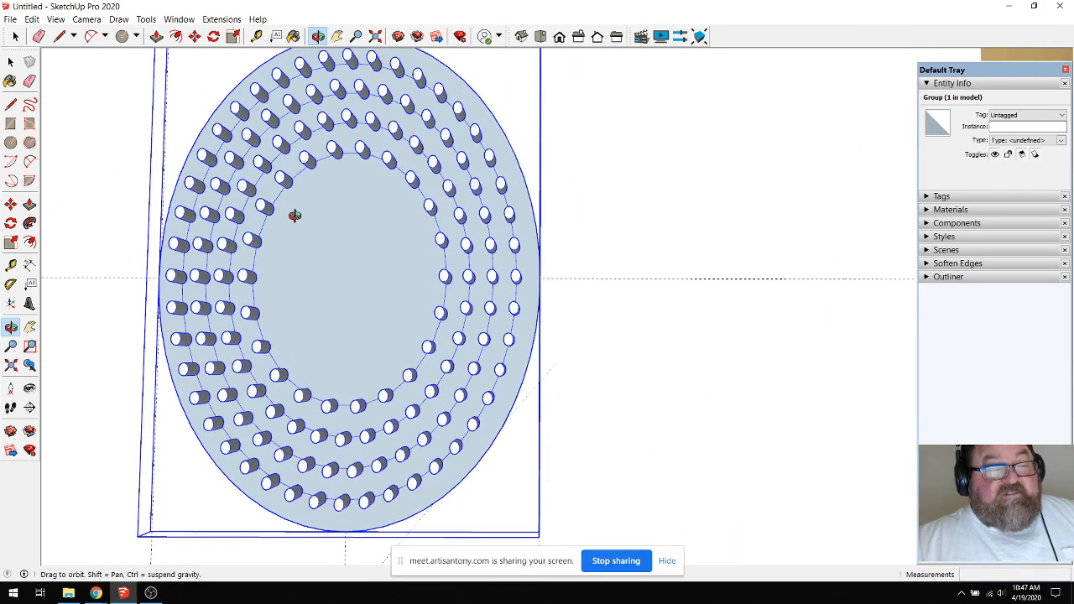
pyautogui.scroll(-2, 460, 299)
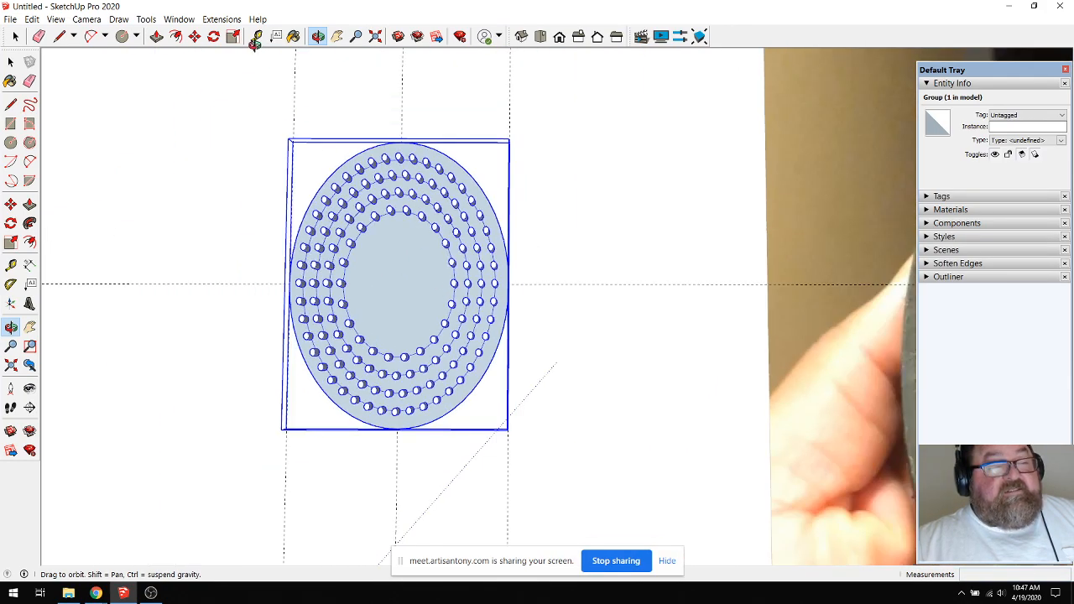
# Measure the oval pad's width between the two side guides and its length along the vertical centre guide.
pyautogui.click(256, 36)
pyautogui.click(293, 102)
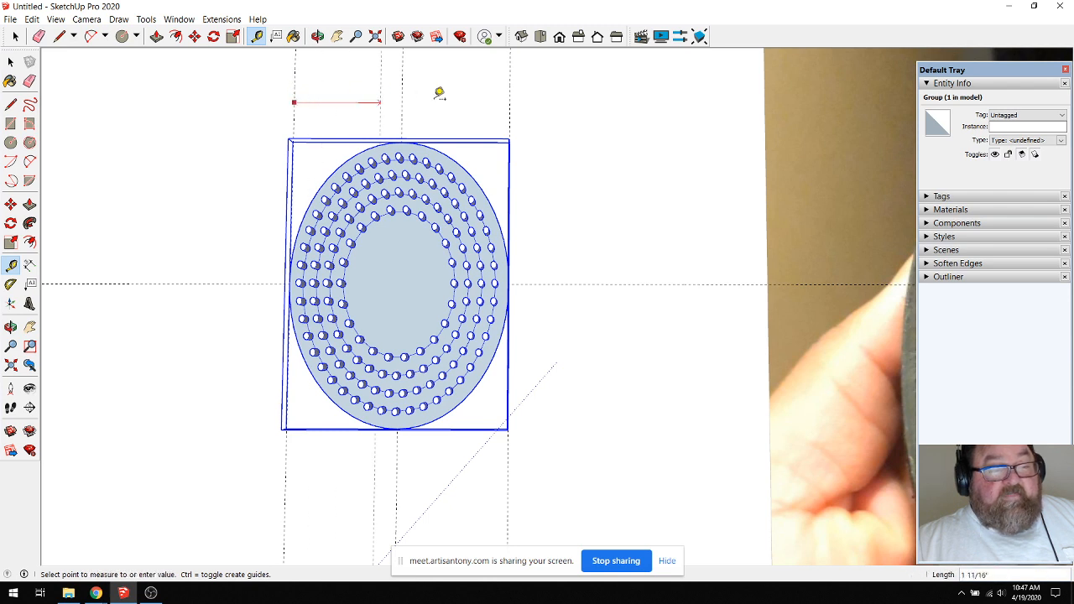
pyautogui.click(511, 100)
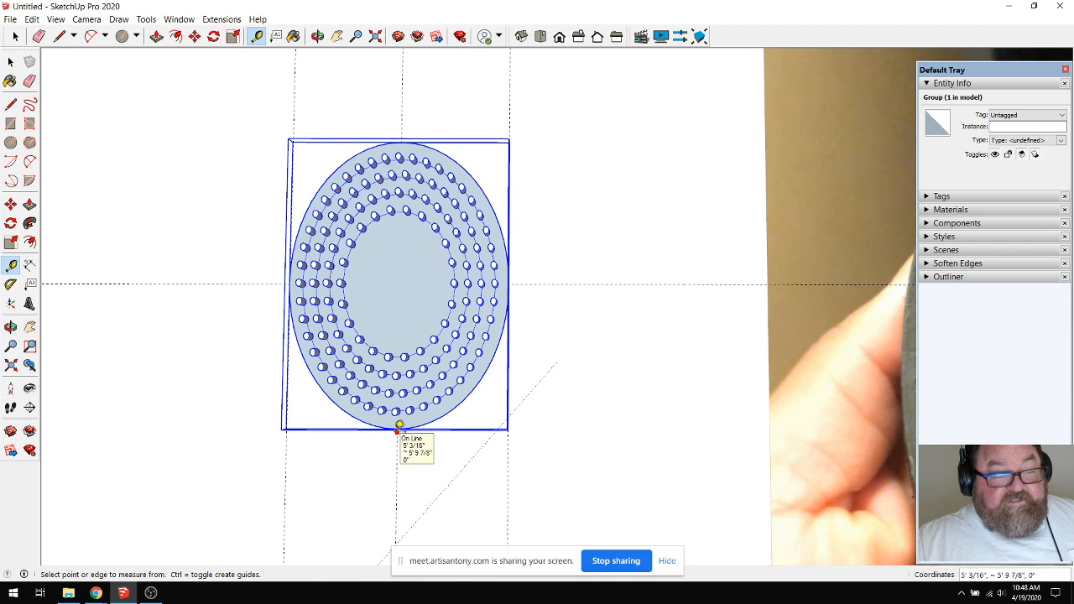
pyautogui.click(398, 426)
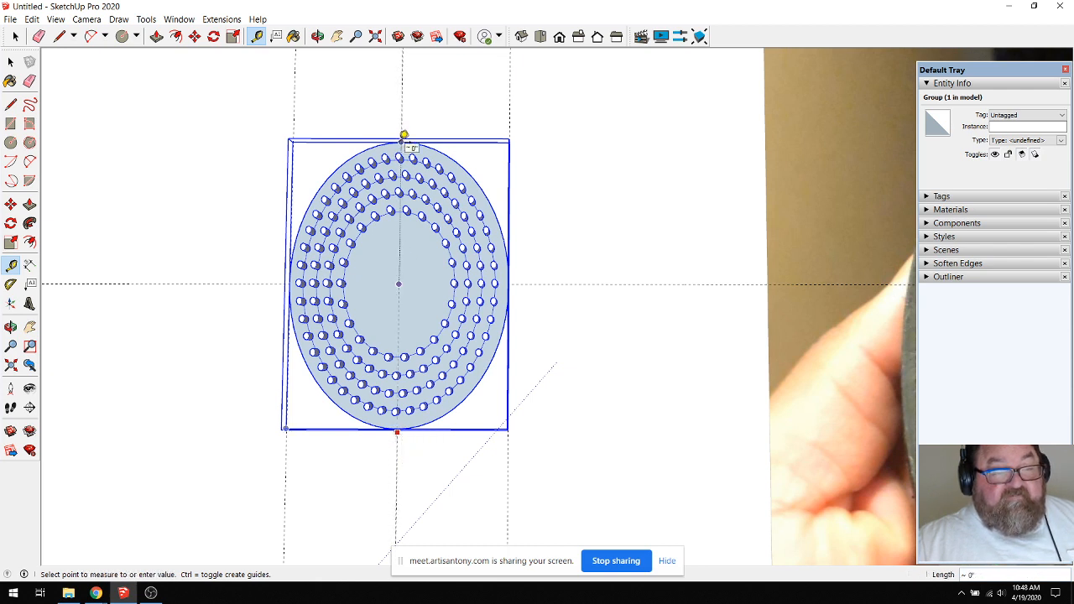
pyautogui.click(403, 134)
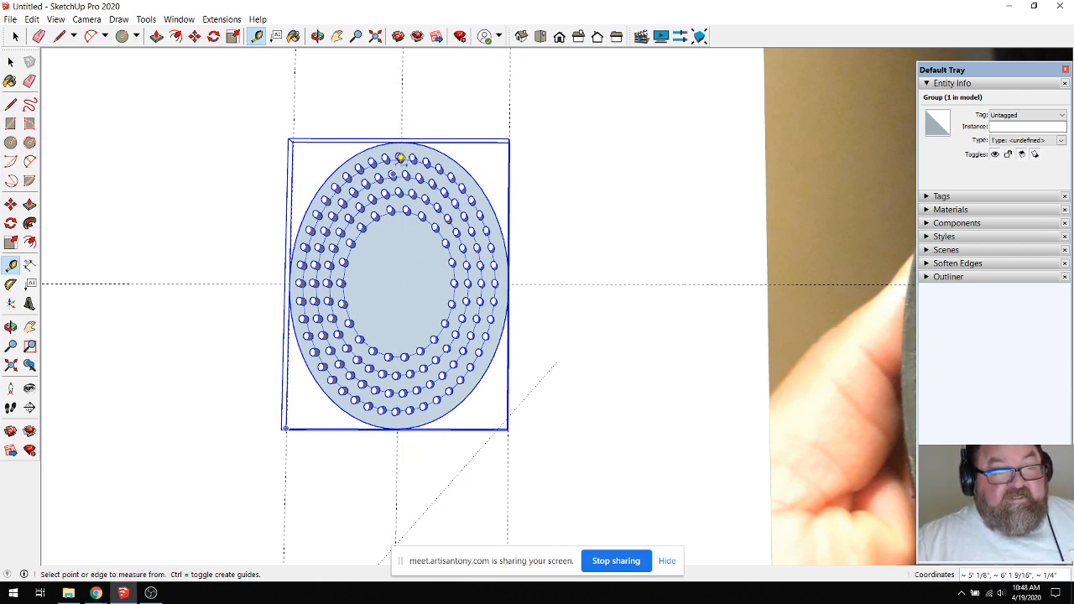
pyautogui.scroll(3, 378, 319)
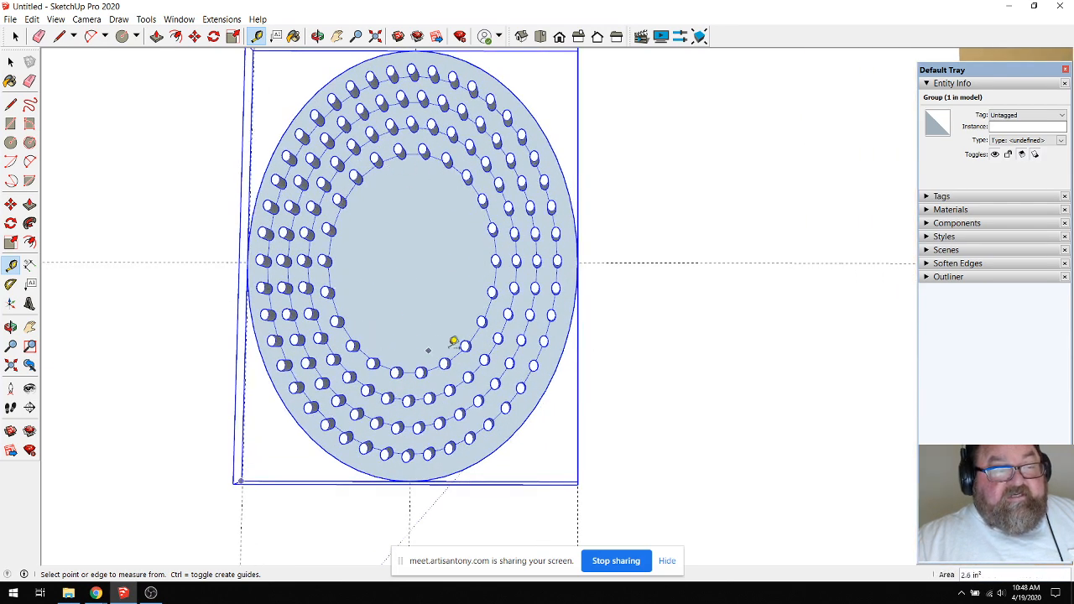
# Compare the oval pad's peg rows and empty centre from overhead with the peg layout in the reference photo.
pyautogui.scroll(-5, 409, 289)
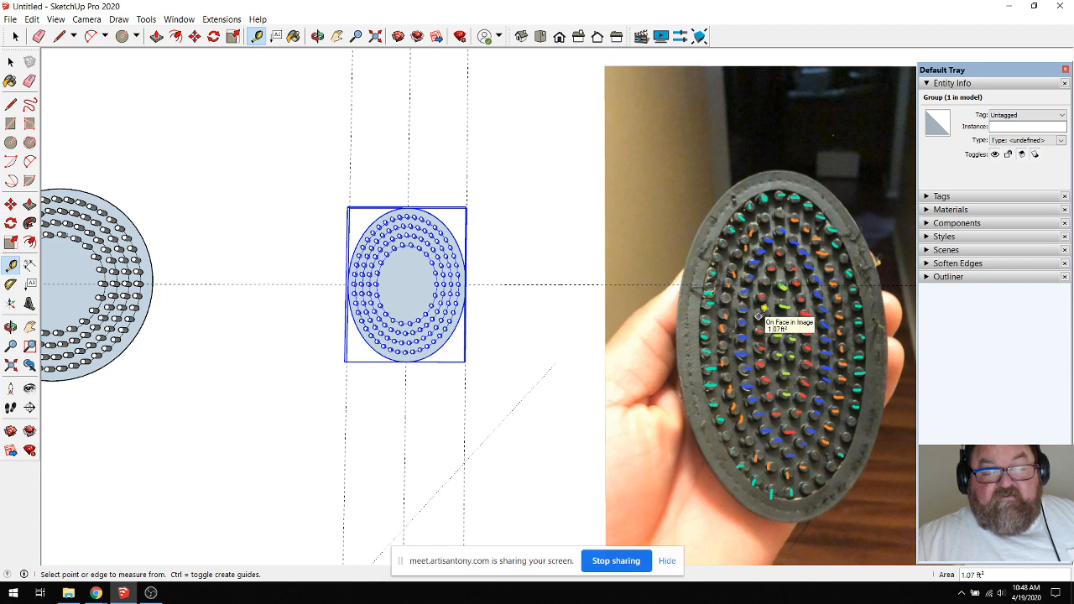
pyautogui.scroll(5, 404, 273)
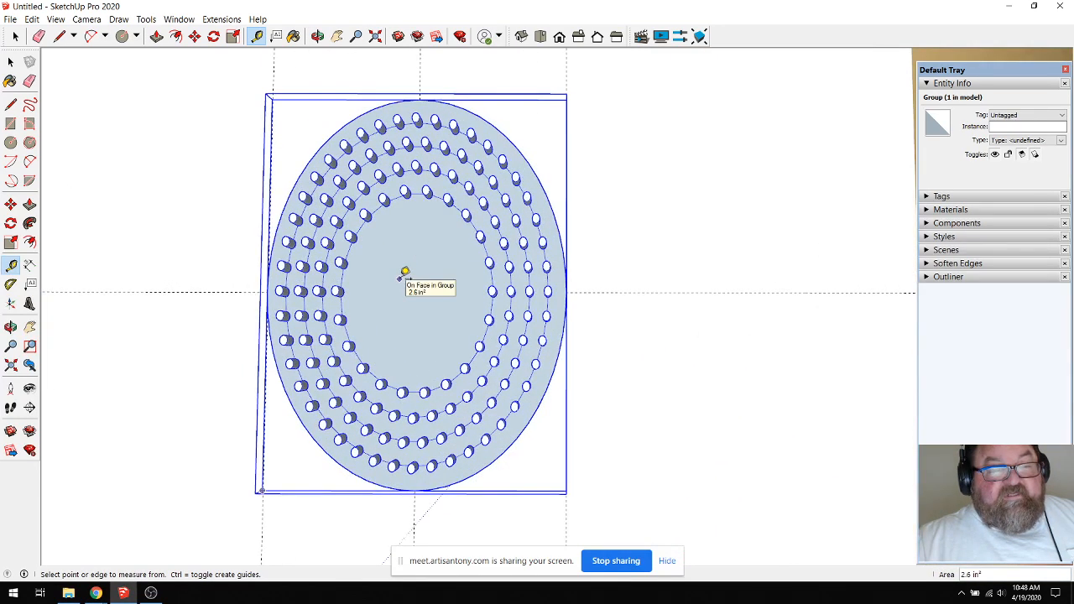
pyautogui.scroll(-1, 546, 293)
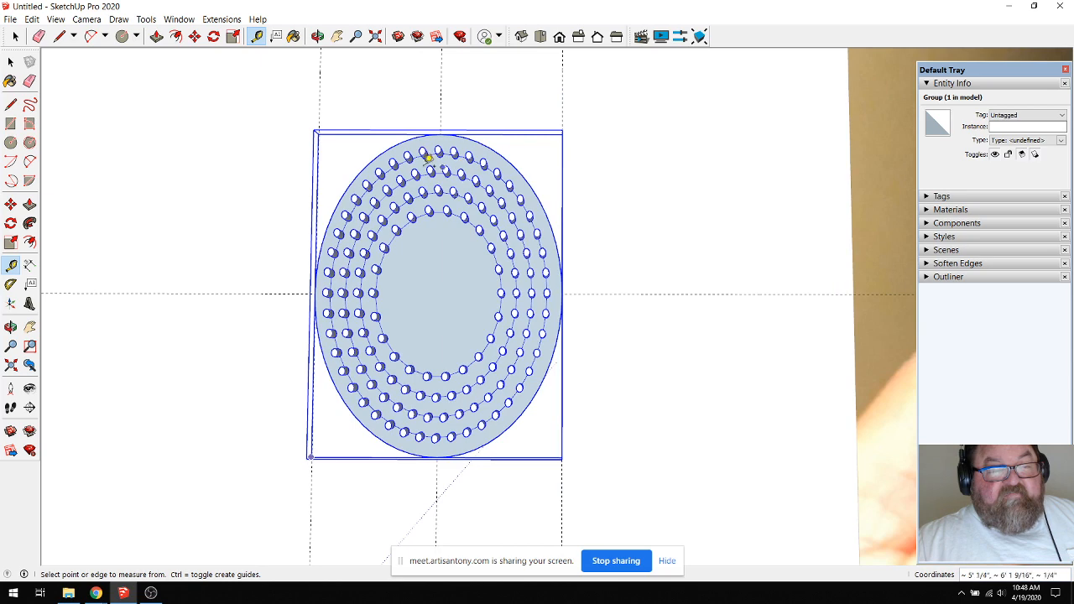
pyautogui.scroll(3, 384, 280)
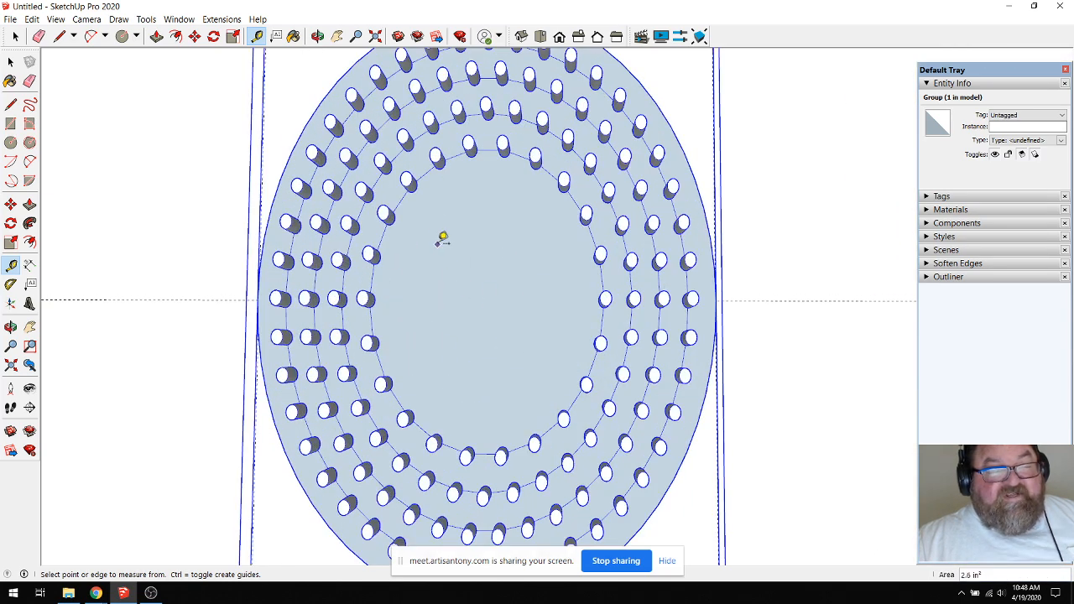
pyautogui.scroll(-4, 508, 302)
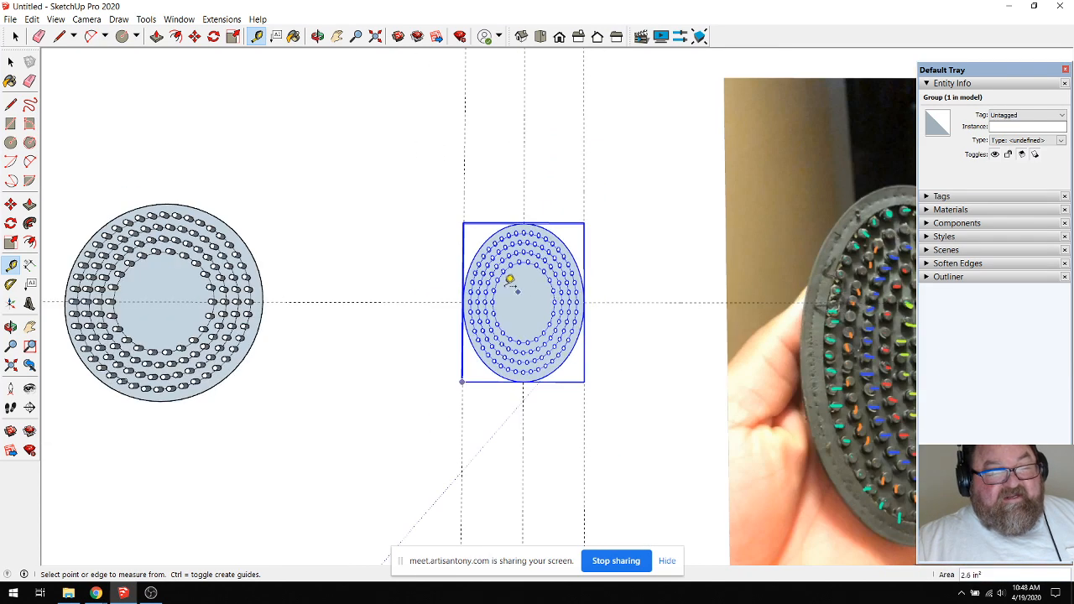
pyautogui.scroll(5, 512, 282)
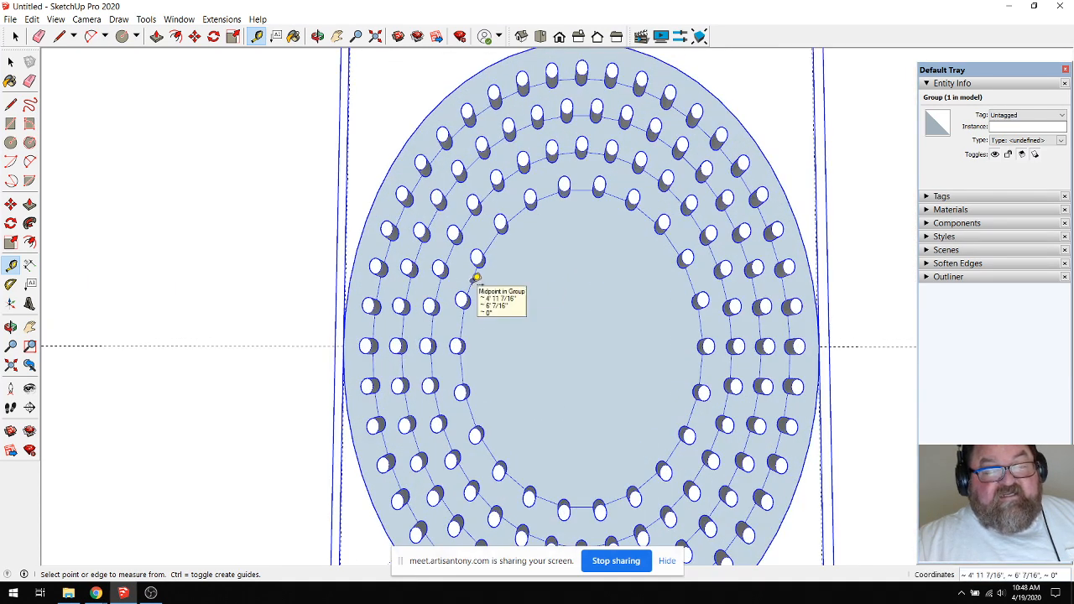
pyautogui.scroll(-2, 453, 278)
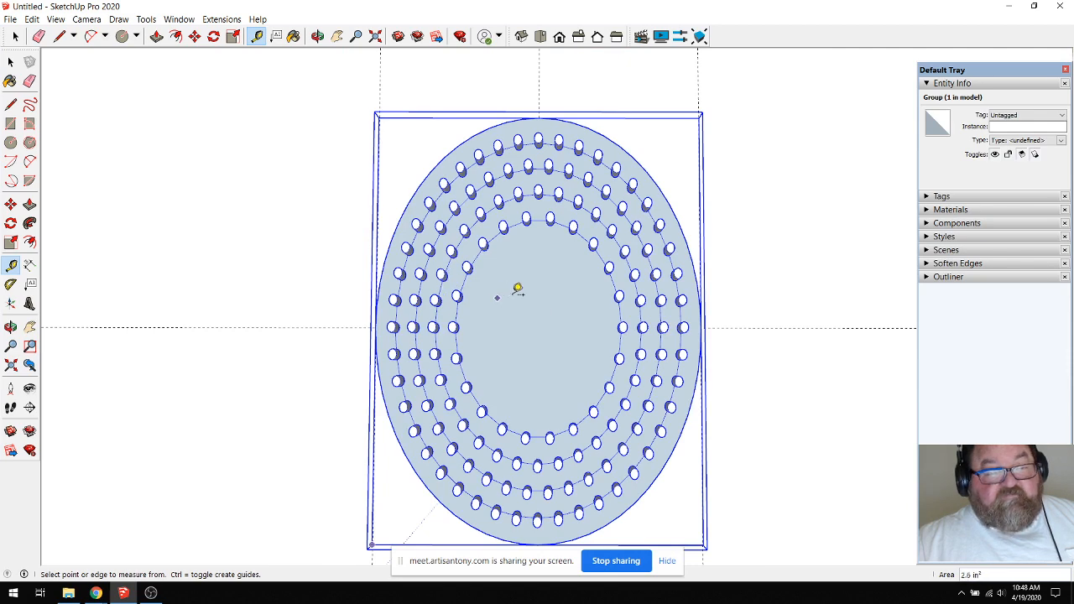
pyautogui.scroll(-4, 609, 289)
pyautogui.scroll(4, 598, 289)
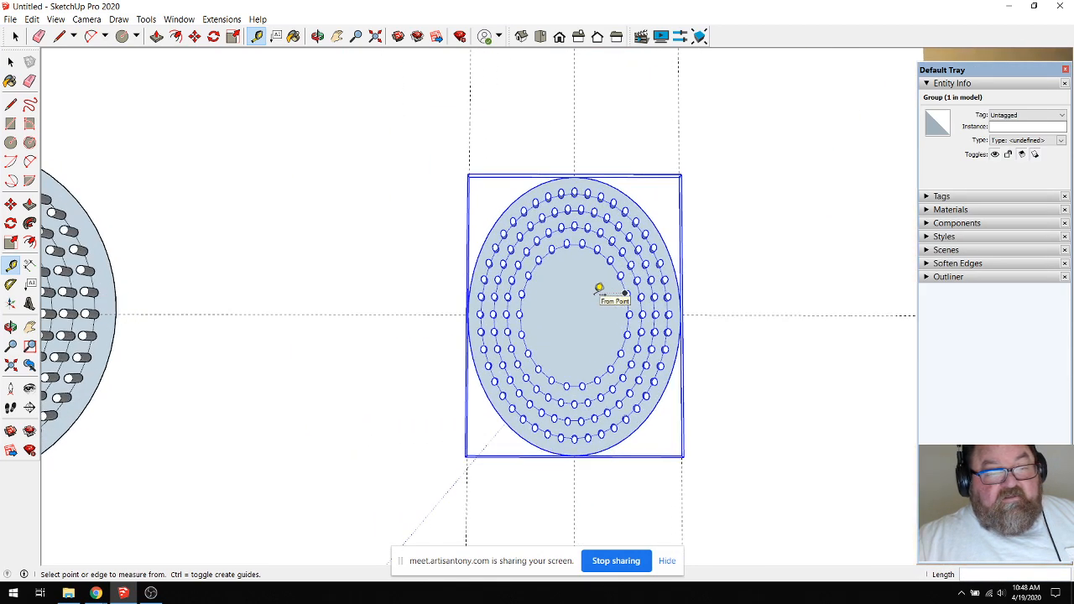
pyautogui.click(15, 36)
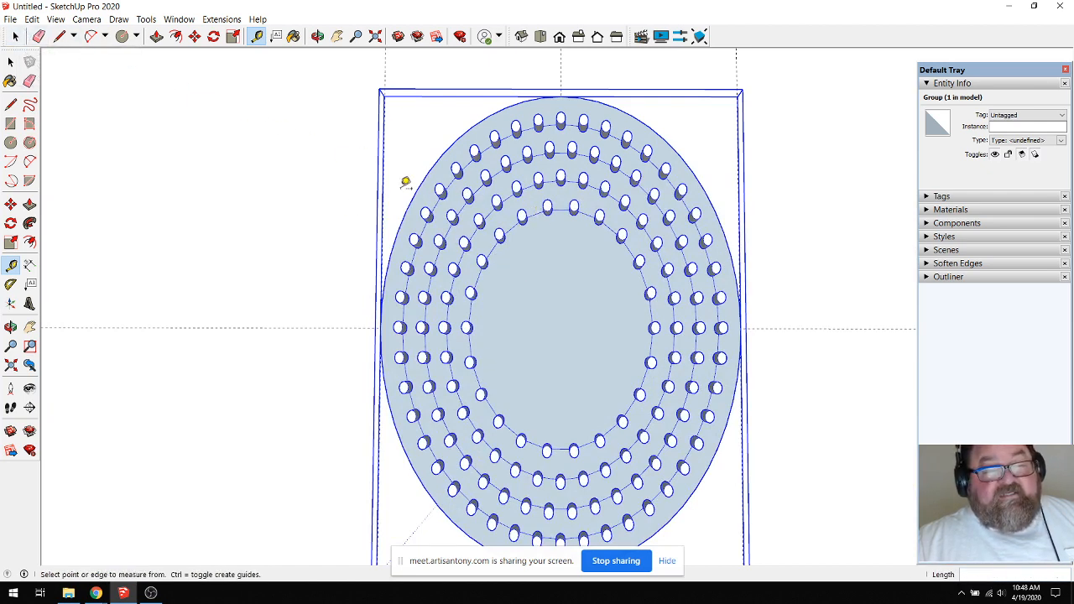
pyautogui.scroll(-4, 224, 189)
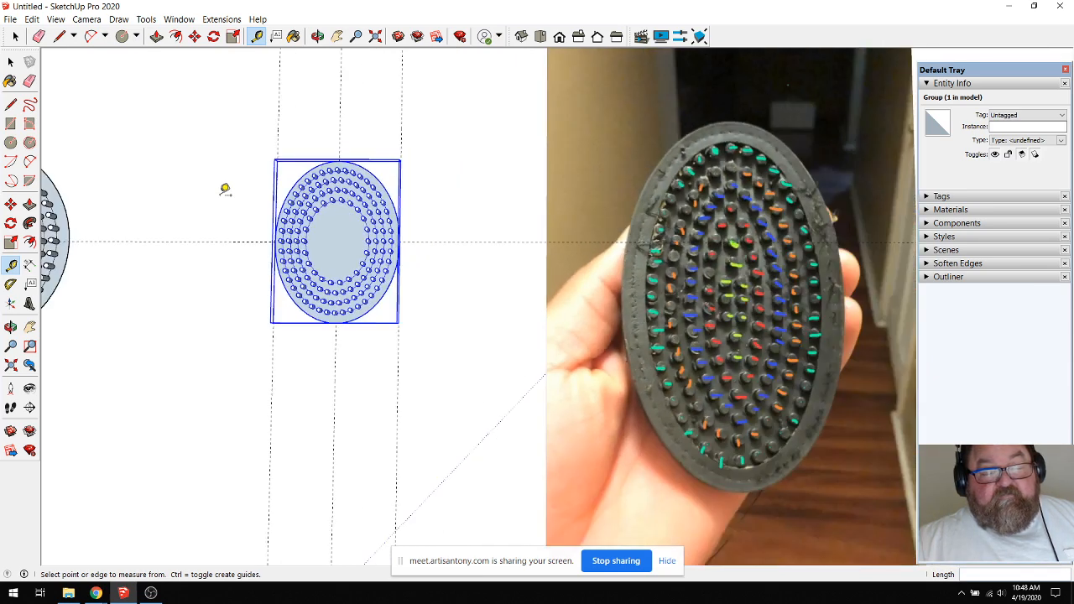
pyautogui.scroll(4, 281, 214)
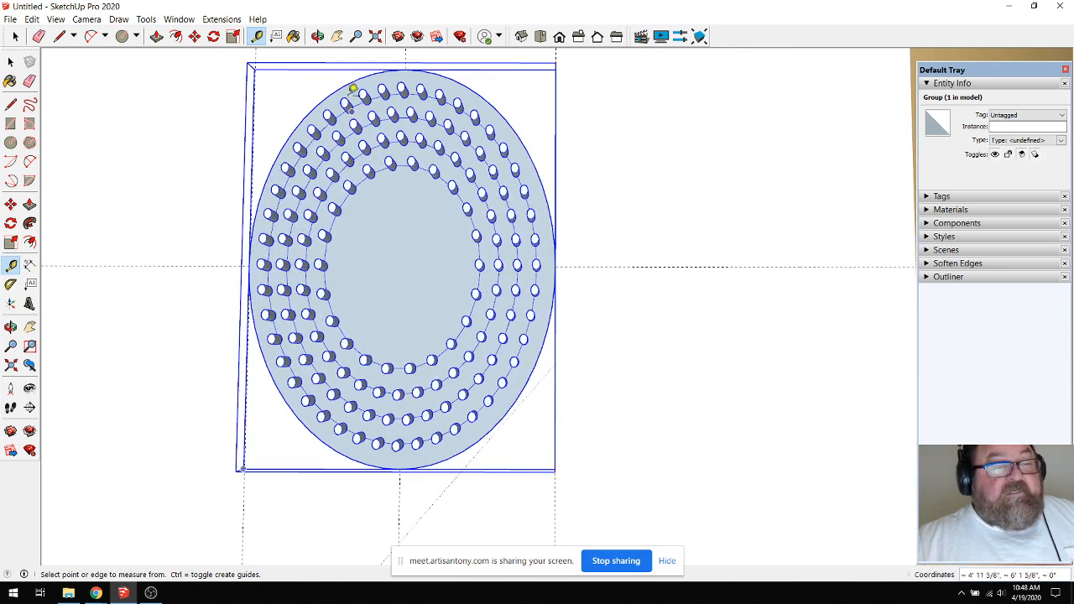
# Explode the scaled oval pad group into its separate pegs and faces, and clear the selection.
pyautogui.click(317, 37)
pyautogui.moveTo(422, 250); pyautogui.dragTo(463, 142)
pyautogui.scroll(2, 422, 220)
pyautogui.click(15, 36)
pyautogui.scroll(-3, 453, 214)
pyautogui.rightClick(450, 173)
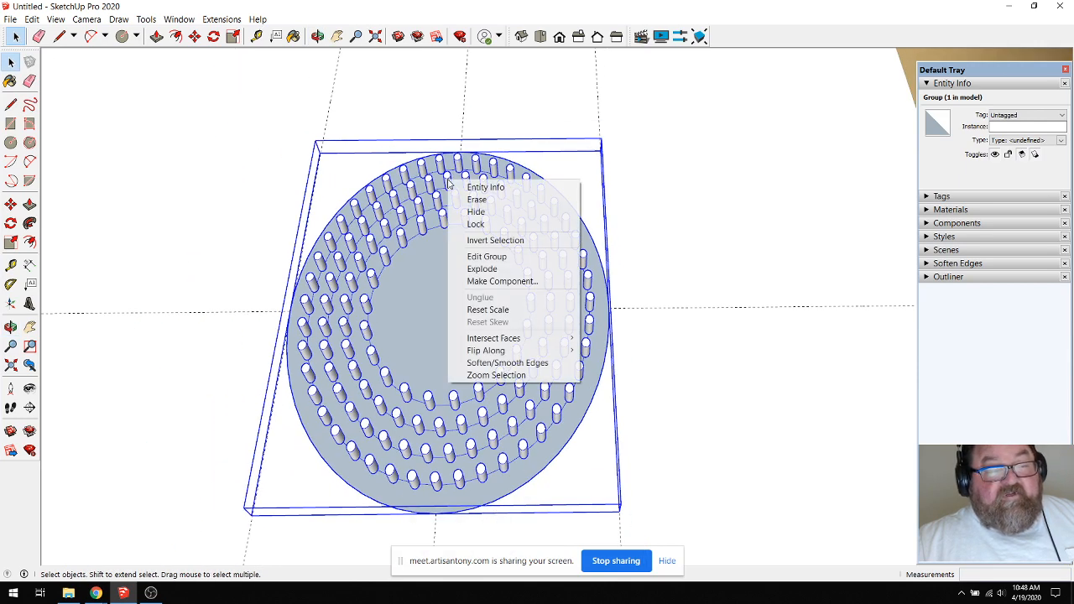
pyautogui.click(480, 269)
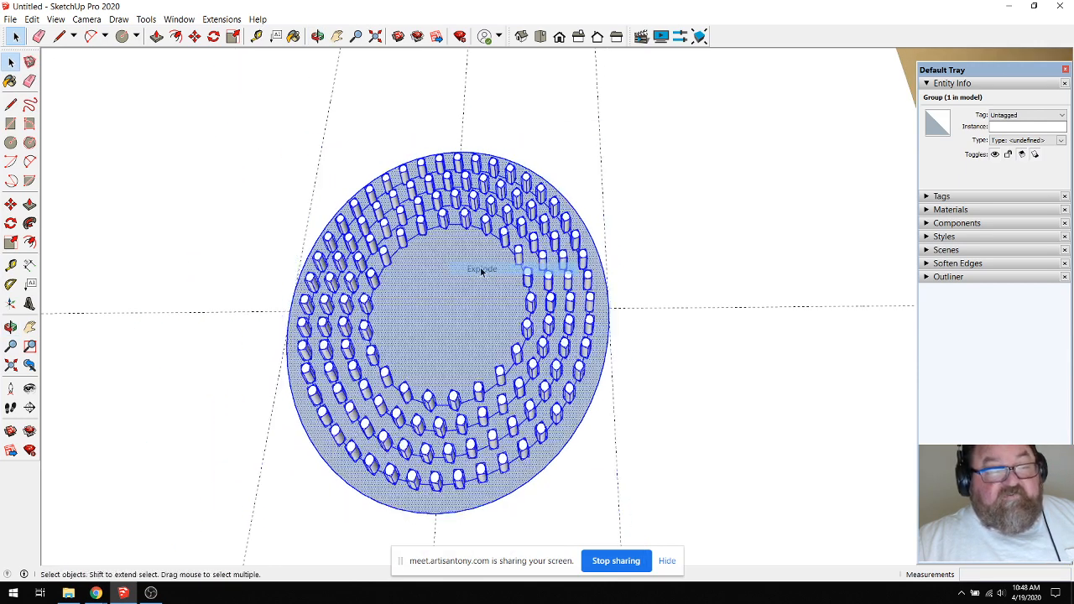
pyautogui.click(363, 153)
# Delete all pegs on the oval pad's innermost ring except the one just beside the vertical centre guide at its upper end.
pyautogui.click(317, 36)
pyautogui.moveTo(446, 175); pyautogui.dragTo(466, 330)
pyautogui.click(17, 36)
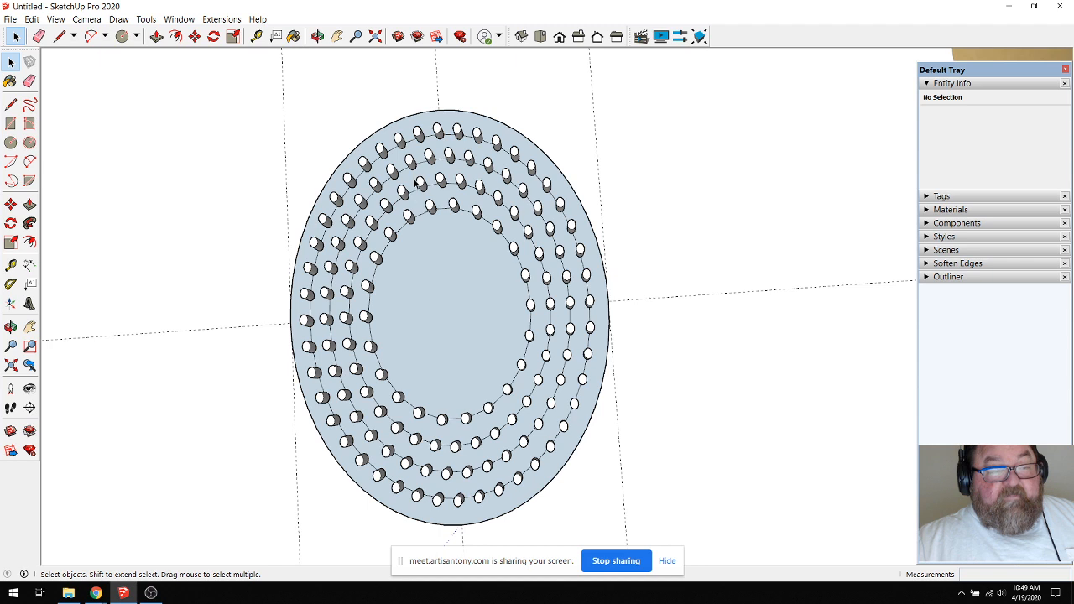
pyautogui.click(430, 207)
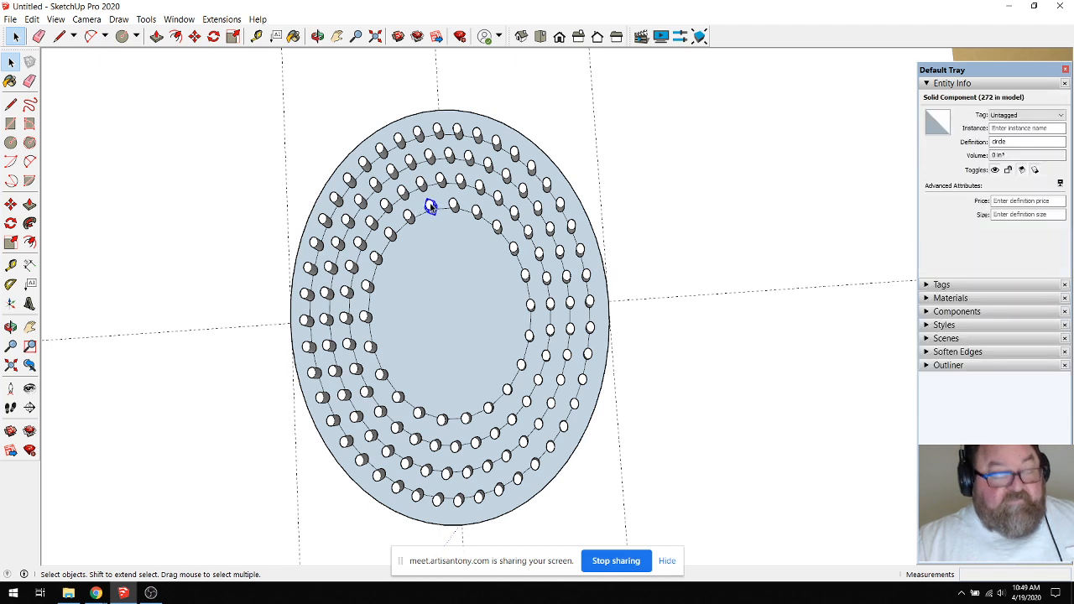
pyautogui.scroll(2, 415, 239)
pyautogui.keyDown('shift'); pyautogui.click(465, 198); pyautogui.keyUp('shift')
pyautogui.keyDown('shift'); pyautogui.click(493, 206); pyautogui.keyUp('shift')
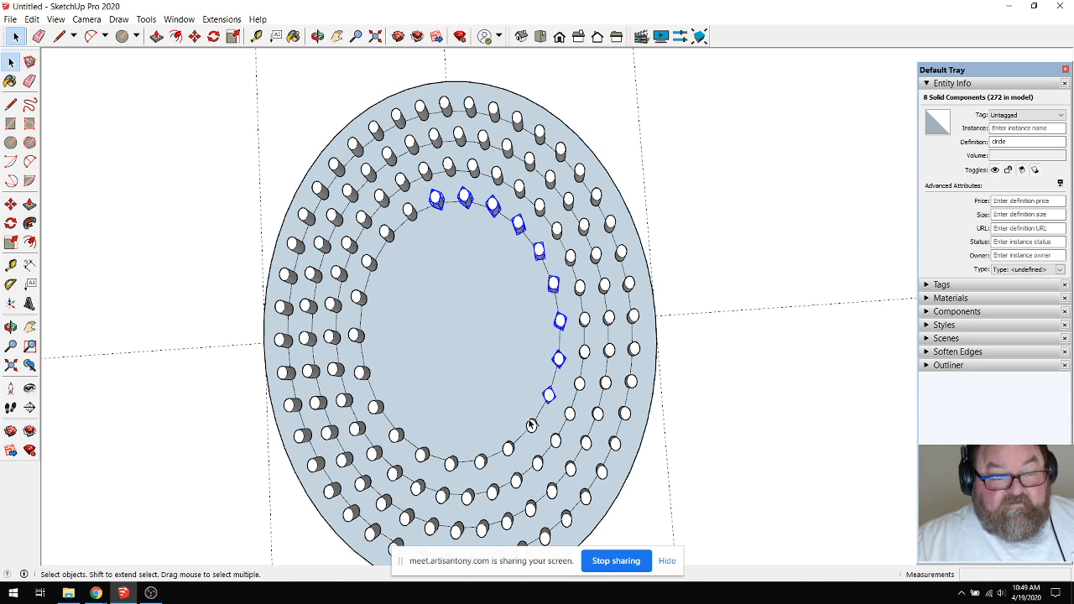
pyautogui.keyDown('shift'); pyautogui.click(509, 448); pyautogui.keyUp('shift')
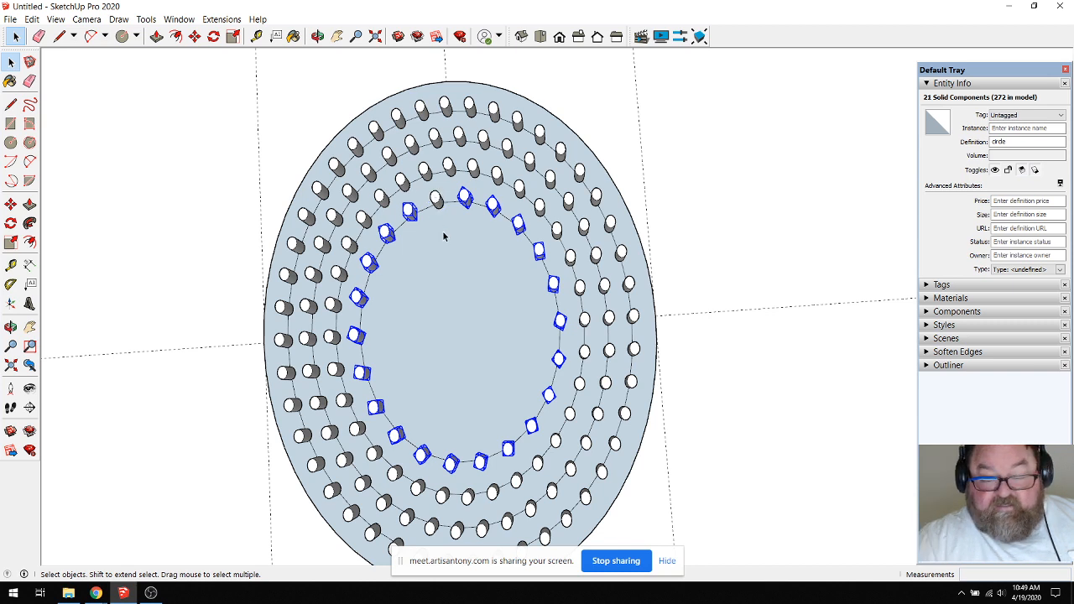
pyautogui.press('Delete')
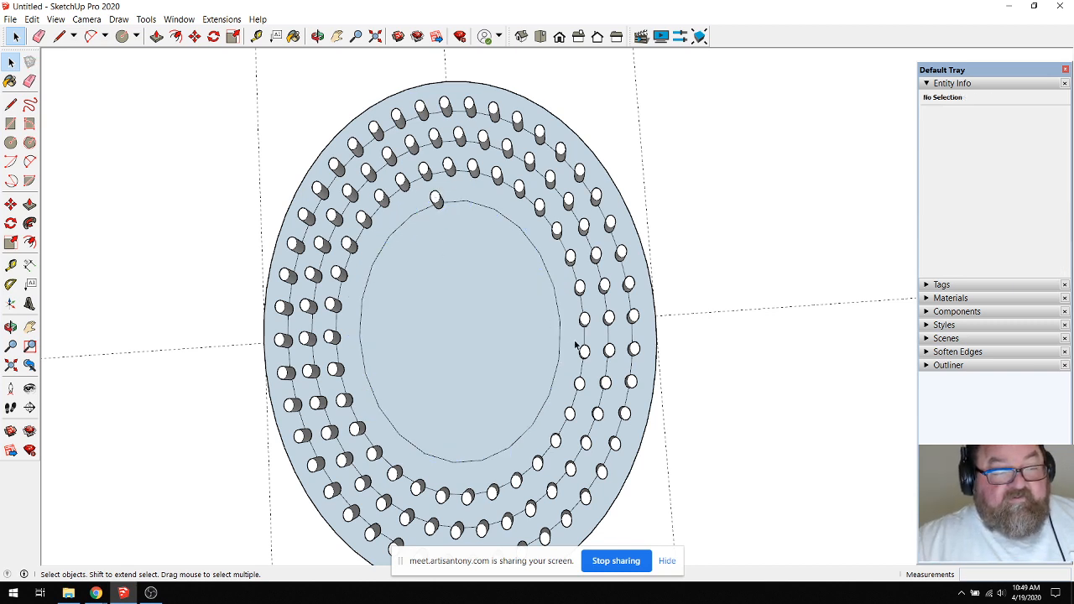
# Examine the central pegs in the reference photo against the emptied oval centre to judge guide offsets from the vertical centre guide.
pyautogui.scroll(-2, 558, 339)
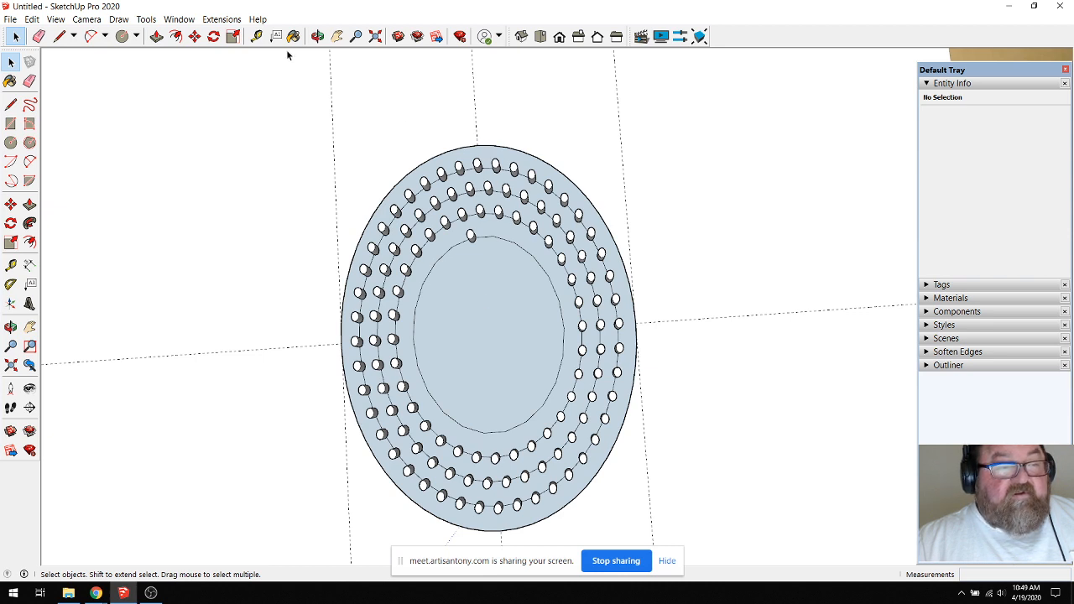
pyautogui.click(256, 36)
pyautogui.click(476, 127)
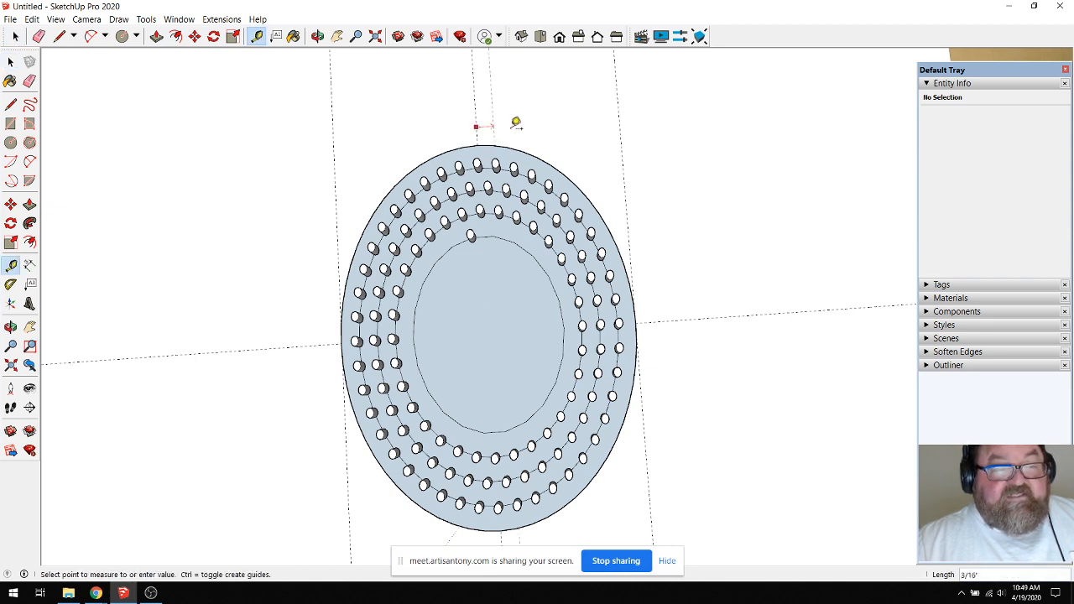
pyautogui.scroll(-3, 419, 159)
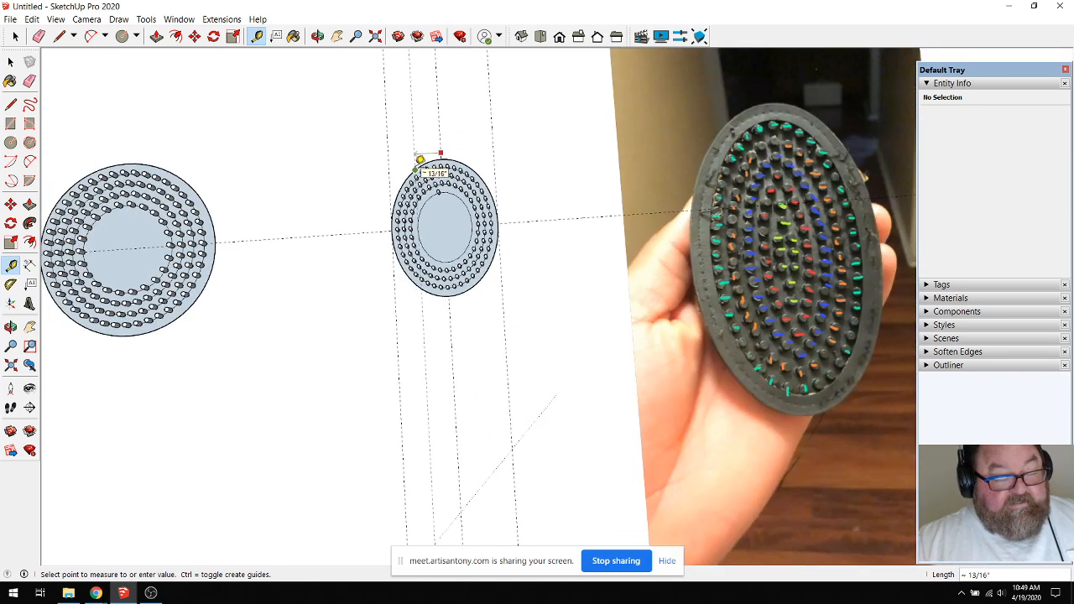
pyautogui.scroll(3, 776, 277)
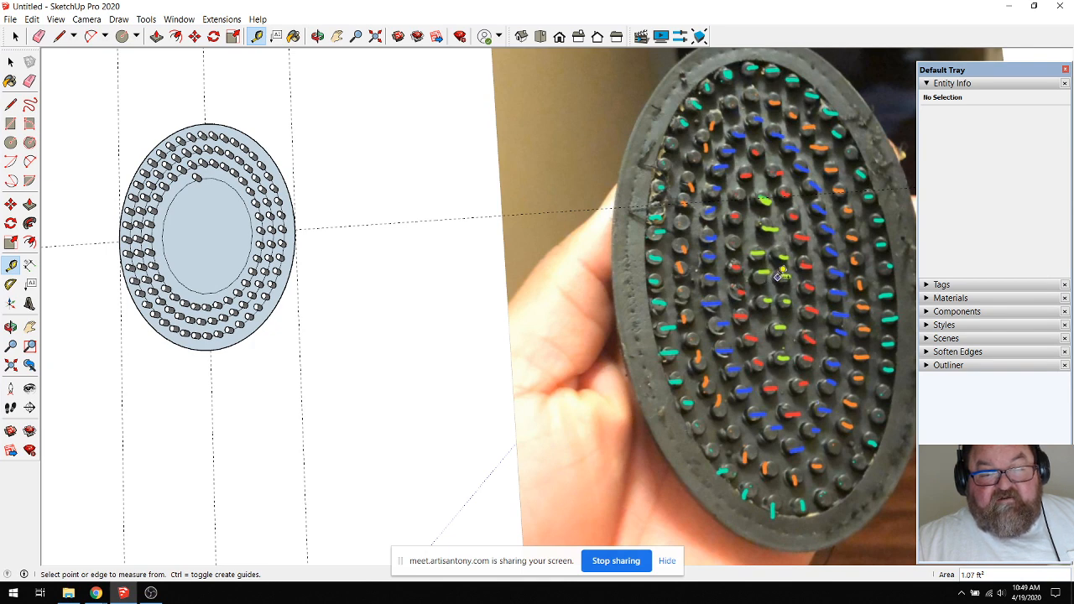
pyautogui.scroll(-3, 775, 274)
pyautogui.scroll(3, 377, 222)
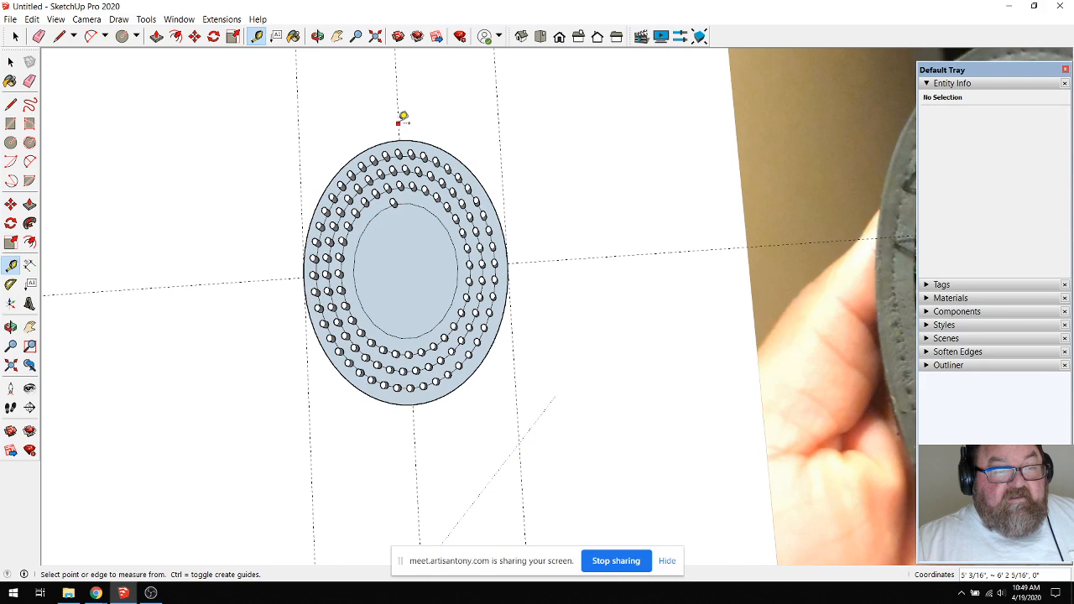
pyautogui.scroll(2, 403, 117)
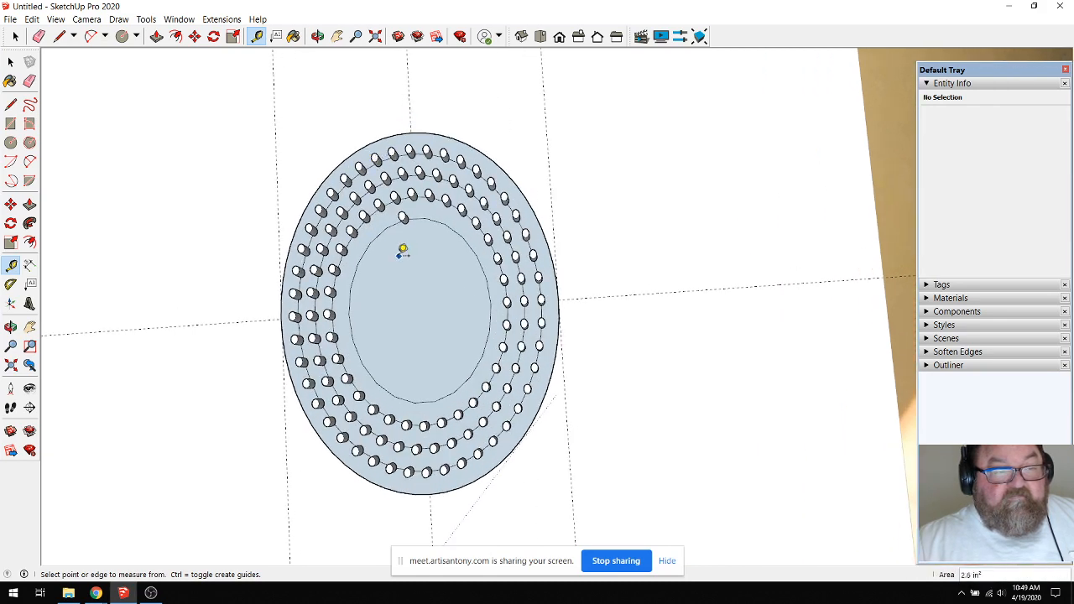
pyautogui.scroll(-3, 403, 252)
pyautogui.scroll(1, 354, 247)
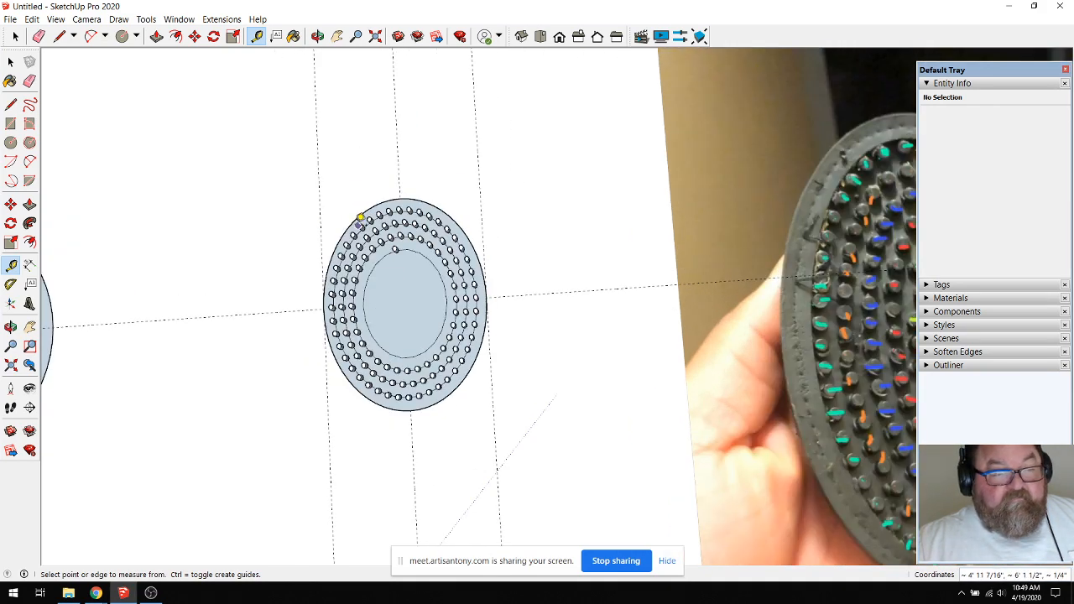
pyautogui.scroll(2, 359, 218)
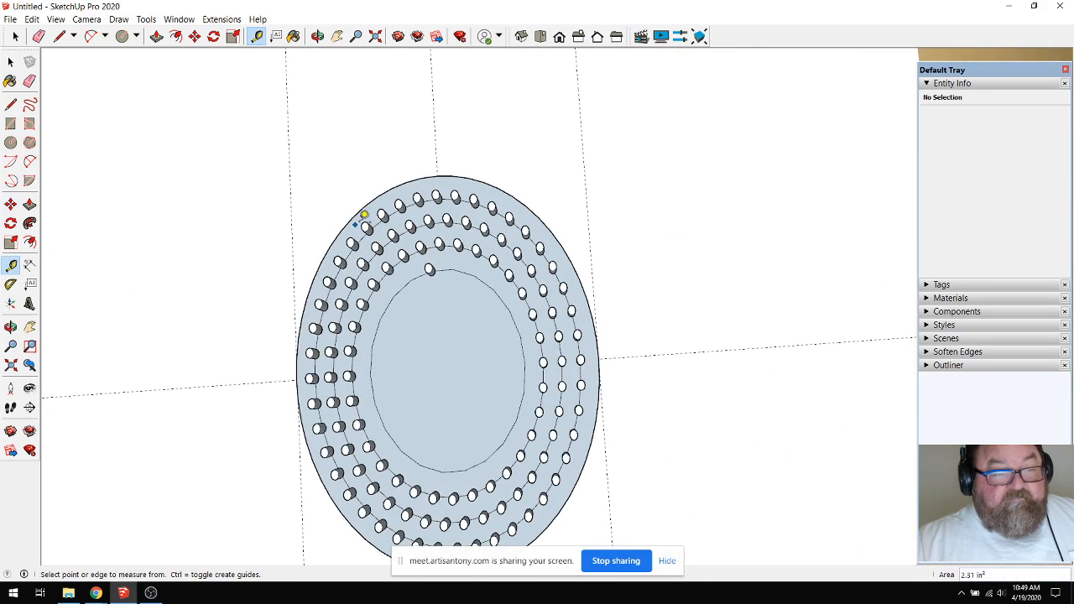
# Try to place a guide parallel to the oval pad's vertical centre guide, offset slightly to its right.
pyautogui.click(436, 162)
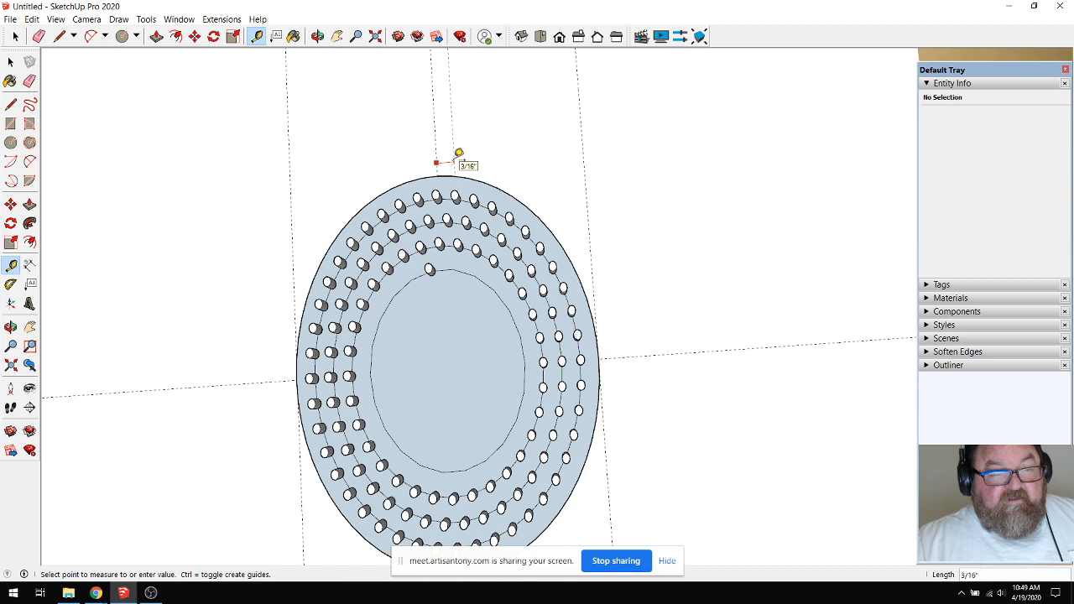
pyautogui.scroll(-4, 401, 172)
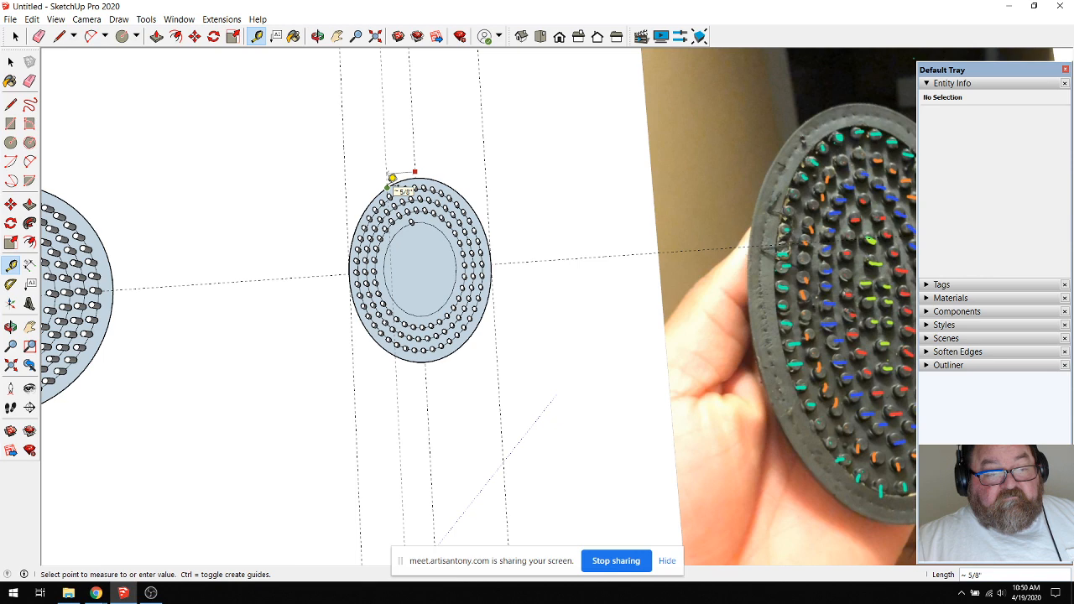
pyautogui.scroll(3, 392, 178)
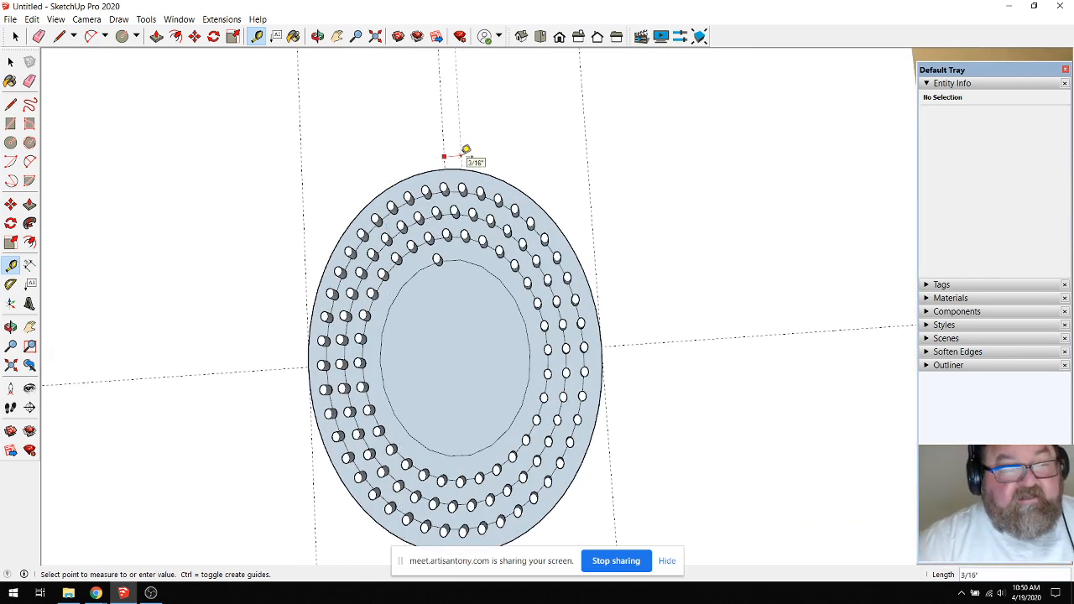
pyautogui.scroll(-3, 331, 215)
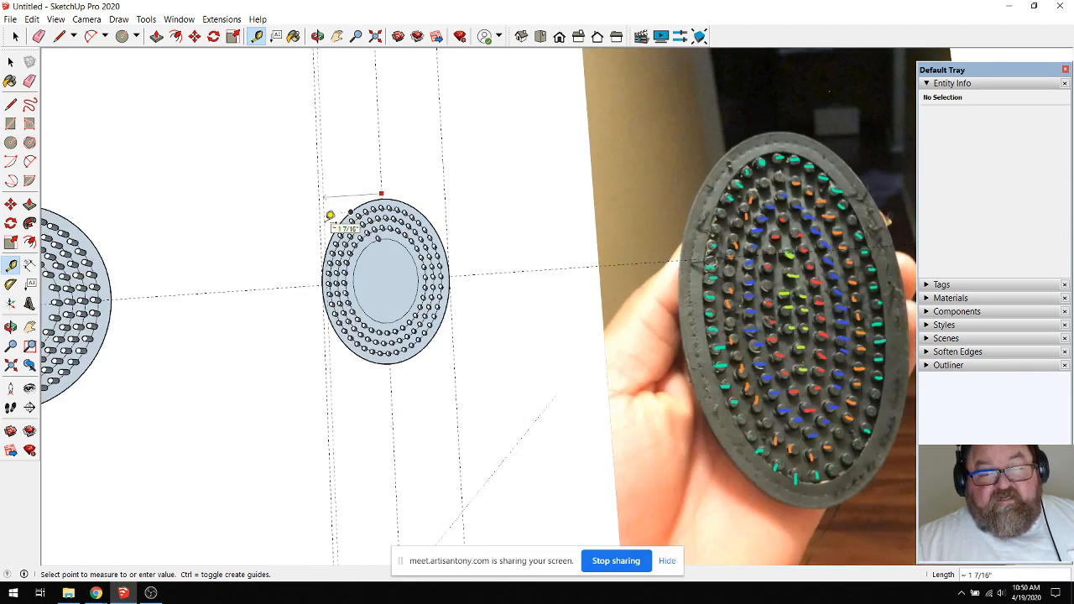
pyautogui.scroll(5, 329, 215)
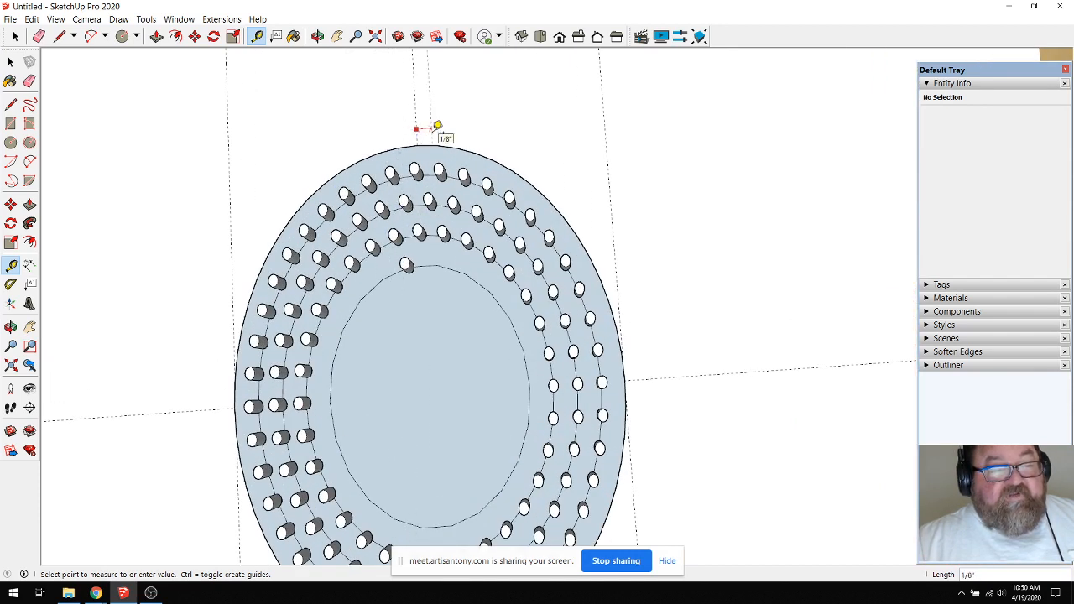
pyautogui.write('6')
pyautogui.press('Return')
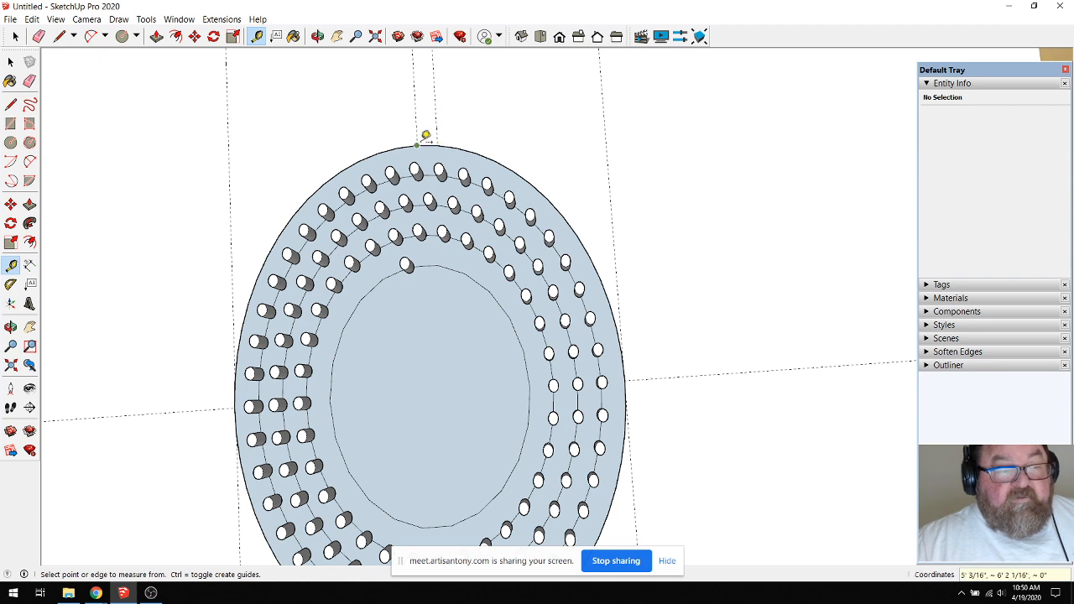
# Try to place guides 1/16" to the right and left of the oval pad's vertical centre guide.
pyautogui.click(417, 133)
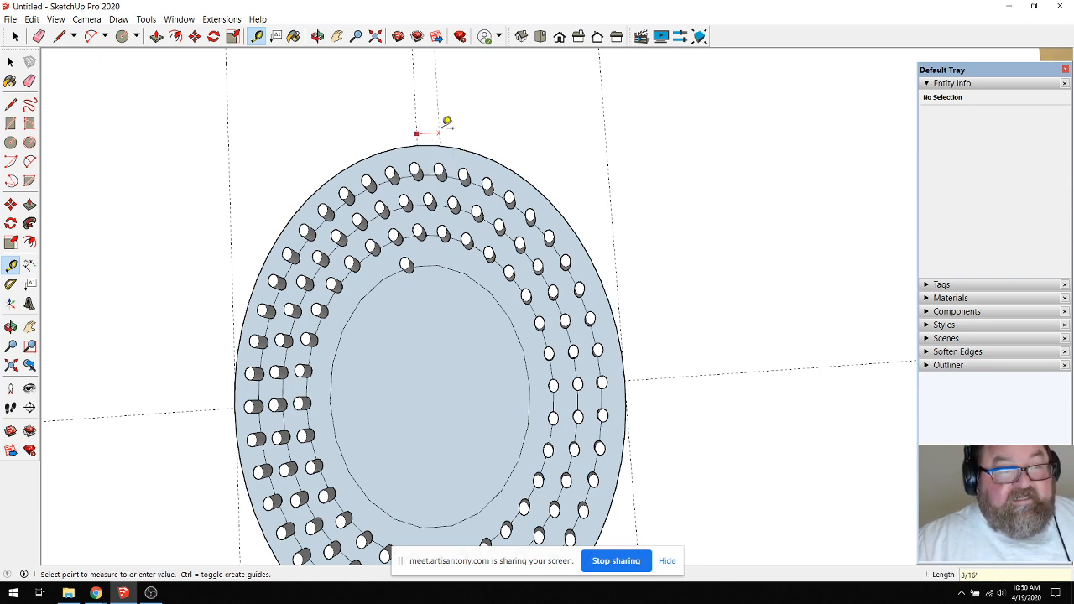
pyautogui.write('1/16')
pyautogui.press('Return')
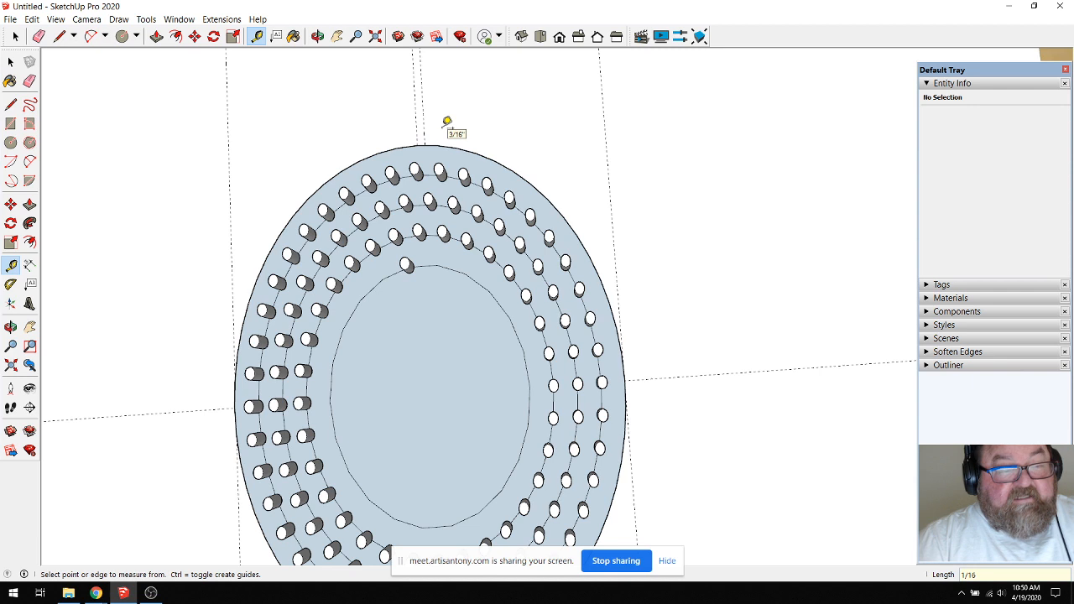
pyautogui.click(416, 132)
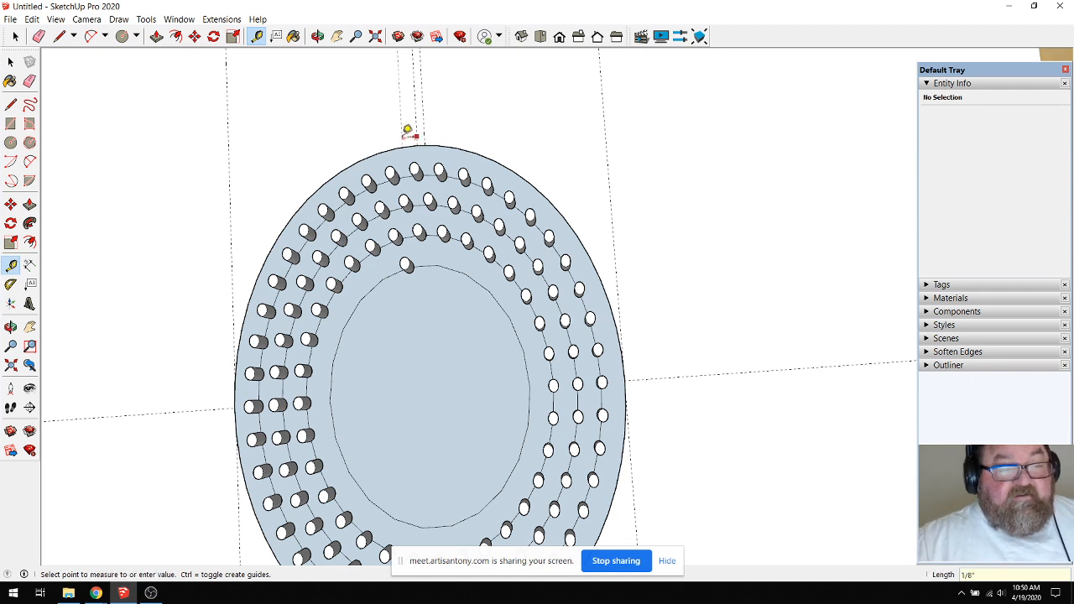
pyautogui.write('1/1')
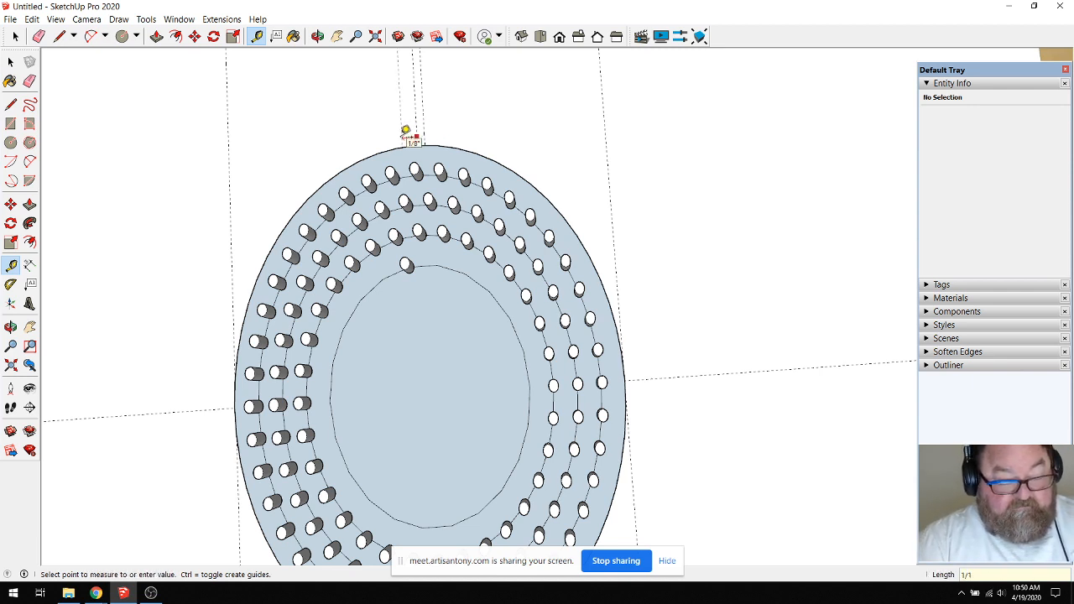
pyautogui.write('6')
pyautogui.press('Return')
pyautogui.scroll(1, 405, 130)
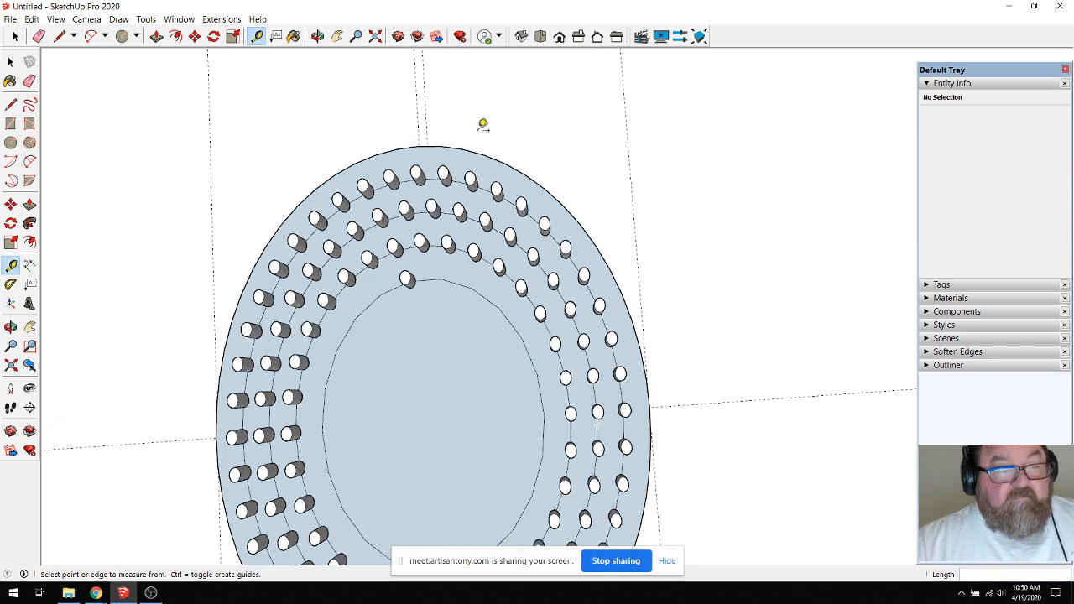
# Place two guides parallel to the oval pad's vertical centre guide, offset 3/16" to each side of it.
pyautogui.click(418, 135)
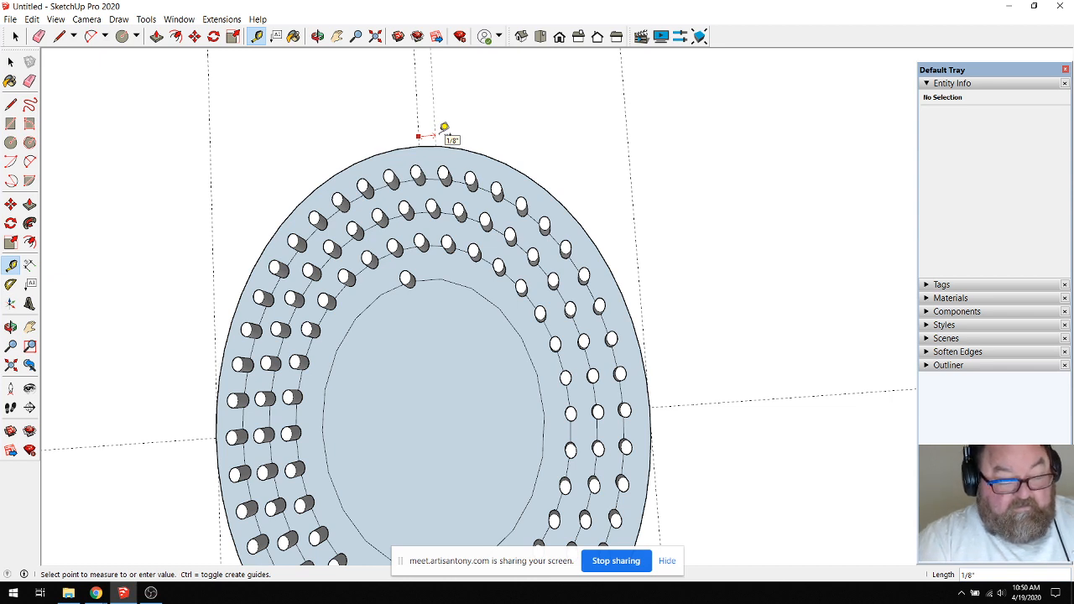
pyautogui.click(444, 127)
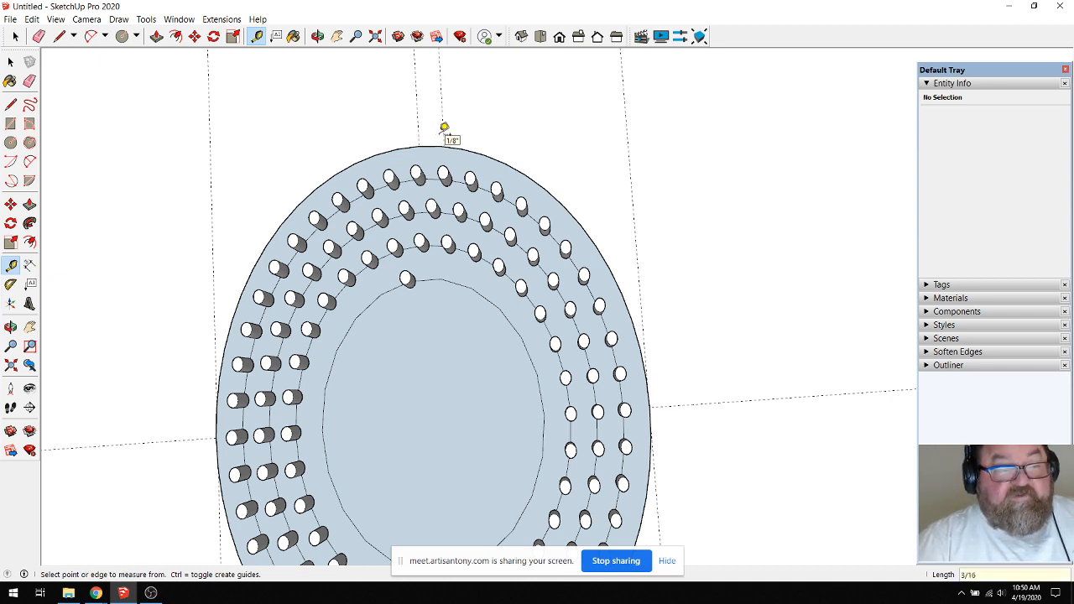
pyautogui.click(421, 132)
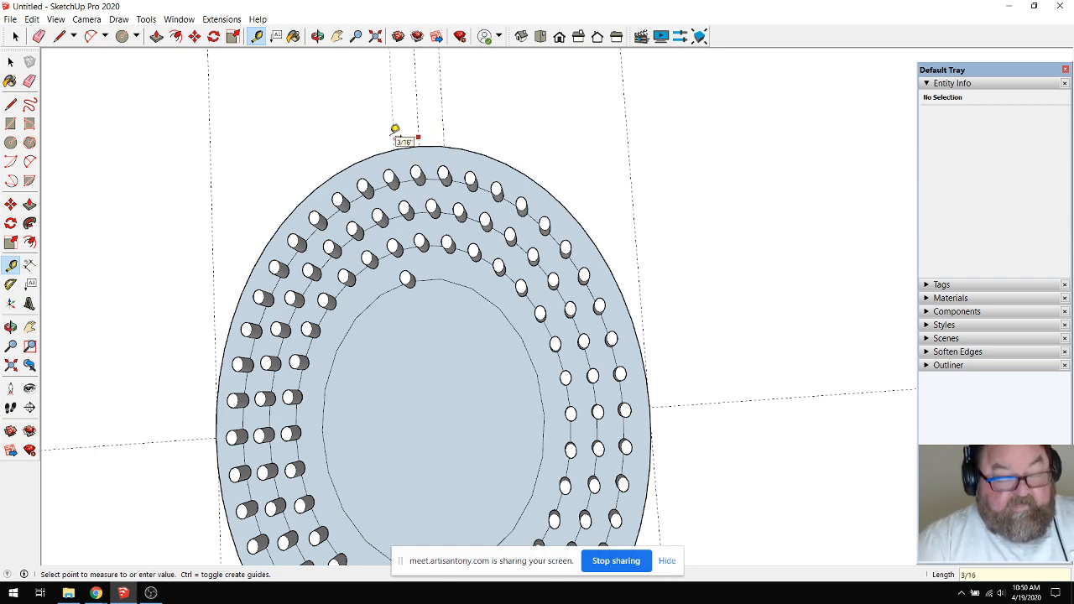
pyautogui.click(394, 128)
pyautogui.scroll(-1, 445, 131)
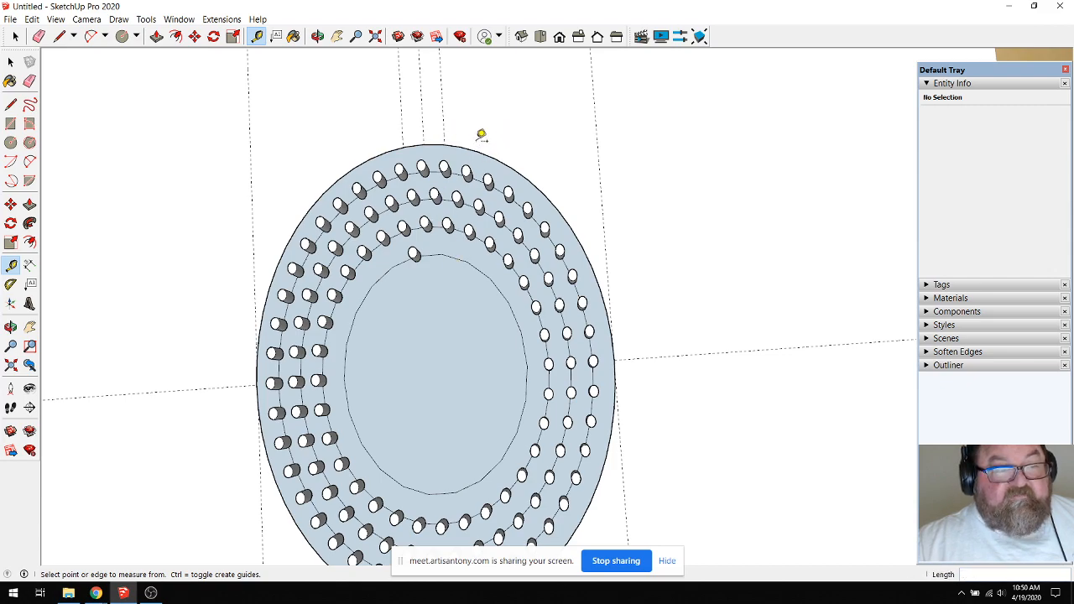
# Place a centre guide across the oval pad's top face, parallel to the vertical guide at the pad's right edge.
pyautogui.click(317, 36)
pyautogui.moveTo(549, 361); pyautogui.dragTo(358, 173)
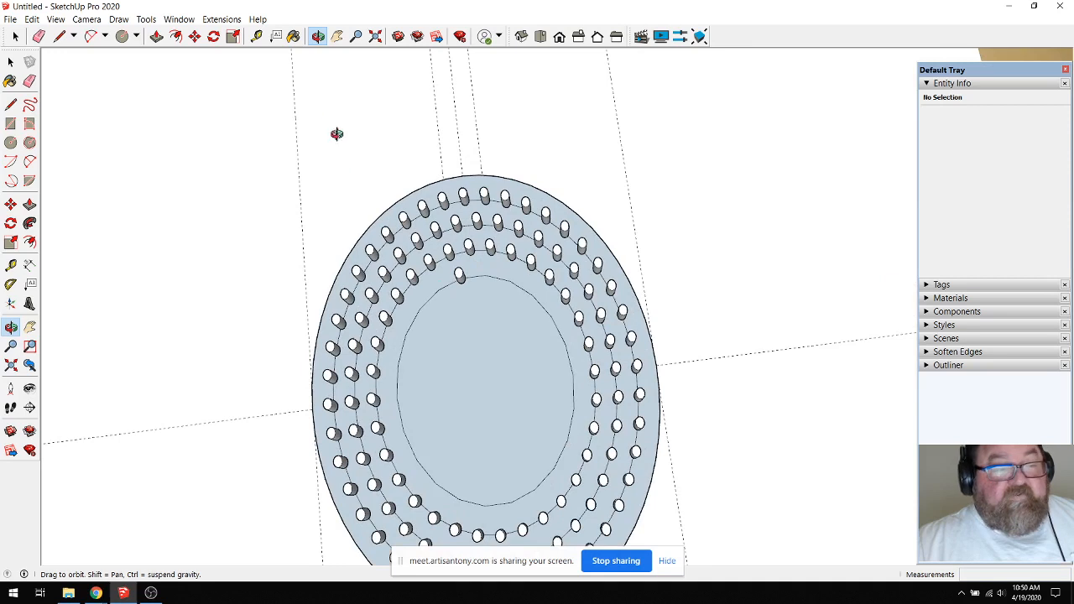
pyautogui.click(257, 36)
pyautogui.click(637, 242)
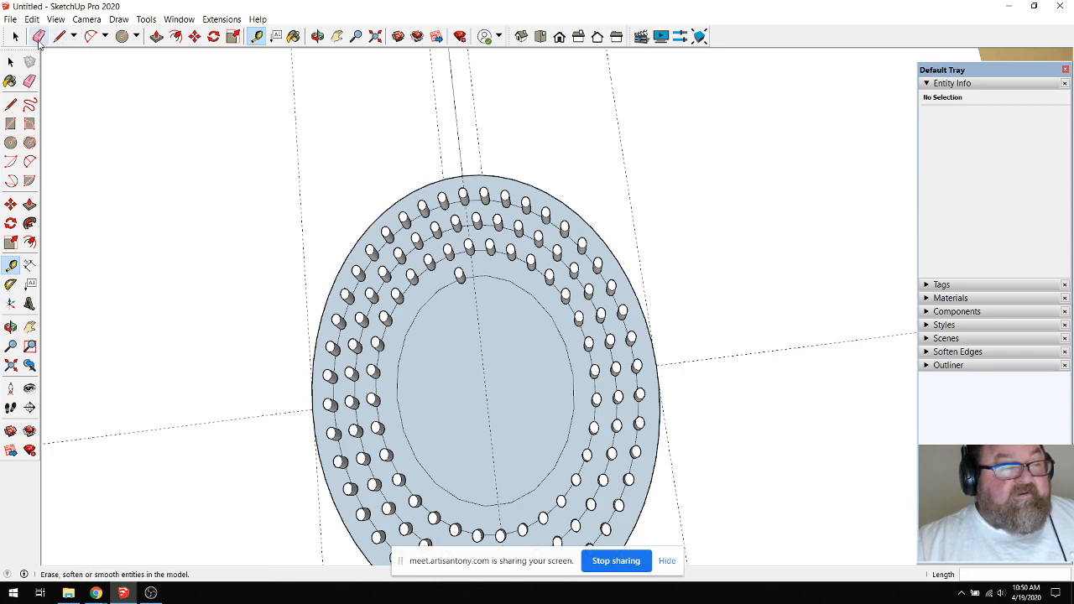
# Erase the two offset guides on either side of the oval pad's vertical centre guide.
pyautogui.press('e')
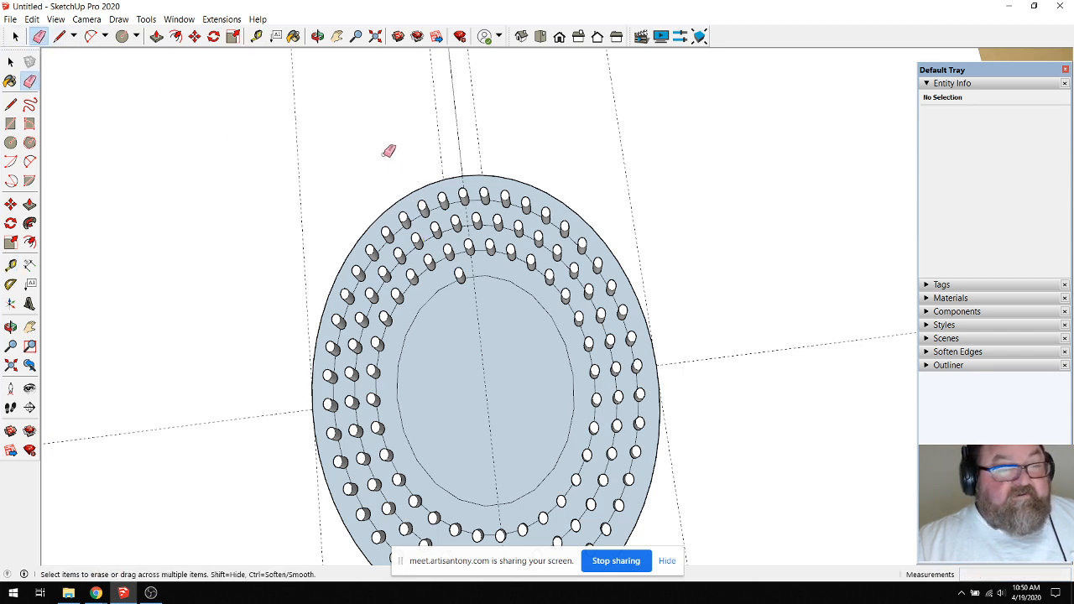
pyautogui.click(439, 148)
pyautogui.click(479, 147)
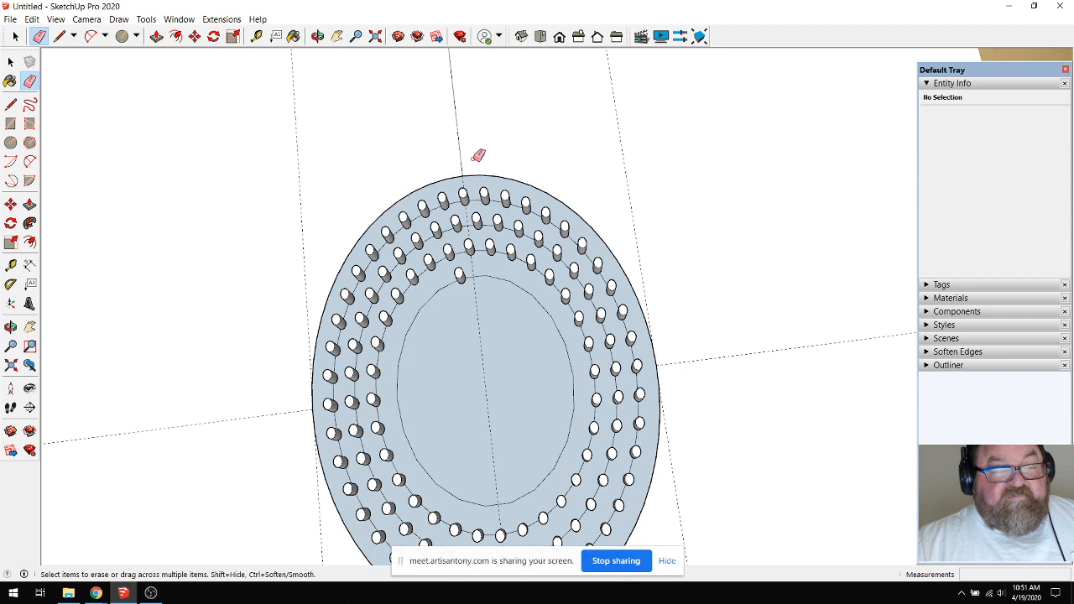
# Start a parallel guide on the oval pad's inner face, offset to the left of the vertical centre guide.
pyautogui.click(256, 36)
pyautogui.scroll(2, 470, 396)
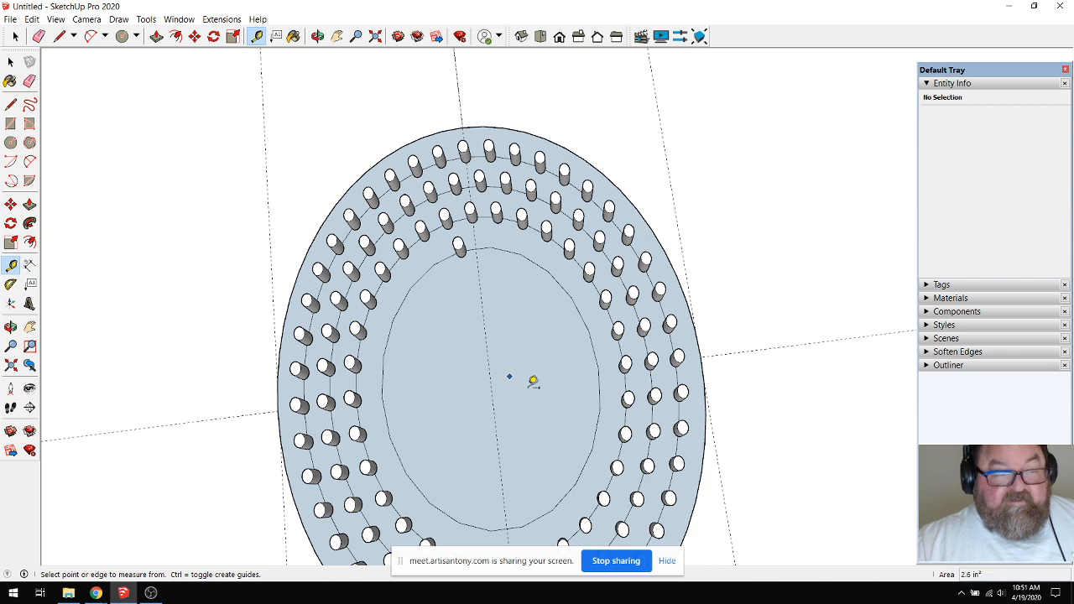
pyautogui.scroll(-1, 560, 402)
pyautogui.scroll(1, 494, 377)
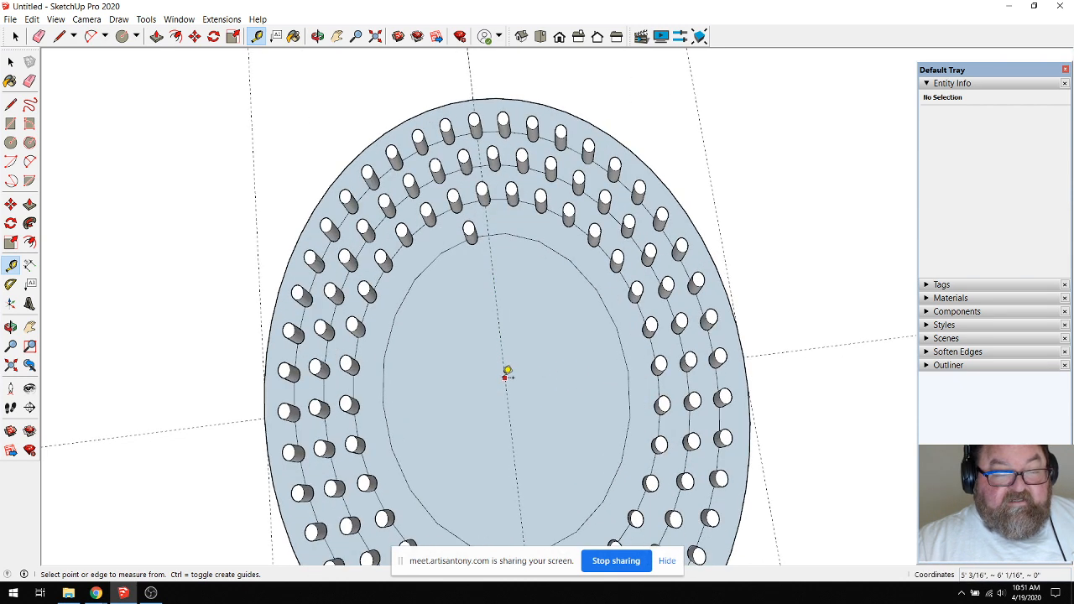
pyautogui.click(504, 378)
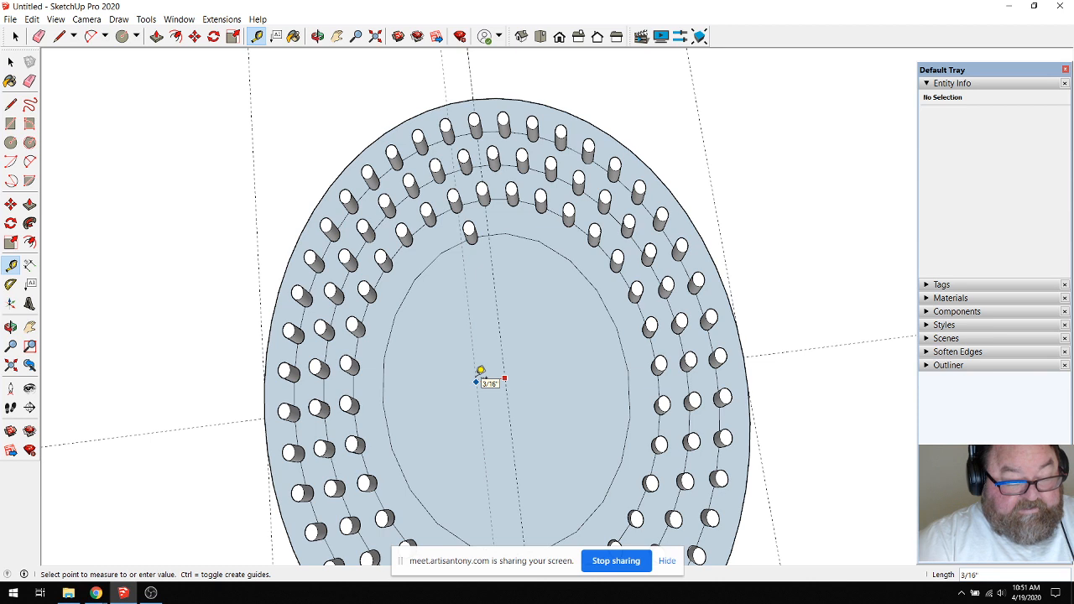
# Place parallel guide lines 3/16" to either side of the disc's lengthwise center guide.
pyautogui.write('3/16')
pyautogui.press('Return')
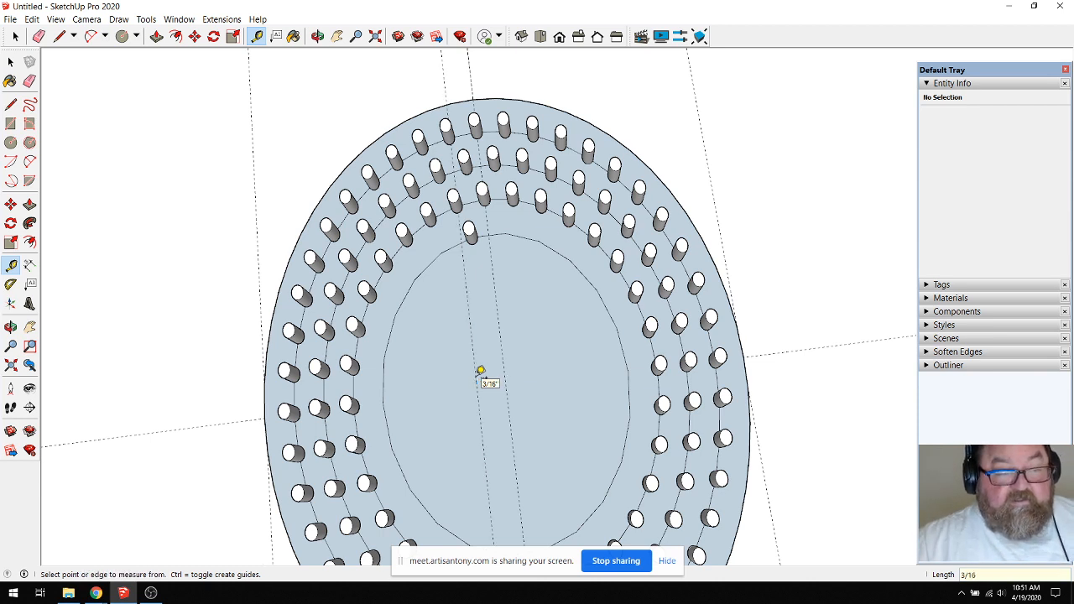
pyautogui.click(505, 385)
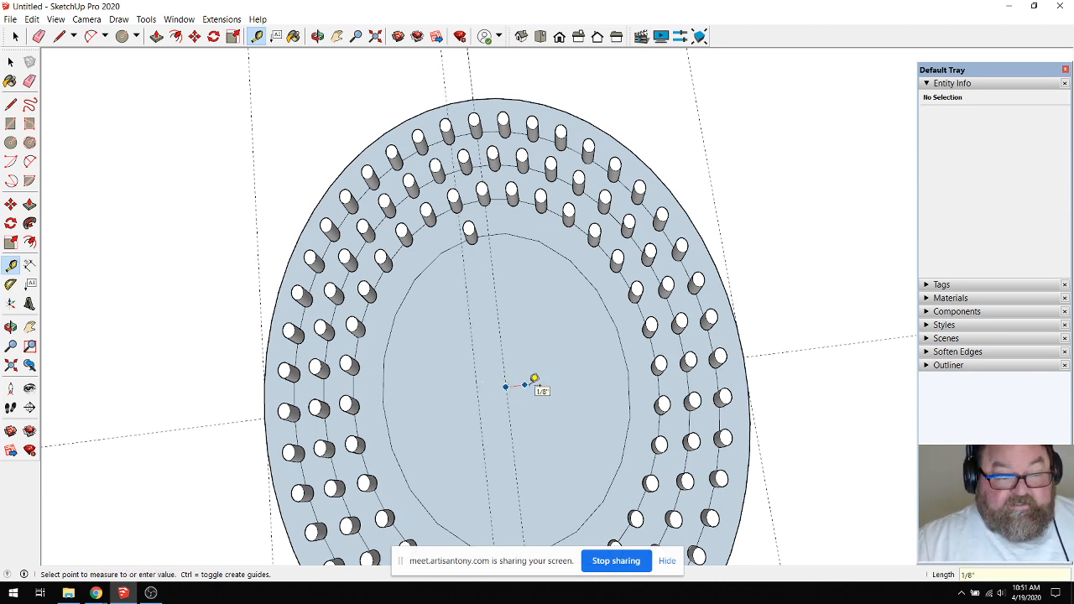
pyautogui.click(547, 377)
pyautogui.click(509, 415)
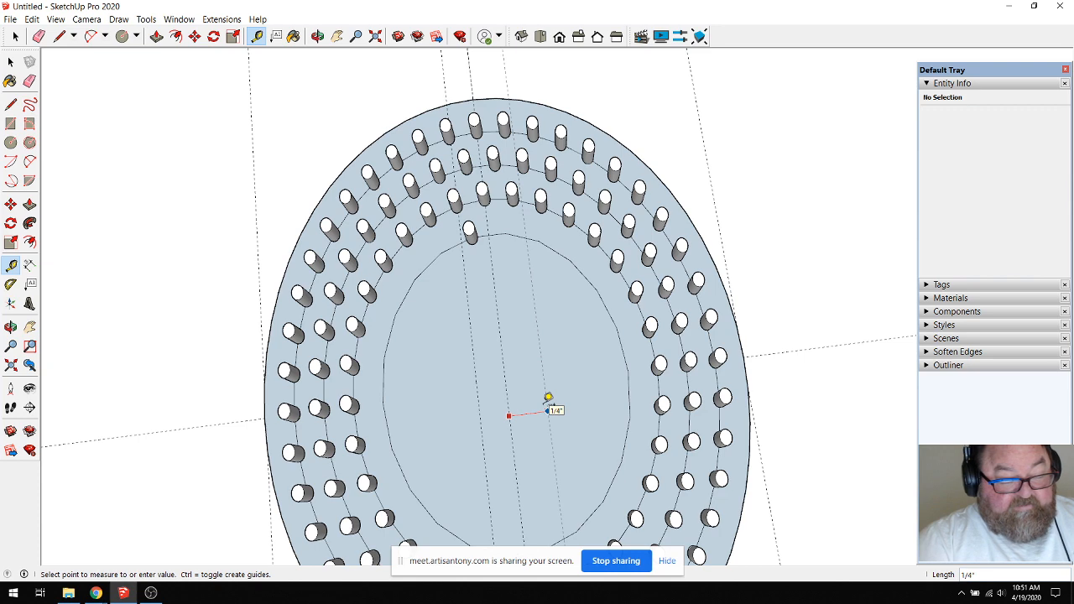
pyautogui.click(548, 408)
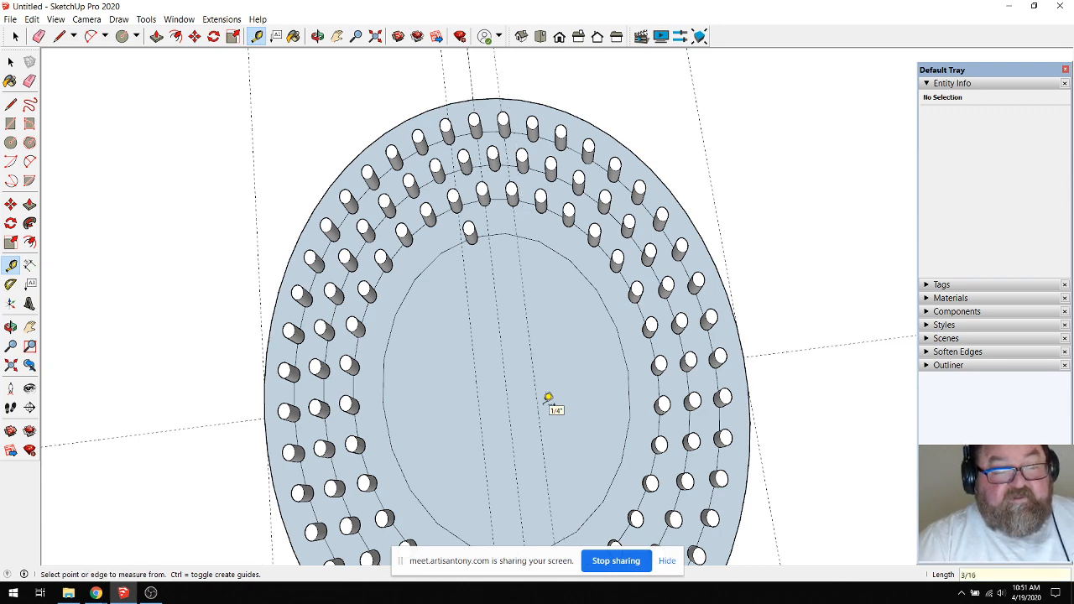
pyautogui.scroll(-2, 546, 394)
pyautogui.scroll(-1, 540, 369)
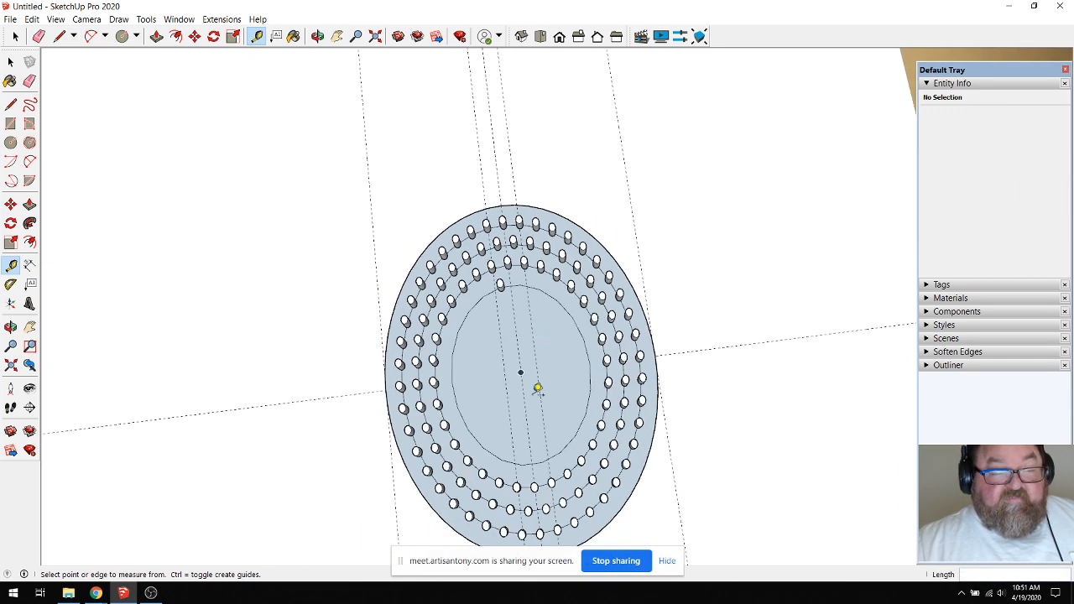
pyautogui.scroll(-1, 533, 403)
pyautogui.click(317, 36)
pyautogui.moveTo(617, 314); pyautogui.dragTo(561, 403)
pyautogui.scroll(2, 502, 444)
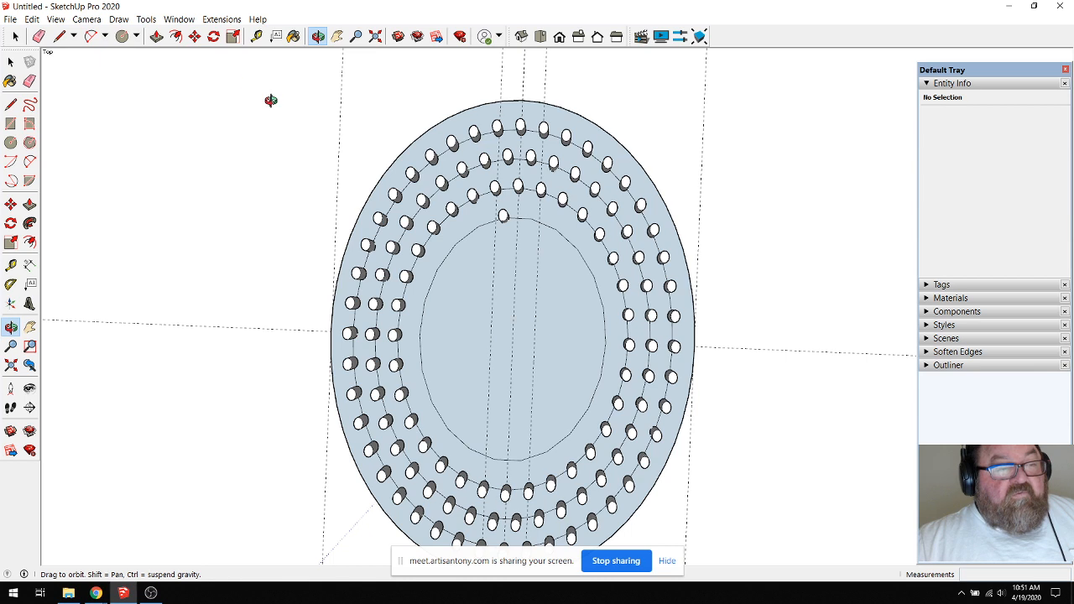
pyautogui.click(256, 36)
pyautogui.click(340, 112)
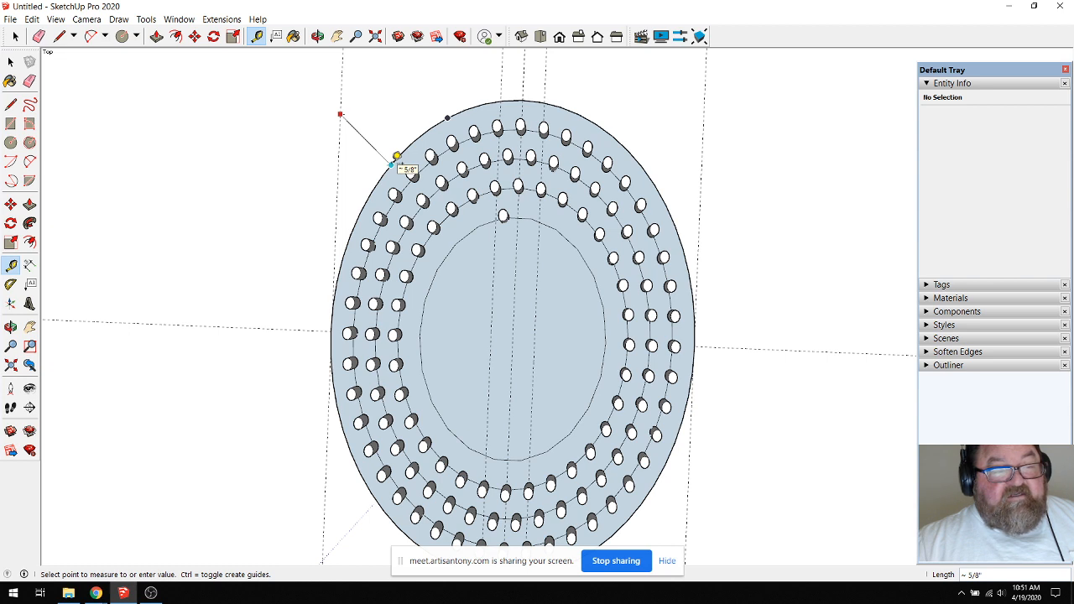
pyautogui.click(396, 156)
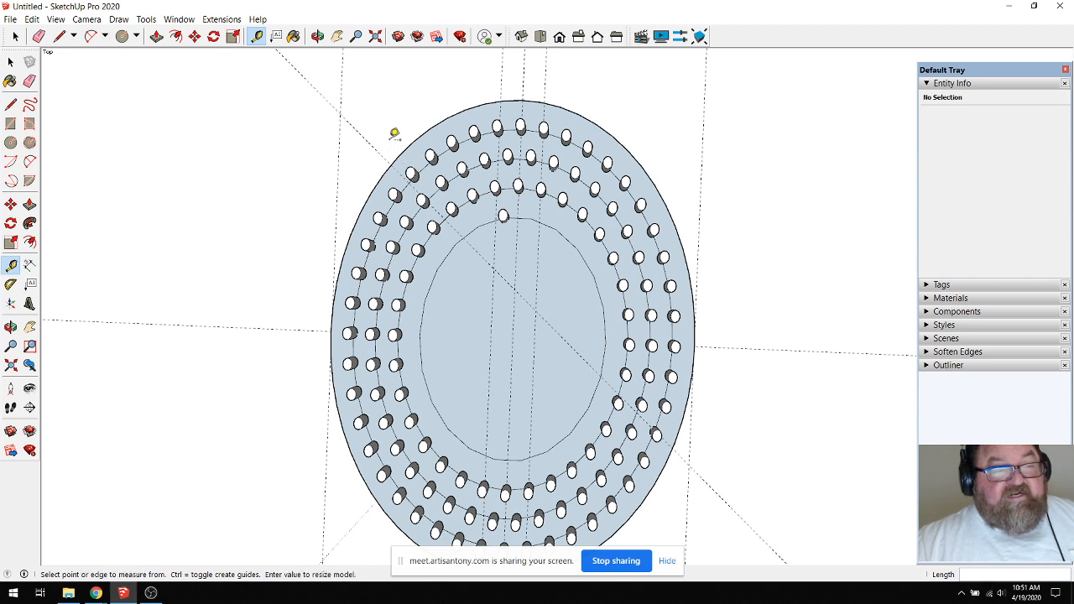
pyautogui.click(39, 36)
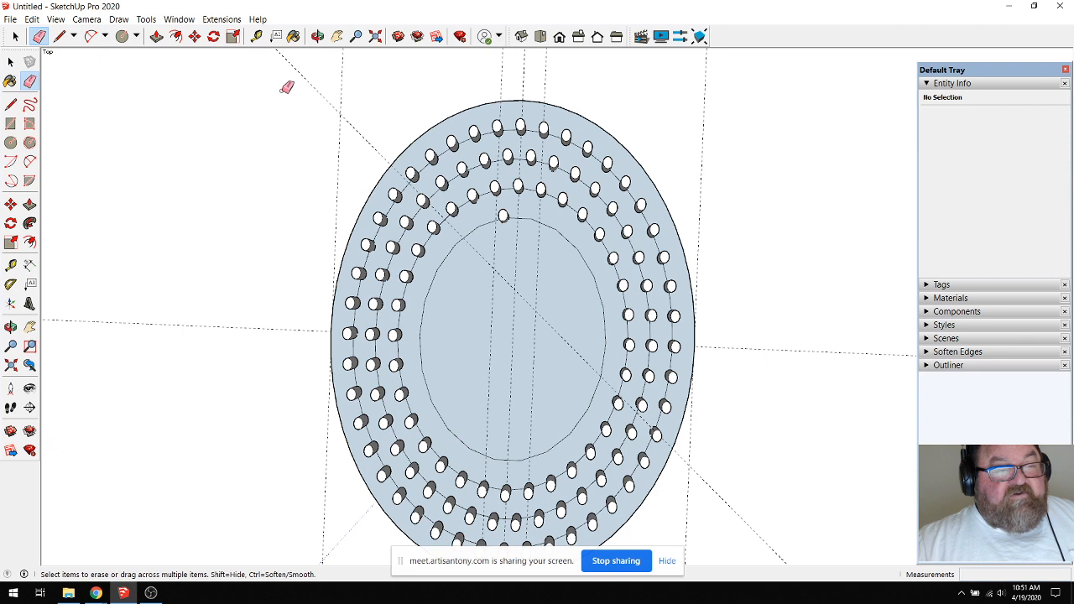
pyautogui.click(311, 85)
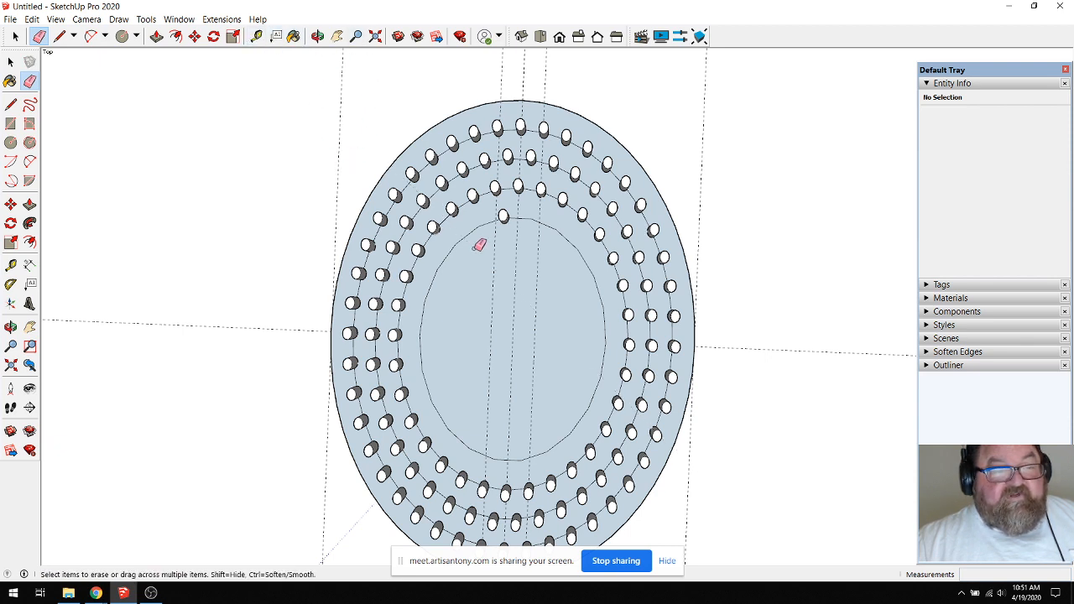
pyautogui.click(256, 36)
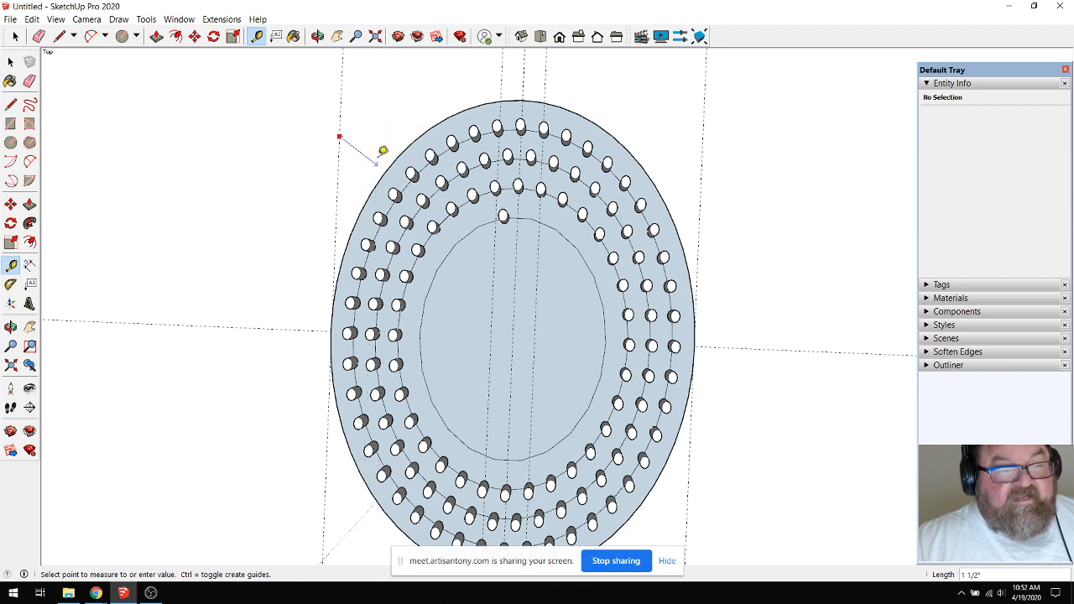
pyautogui.press('Escape')
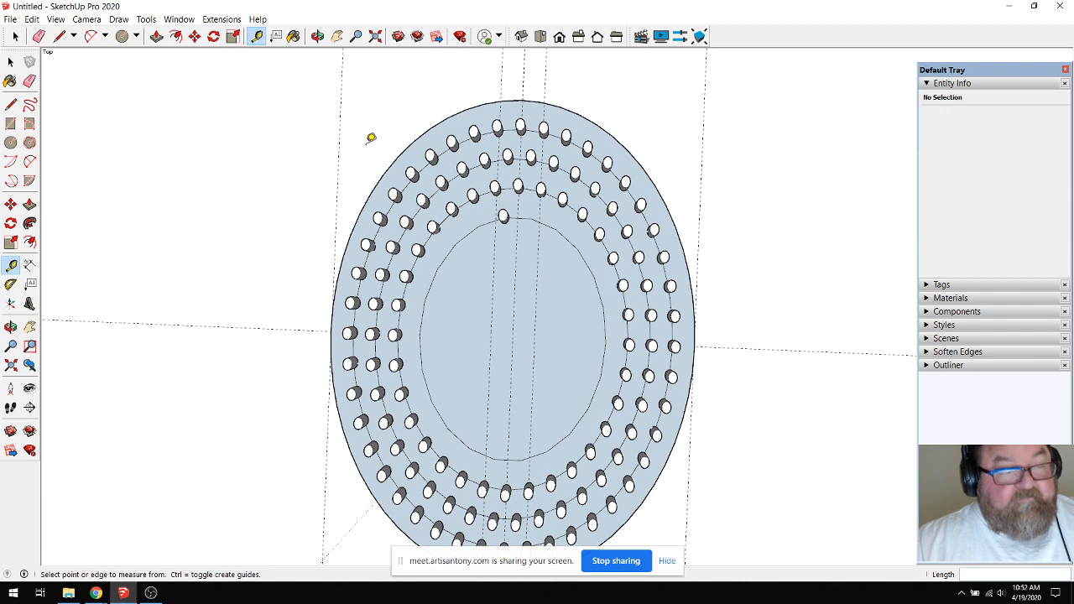
# Scale the innermost circle inward from both sides into a narrow ellipse that fits between the two guides flanking the center guide.
pyautogui.scroll(-1, 371, 137)
pyautogui.scroll(3, 500, 288)
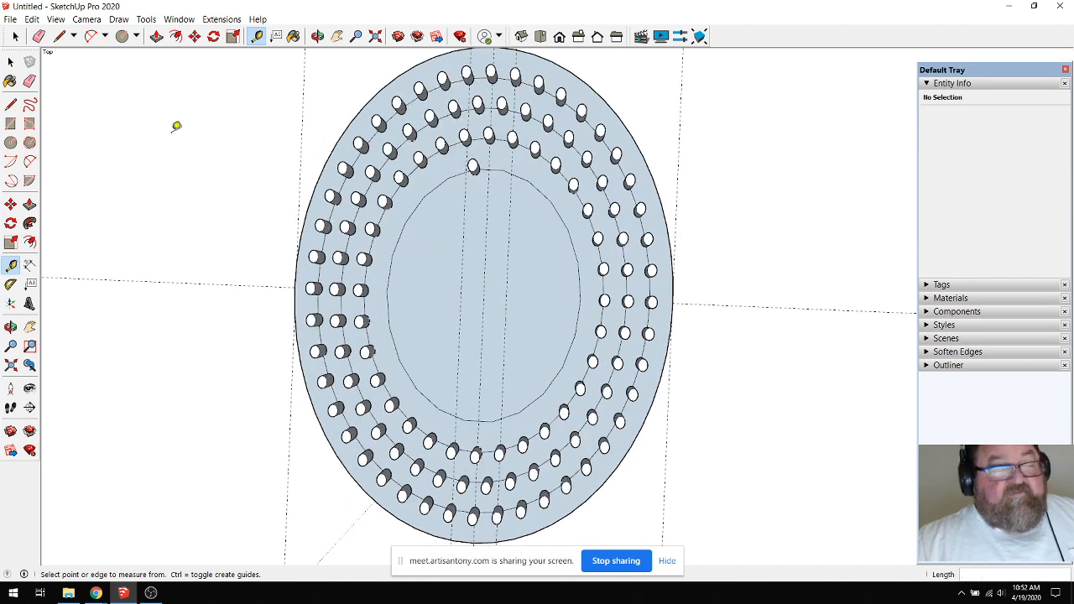
pyautogui.click(10, 61)
pyautogui.click(400, 242)
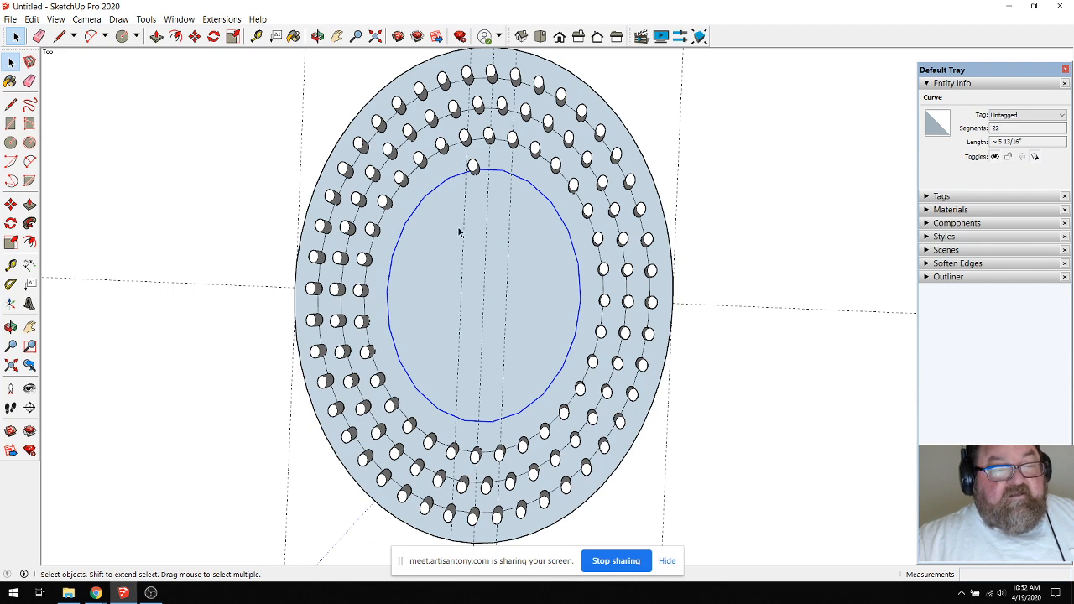
pyautogui.click(233, 36)
pyautogui.scroll(2, 411, 332)
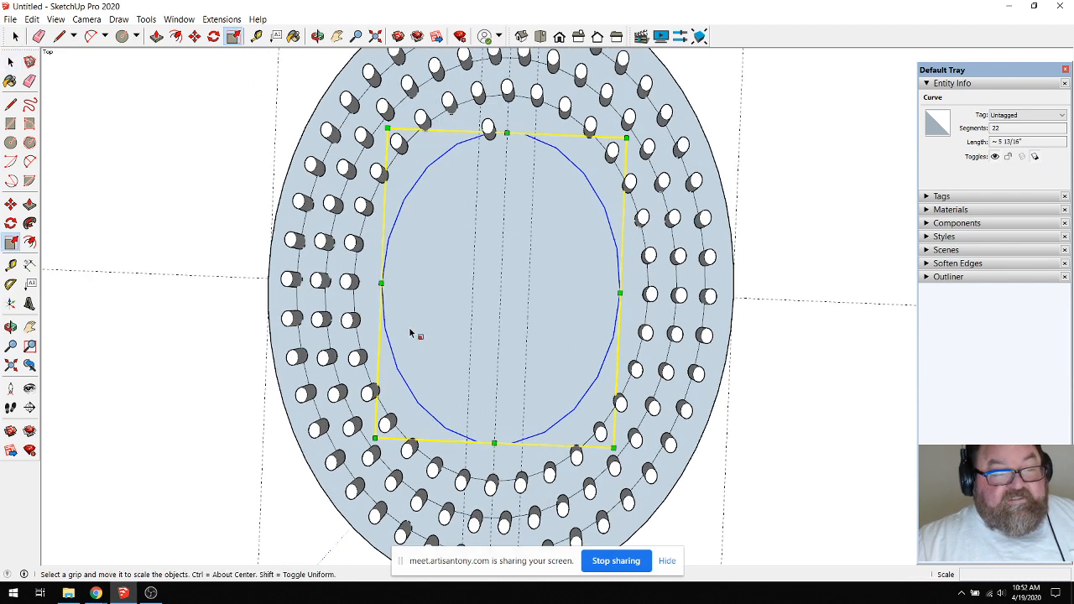
pyautogui.moveTo(378, 277); pyautogui.dragTo(479, 290)
pyautogui.moveTo(642, 290); pyautogui.dragTo(541, 286)
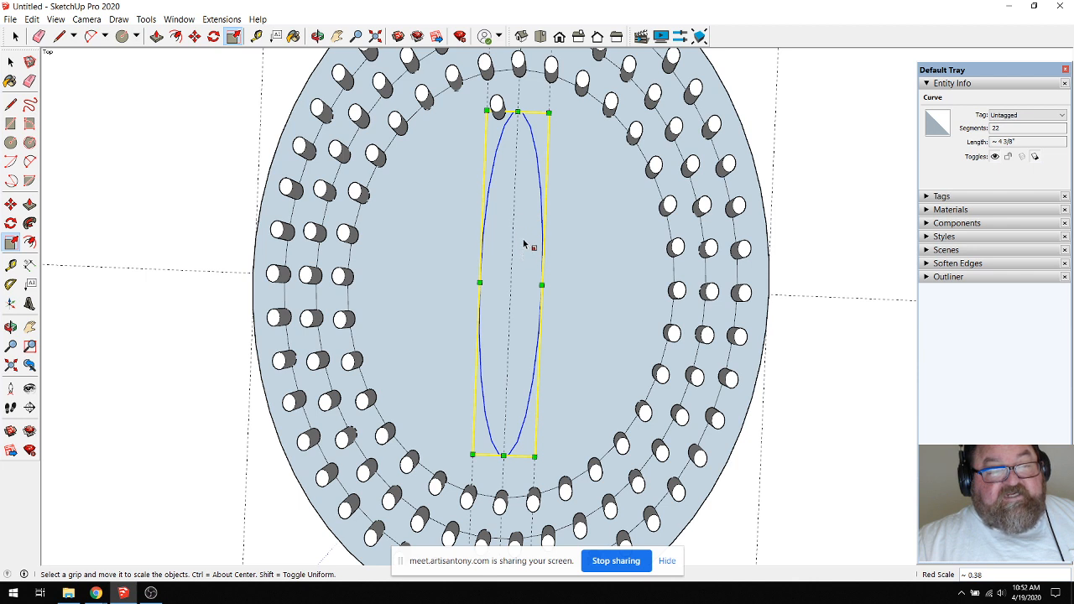
pyautogui.click(16, 39)
pyautogui.click(213, 151)
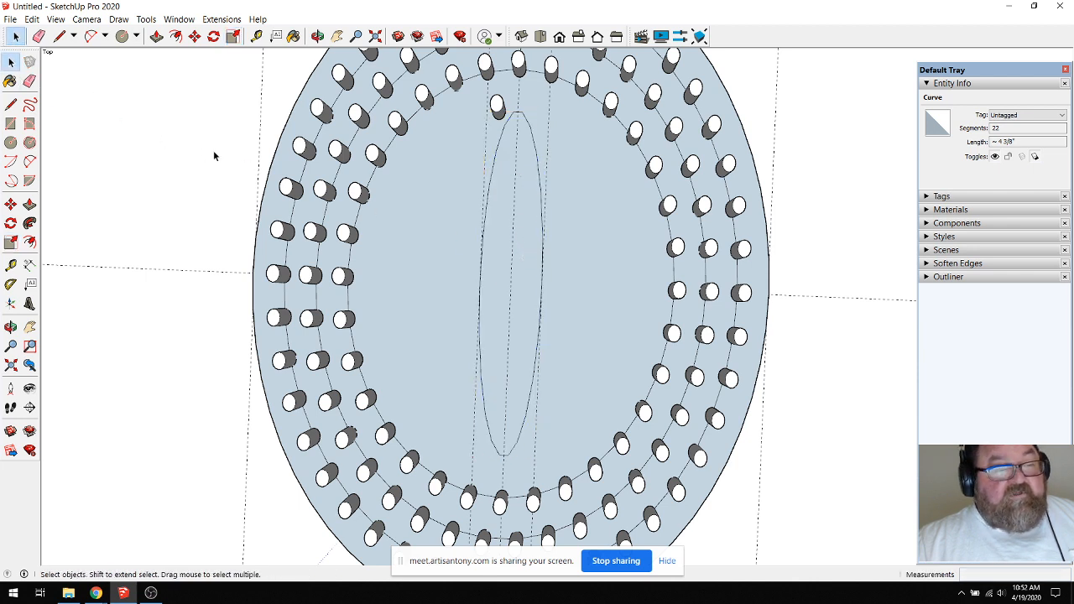
# Open the lone cylinder component inside the innermost ring of cylinders for editing.
pyautogui.scroll(5, 501, 99)
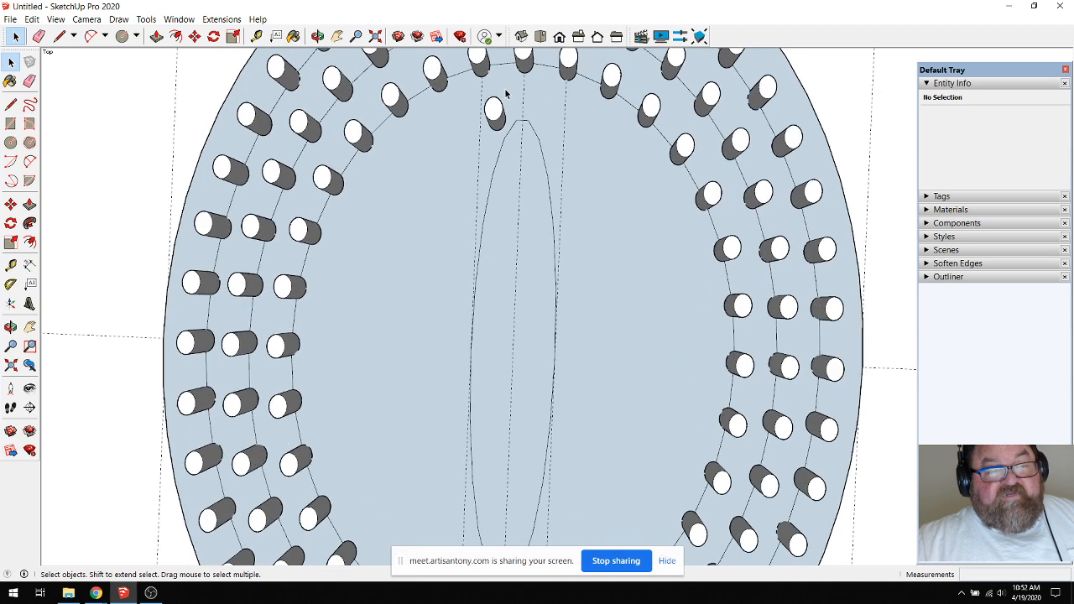
pyautogui.click(501, 126)
pyautogui.scroll(-3, 504, 139)
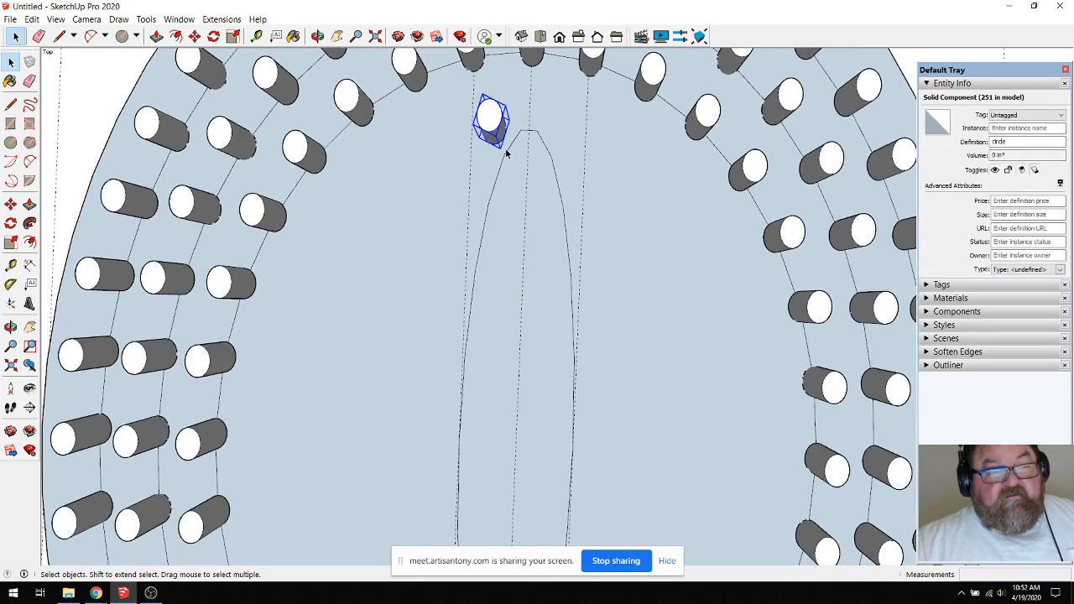
pyautogui.scroll(6, 504, 140)
pyautogui.doubleClick(489, 123)
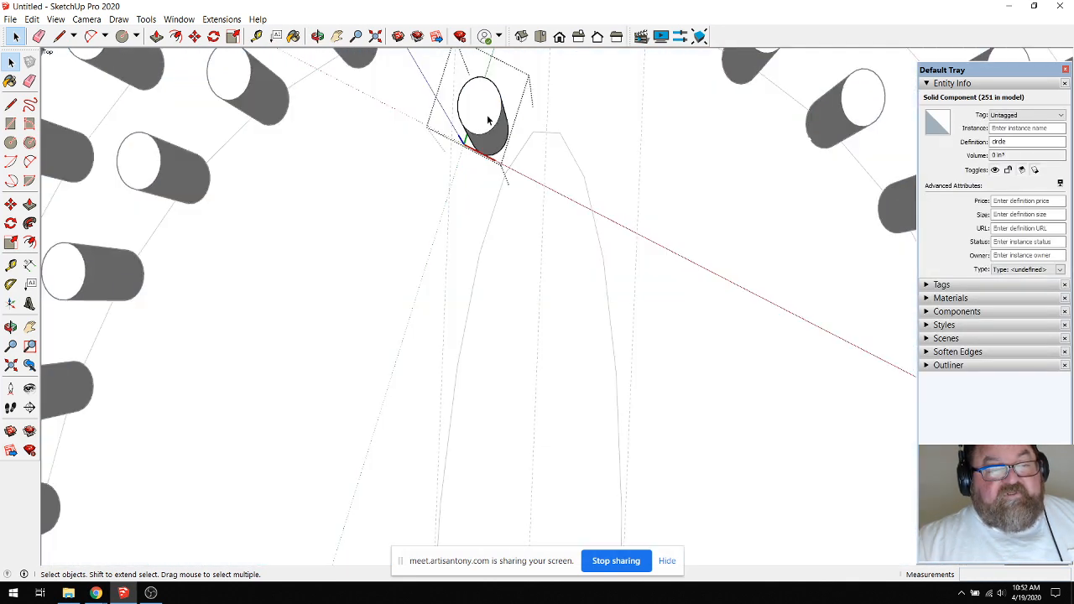
pyautogui.click(194, 36)
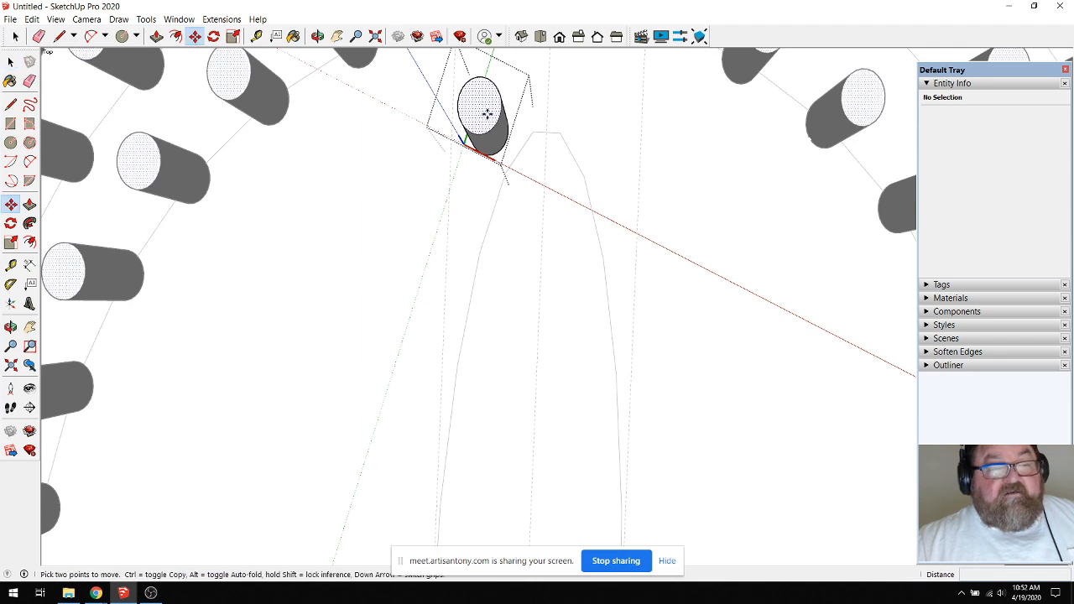
# Try to push the lone cylinder's top face down about 3/16" with Push/Pull, and undo it.
pyautogui.click(321, 38)
pyautogui.moveTo(336, 63); pyautogui.dragTo(394, 60)
pyautogui.click(156, 36)
pyautogui.click(527, 92)
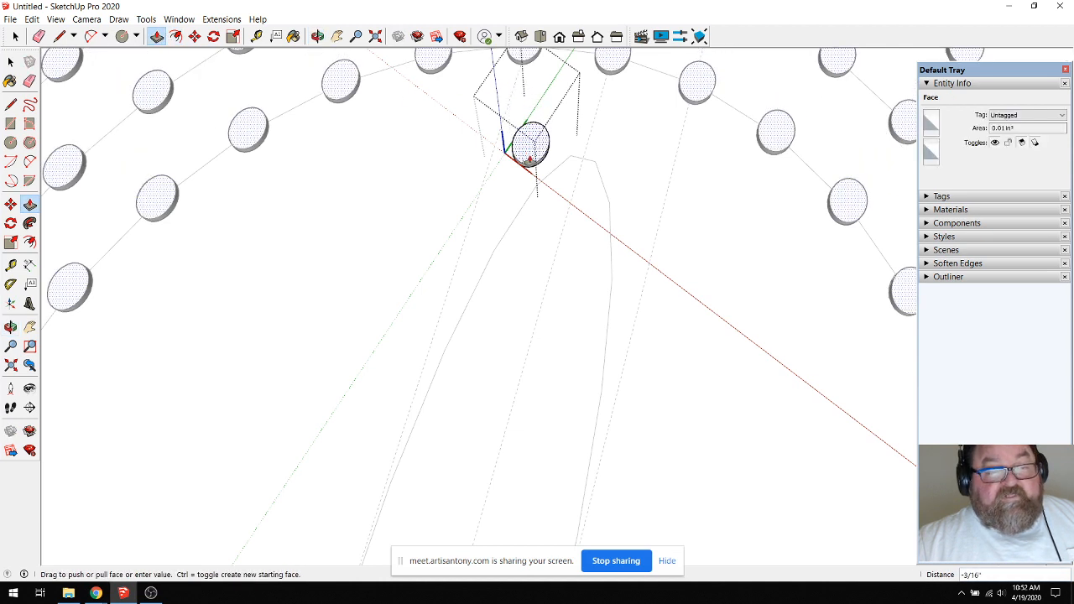
pyautogui.click(532, 159)
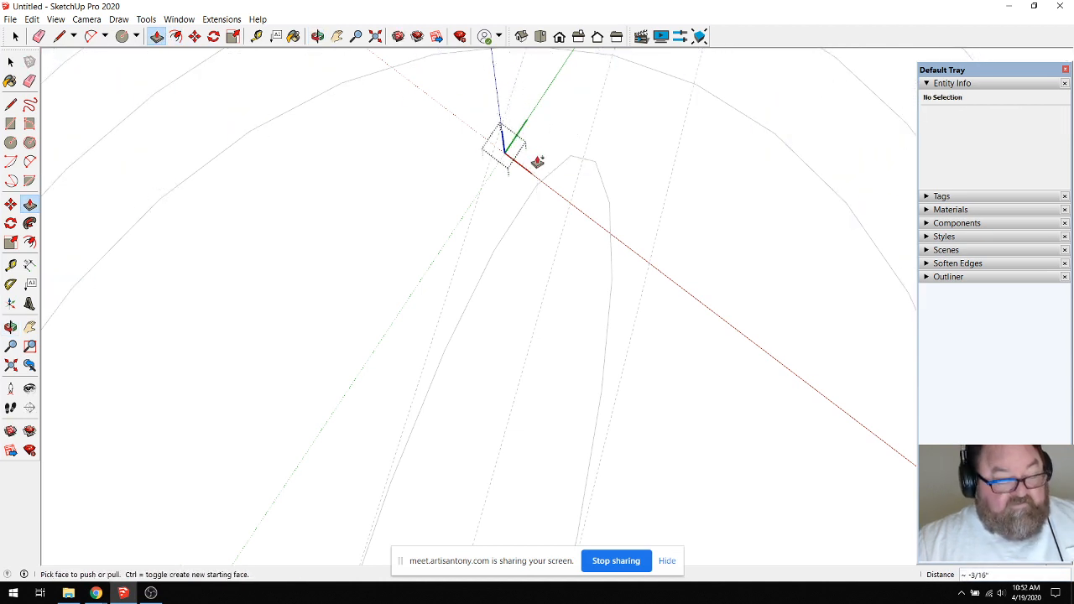
pyautogui.hotkey('ctrl', 'z')
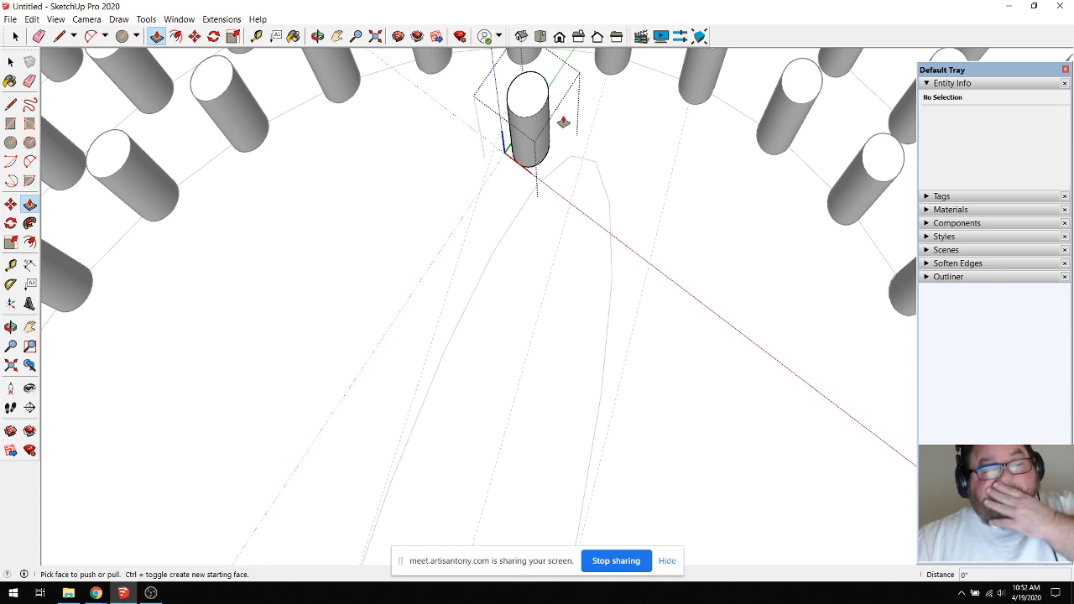
pyautogui.scroll(3, 561, 124)
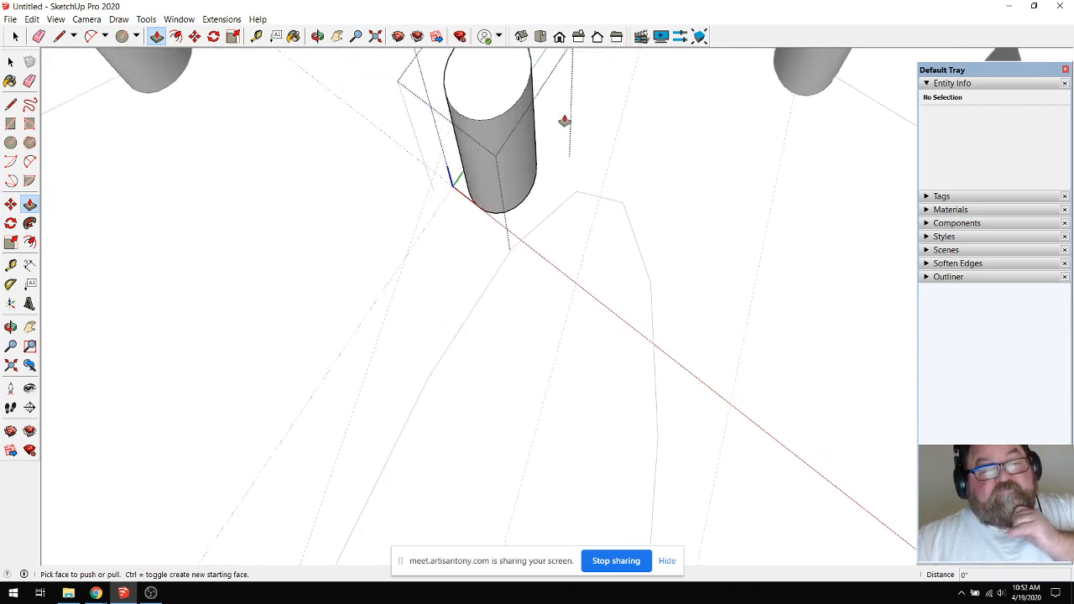
pyautogui.scroll(-8, 560, 176)
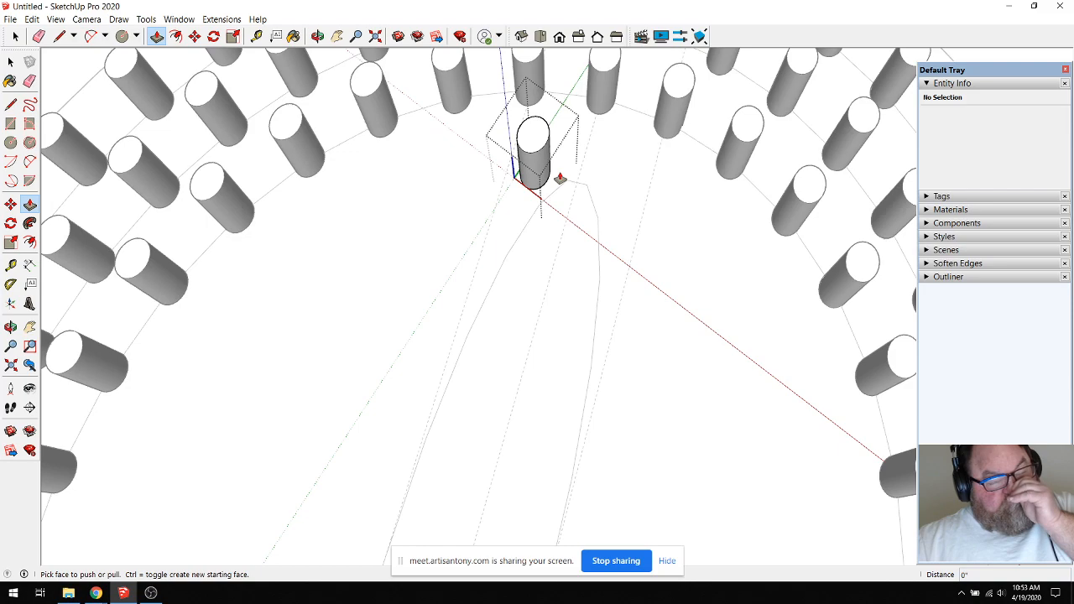
pyautogui.scroll(8, 562, 174)
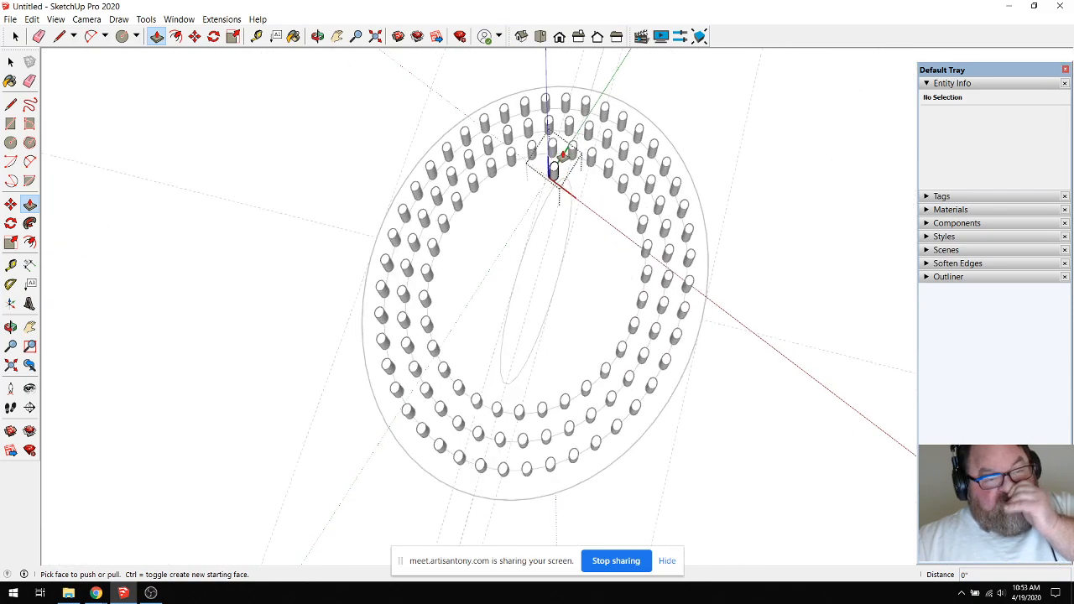
pyautogui.scroll(2, 565, 239)
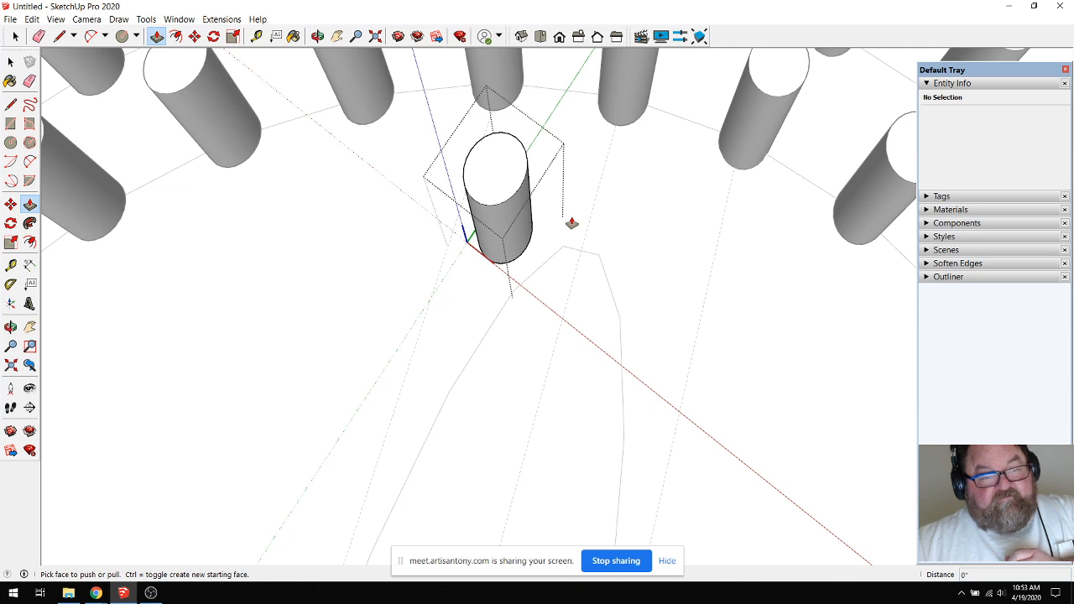
pyautogui.click(122, 36)
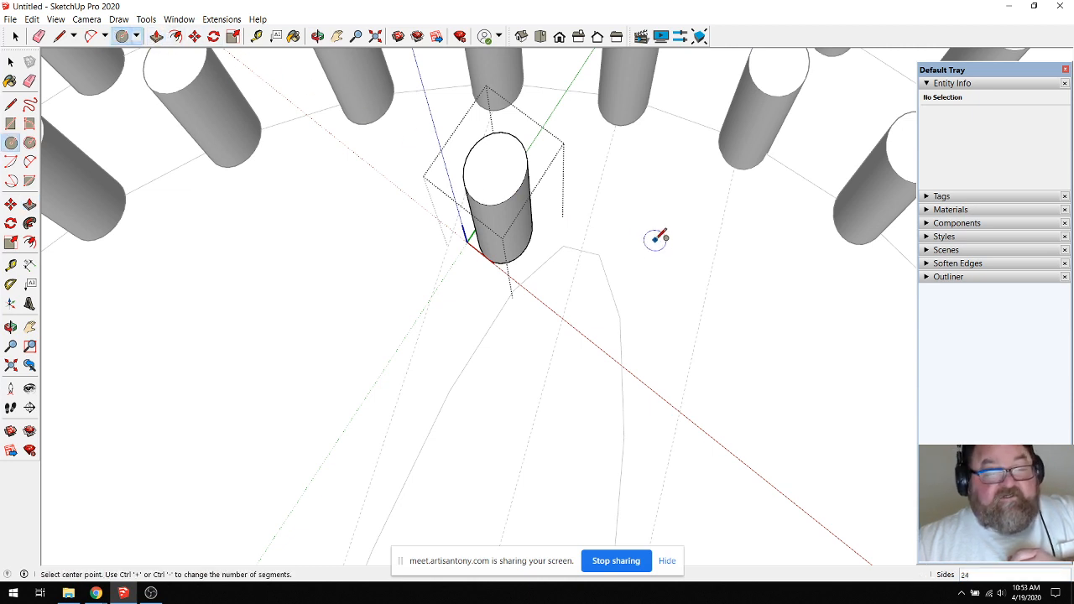
pyautogui.click(580, 249)
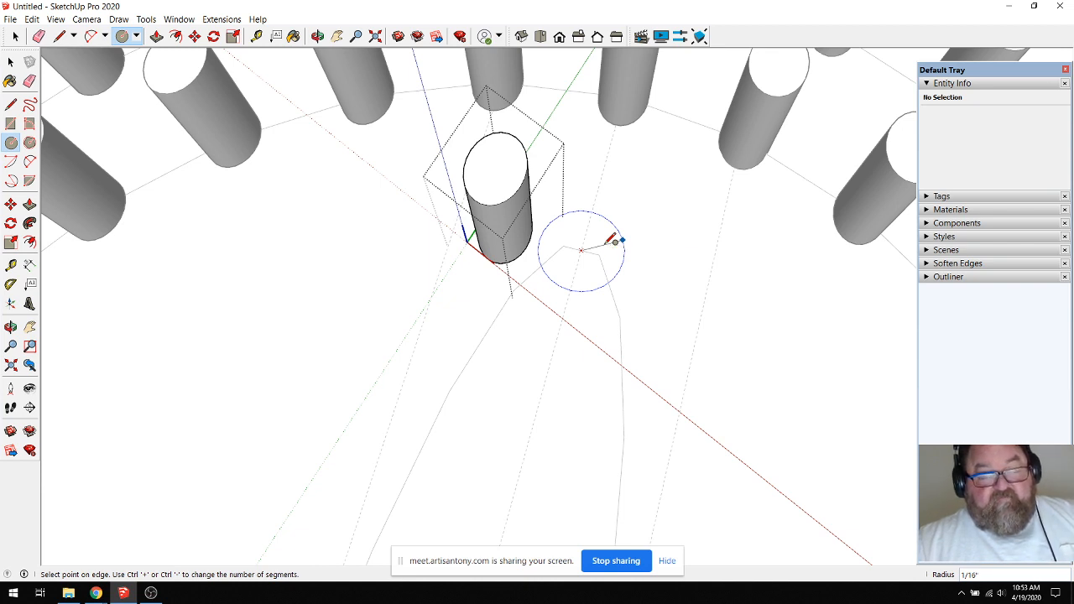
pyautogui.press('Escape')
# Try drawing a 1/16" radius circle beyond the disc's upper edge within the open cylinder component, and undo it.
pyautogui.scroll(-8, 605, 244)
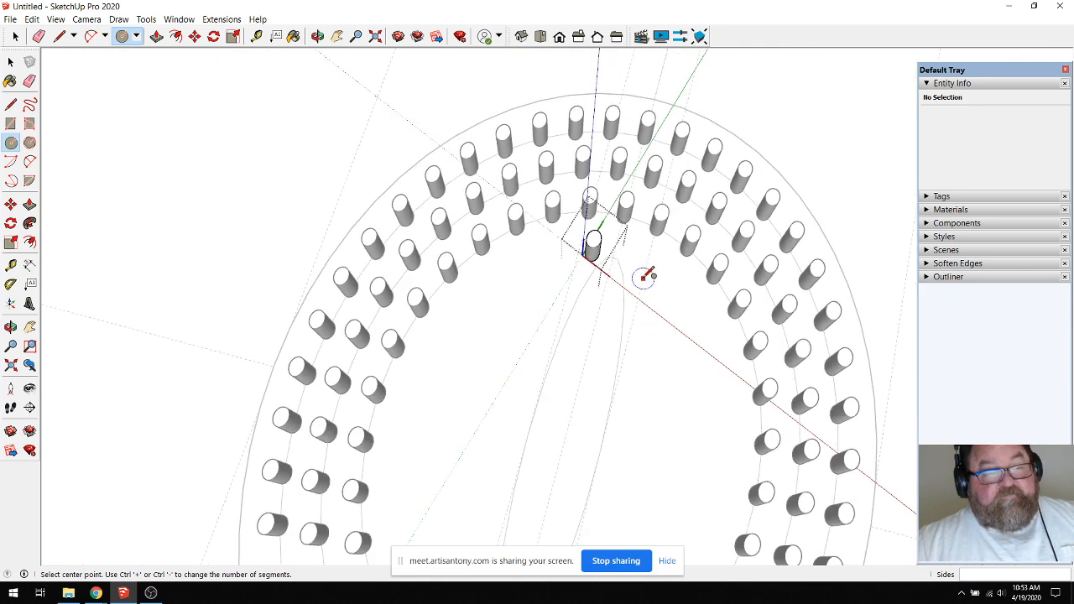
pyautogui.scroll(1, 664, 116)
pyautogui.click(660, 119)
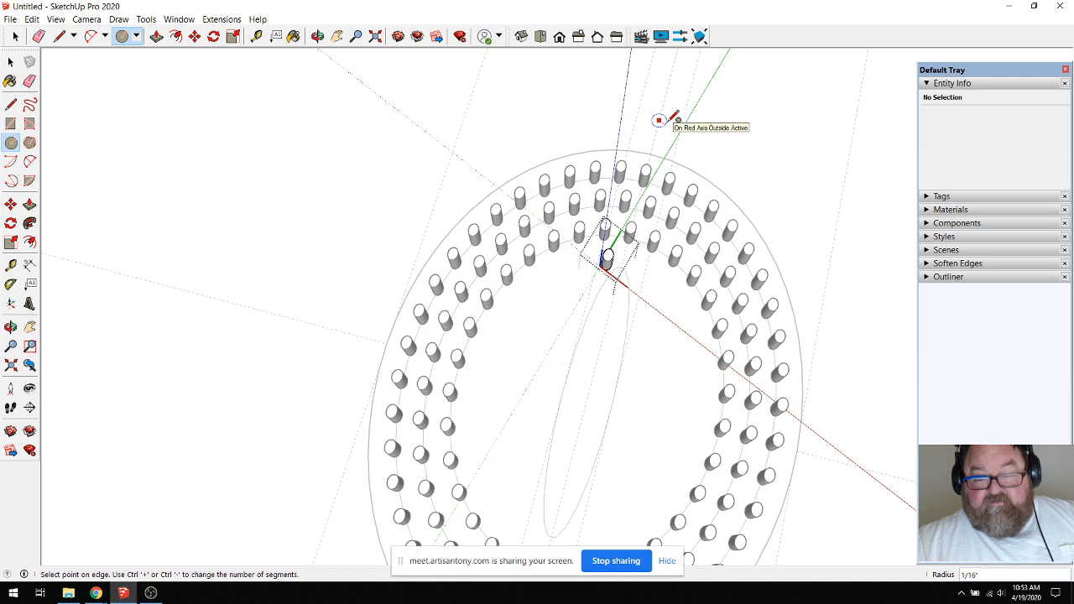
pyautogui.click(676, 119)
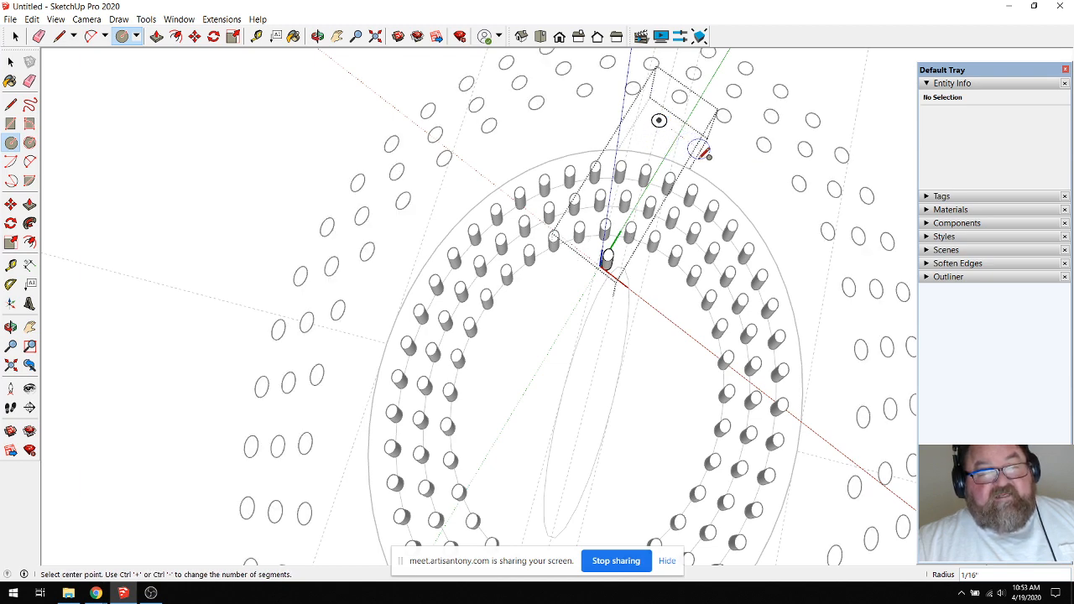
pyautogui.scroll(-4, 628, 228)
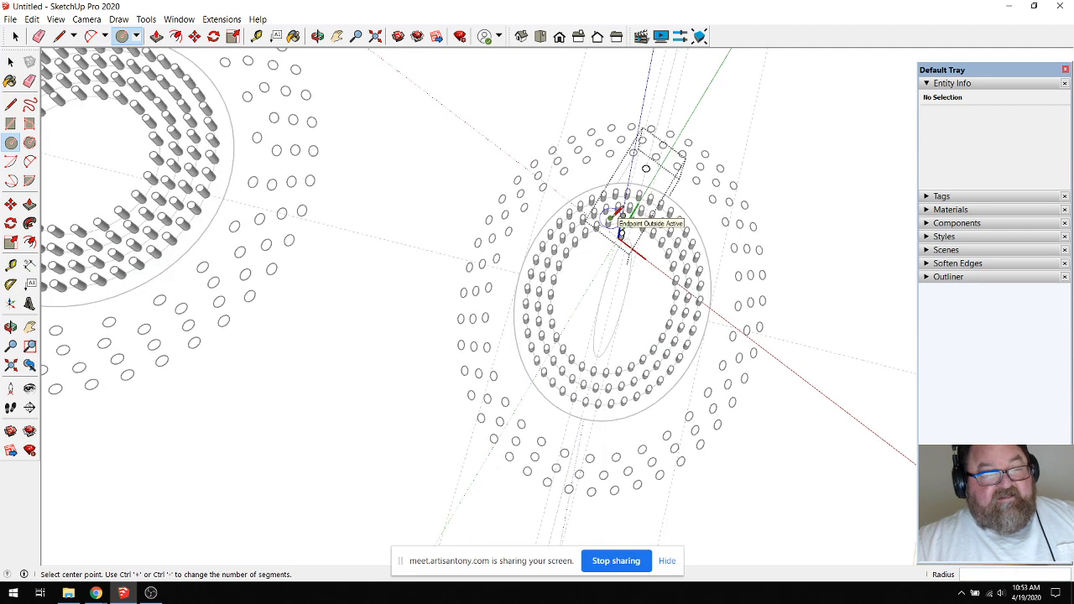
pyautogui.scroll(3, 633, 189)
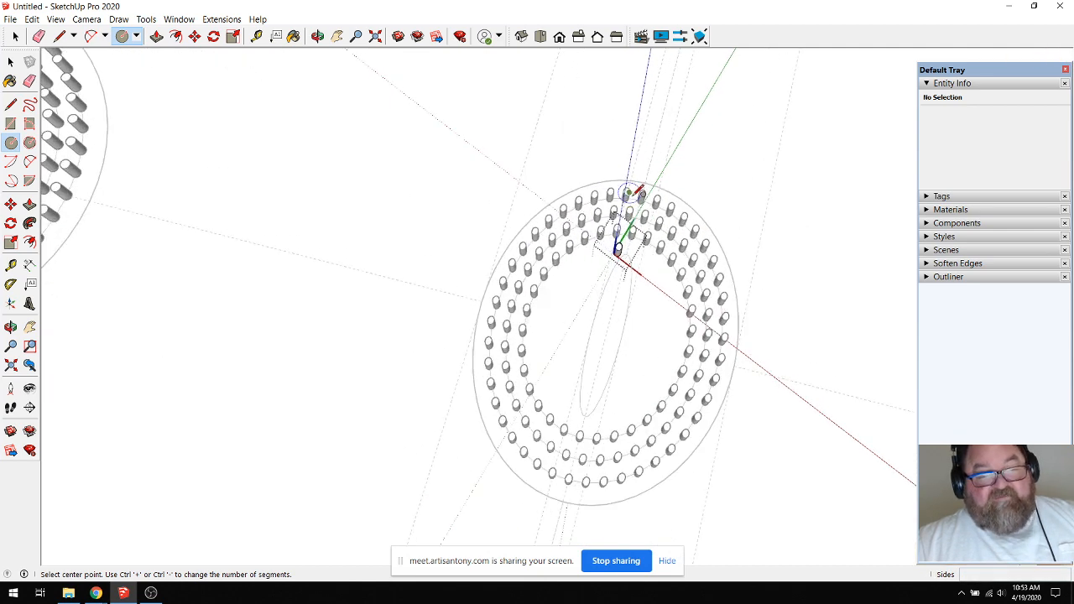
# Leave the cylinder component and draw a 1/16" radius circle on the center guide just beyond the disc's upper edge.
pyautogui.press('space')
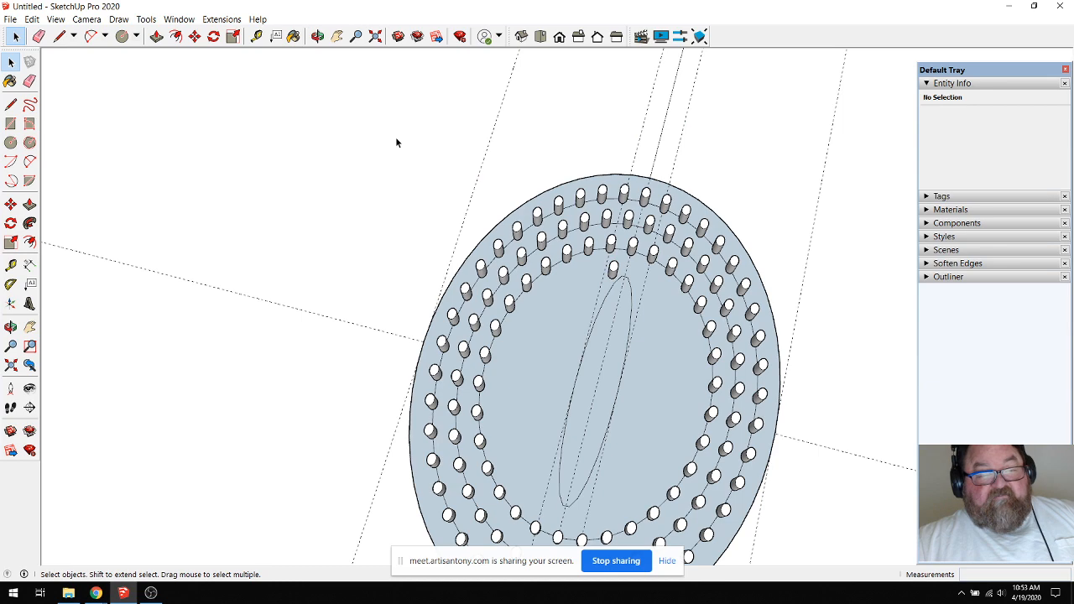
pyautogui.scroll(5, 703, 177)
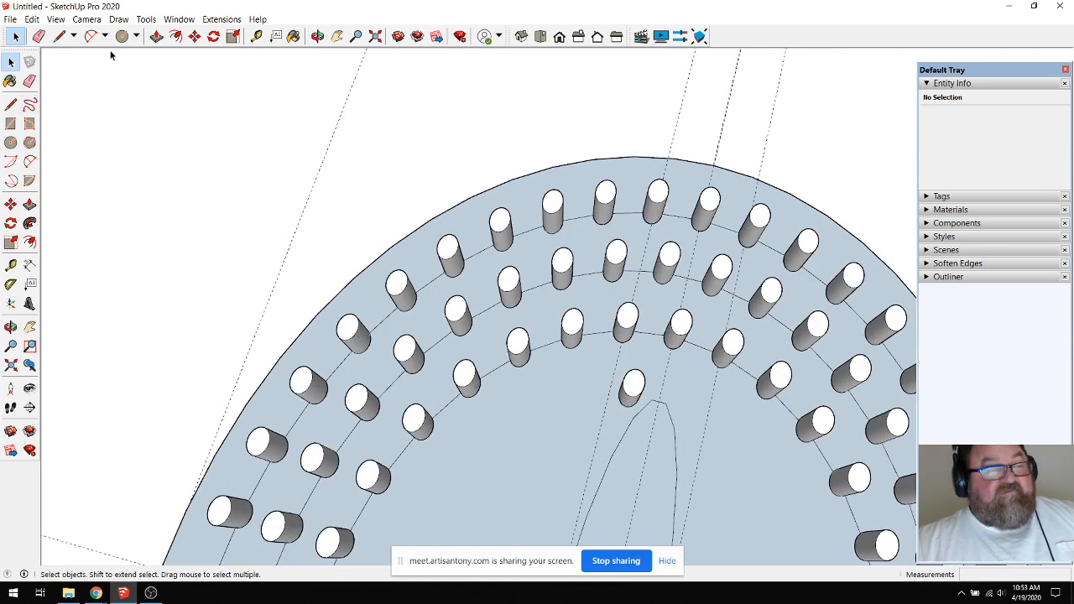
pyautogui.click(121, 36)
pyautogui.scroll(-2, 582, 174)
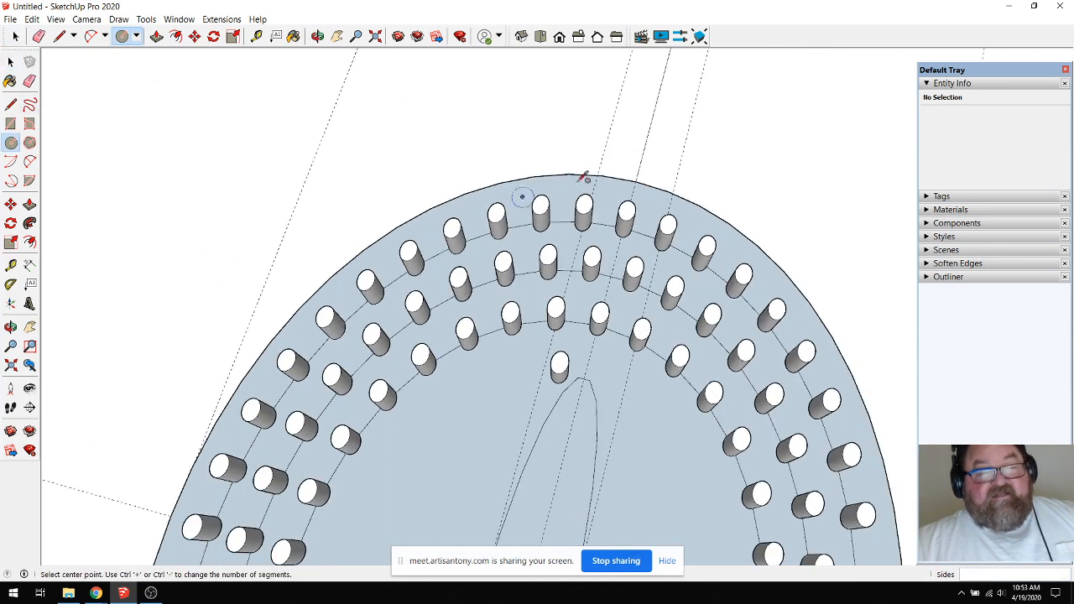
pyautogui.click(642, 154)
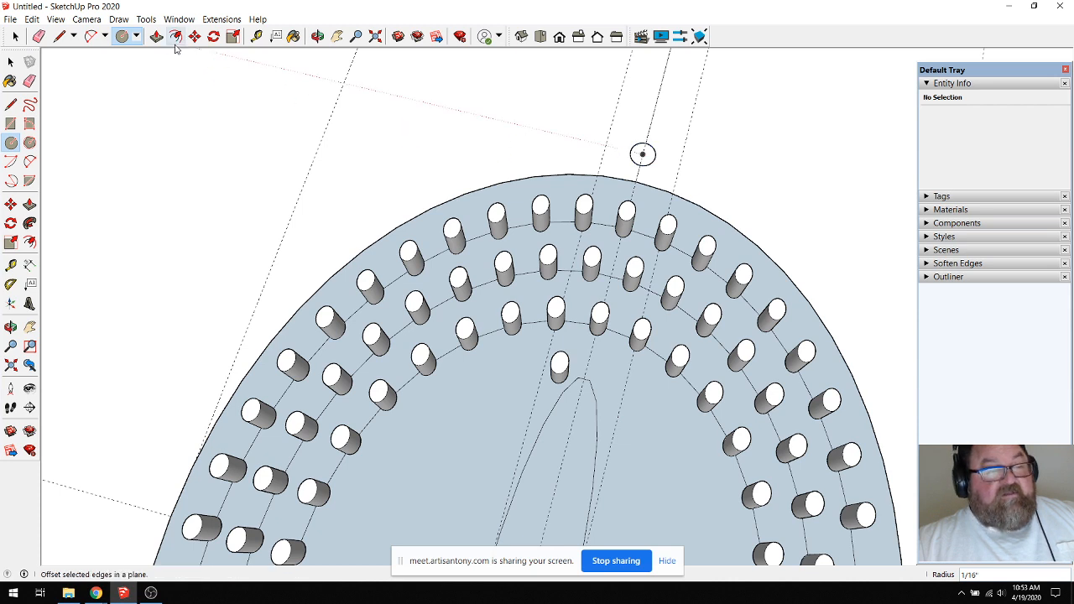
# Make the small circle beyond the disc's upper edge, face and outline together, into a component with the default settings.
pyautogui.click(15, 36)
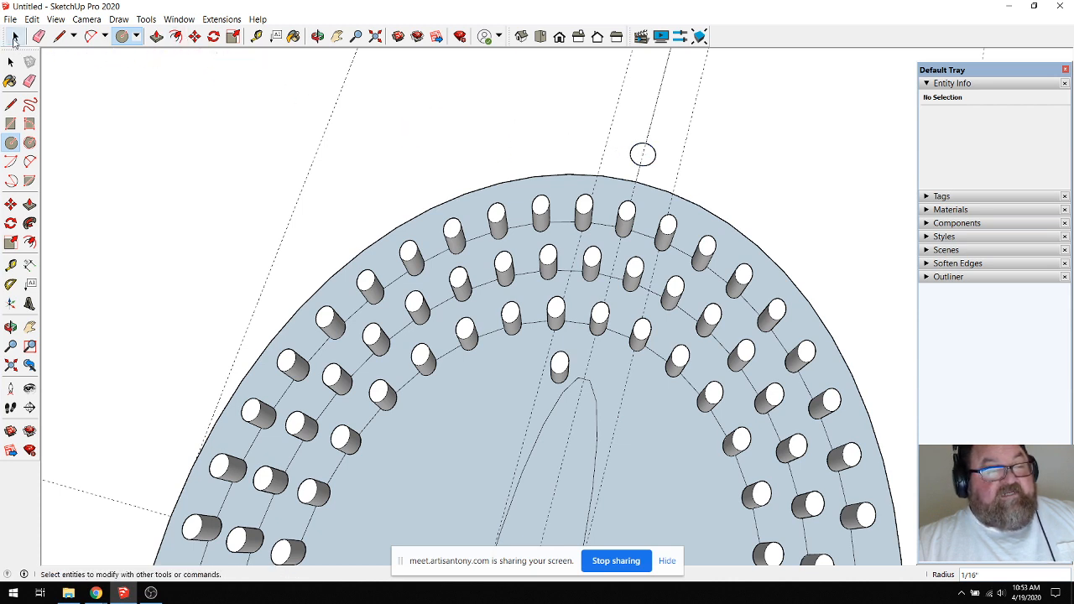
pyautogui.doubleClick(654, 159)
pyautogui.rightClick(653, 158)
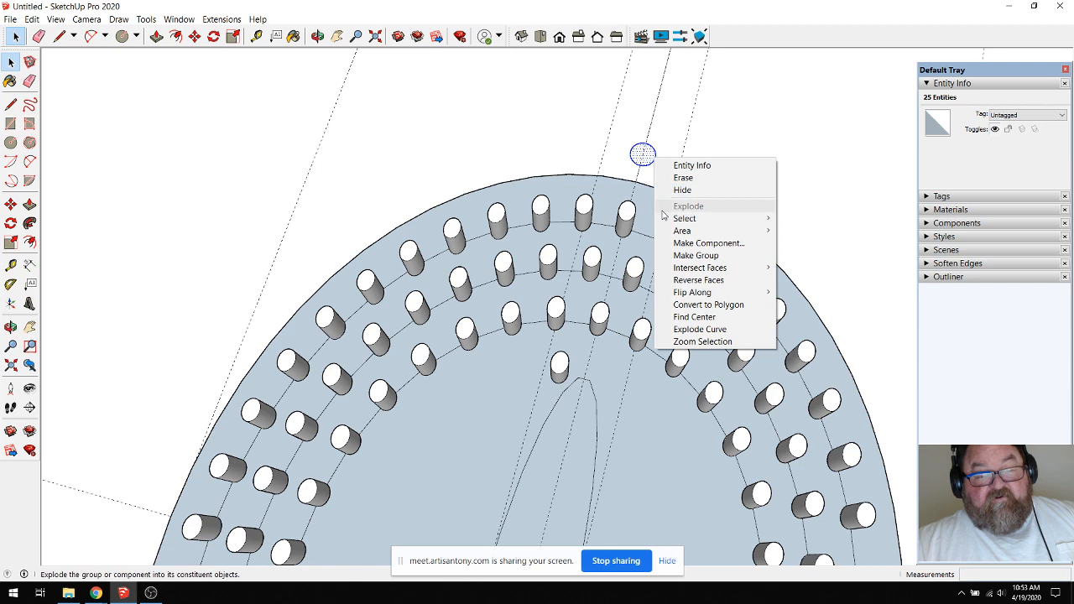
pyautogui.click(676, 243)
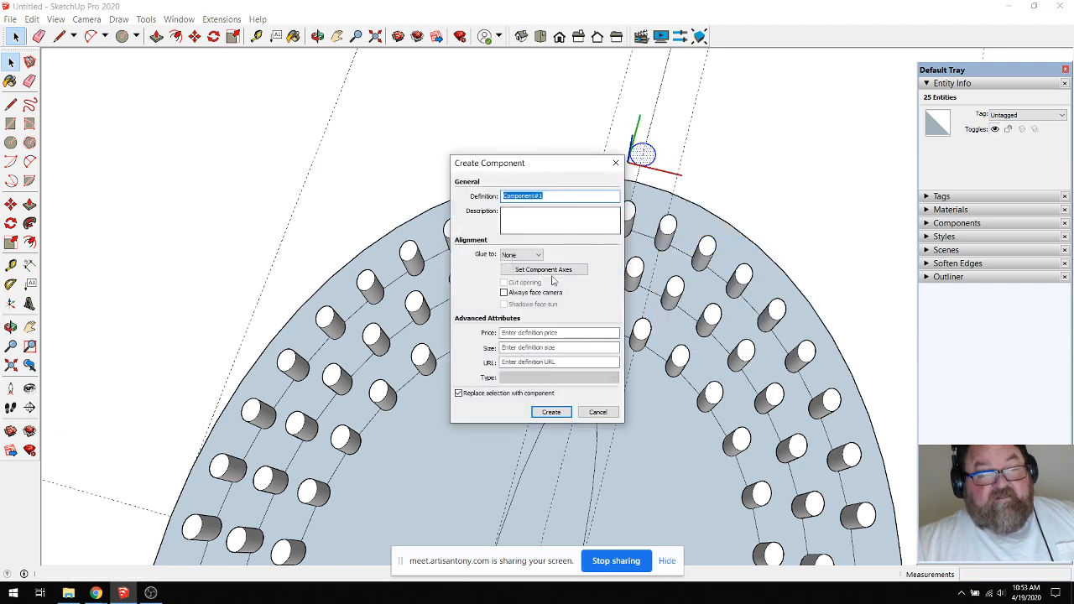
pyautogui.click(551, 412)
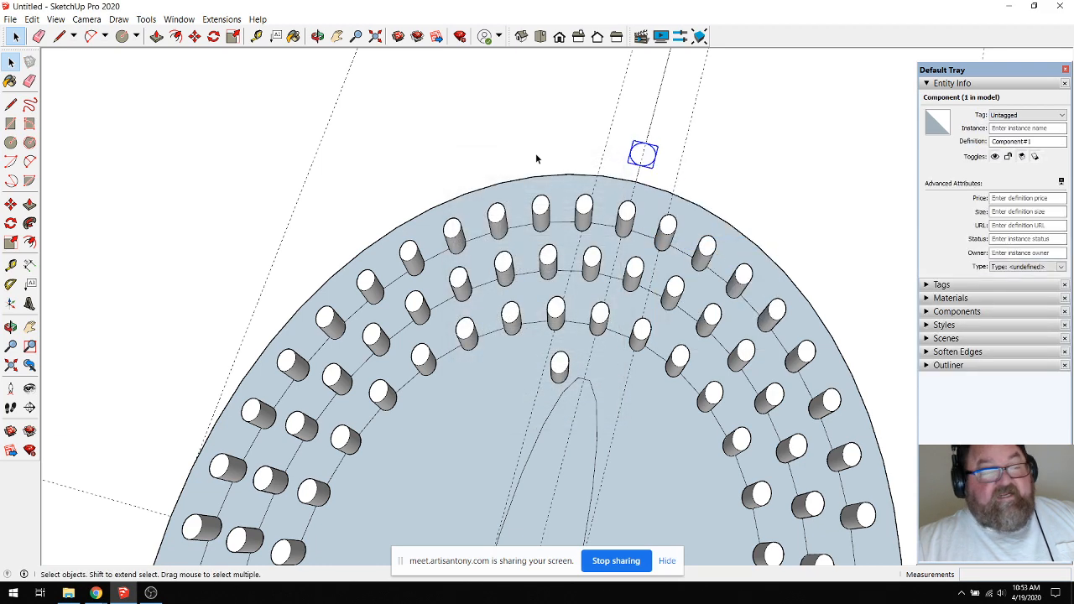
# Add a guide through the small circle component's center, parallel to the disc's crosswise guide.
pyautogui.click(195, 36)
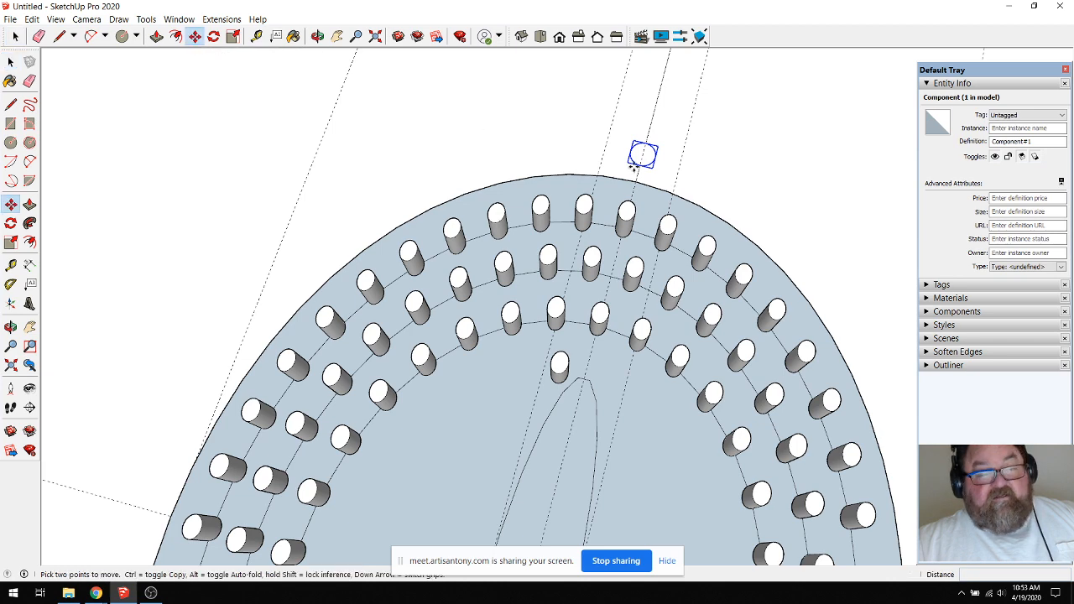
pyautogui.scroll(4, 643, 154)
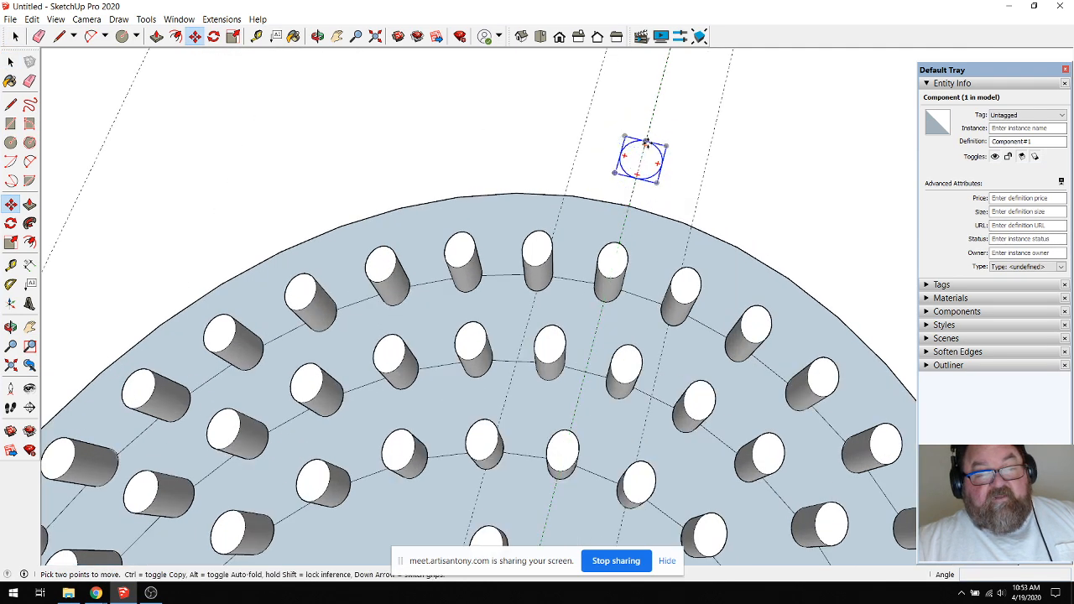
pyautogui.scroll(-6, 551, 196)
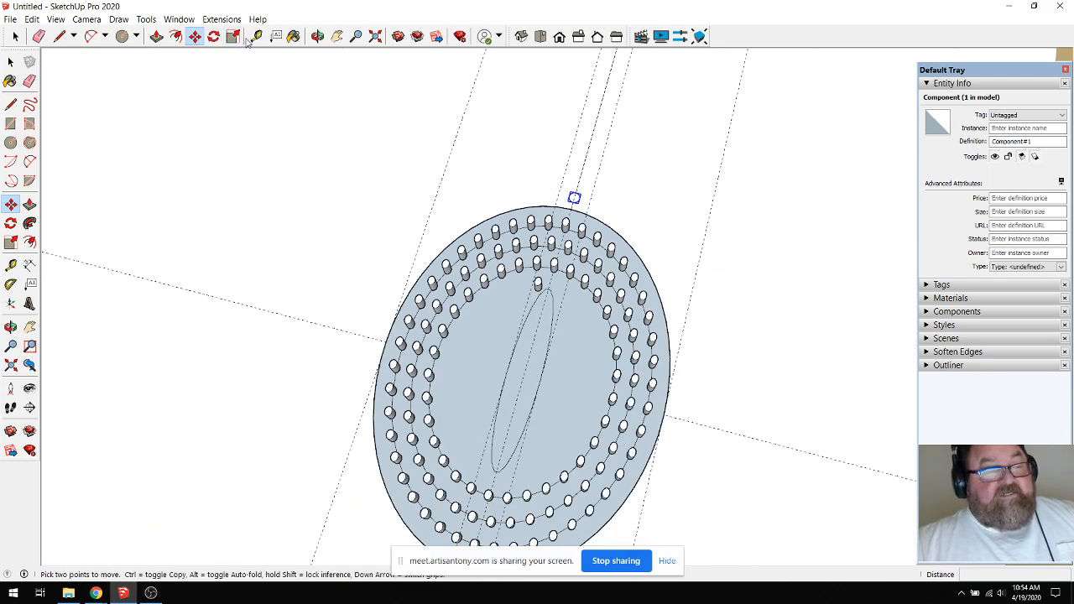
pyautogui.press('t')
pyautogui.click(291, 316)
pyautogui.scroll(6, 555, 182)
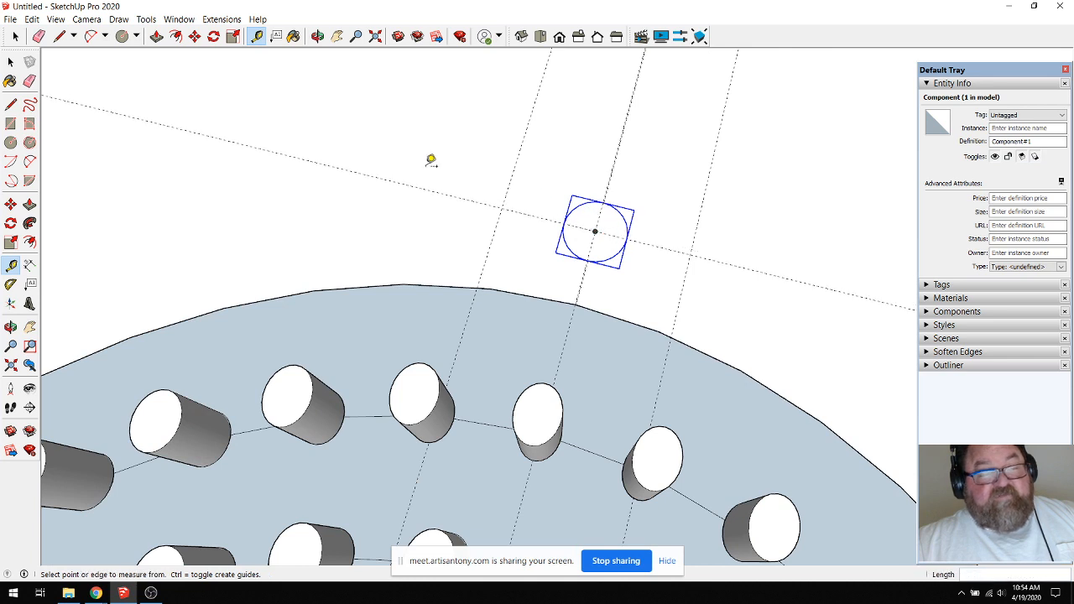
# Move the circle component by its center along the center guide about 1 3/16" to the upper end of the narrow ellipse.
pyautogui.click(195, 37)
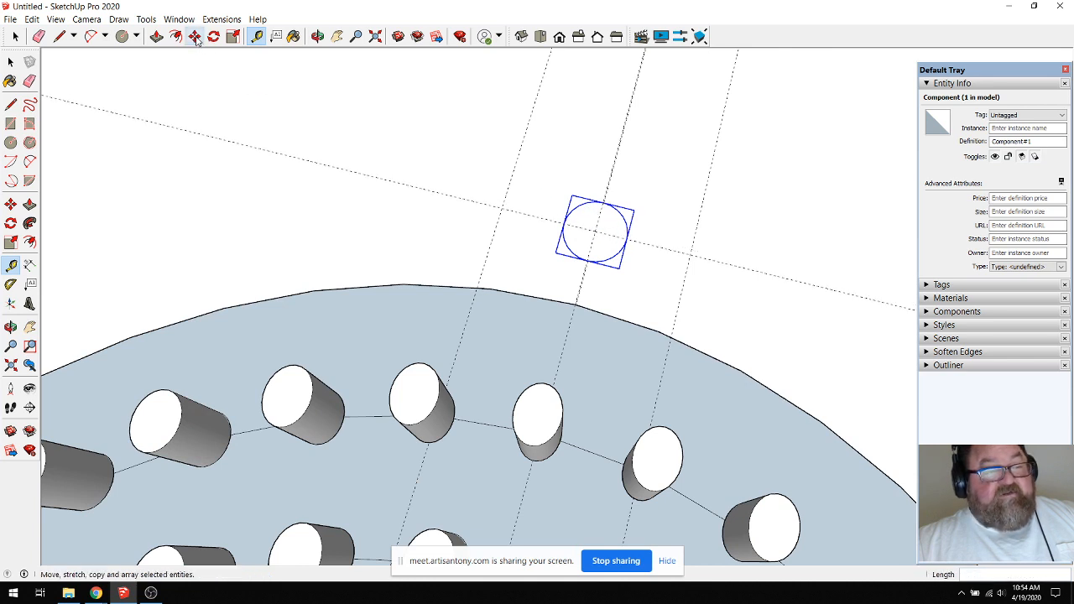
pyautogui.click(595, 229)
pyautogui.scroll(-5, 558, 185)
pyautogui.scroll(-4, 568, 182)
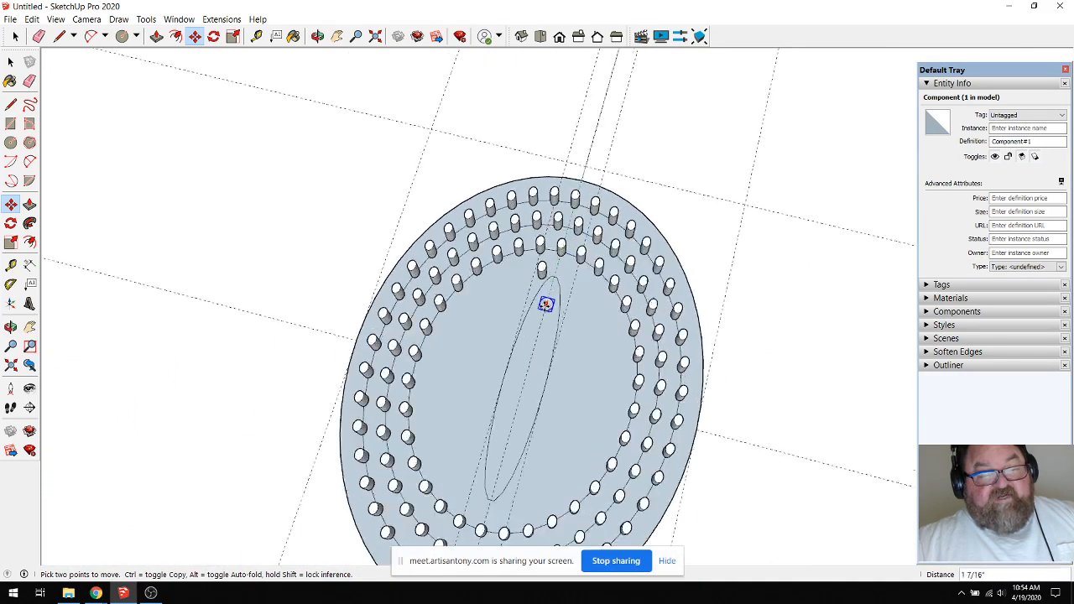
pyautogui.scroll(6, 546, 304)
pyautogui.scroll(3, 559, 258)
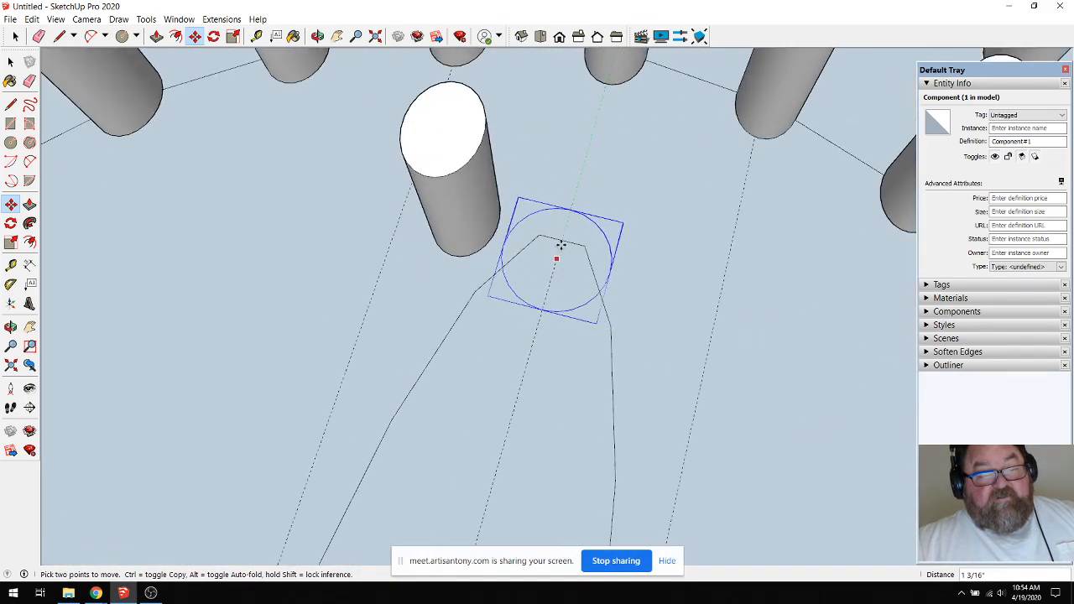
pyautogui.scroll(-8, 563, 248)
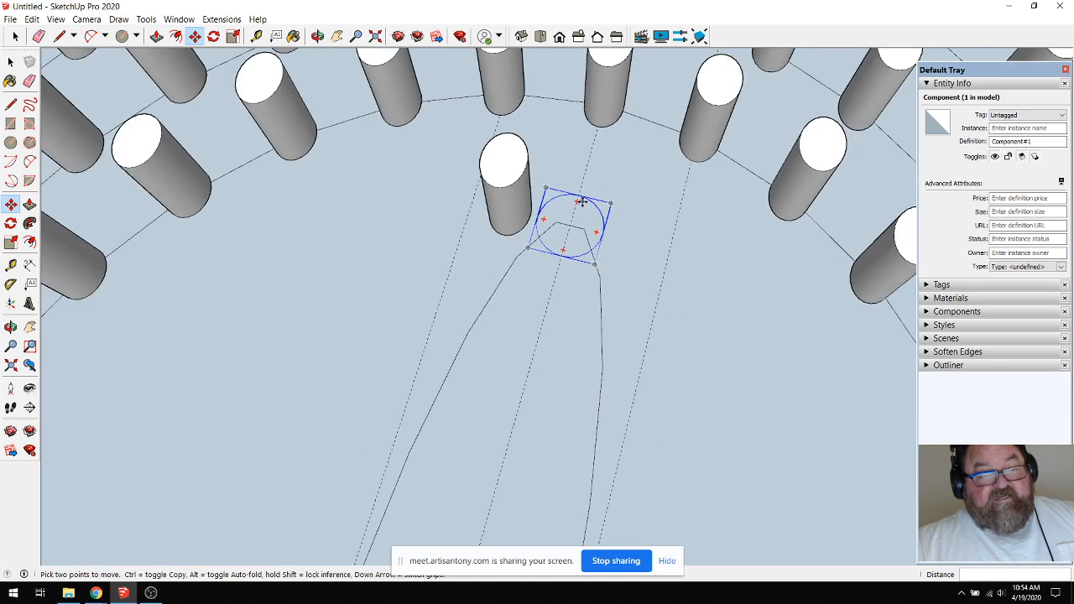
pyautogui.scroll(-3, 570, 261)
pyautogui.click(569, 261)
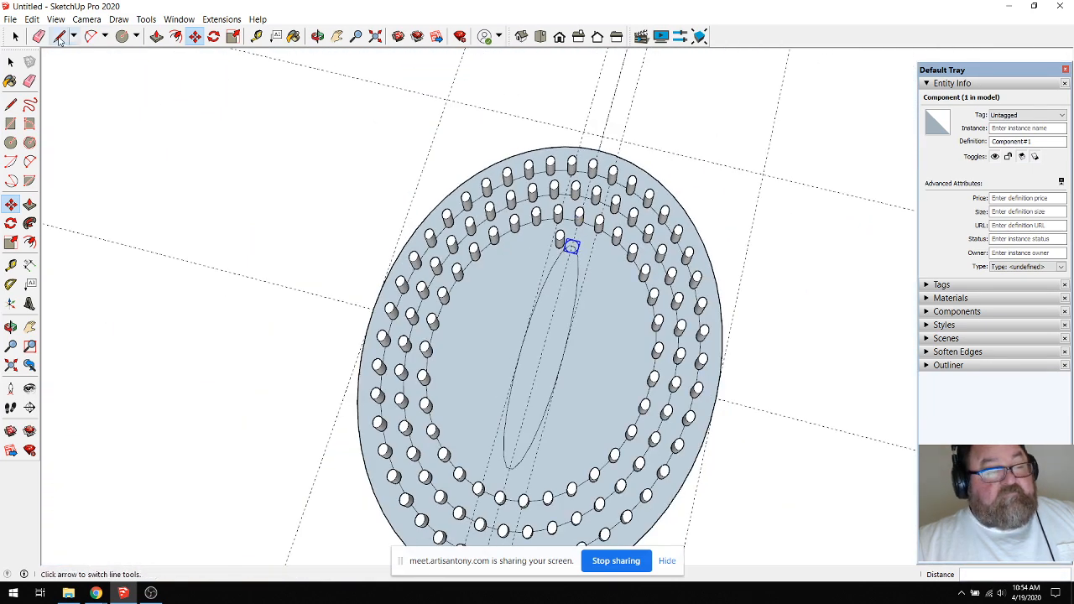
# Erase the center guide running lengthwise through the narrow ellipse and clear the selection.
pyautogui.click(38, 36)
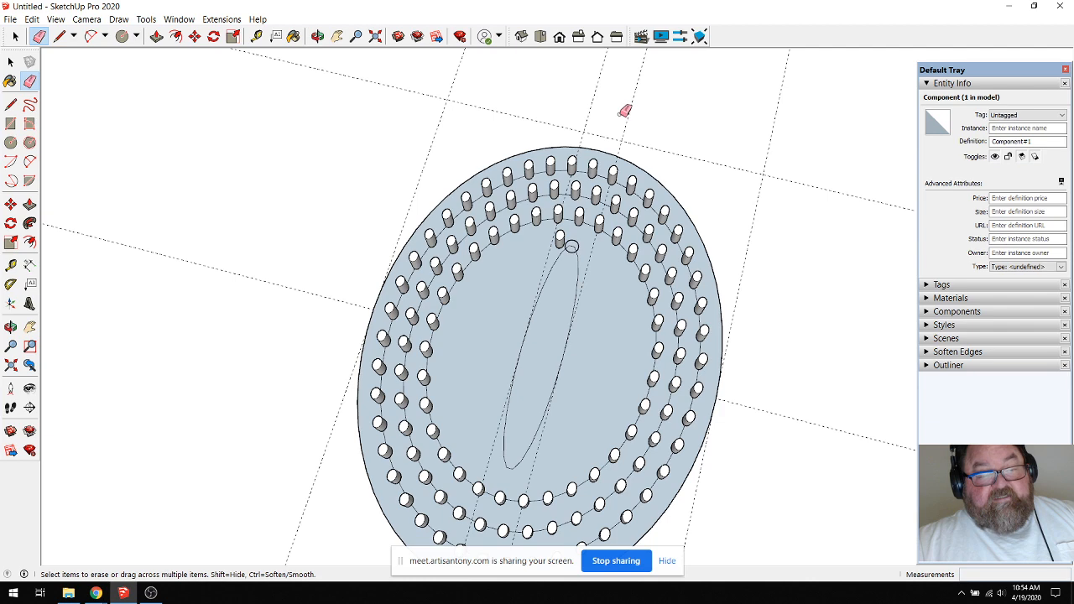
pyautogui.press('Escape')
pyautogui.scroll(5, 578, 238)
pyautogui.scroll(2, 582, 232)
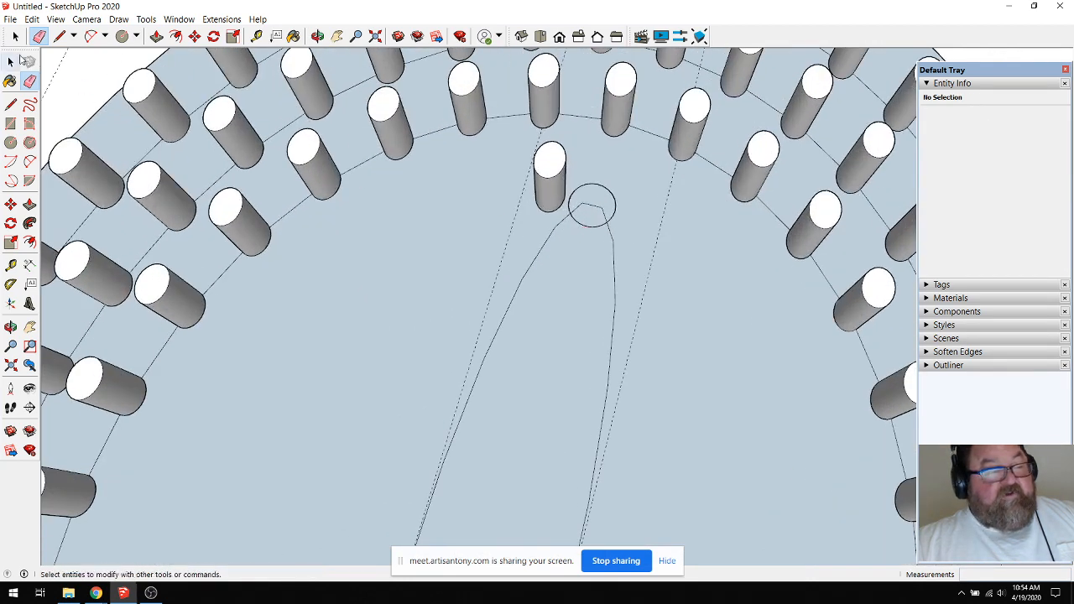
pyautogui.press('space')
pyautogui.click(604, 206)
pyautogui.scroll(2, 604, 209)
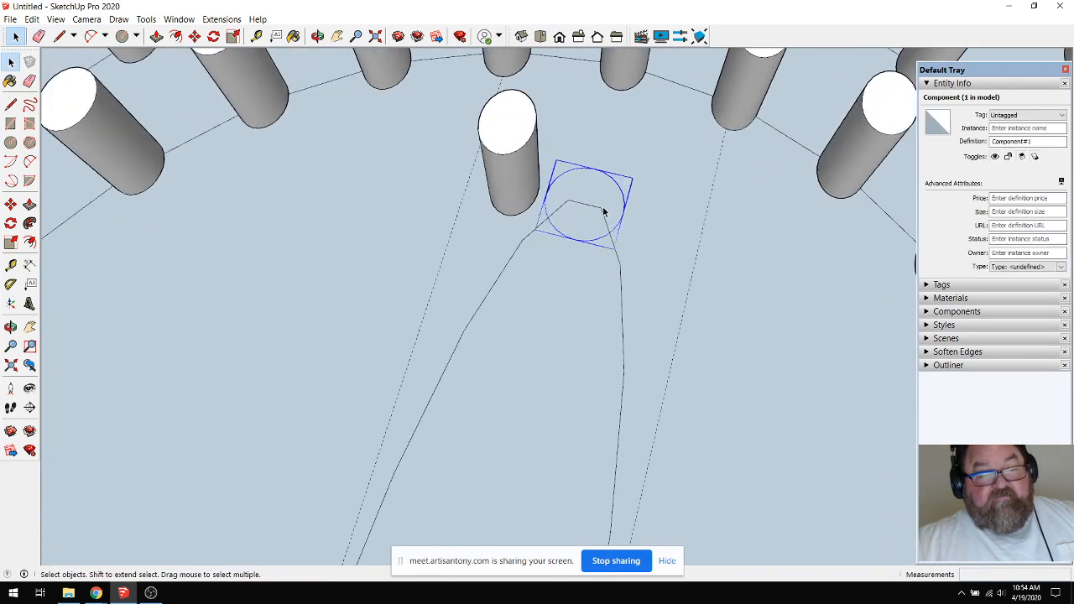
pyautogui.press('m')
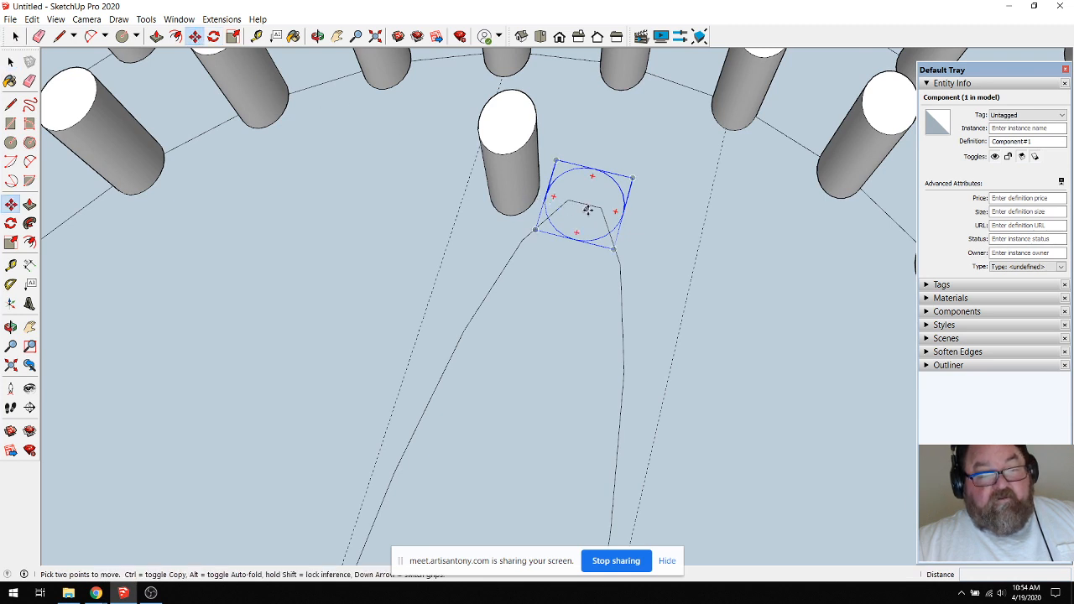
pyautogui.click(585, 203)
pyautogui.press('ctrl')
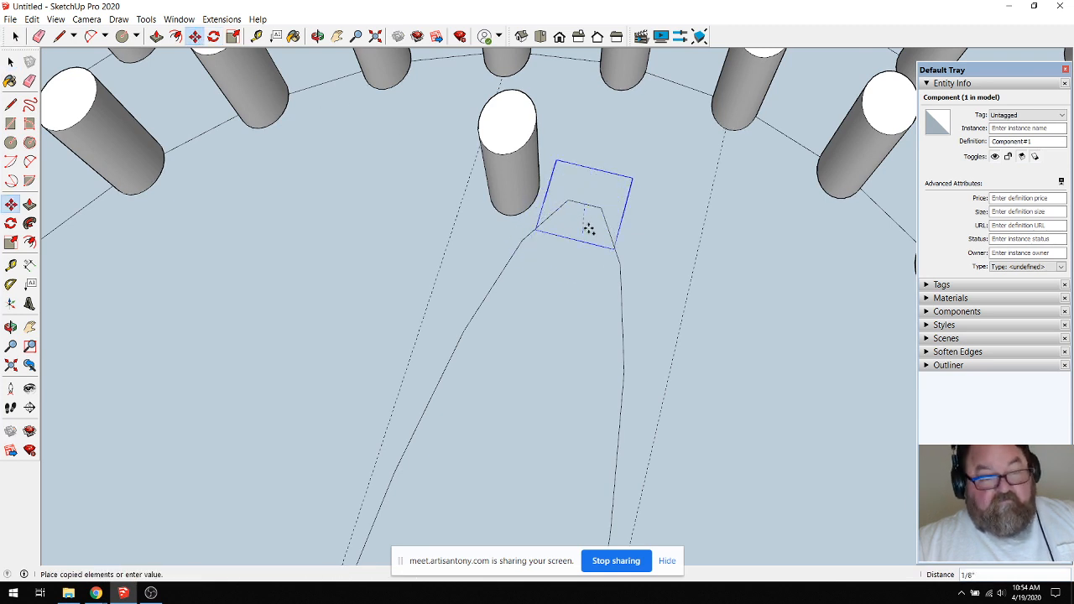
pyautogui.scroll(-2, 584, 232)
pyautogui.scroll(-6, 557, 267)
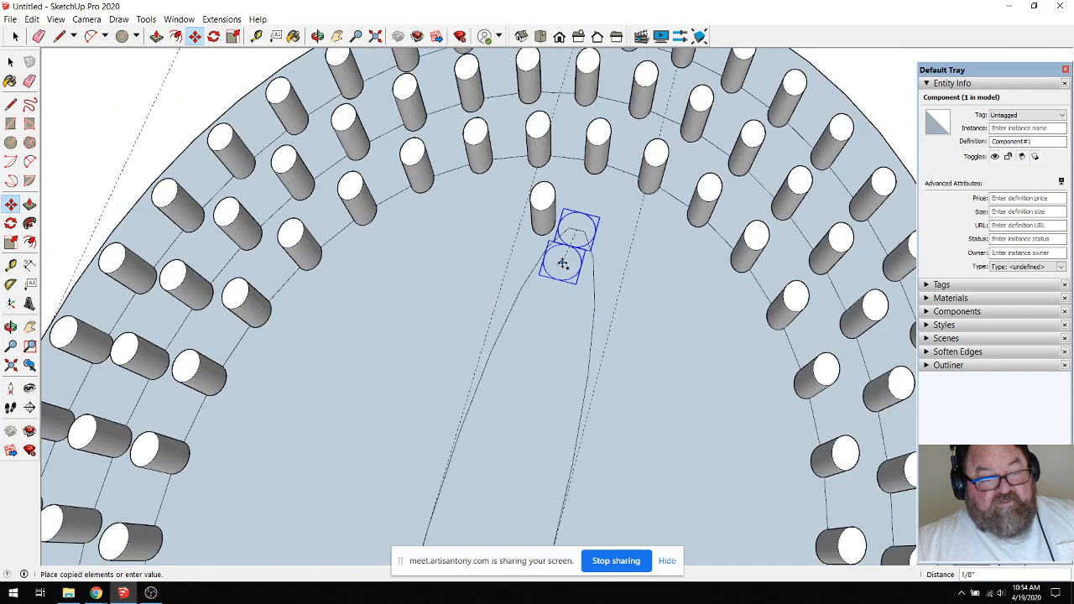
pyautogui.scroll(-5, 467, 355)
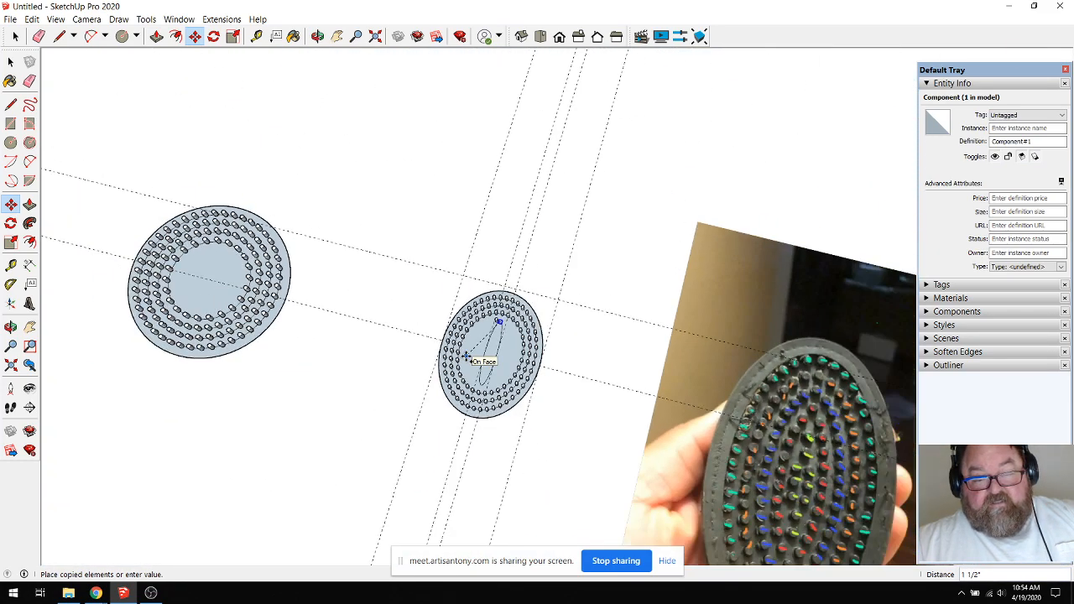
pyautogui.scroll(5, 467, 355)
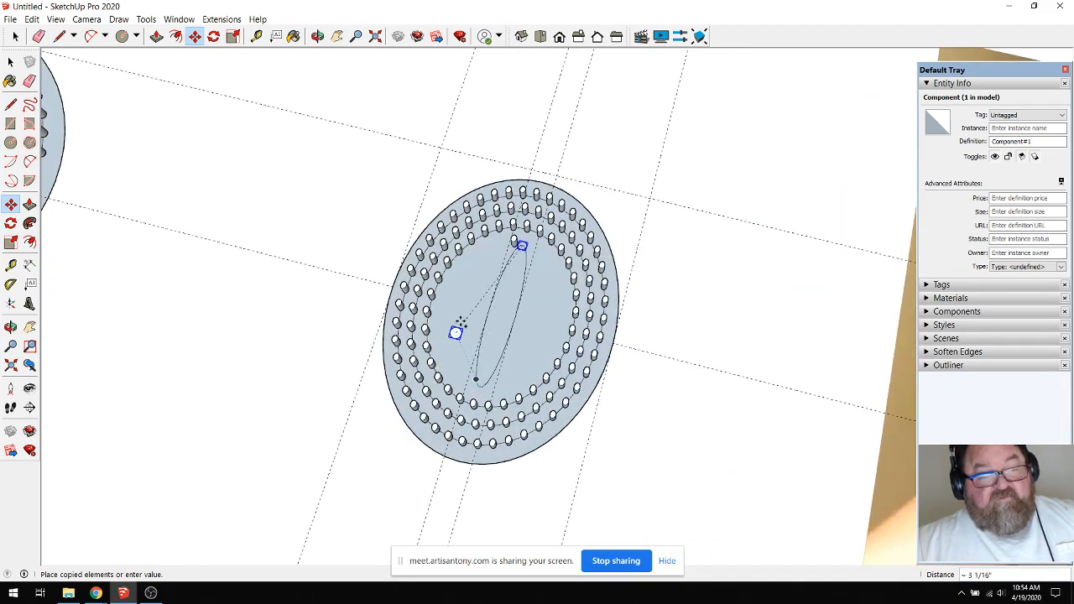
pyautogui.scroll(-4, 467, 335)
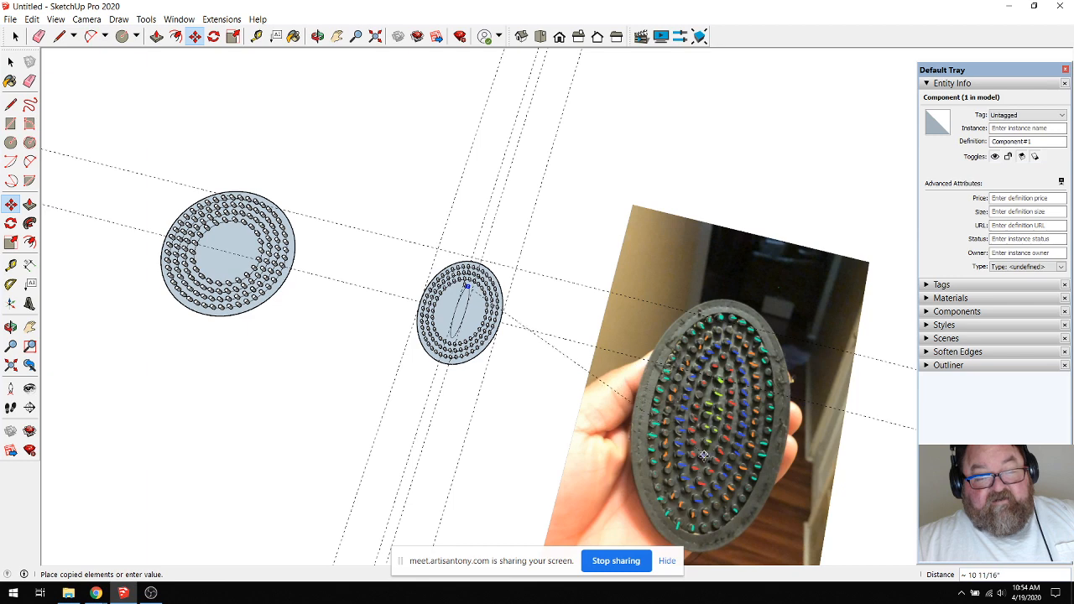
pyautogui.scroll(5, 460, 311)
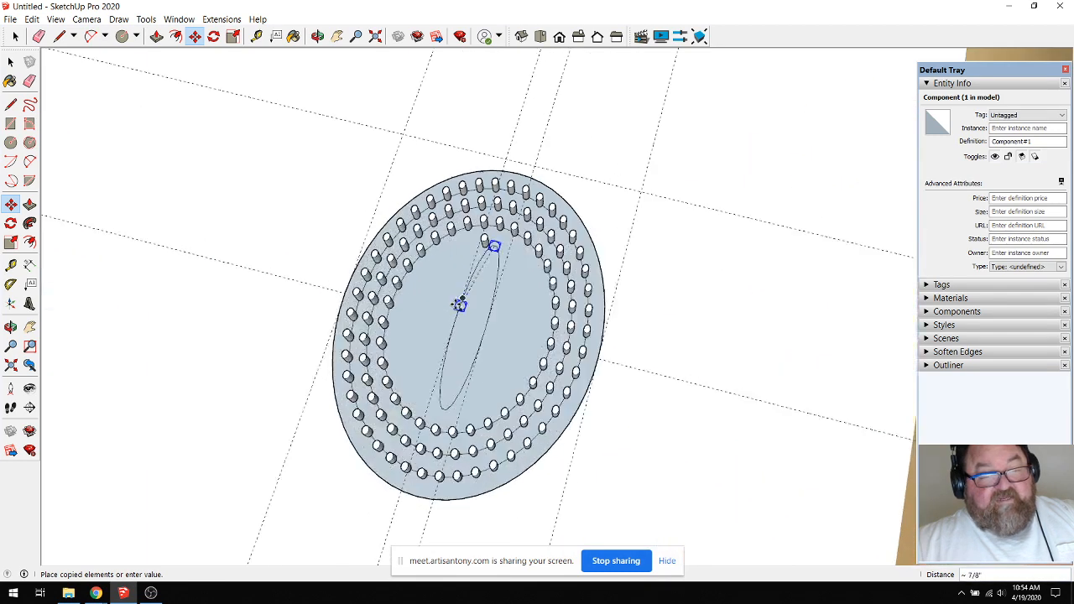
pyautogui.press('space')
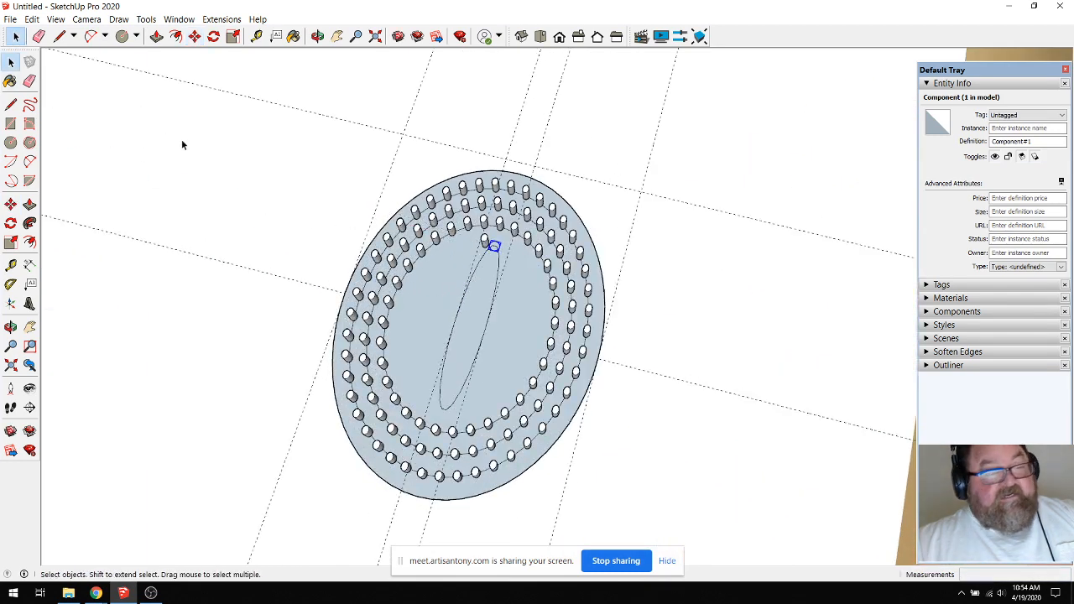
pyautogui.click(332, 241)
# Add a guide across the disc's center, about 2 3/16" from the parallel guide beyond the disc's upper edge.
pyautogui.scroll(3, 483, 314)
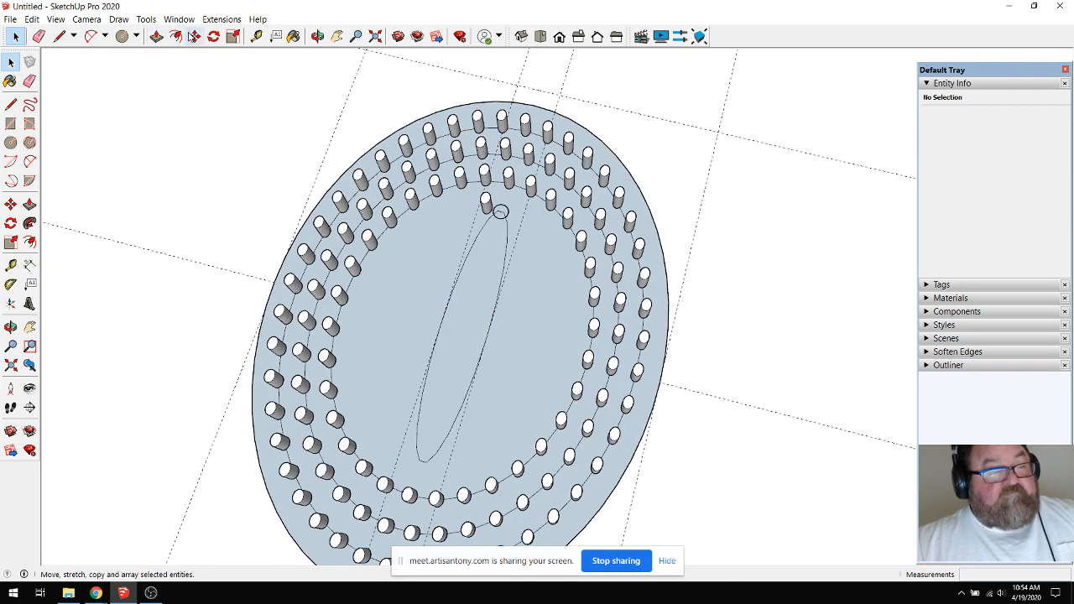
pyautogui.click(255, 36)
pyautogui.click(420, 62)
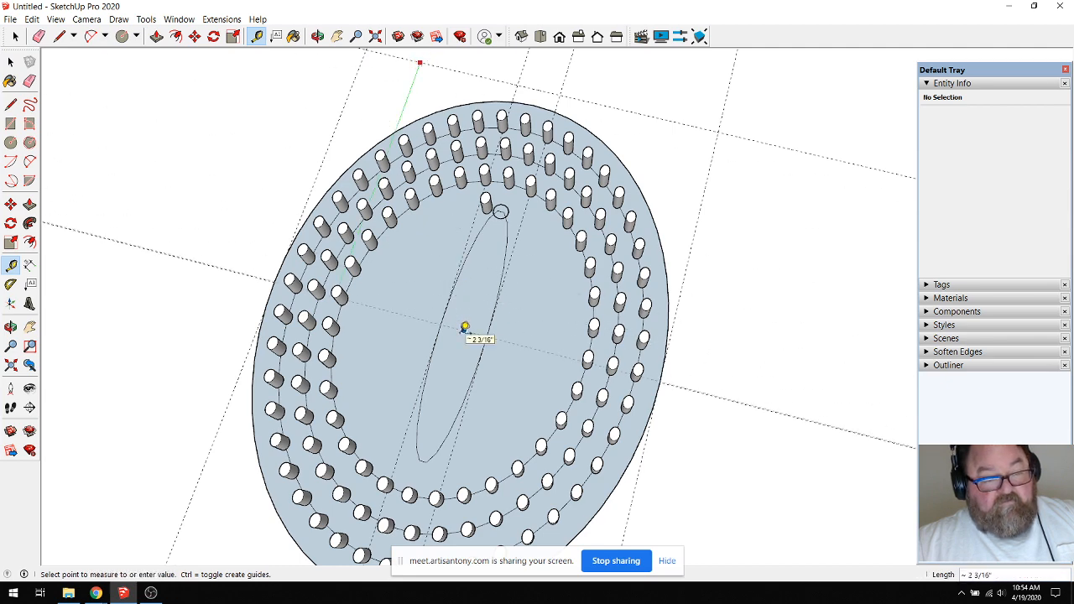
pyautogui.press('Escape')
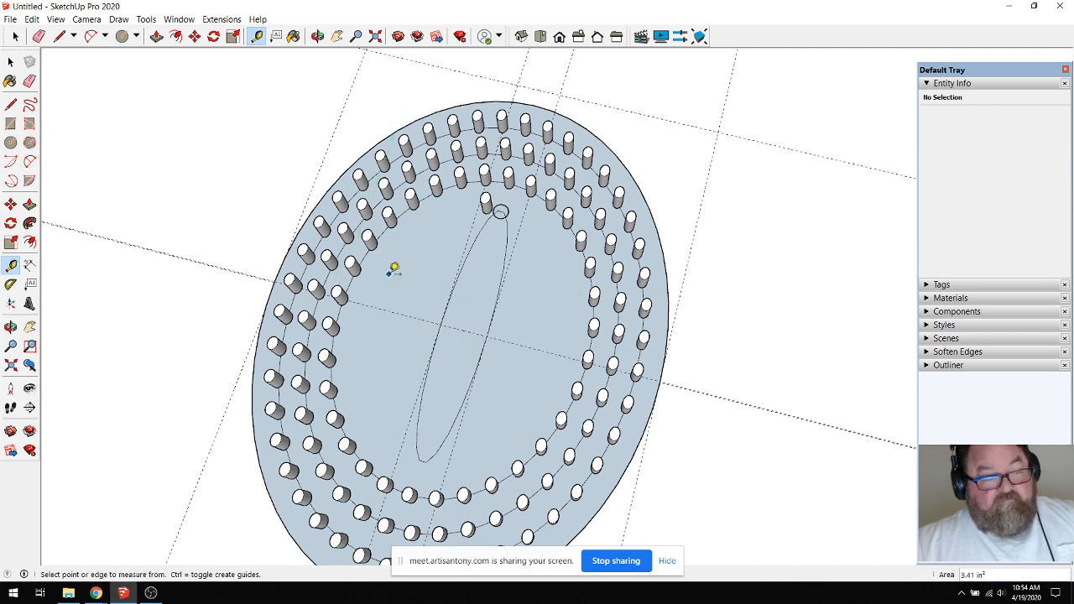
# Add guides parallel to the disc's crosswise center guide at 7/8" from it, toward the ends of the narrow ellipse.
pyautogui.scroll(-6, 396, 271)
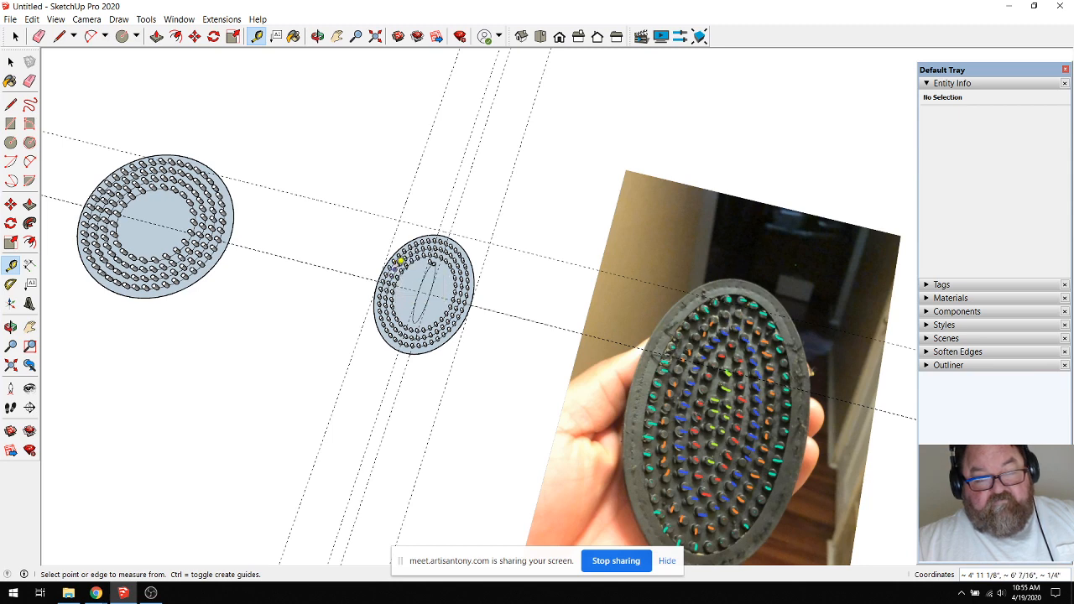
pyautogui.scroll(5, 424, 282)
pyautogui.scroll(5, 425, 282)
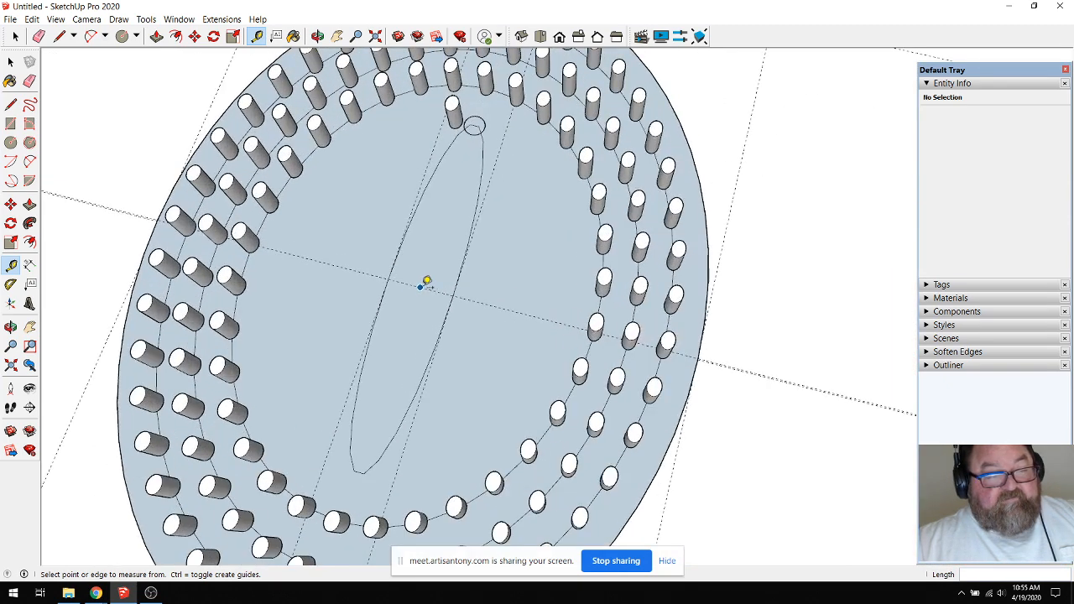
pyautogui.click(428, 283)
pyautogui.click(474, 258)
pyautogui.click(501, 307)
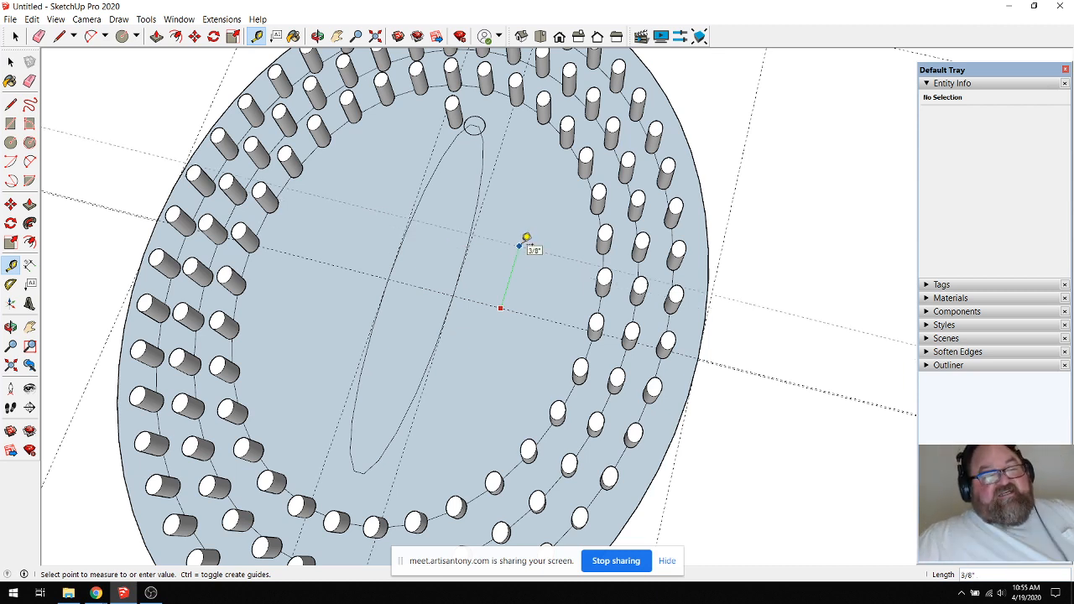
pyautogui.click(526, 239)
pyautogui.click(492, 307)
pyautogui.write('7/8')
pyautogui.press('Return')
# Scale the narrow central ellipse inward lengthwise so both of its ends meet the crosswise guides at 7/8" from center.
pyautogui.press('space')
pyautogui.click(446, 162)
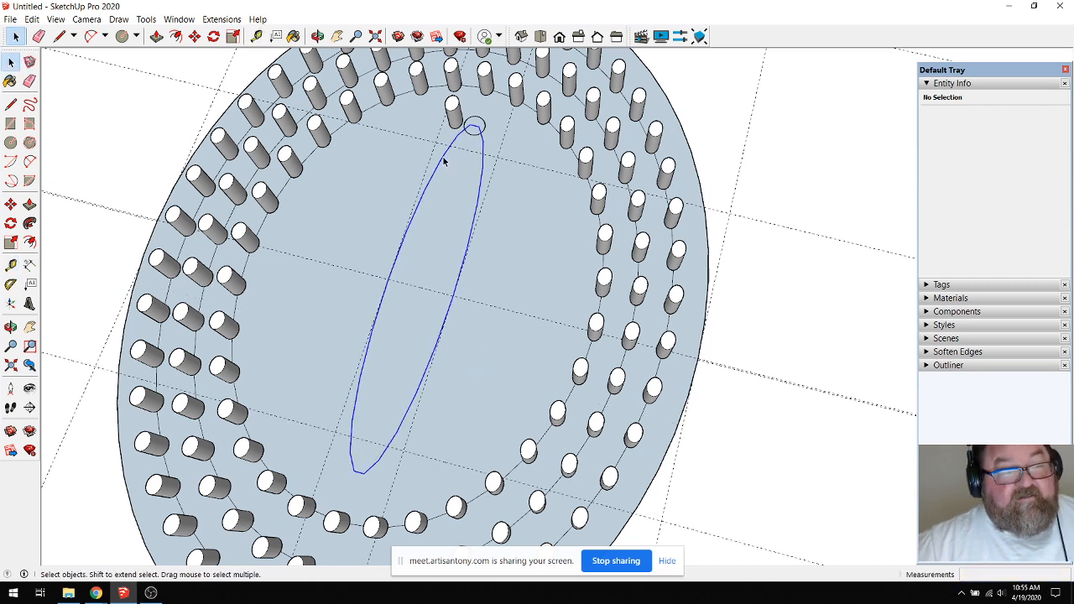
pyautogui.click(234, 37)
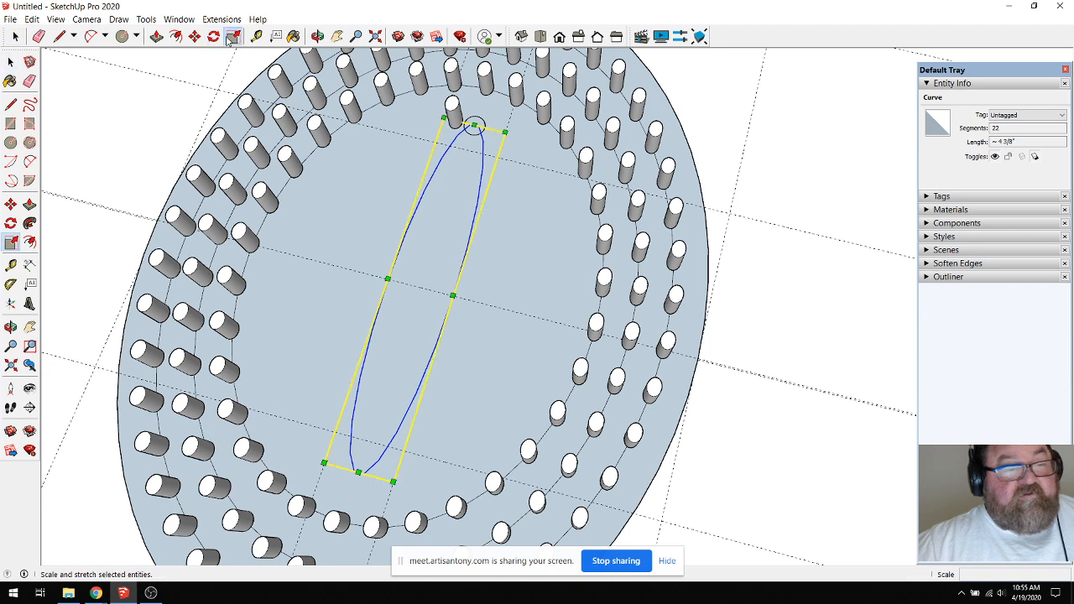
pyautogui.moveTo(473, 126); pyautogui.dragTo(467, 149)
pyautogui.moveTo(359, 472); pyautogui.dragTo(368, 440)
# Select the circle component beyond the ellipse's upper end and shift it by about 1/16".
pyautogui.press('space')
pyautogui.click(474, 124)
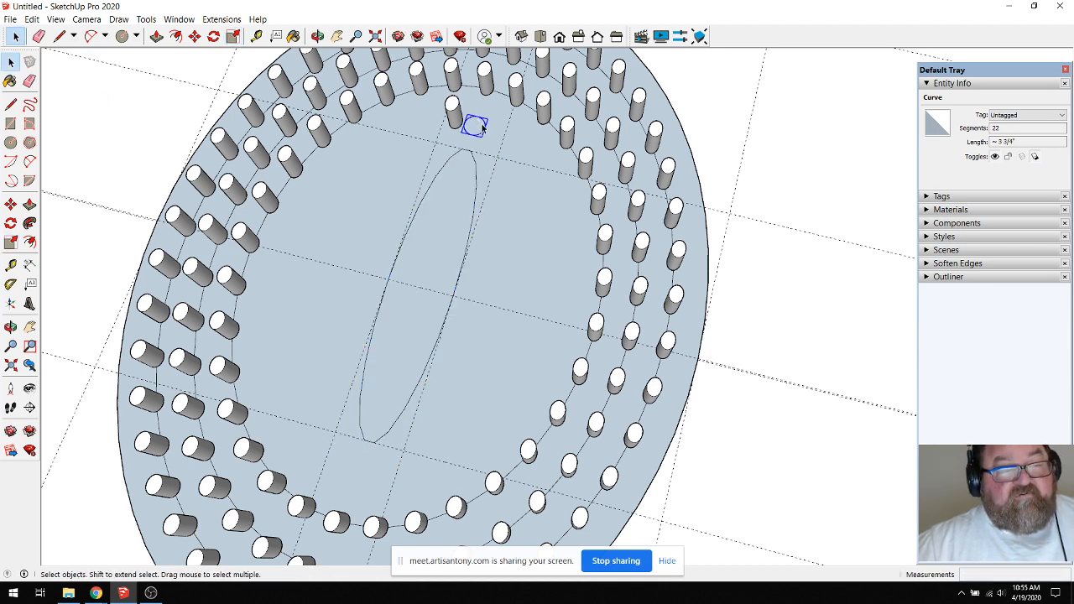
pyautogui.press('m')
pyautogui.scroll(3, 489, 112)
pyautogui.scroll(2, 473, 124)
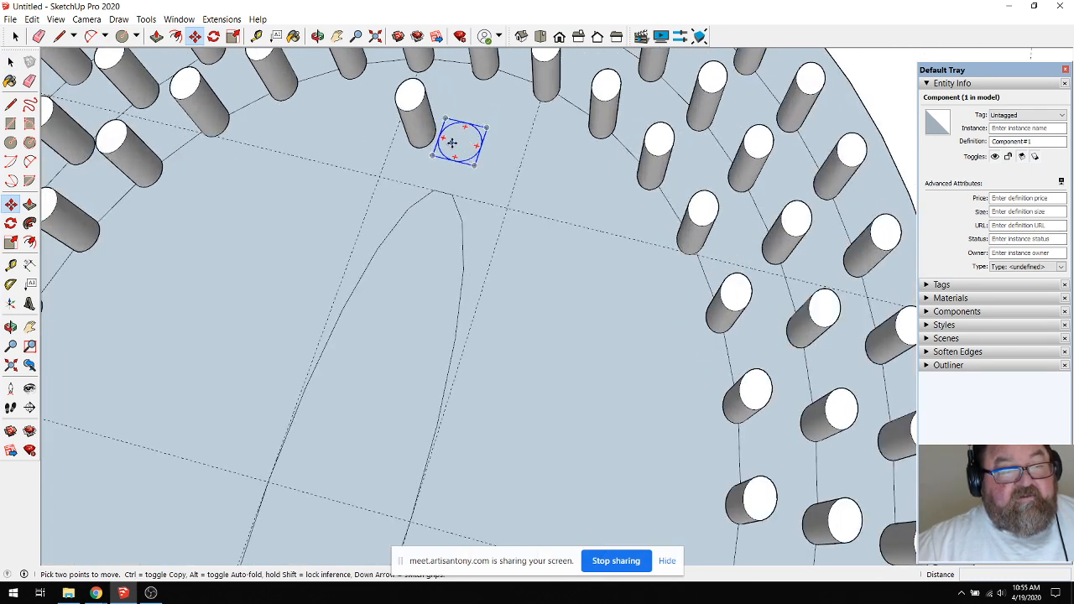
pyautogui.scroll(3, 452, 143)
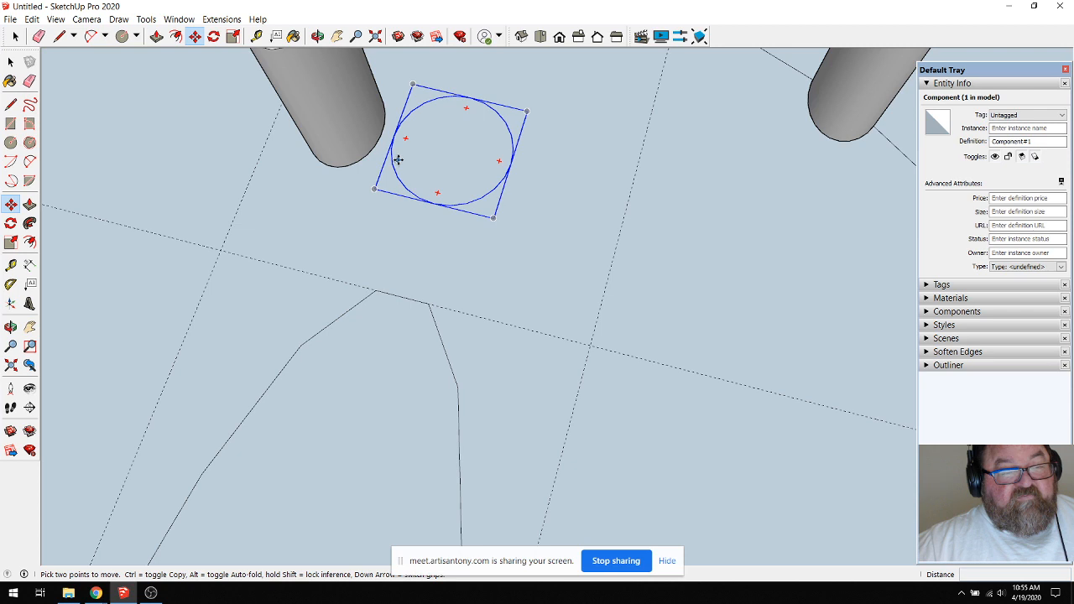
pyautogui.click(395, 161)
pyautogui.click(434, 186)
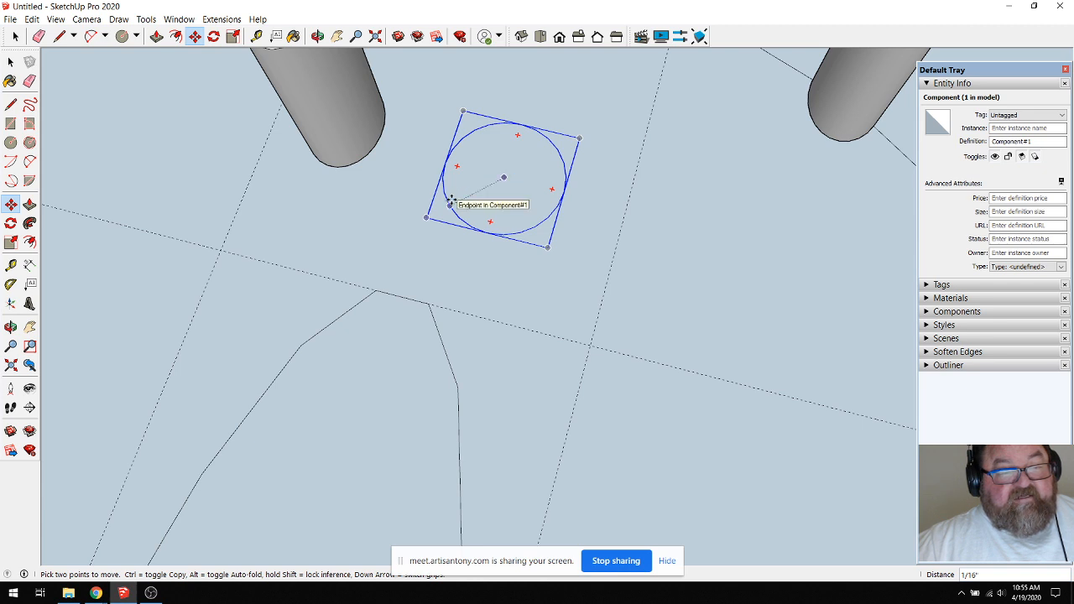
# Move the circle component by its center about 3/16" onto the midpoint of the ellipse's short upper end segment.
pyautogui.click(506, 178)
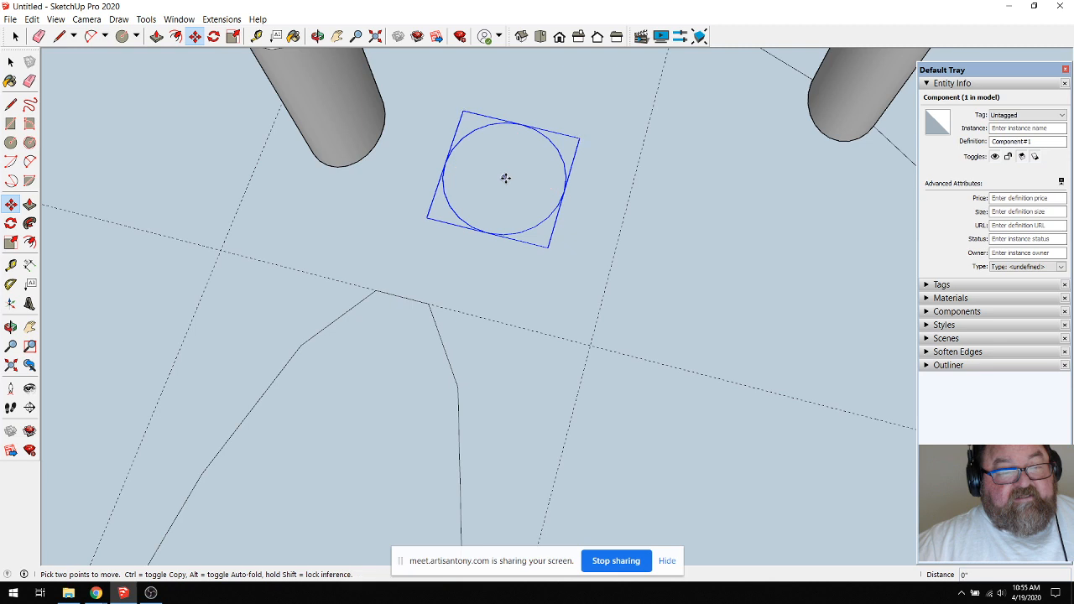
pyautogui.press('Escape')
pyautogui.press('Escape')
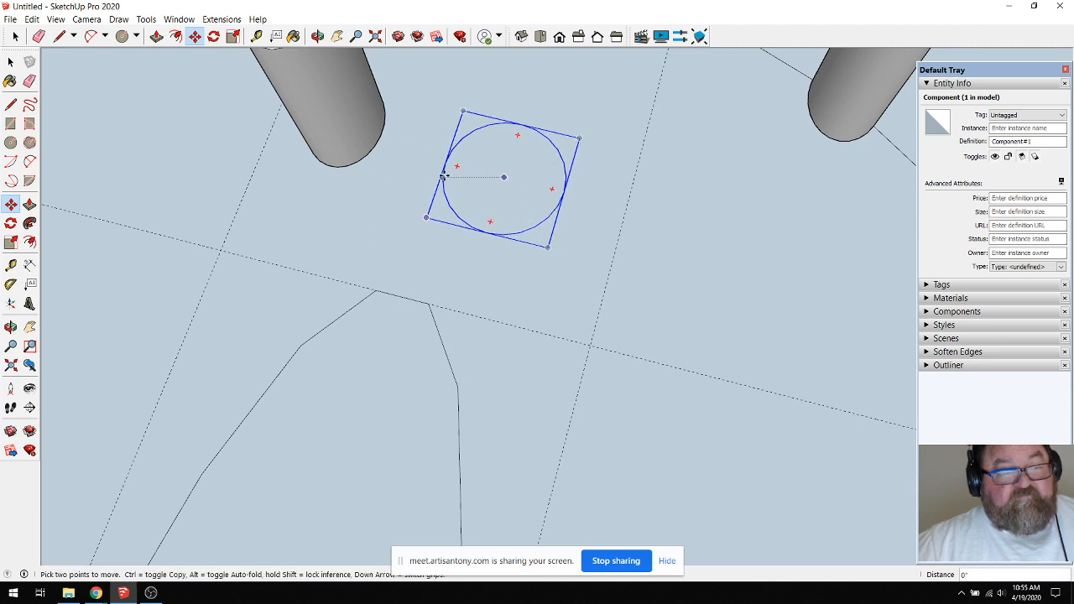
pyautogui.click(506, 175)
pyautogui.scroll(-2, 464, 170)
pyautogui.scroll(4, 424, 239)
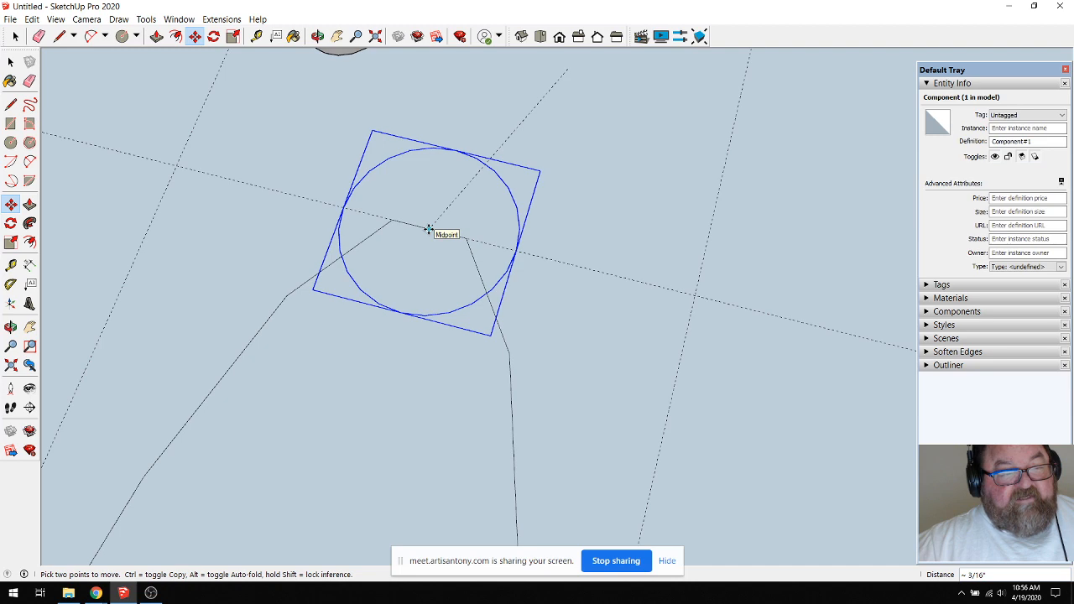
pyautogui.scroll(-6, 546, 151)
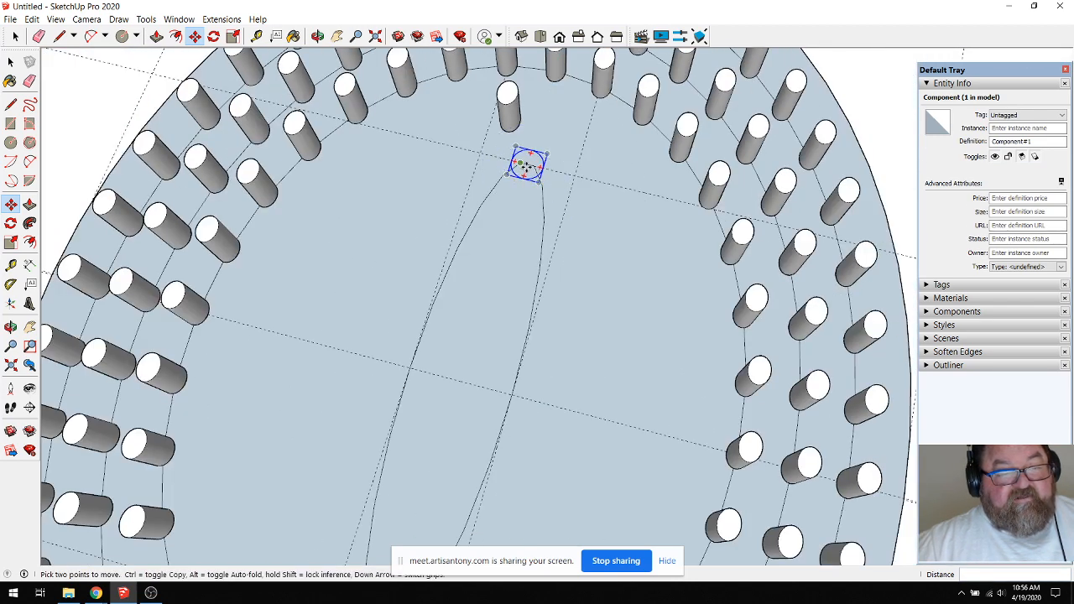
# Copy the circle component by its center 1 3/4" along the ellipse onto the midpoint of its lower end segment.
pyautogui.scroll(4, 527, 164)
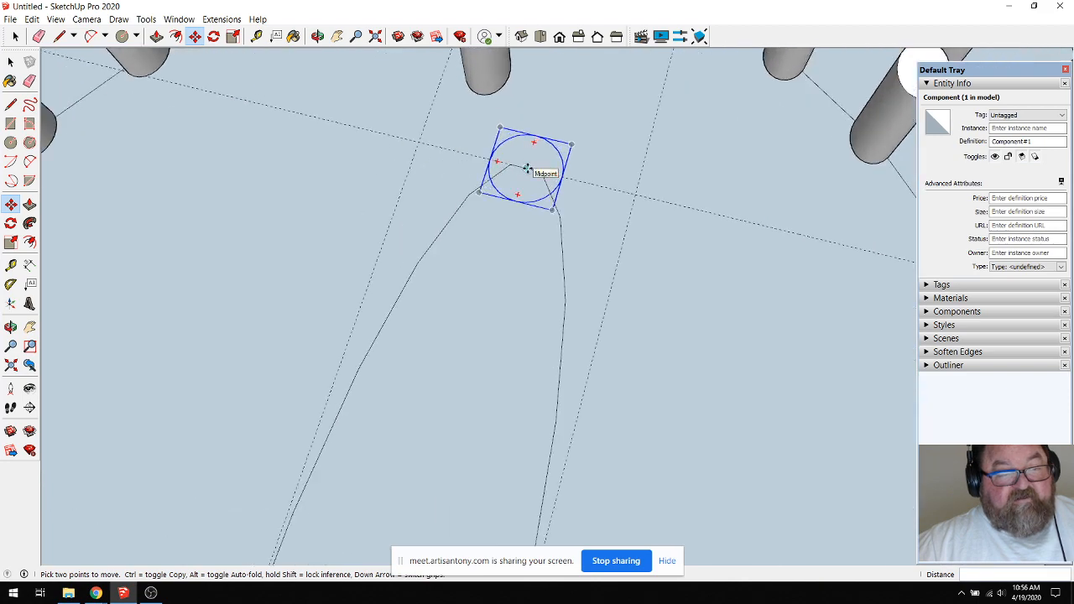
pyautogui.click(527, 168)
pyautogui.press('ctrl')
pyautogui.scroll(-5, 541, 147)
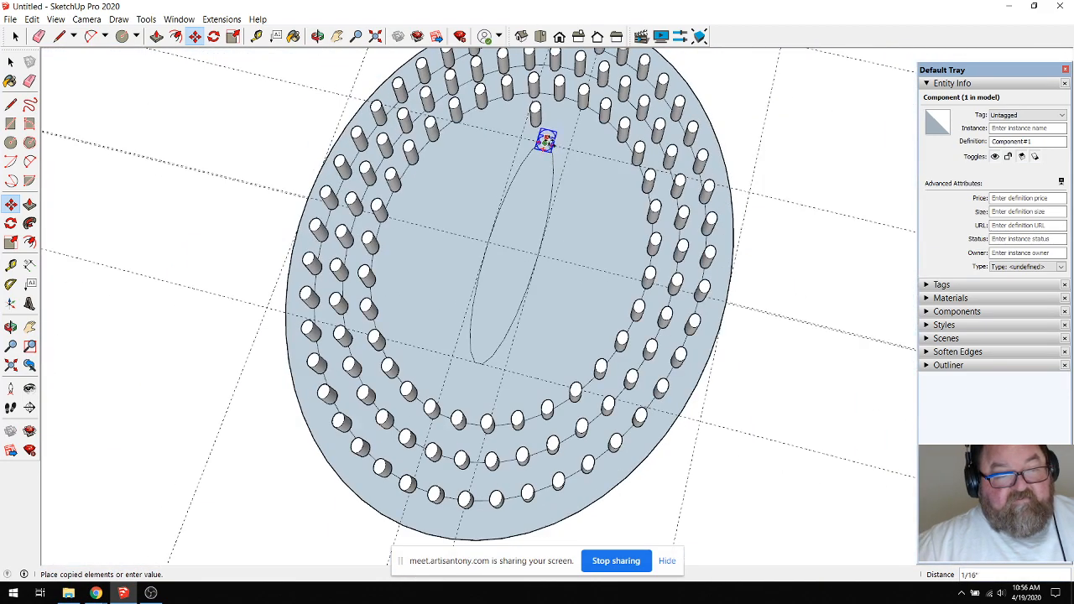
pyautogui.scroll(6, 475, 359)
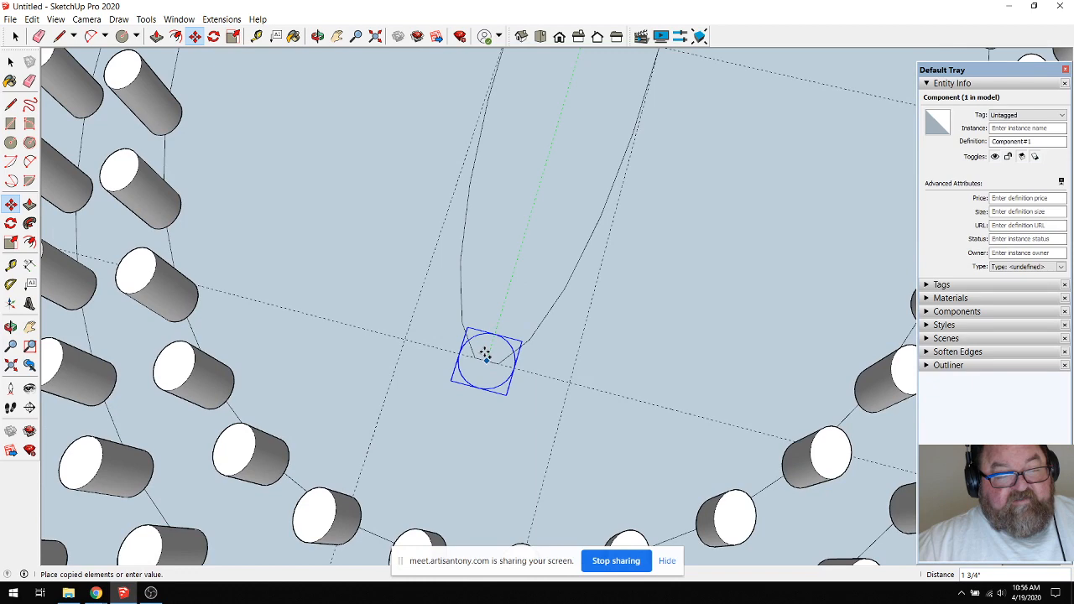
pyautogui.click(485, 359)
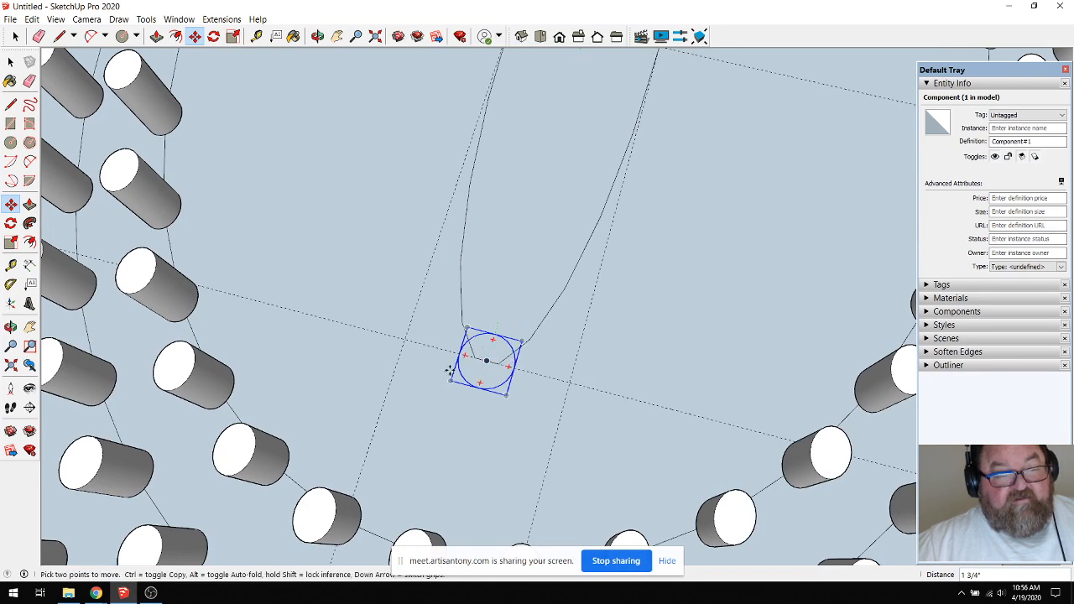
# Copy the lower end circle by its center onto the crosswise center guide inside the ellipse.
pyautogui.scroll(-5, 470, 369)
pyautogui.scroll(2, 463, 350)
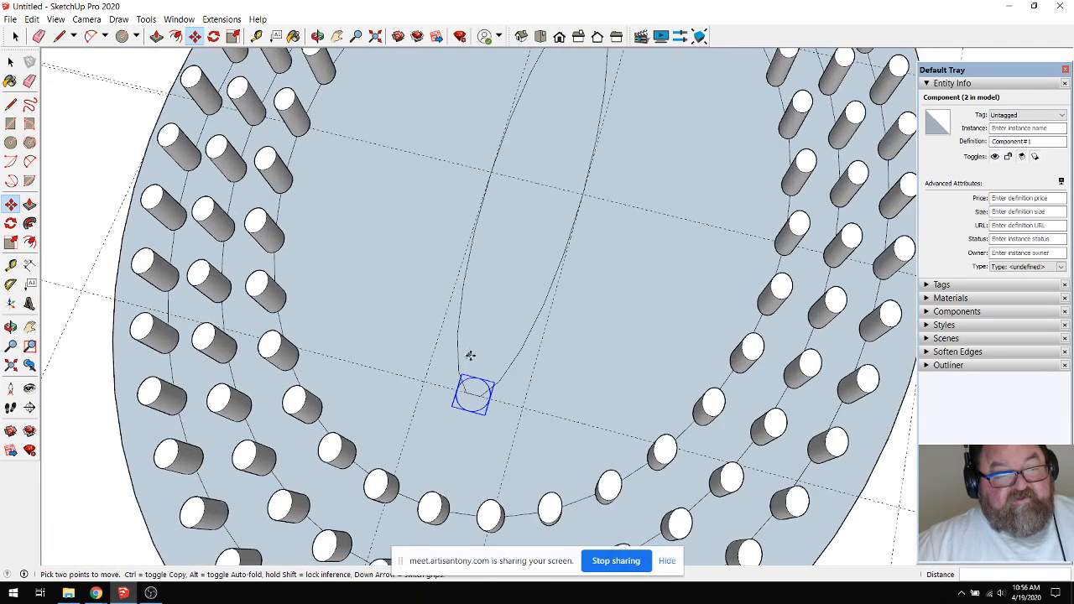
pyautogui.press('ctrl')
pyautogui.click(474, 393)
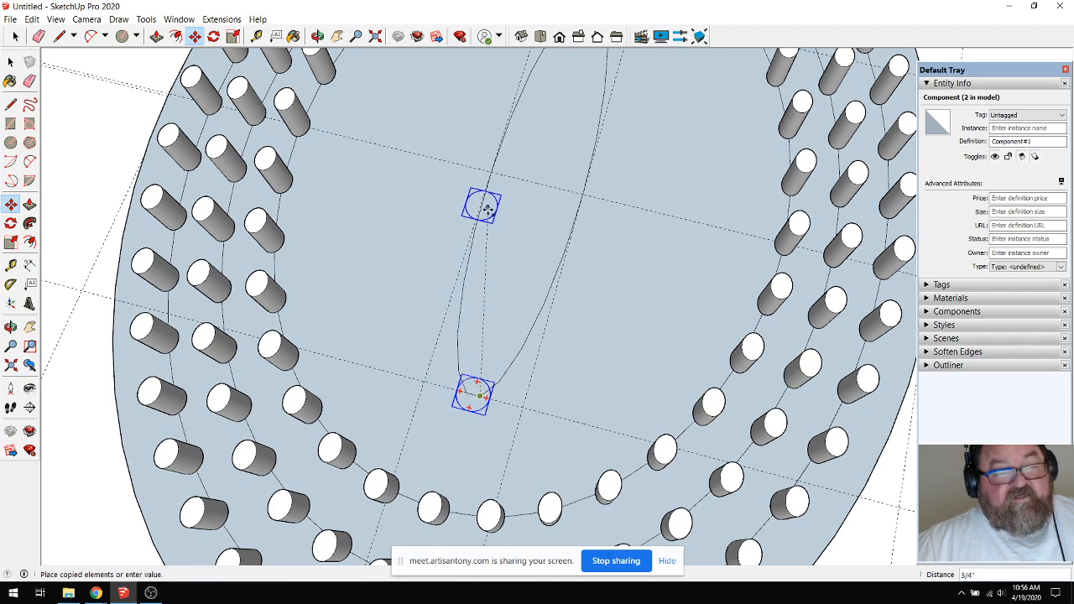
pyautogui.click(511, 176)
pyautogui.scroll(3, 510, 177)
pyautogui.scroll(2, 510, 177)
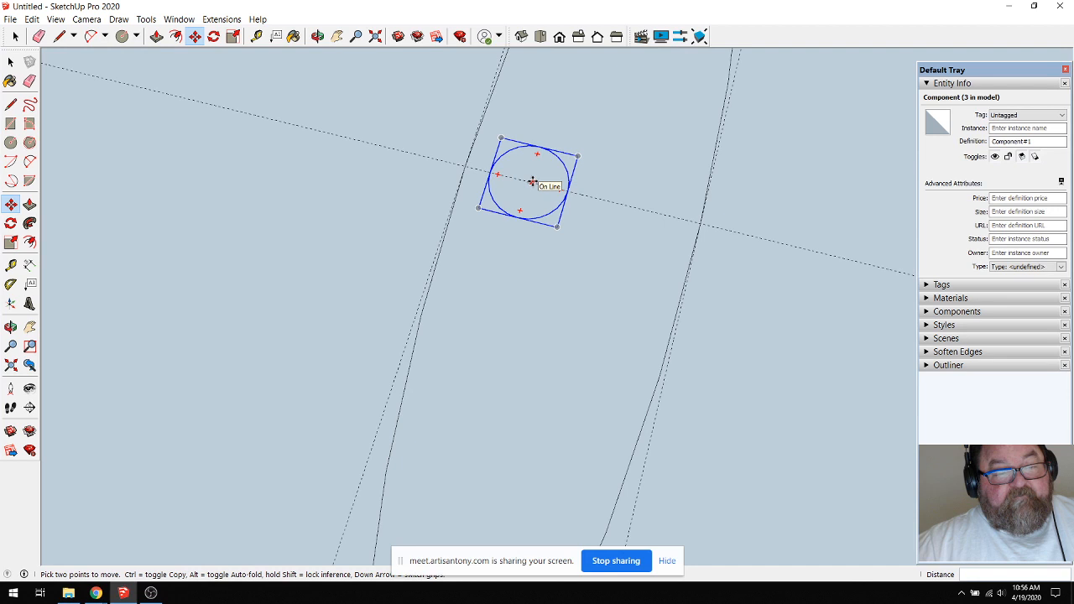
# Move that circle to one crossing of the ellipse and center guide, and copy it across to the opposite crossing.
pyautogui.click(526, 181)
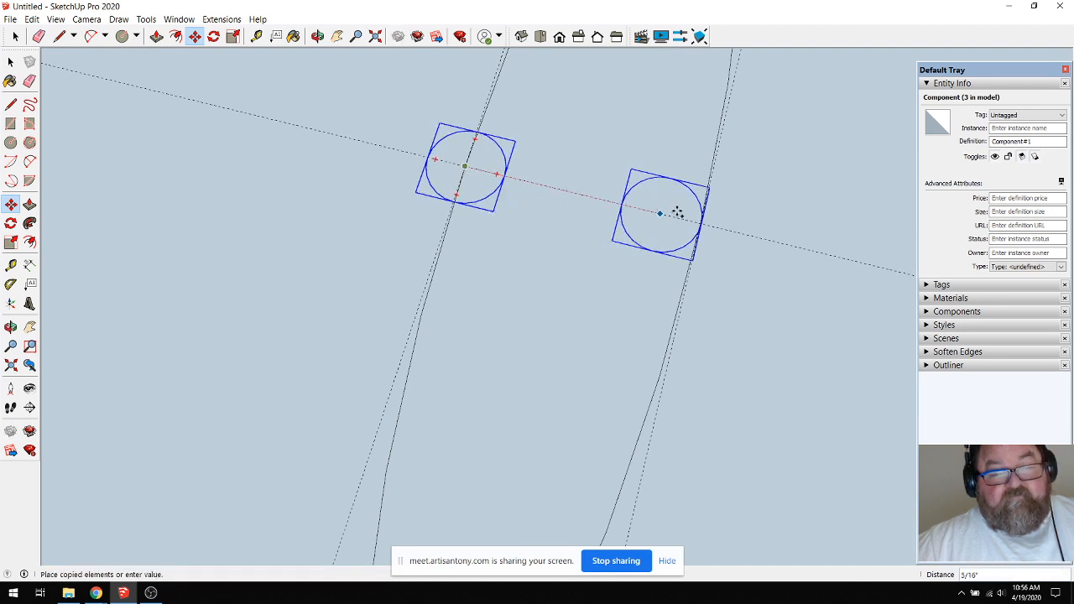
pyautogui.click(686, 220)
pyautogui.scroll(-3, 518, 251)
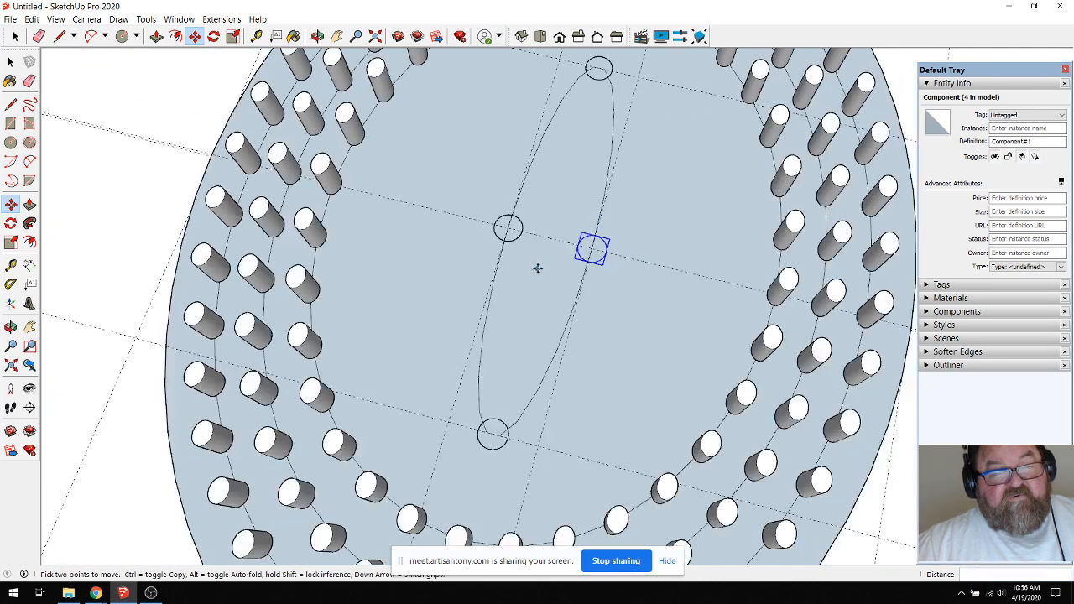
pyautogui.scroll(3, 598, 192)
pyautogui.scroll(3, 591, 235)
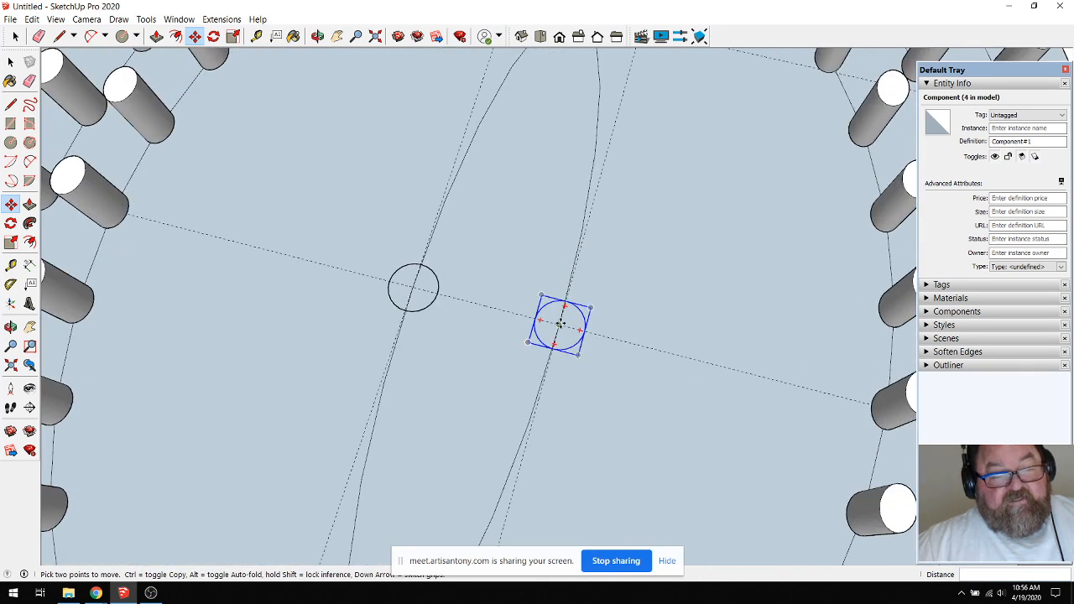
# Copy a circle about 1/2" up along the ellipse, and copy that one about 5/16" across to the opposite side.
pyautogui.click(560, 323)
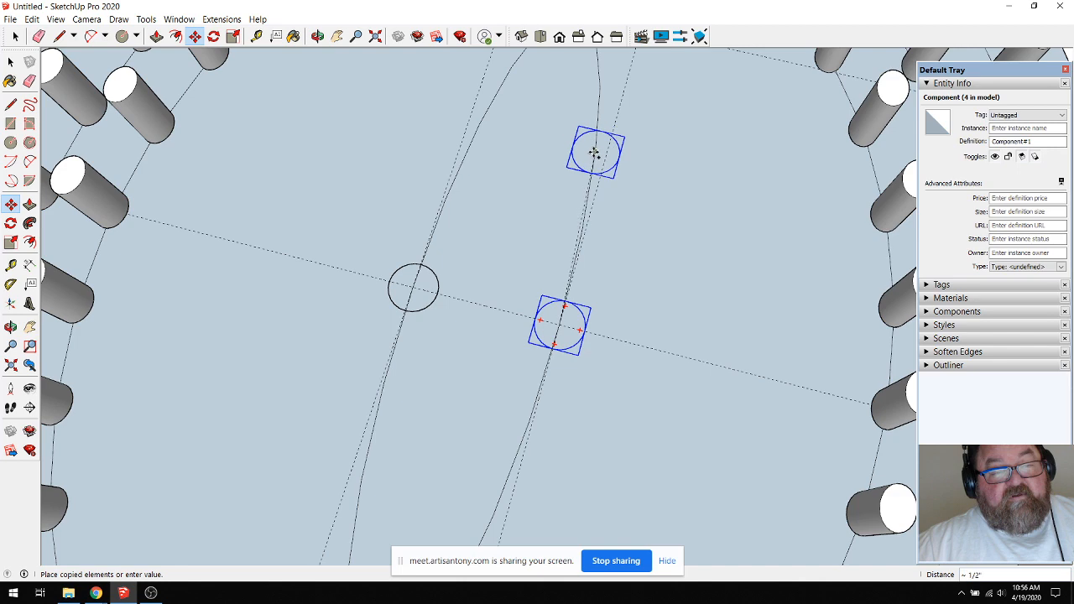
pyautogui.click(593, 162)
pyautogui.click(593, 162)
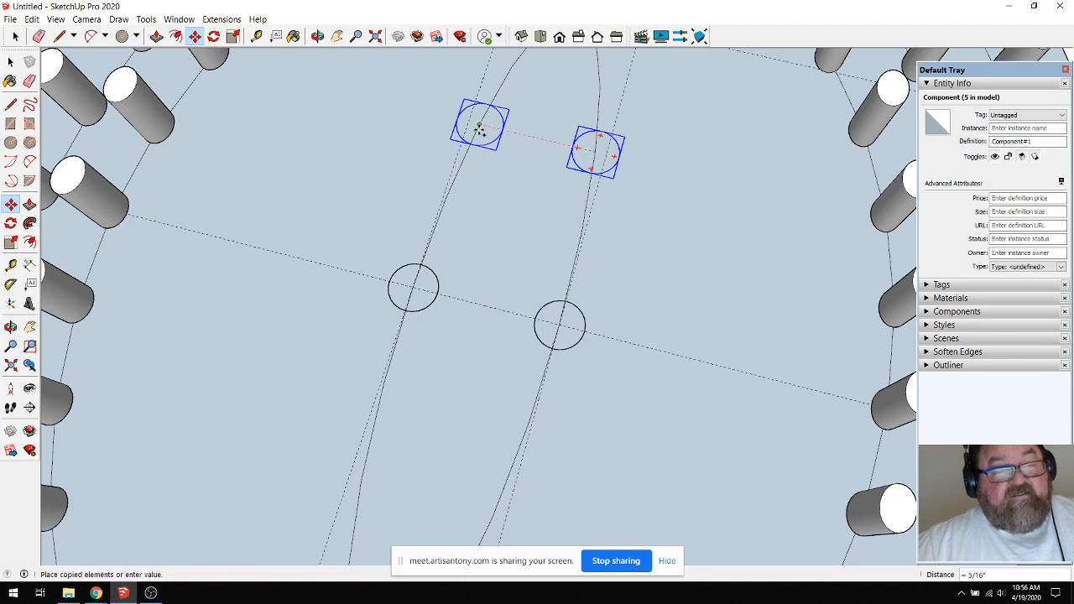
pyautogui.click(479, 125)
pyautogui.scroll(-4, 521, 142)
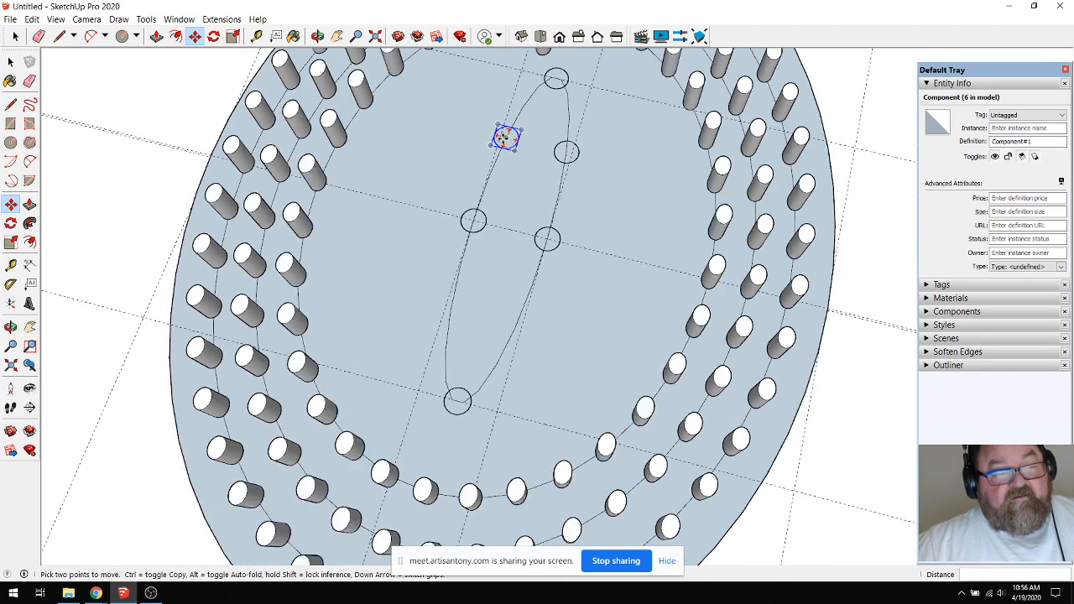
# Copy the upper-side circle about 15/16" down the ellipse, and copy that one about 5/16" across to the opposite side.
pyautogui.click(506, 137)
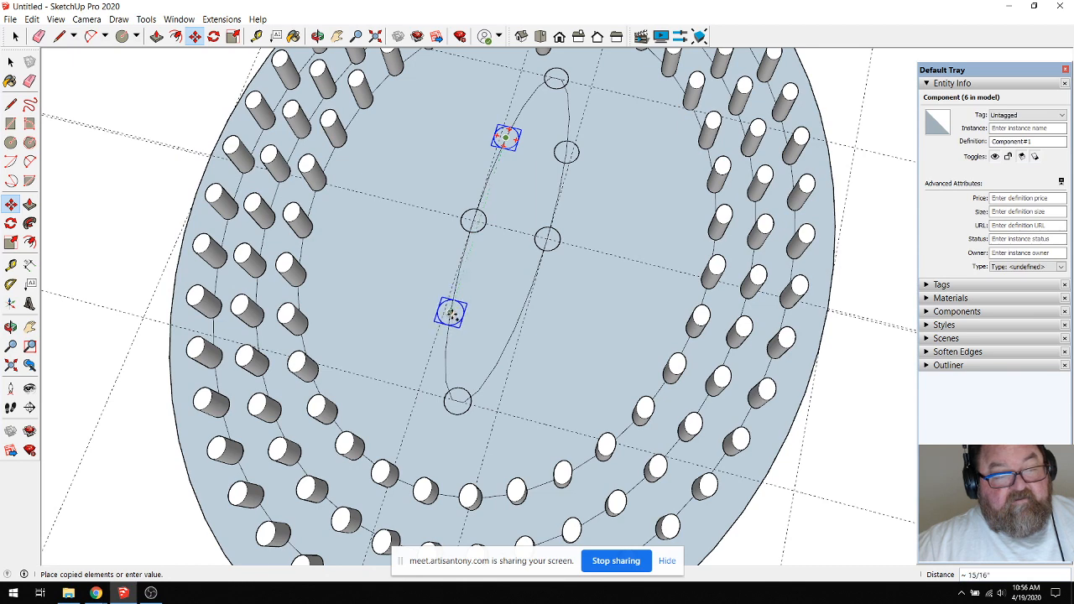
pyautogui.scroll(5, 449, 313)
pyautogui.click(449, 305)
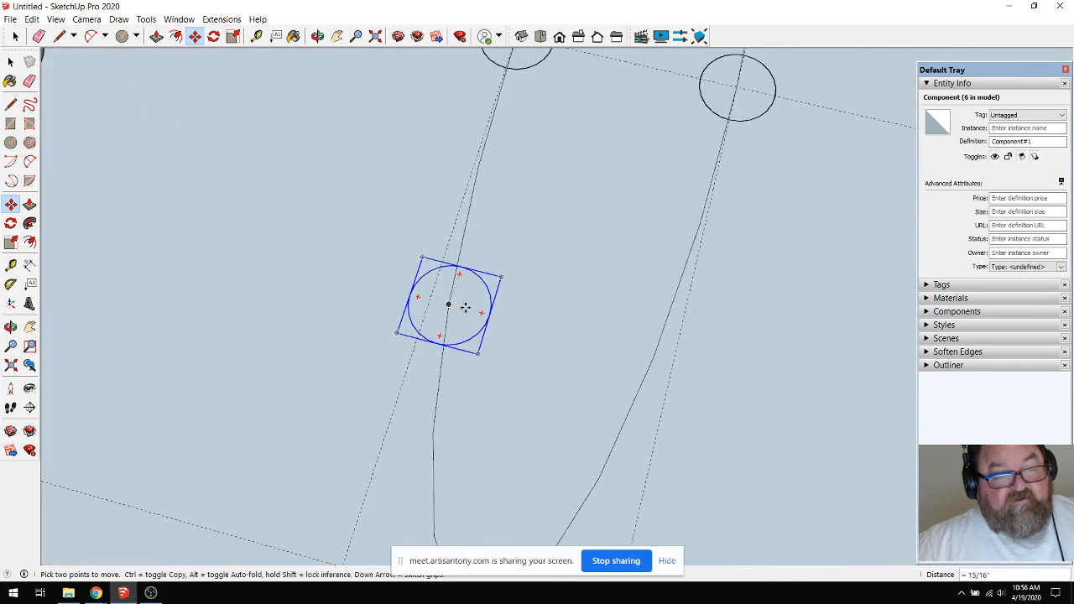
pyautogui.click(451, 309)
pyautogui.press('ctrl')
pyautogui.click(644, 366)
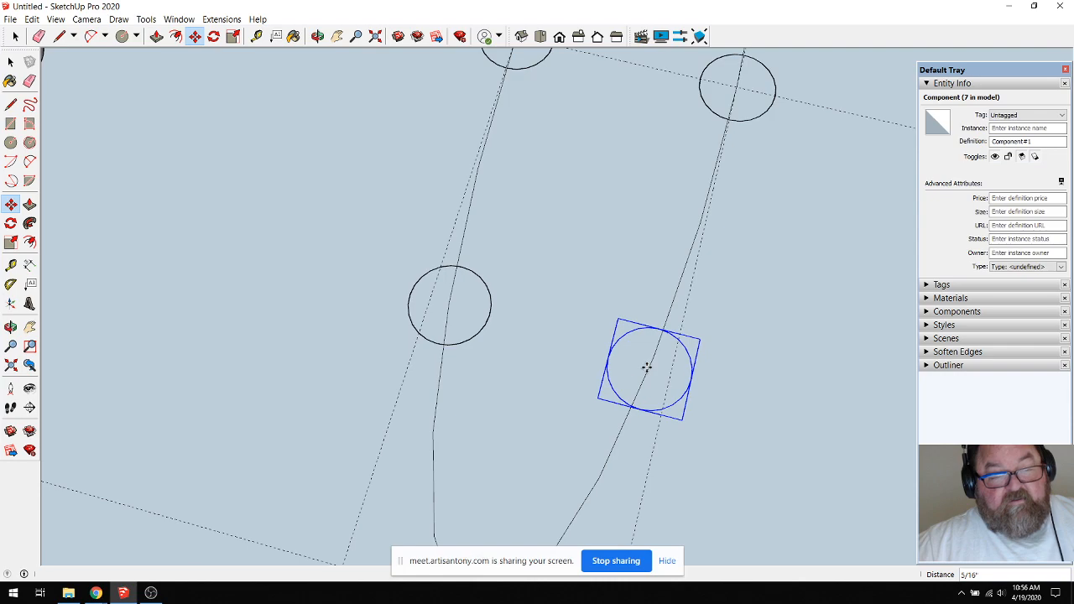
# Compare the circle layout around the ellipse with the color-marked pins in the center of the reference photo.
pyautogui.scroll(-1, 400, 335)
pyautogui.scroll(-5, 400, 336)
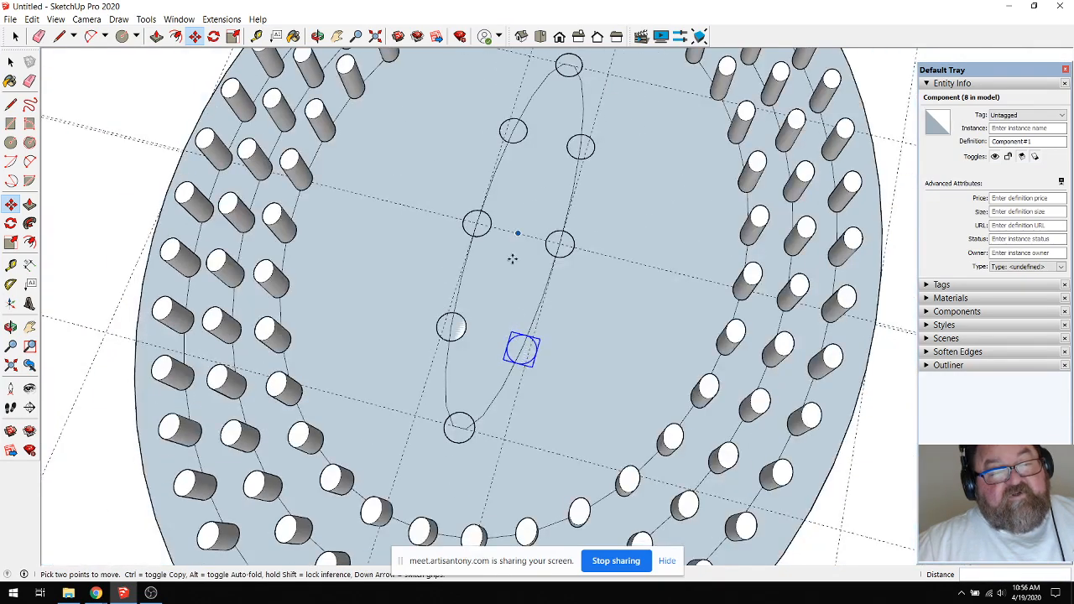
pyautogui.scroll(-2, 492, 322)
pyautogui.scroll(-6, 492, 323)
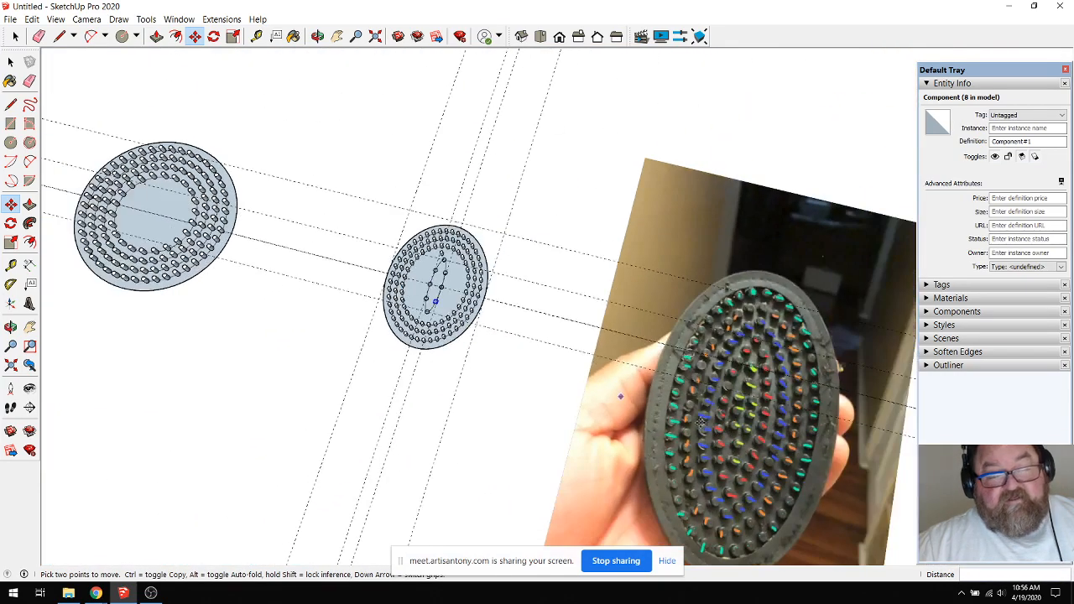
pyautogui.scroll(2, 771, 461)
pyautogui.scroll(3, 770, 461)
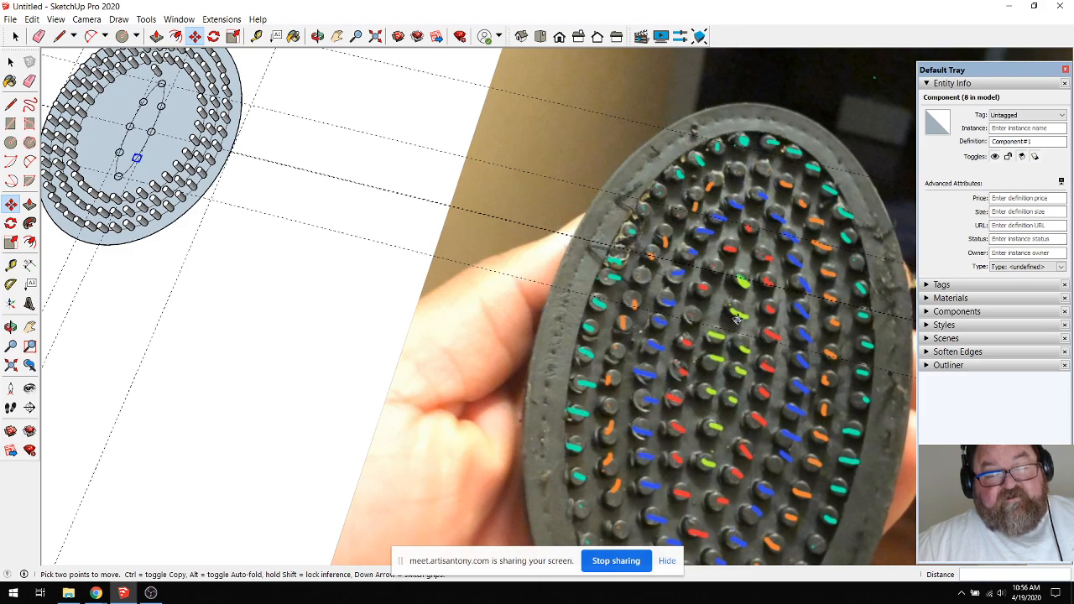
pyautogui.scroll(-4, 755, 348)
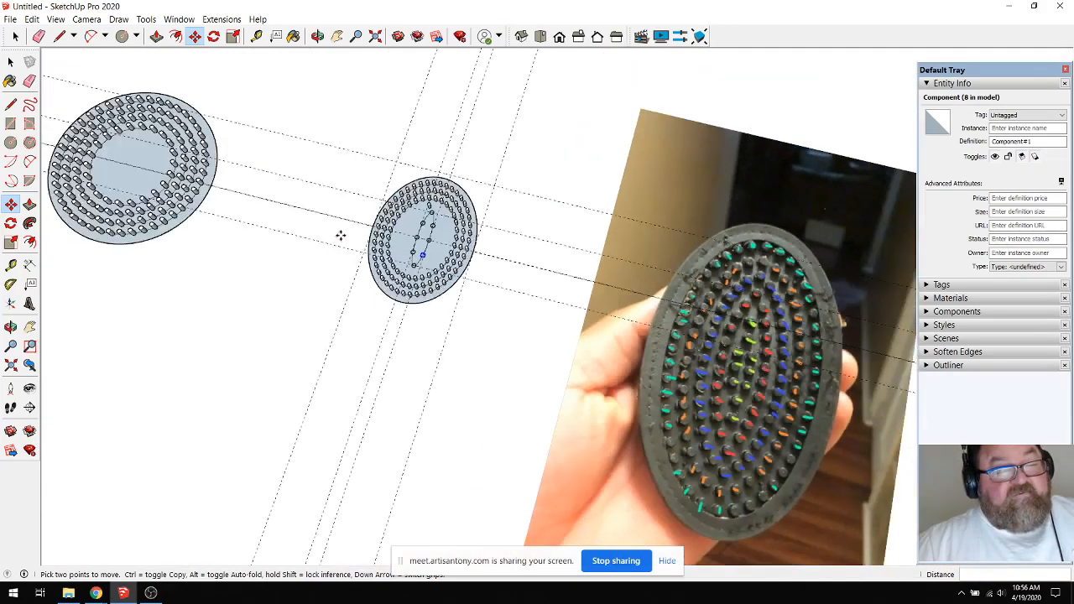
pyautogui.scroll(7, 424, 237)
pyautogui.scroll(2, 448, 217)
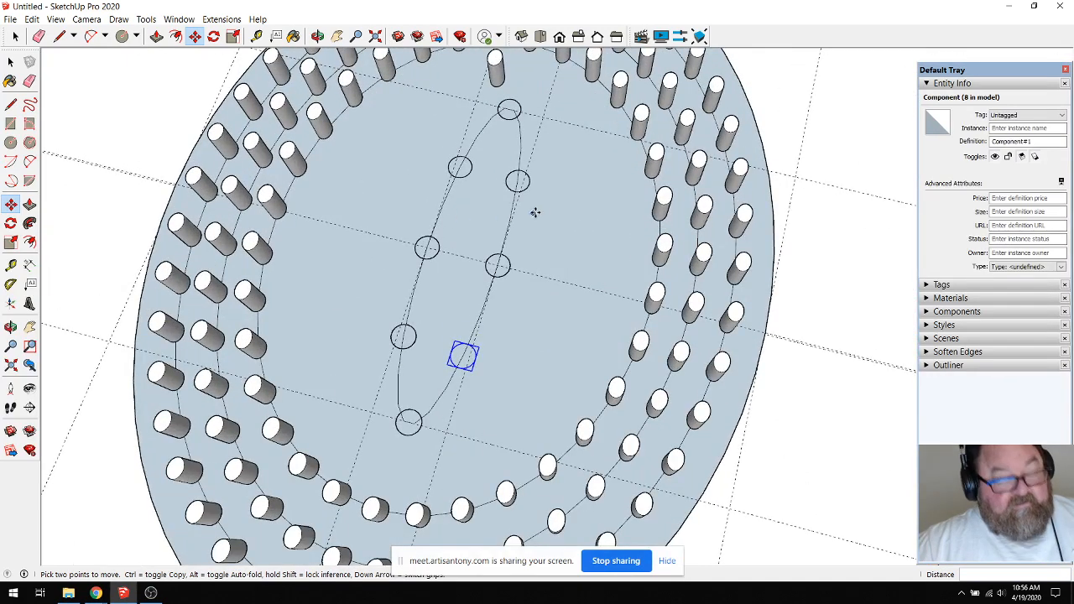
# Undo the circle copies along the ellipse's sides and center, back to the circles at its upper and lower ends.
pyautogui.hotkey('ctrl', 'z')
pyautogui.hotkey('ctrl', 'z')
pyautogui.hotkey('ctrl', 'z')
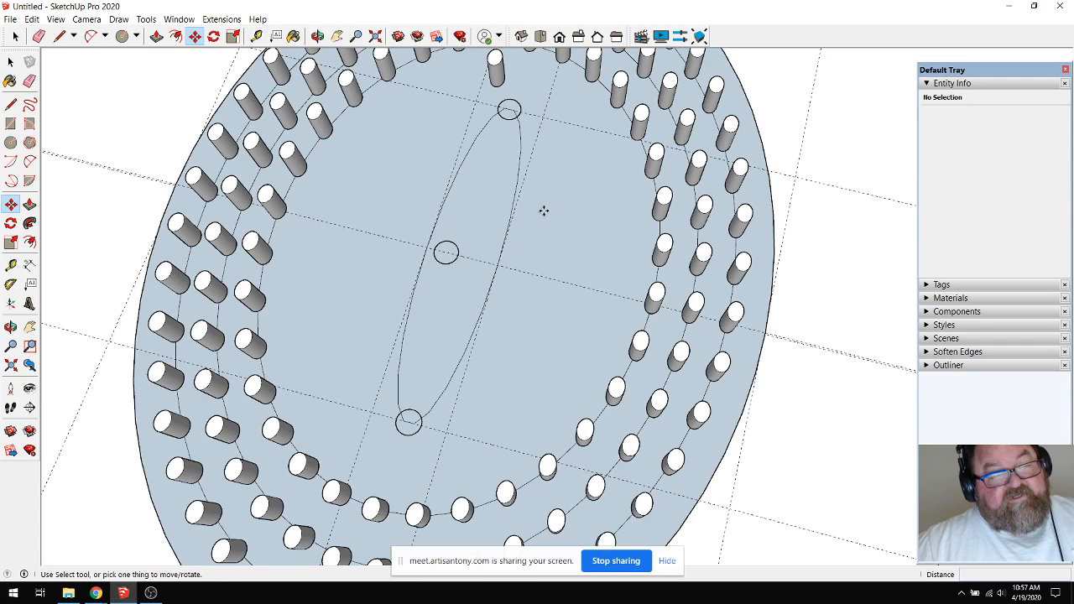
pyautogui.hotkey('ctrl', 'z')
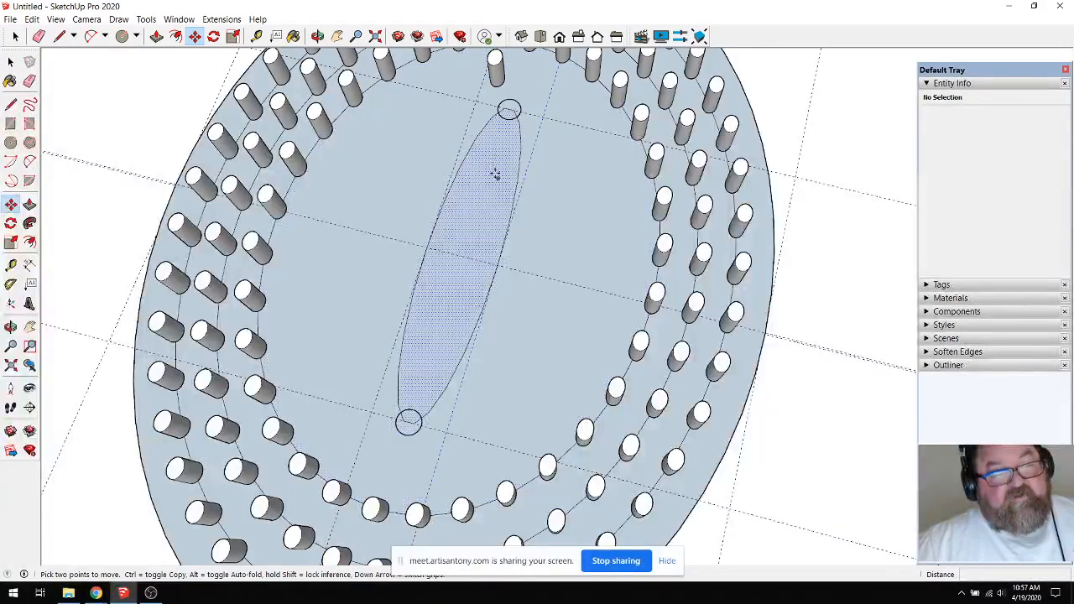
# Copy the circle at the ellipse's upper end about 1/4" down along the ellipse's long axis.
pyautogui.press('space')
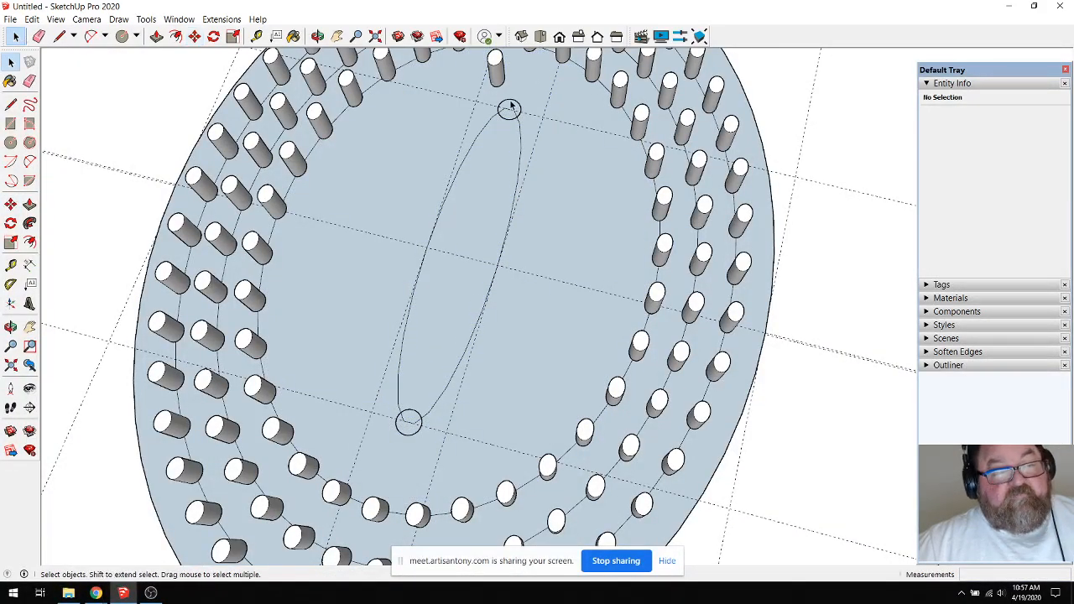
pyautogui.click(500, 135)
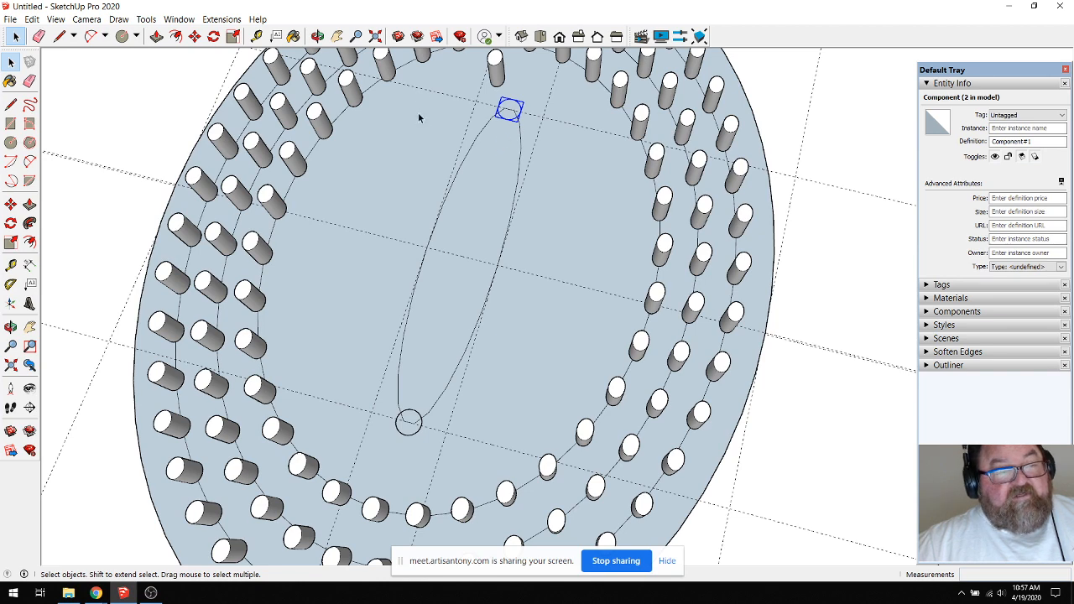
pyautogui.press('m')
pyautogui.scroll(3, 592, 154)
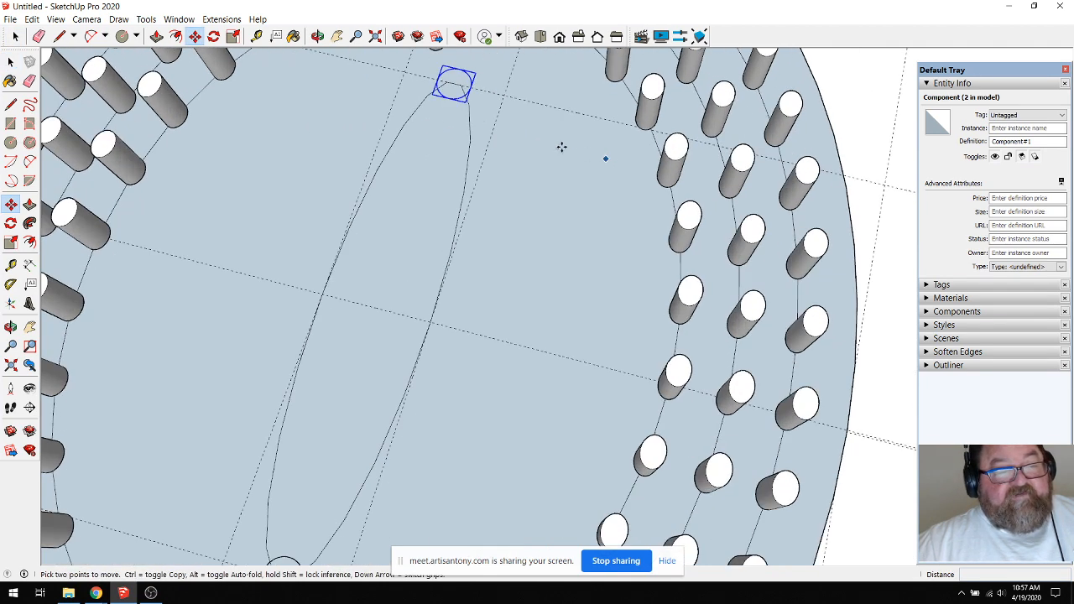
pyautogui.scroll(3, 412, 81)
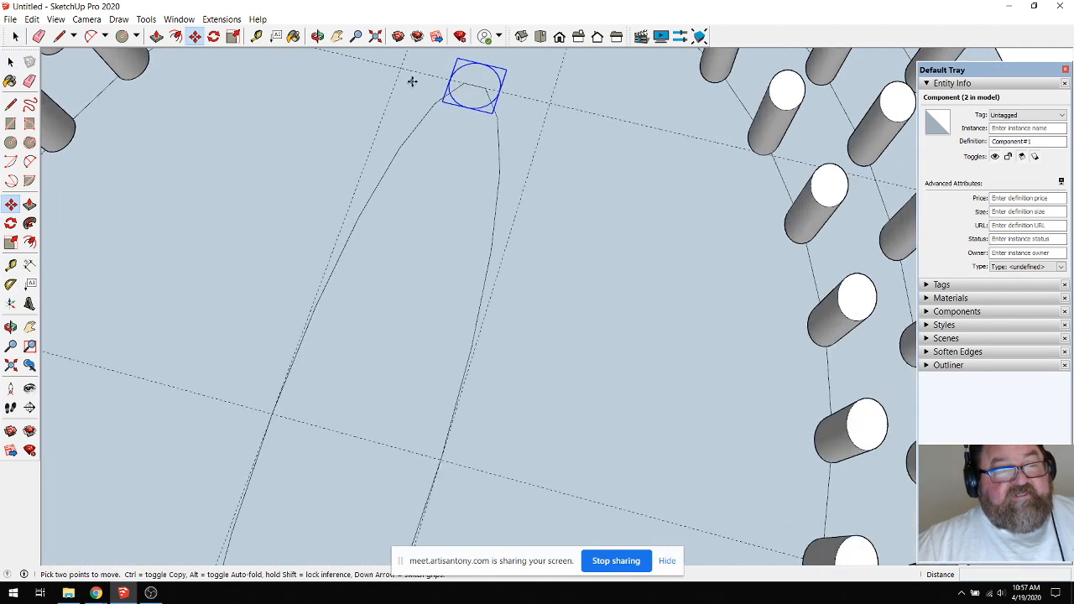
pyautogui.click(487, 87)
pyautogui.press('ctrl')
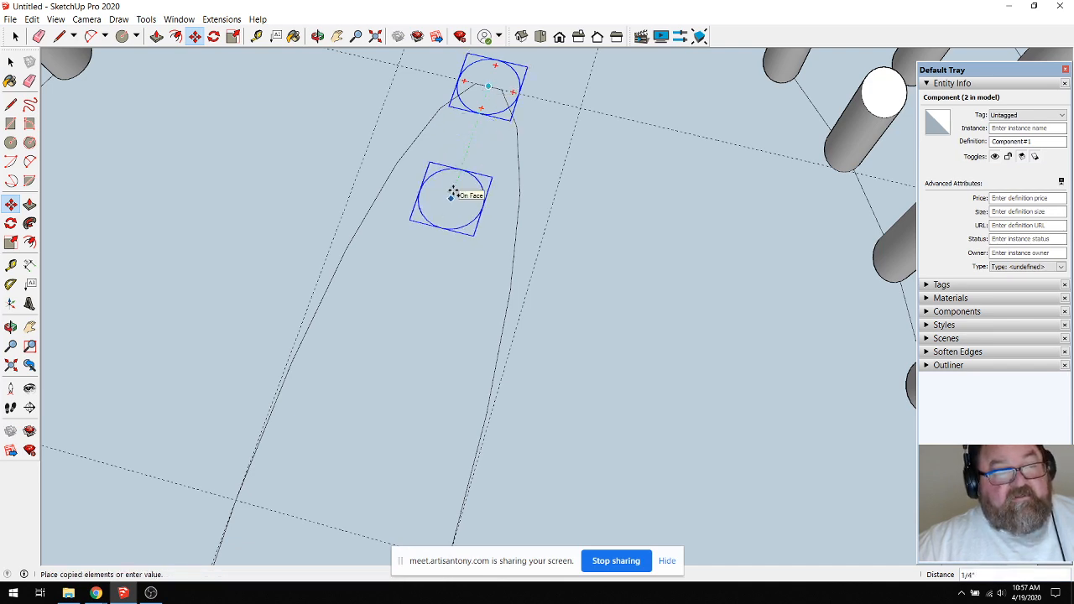
pyautogui.click(453, 194)
pyautogui.scroll(-5, 503, 155)
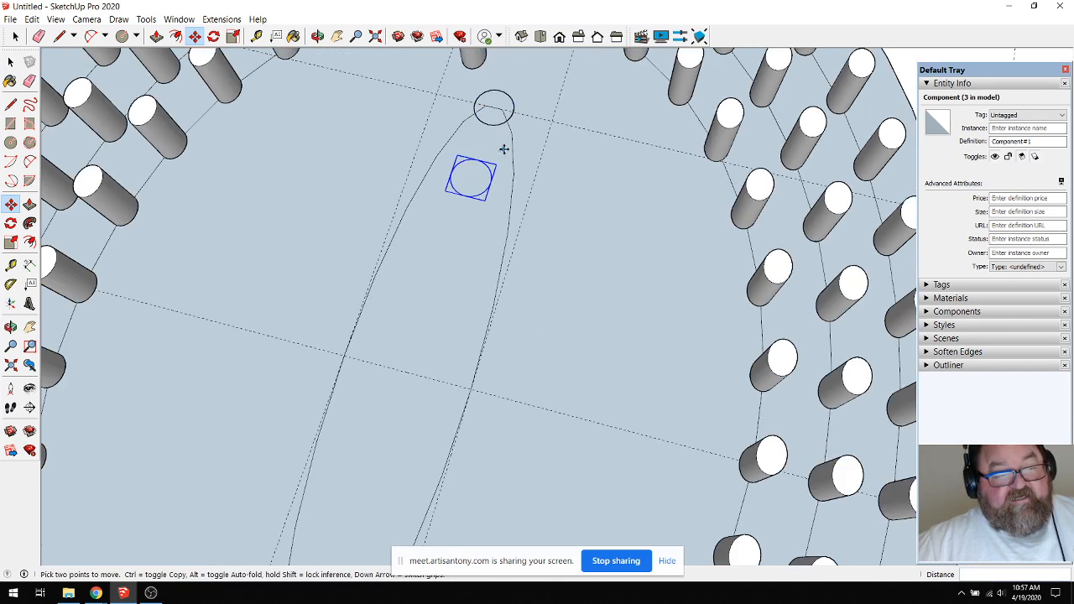
# Copy the circle at the ellipse's lower end a short distance up inside the ellipse along its long axis.
pyautogui.press('space')
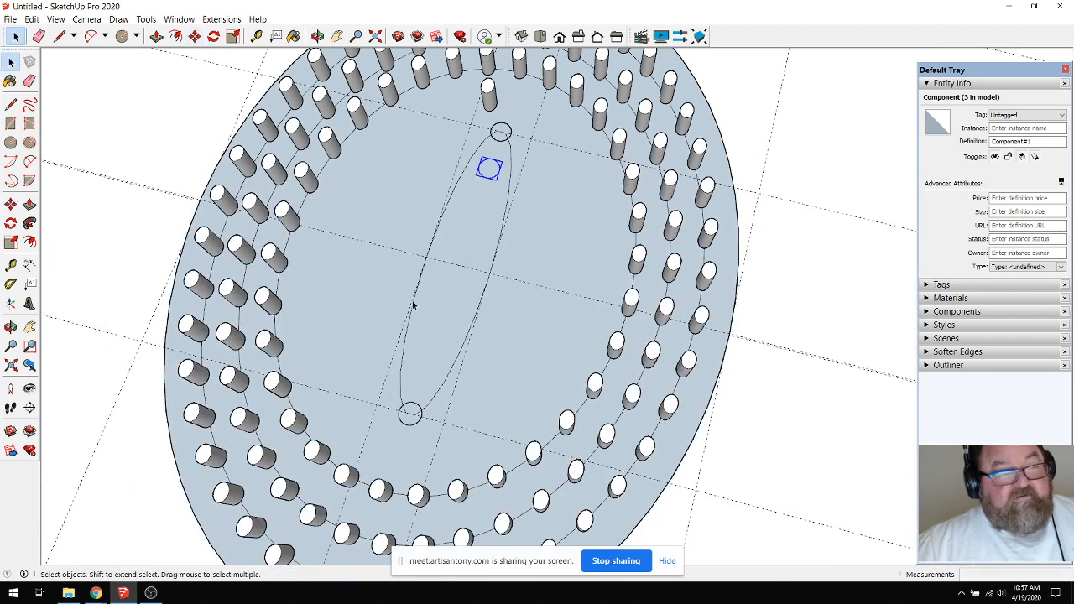
pyautogui.scroll(3, 424, 399)
pyautogui.click(411, 424)
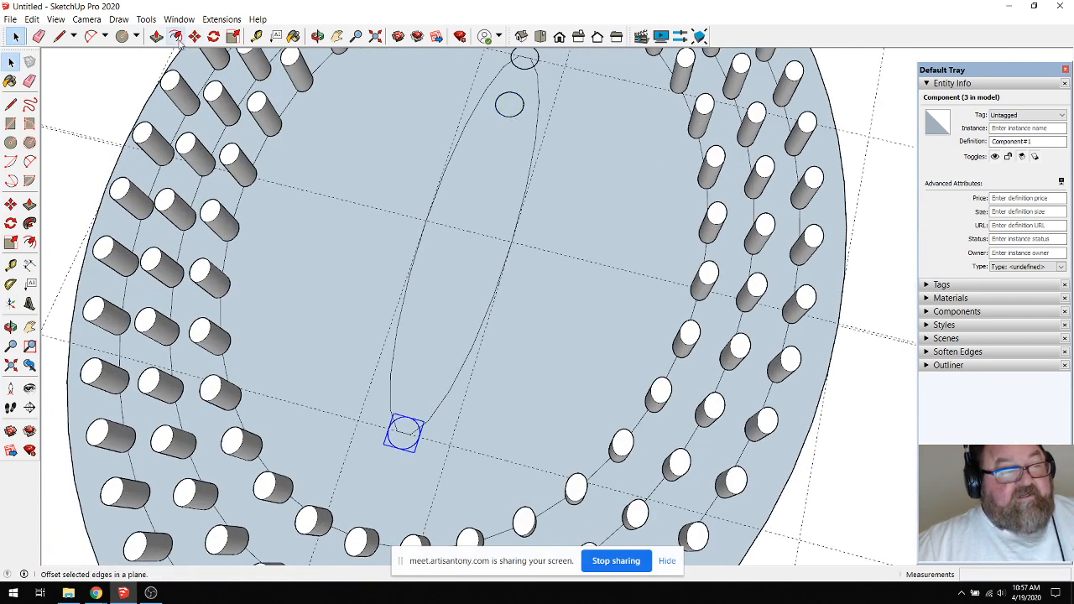
pyautogui.click(194, 36)
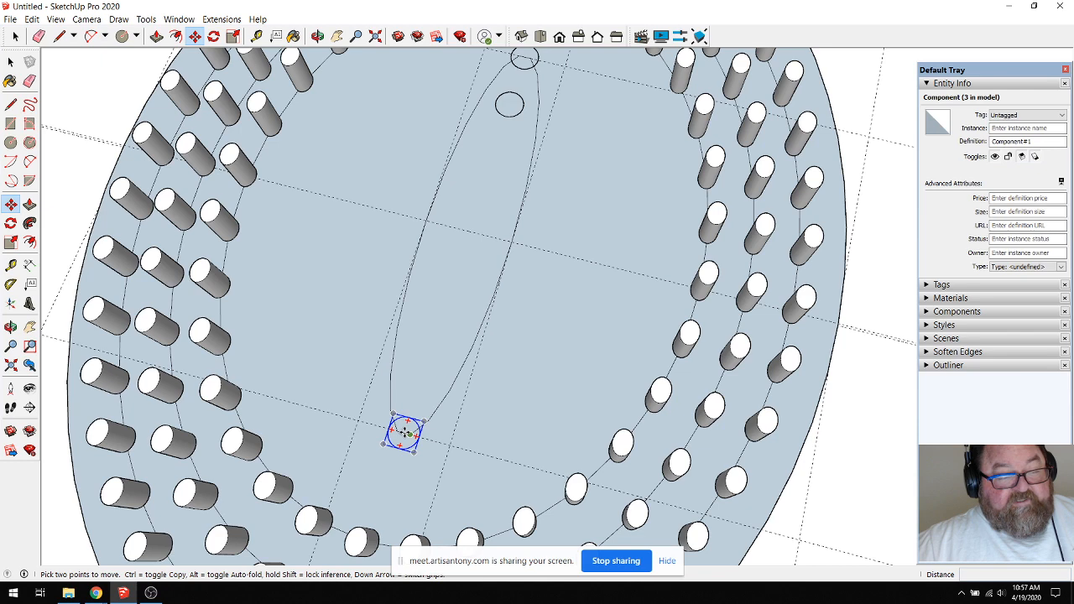
pyautogui.scroll(4, 404, 432)
pyautogui.click(398, 436)
pyautogui.press('ctrl')
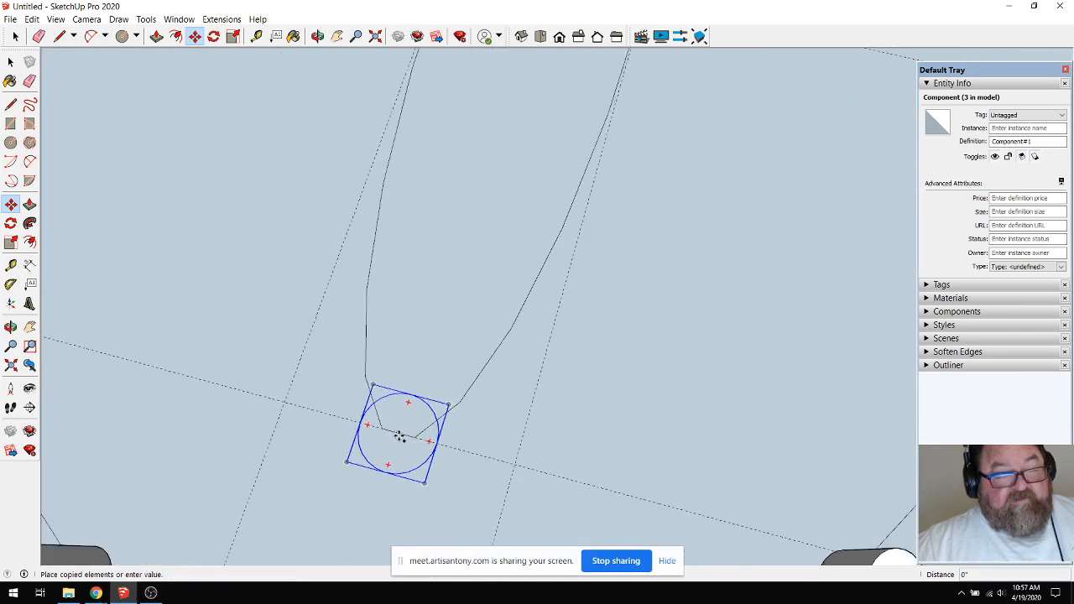
pyautogui.click(445, 276)
pyautogui.scroll(-5, 423, 408)
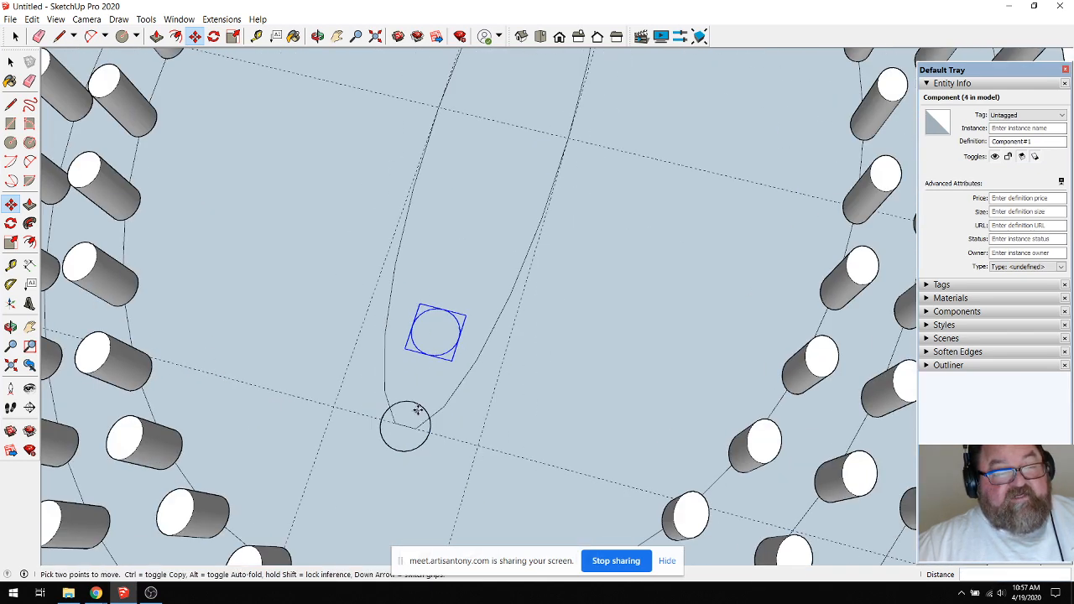
pyautogui.scroll(-1, 491, 324)
# Copy the lower inner circle about 5/16" onto the ellipse's side edge, and copy that one about 5/16" across to the opposite edge.
pyautogui.scroll(3, 491, 324)
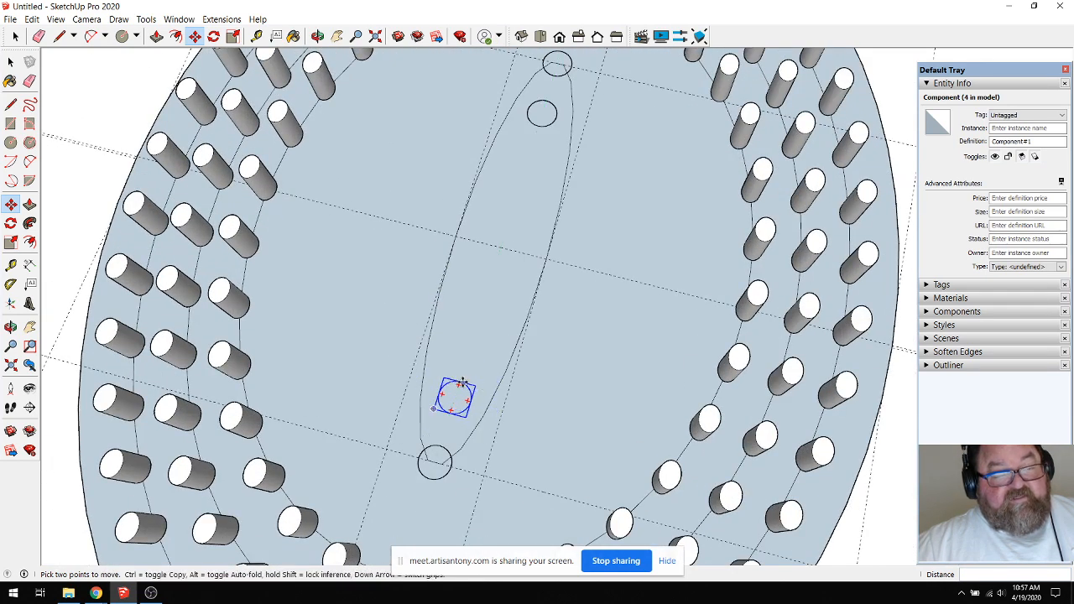
pyautogui.scroll(2, 453, 396)
pyautogui.press('ctrl')
pyautogui.click(453, 393)
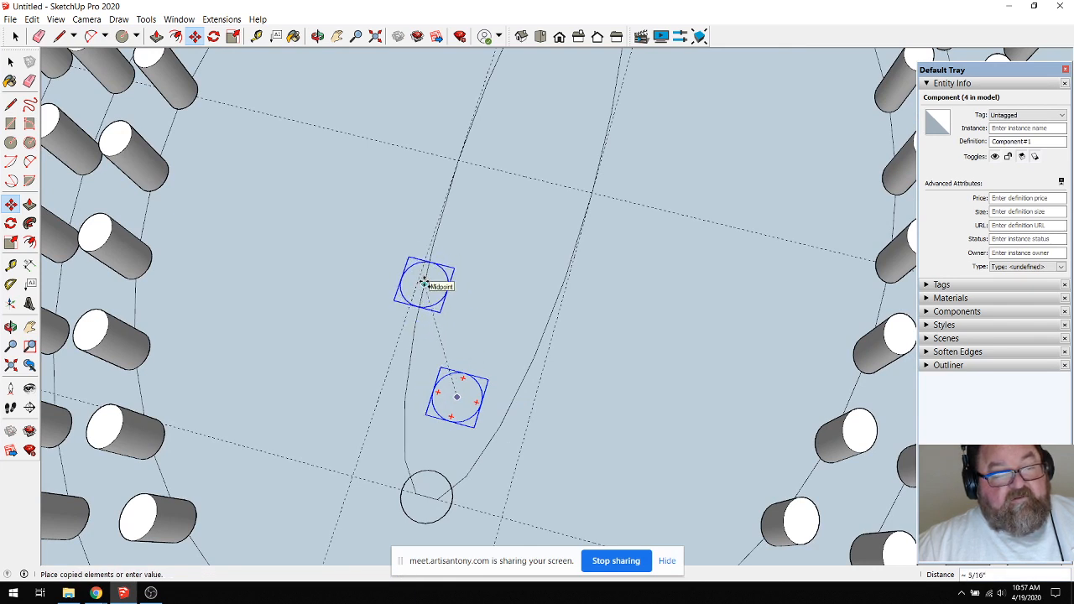
pyautogui.click(424, 284)
pyautogui.press('ctrl')
pyautogui.click(425, 285)
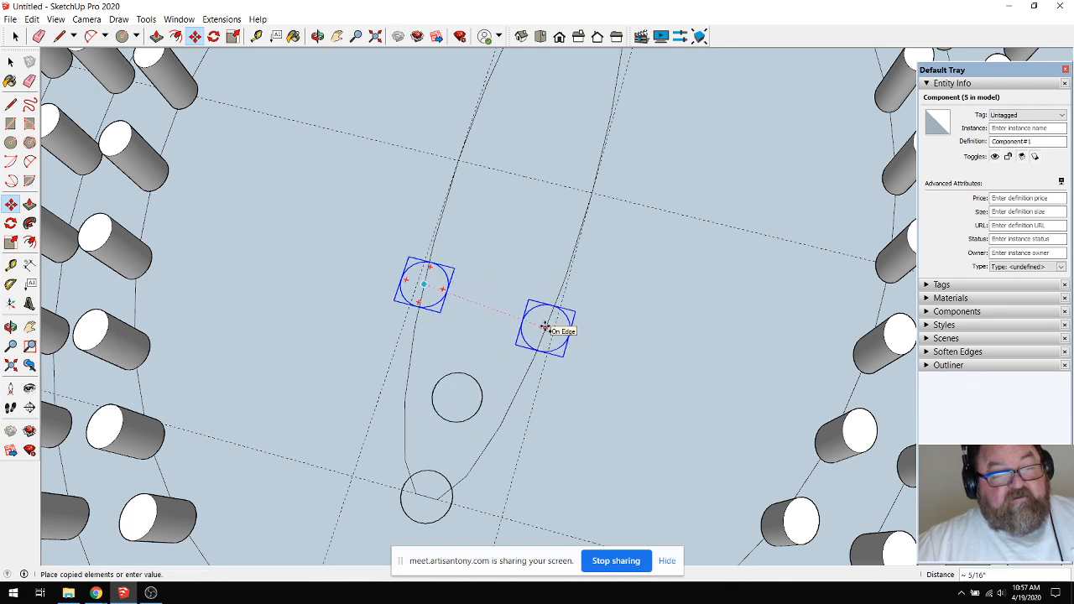
pyautogui.click(550, 317)
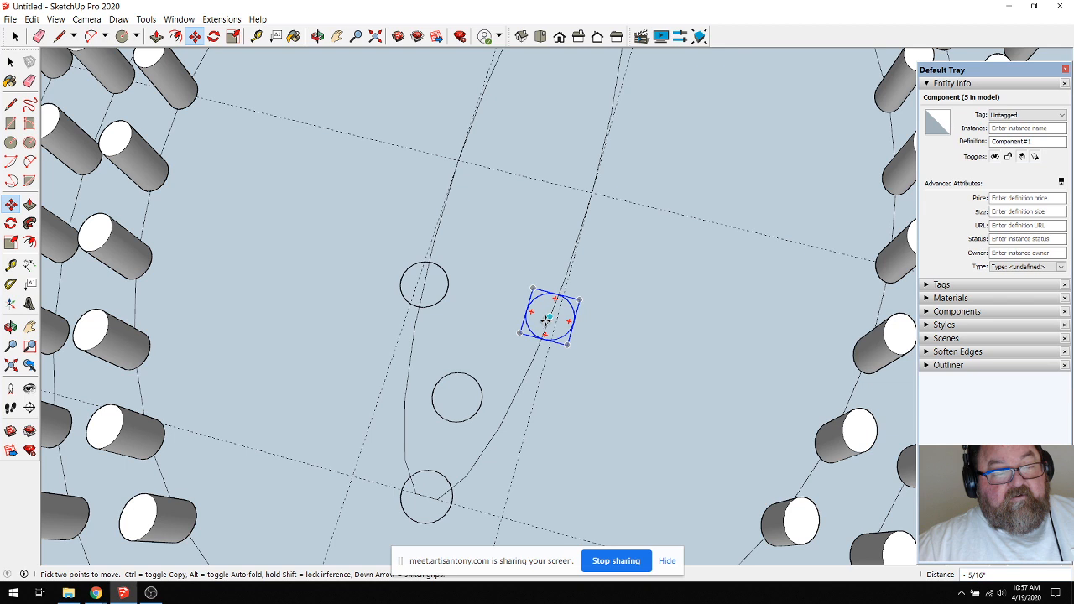
# Copy the pair of side circles up along the ellipse twice, making three evenly spaced pairs across its middle.
pyautogui.click(16, 36)
pyautogui.click(447, 279)
pyautogui.keyDown('shift'); pyautogui.click(537, 300); pyautogui.keyUp('shift')
pyautogui.keyDown('shift'); pyautogui.click(536, 299); pyautogui.keyUp('shift')
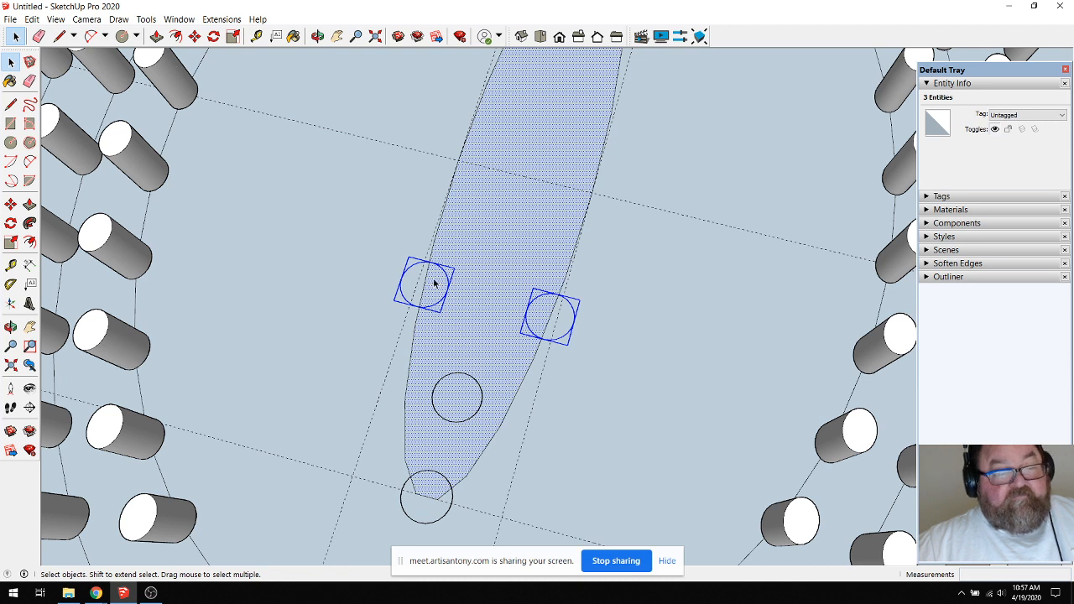
pyautogui.keyDown('shift'); pyautogui.click(482, 266); pyautogui.keyUp('shift')
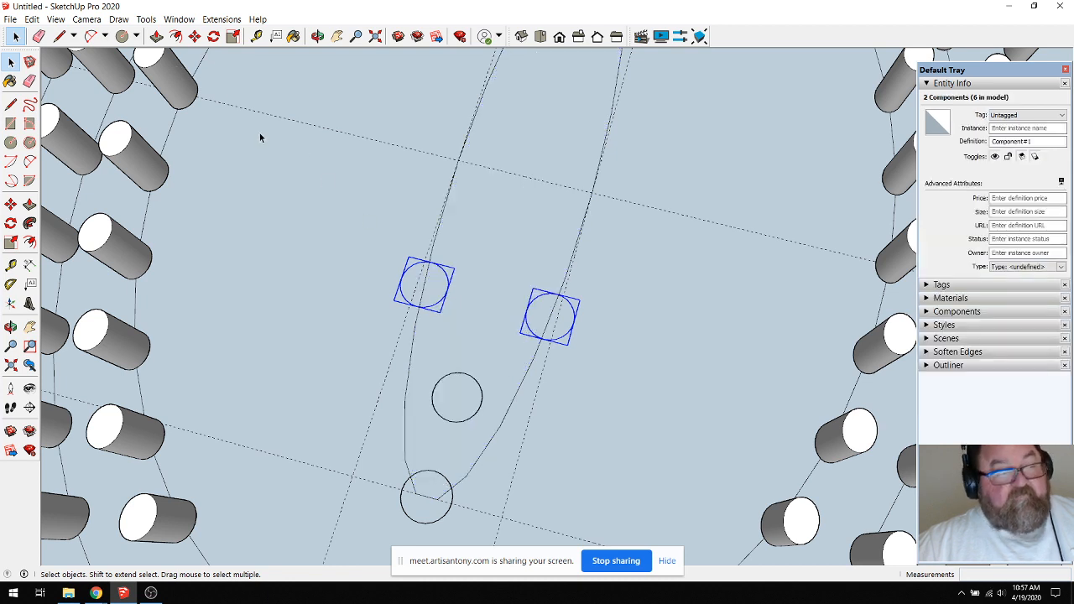
pyautogui.click(195, 36)
pyautogui.press('ctrl')
pyautogui.click(425, 283)
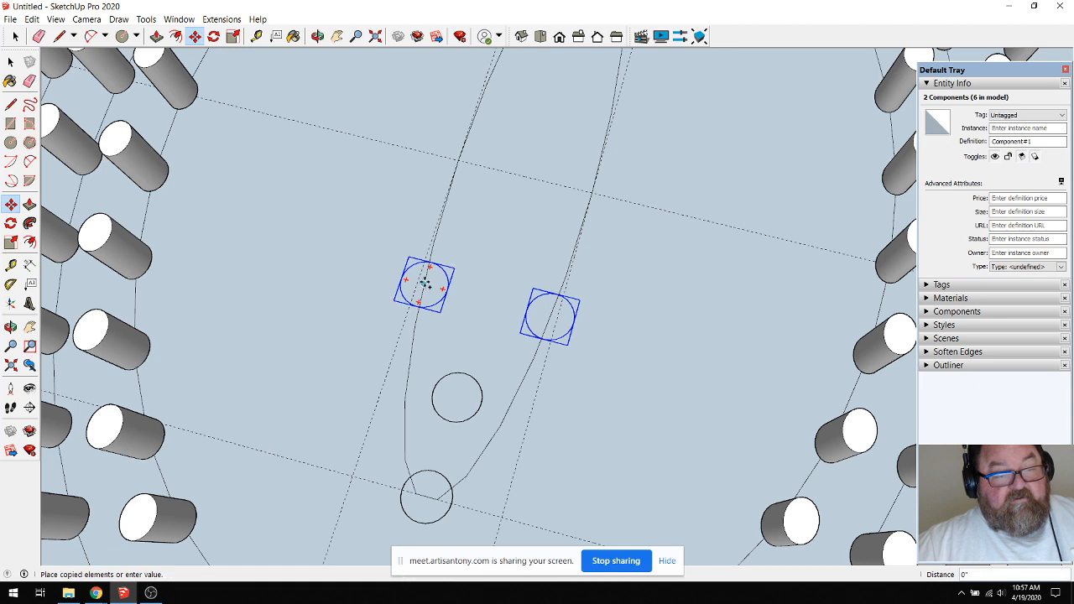
pyautogui.click(446, 200)
pyautogui.press('ctrl')
pyautogui.click(448, 192)
pyautogui.click(470, 122)
pyautogui.scroll(-4, 503, 314)
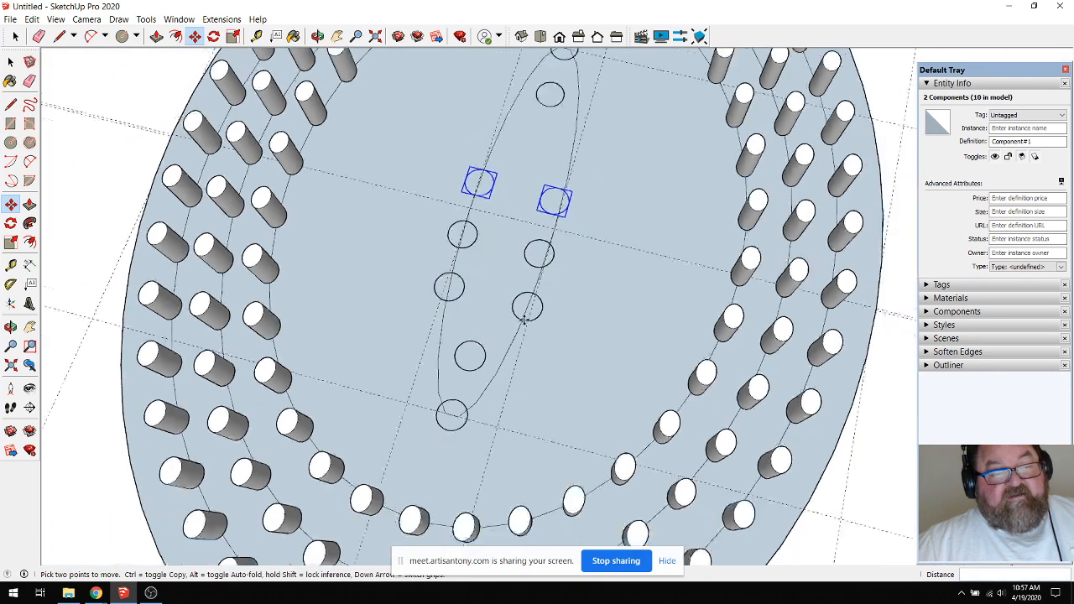
pyautogui.click(15, 36)
pyautogui.click(185, 89)
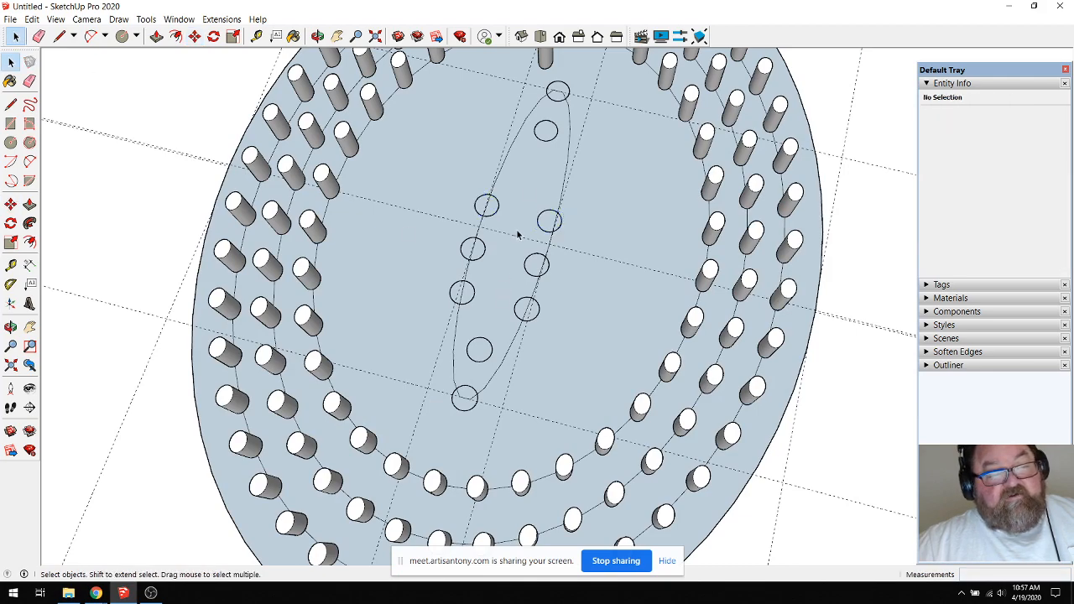
# Compare the new circle layout around the ellipse with the green-marked center pins in the reference photo, viewing the disc from a straighter angle.
pyautogui.scroll(-5, 502, 252)
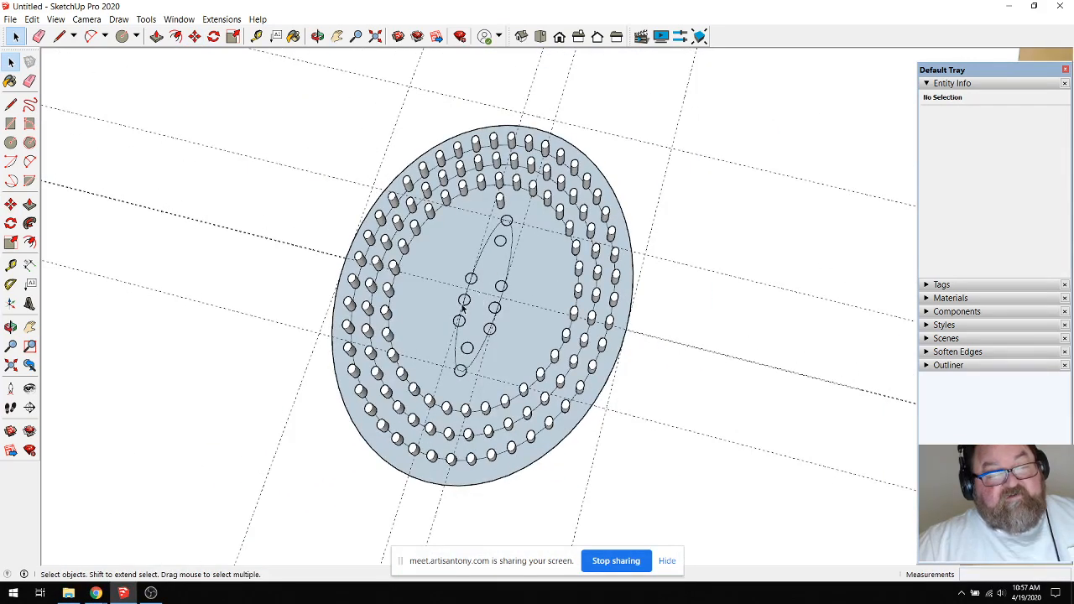
pyautogui.scroll(-6, 468, 288)
pyautogui.scroll(4, 625, 403)
pyautogui.scroll(2, 627, 378)
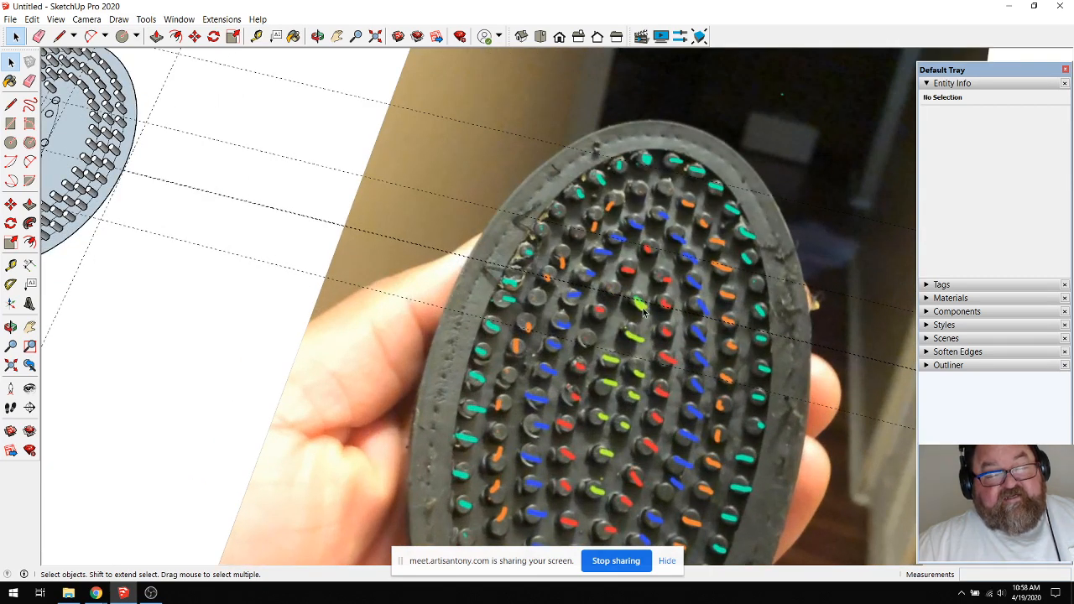
pyautogui.scroll(-1, 622, 390)
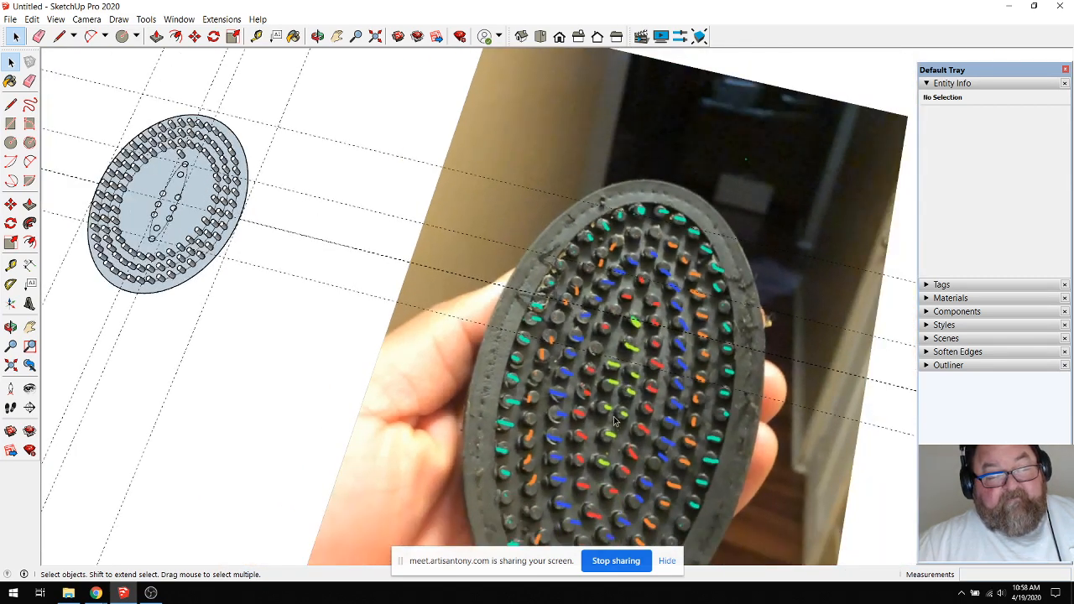
pyautogui.scroll(3, 601, 464)
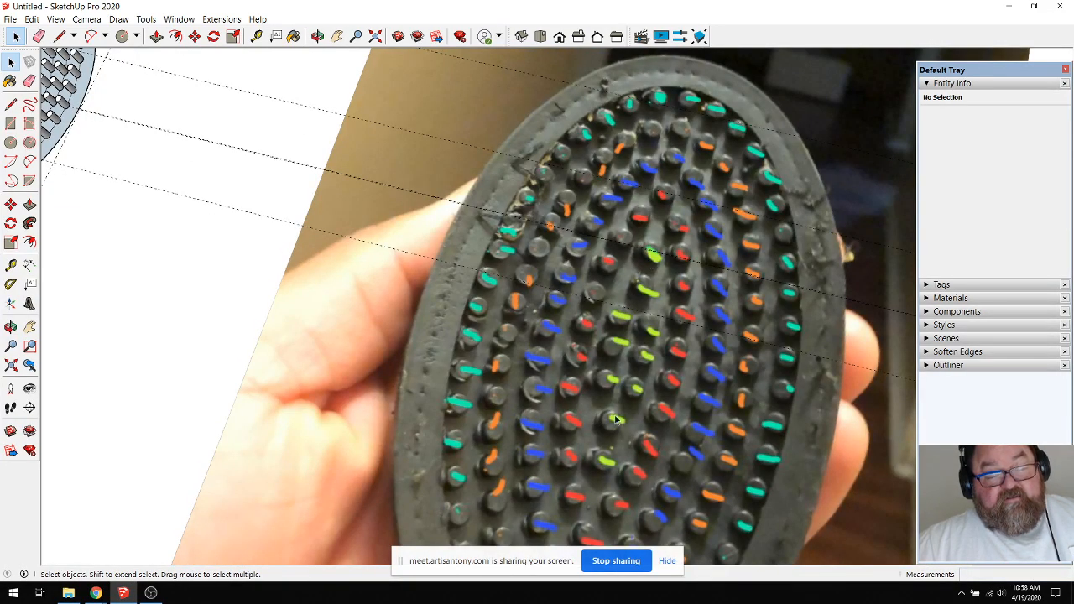
pyautogui.scroll(-3, 627, 448)
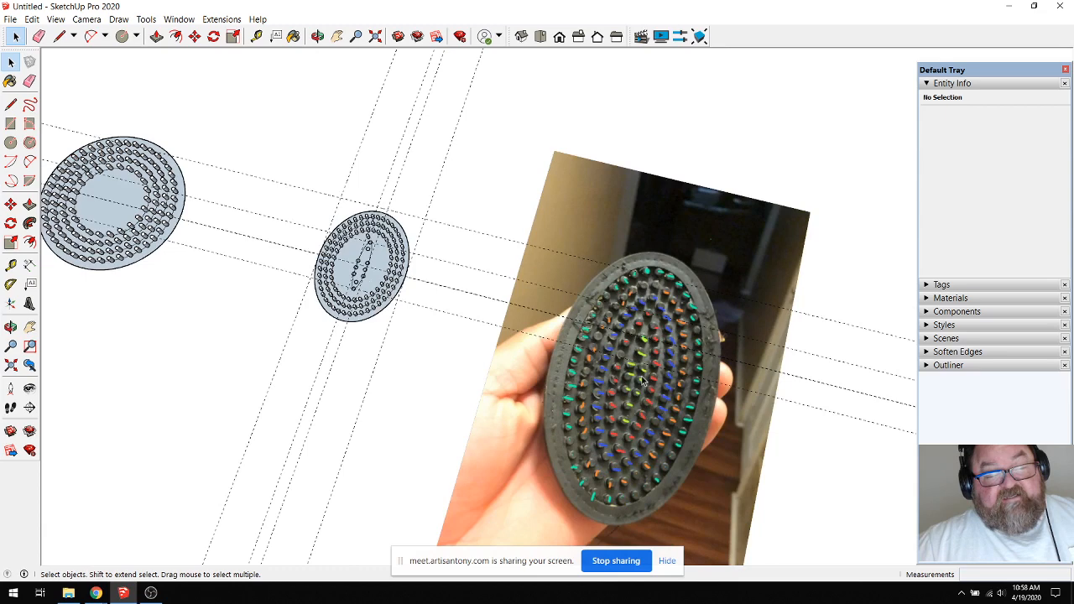
pyautogui.scroll(-2, 479, 311)
pyautogui.scroll(5, 220, 230)
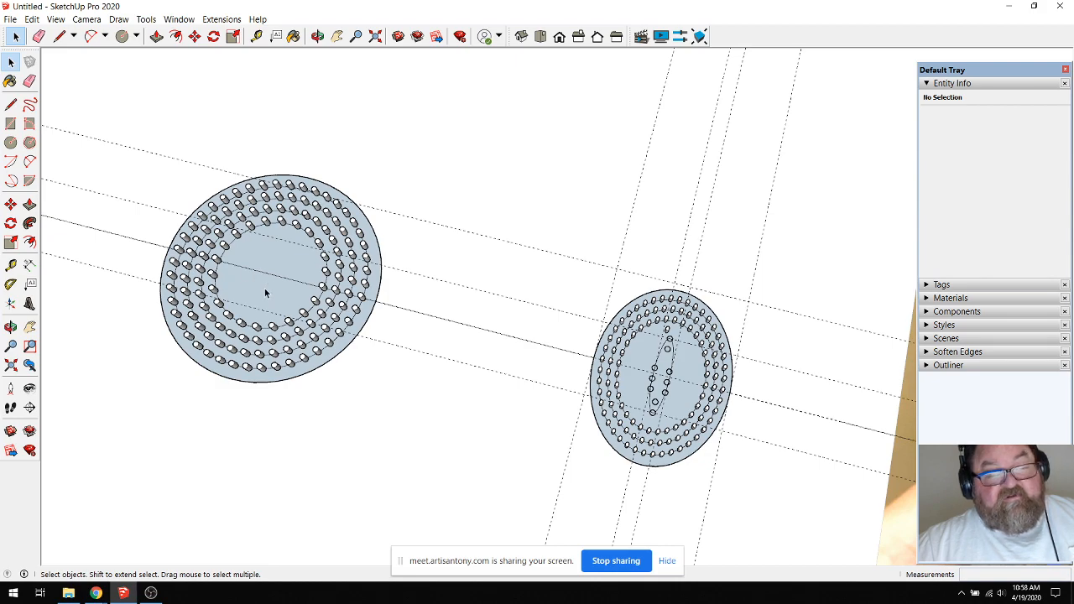
pyautogui.scroll(4, 742, 438)
pyautogui.scroll(1, 735, 433)
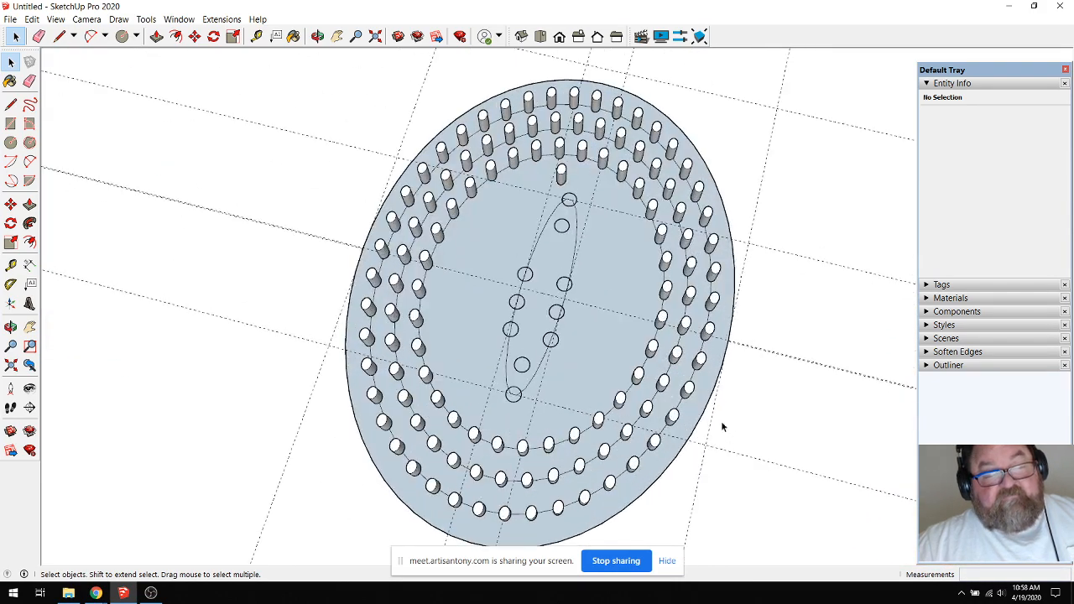
pyautogui.scroll(-5, 572, 383)
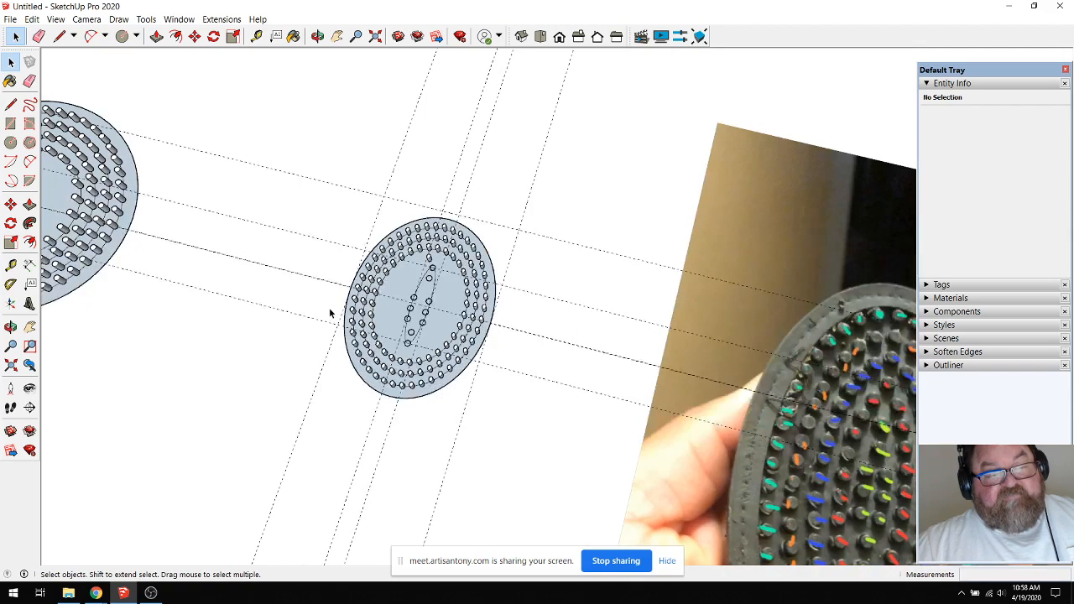
pyautogui.scroll(3, 633, 464)
pyautogui.scroll(4, 633, 464)
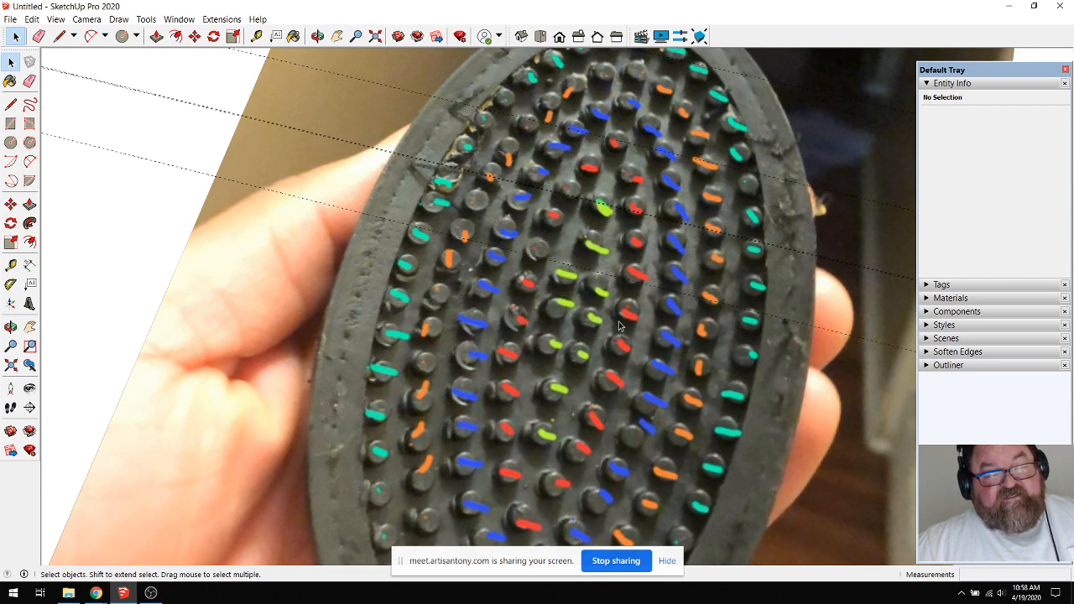
pyautogui.scroll(-2, 621, 325)
pyautogui.scroll(-5, 624, 283)
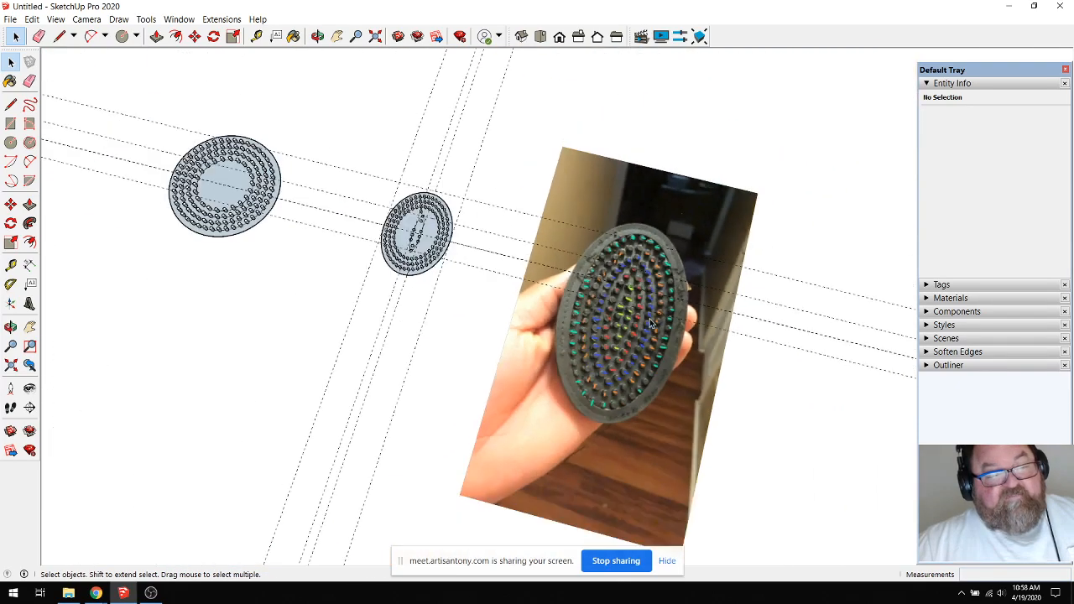
pyautogui.scroll(2, 265, 205)
pyautogui.scroll(4, 592, 284)
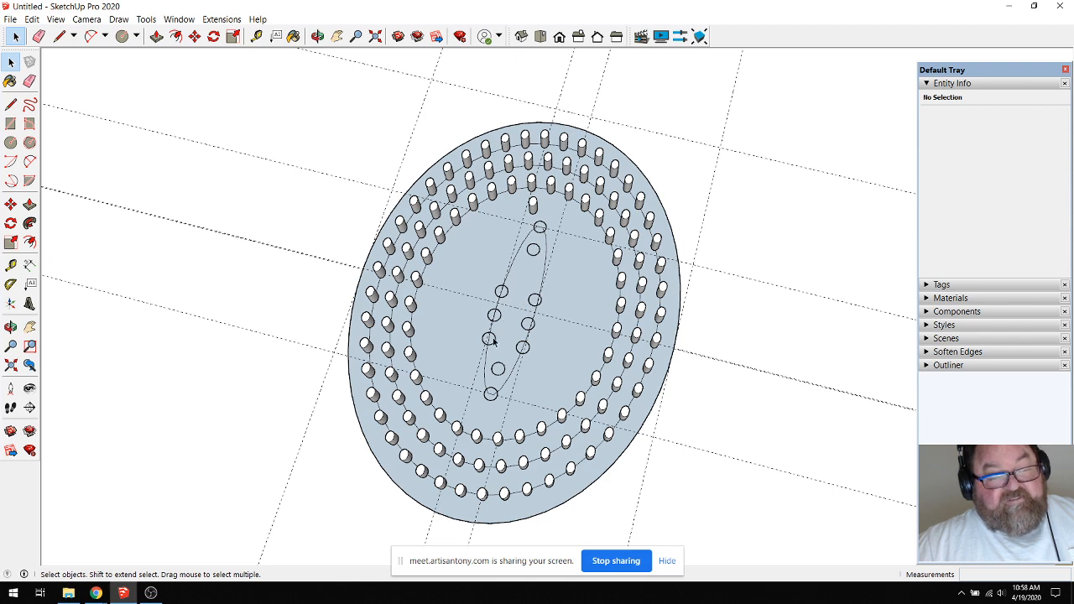
pyautogui.scroll(1, 501, 328)
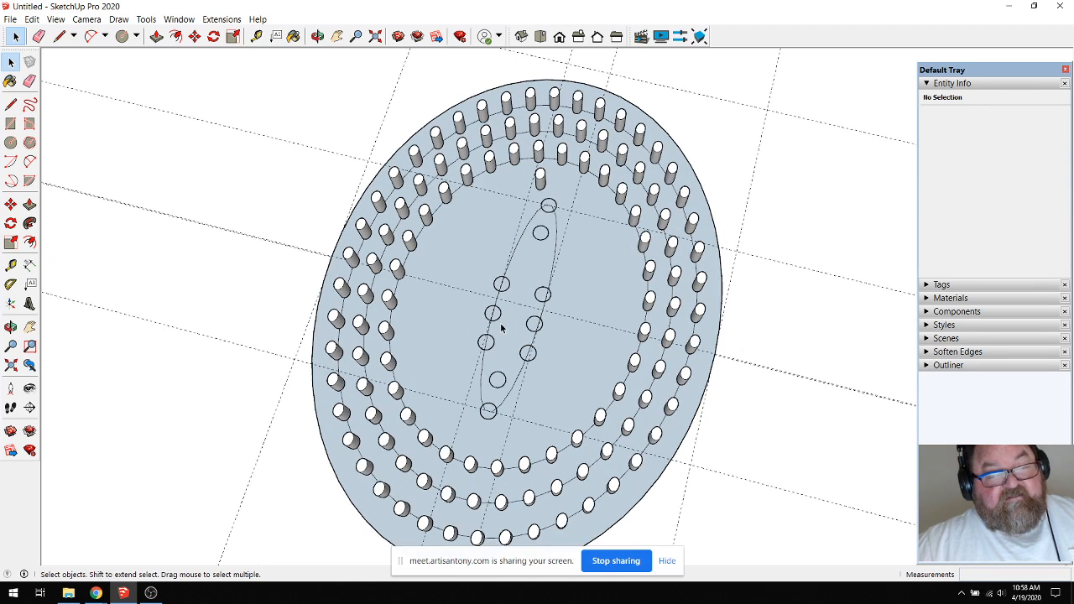
pyautogui.scroll(-3, 501, 328)
pyautogui.click(317, 36)
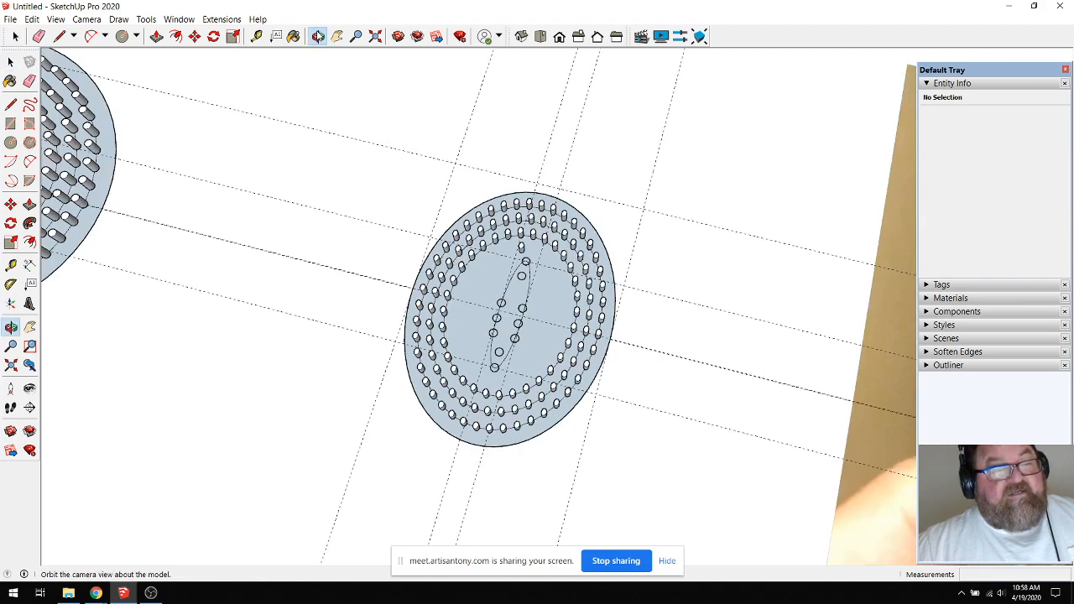
pyautogui.moveTo(467, 239); pyautogui.dragTo(546, 271)
pyautogui.scroll(-2, 495, 322)
pyautogui.moveTo(527, 333); pyautogui.dragTo(509, 351)
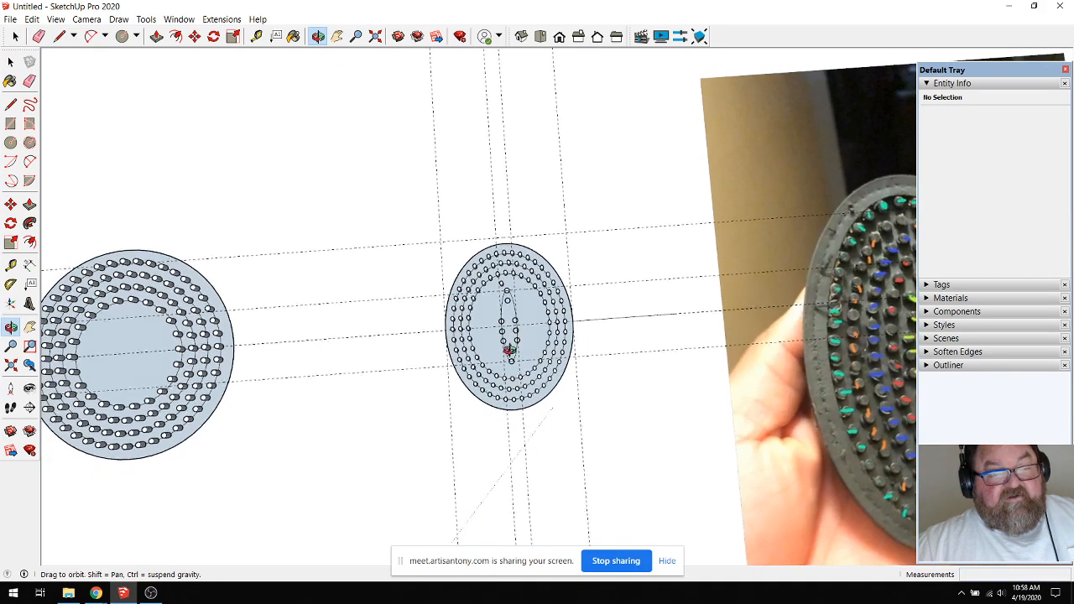
pyautogui.scroll(4, 476, 327)
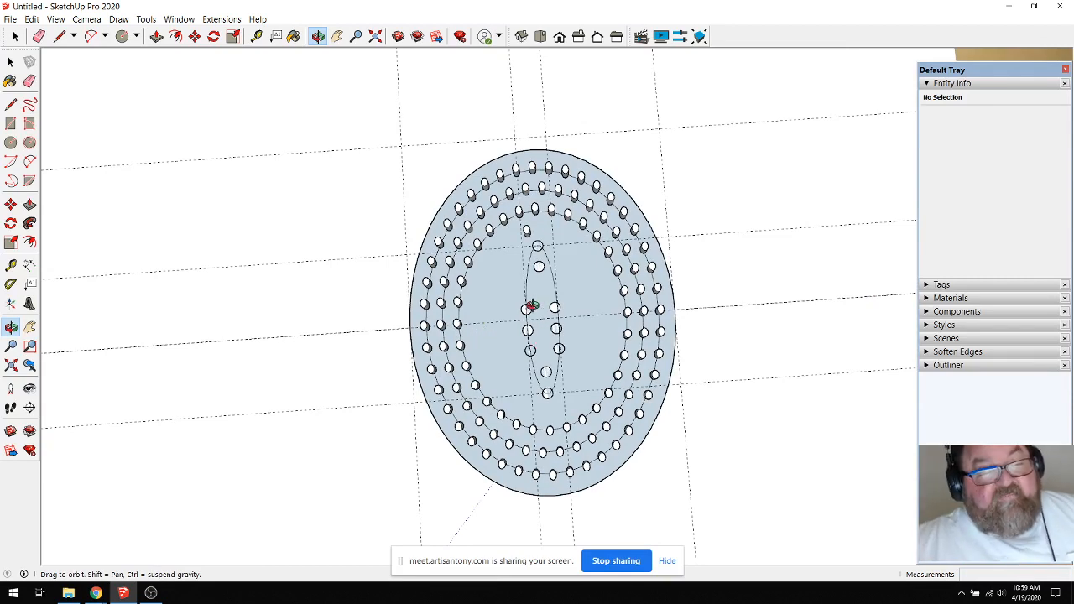
# Examine the disc's cylinder rings and the circles around the central ellipse up close and from several angles.
pyautogui.scroll(5, 561, 317)
pyautogui.scroll(-5, 472, 283)
pyautogui.scroll(4, 537, 324)
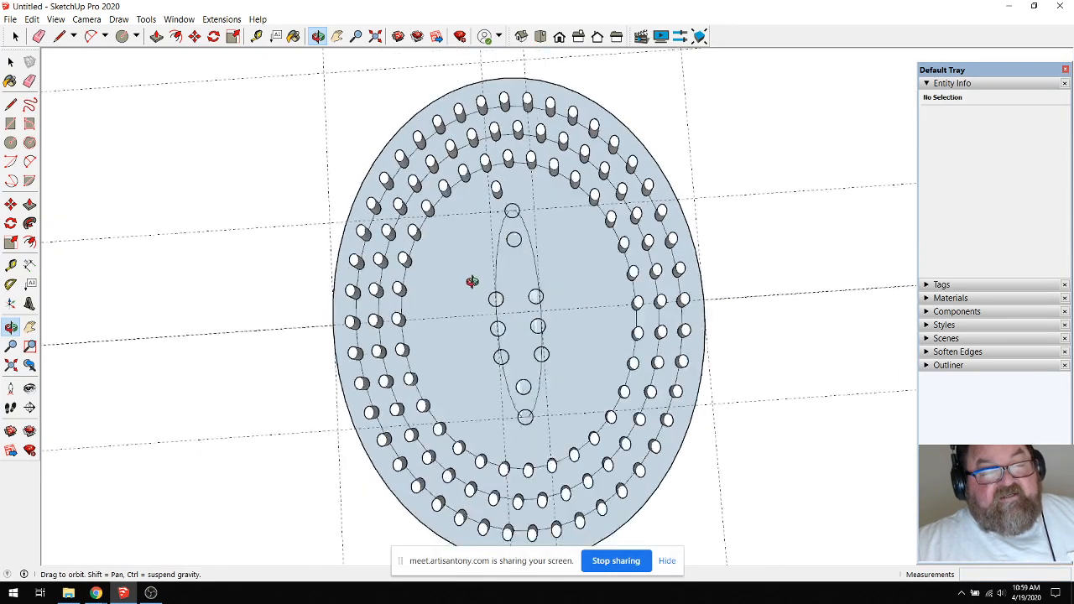
pyautogui.scroll(-3, 537, 328)
pyautogui.moveTo(536, 328); pyautogui.dragTo(556, 207)
pyautogui.scroll(5, 472, 299)
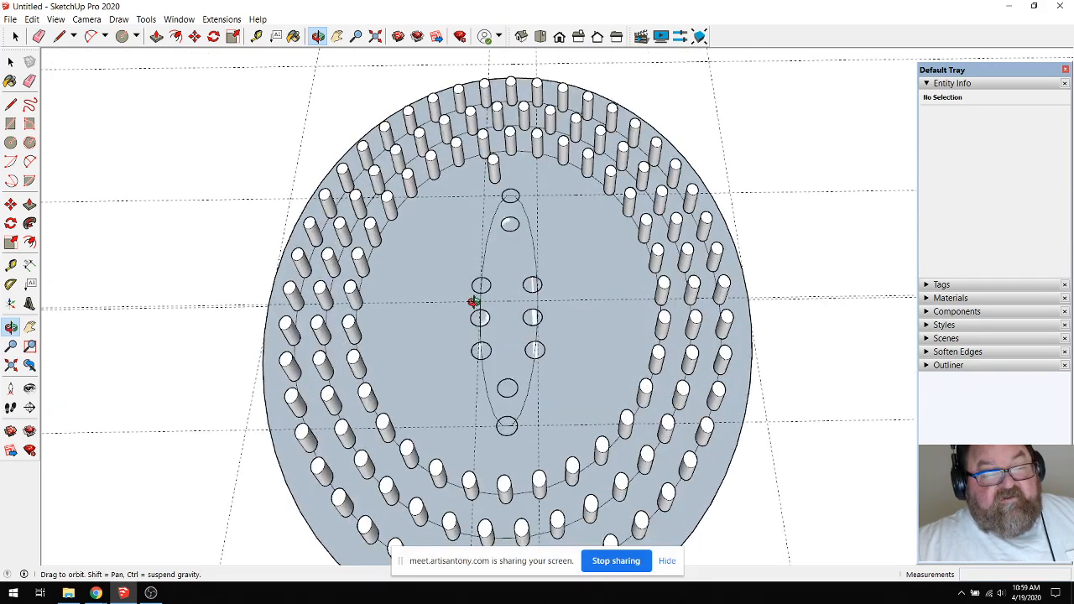
pyautogui.scroll(-6, 487, 331)
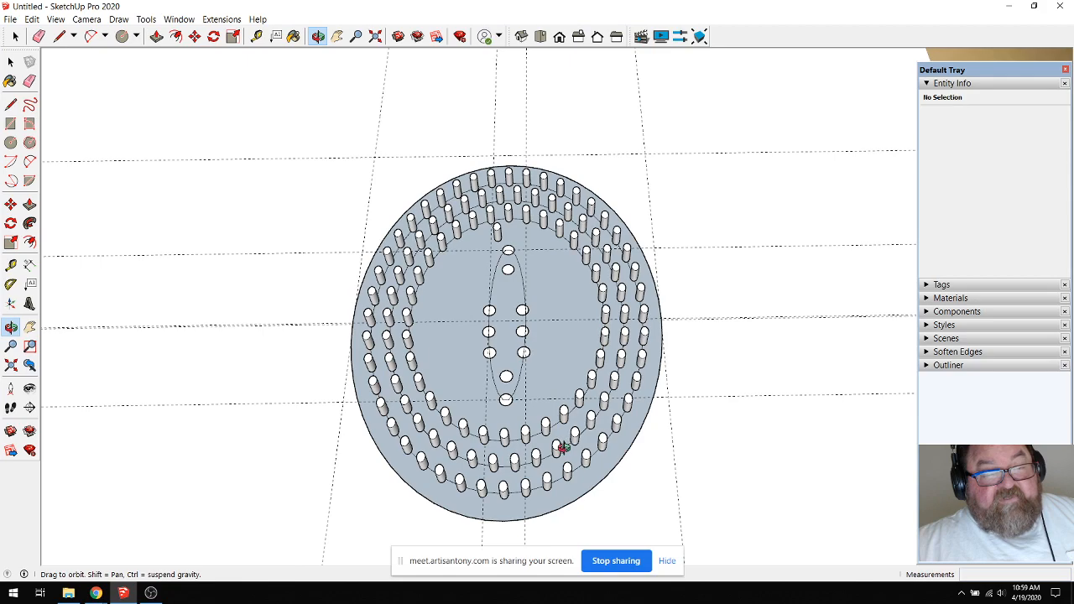
pyautogui.scroll(3, 563, 445)
pyautogui.moveTo(523, 318); pyautogui.dragTo(522, 288)
pyautogui.scroll(-3, 544, 360)
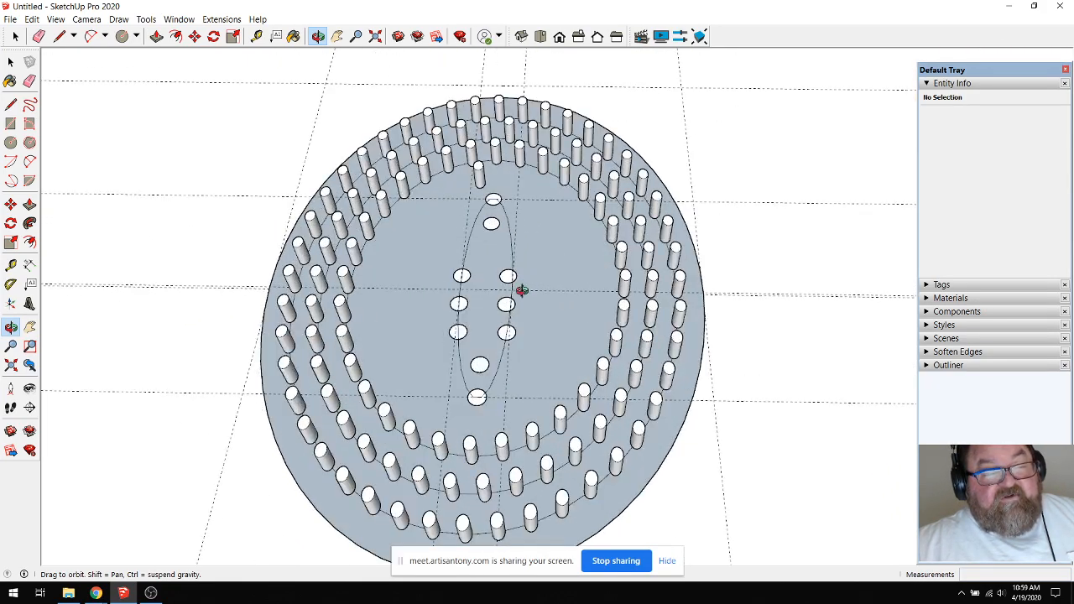
pyautogui.scroll(2, 536, 325)
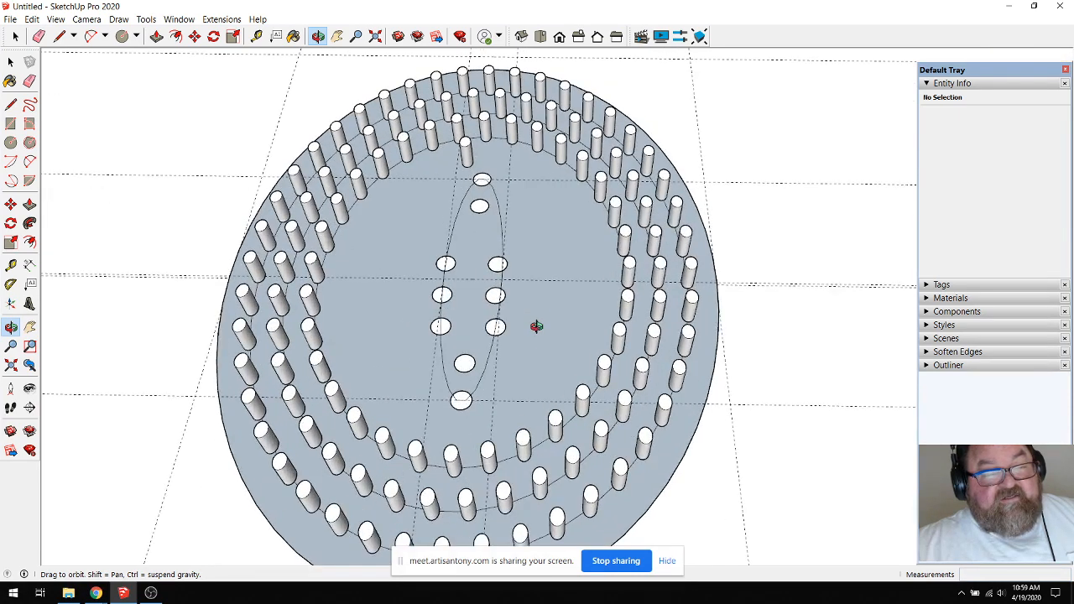
pyautogui.scroll(-2, 545, 307)
pyautogui.moveTo(545, 310); pyautogui.dragTo(544, 345)
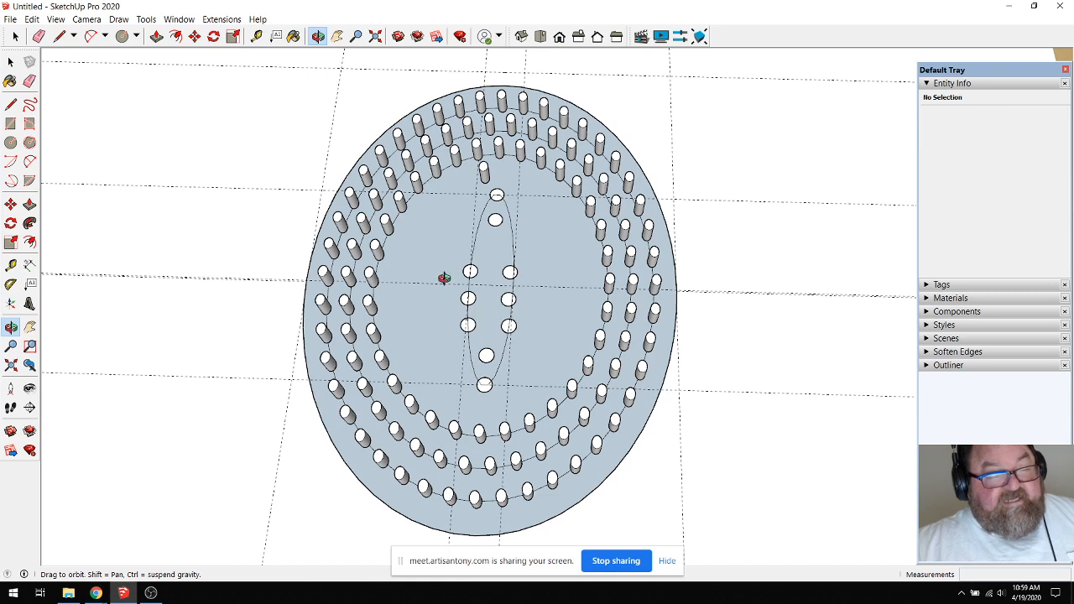
# Switch to Chrome and reply "sounds good" in the live chat of the YouTube Studio stream.
pyautogui.moveTo(97, 594)
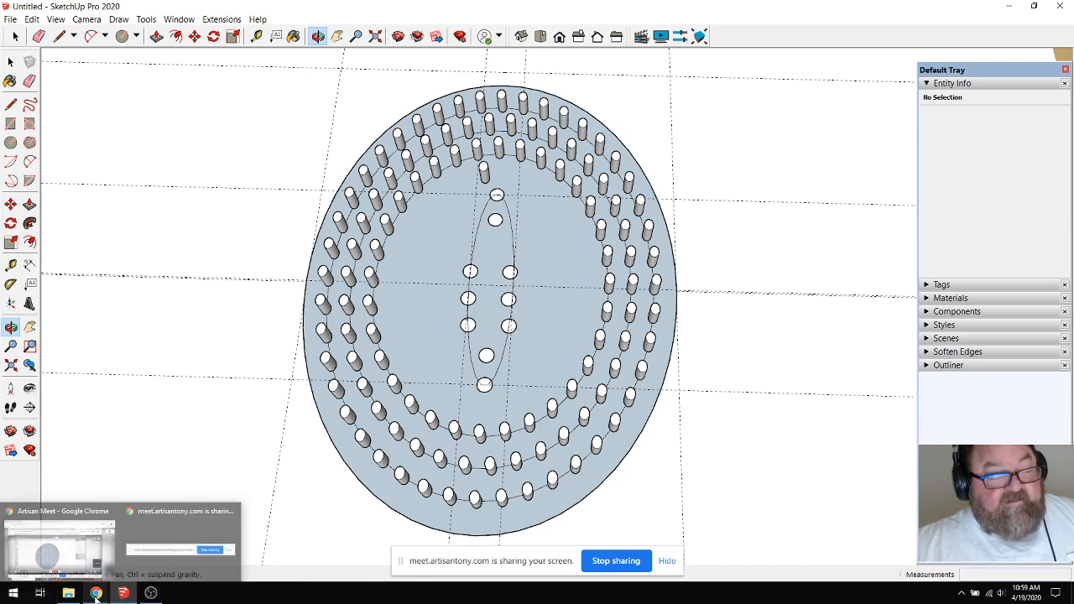
pyautogui.click(71, 545)
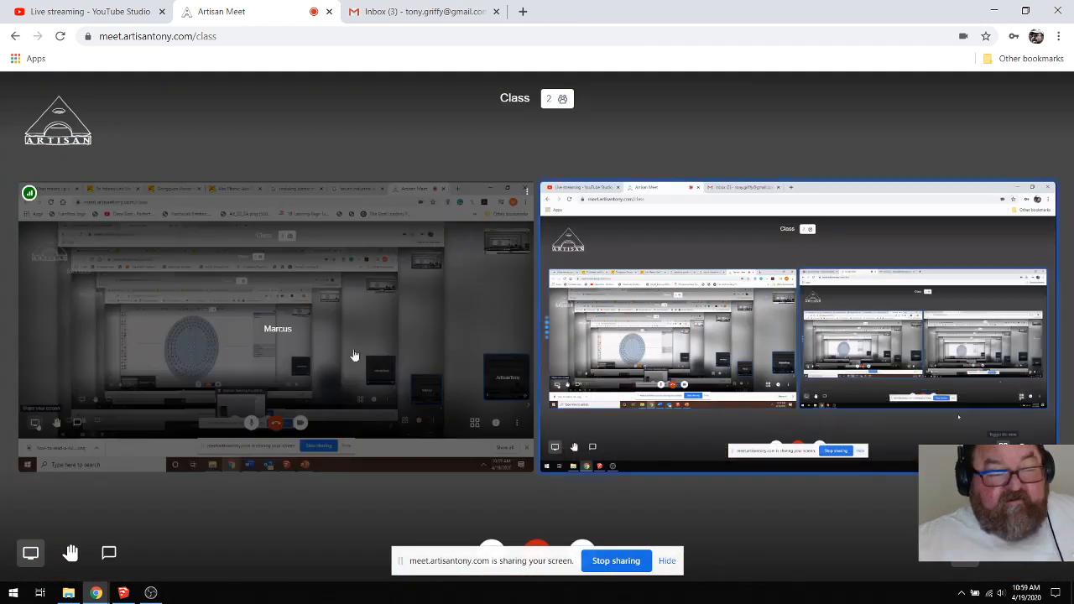
pyautogui.click(354, 356)
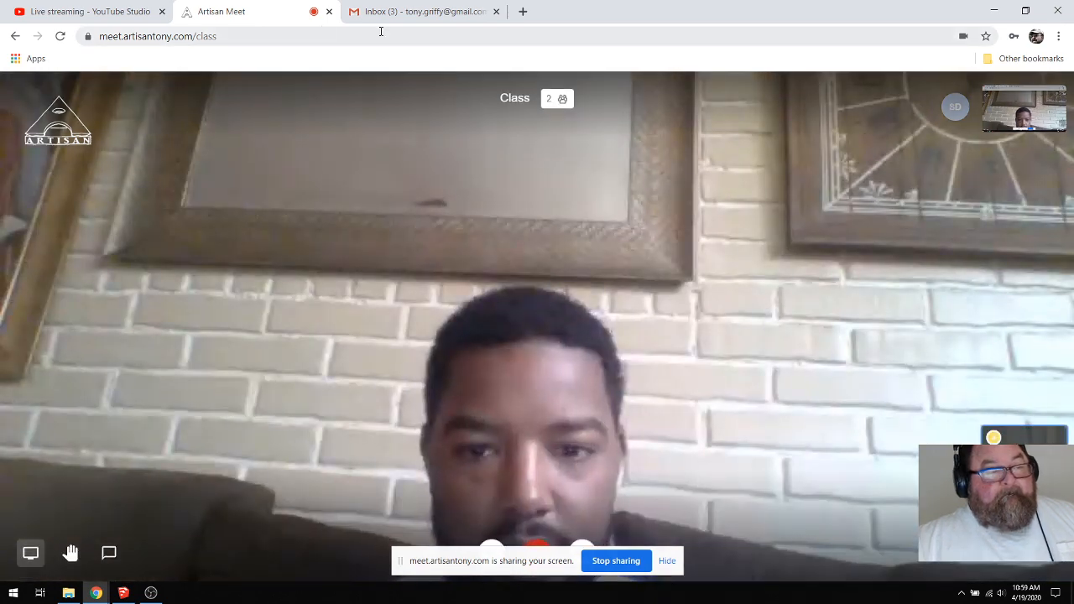
pyautogui.click(118, 10)
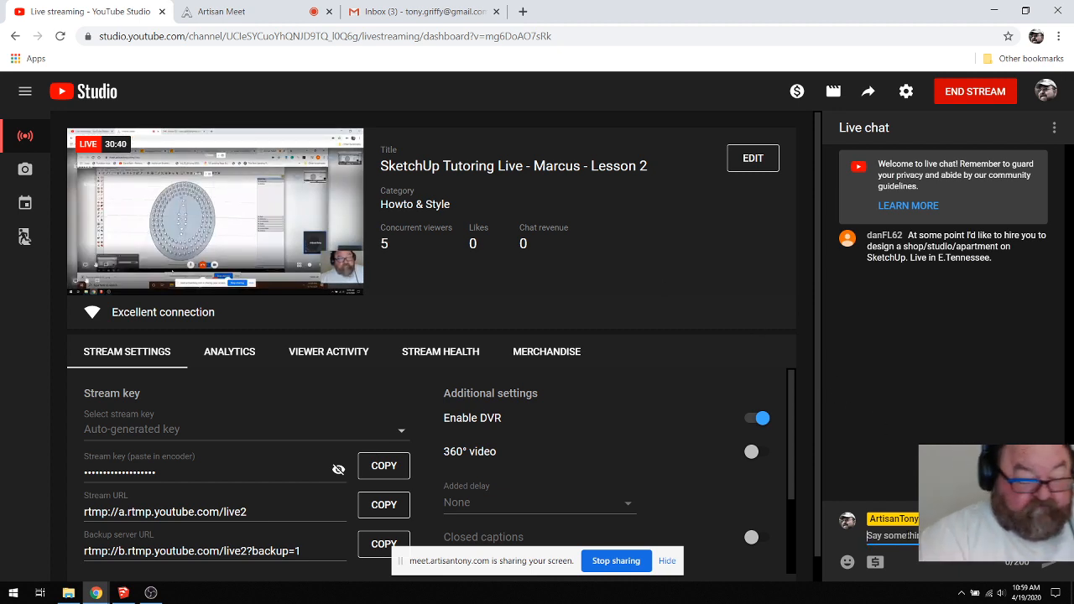
pyautogui.write('sounds good')
pyautogui.press('Return')
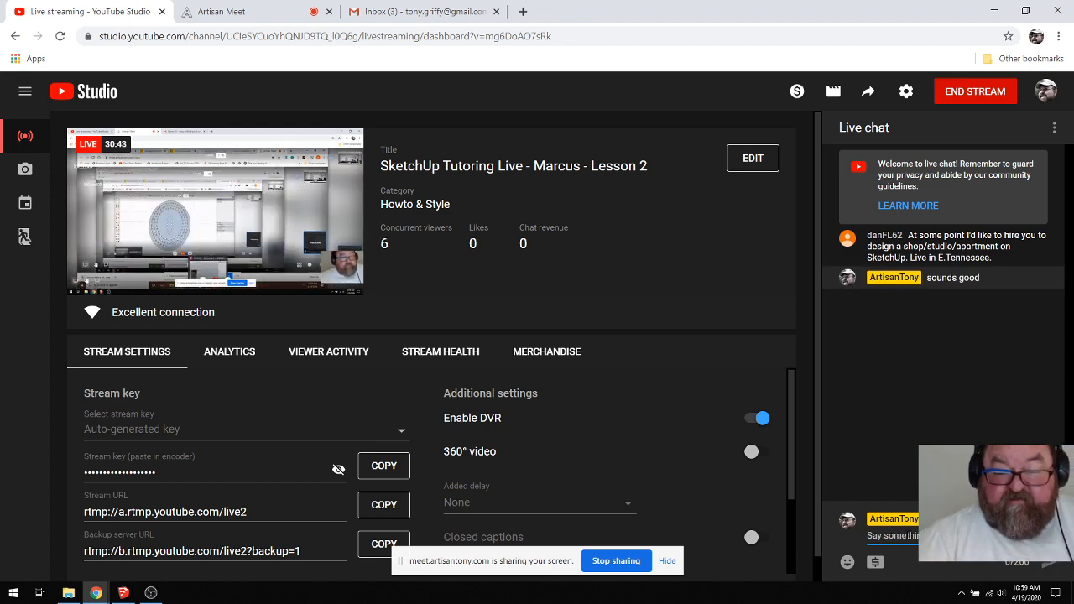
# Return to the Artisan Meet class and check the live stream in OBS.
pyautogui.click(225, 9)
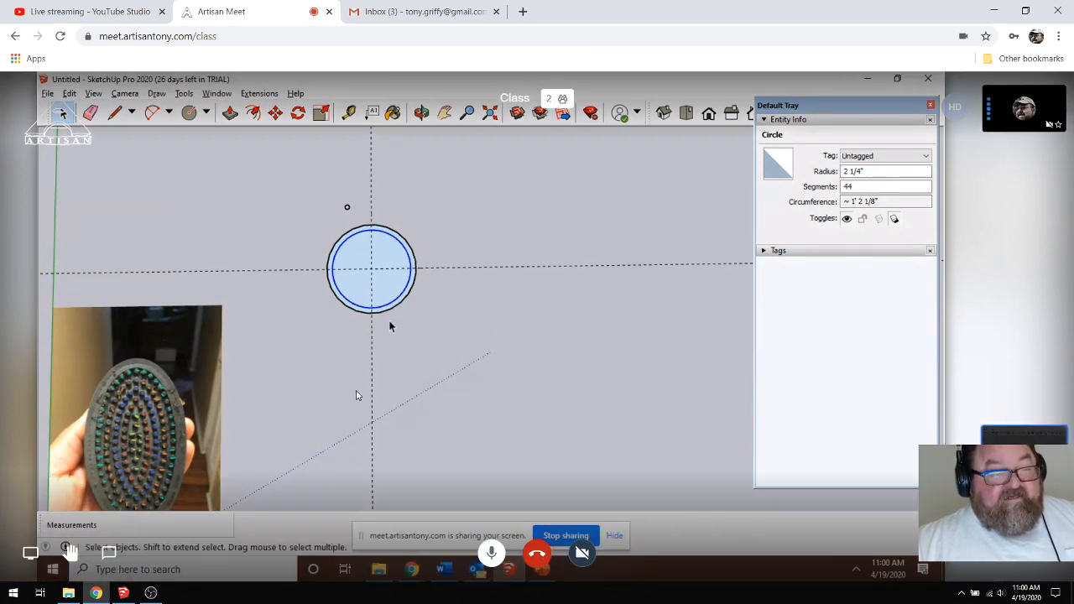
pyautogui.click(151, 592)
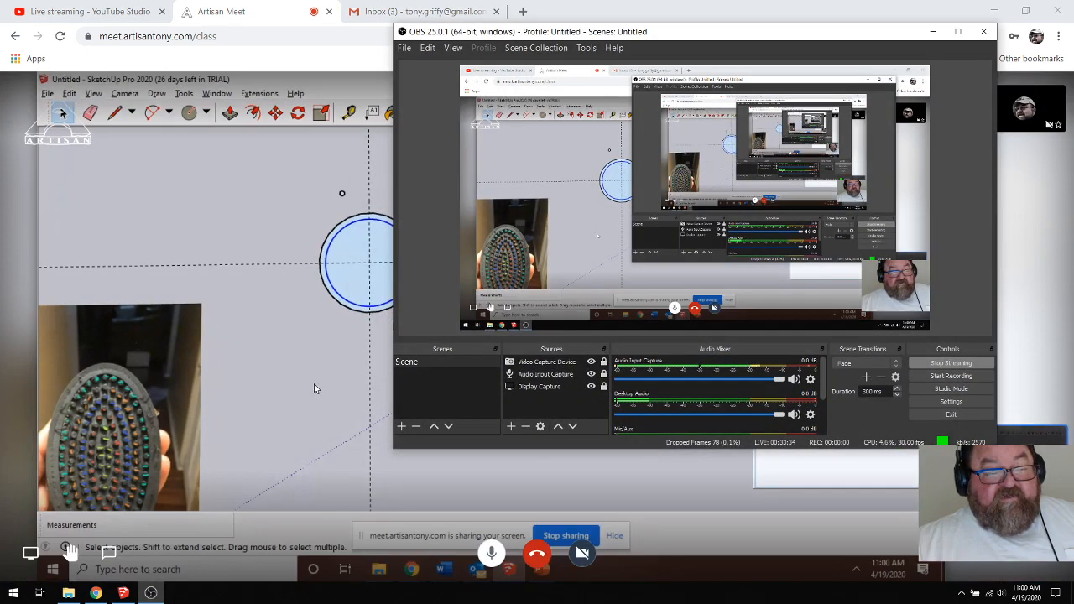
pyautogui.click(313, 383)
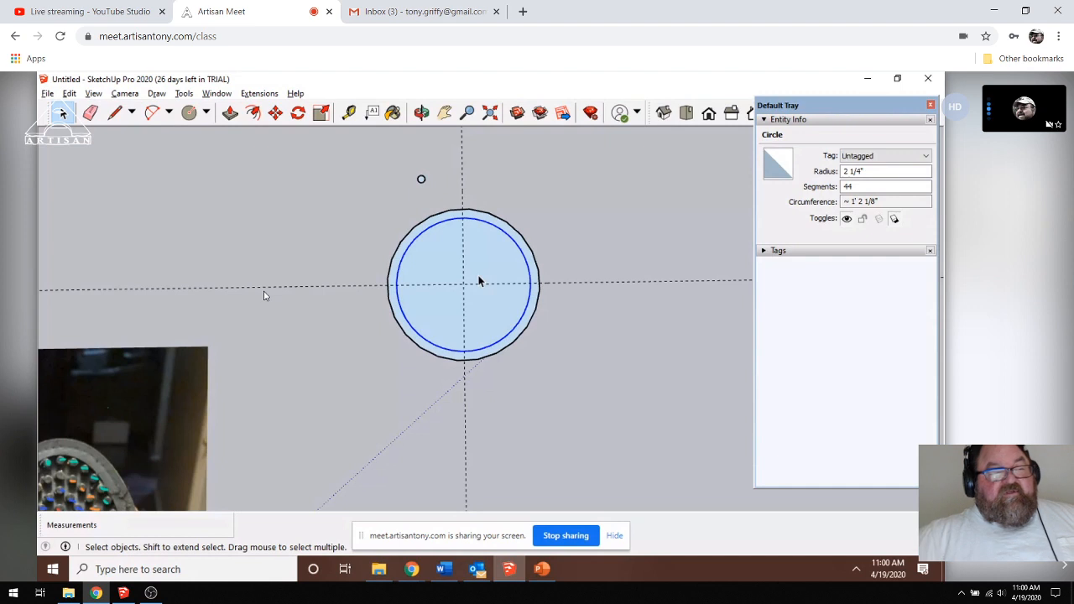
# Move the Default Tray away from the circles on the participant's shared SketchUp screen and bring up the Artisan Meet window there.
pyautogui.moveTo(479, 281); pyautogui.dragTo(483, 342, button='middle')
pyautogui.moveTo(482, 342); pyautogui.dragTo(481, 345)
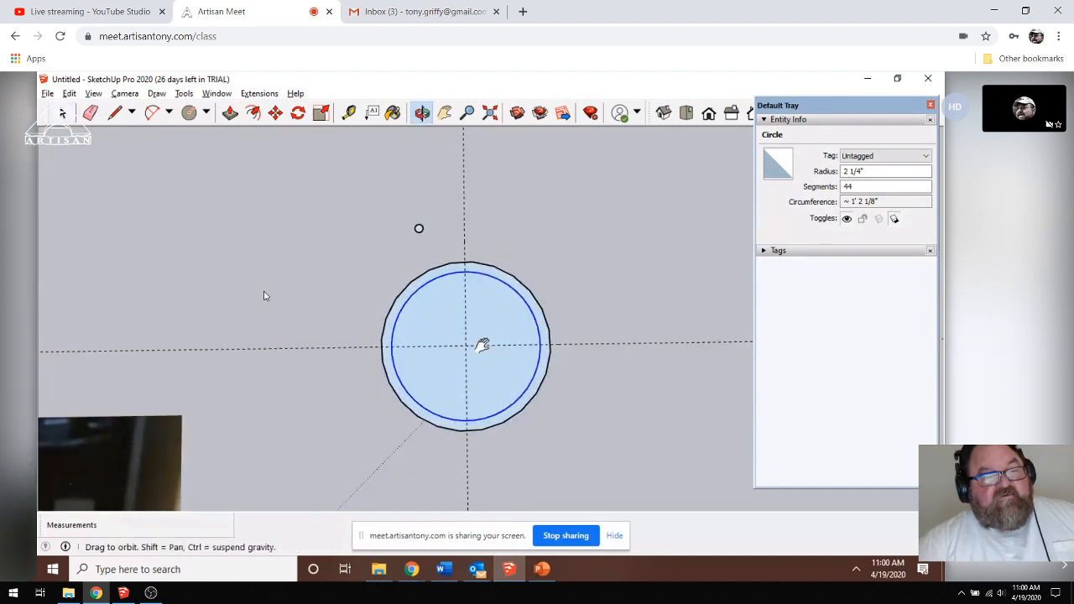
pyautogui.moveTo(482, 345); pyautogui.dragTo(474, 344, button='middle')
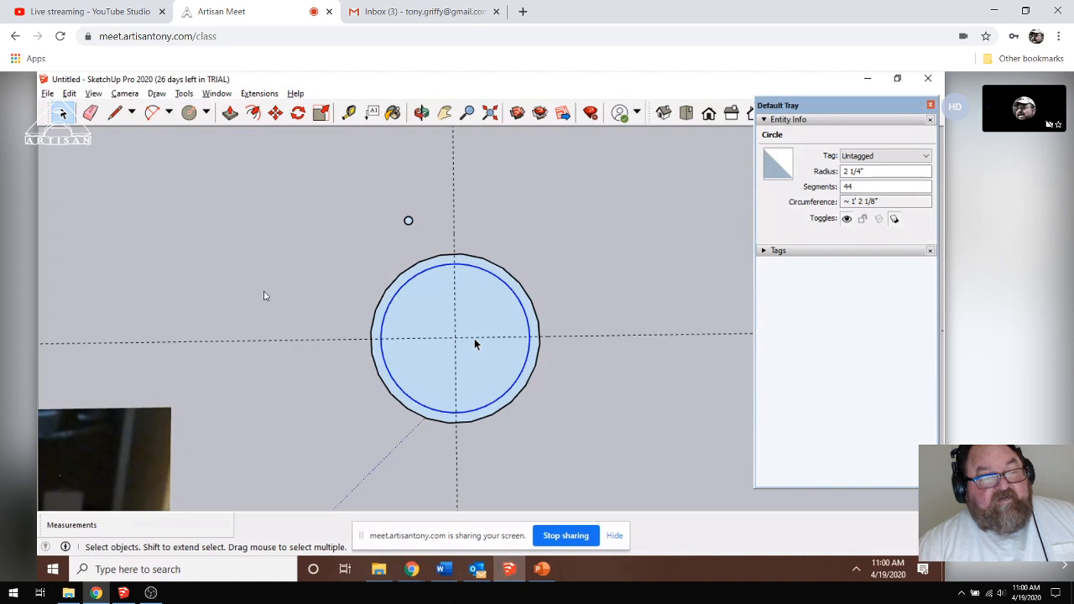
pyautogui.moveTo(827, 105); pyautogui.dragTo(844, 163)
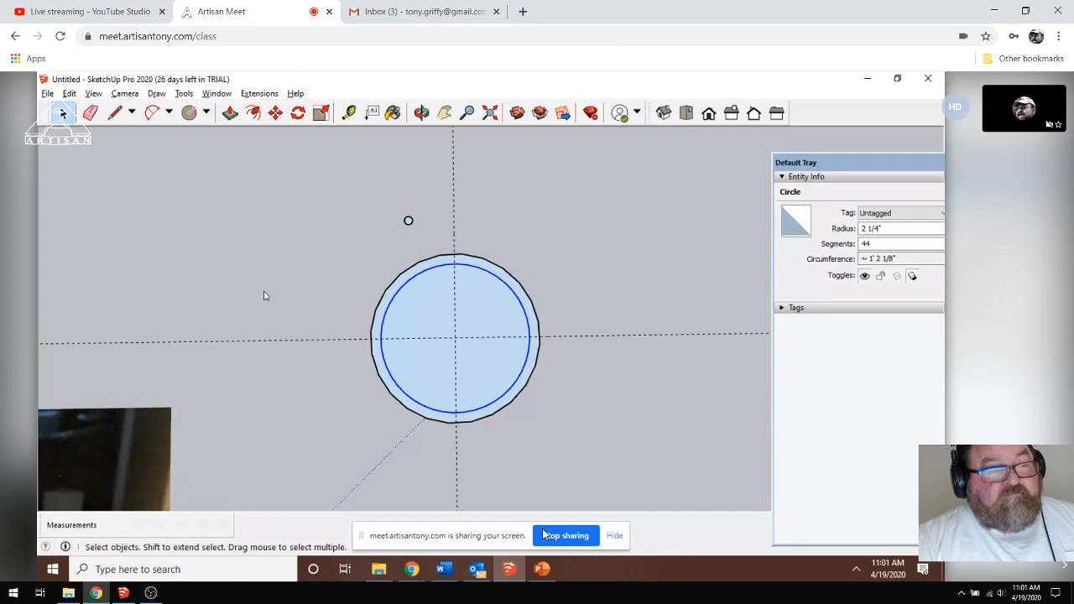
pyautogui.click(412, 569)
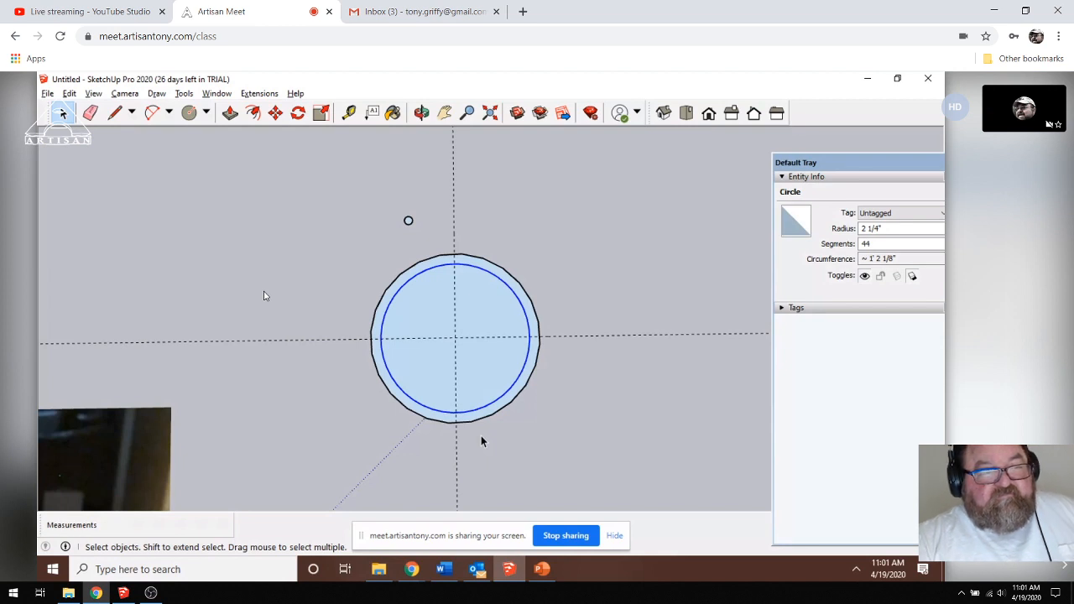
pyautogui.moveTo(420, 567)
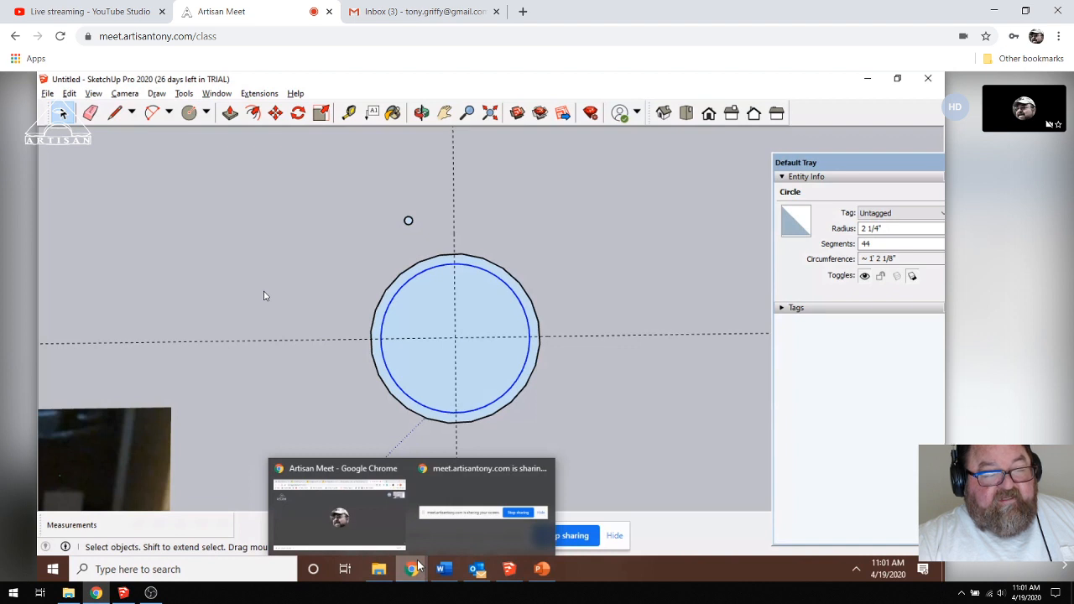
pyautogui.click(339, 512)
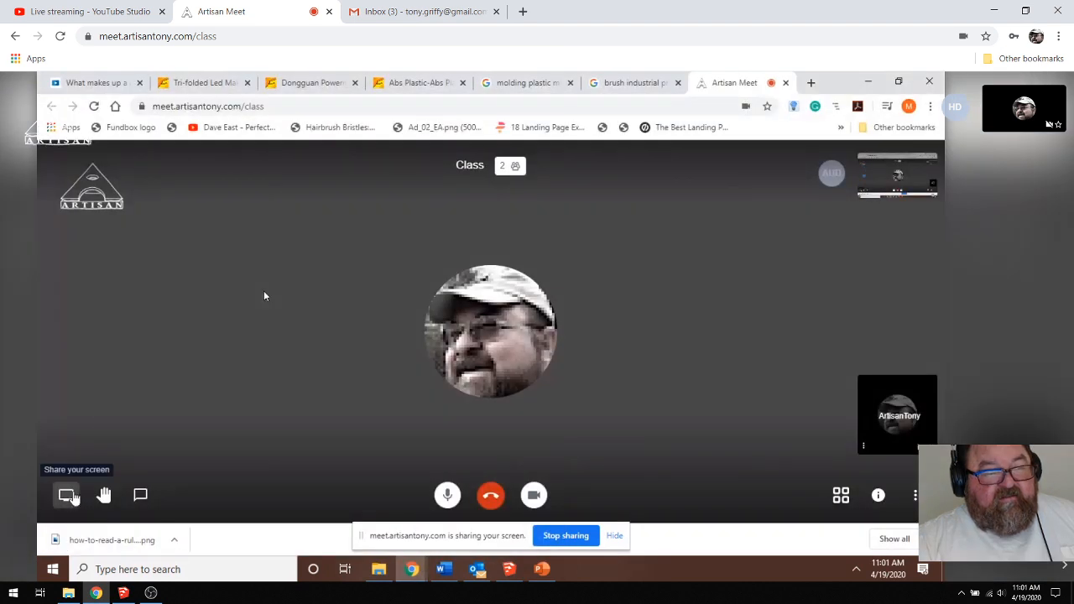
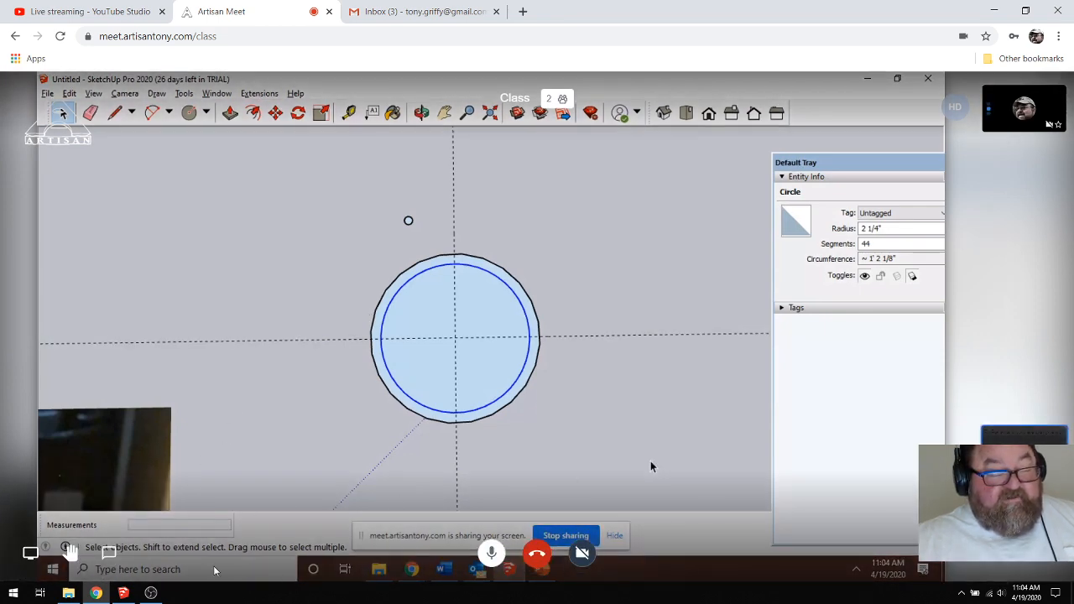
# Share the entire screen with the Artisan Meet class and switch back to SketchUp.
pyautogui.click(965, 553)
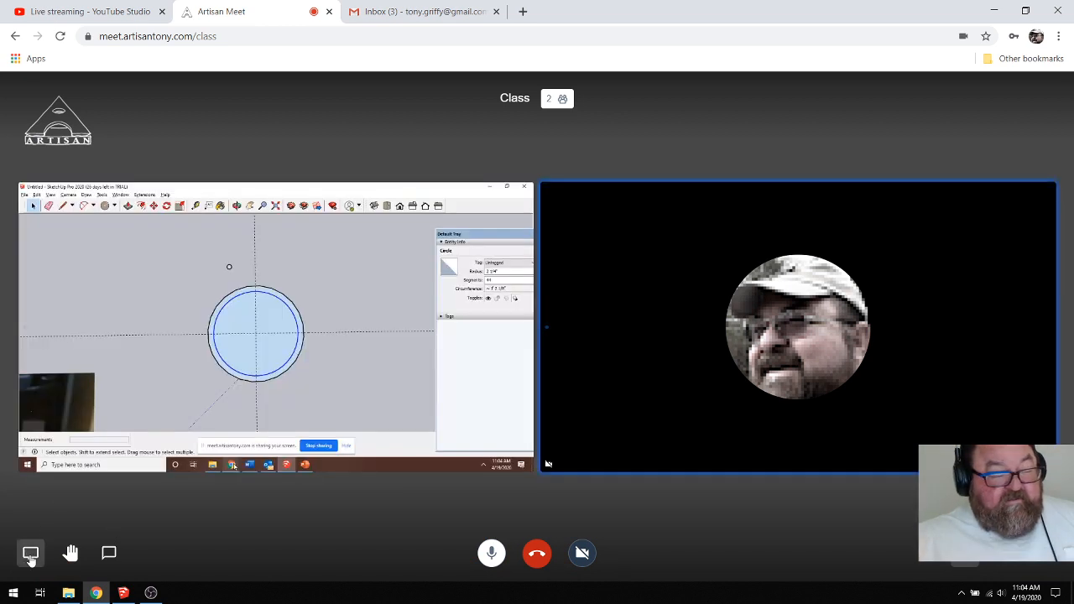
pyautogui.click(30, 553)
pyautogui.click(461, 220)
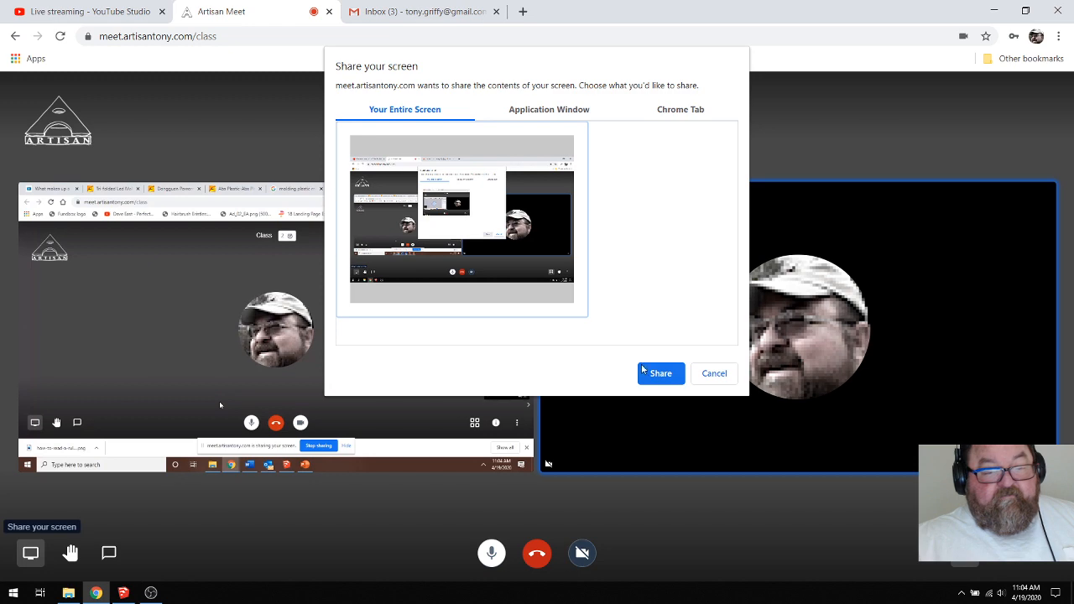
pyautogui.click(660, 373)
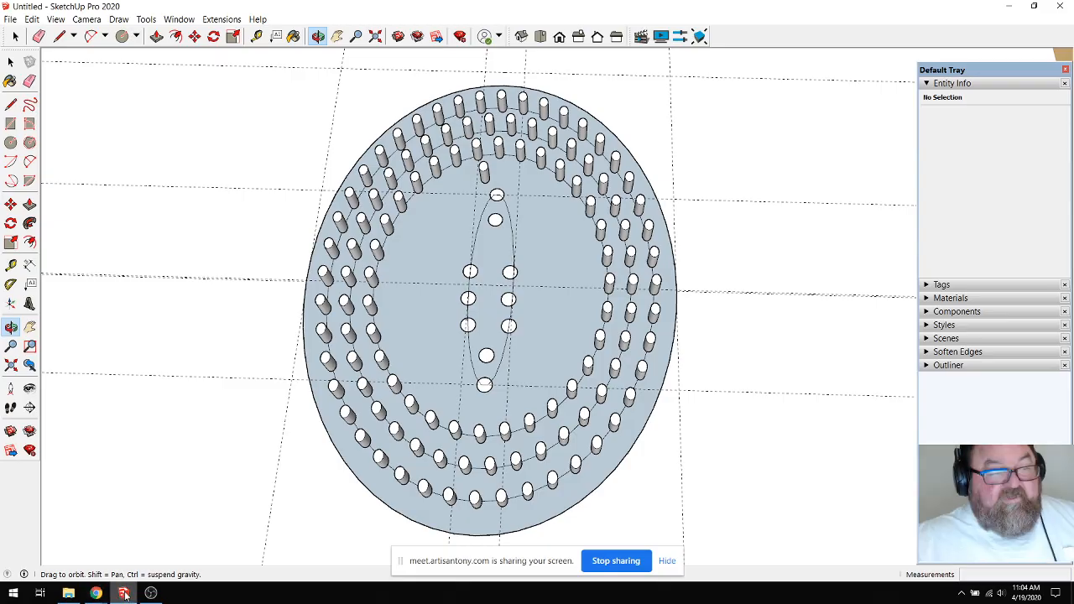
pyautogui.click(123, 593)
# Erase all the dashed guide lines crossing and surrounding the disc.
pyautogui.moveTo(375, 268)
pyautogui.mouseDown()
pyautogui.moveTo(503, 343)
pyautogui.moveTo(472, 314)
pyautogui.moveTo(472, 269)
pyautogui.moveTo(470, 308)
pyautogui.moveTo(497, 313)
pyautogui.mouseUp()
pyautogui.scroll(1, 470, 308)
pyautogui.scroll(-4, 381, 307)
pyautogui.click(40, 37)
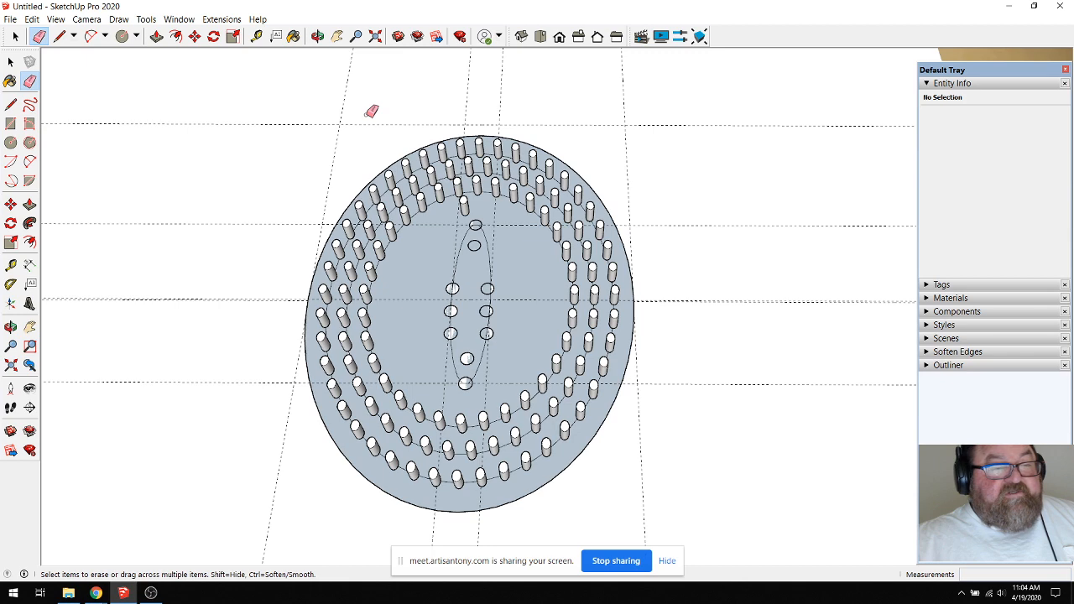
pyautogui.moveTo(313, 163)
pyautogui.mouseDown()
pyautogui.moveTo(259, 445)
pyautogui.moveTo(307, 487)
pyautogui.moveTo(439, 515)
pyautogui.moveTo(530, 506)
pyautogui.mouseUp()
pyautogui.moveTo(530, 507)
pyautogui.mouseDown(button='middle')
pyautogui.moveTo(660, 478)
pyautogui.moveTo(355, 358)
pyautogui.moveTo(364, 364)
pyautogui.moveTo(267, 336)
pyautogui.moveTo(604, 450)
pyautogui.moveTo(321, 351)
pyautogui.moveTo(473, 374)
pyautogui.moveTo(439, 328)
pyautogui.mouseUp(button='middle')
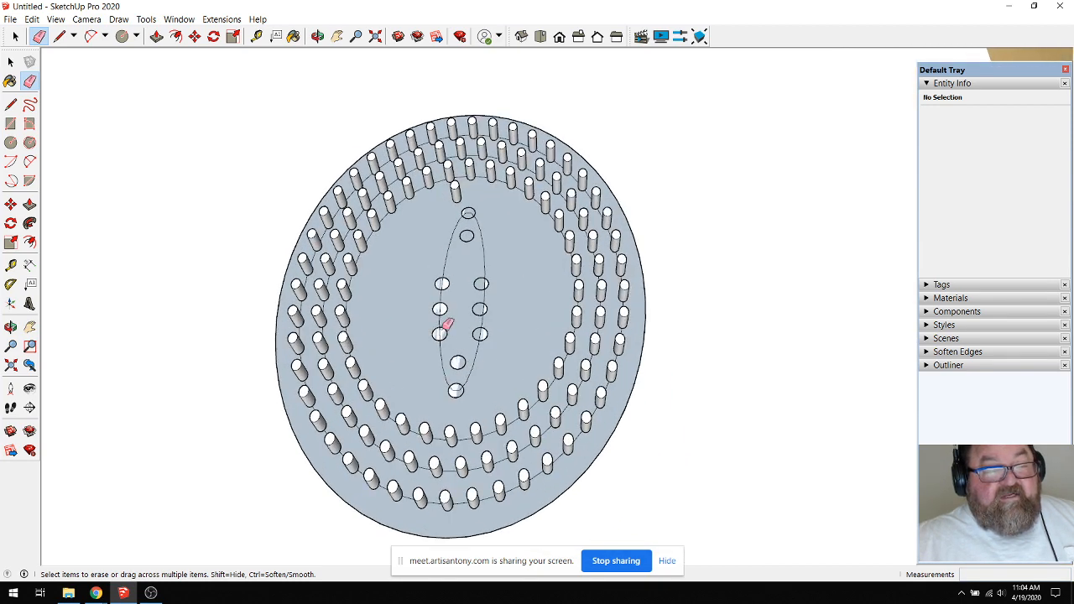
# Select the whole disc with its cylinders, inner circles and ellipse, and make it a group.
pyautogui.scroll(-3, 119, 140)
pyautogui.press('space')
pyautogui.moveTo(192, 99); pyautogui.dragTo(587, 478)
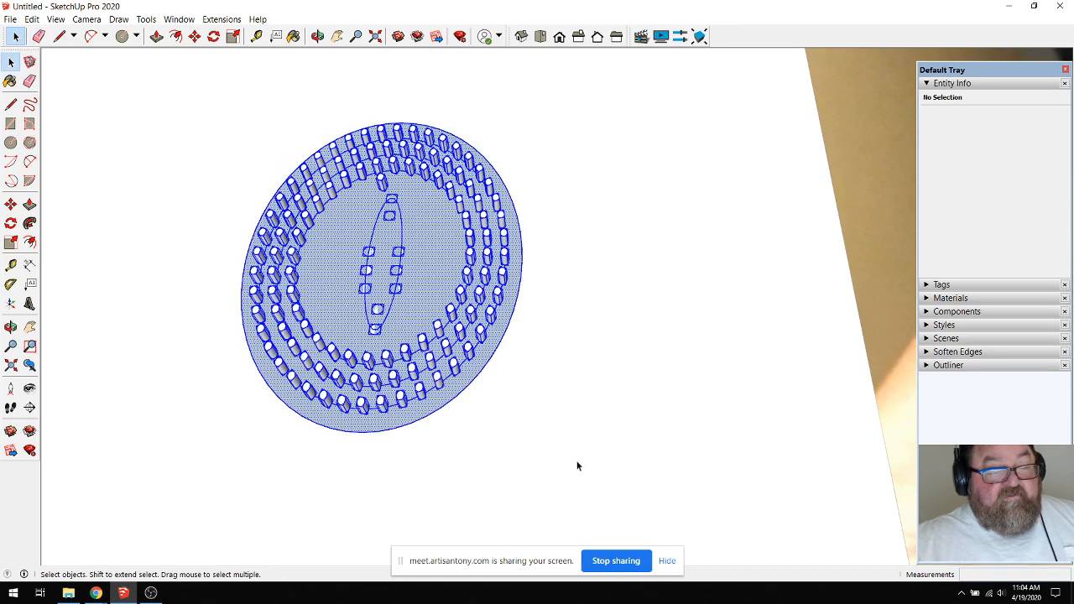
pyautogui.rightClick(479, 226)
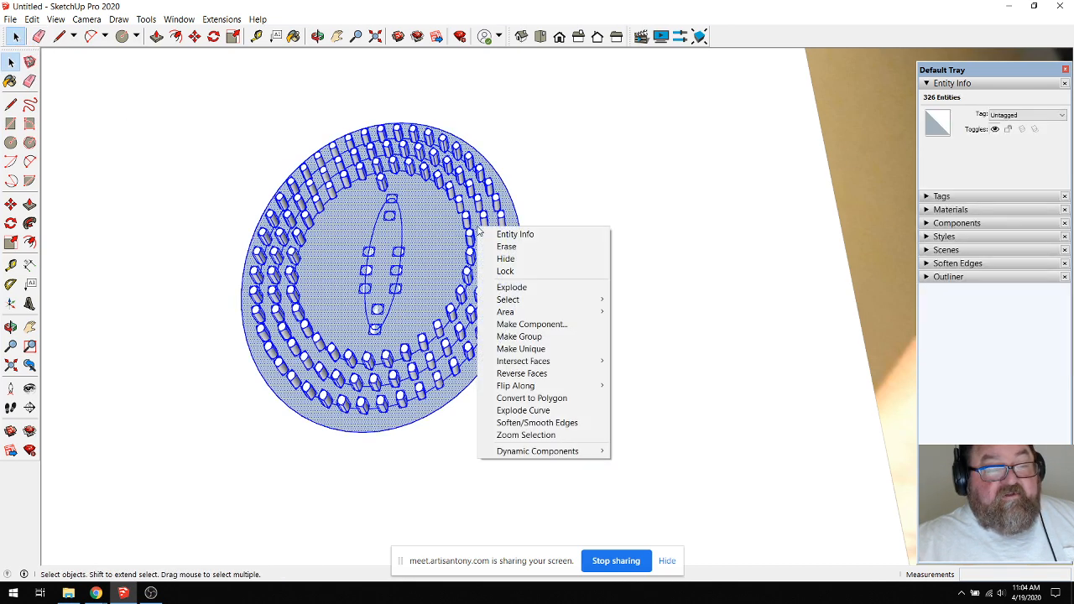
pyautogui.click(519, 336)
pyautogui.scroll(1, 220, 167)
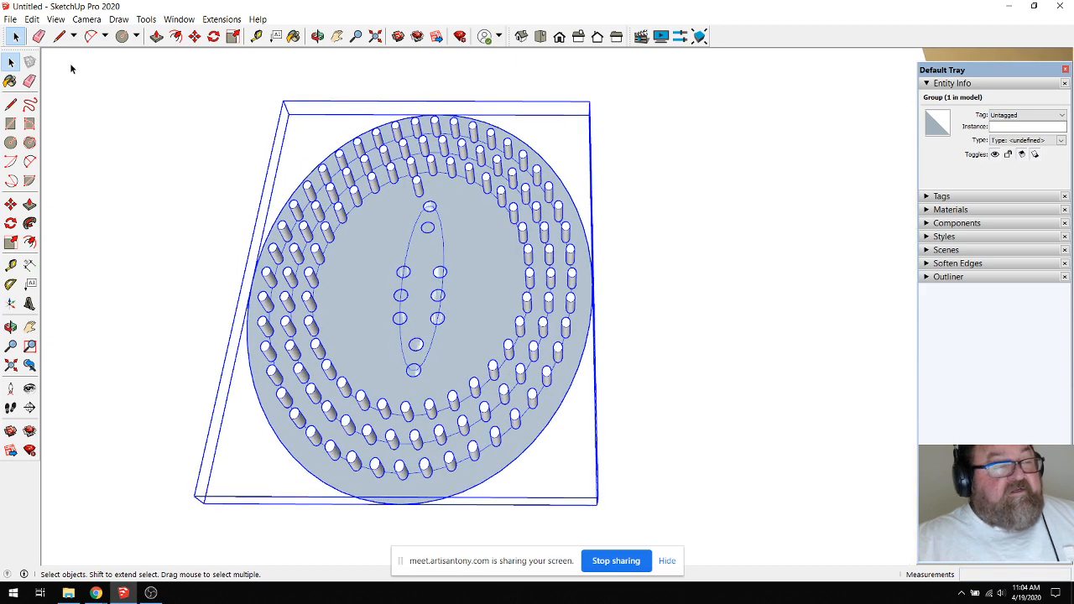
# Export the grouped disc as a 3D model in STereoLithography format, named Untitled.stl, into the Brush Files folder.
pyautogui.click(10, 18)
pyautogui.moveTo(64, 207)
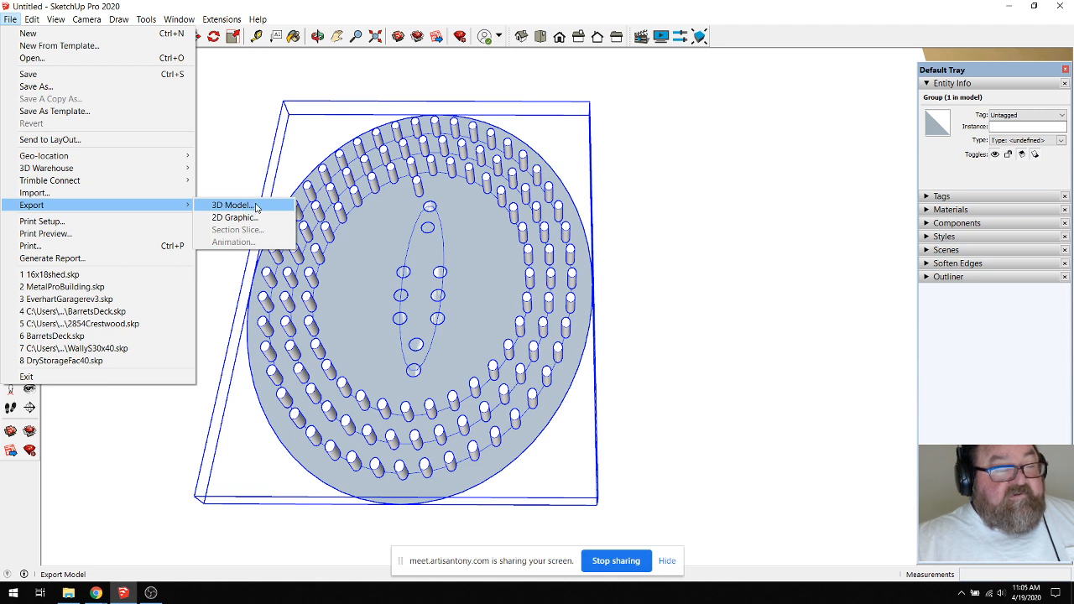
pyautogui.click(256, 207)
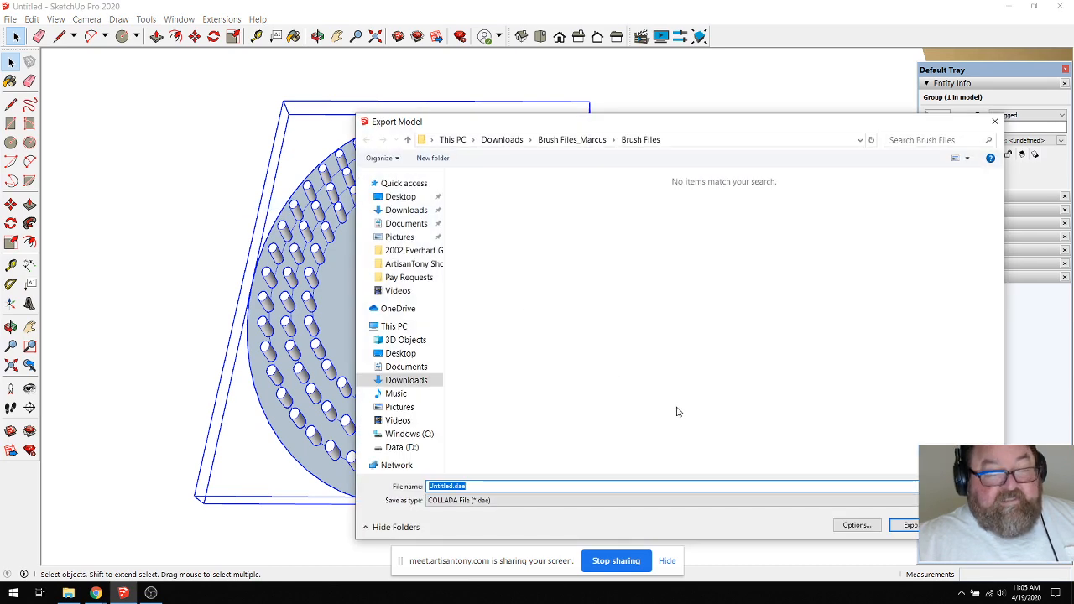
pyautogui.click(776, 500)
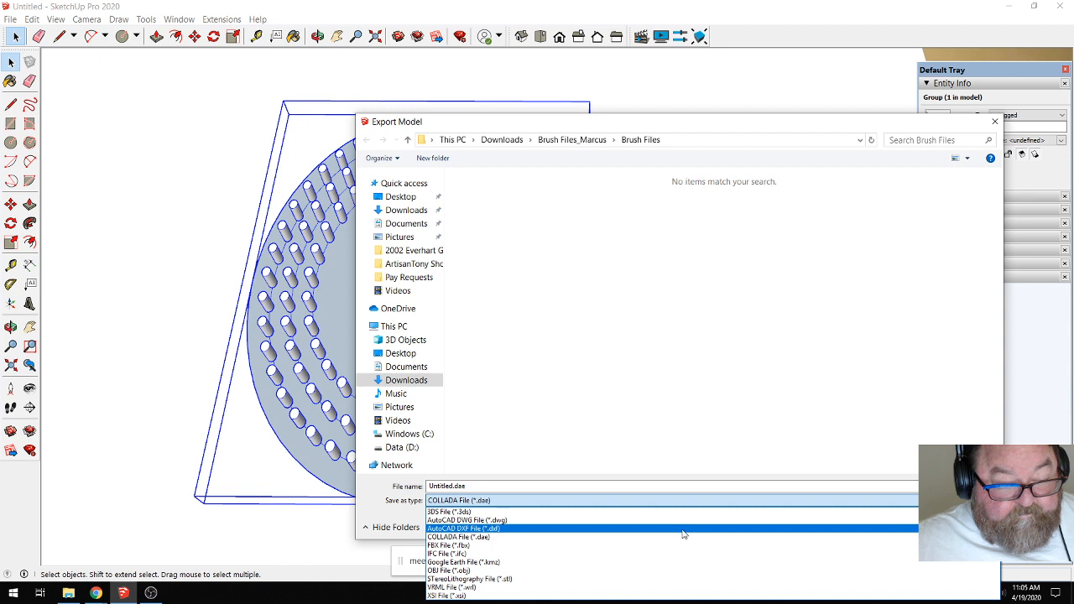
pyautogui.click(649, 579)
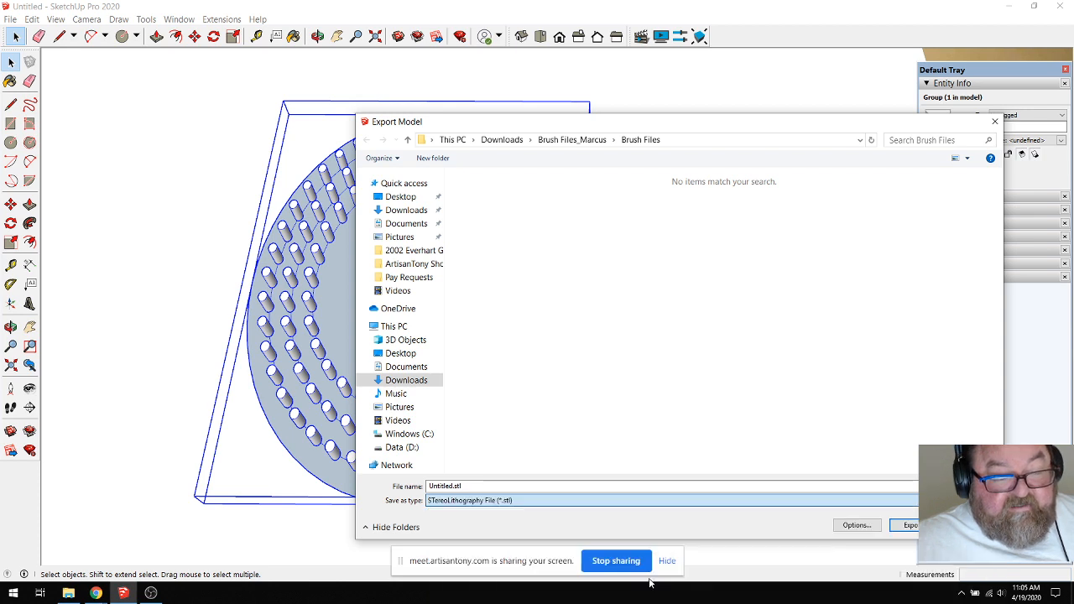
pyautogui.click(467, 488)
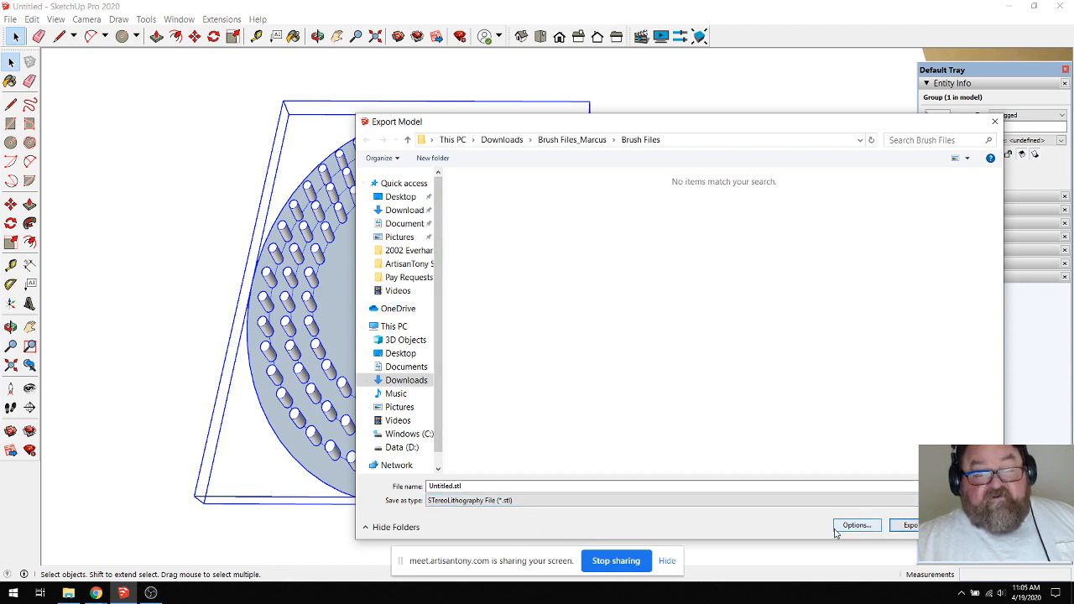
pyautogui.click(904, 525)
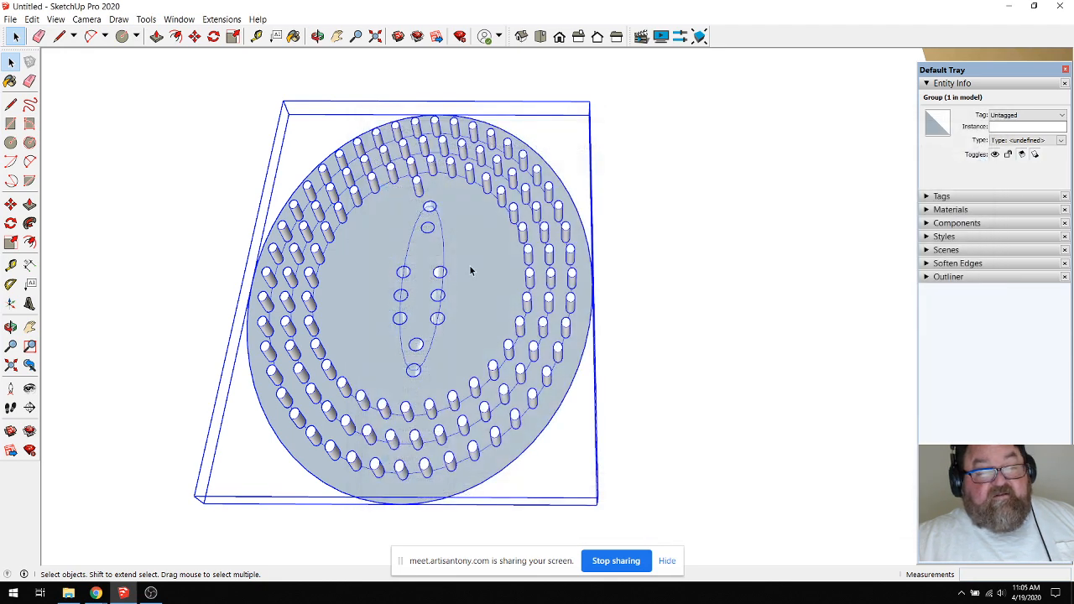
# Deselect the grouped disc so that nothing in the model is selected.
pyautogui.scroll(3, 360, 274)
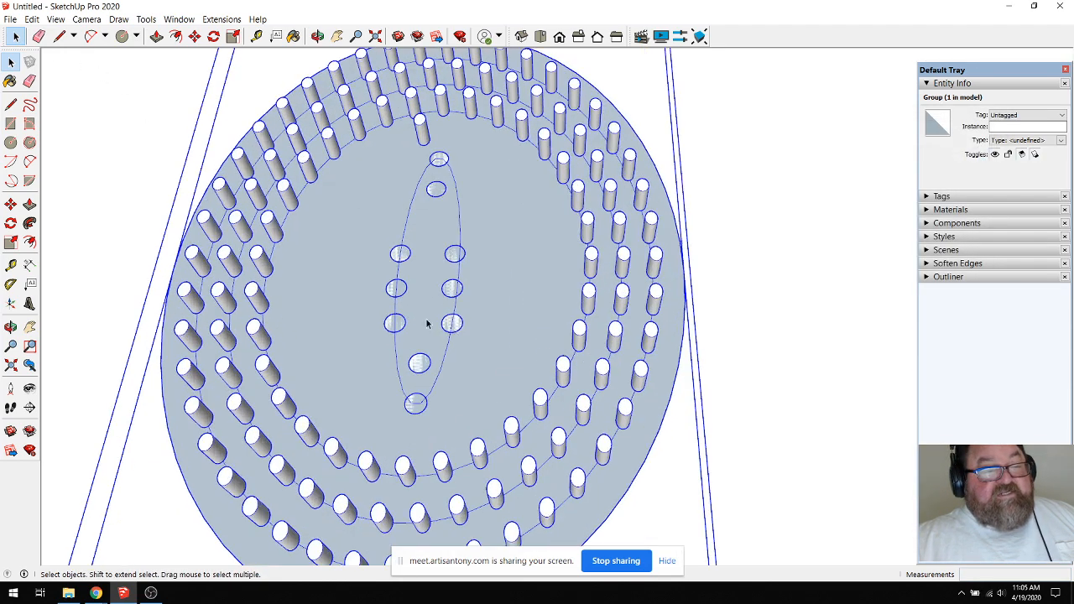
pyautogui.scroll(-2, 419, 319)
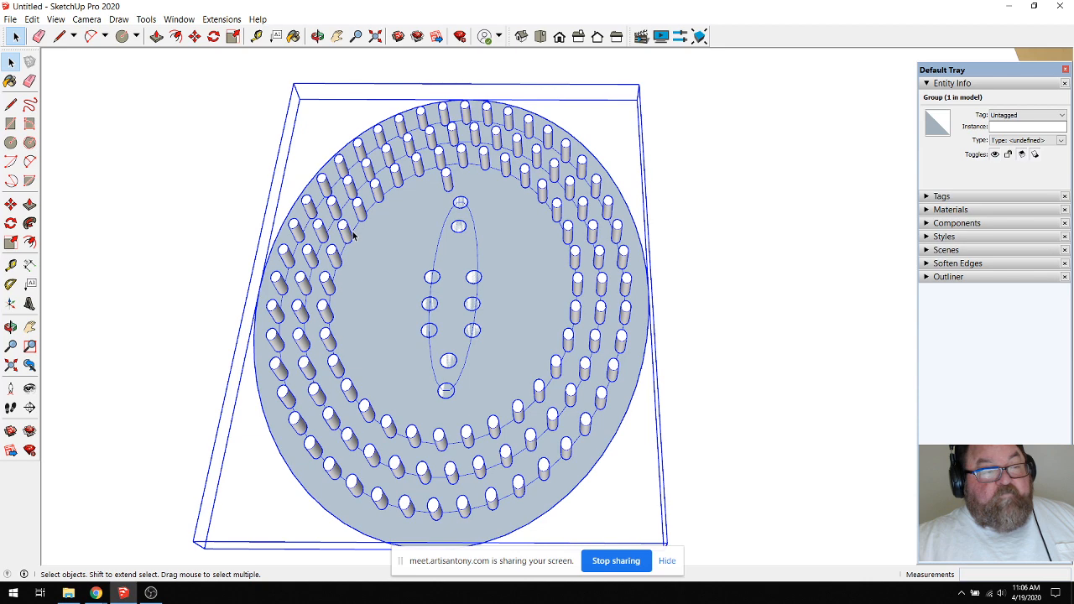
pyautogui.click(250, 163)
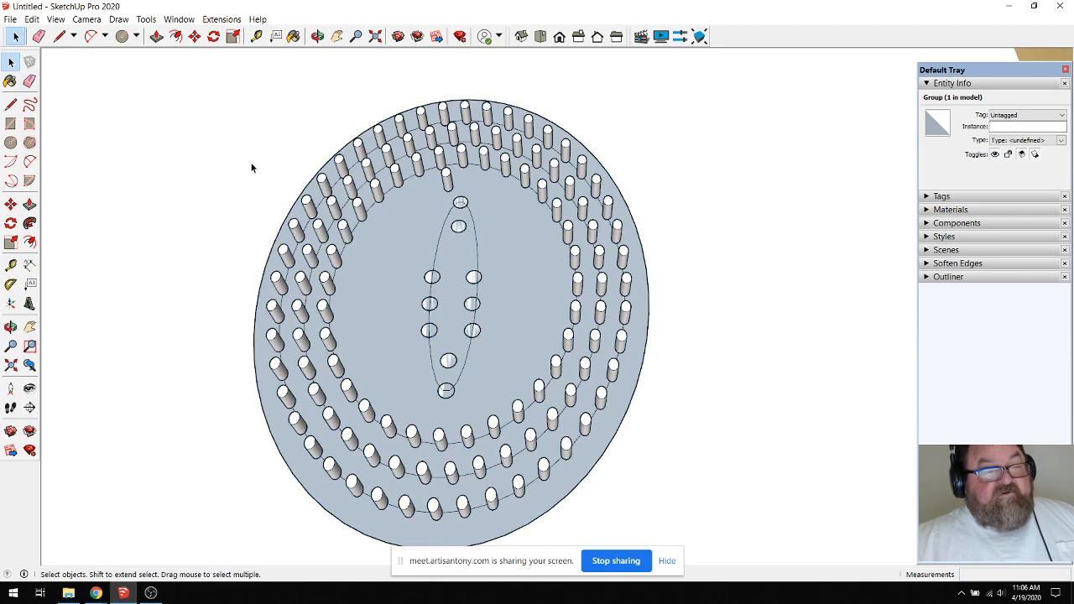
pyautogui.scroll(1, 467, 283)
pyautogui.scroll(-3, 354, 238)
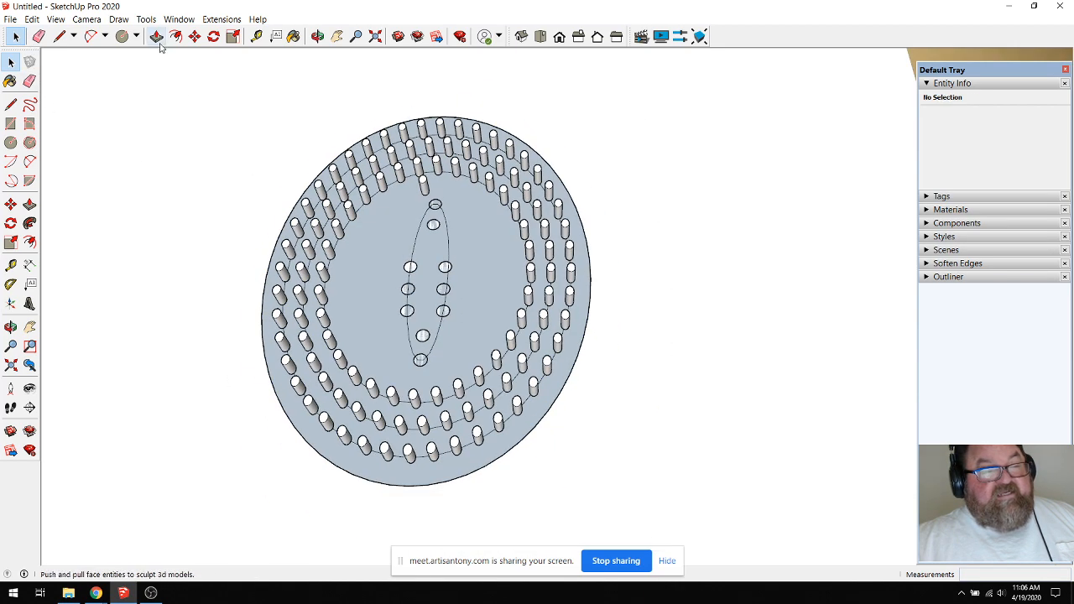
pyautogui.scroll(1, 379, 303)
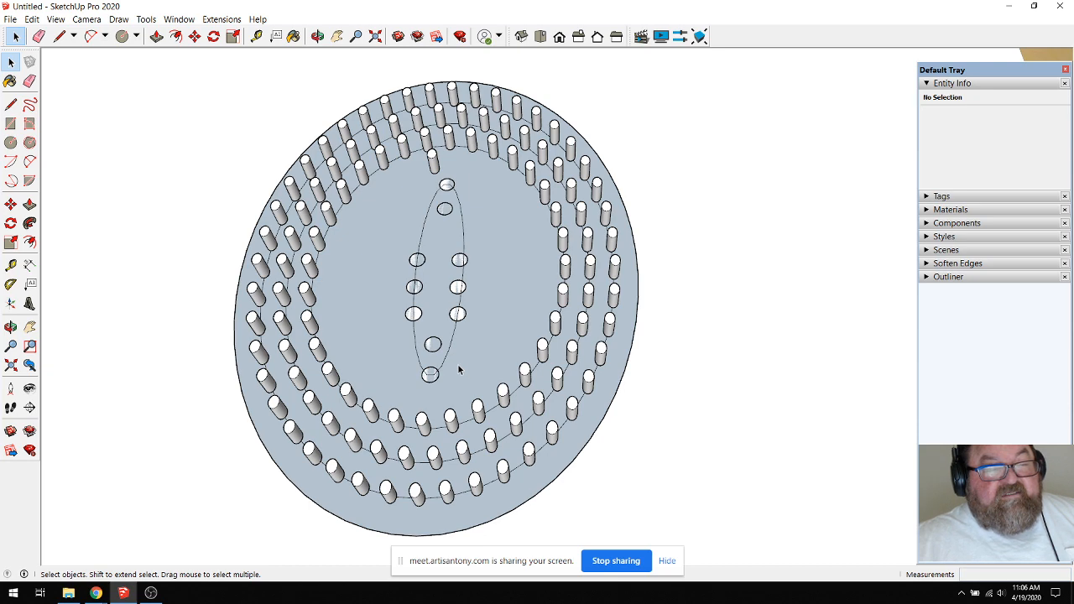
# Examine the disc and its three rings of cylinders from several orbit angles.
pyautogui.click(317, 36)
pyautogui.moveTo(417, 352); pyautogui.dragTo(412, 331)
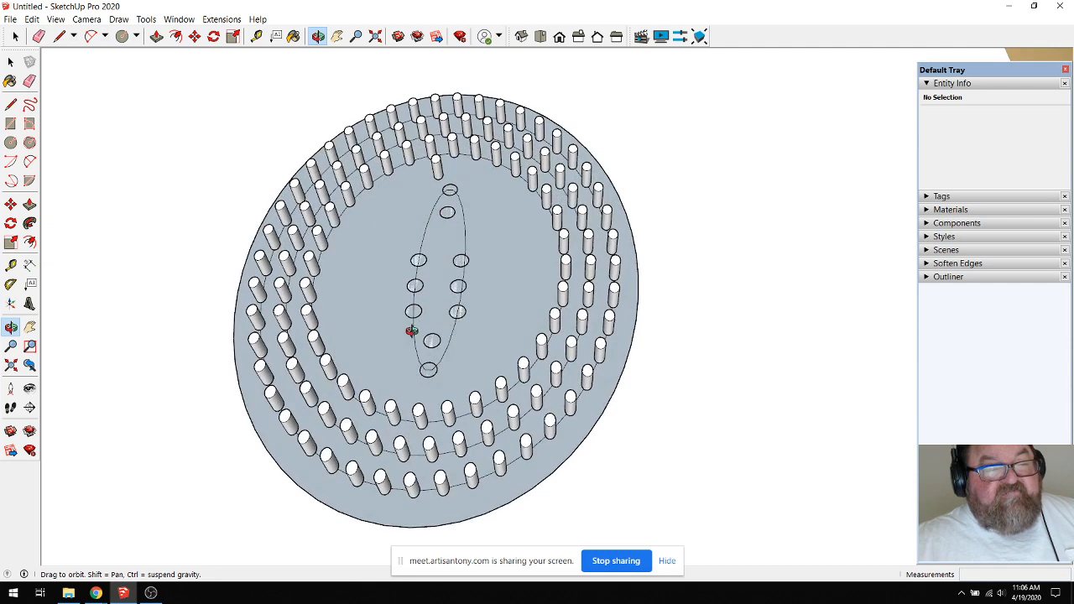
pyautogui.moveTo(379, 249); pyautogui.dragTo(377, 291)
pyautogui.scroll(-1, 389, 352)
pyautogui.scroll(1, 393, 353)
pyautogui.moveTo(428, 365); pyautogui.dragTo(422, 344)
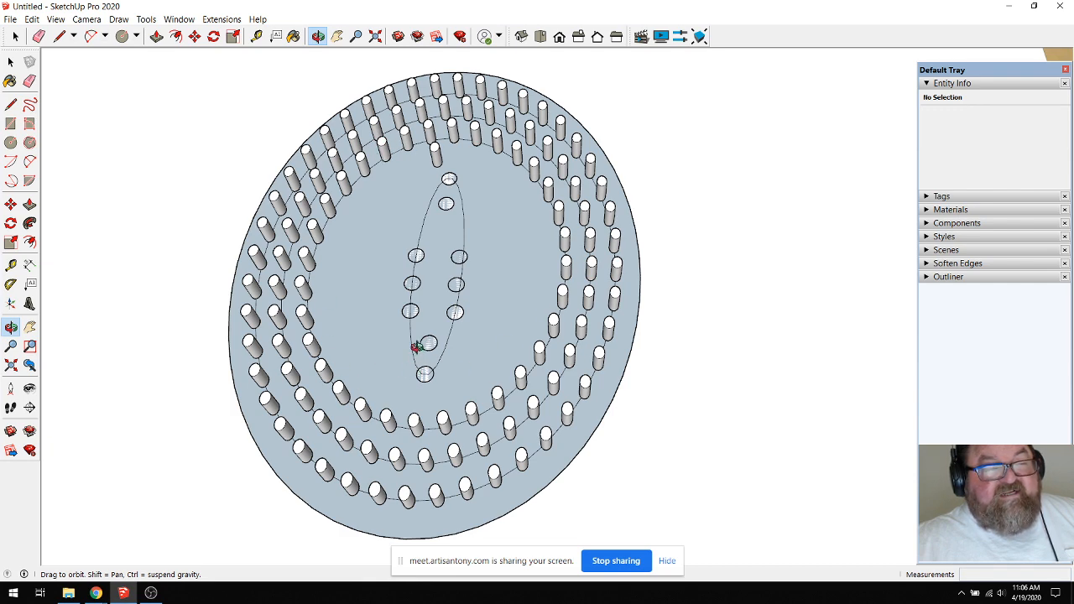
pyautogui.moveTo(419, 341); pyautogui.dragTo(429, 290)
pyautogui.moveTo(448, 367); pyautogui.dragTo(408, 350)
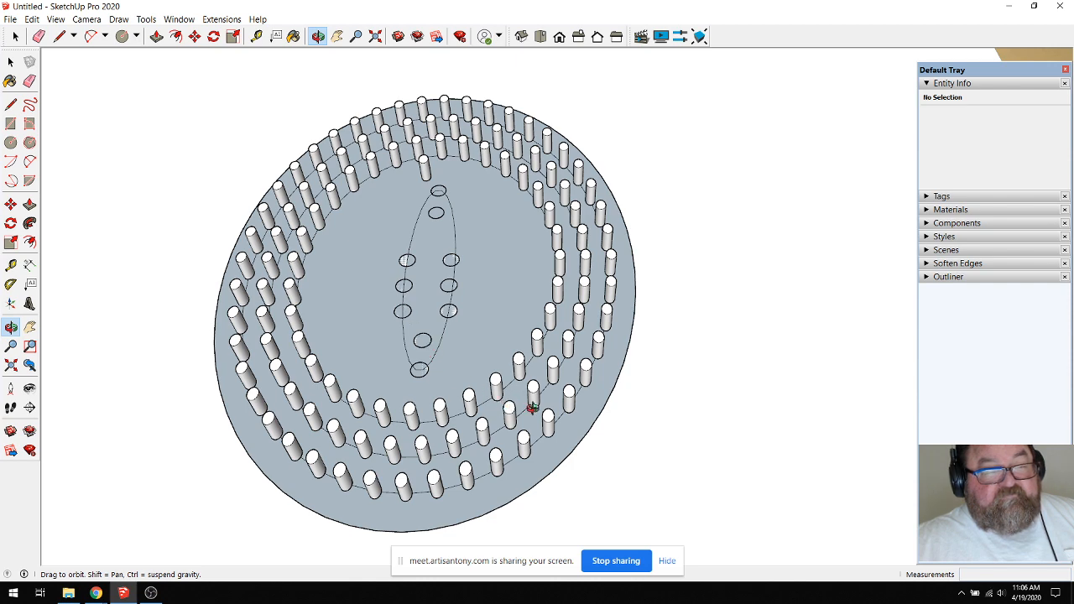
pyautogui.scroll(-3, 532, 408)
pyautogui.scroll(3, 465, 390)
pyautogui.moveTo(465, 390); pyautogui.dragTo(530, 406)
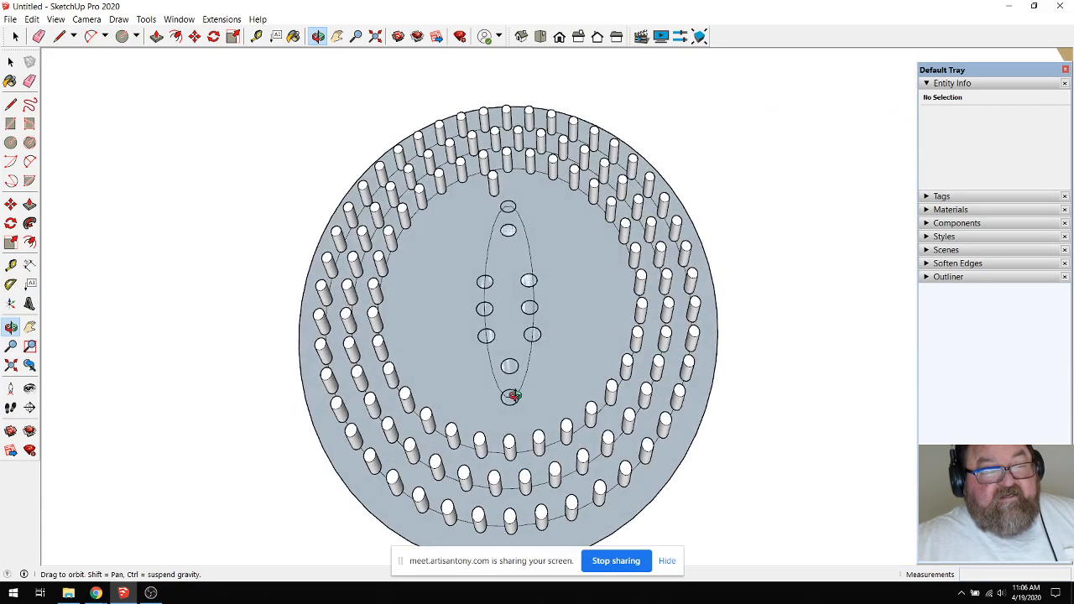
# Inspect the small circles around the central ellipse up close and the cylinder heights from a low angle.
pyautogui.scroll(4, 453, 372)
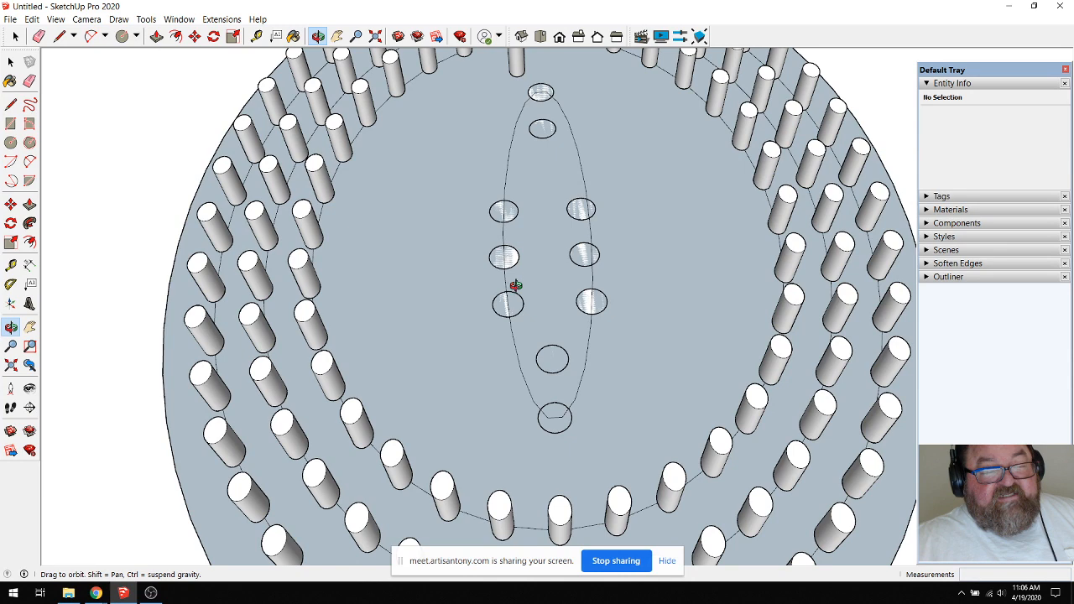
pyautogui.scroll(5, 515, 285)
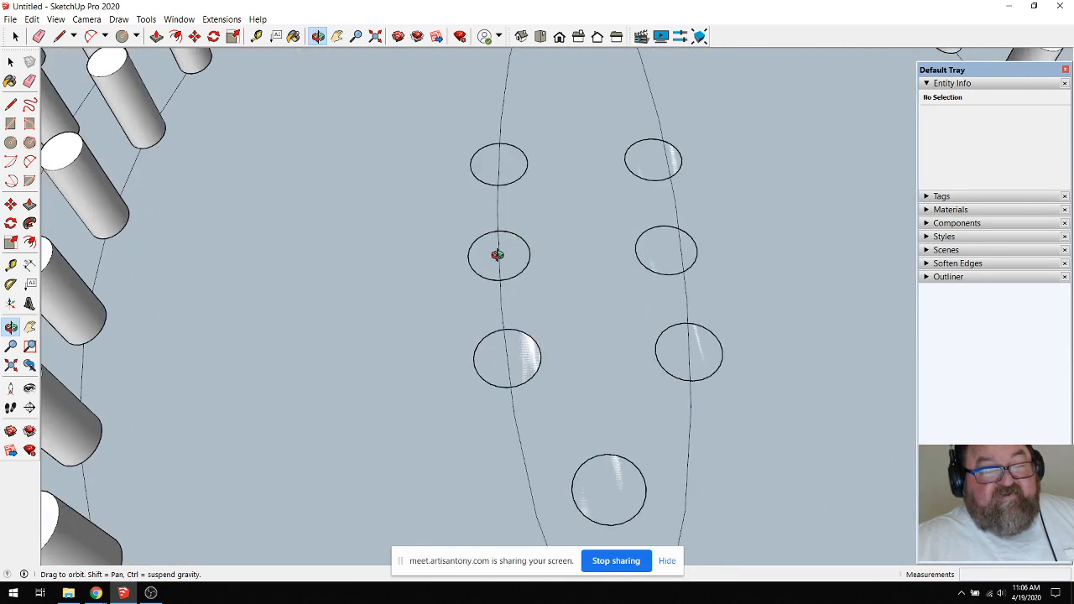
pyautogui.scroll(-5, 496, 361)
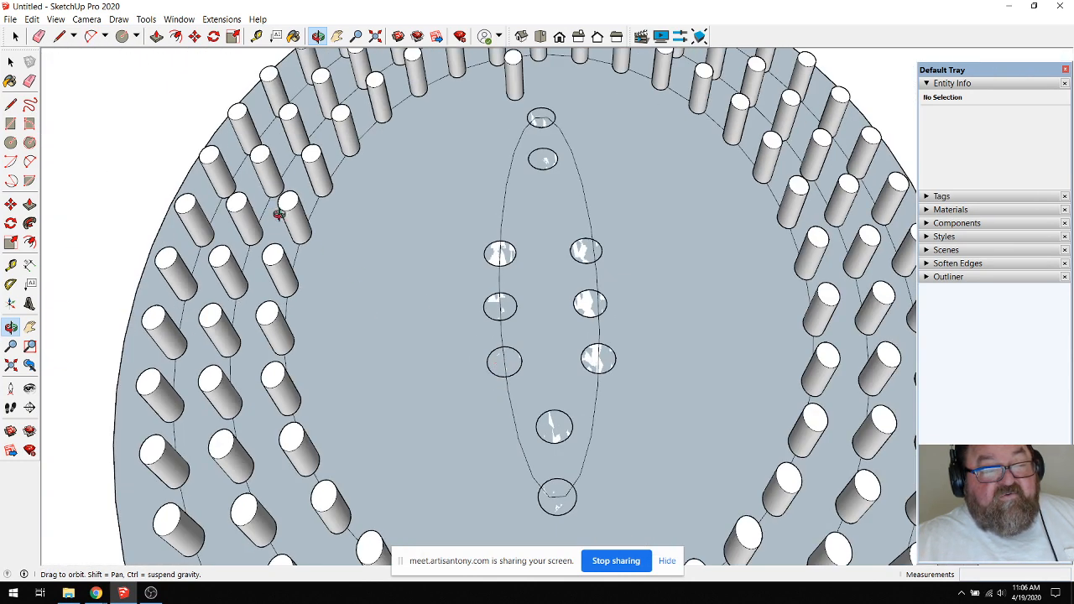
pyautogui.scroll(-3, 347, 320)
pyautogui.moveTo(347, 320); pyautogui.dragTo(396, 265)
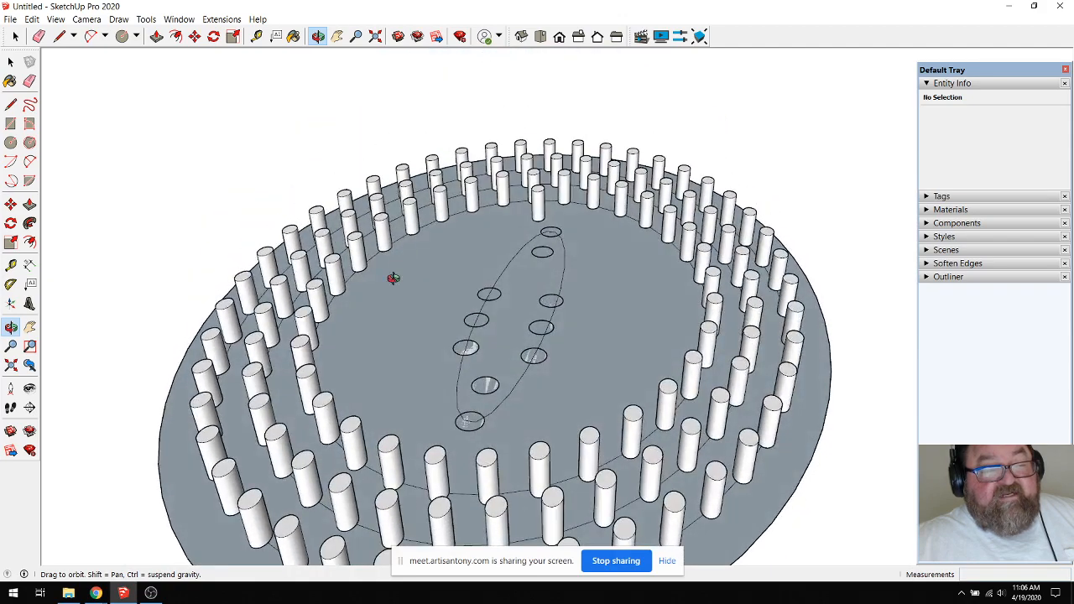
pyautogui.scroll(-3, 397, 266)
pyautogui.moveTo(438, 347); pyautogui.dragTo(466, 382)
pyautogui.scroll(-2, 362, 322)
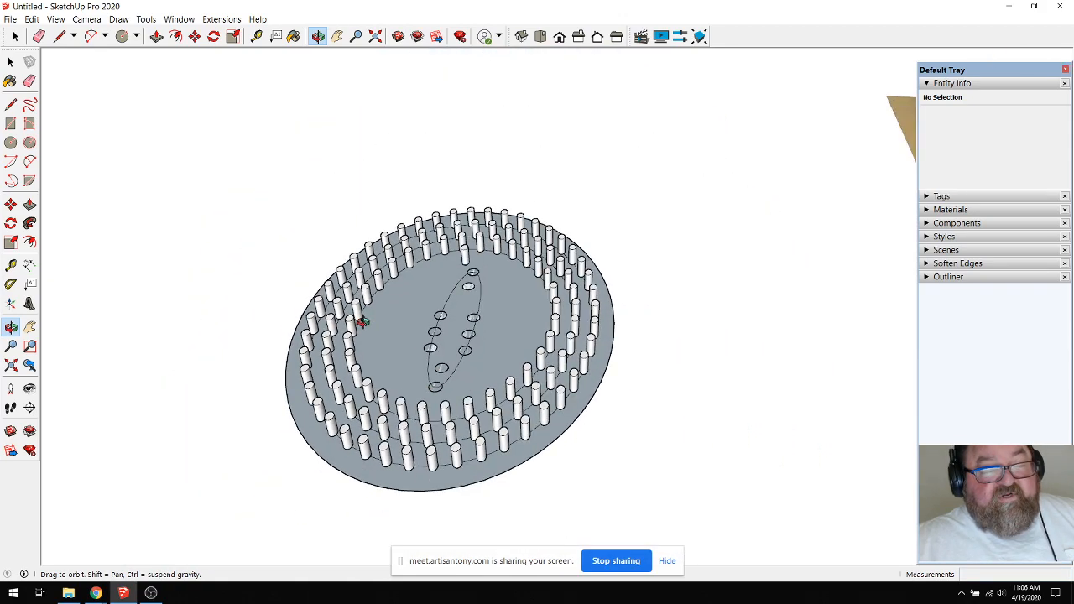
pyautogui.scroll(5, 477, 425)
pyautogui.moveTo(369, 334)
pyautogui.mouseDown()
pyautogui.moveTo(387, 324)
pyautogui.moveTo(369, 338)
pyautogui.mouseUp()
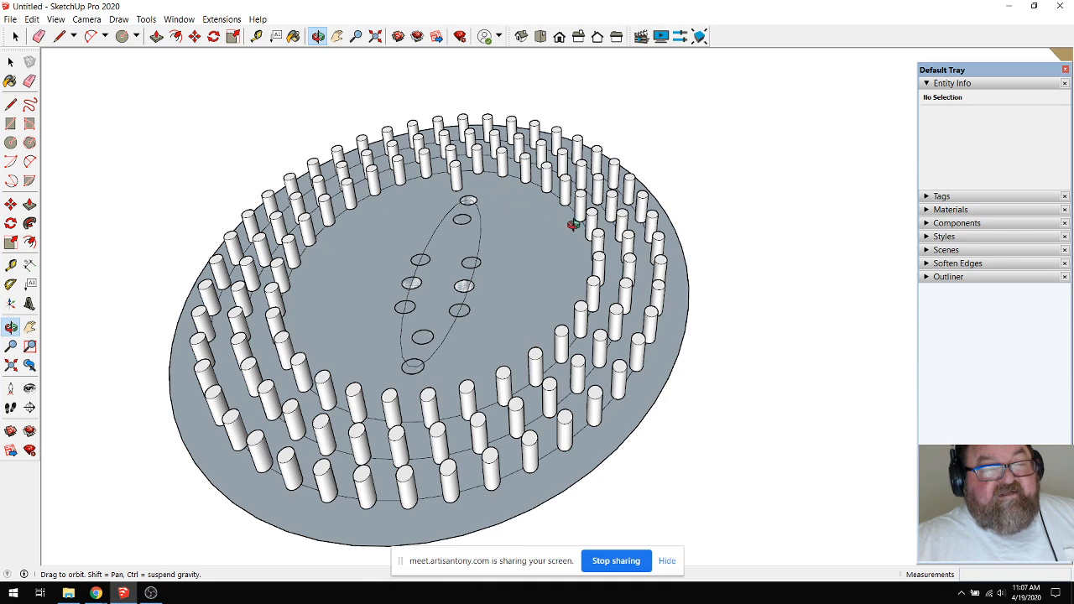
pyautogui.scroll(1, 419, 362)
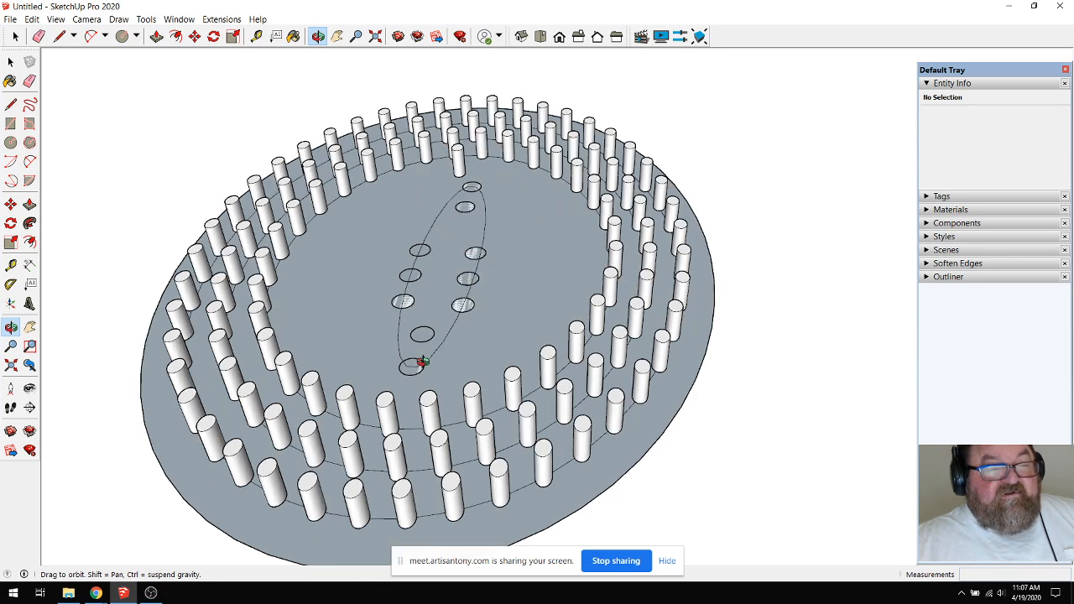
pyautogui.scroll(-1, 424, 362)
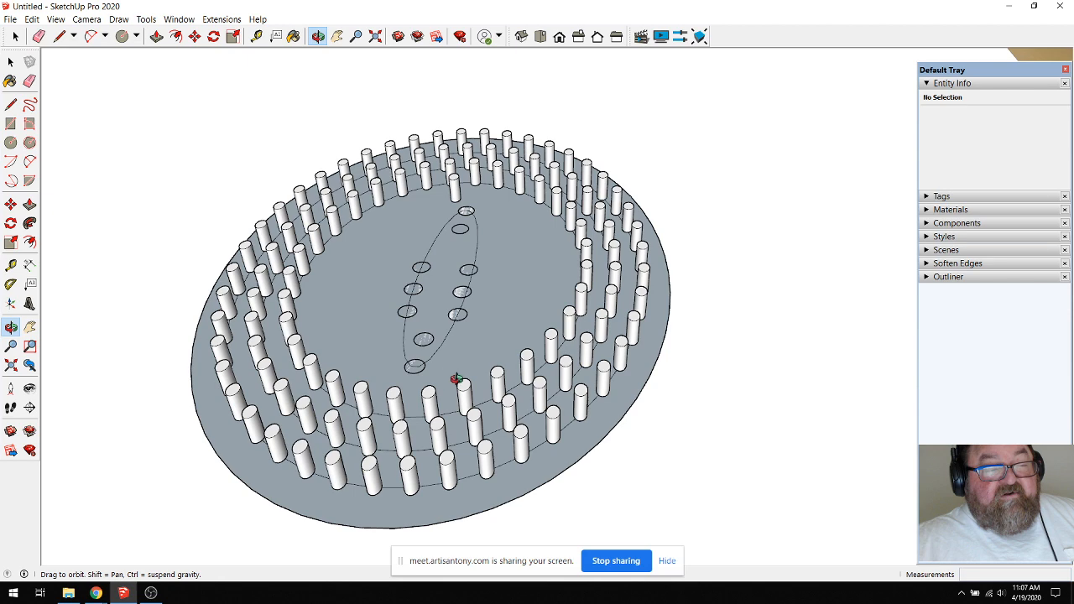
pyautogui.scroll(1, 447, 361)
pyautogui.scroll(1, 390, 327)
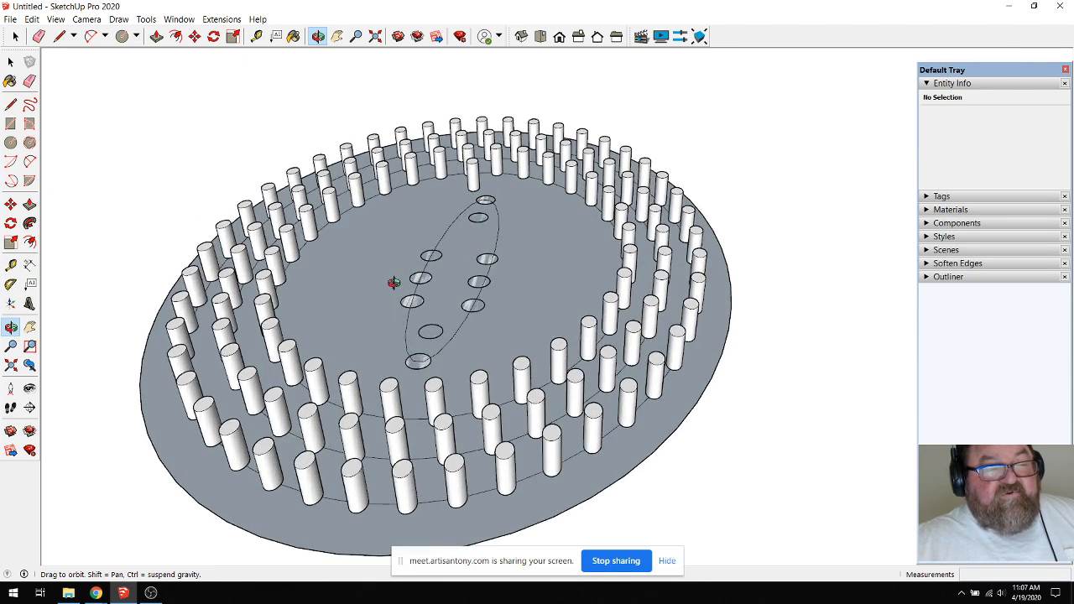
pyautogui.scroll(3, 439, 385)
pyautogui.scroll(-4, 444, 297)
pyautogui.scroll(-2, 470, 351)
pyautogui.scroll(2, 468, 353)
pyautogui.scroll(3, 448, 308)
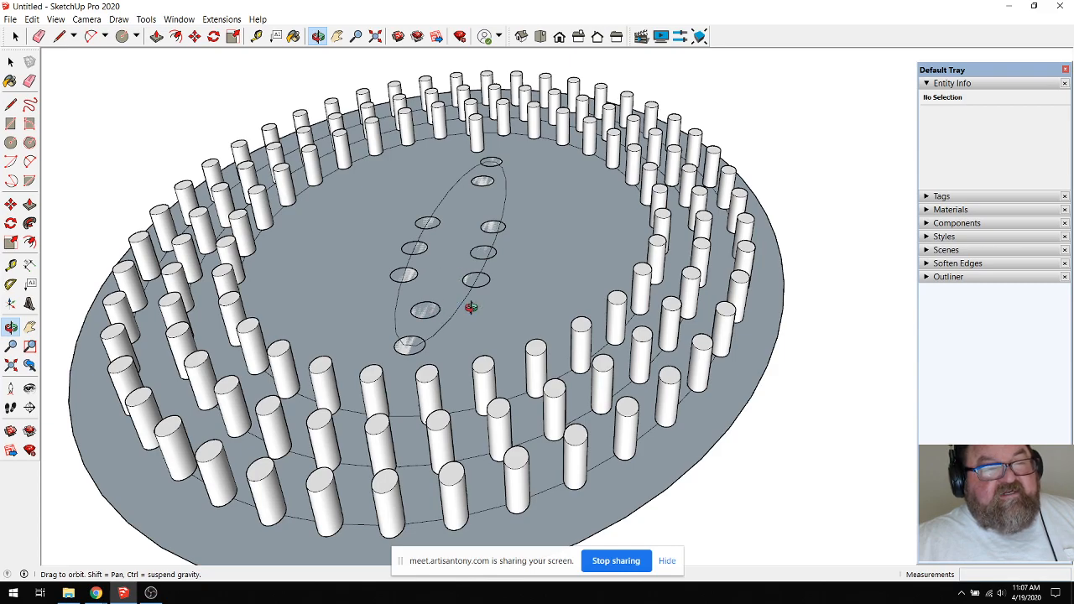
pyautogui.scroll(-3, 449, 294)
pyautogui.scroll(3, 447, 287)
pyautogui.moveTo(447, 286); pyautogui.dragTo(492, 324)
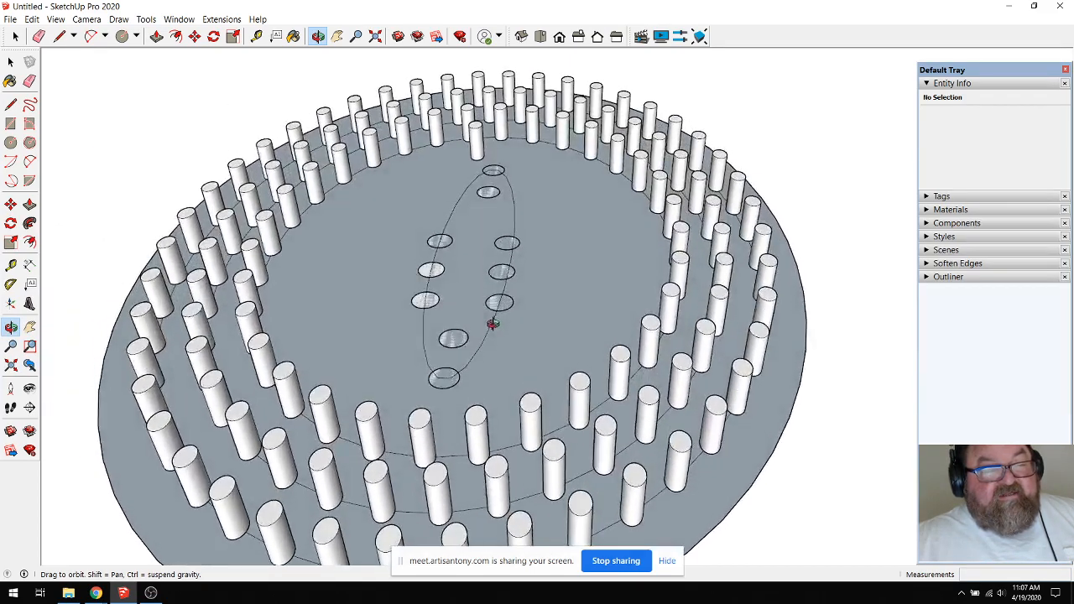
pyautogui.scroll(-2, 311, 267)
pyautogui.moveTo(441, 293); pyautogui.dragTo(424, 307)
pyautogui.scroll(2, 419, 304)
pyautogui.scroll(-2, 336, 261)
pyautogui.moveTo(335, 261); pyautogui.dragTo(420, 282)
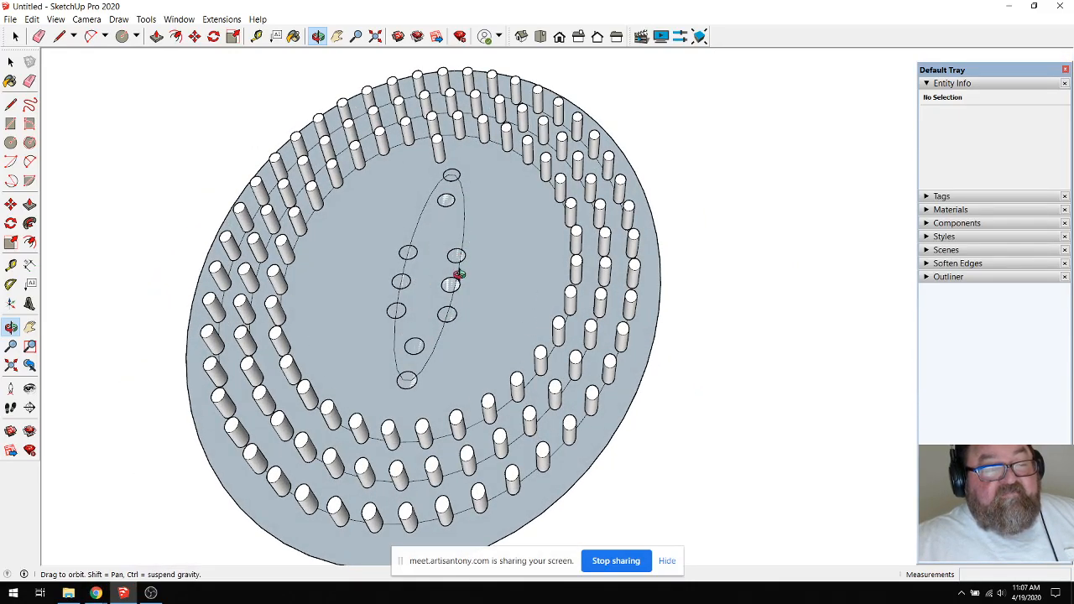
pyautogui.moveTo(444, 312)
pyautogui.mouseDown()
pyautogui.moveTo(377, 257)
pyautogui.moveTo(453, 295)
pyautogui.mouseUp()
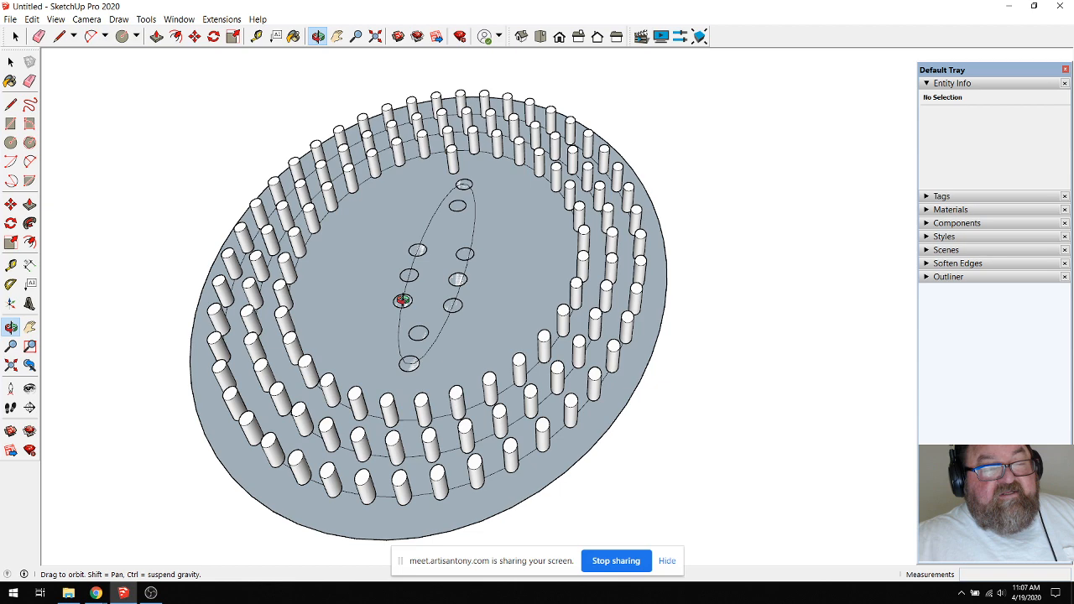
pyautogui.moveTo(396, 299)
pyautogui.mouseDown()
pyautogui.moveTo(390, 289)
pyautogui.moveTo(409, 300)
pyautogui.mouseUp()
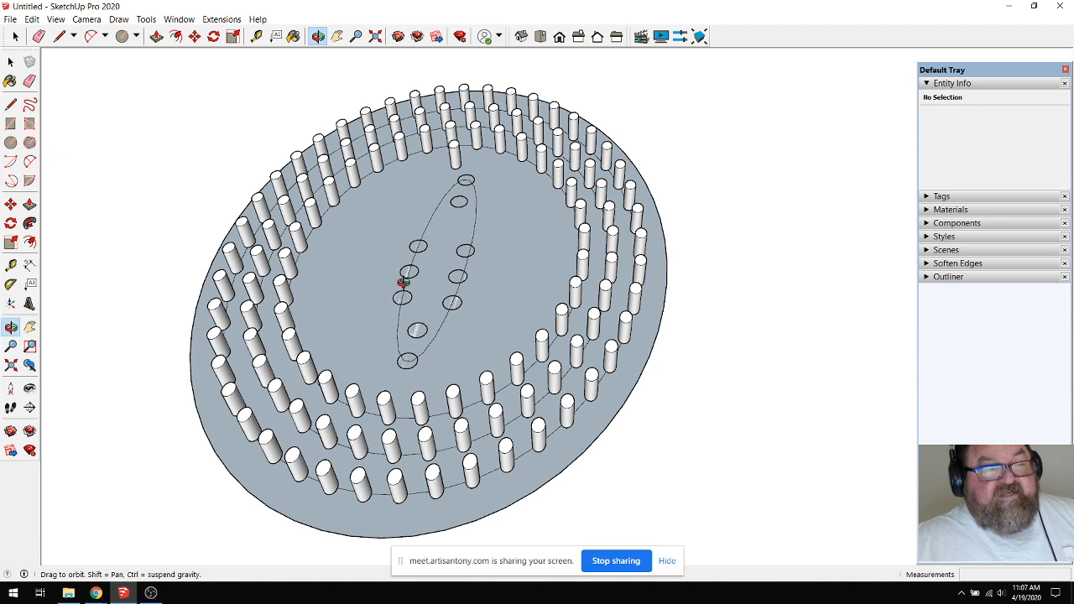
pyautogui.moveTo(443, 295); pyautogui.dragTo(445, 304)
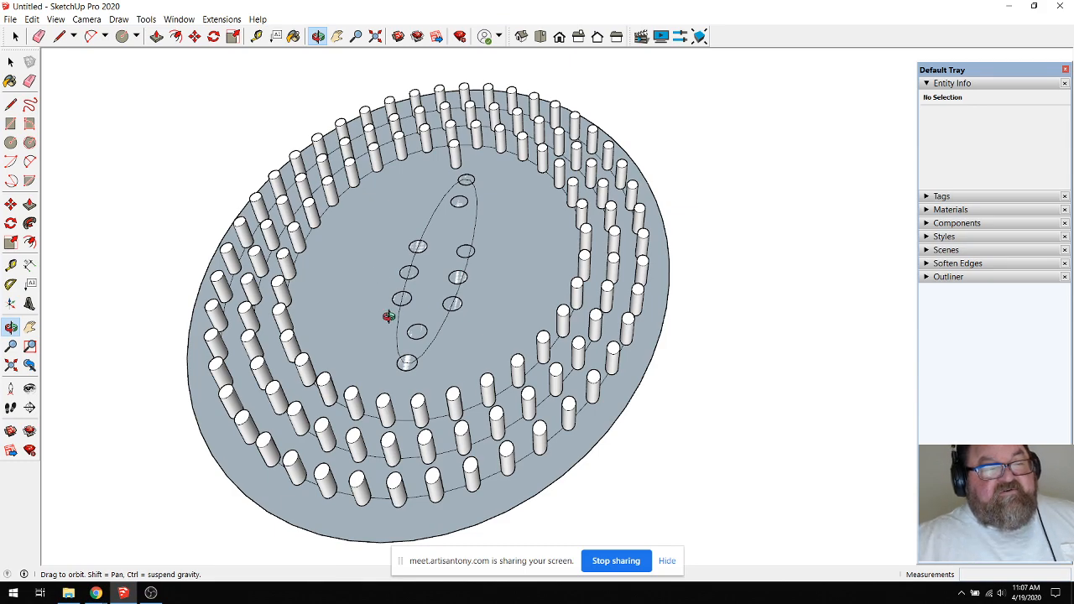
pyautogui.moveTo(481, 355); pyautogui.dragTo(439, 287)
pyautogui.scroll(-2, 438, 288)
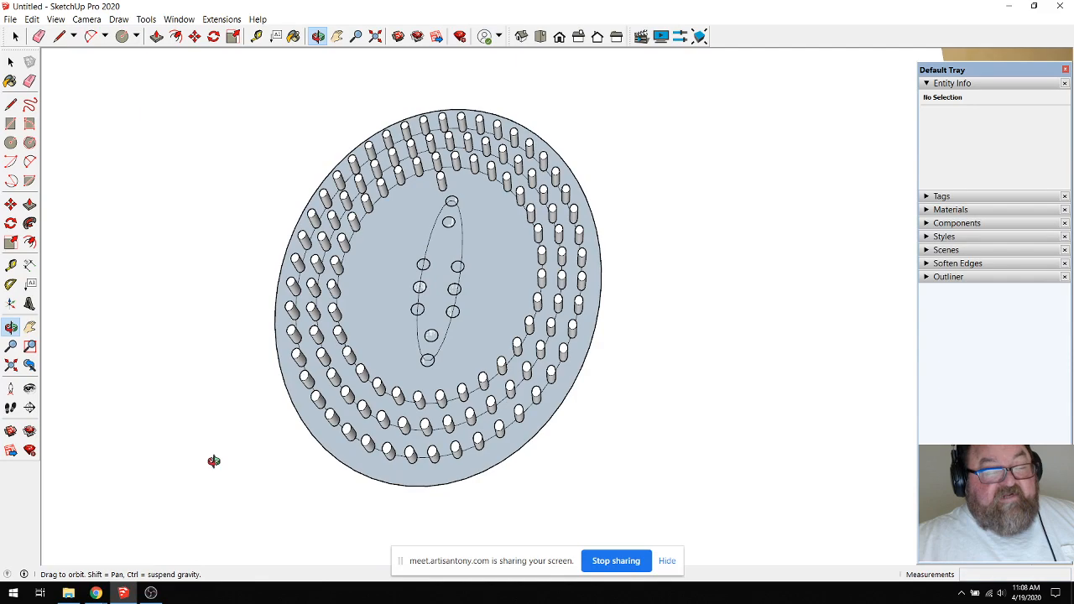
# Switch to Chrome and search Google in a new tab for "online stl cleaner".
pyautogui.moveTo(96, 593)
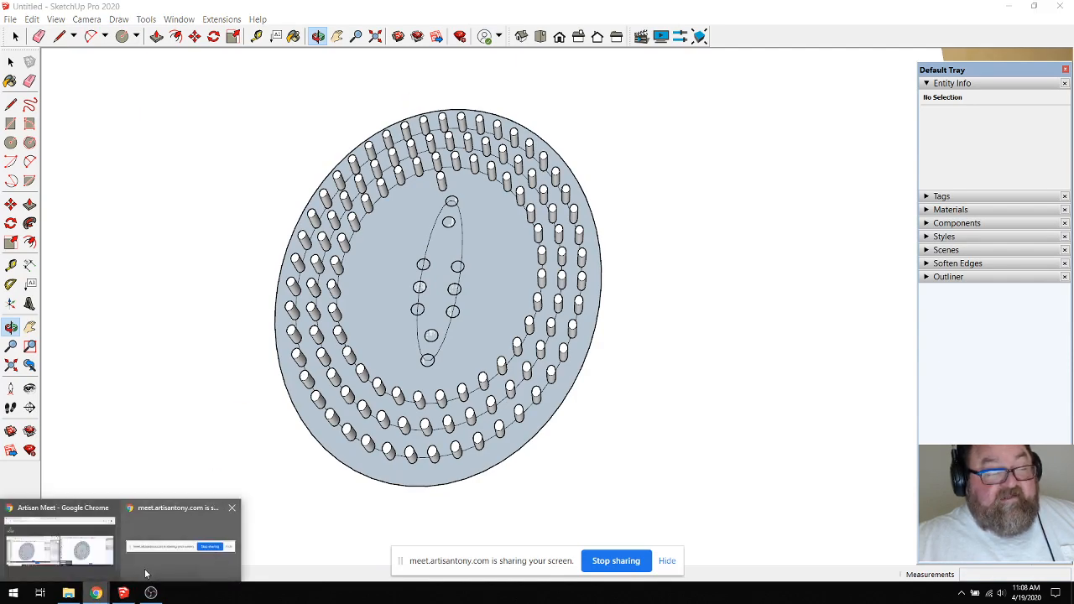
pyautogui.moveTo(153, 537)
pyautogui.click(84, 541)
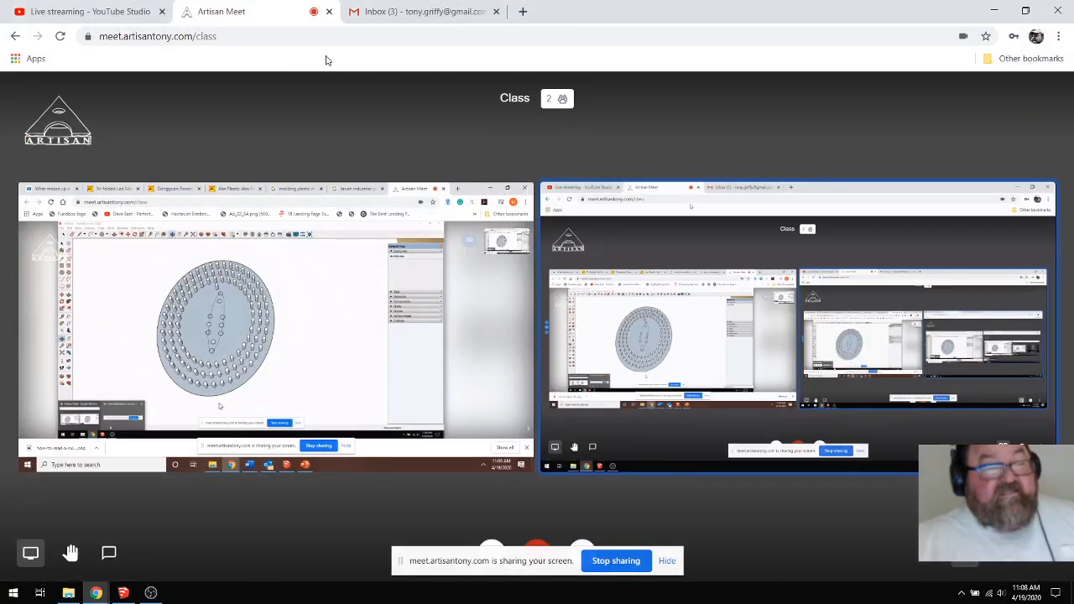
pyautogui.click(521, 10)
pyautogui.click(465, 287)
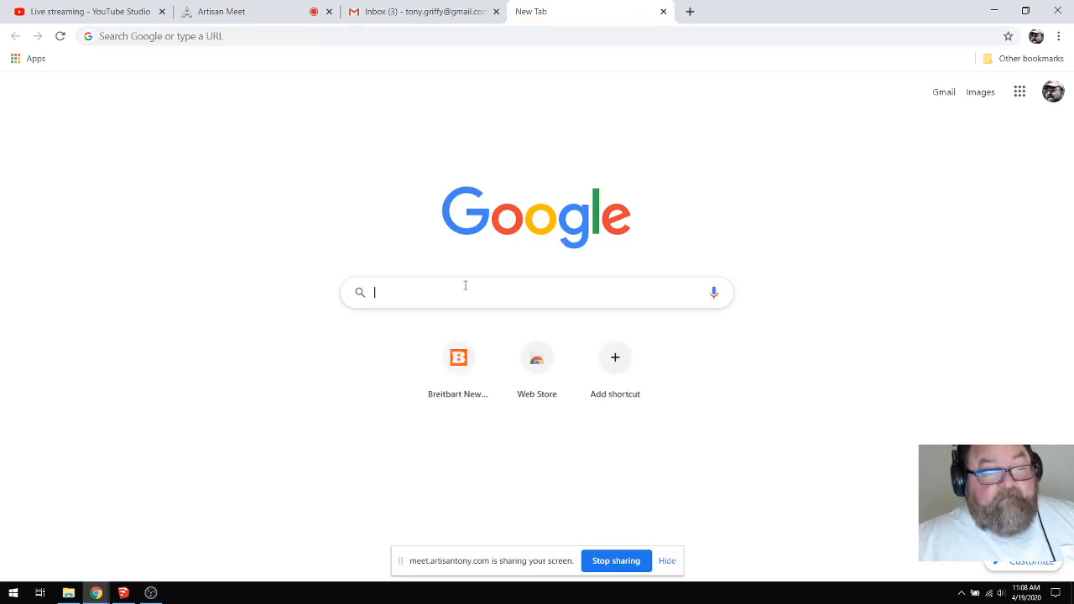
pyautogui.write('online')
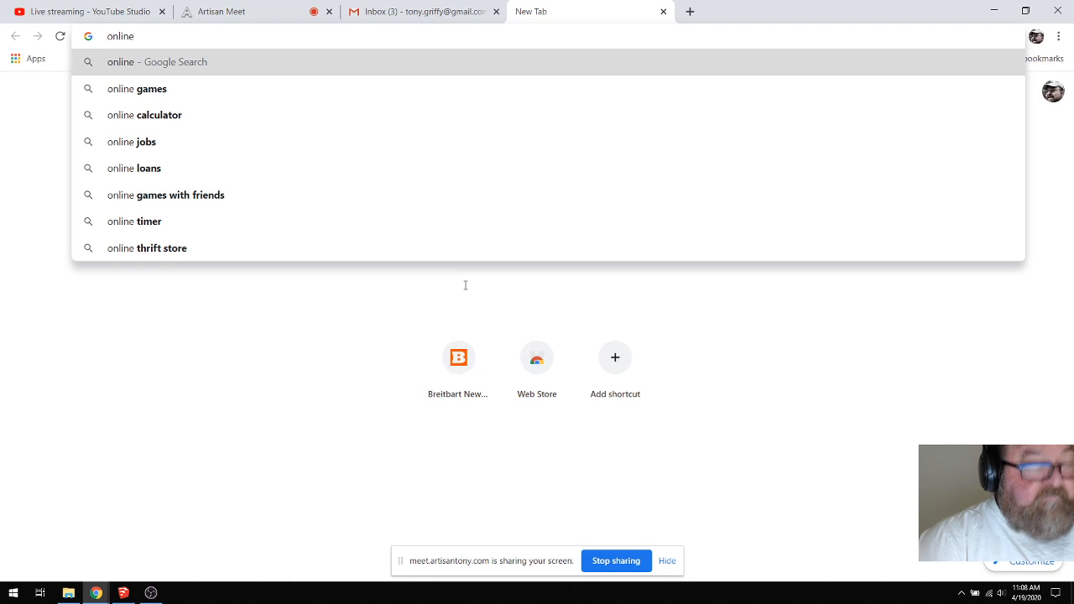
pyautogui.write(' stl cl')
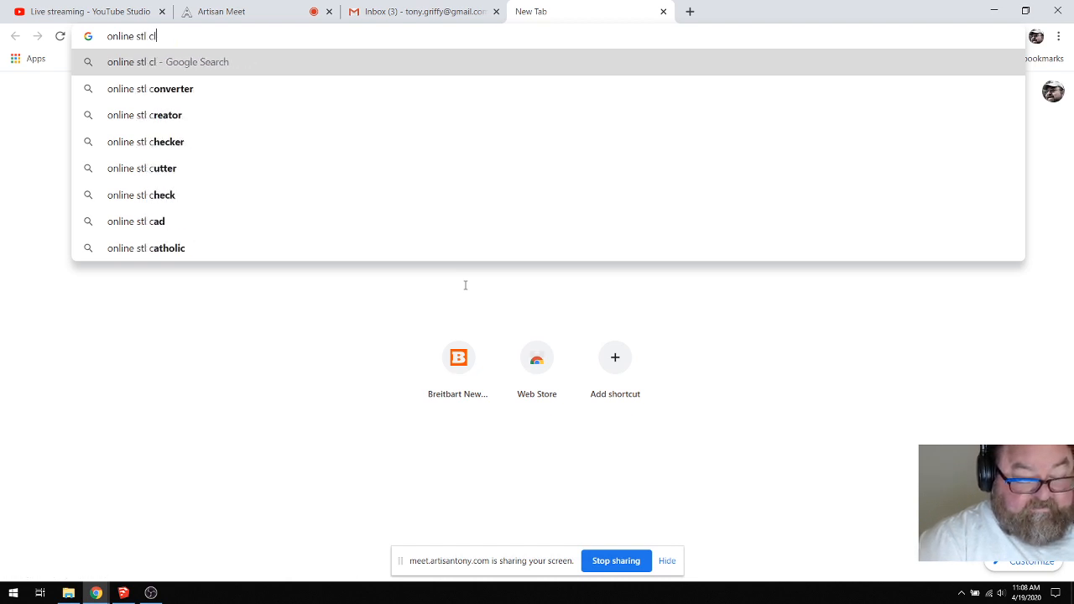
pyautogui.write('eaner')
pyautogui.press('Return')
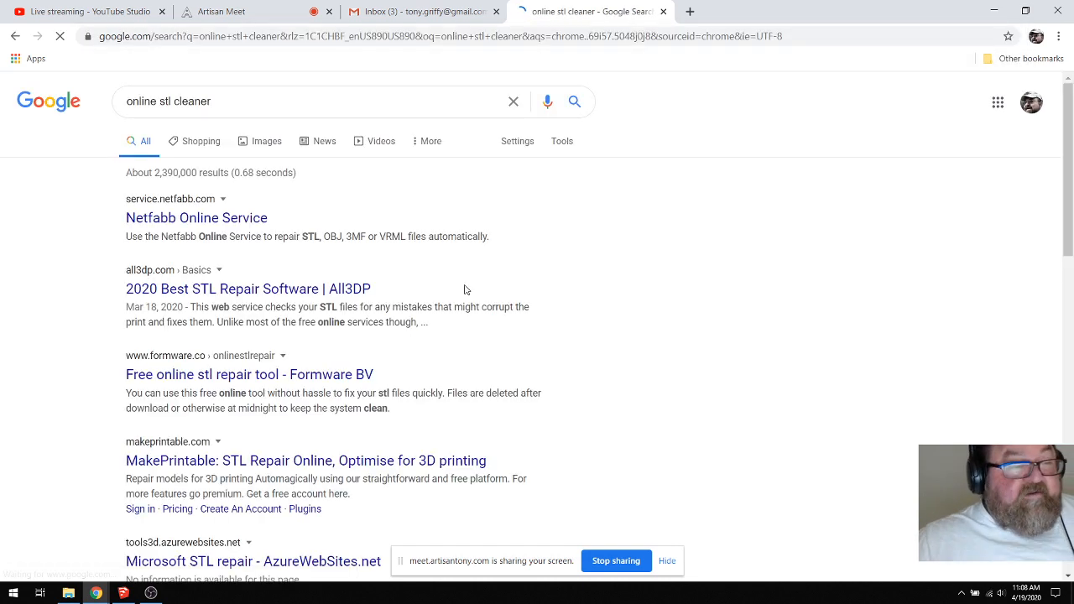
# Open the Netfabb Online Service search result and read through its STL repair and sign-in page.
pyautogui.click(192, 220)
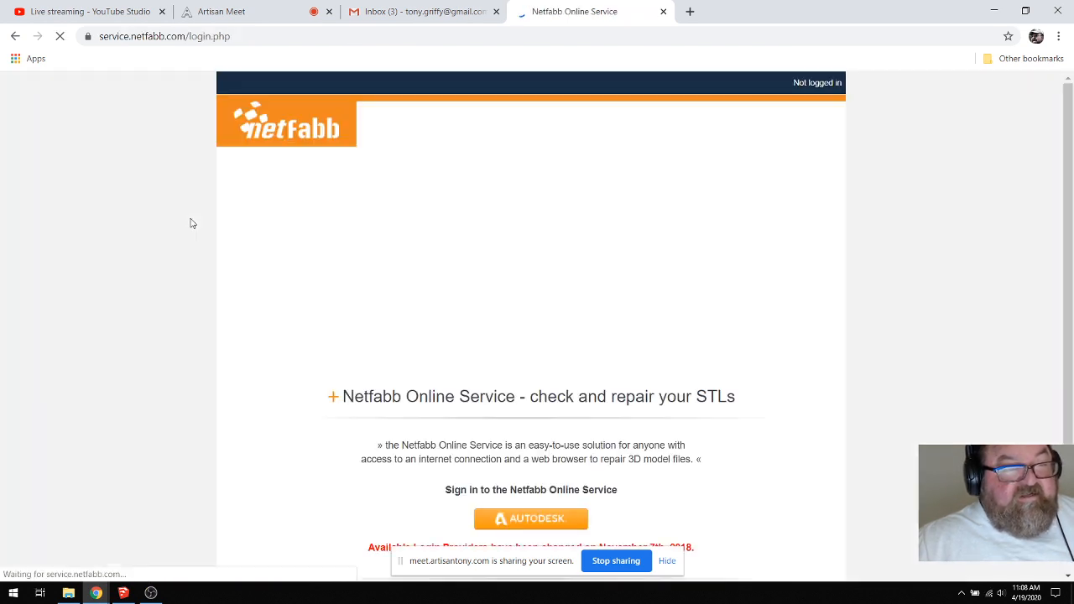
pyautogui.scroll(-1, 272, 350)
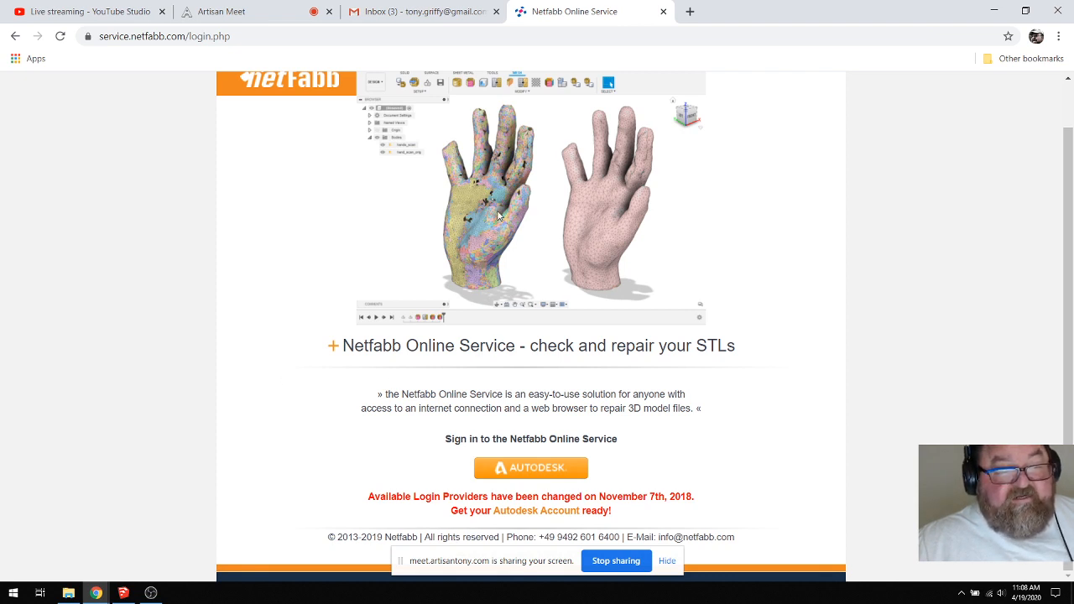
pyautogui.scroll(1, 495, 214)
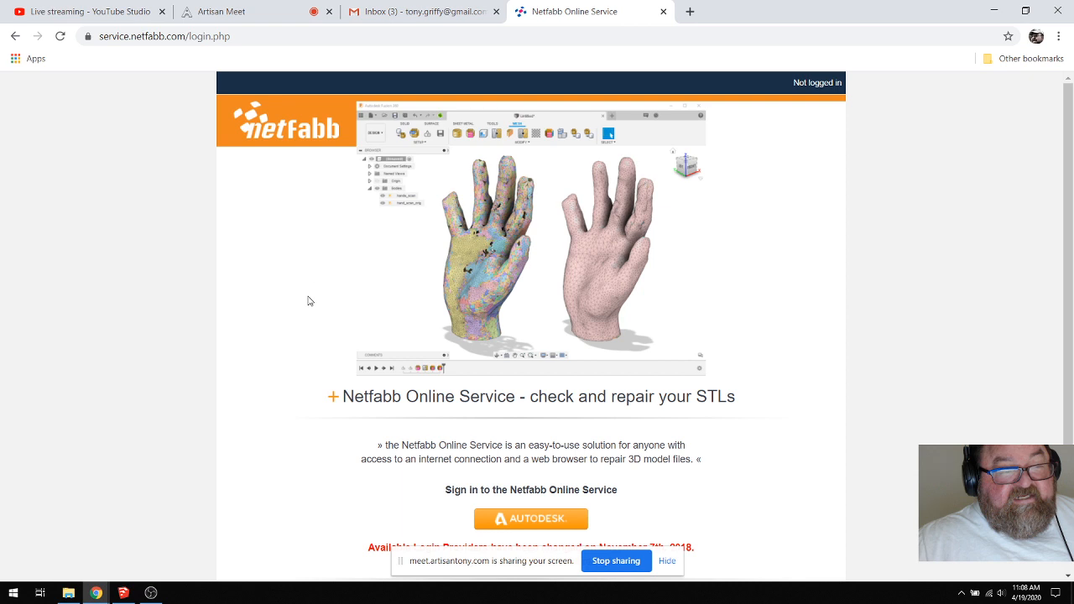
pyautogui.scroll(-1, 311, 318)
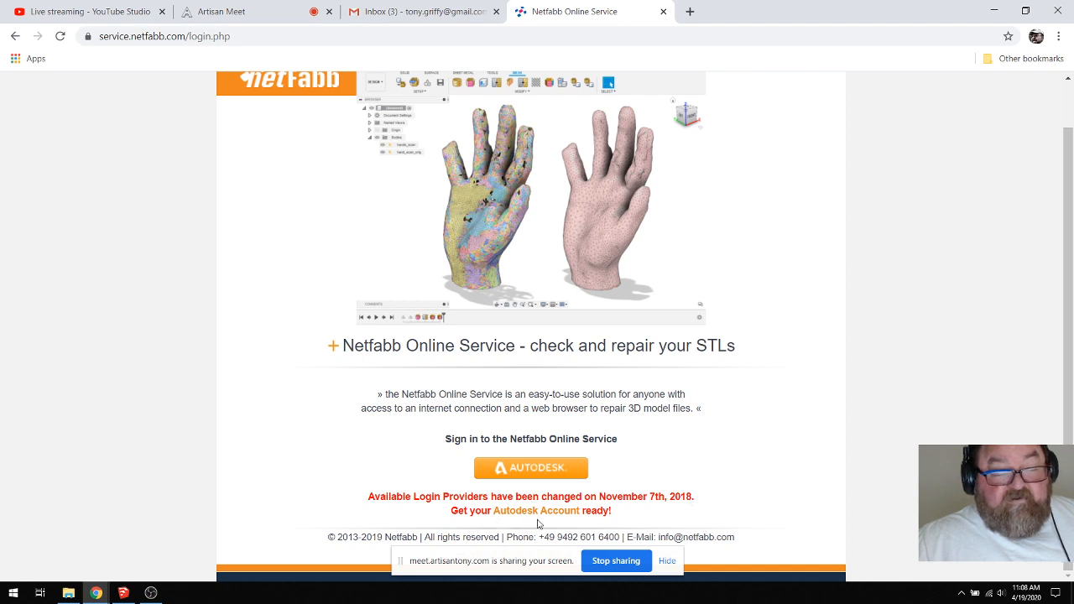
# Review the Netfabb service description, the Autodesk sign-in option and the login provider notice.
pyautogui.scroll(2, 328, 415)
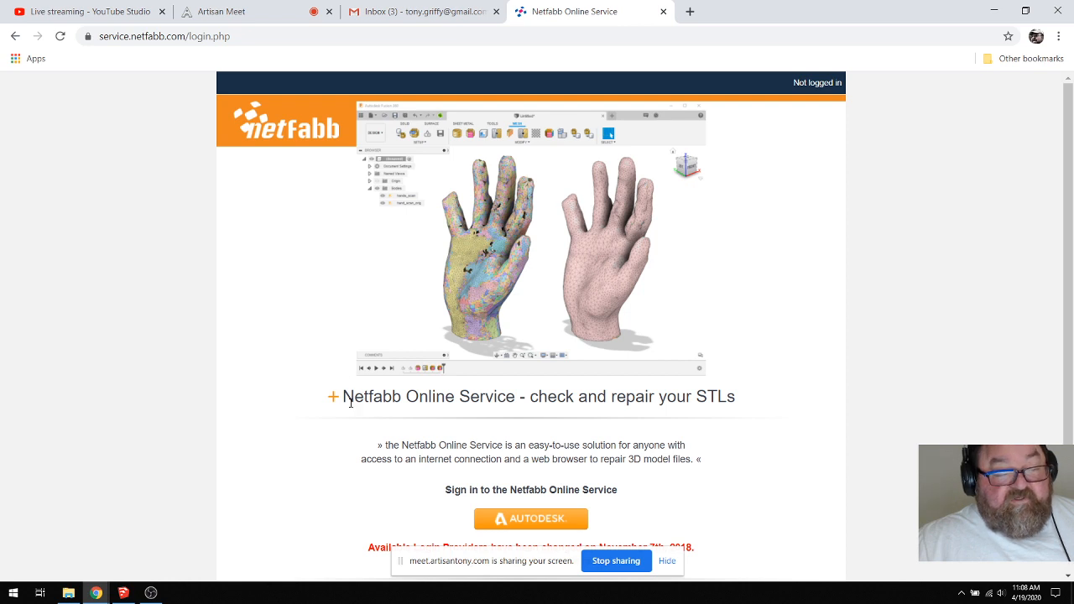
pyautogui.scroll(-1, 360, 410)
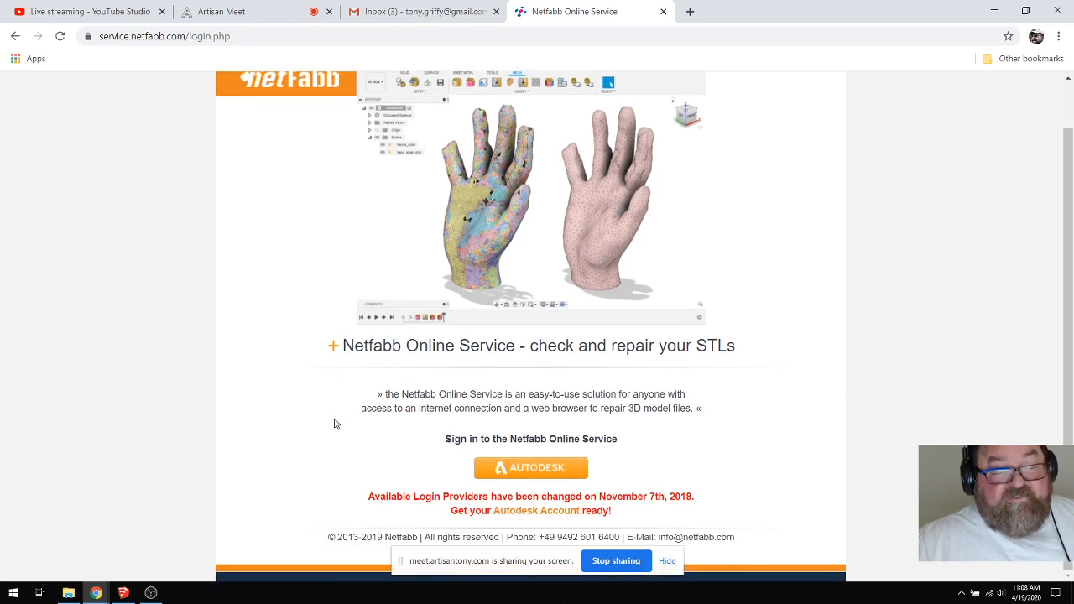
pyautogui.scroll(1, 351, 277)
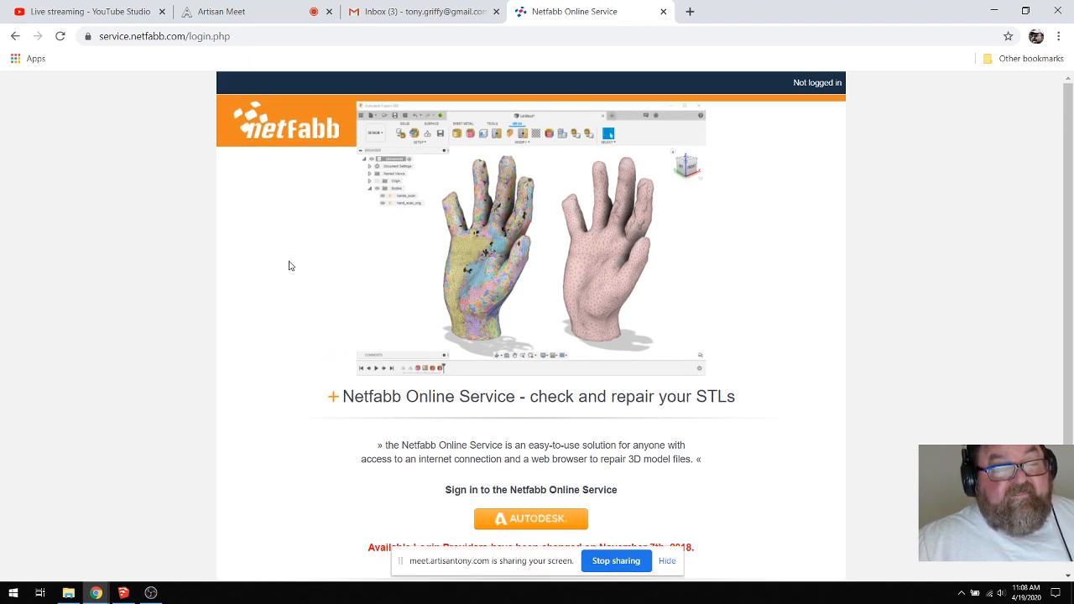
pyautogui.scroll(-1, 289, 266)
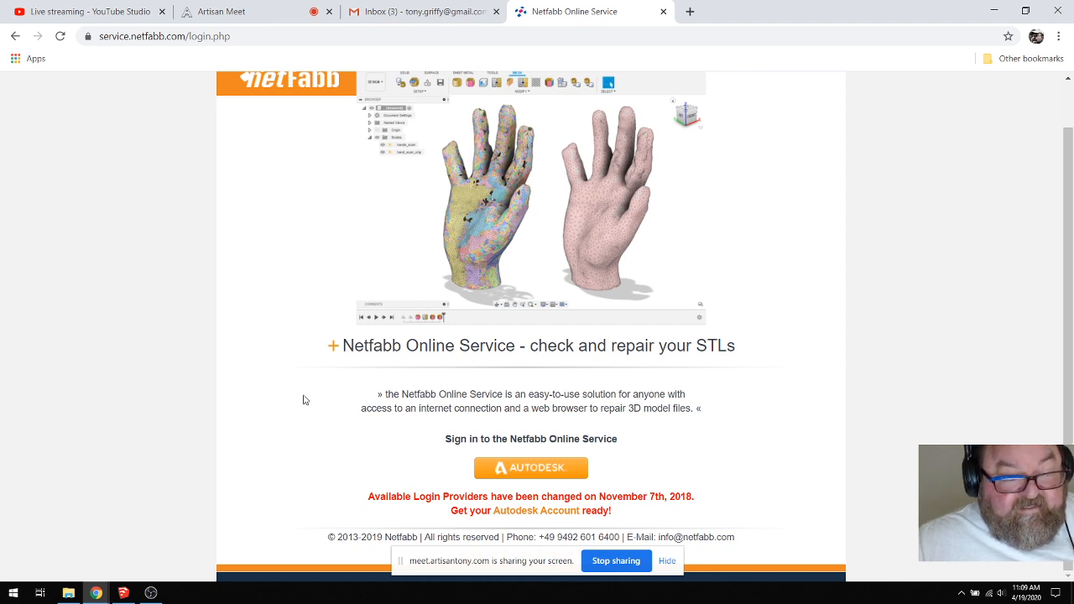
pyautogui.scroll(1, 304, 401)
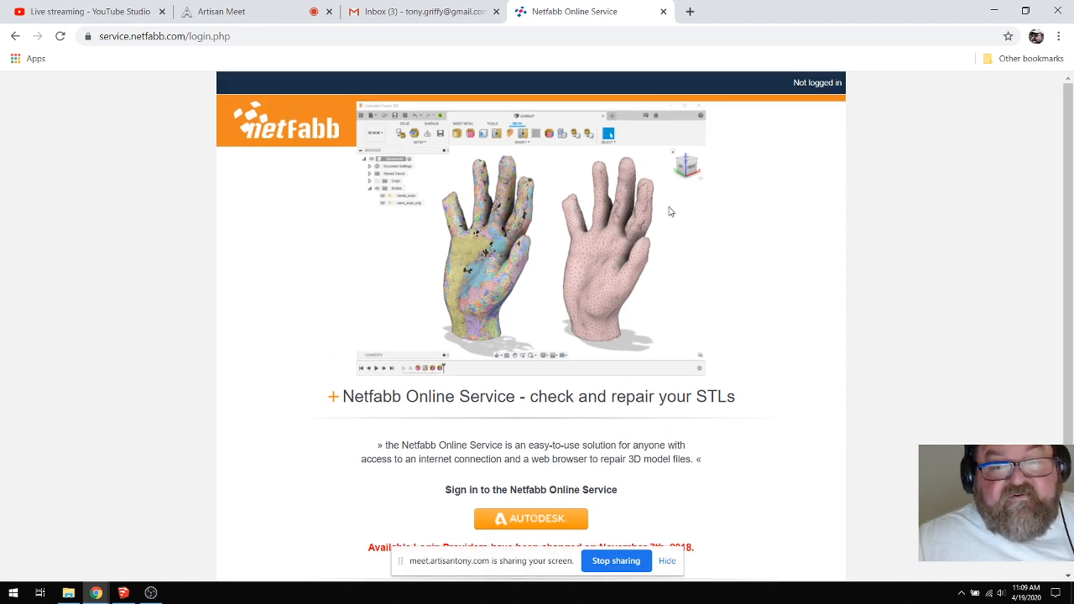
pyautogui.scroll(-1, 336, 309)
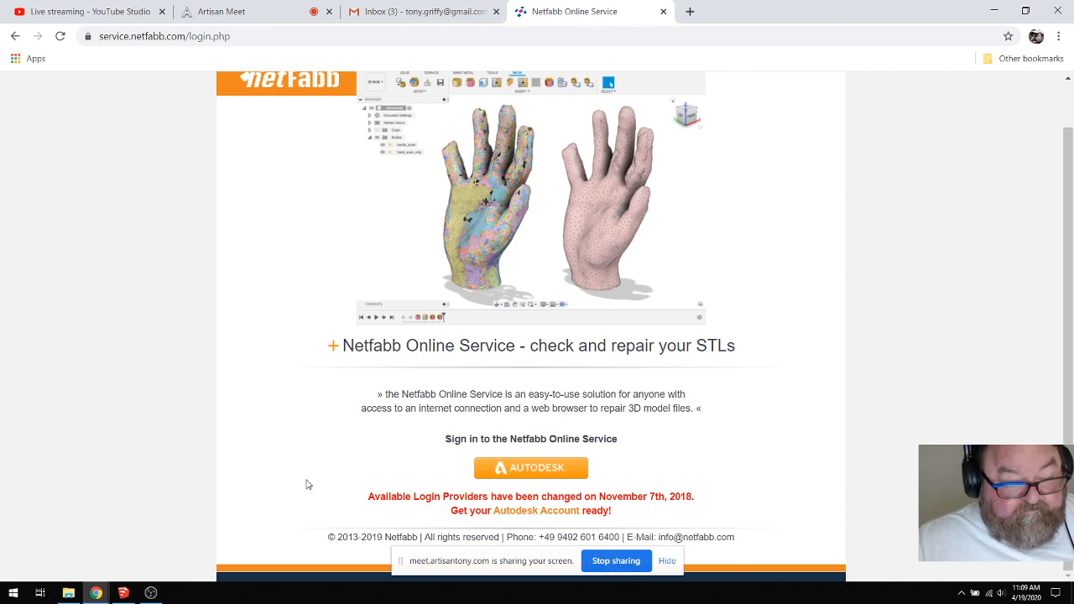
pyautogui.scroll(1, 298, 260)
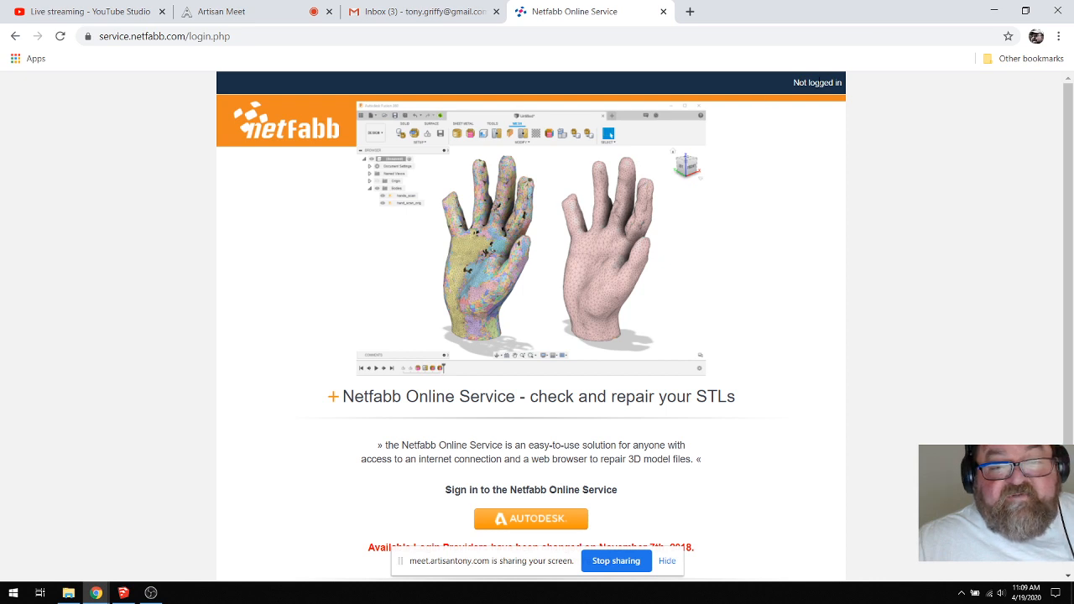
pyautogui.scroll(-1, 436, 310)
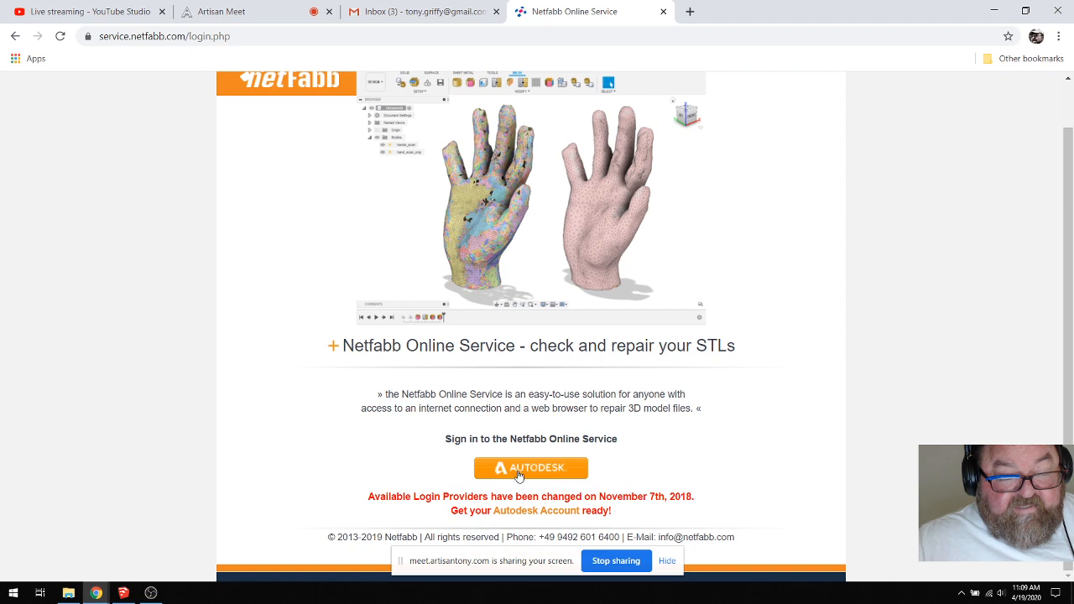
pyautogui.scroll(1, 335, 377)
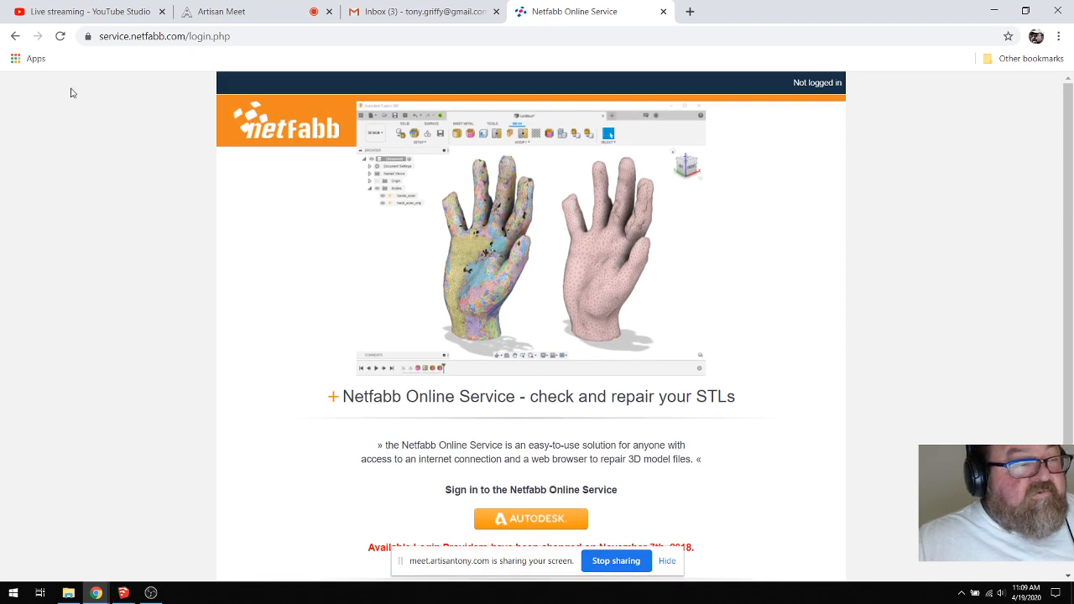
# Return to the "online stl cleaner" results, open Formware's free online STL repair tool and look through its page.
pyautogui.click(15, 37)
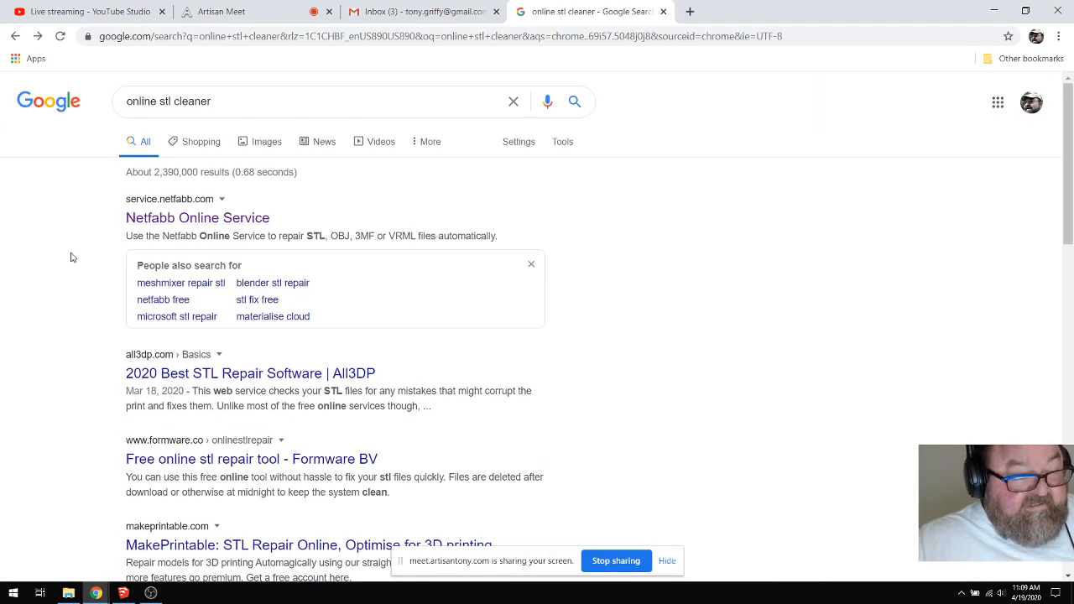
pyautogui.scroll(-2, 79, 290)
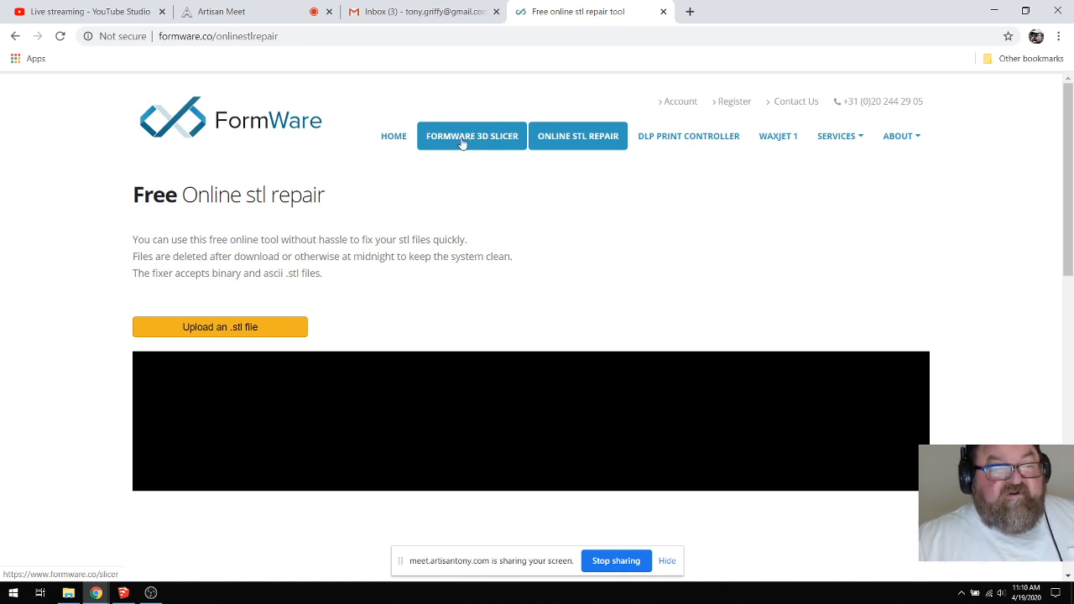
pyautogui.scroll(-3, 84, 282)
pyautogui.scroll(3, 97, 280)
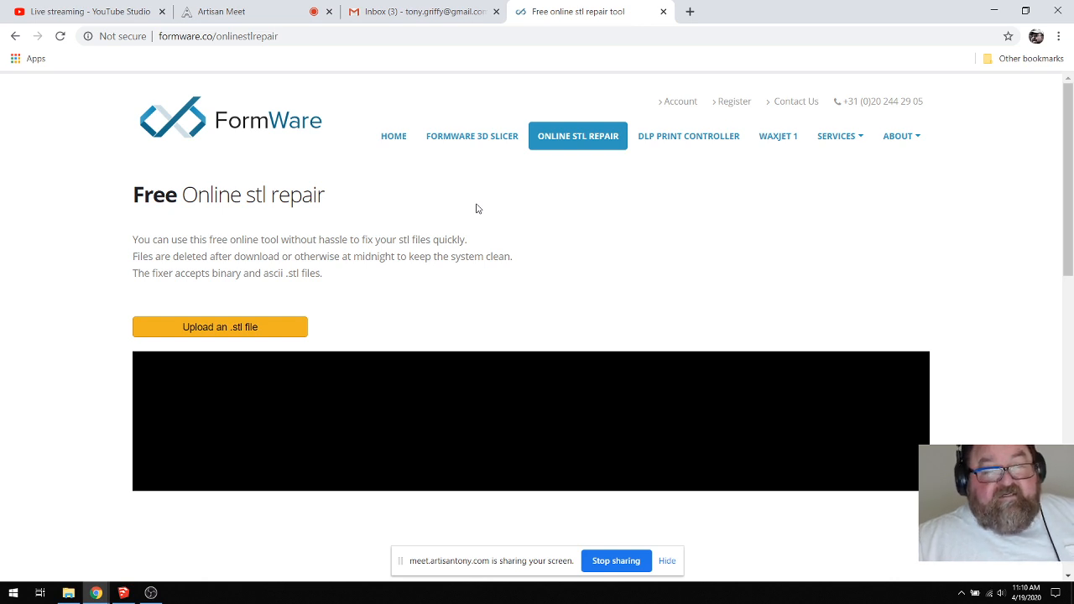
# Switch to SketchUp and examine the brush disc's cylinder rings and the circles around its central ellipse.
pyautogui.click(422, 9)
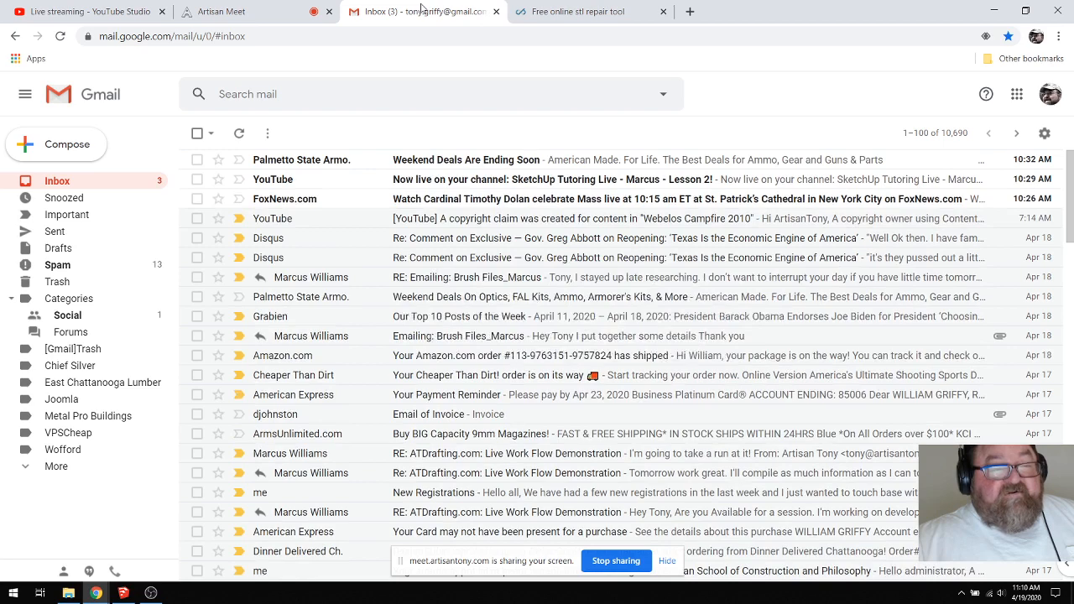
pyautogui.click(226, 11)
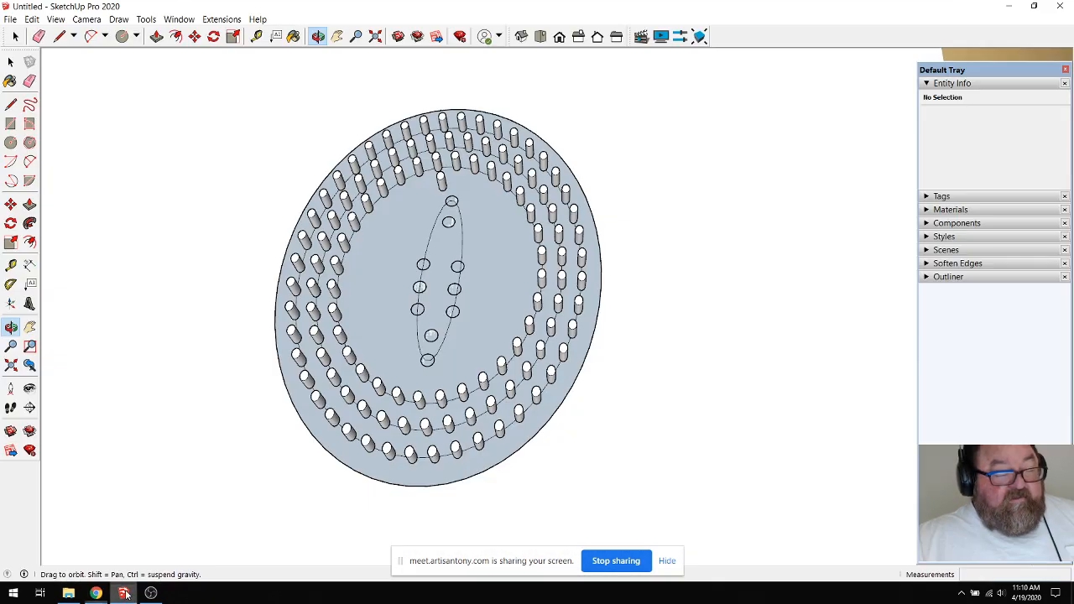
pyautogui.click(124, 592)
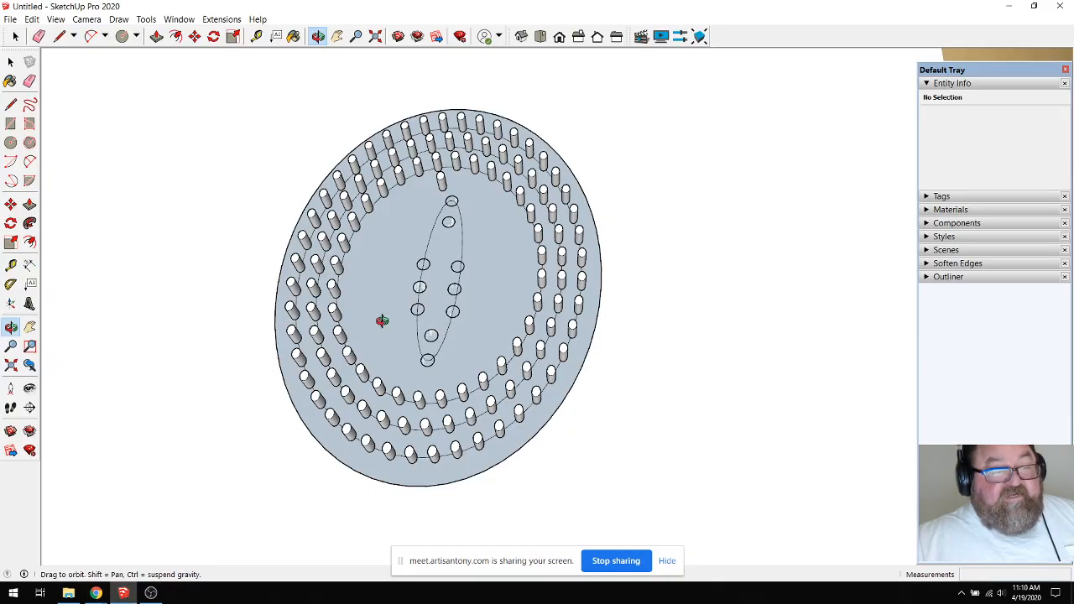
pyautogui.moveTo(447, 388); pyautogui.dragTo(430, 406)
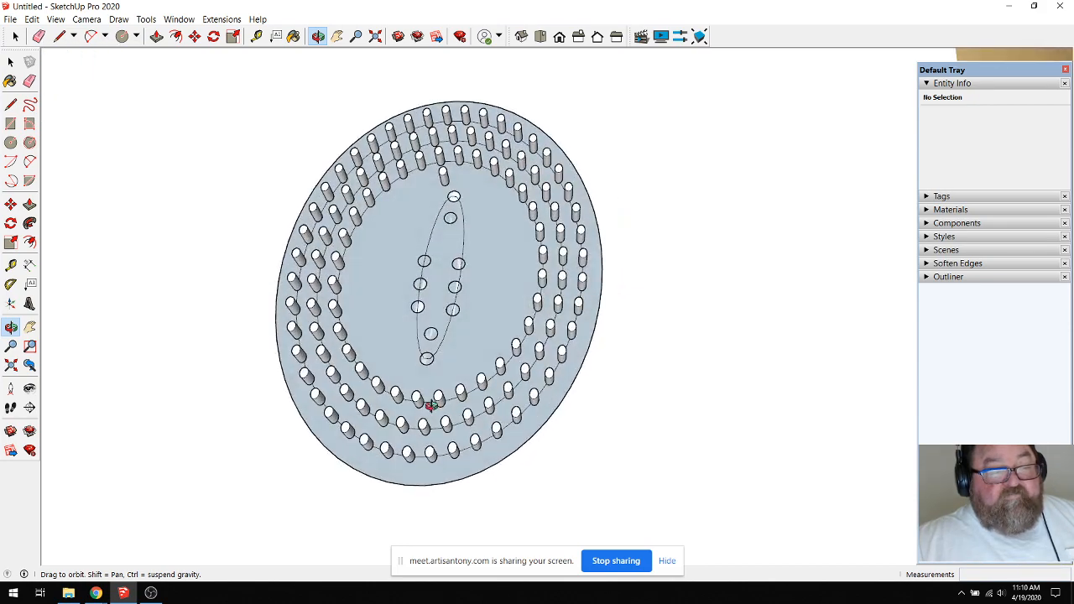
pyautogui.scroll(2, 375, 369)
pyautogui.scroll(-2, 558, 419)
pyautogui.moveTo(460, 305); pyautogui.dragTo(489, 316)
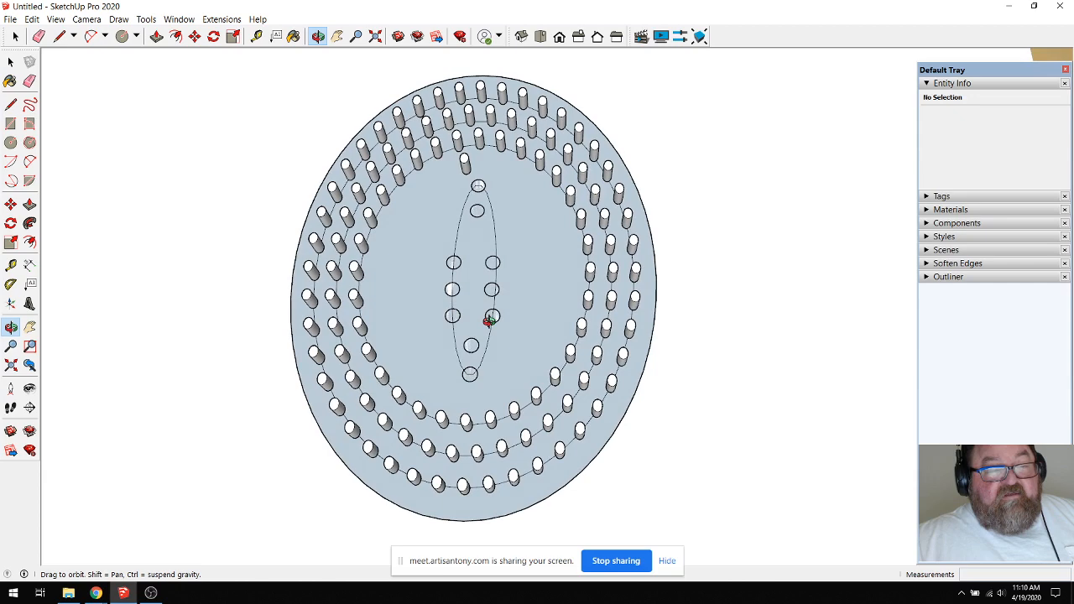
pyautogui.scroll(2, 462, 326)
pyautogui.scroll(-3, 462, 326)
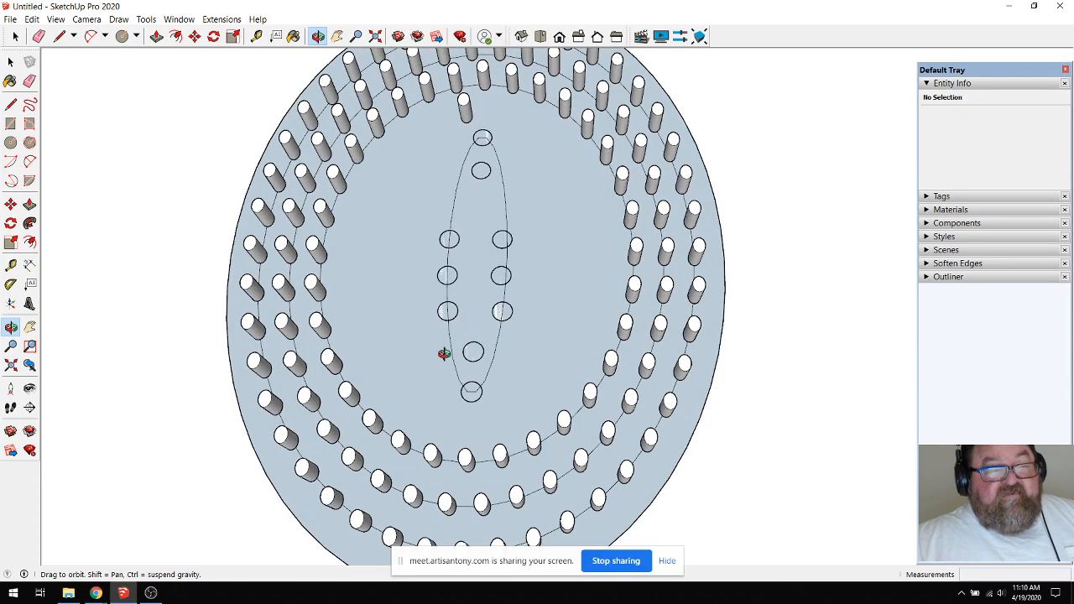
pyautogui.moveTo(498, 357); pyautogui.dragTo(434, 338)
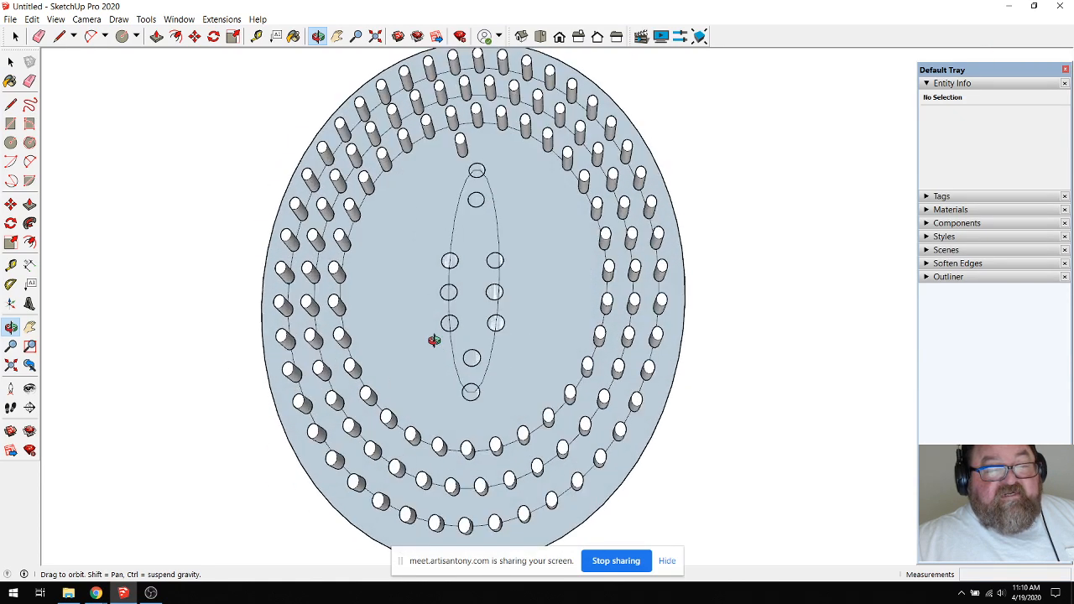
pyautogui.scroll(2, 524, 377)
pyautogui.scroll(2, 503, 378)
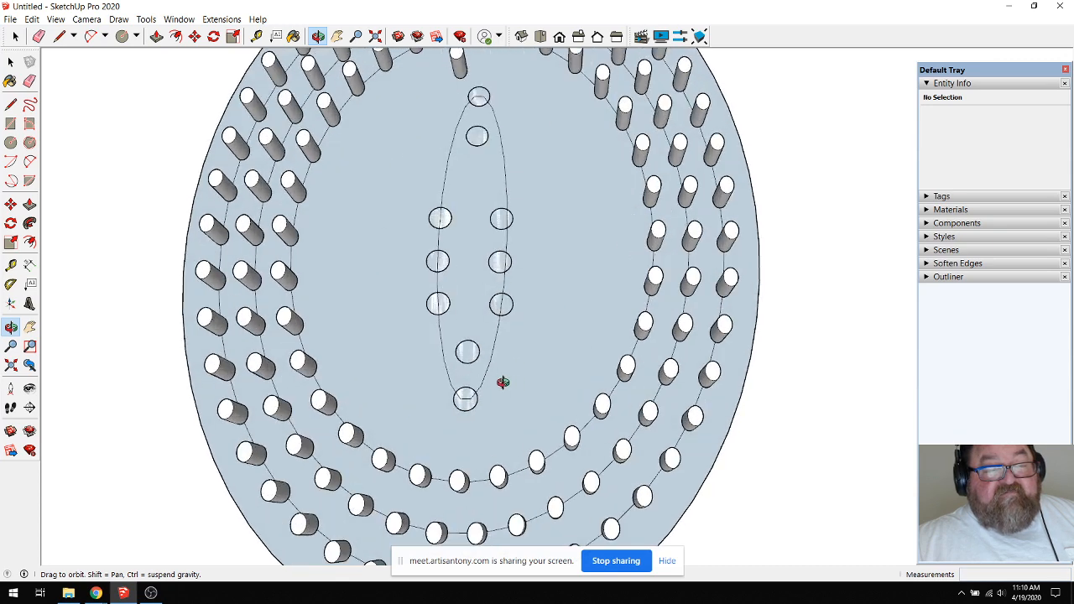
pyautogui.scroll(-2, 503, 379)
pyautogui.scroll(-2, 445, 328)
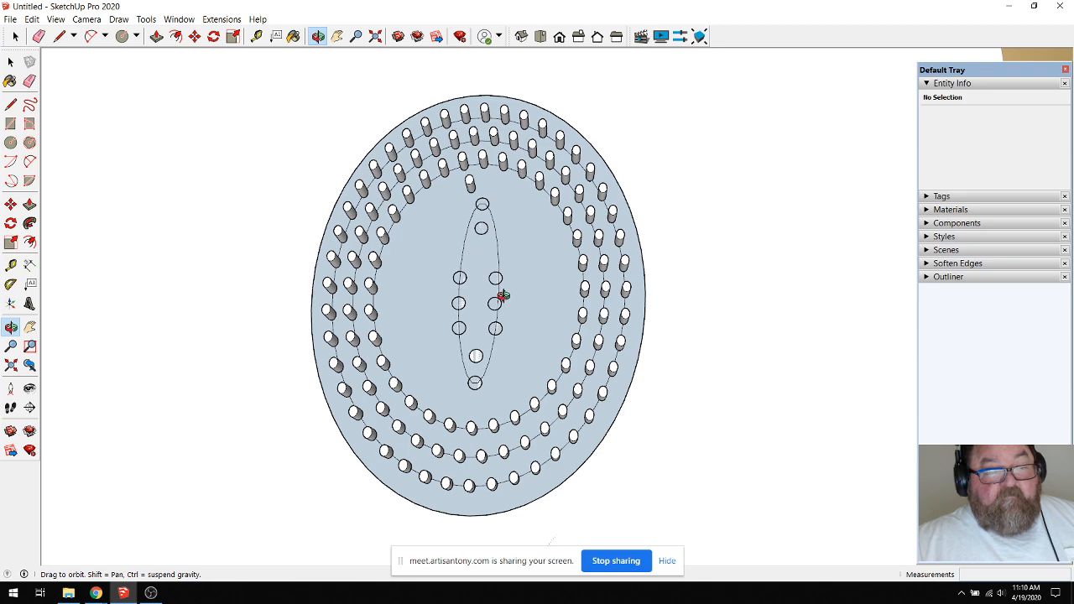
pyautogui.scroll(3, 482, 294)
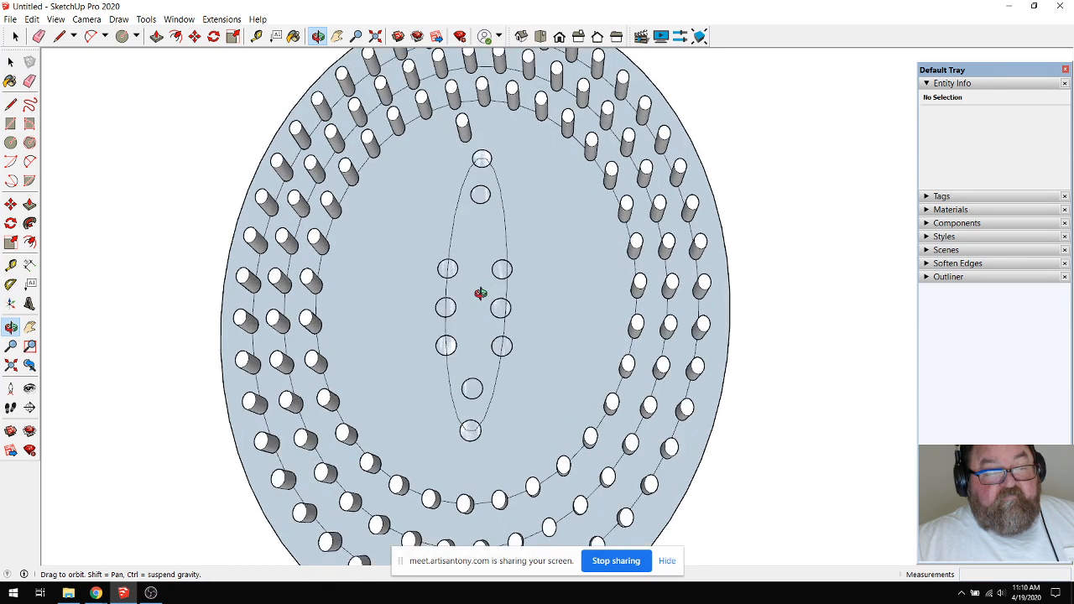
pyautogui.scroll(-2, 498, 328)
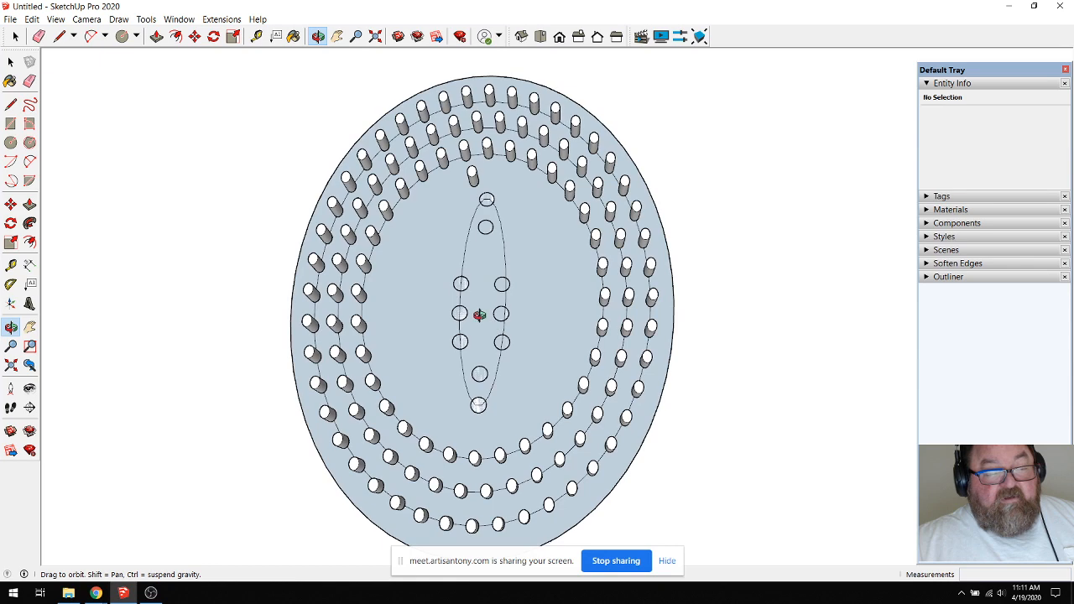
# Compare the elliptical disc with the round disc and the colour-marked brush reference photo beside it.
pyautogui.scroll(-4, 411, 343)
pyautogui.scroll(-2, 404, 338)
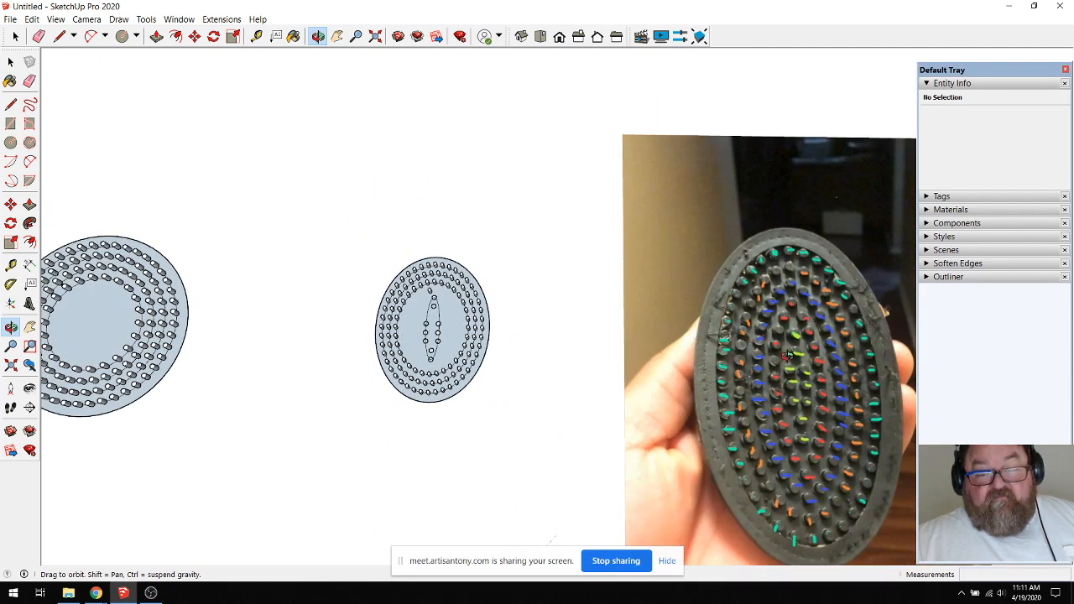
pyautogui.scroll(2, 394, 299)
pyautogui.scroll(2, 393, 299)
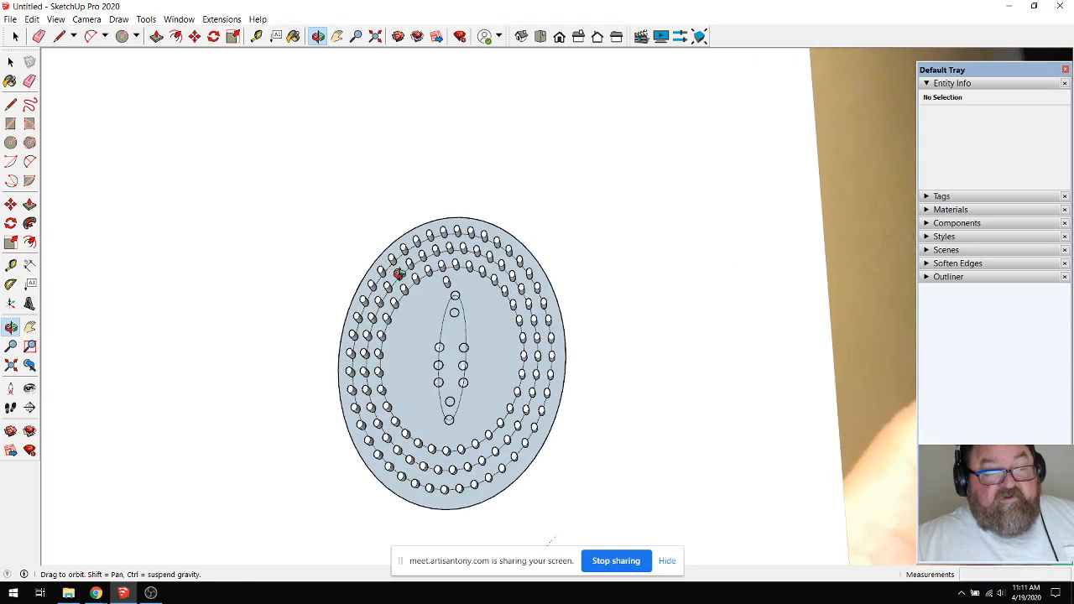
pyautogui.scroll(-3, 579, 337)
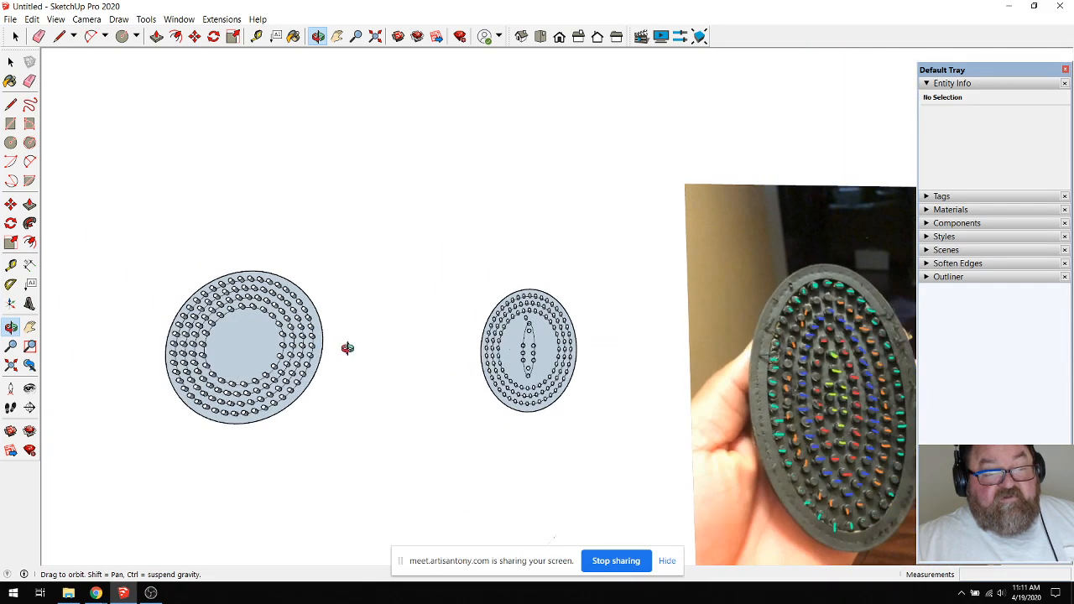
pyautogui.scroll(3, 474, 360)
pyautogui.scroll(4, 657, 359)
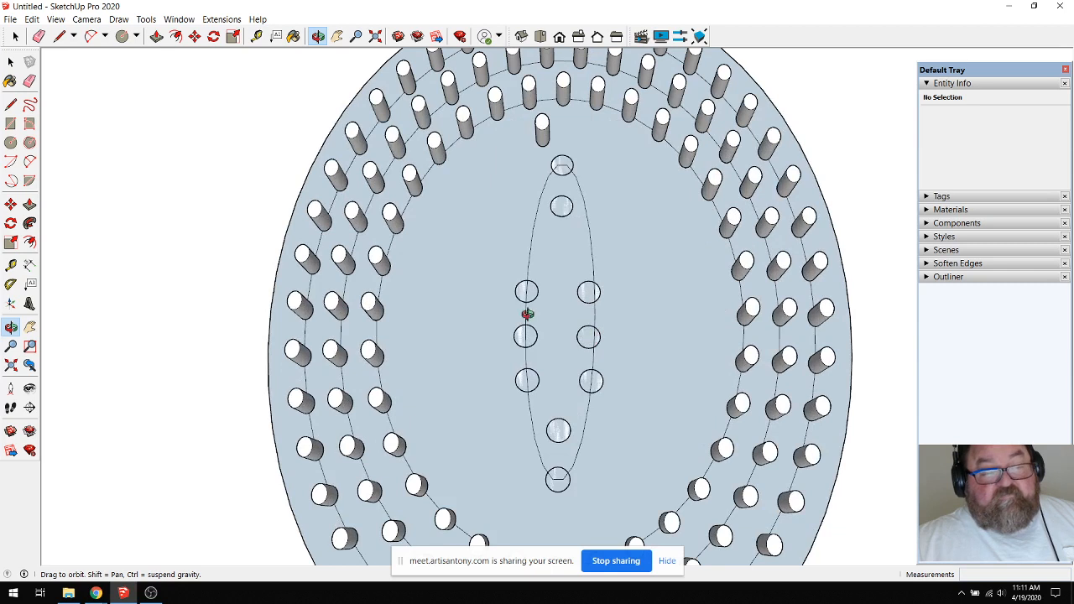
# Explode the elliptical brush disc group so its curves and cylinders can be edited individually.
pyautogui.click(15, 36)
pyautogui.click(428, 174)
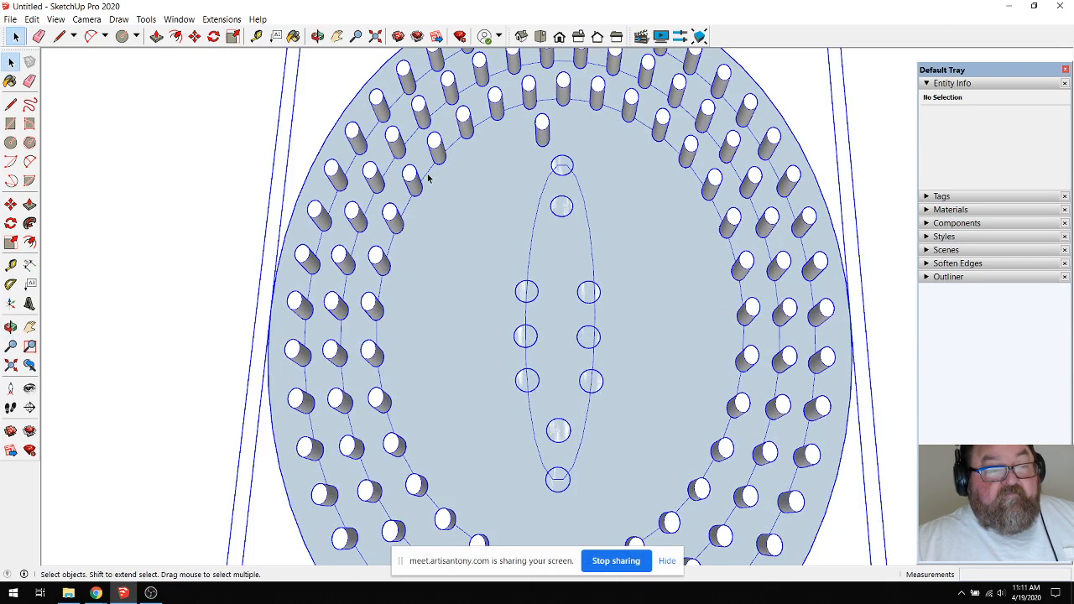
pyautogui.scroll(-3, 483, 285)
pyautogui.rightClick(475, 178)
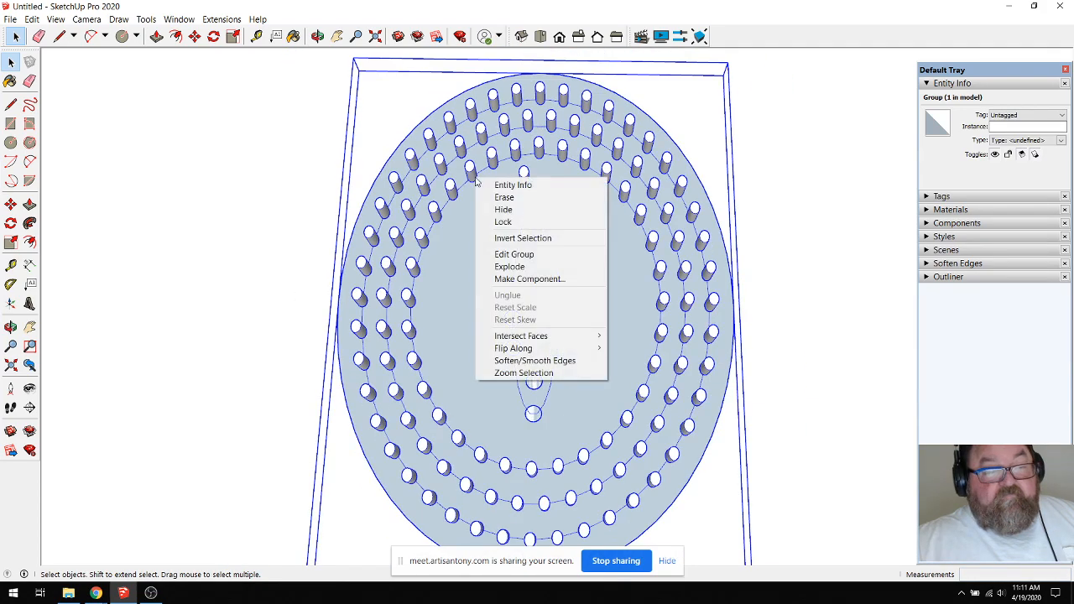
pyautogui.click(507, 267)
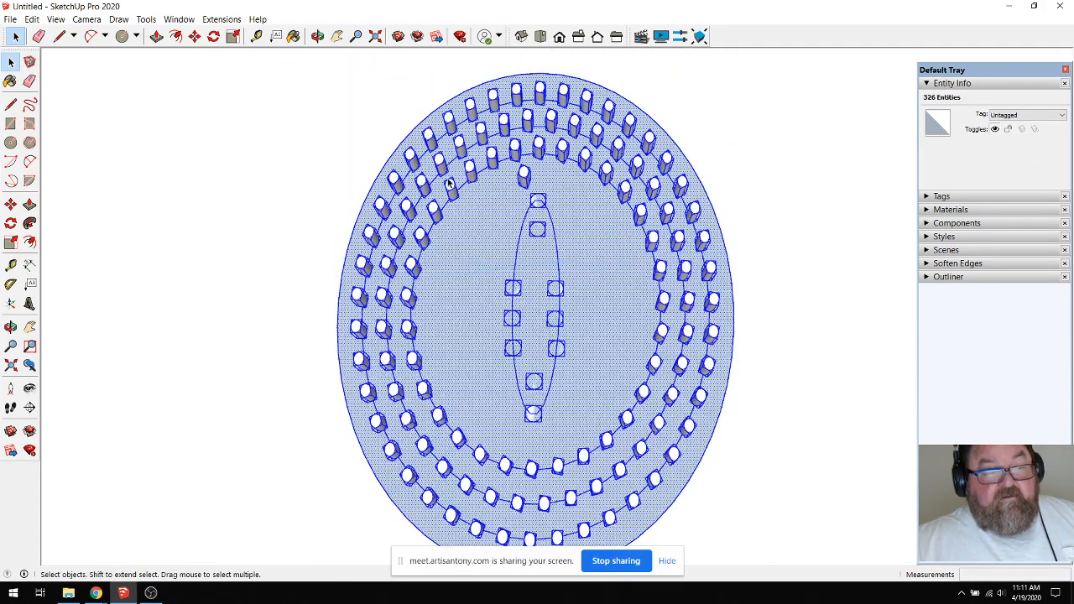
# Try offsetting the innermost cylinder ring's curve inward by 5/16", and undo that offset.
pyautogui.scroll(4, 470, 193)
pyautogui.click(457, 189)
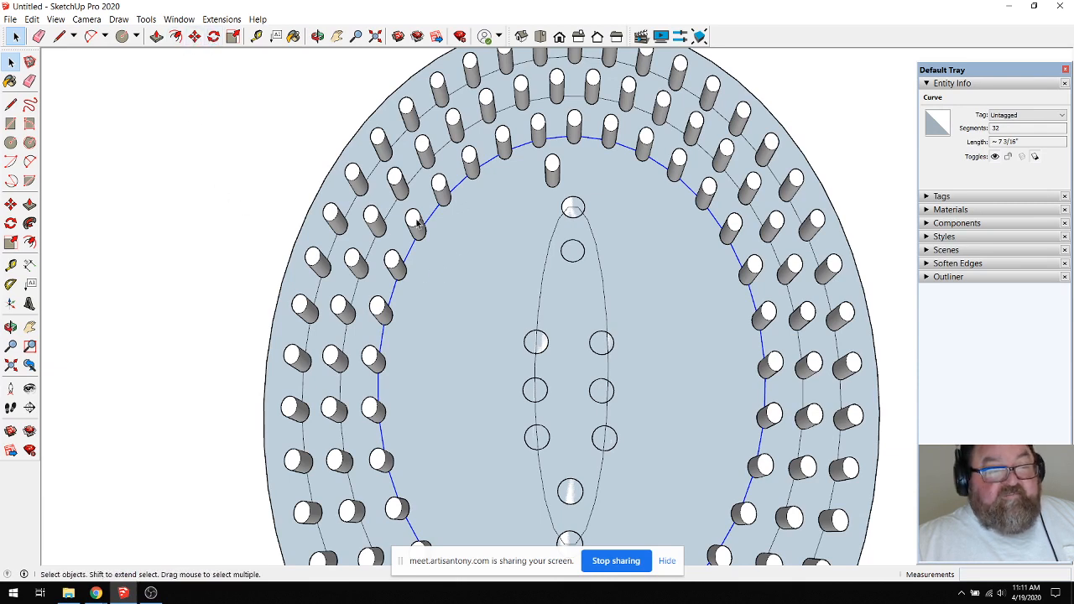
pyautogui.click(175, 36)
pyautogui.click(459, 184)
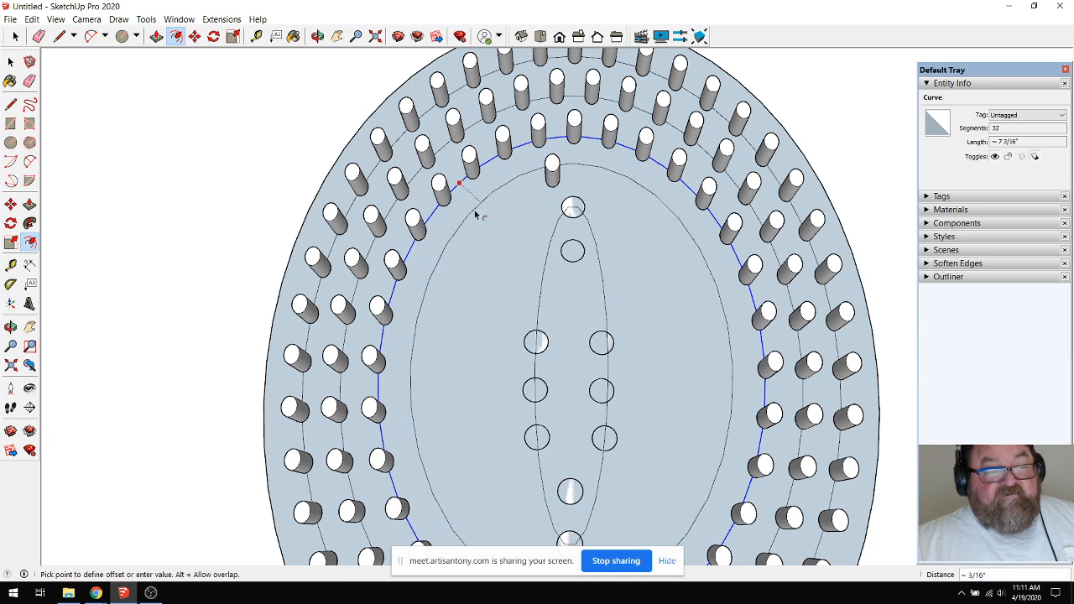
pyautogui.click(478, 220)
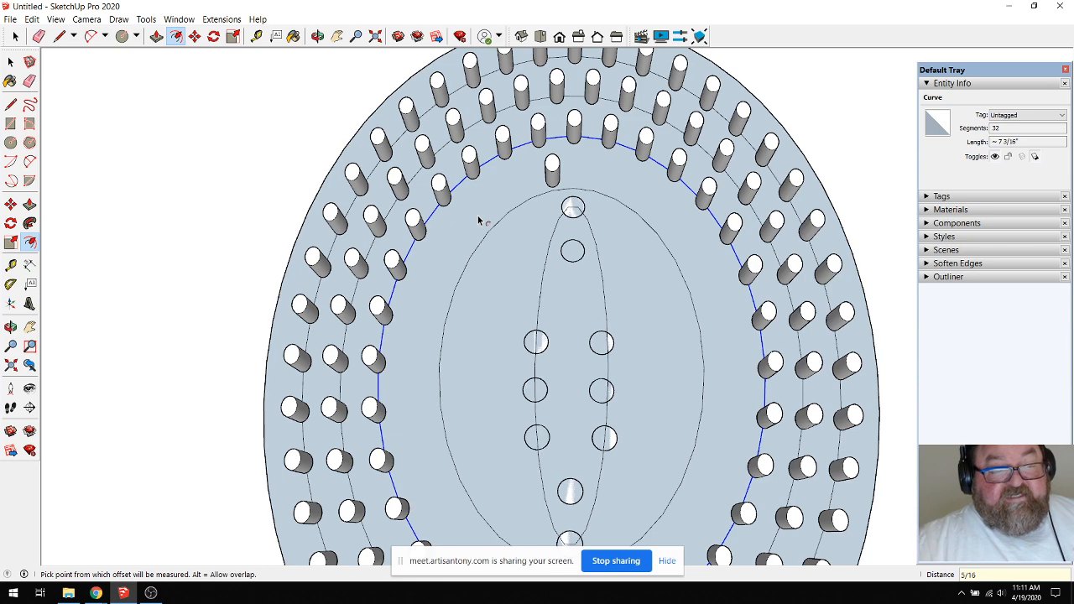
pyautogui.scroll(2, 474, 201)
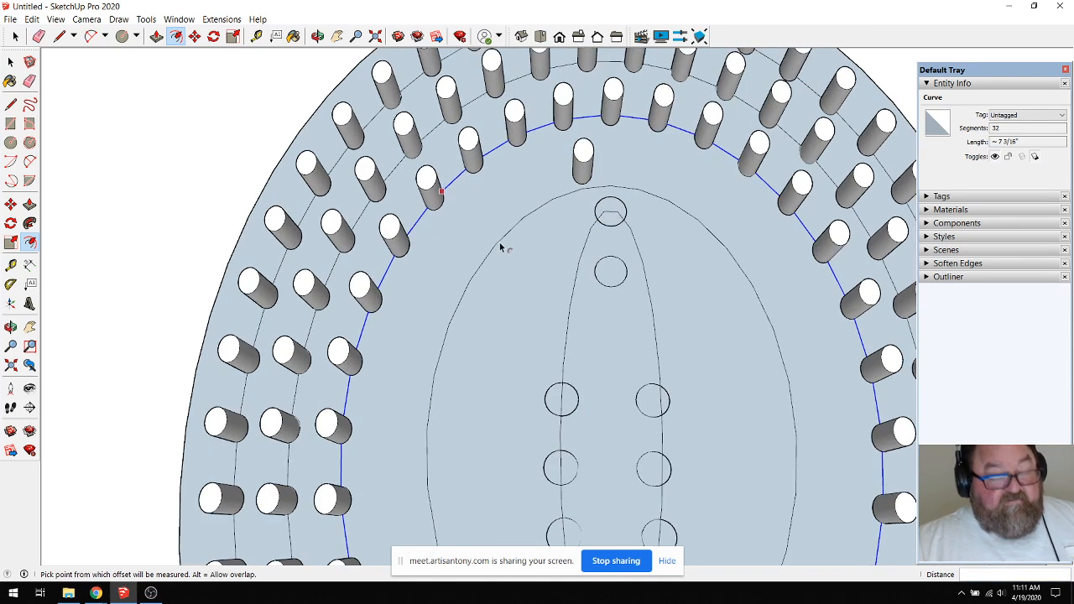
pyautogui.hotkey('ctrl', 'z')
# Offset the innermost cylinder ring's curve inward by 3/16" on the elliptical disc.
pyautogui.click(496, 149)
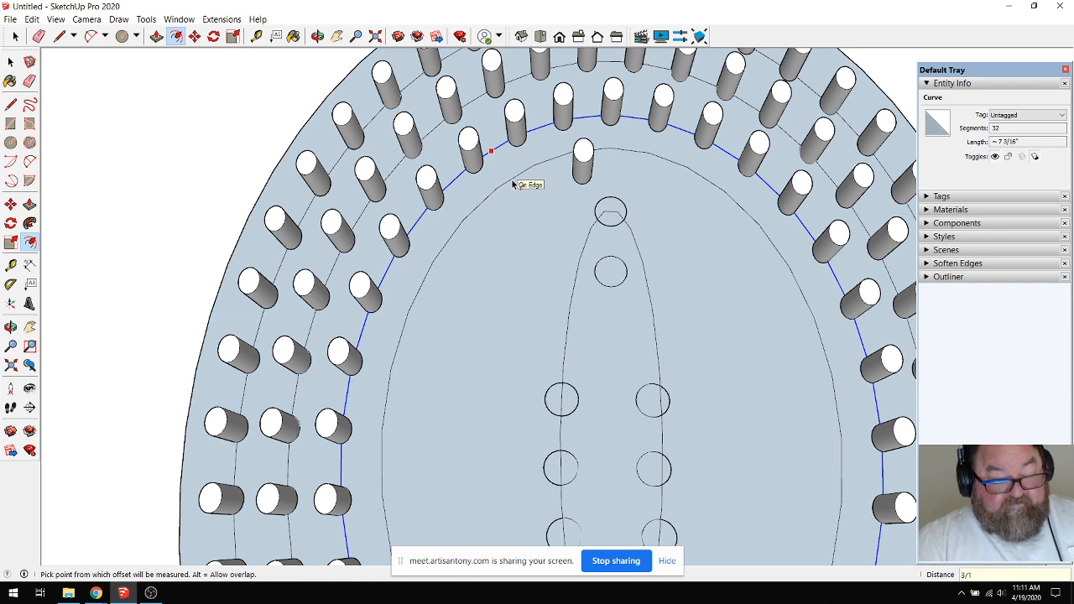
pyautogui.press('Return')
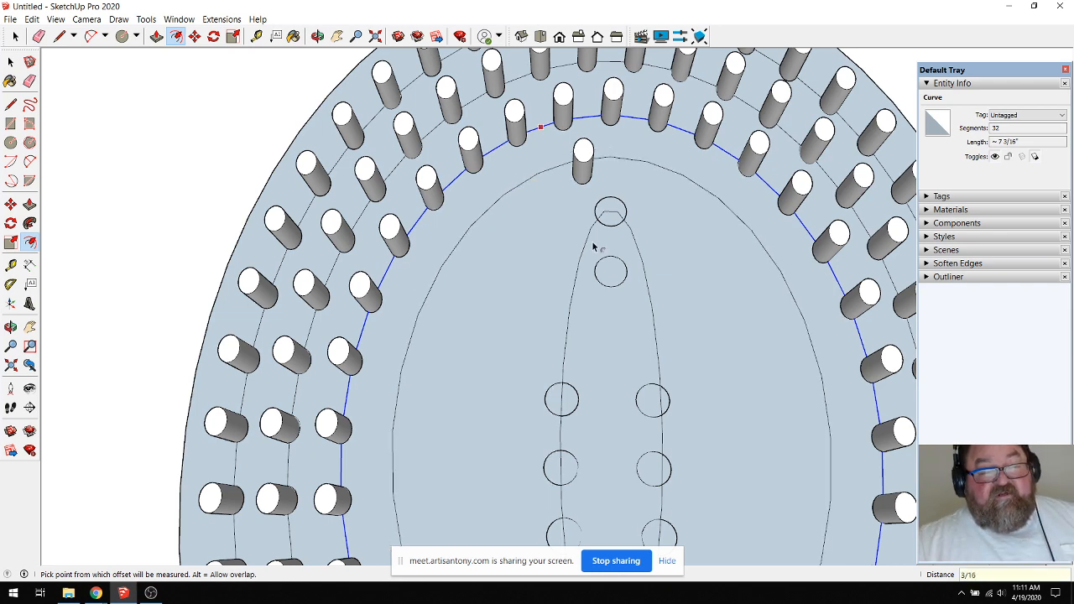
pyautogui.scroll(-3, 585, 251)
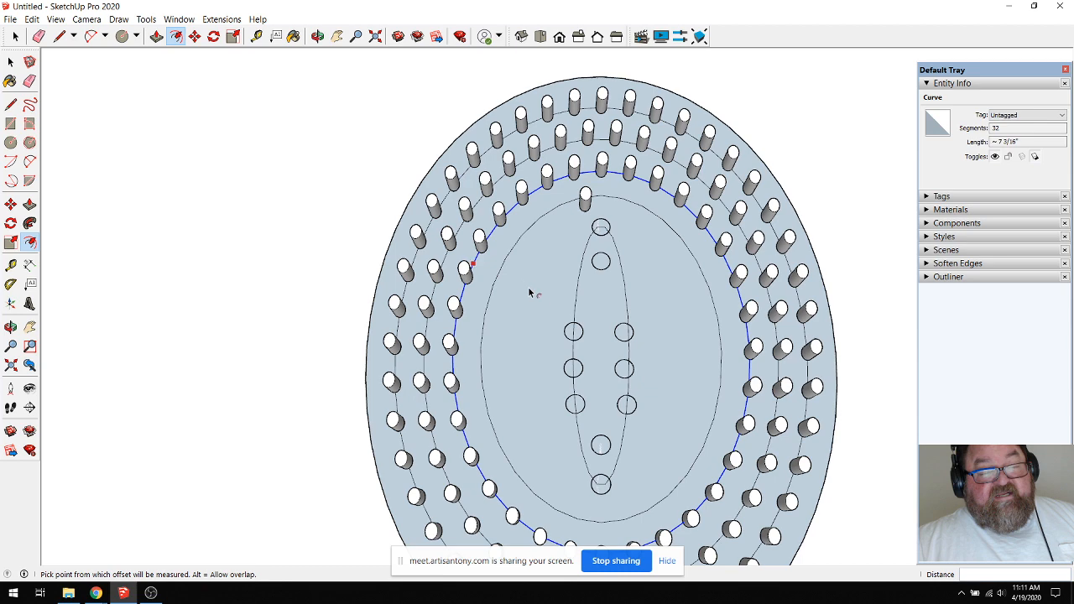
pyautogui.scroll(-4, 482, 294)
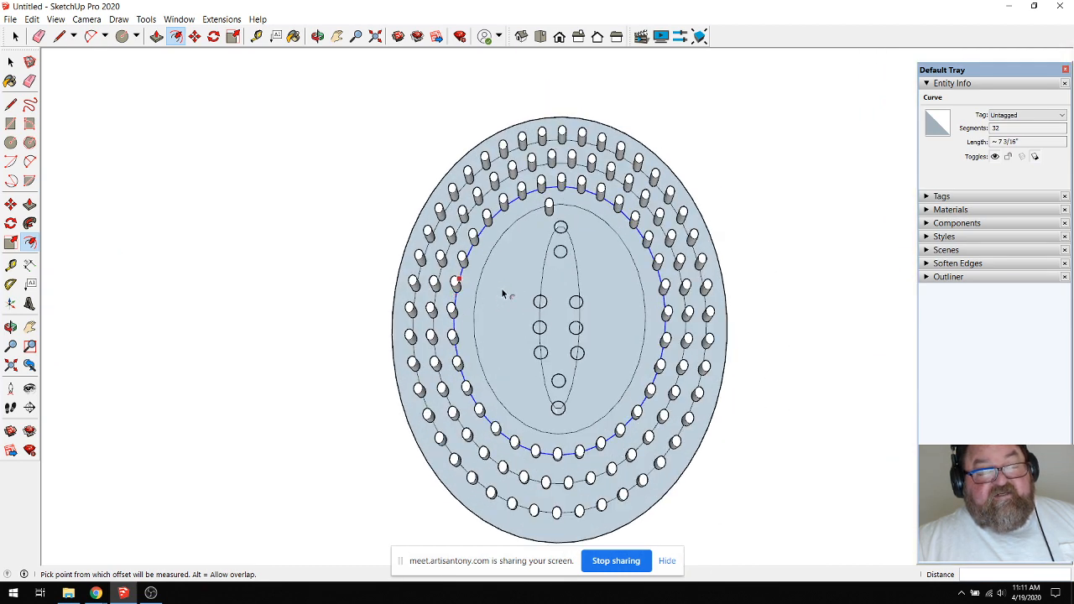
pyautogui.scroll(4, 507, 306)
# Try scaling the newly offset inner ellipse across its width, and clear the selection.
pyautogui.click(15, 36)
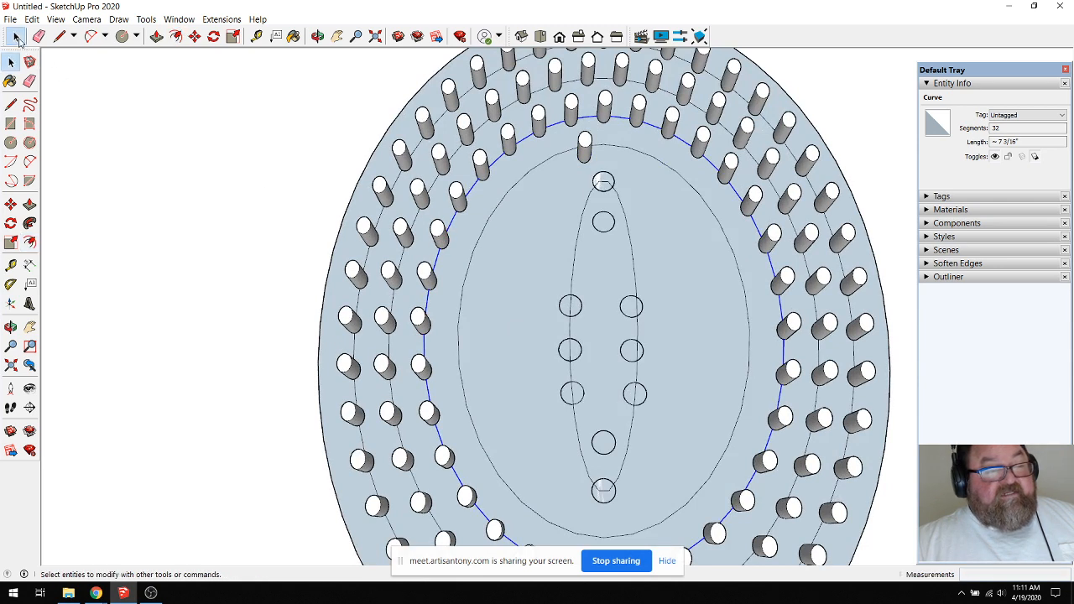
pyautogui.click(460, 301)
pyautogui.click(232, 36)
pyautogui.click(458, 327)
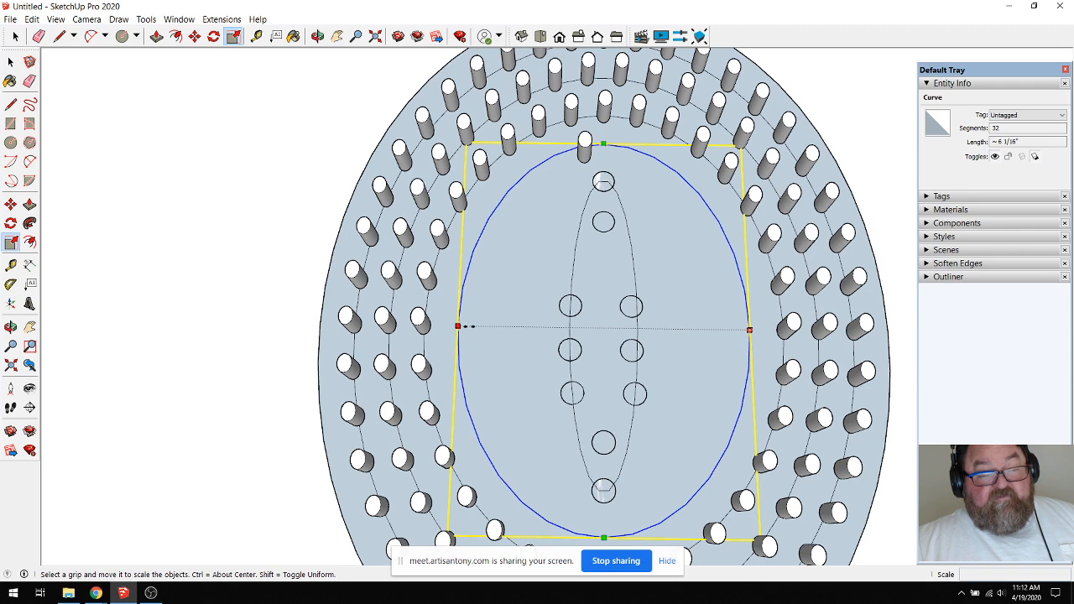
pyautogui.click(466, 330)
pyautogui.scroll(-2, 260, 293)
pyautogui.scroll(-3, 260, 293)
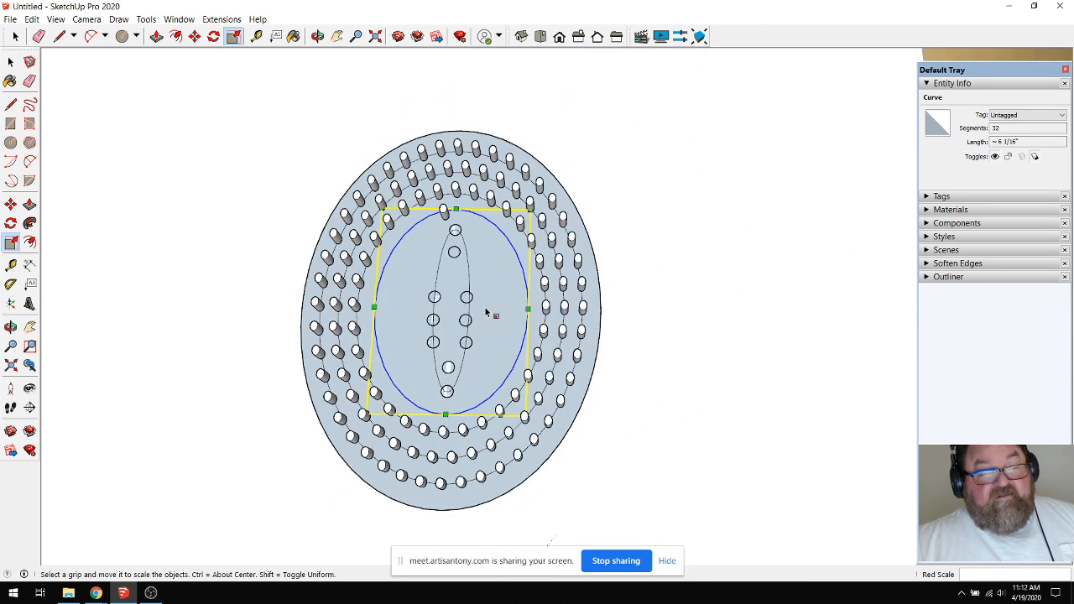
pyautogui.scroll(4, 494, 311)
pyautogui.click(16, 36)
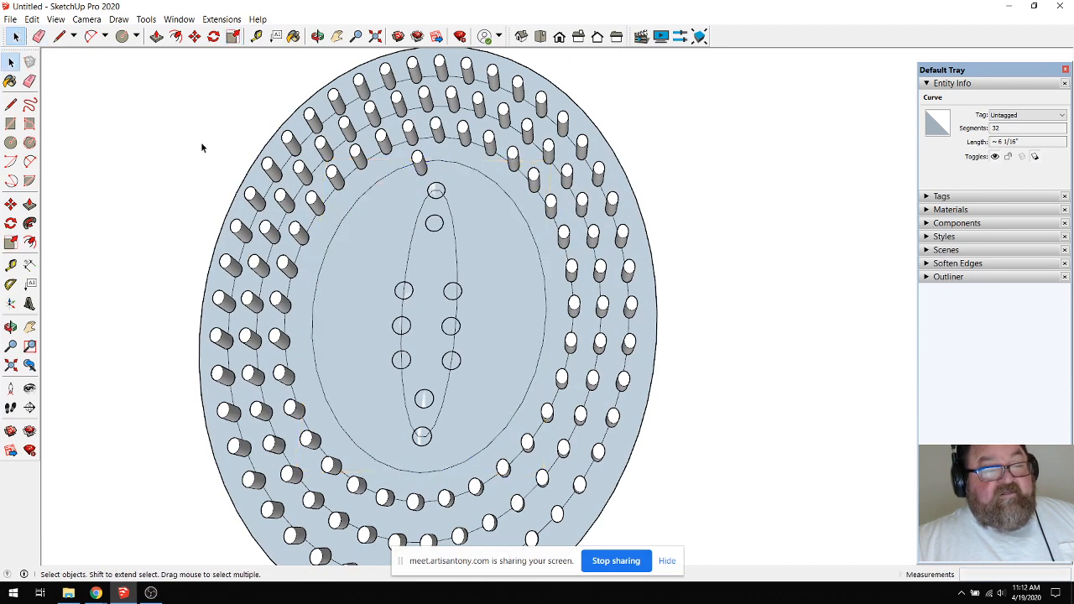
pyautogui.click(176, 116)
# Compare the elliptical disc's rings and inner ellipses with the colour-marked rows in the brush reference photo.
pyautogui.scroll(-2, 507, 315)
pyautogui.scroll(-5, 509, 315)
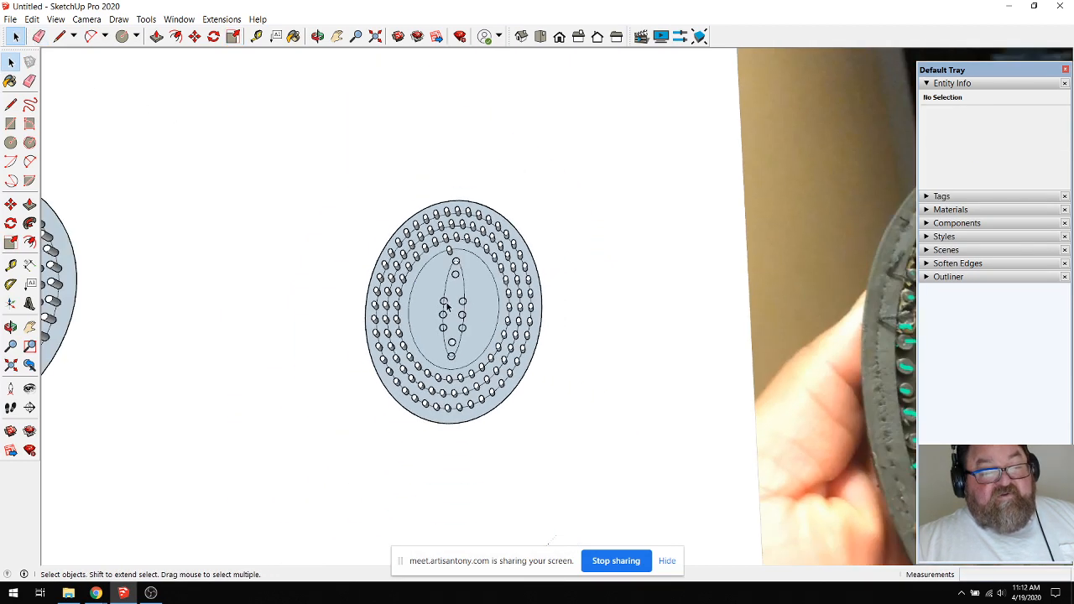
pyautogui.scroll(6, 592, 261)
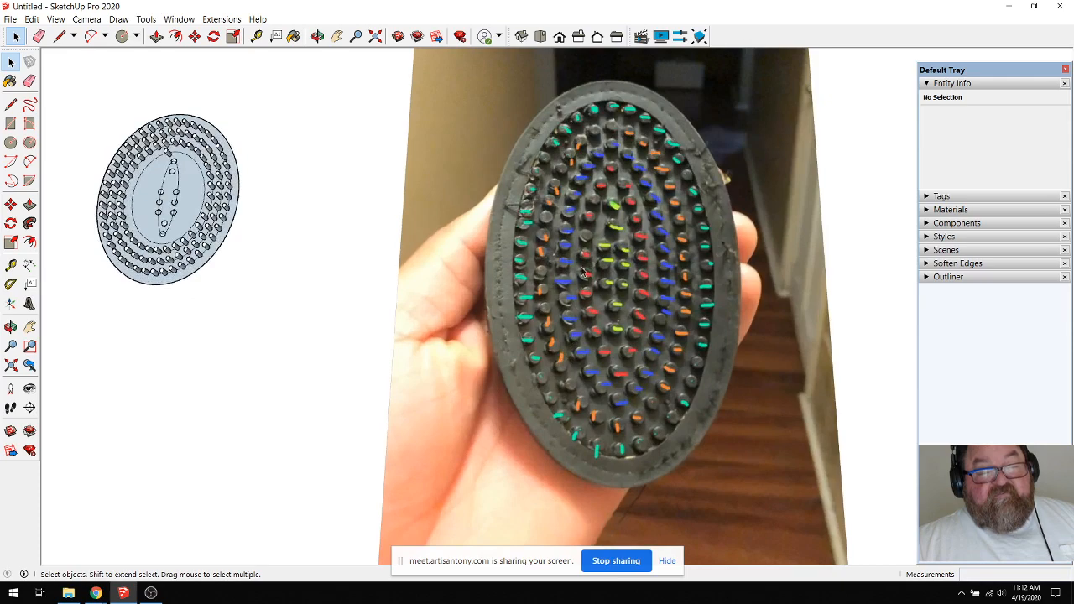
pyautogui.scroll(-5, 591, 261)
pyautogui.scroll(6, 254, 329)
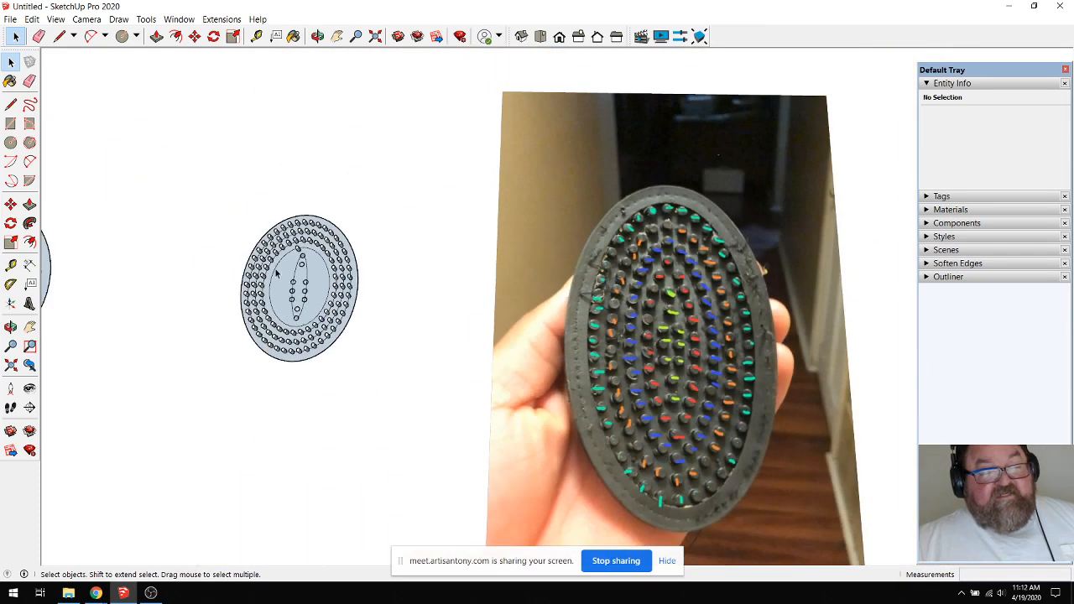
pyautogui.scroll(-3, 438, 263)
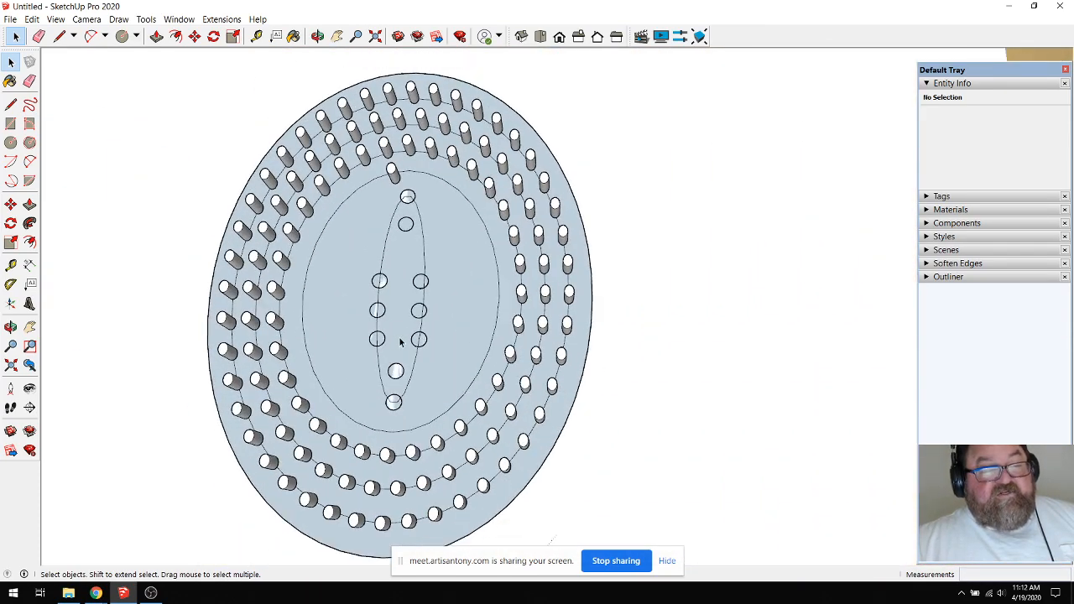
pyautogui.scroll(1, 404, 342)
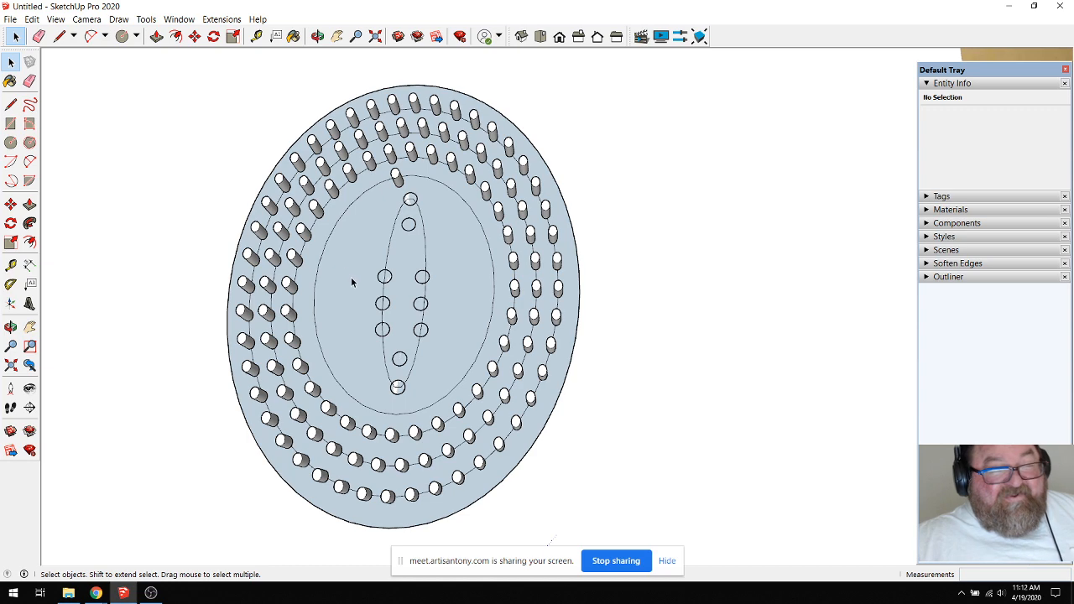
pyautogui.scroll(-5, 361, 273)
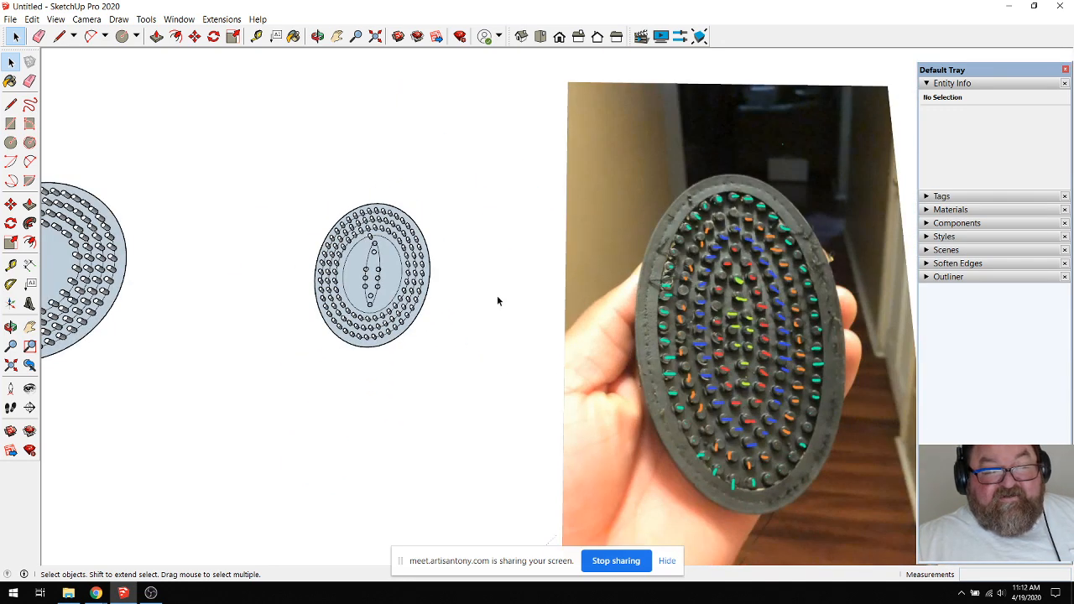
pyautogui.scroll(5, 729, 314)
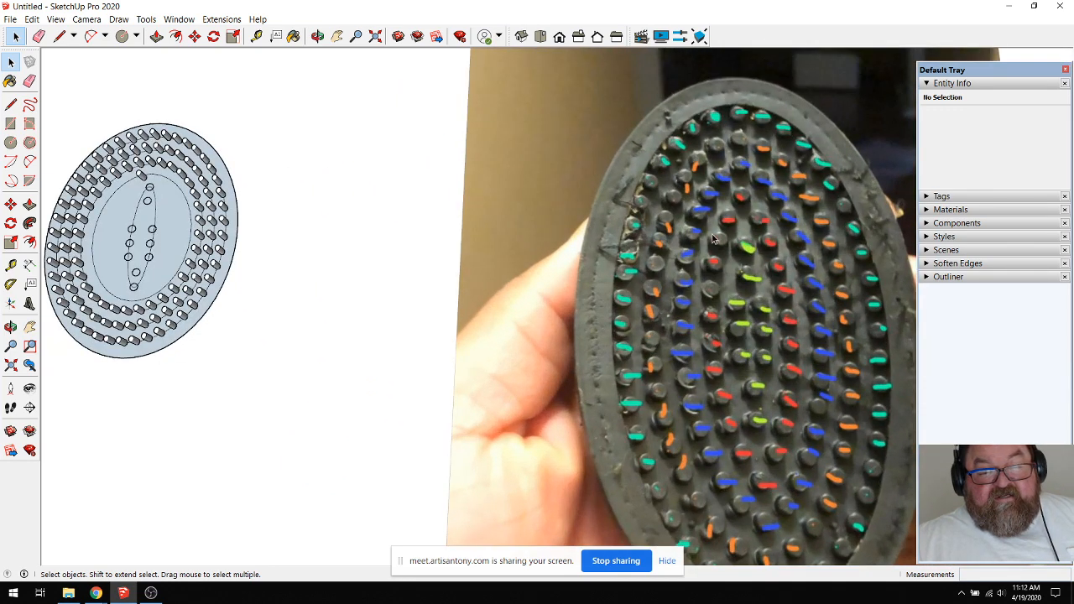
pyautogui.scroll(-1, 764, 304)
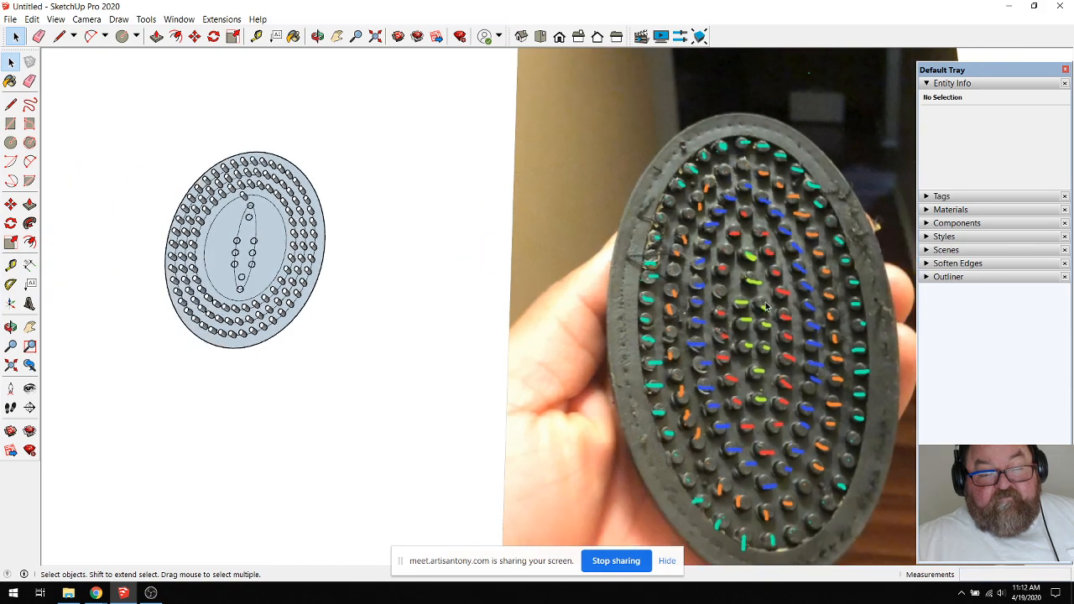
pyautogui.scroll(6, 152, 220)
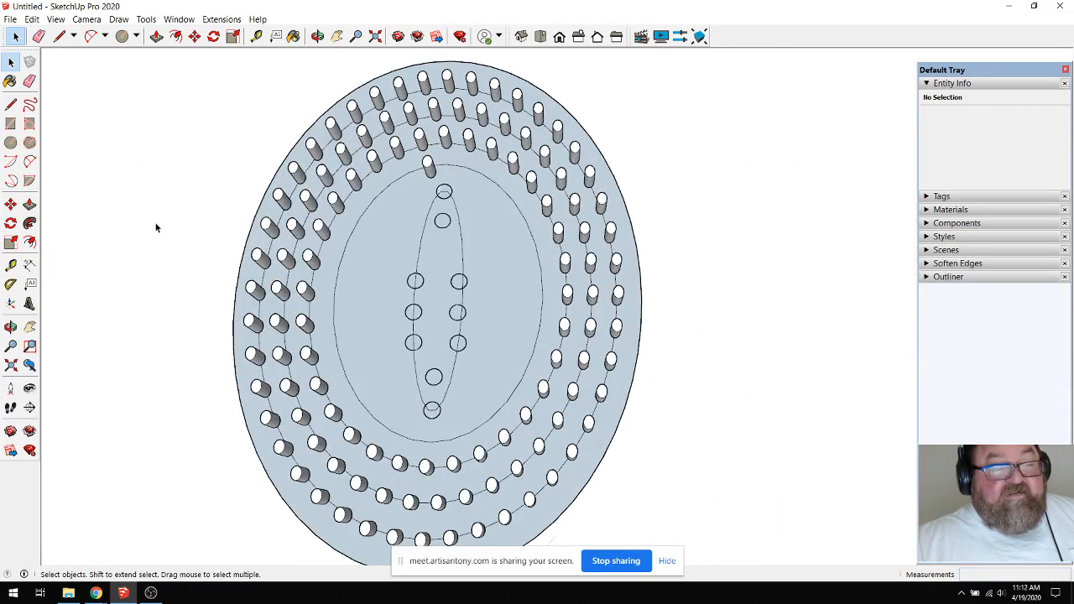
pyautogui.scroll(-2, 512, 295)
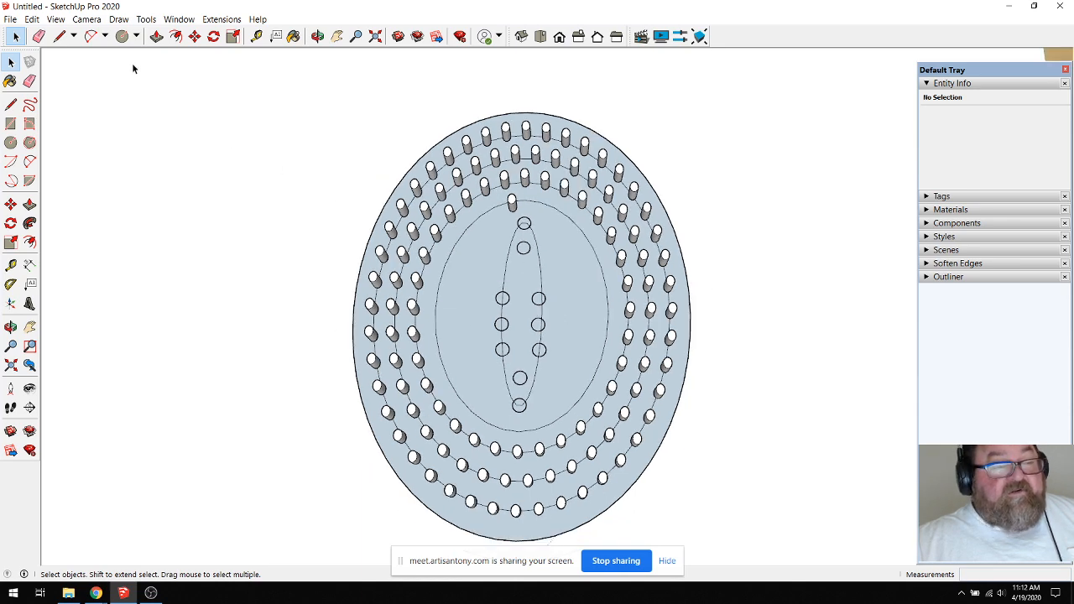
# Compare the round disc's cylinder rings and open centre with the elliptical disc's rings and offset inner ellipse.
pyautogui.click(256, 36)
pyautogui.scroll(-2, 469, 267)
pyautogui.scroll(-4, 407, 282)
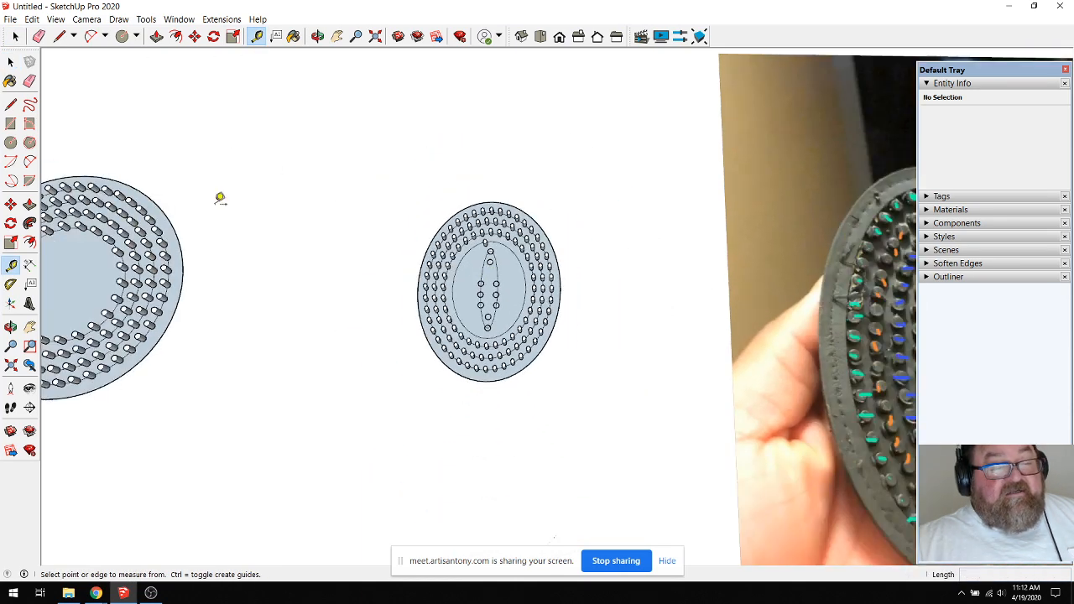
pyautogui.scroll(5, 289, 281)
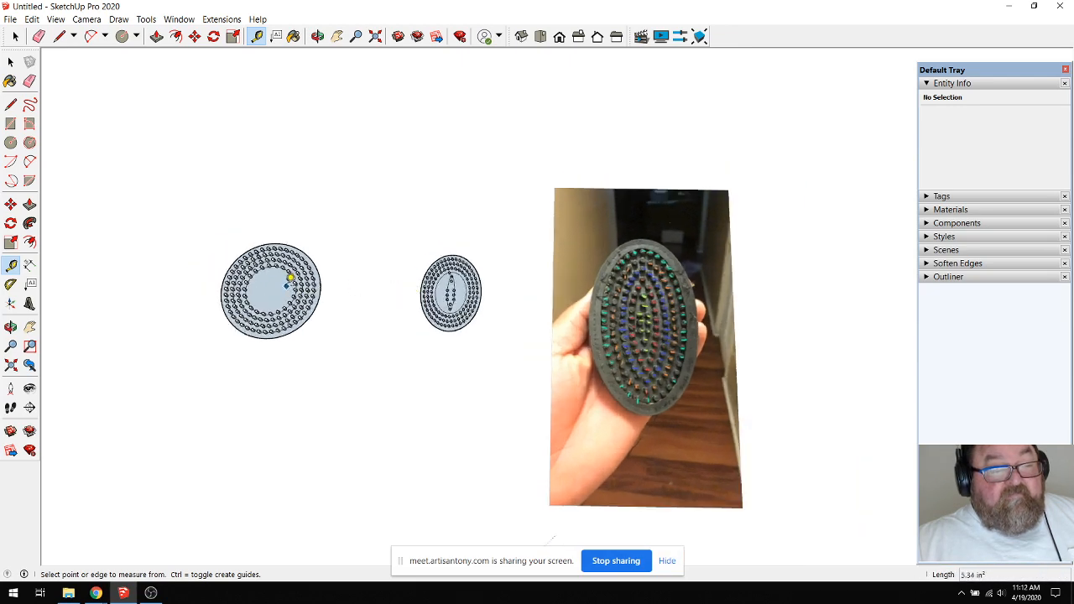
pyautogui.scroll(-2, 293, 282)
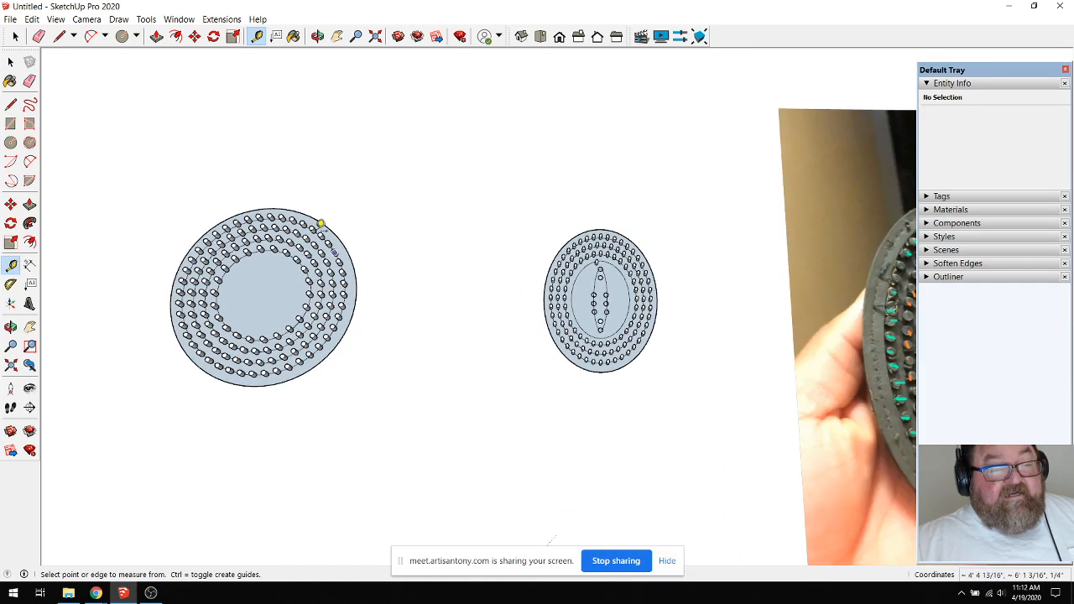
pyautogui.scroll(3, 628, 307)
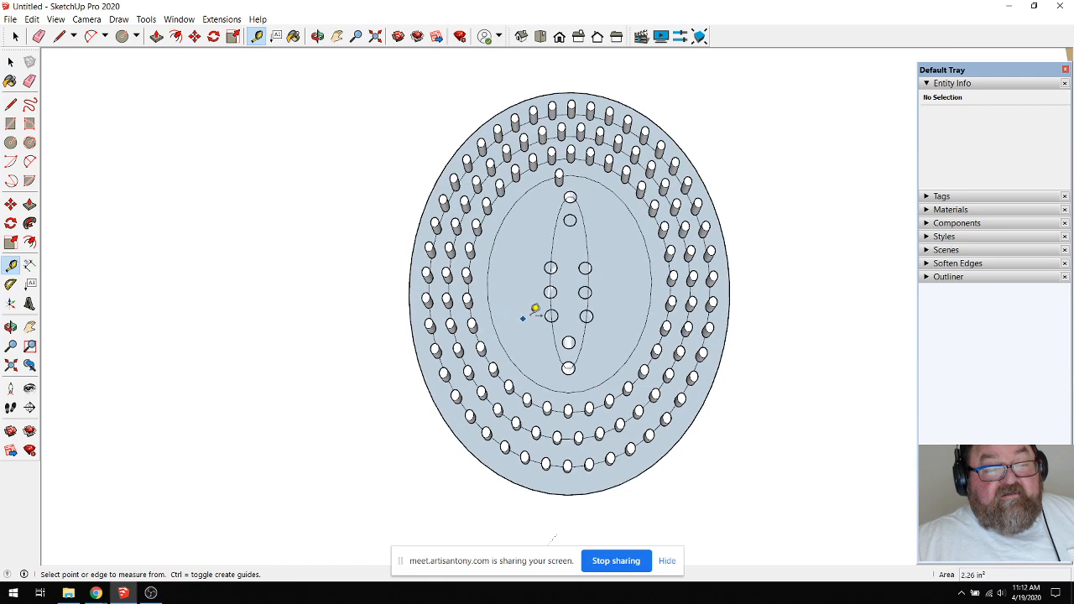
pyautogui.scroll(-4, 607, 350)
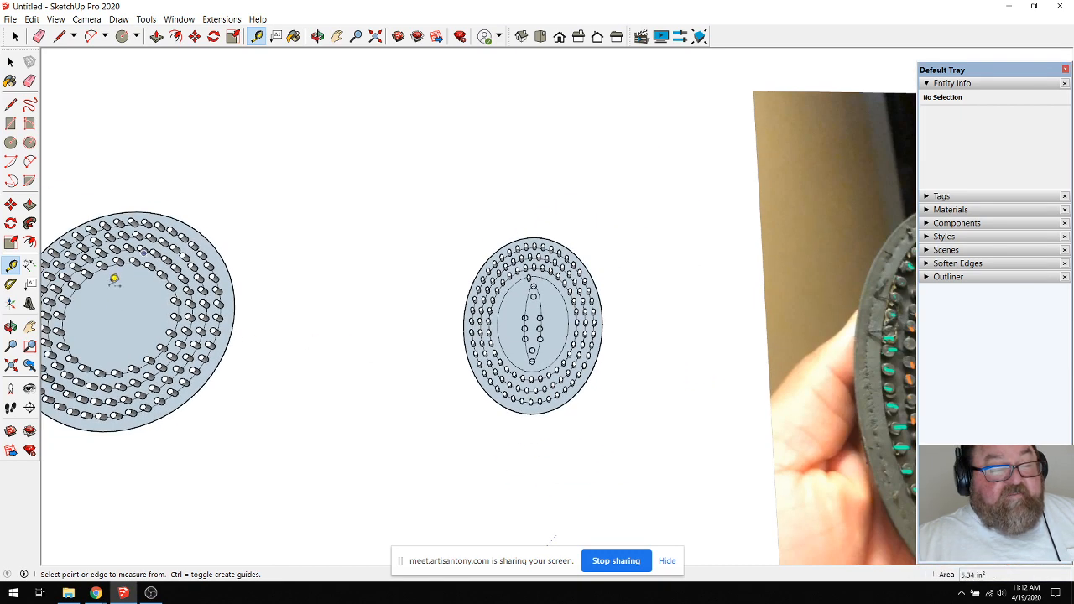
pyautogui.scroll(1, 526, 317)
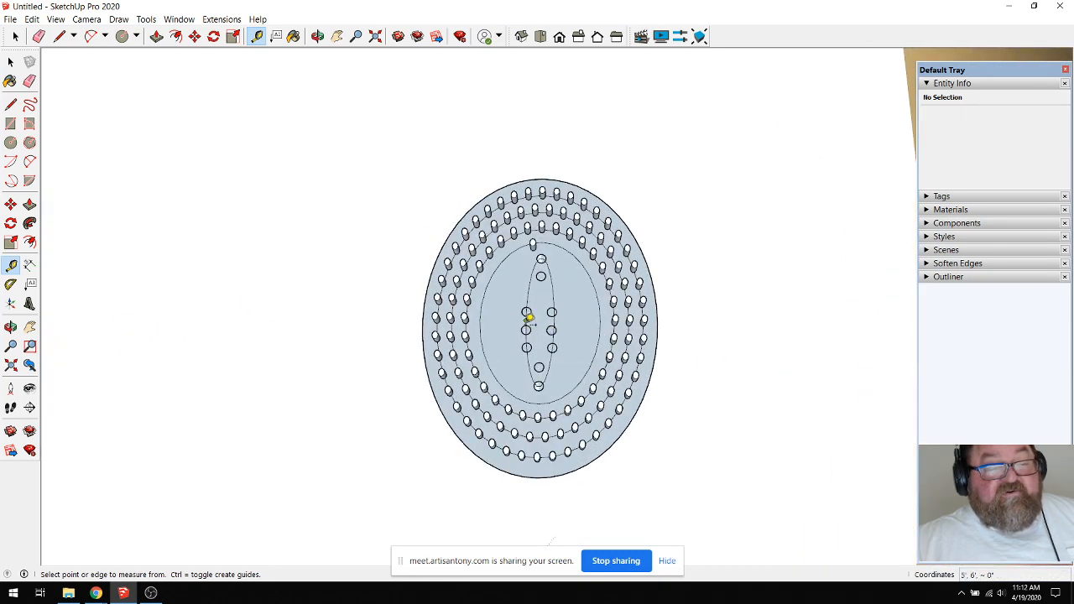
pyautogui.scroll(-3, 553, 317)
pyautogui.scroll(3, 199, 300)
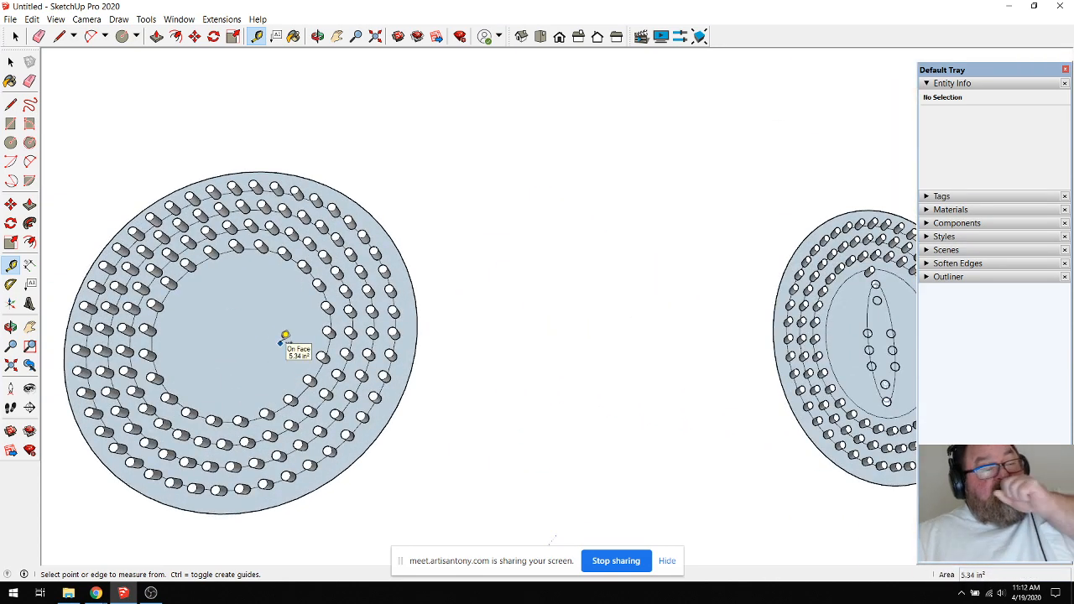
pyautogui.scroll(-3, 463, 349)
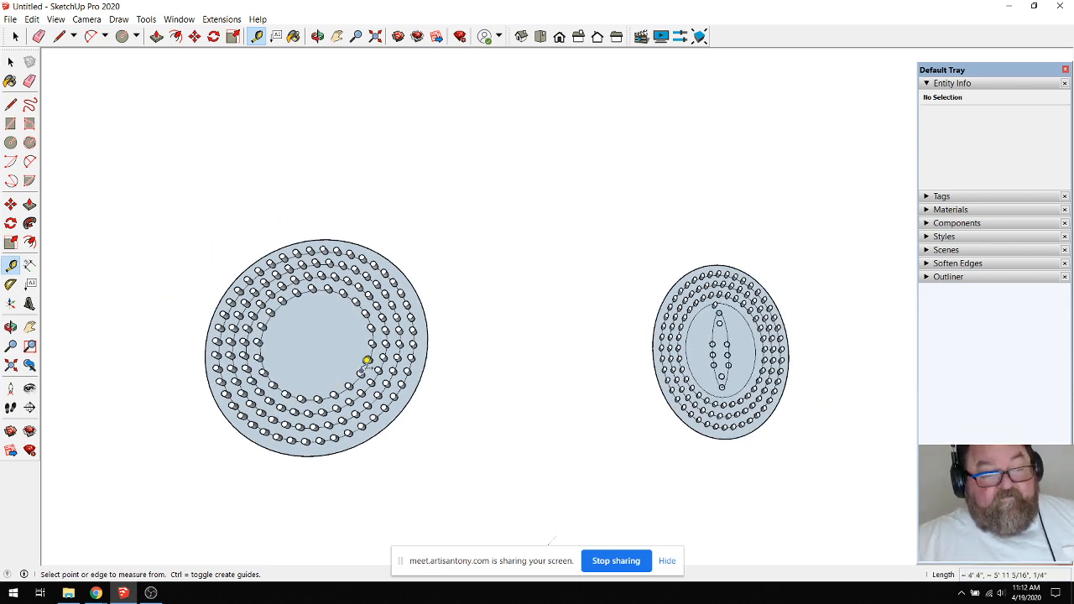
pyautogui.scroll(-3, 367, 361)
pyautogui.scroll(4, 545, 357)
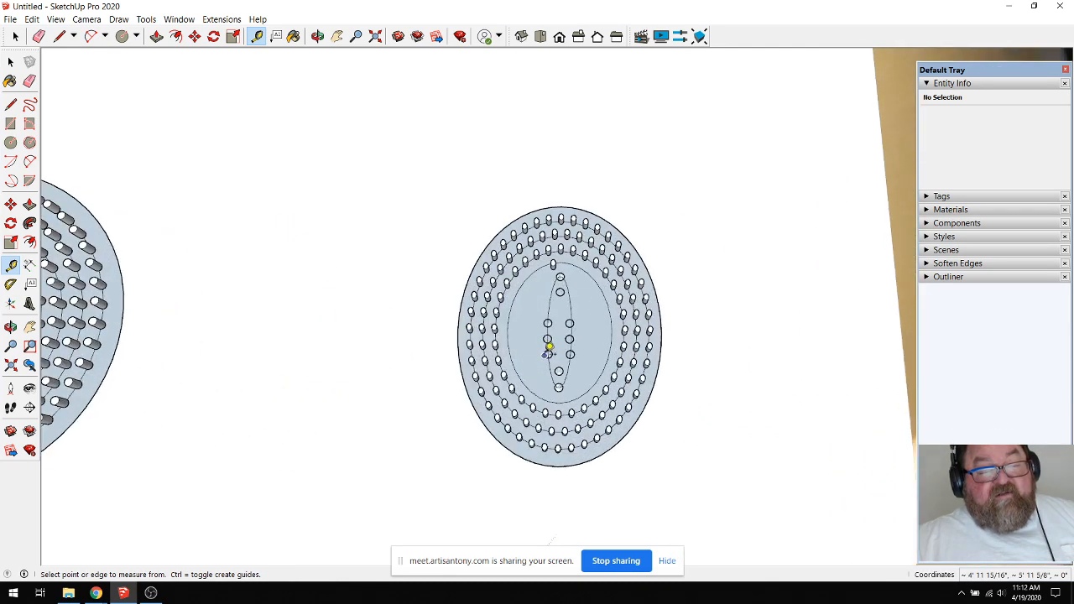
pyautogui.scroll(-4, 499, 358)
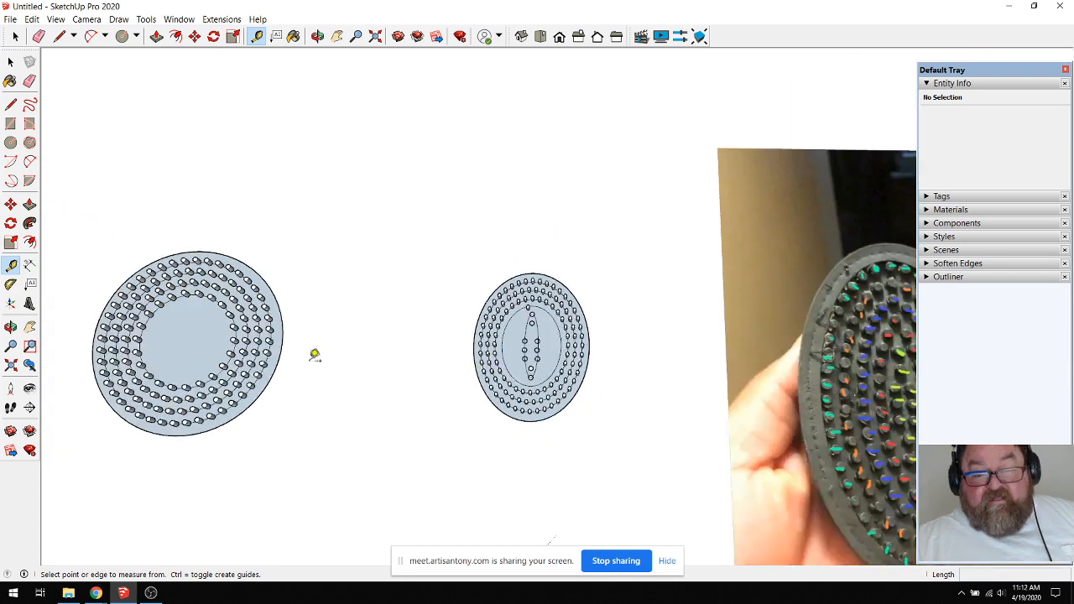
pyautogui.scroll(4, 575, 359)
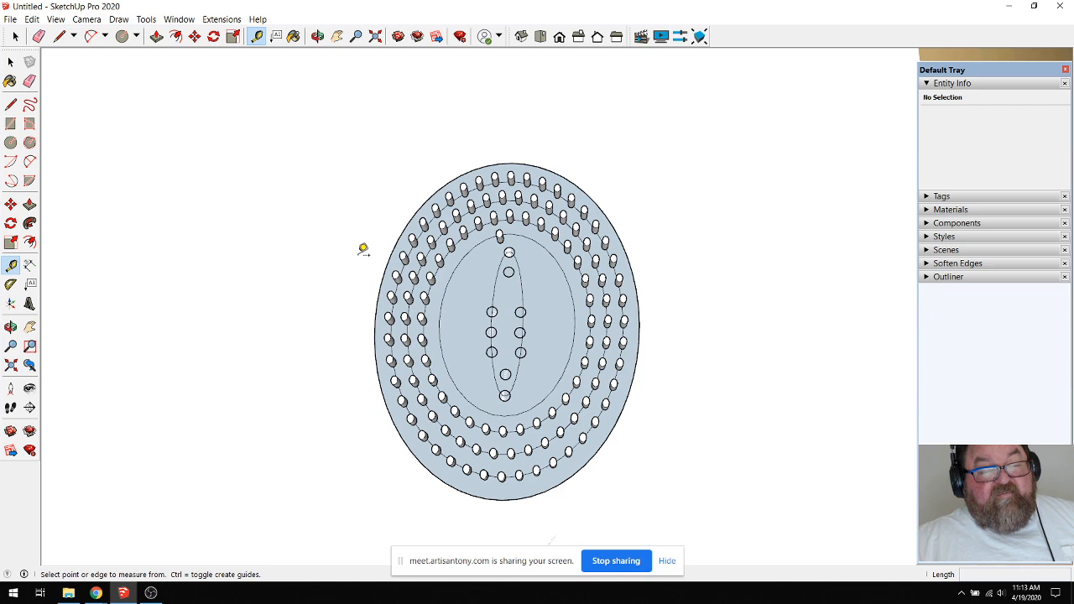
pyautogui.scroll(-1, 361, 332)
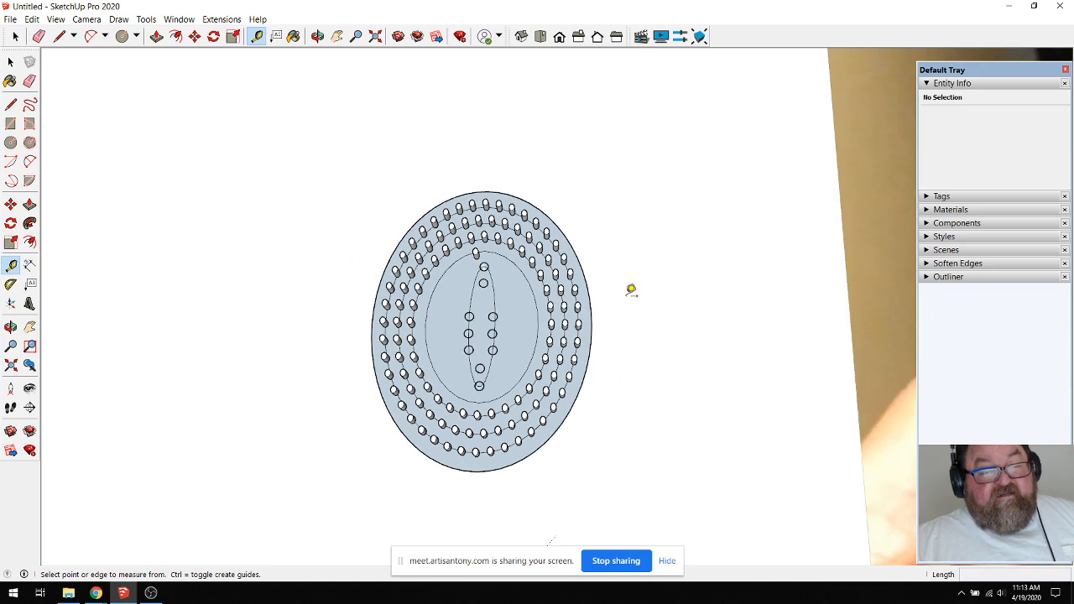
pyautogui.scroll(-1, 609, 330)
pyautogui.scroll(-1, 606, 333)
pyautogui.scroll(-1, 422, 308)
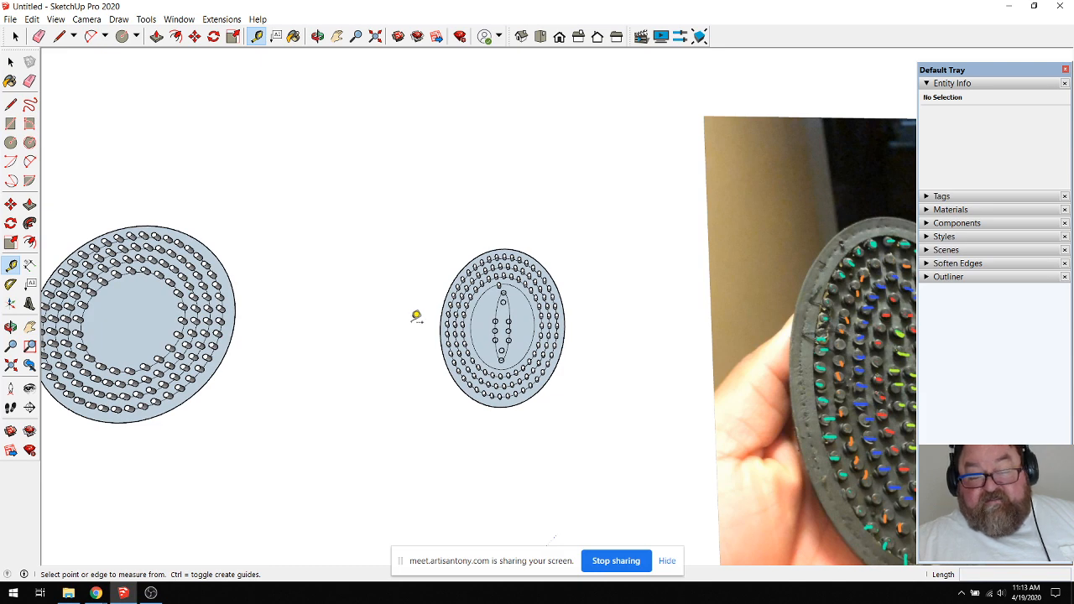
pyautogui.scroll(1, 575, 306)
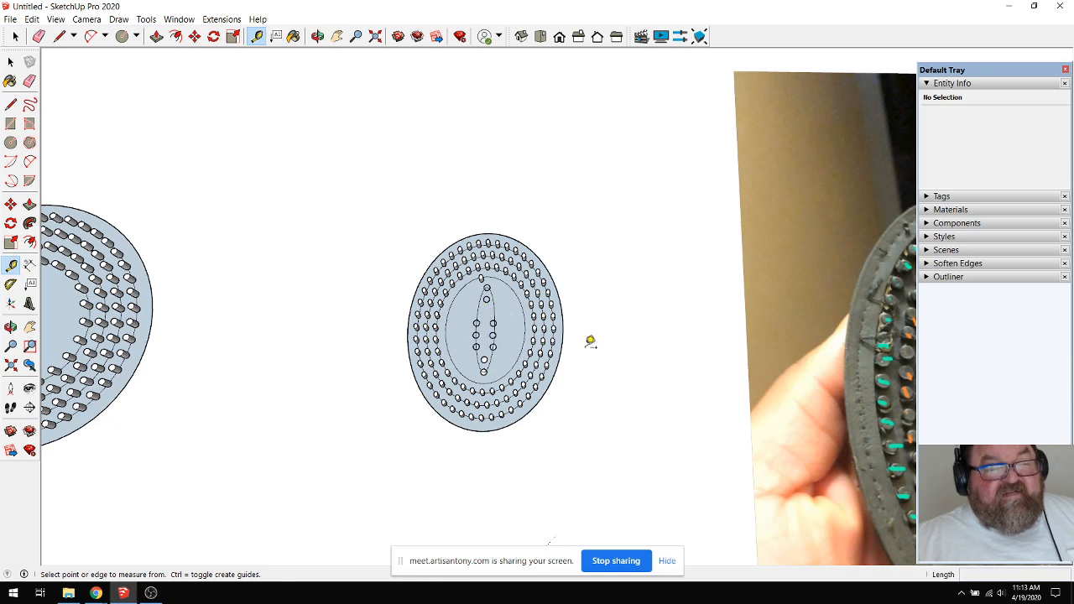
pyautogui.scroll(3, 570, 346)
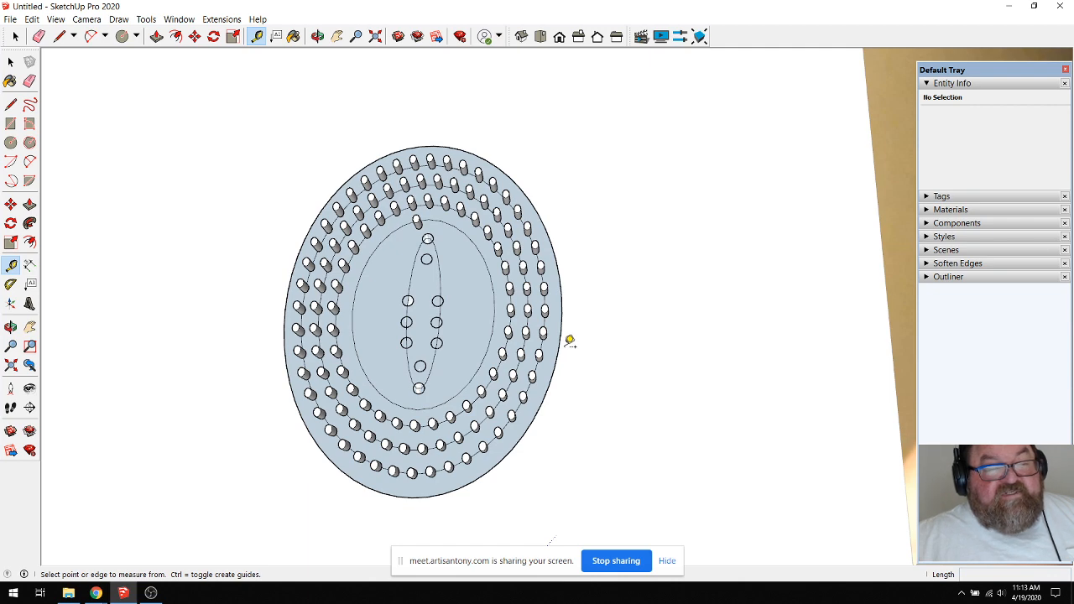
pyautogui.scroll(-1, 569, 341)
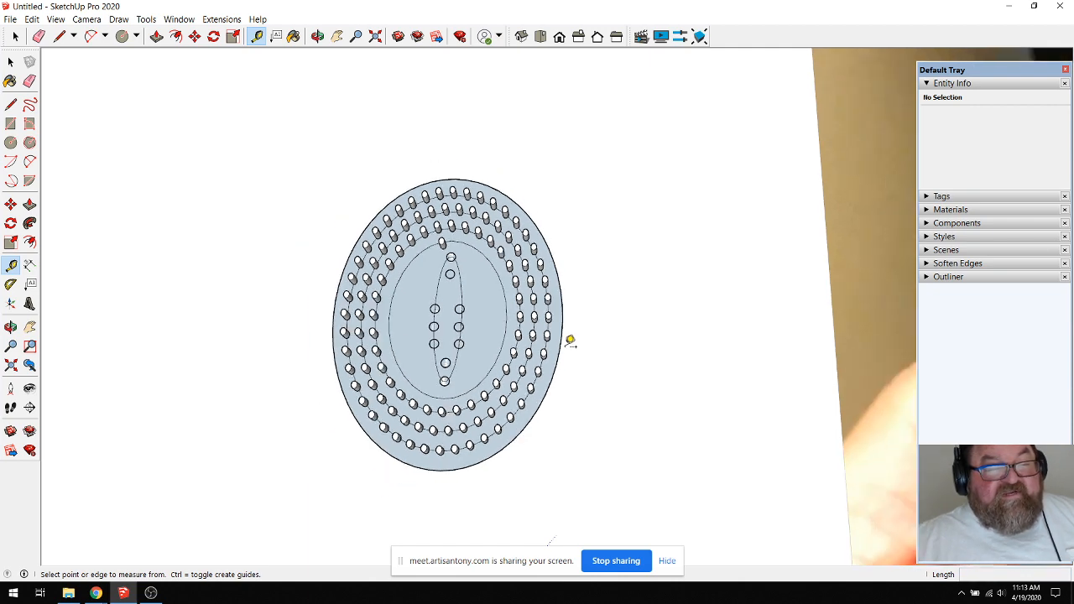
pyautogui.scroll(3, 328, 323)
pyautogui.scroll(-2, 311, 325)
pyautogui.scroll(-5, 436, 343)
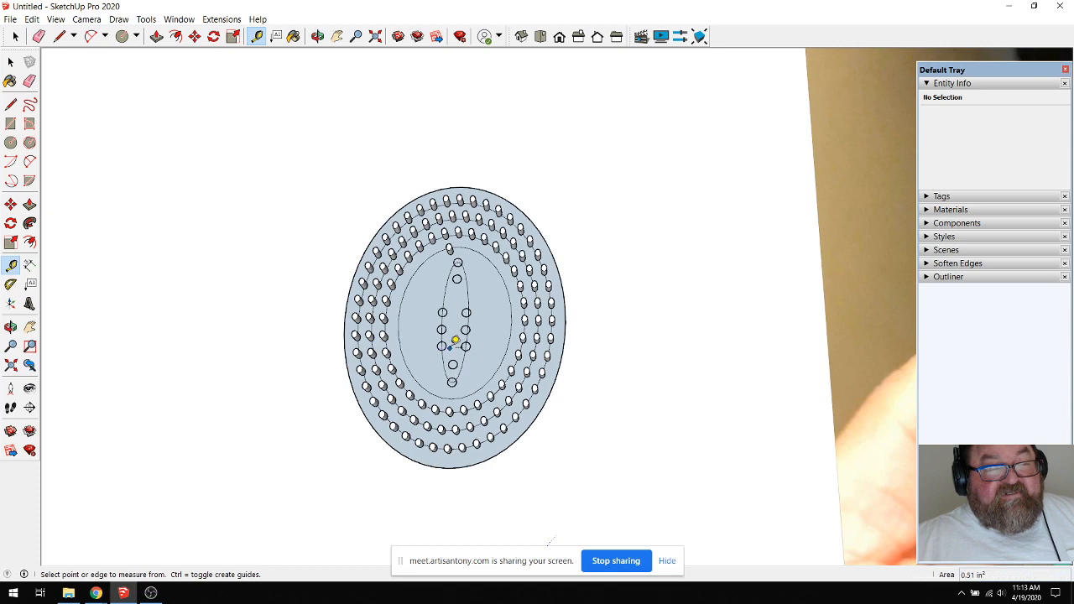
# Examine how closely the elliptical disc's cylinder rings and central ellipses follow the brush photo and the round disc.
pyautogui.scroll(1, 445, 382)
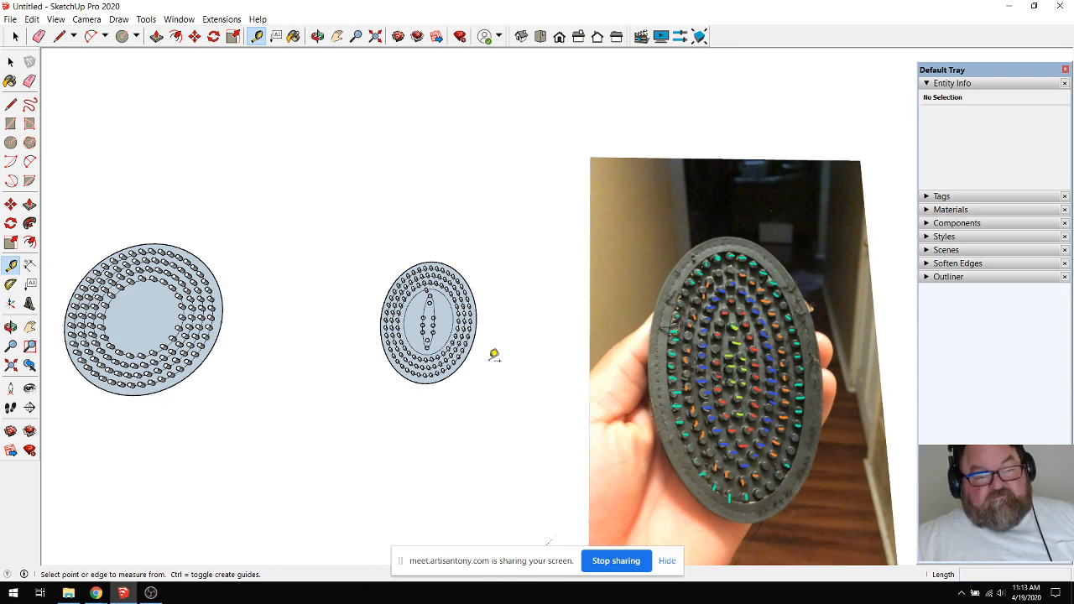
pyautogui.scroll(-2, 487, 344)
pyautogui.scroll(2, 374, 359)
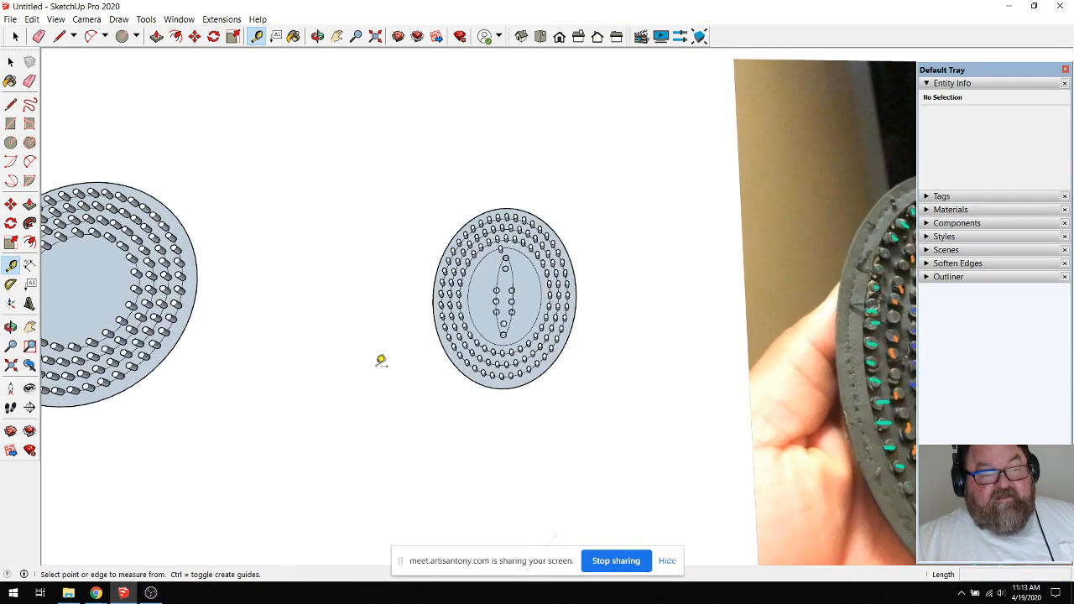
pyautogui.scroll(-1, 520, 366)
pyautogui.scroll(-1, 391, 367)
pyautogui.scroll(1, 444, 389)
pyautogui.scroll(1, 454, 396)
pyautogui.scroll(-1, 291, 380)
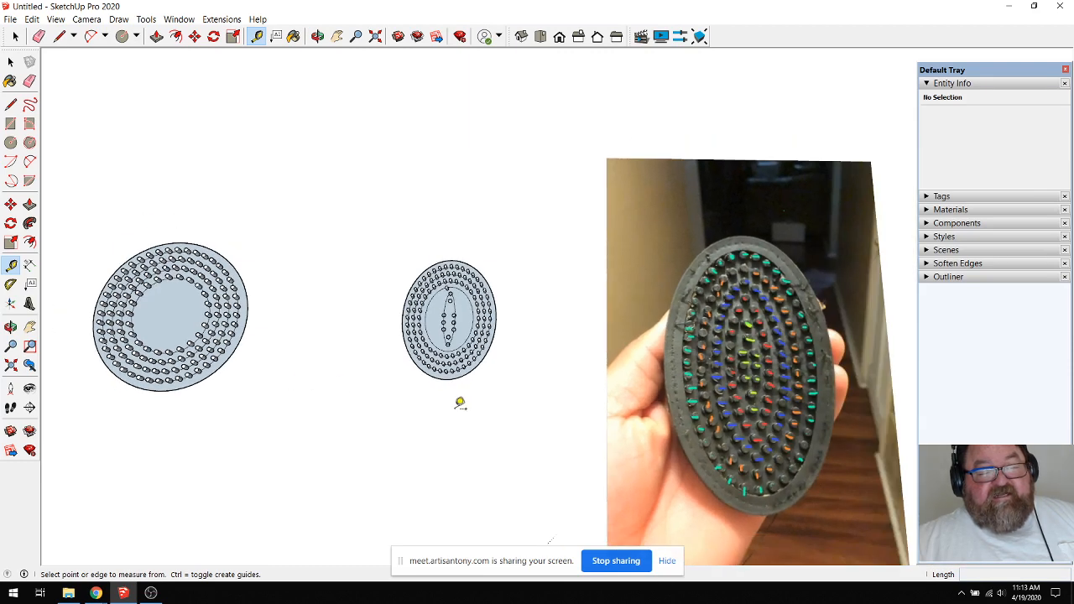
pyautogui.scroll(1, 466, 407)
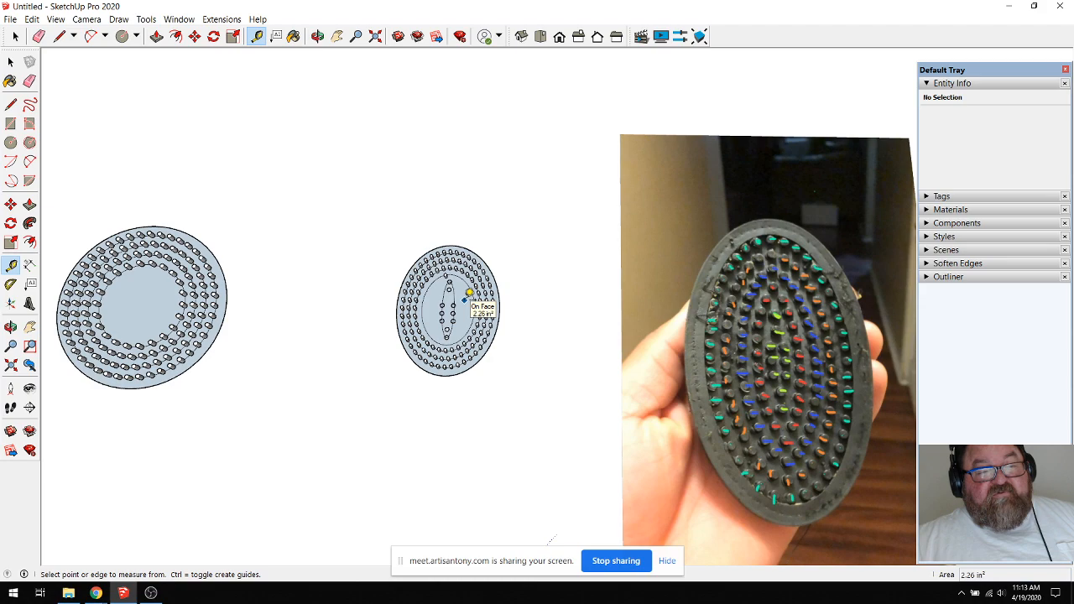
pyautogui.scroll(5, 427, 279)
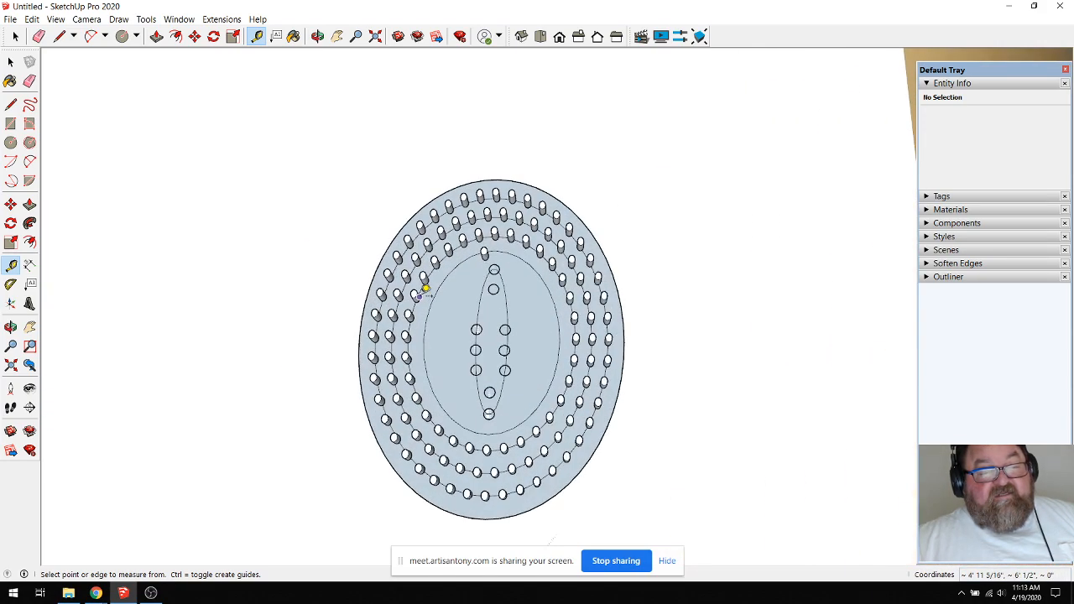
pyautogui.scroll(-4, 370, 296)
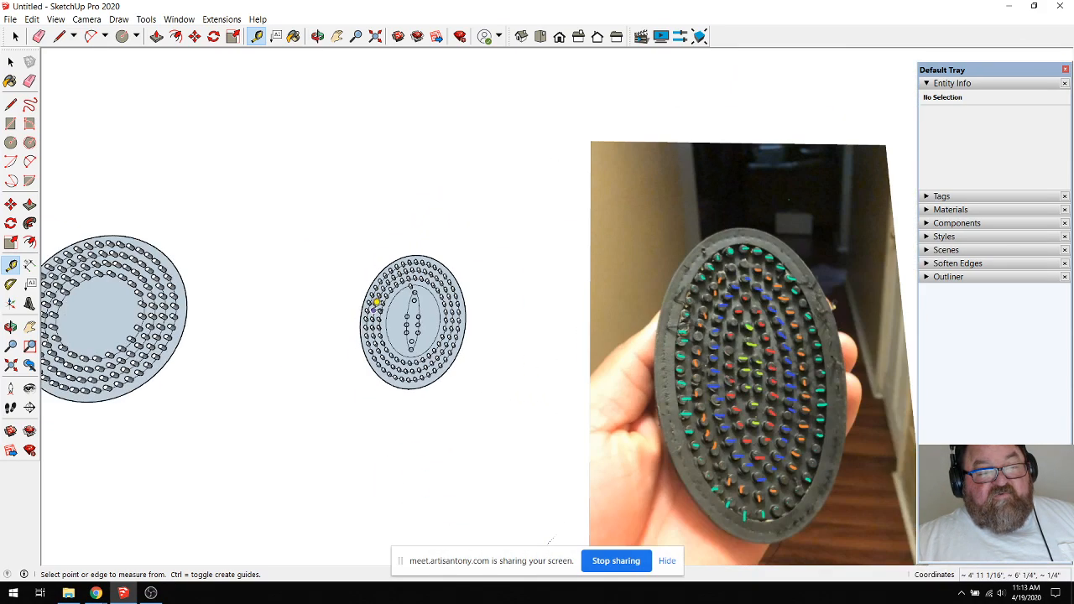
pyautogui.scroll(1, 439, 343)
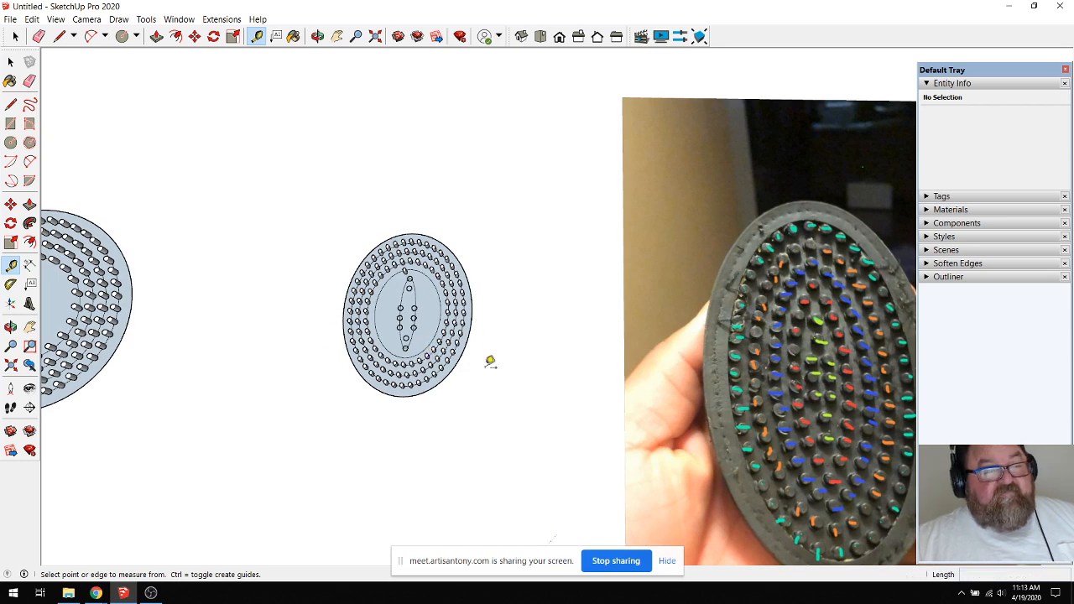
pyautogui.scroll(-1, 488, 363)
pyautogui.scroll(-1, 474, 367)
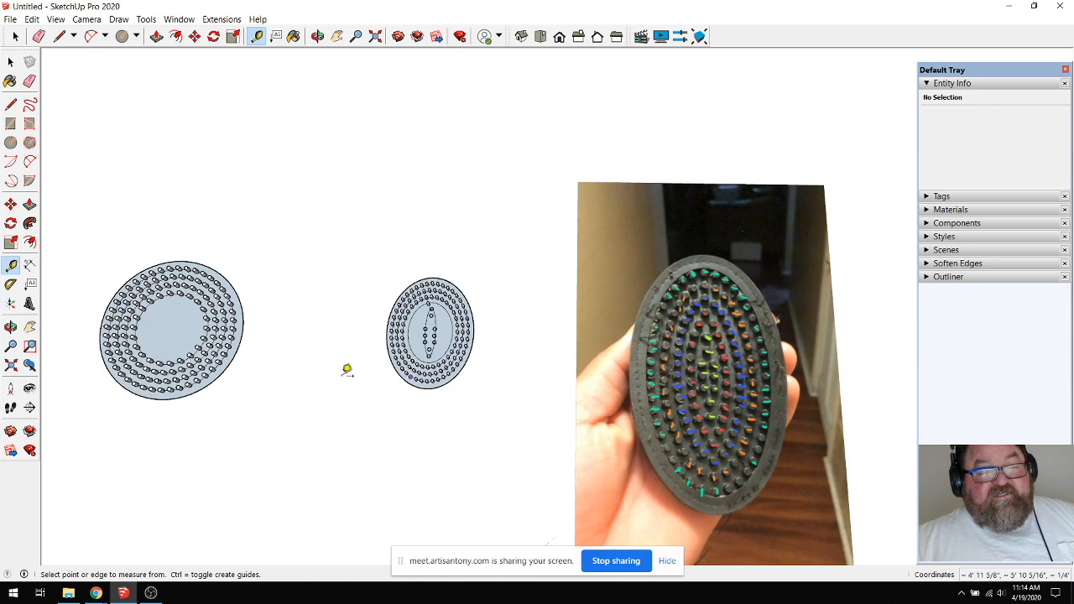
pyautogui.scroll(2, 201, 368)
pyautogui.scroll(-1, 530, 410)
pyautogui.scroll(3, 231, 279)
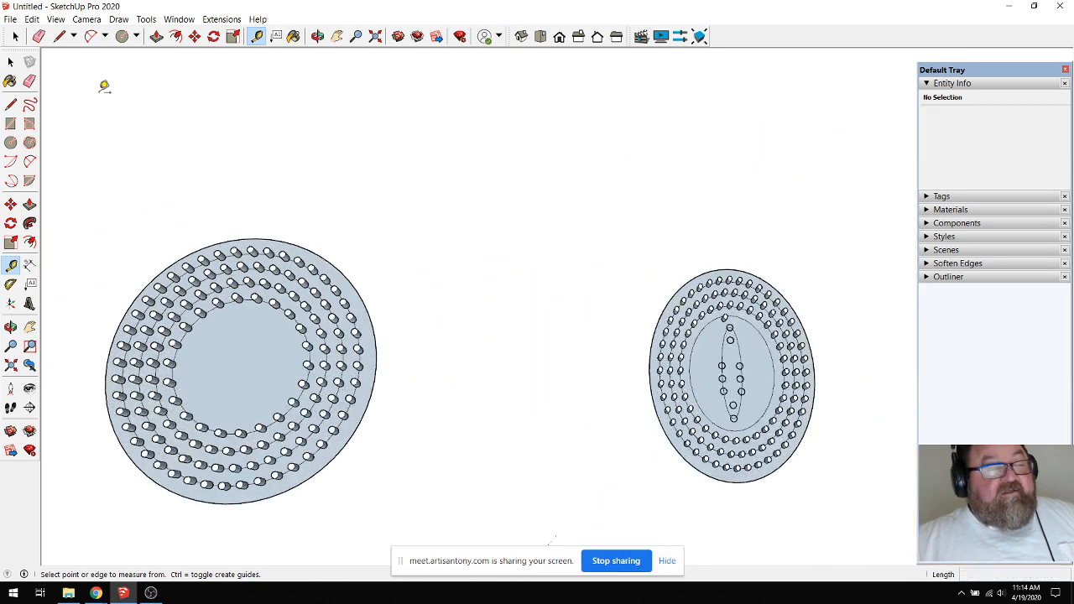
# Save the model as brush.skp in the Documents folder.
pyautogui.click(11, 21)
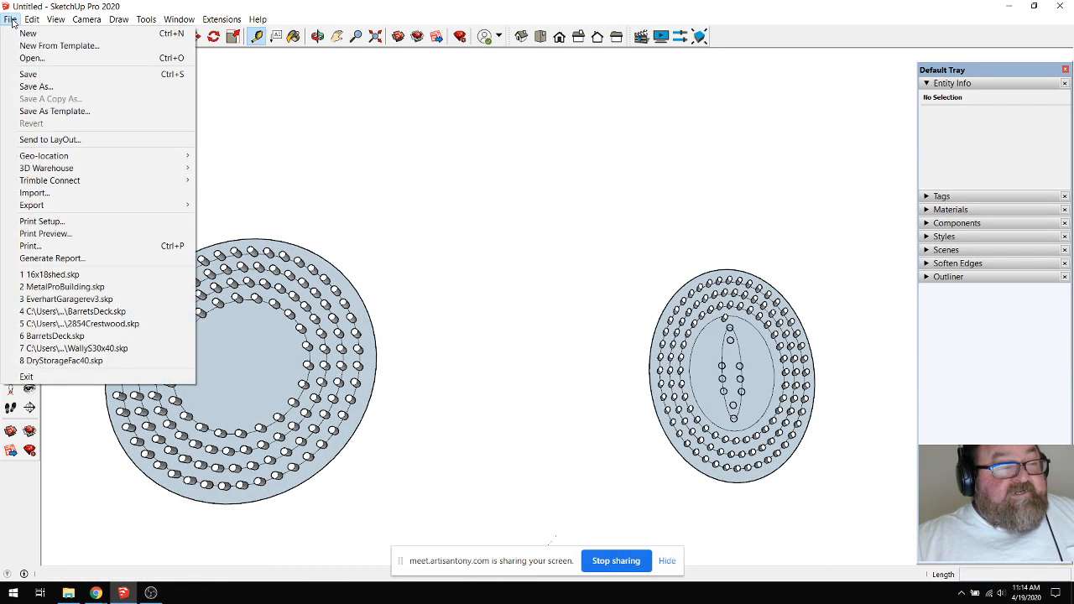
pyautogui.click(35, 87)
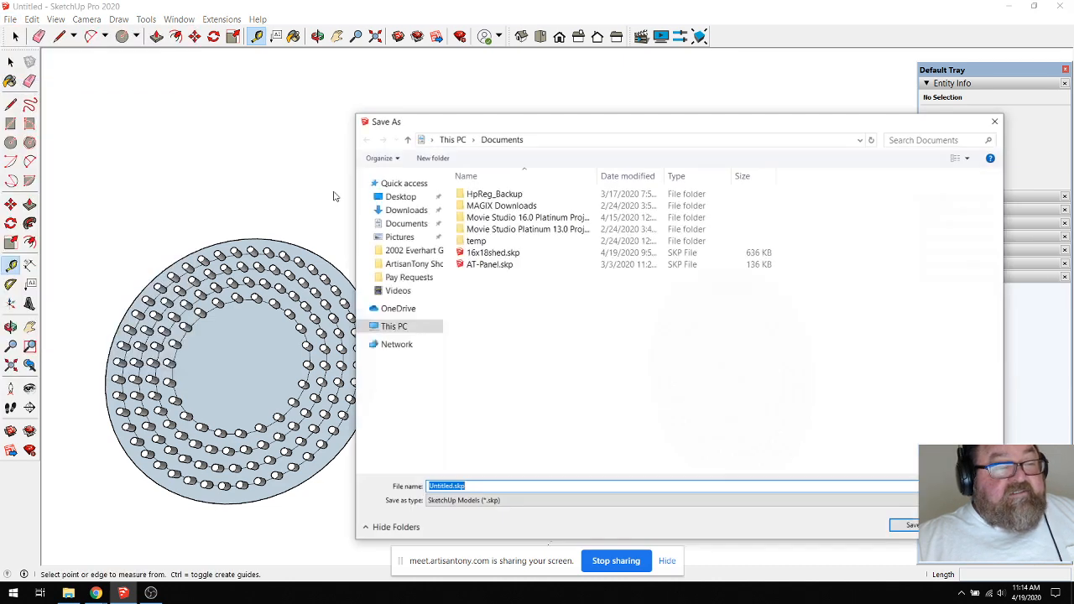
pyautogui.click(406, 223)
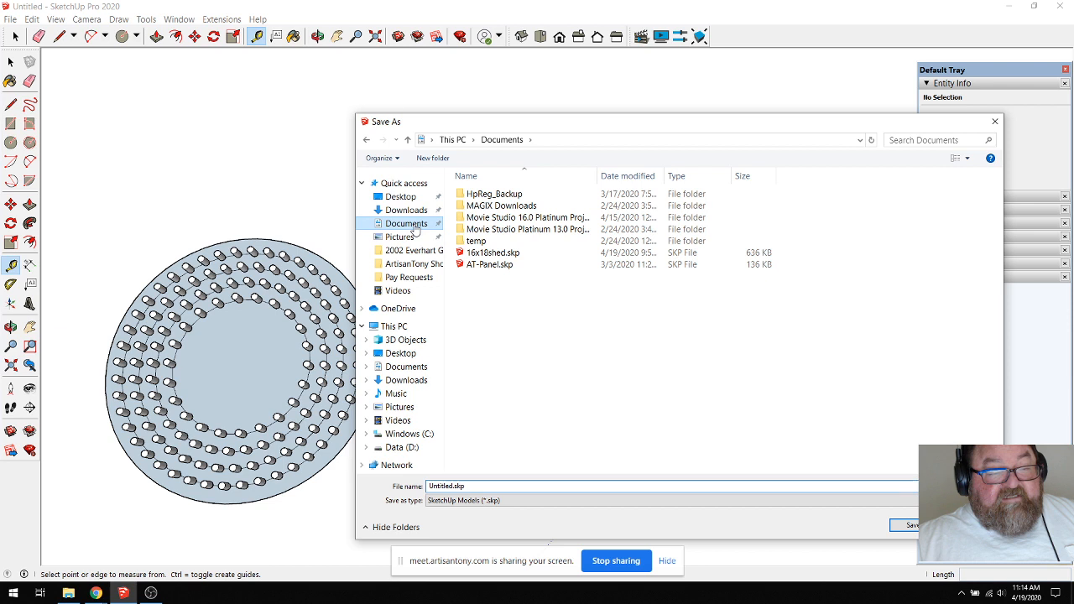
pyautogui.doubleClick(455, 487)
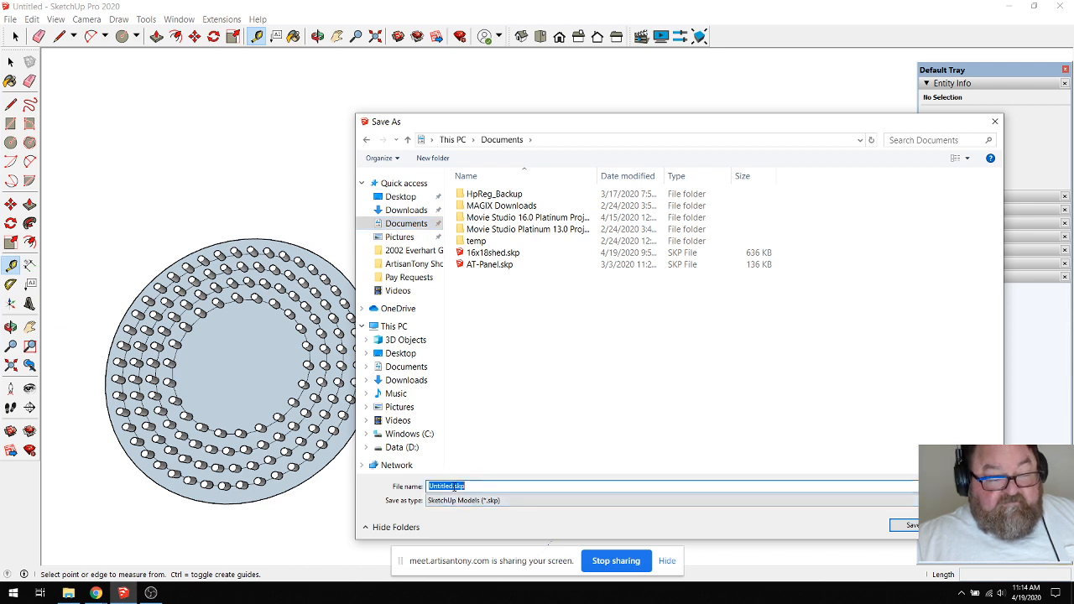
pyautogui.click(453, 486)
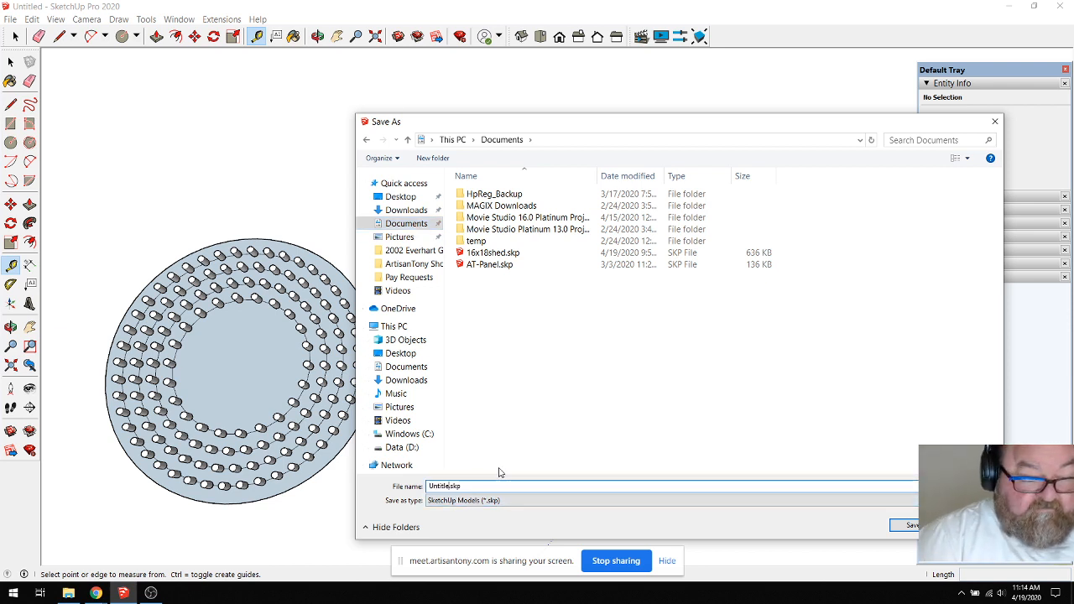
pyautogui.write('brush')
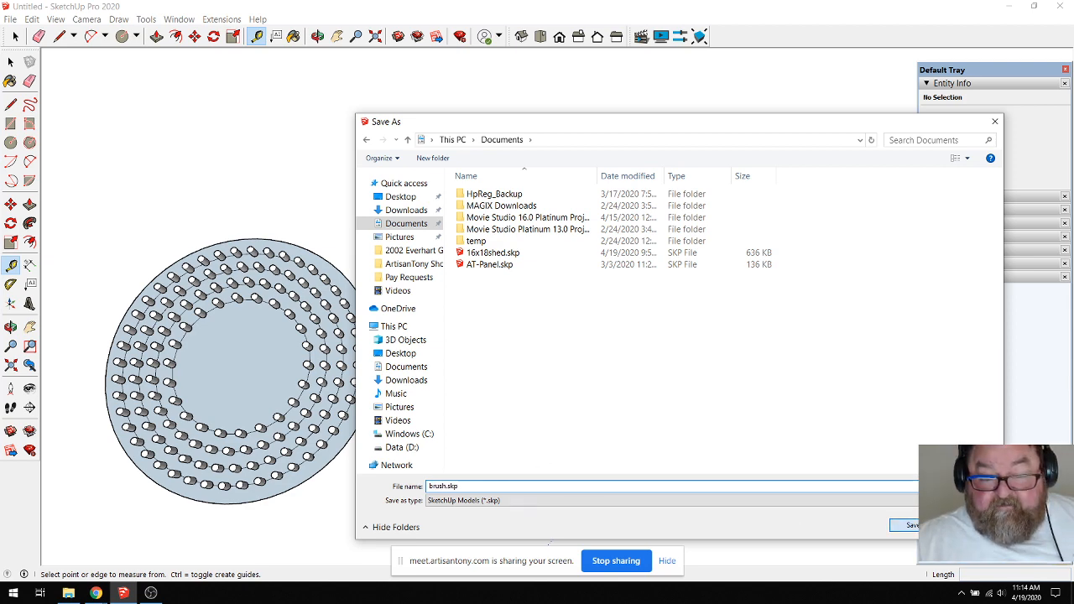
pyautogui.click(904, 525)
# Switch to the Gmail inbox in Chrome and start a new email message.
pyautogui.click(96, 592)
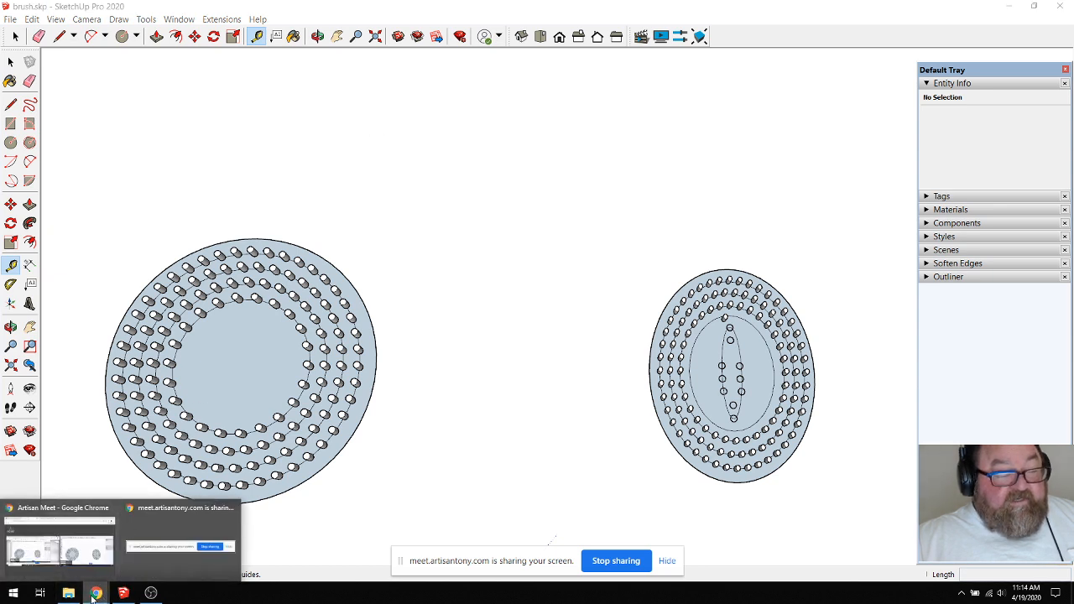
pyautogui.click(95, 599)
pyautogui.click(95, 599)
pyautogui.click(152, 557)
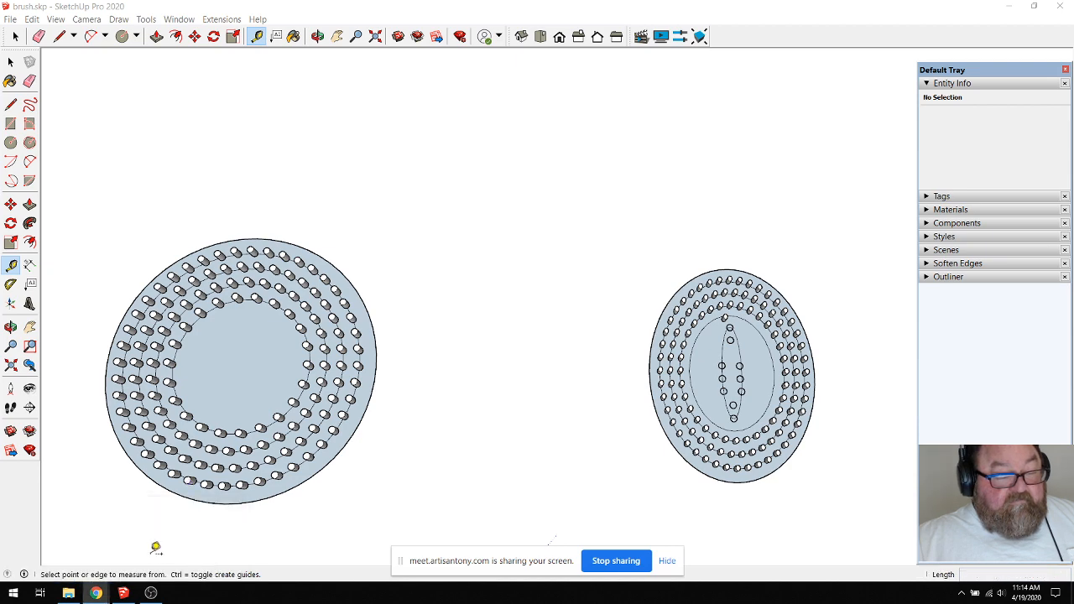
pyautogui.click(96, 593)
pyautogui.click(92, 537)
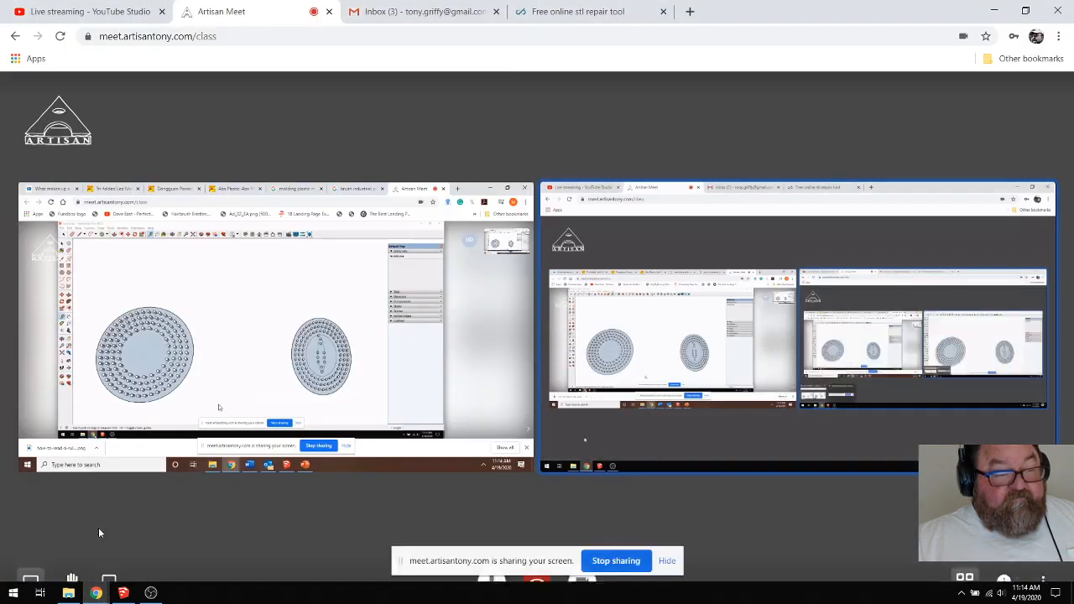
pyautogui.click(402, 12)
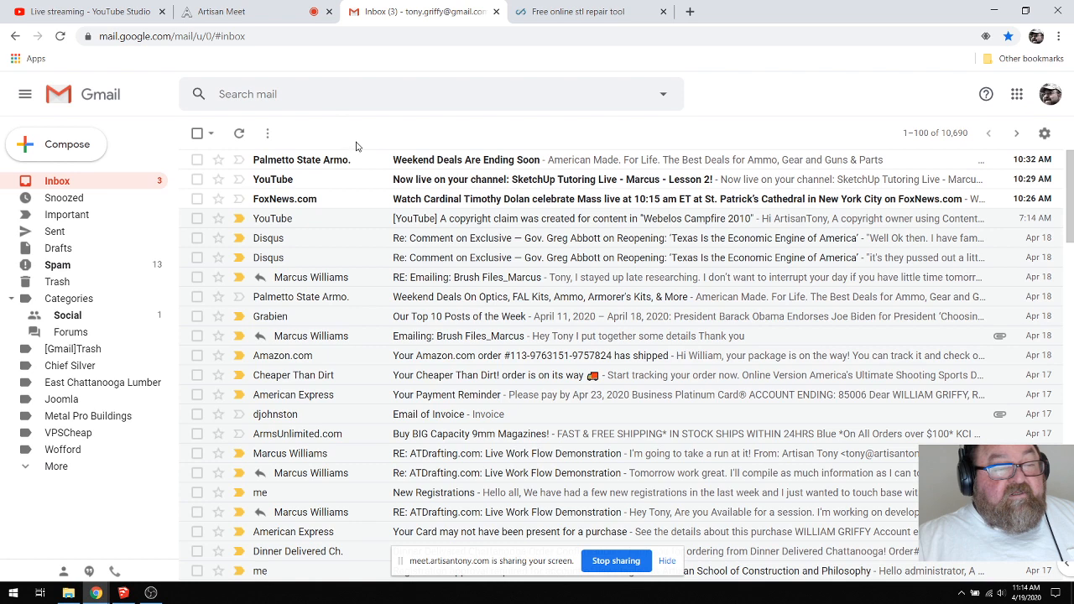
pyautogui.click(82, 144)
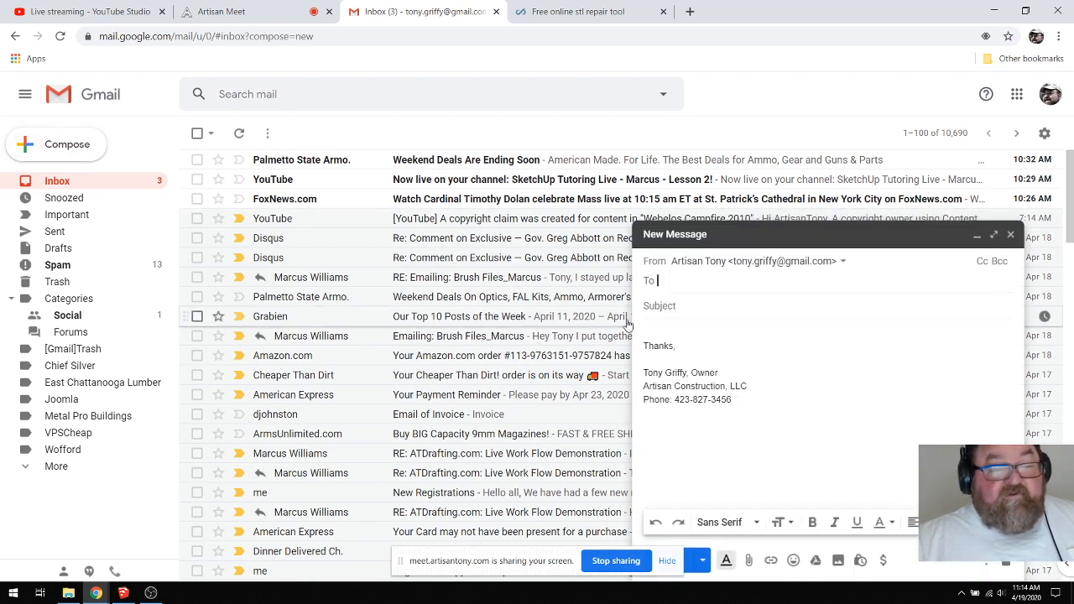
# Address the email to the student's suggested contact and enter "brush file" as the subject.
pyautogui.write('mar')
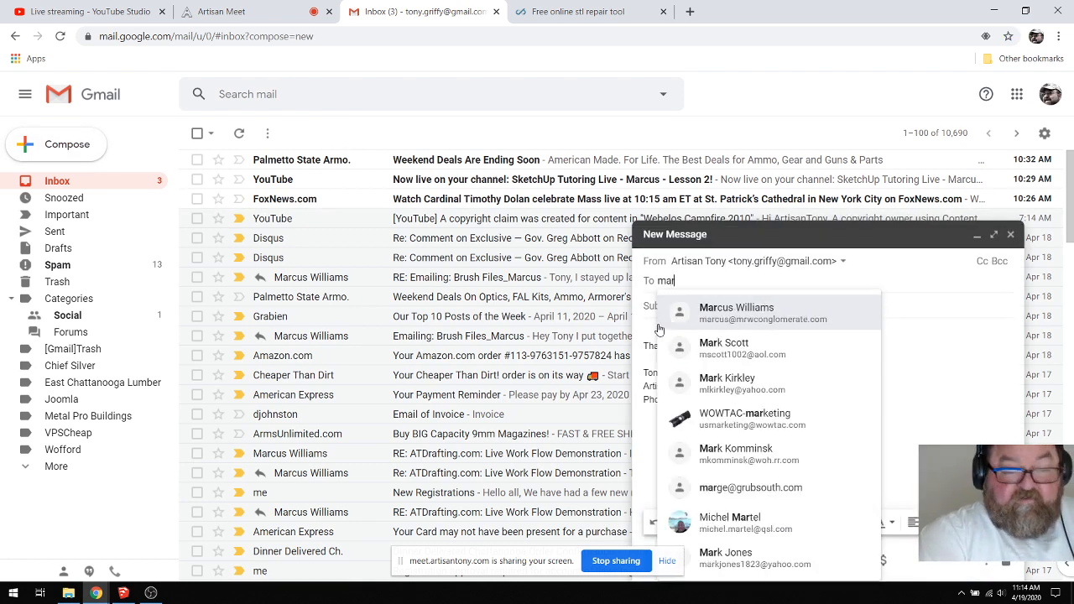
pyautogui.click(755, 318)
pyautogui.click(705, 324)
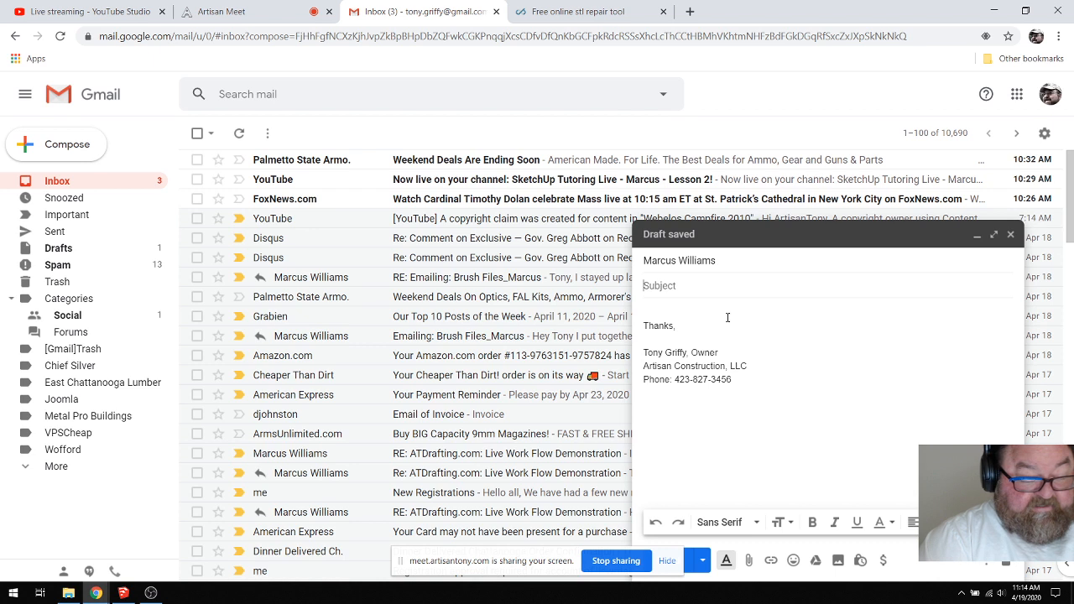
pyautogui.write('brush')
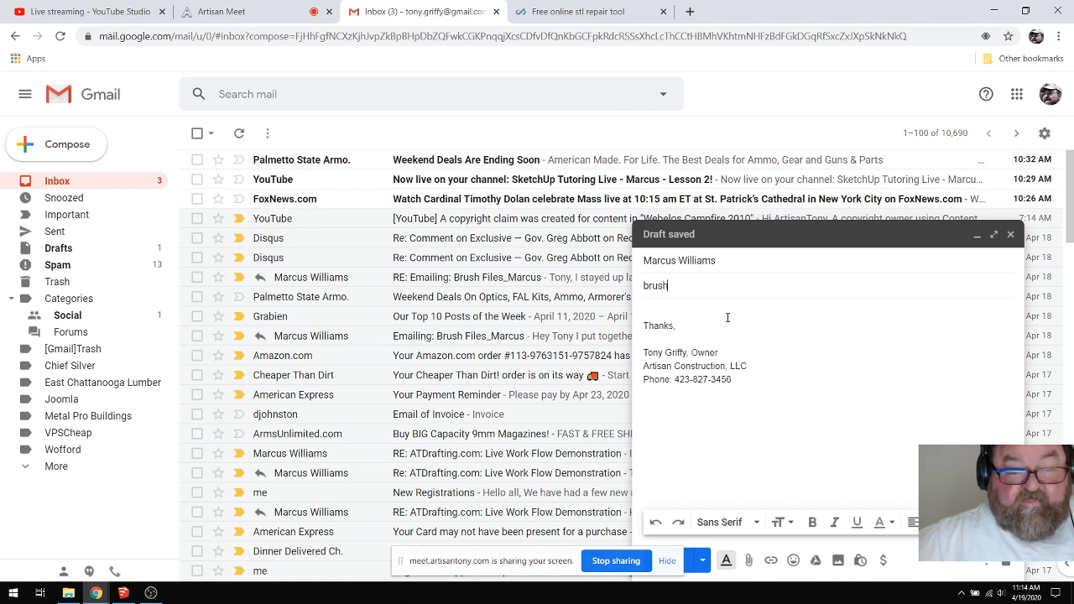
pyautogui.write(' file')
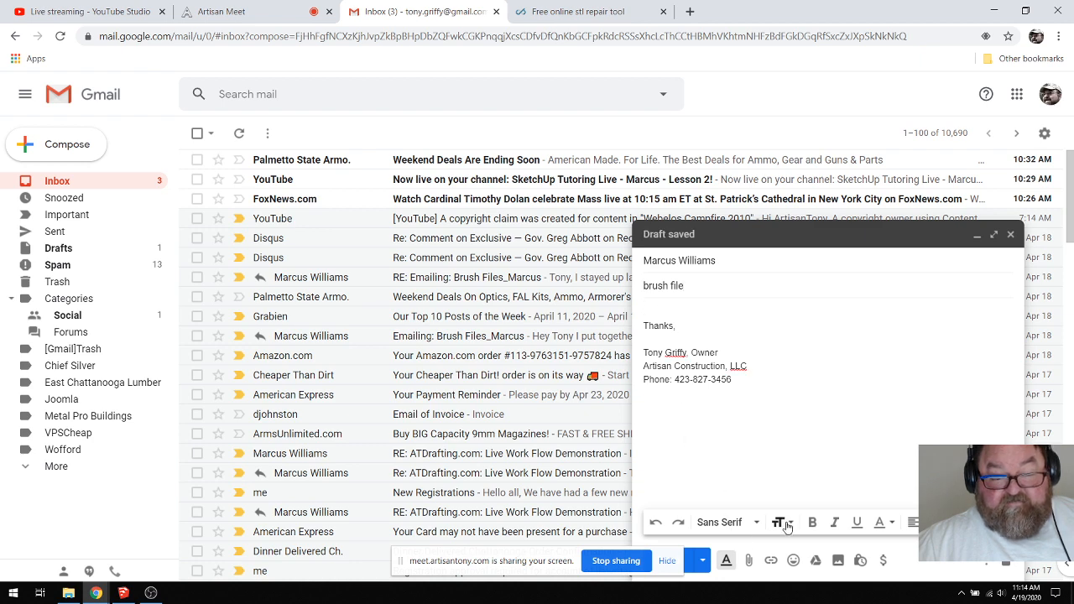
# Attach brush.skp from the Documents folder, and send the email after ending the meeting's screen share.
pyautogui.click(748, 560)
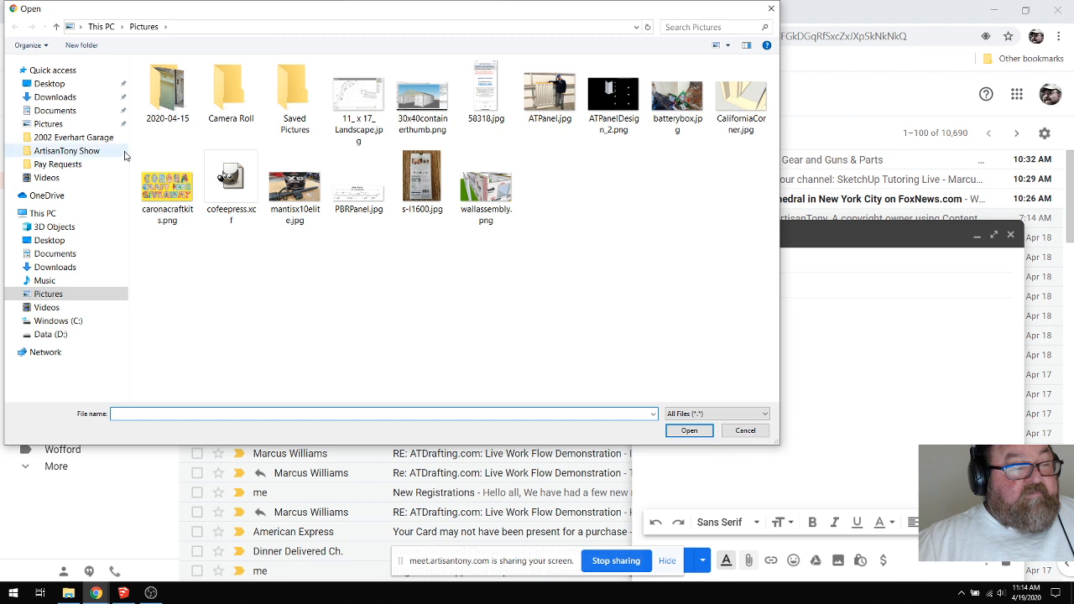
pyautogui.click(55, 111)
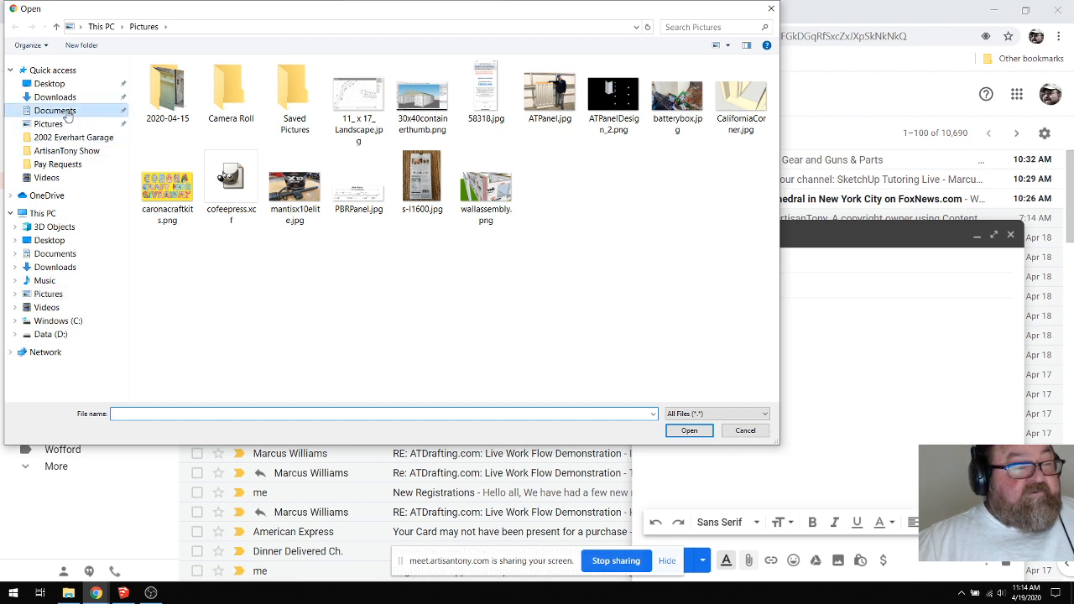
pyautogui.click(192, 187)
pyautogui.click(689, 431)
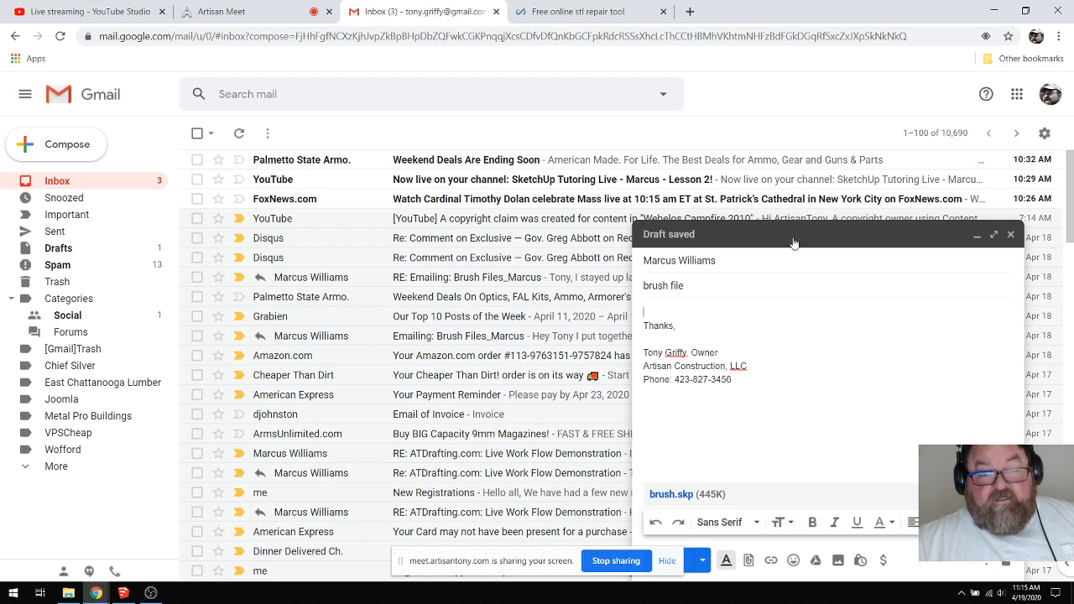
pyautogui.click(623, 566)
pyautogui.click(665, 560)
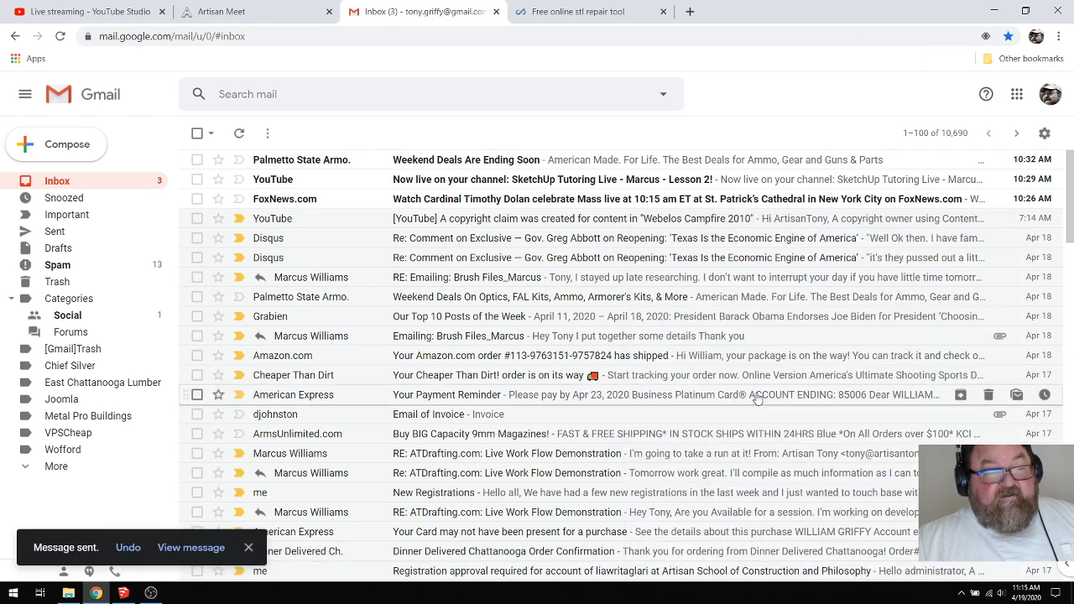
# Return to the Artisan Meet class in Chrome and share the entire screen again.
pyautogui.click(95, 593)
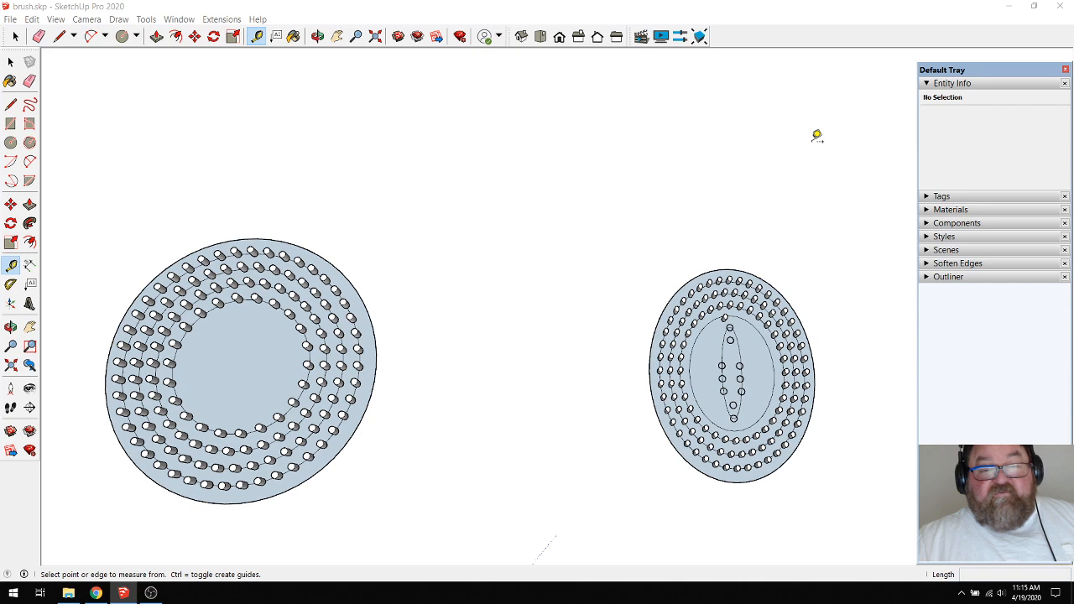
pyautogui.click(95, 593)
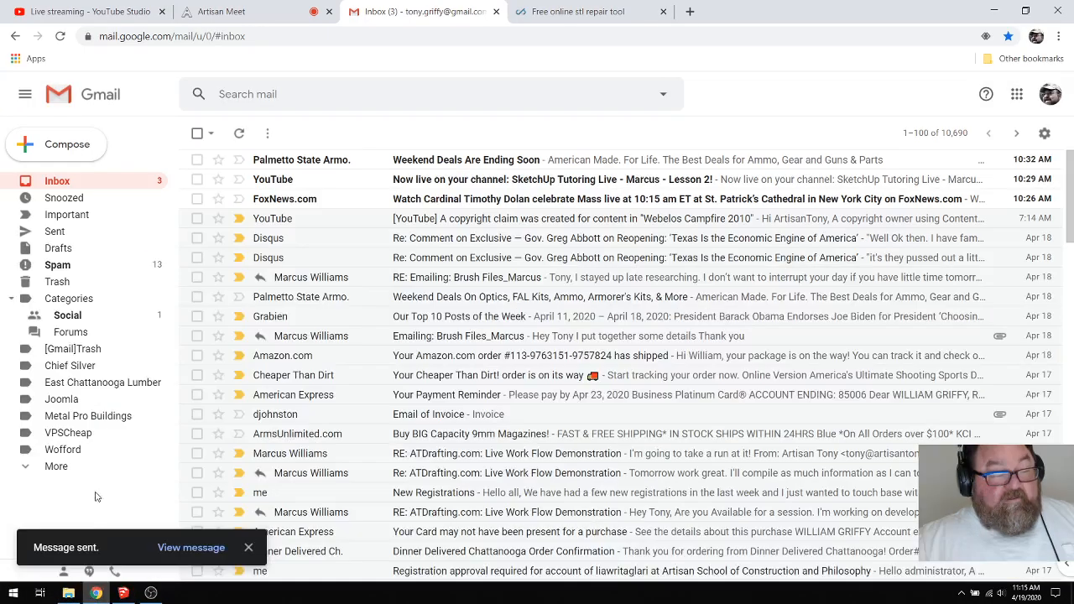
pyautogui.click(226, 12)
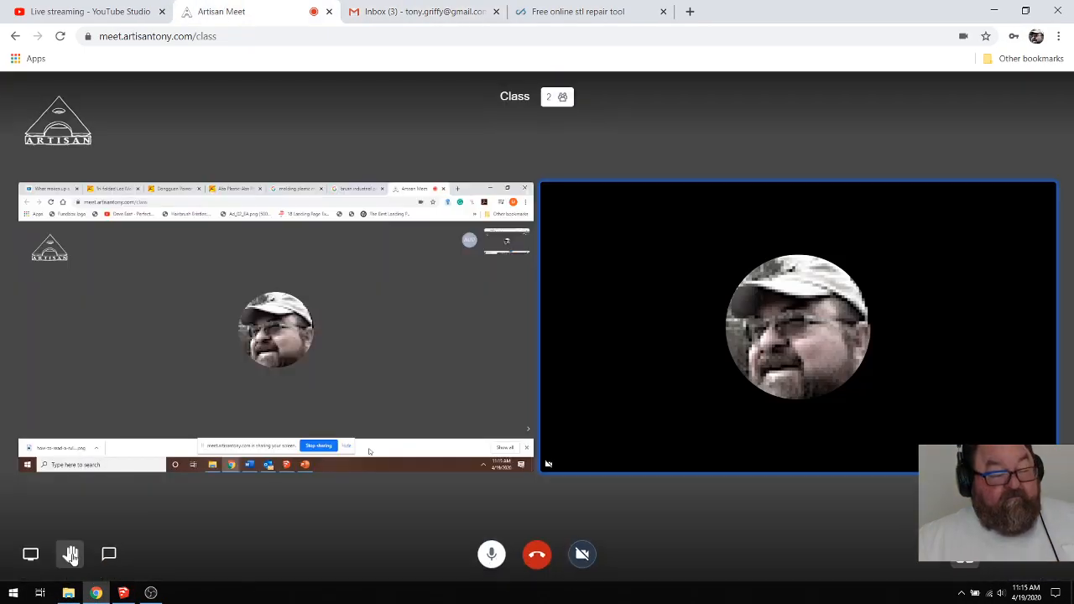
pyautogui.click(30, 555)
pyautogui.click(549, 232)
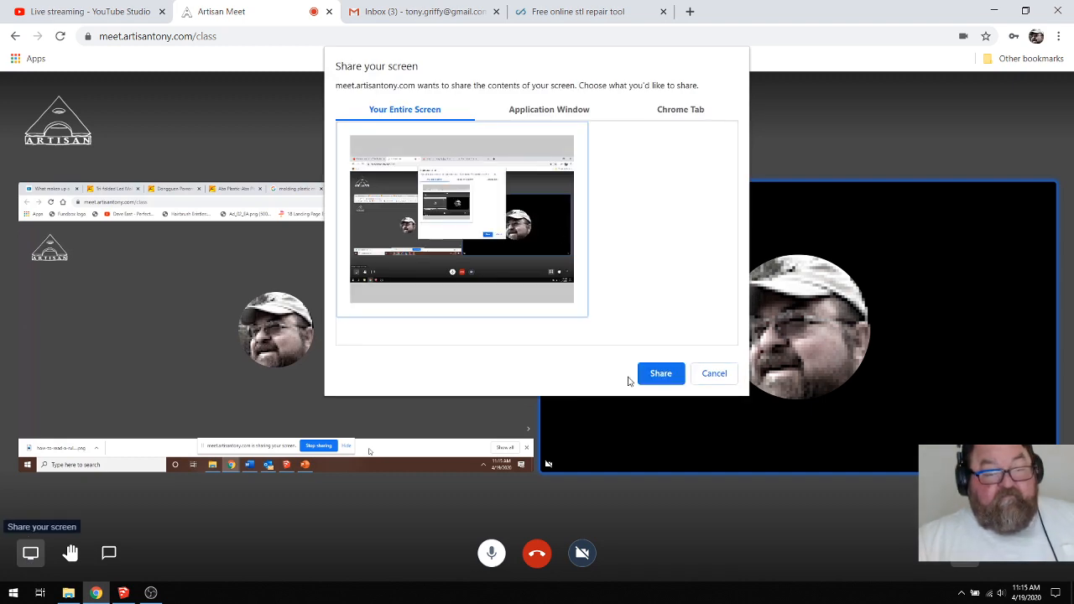
pyautogui.click(660, 373)
# Check the live stream dashboard and chat in YouTube Studio and the shared screens in Artisan Meet.
pyautogui.click(109, 11)
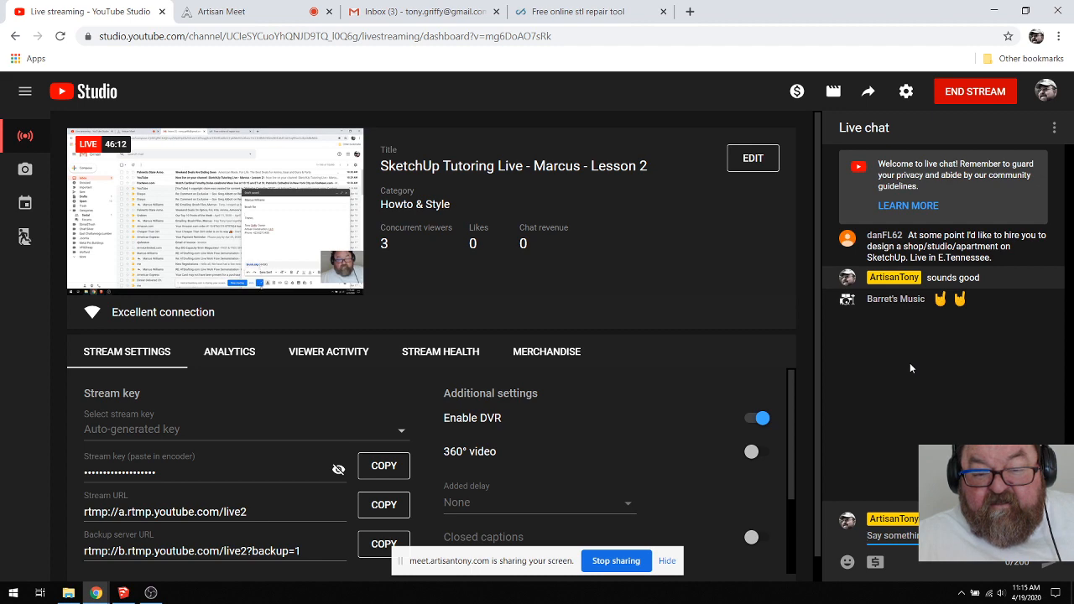
pyautogui.click(410, 11)
pyautogui.click(245, 8)
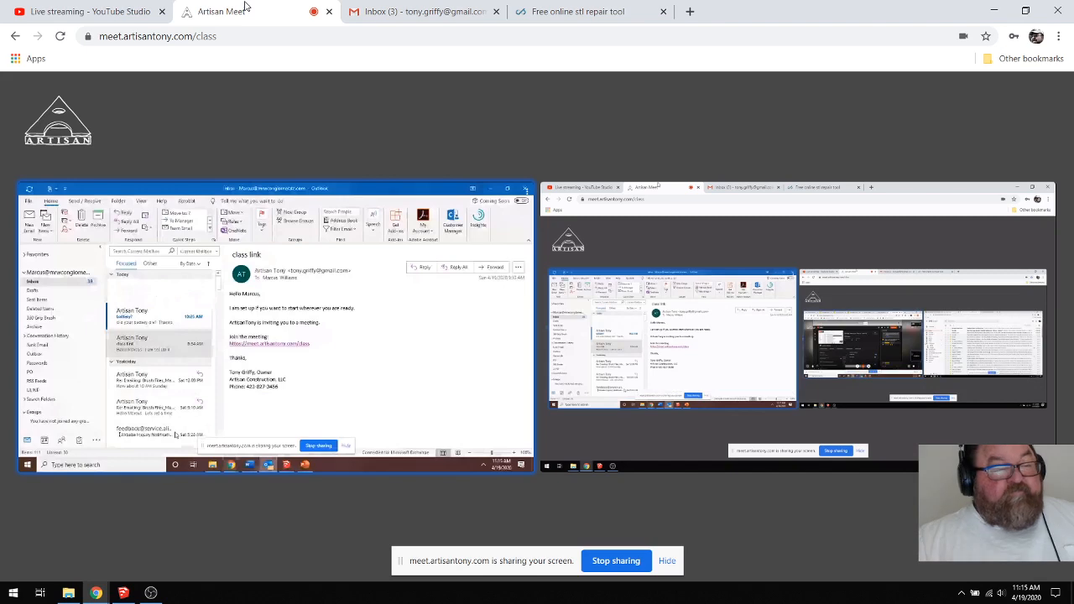
pyautogui.click(92, 9)
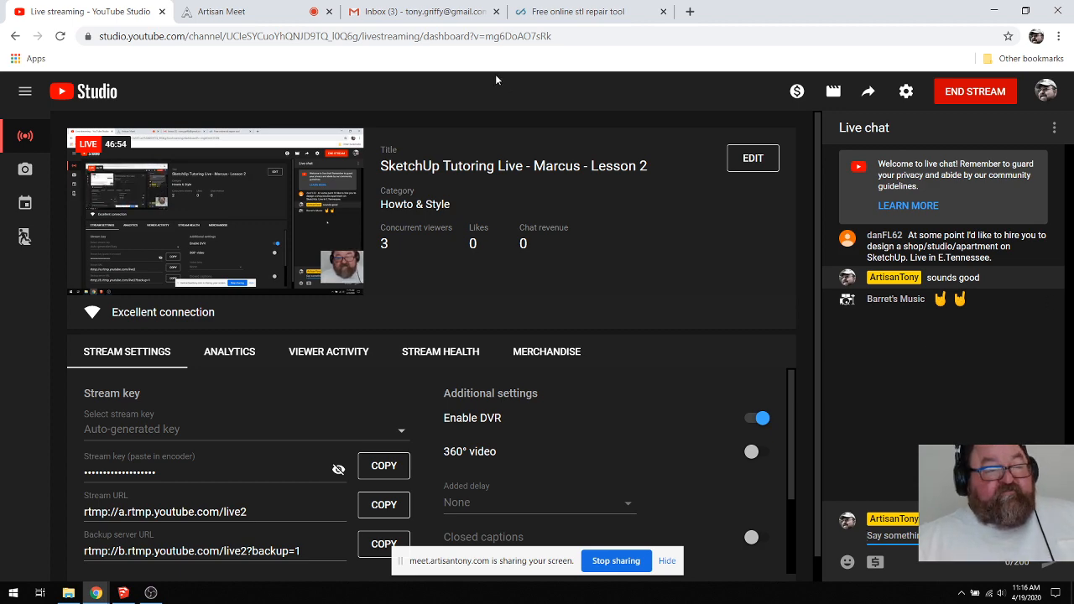
# Check the Gmail inbox and the student's shared SketchUp screen in the Artisan Meet class.
pyautogui.click(244, 12)
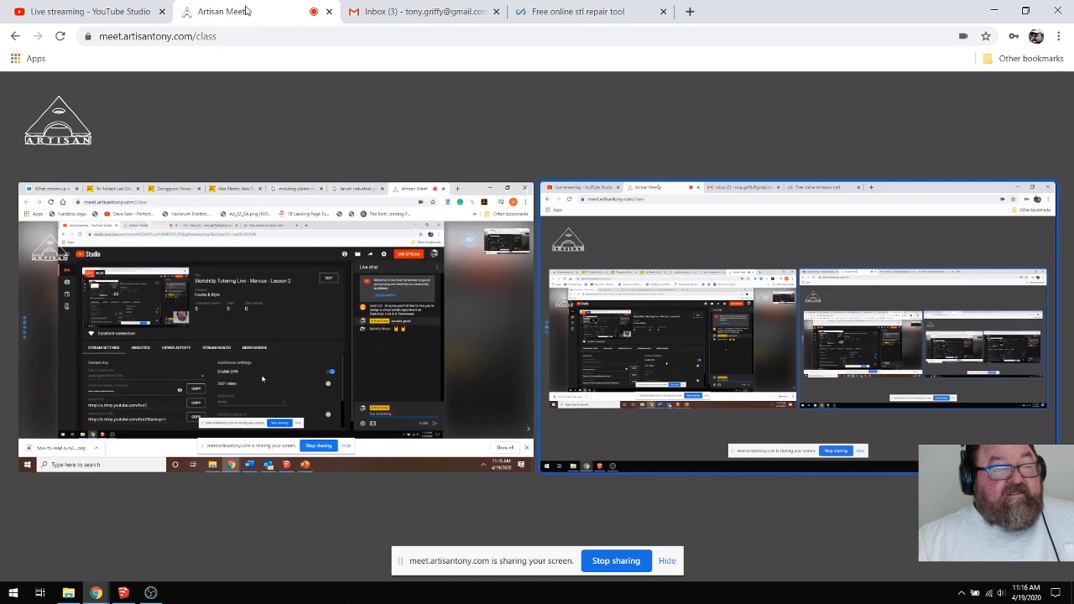
pyautogui.click(406, 6)
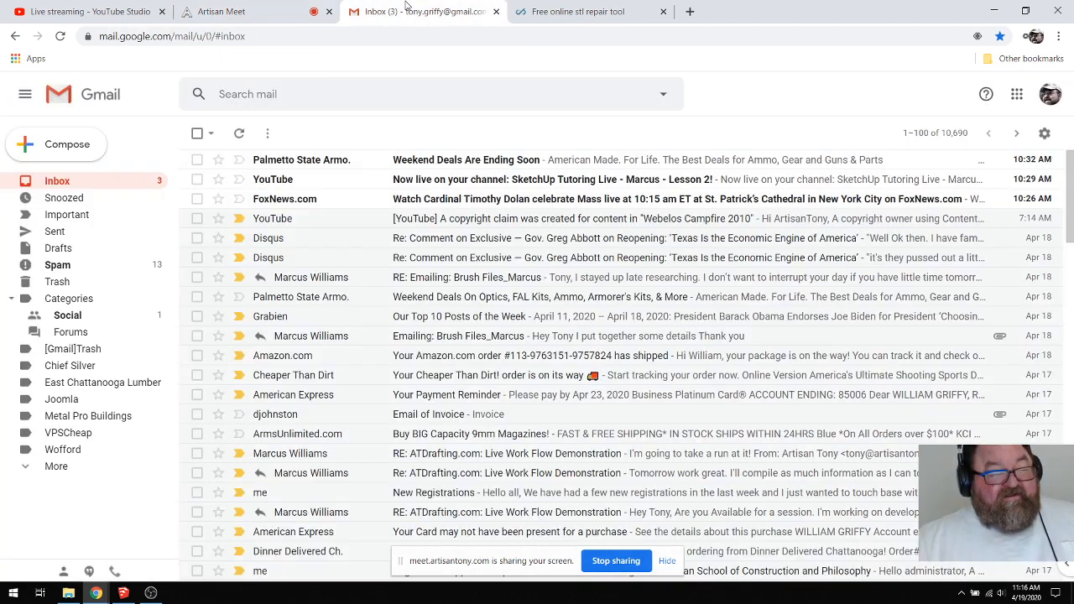
pyautogui.click(244, 12)
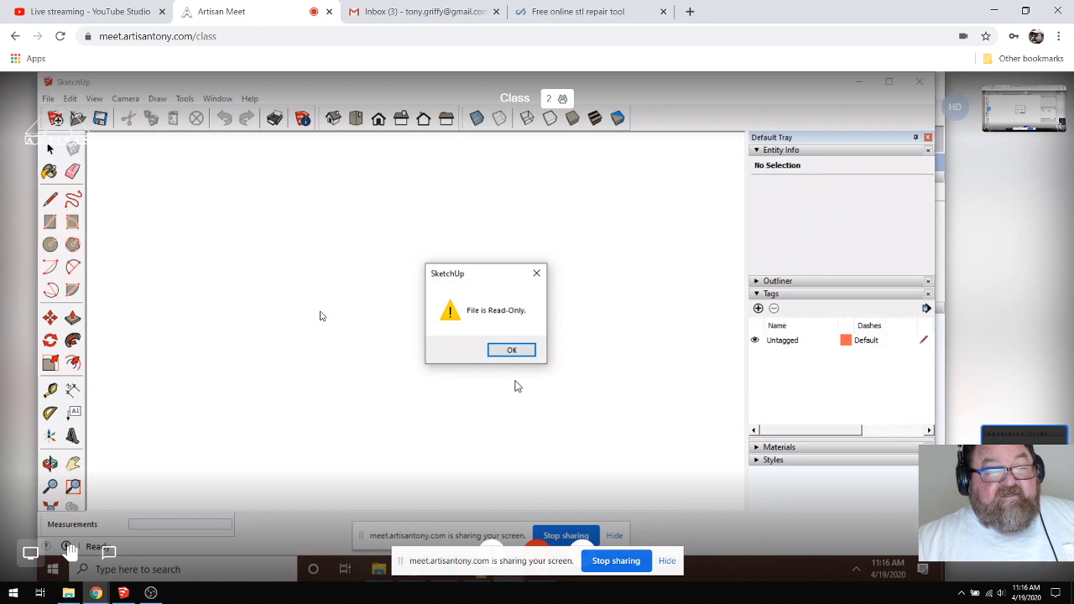
pyautogui.click(506, 351)
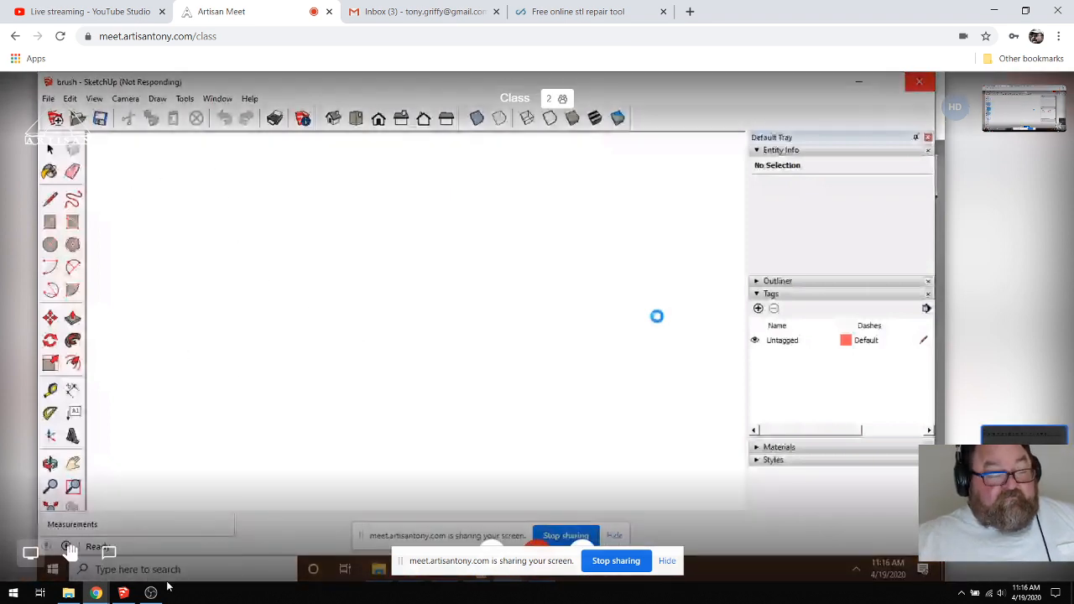
# Switch to SketchUp, start saving the model as brush.skp in the Documents folder, and decline replacing the existing file.
pyautogui.moveTo(96, 594)
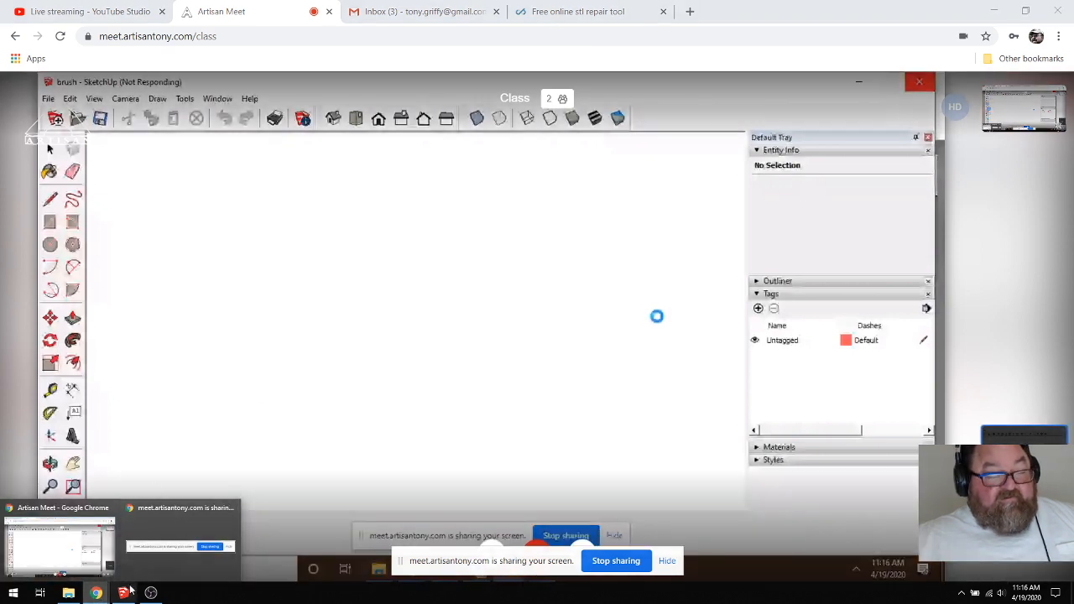
pyautogui.click(141, 522)
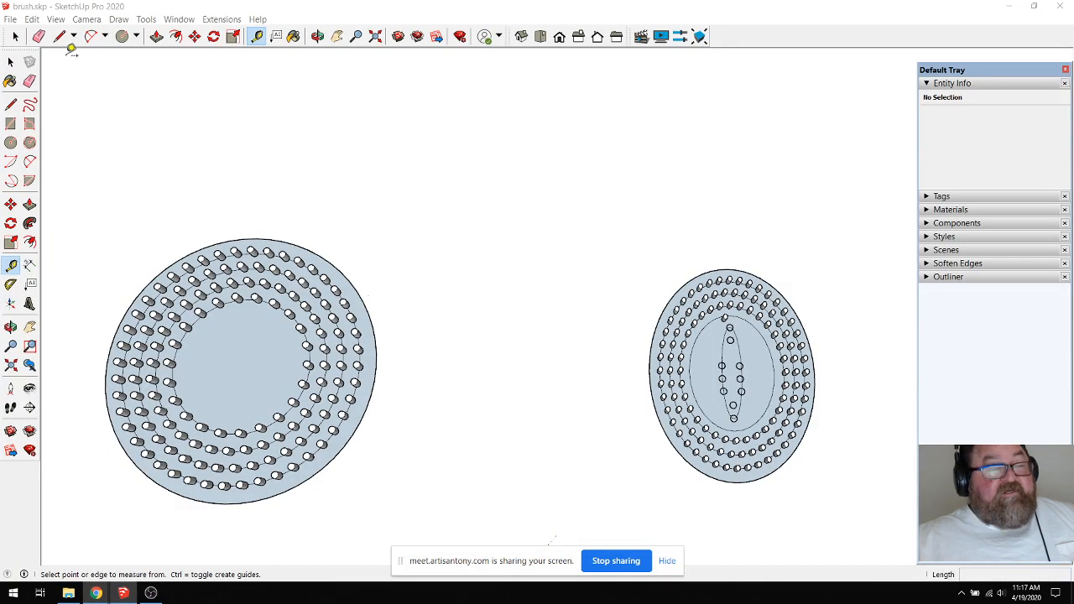
pyautogui.click(10, 18)
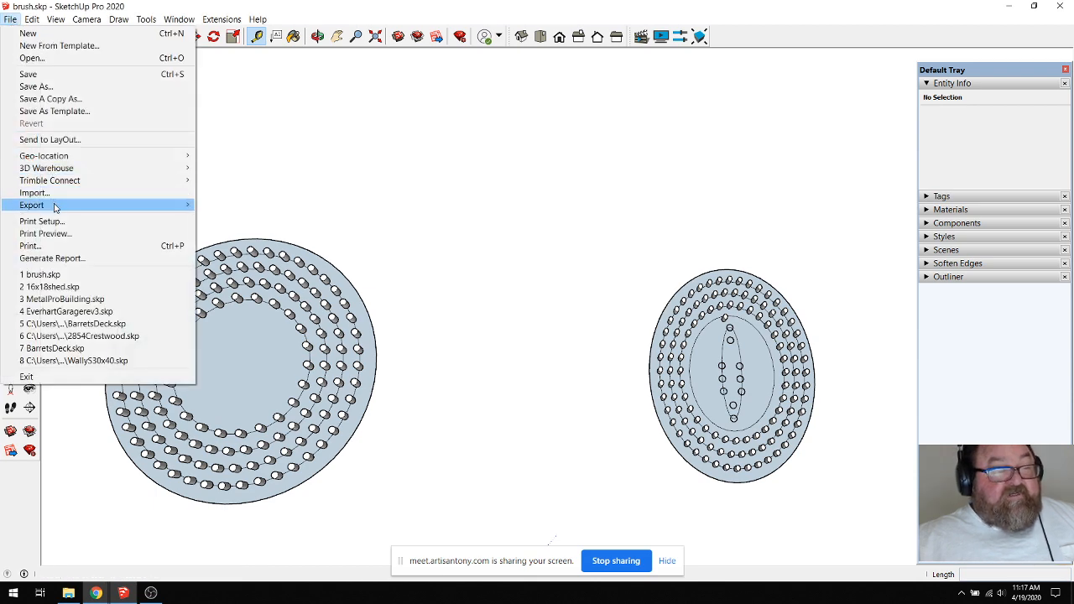
pyautogui.moveTo(55, 207)
pyautogui.click(36, 87)
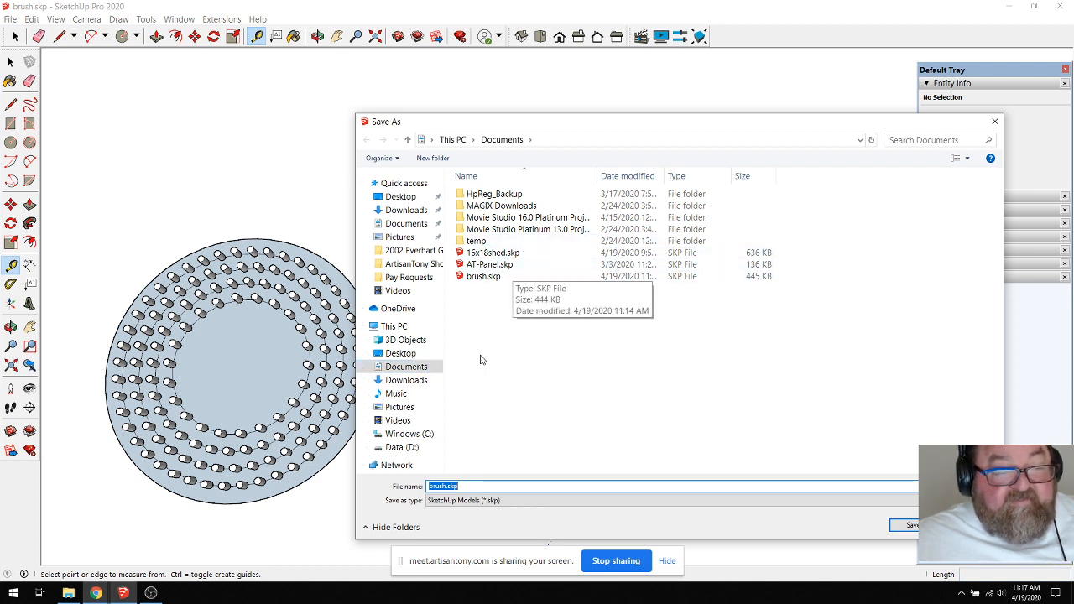
pyautogui.click(906, 525)
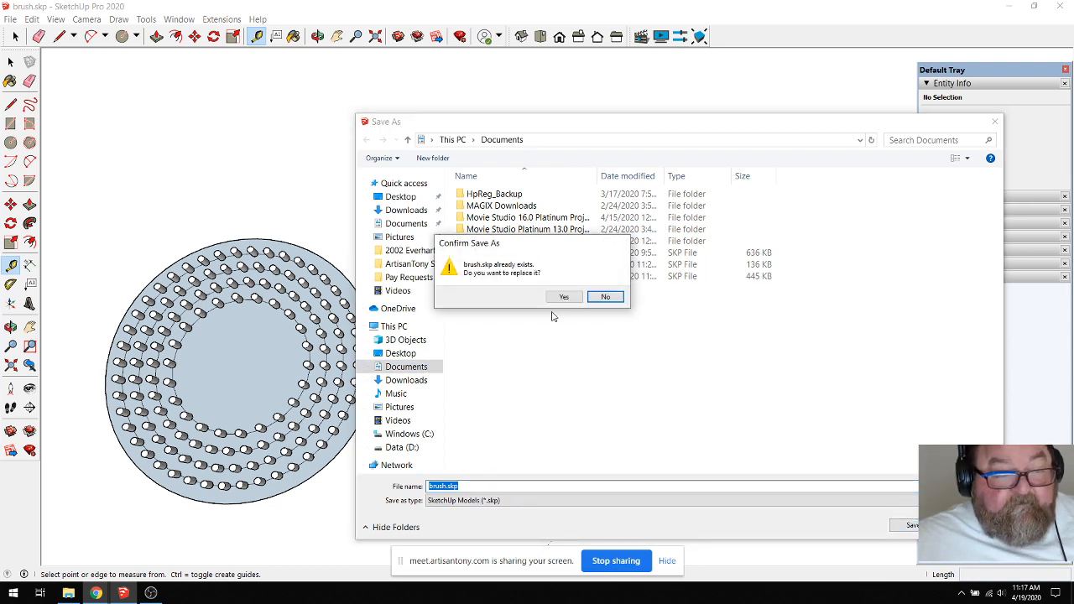
pyautogui.click(607, 298)
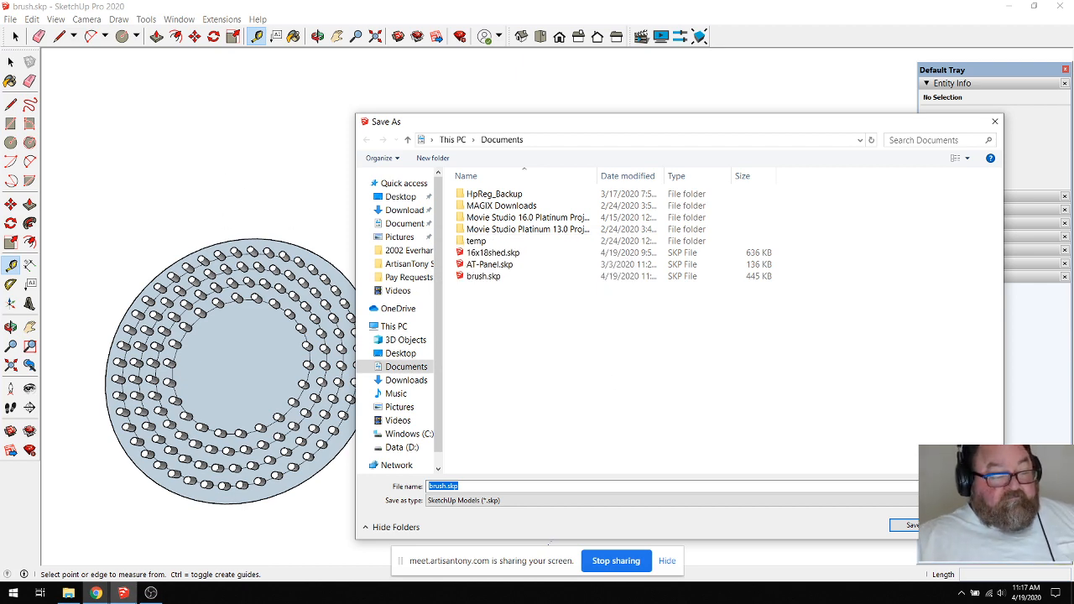
# Return to the Artisan Meet class in Chrome and follow the student's shared SketchUp screen with the brush model.
pyautogui.moveTo(96, 593)
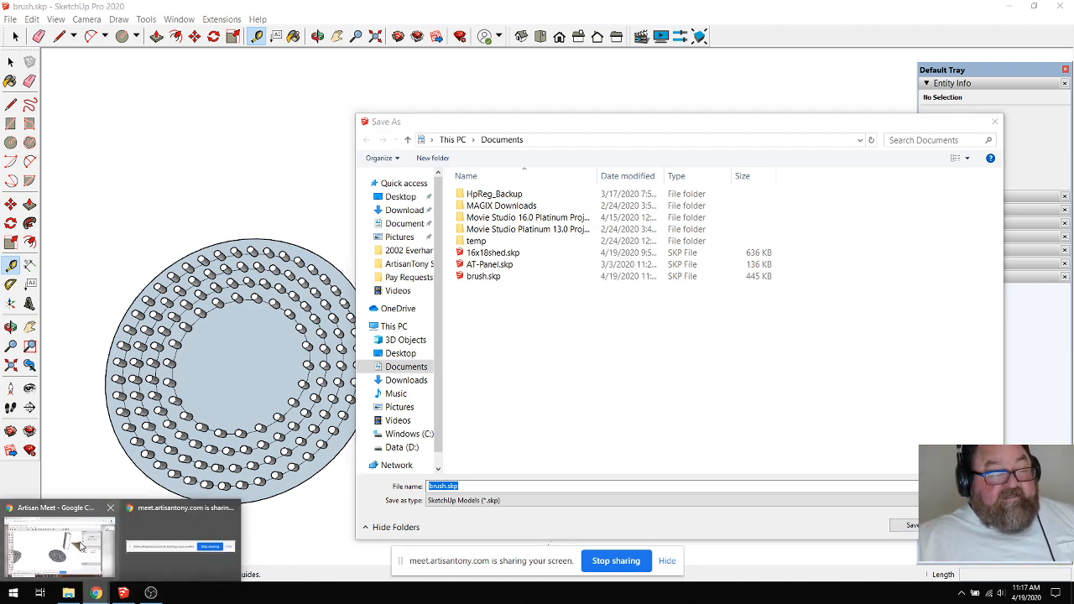
pyautogui.click(70, 551)
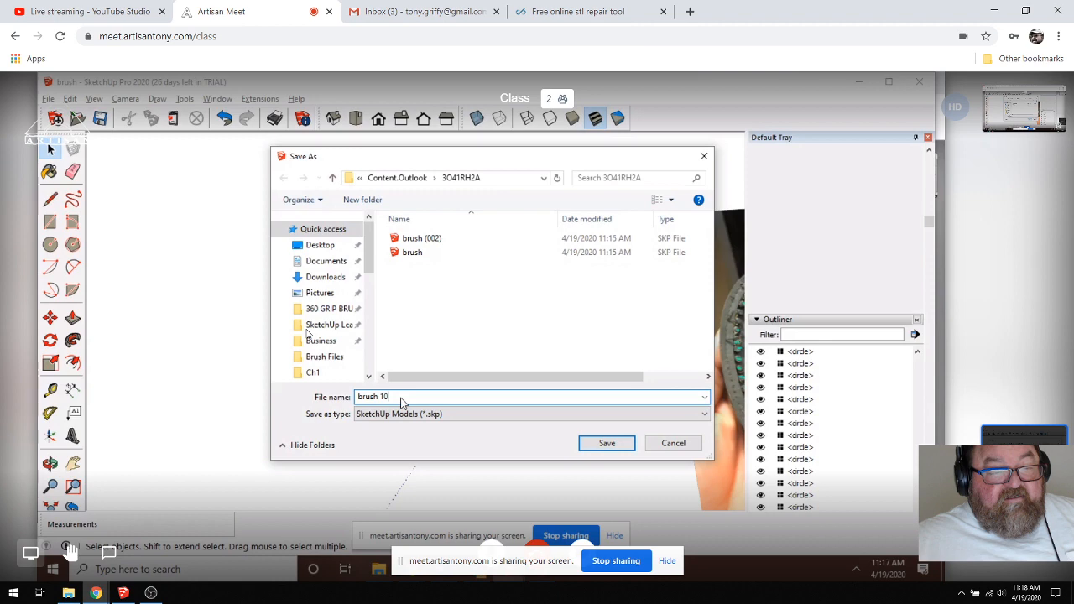
pyautogui.press('Return')
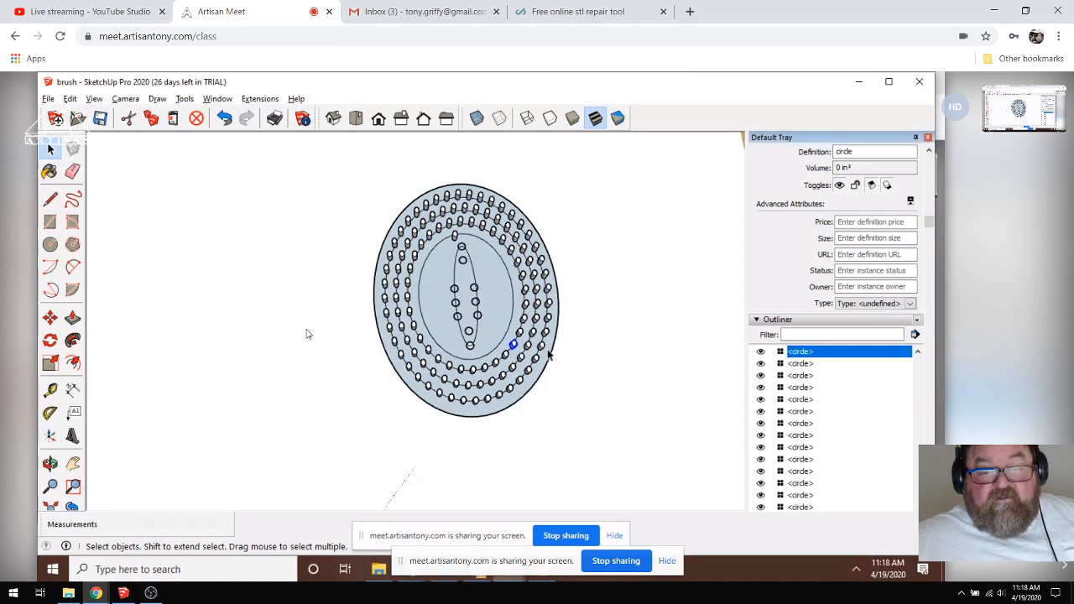
pyautogui.scroll(2, 544, 347)
pyautogui.press('Delete')
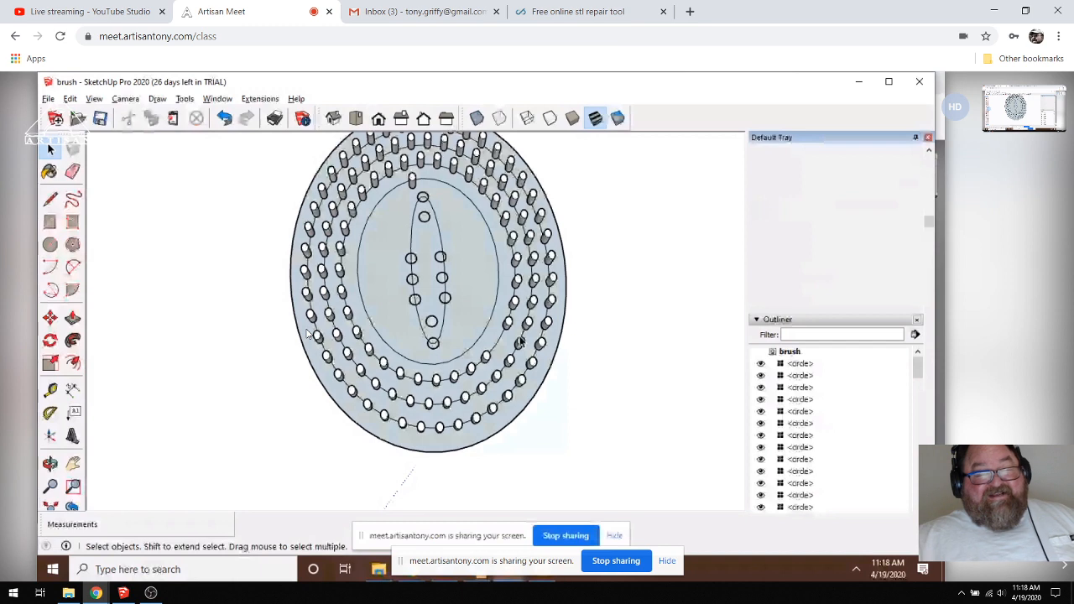
pyautogui.hotkey('ctrl', 'z')
pyautogui.scroll(-3, 520, 342)
pyautogui.moveTo(520, 342); pyautogui.dragTo(646, 245, button='middle')
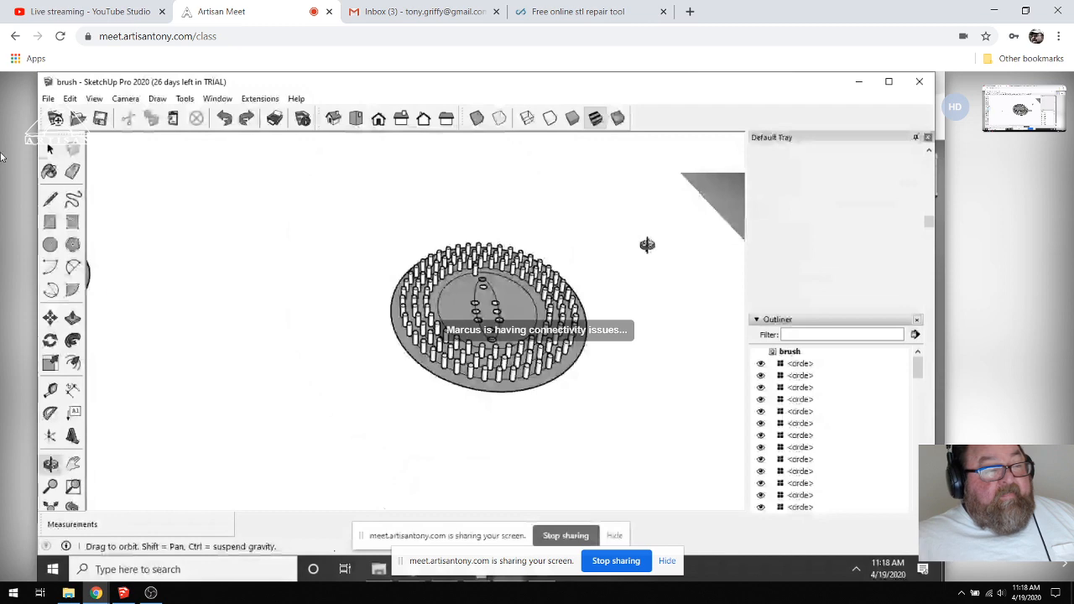
# Stop sharing the screen in the Artisan Meet class and enlarge the student's shared view.
pyautogui.click(99, 10)
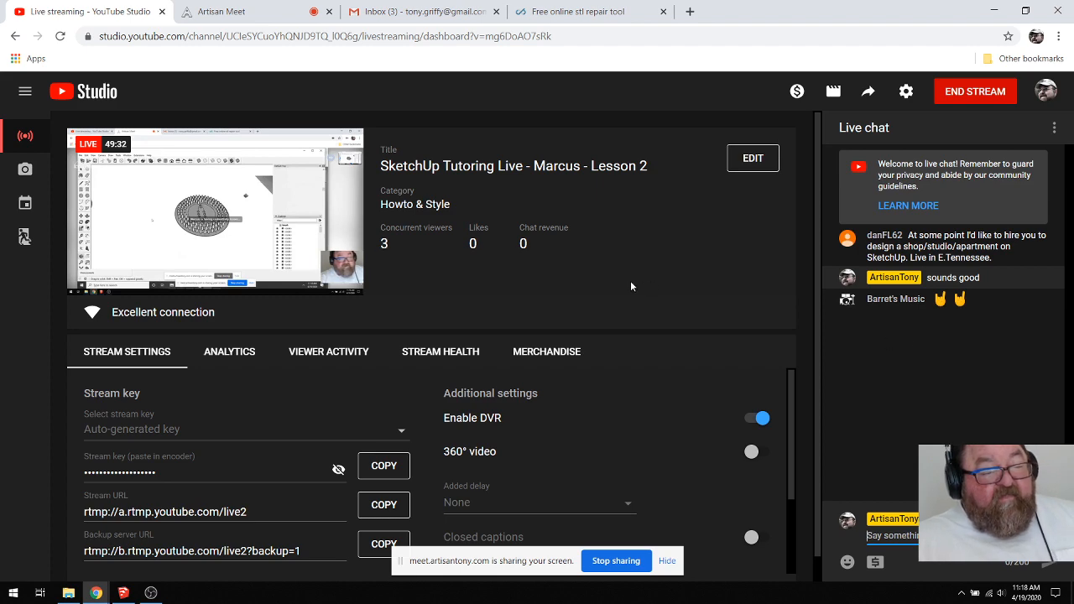
pyautogui.click(260, 12)
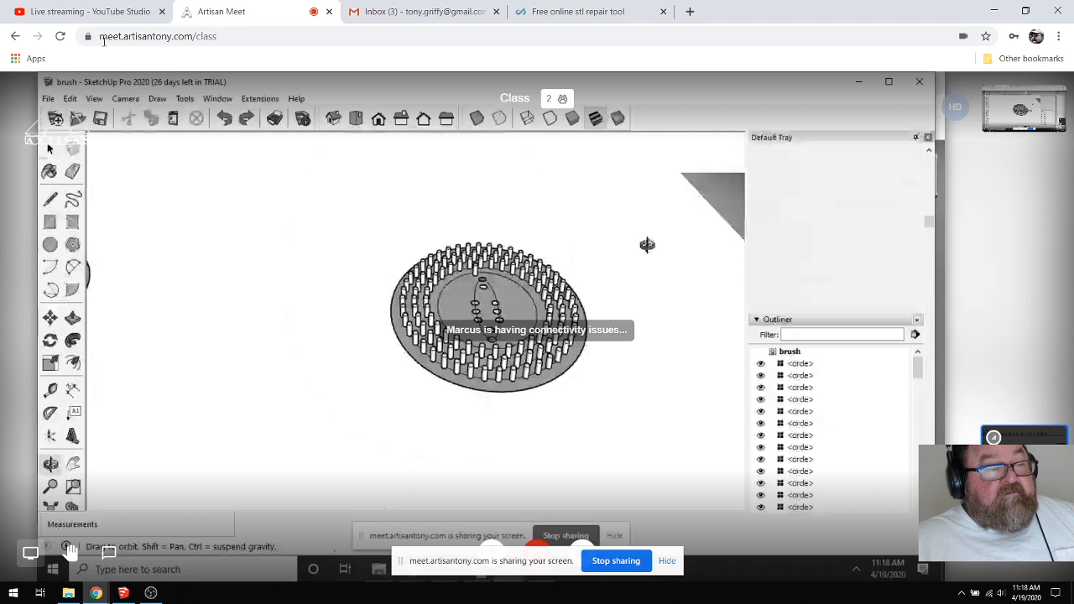
pyautogui.click(100, 12)
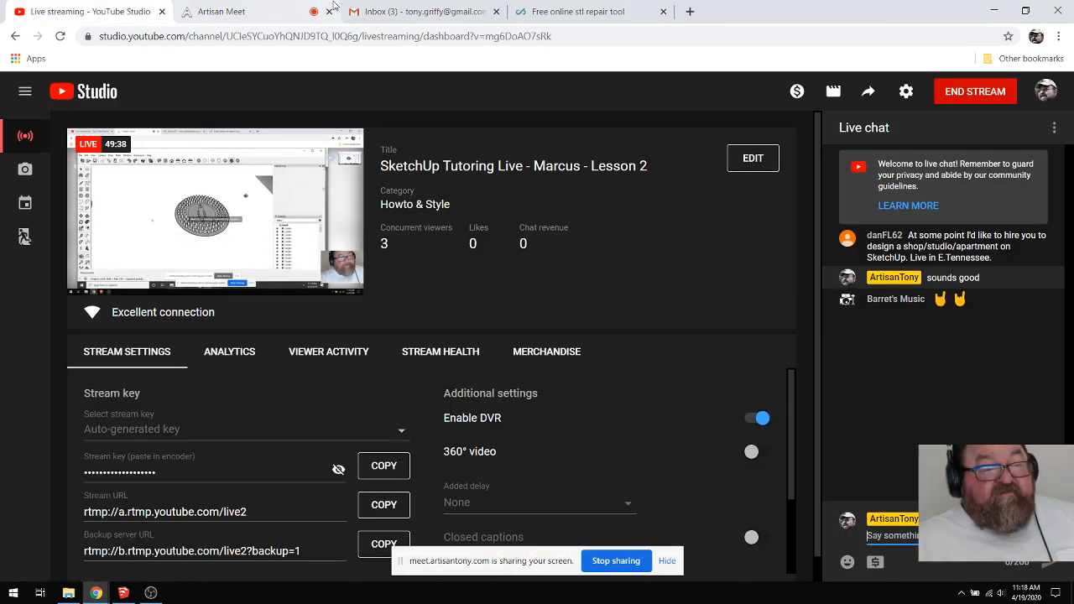
pyautogui.click(235, 12)
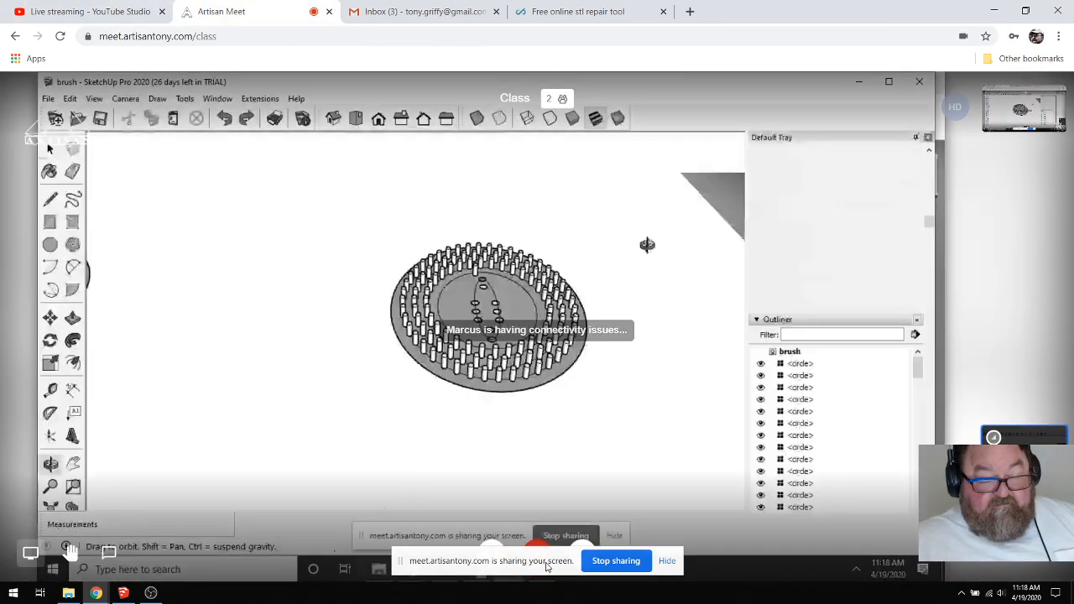
pyautogui.click(620, 561)
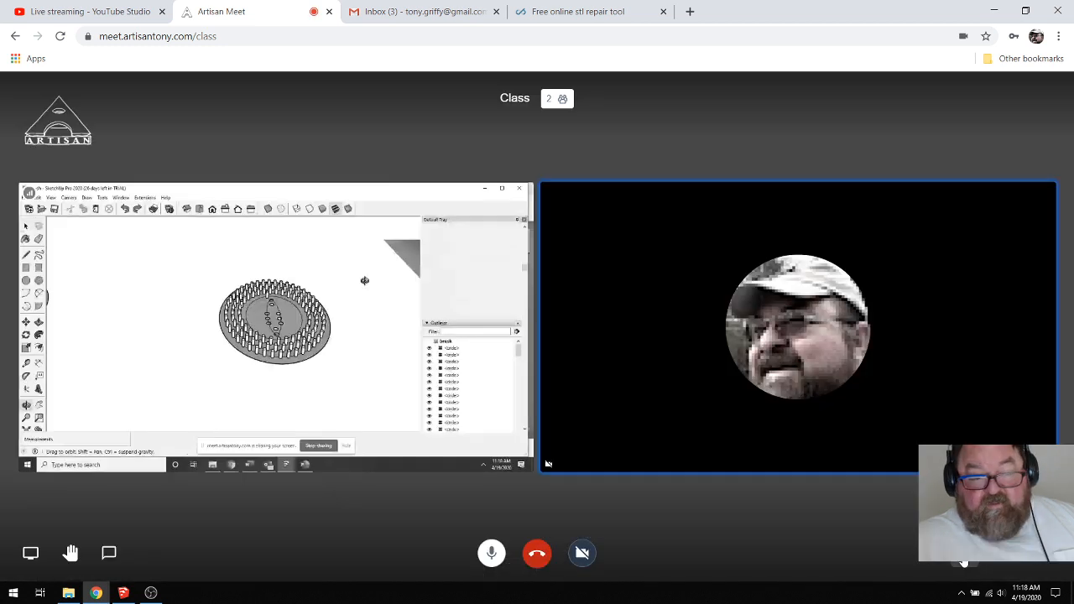
pyautogui.click(148, 300)
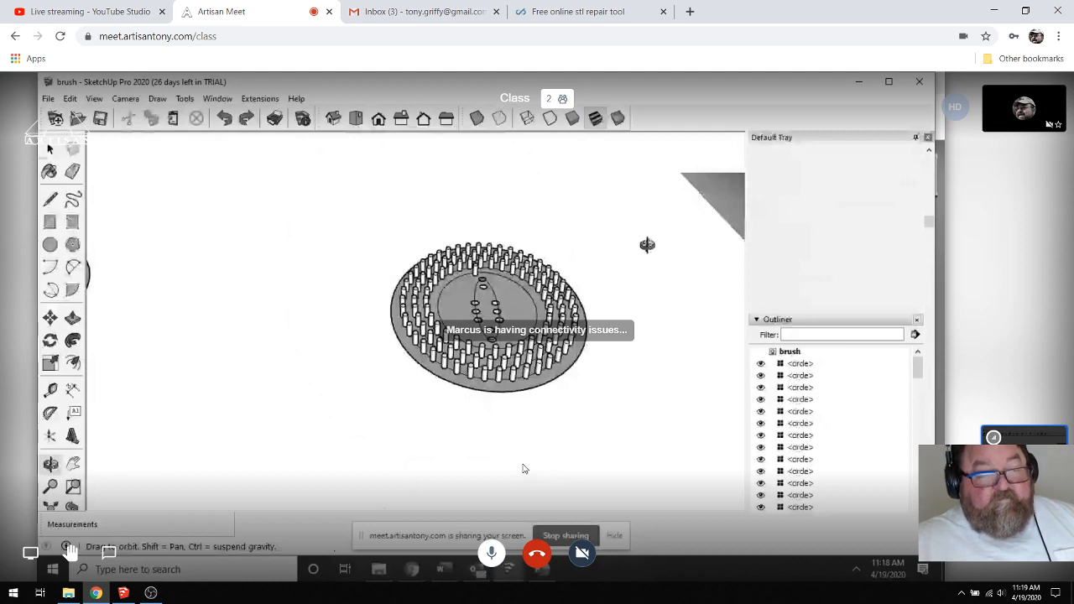
# Check the stream status in OBS, the Gmail inbox, and the live chat in YouTube Studio.
pyautogui.click(149, 594)
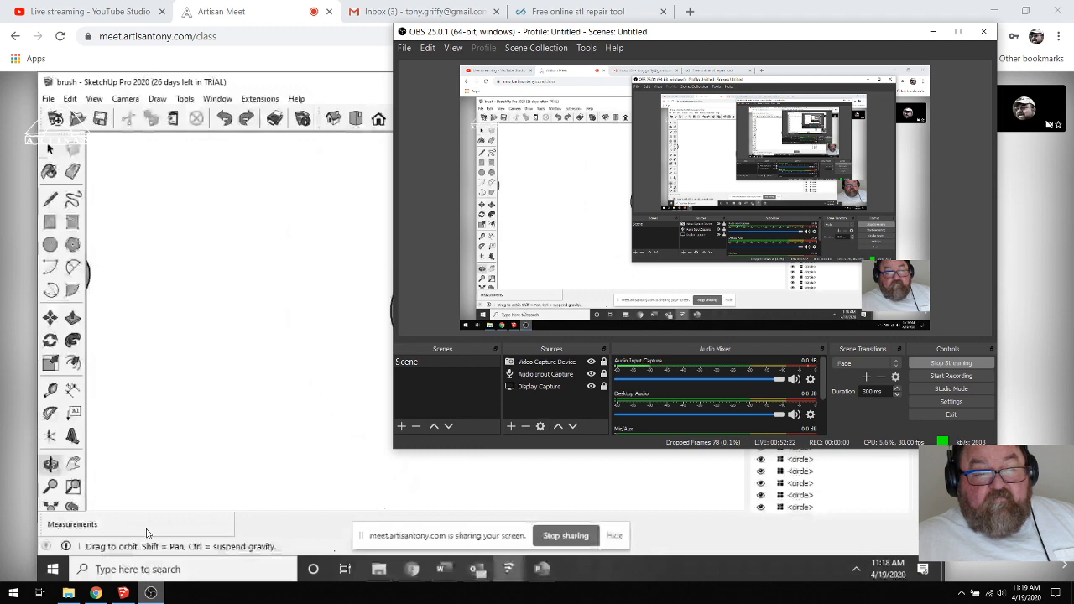
pyautogui.click(166, 422)
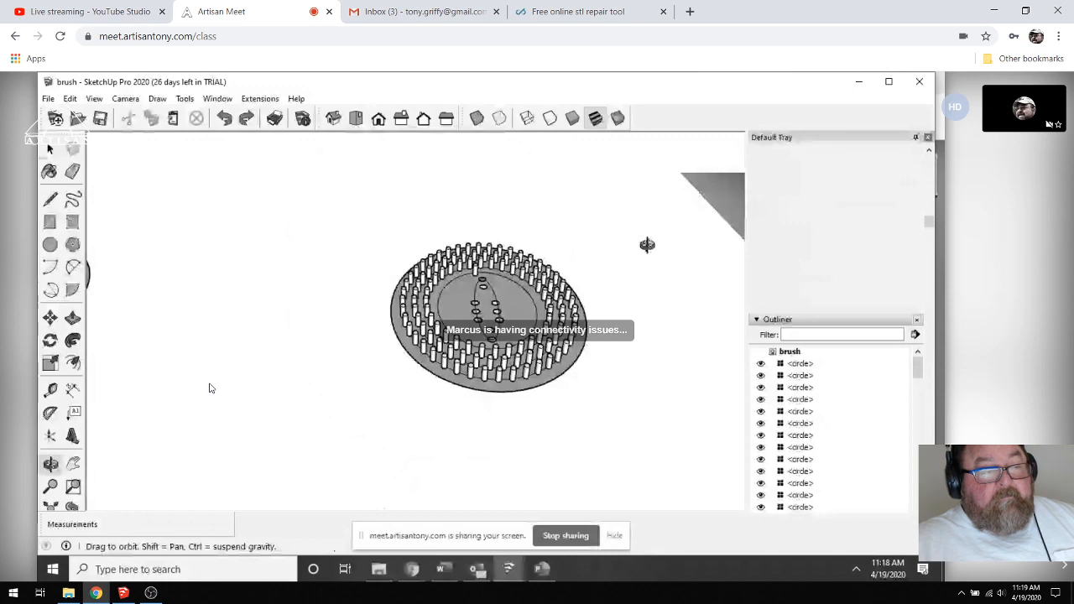
pyautogui.click(421, 11)
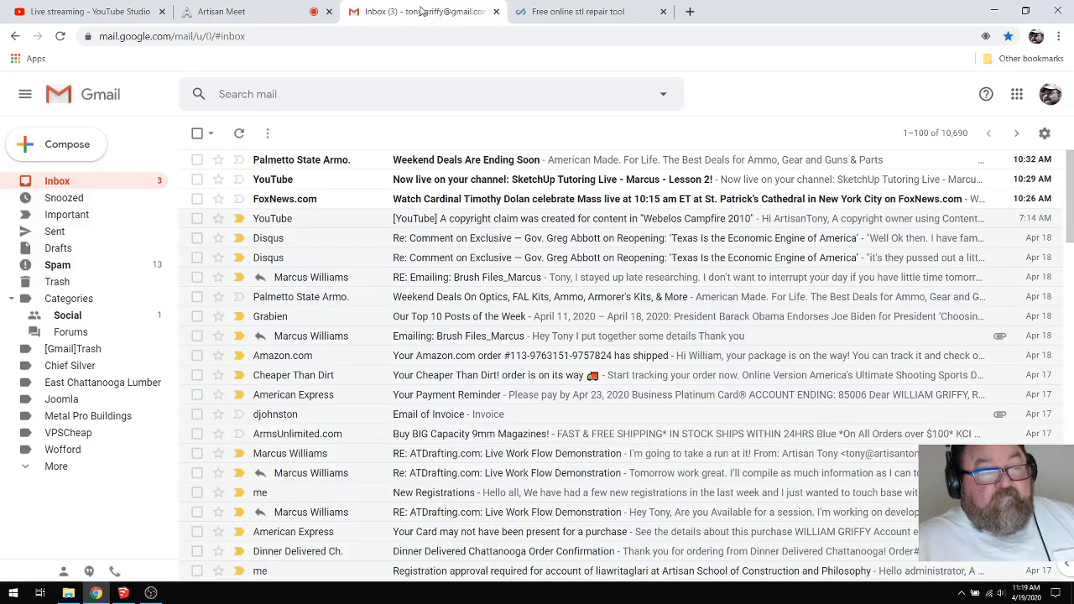
pyautogui.click(93, 11)
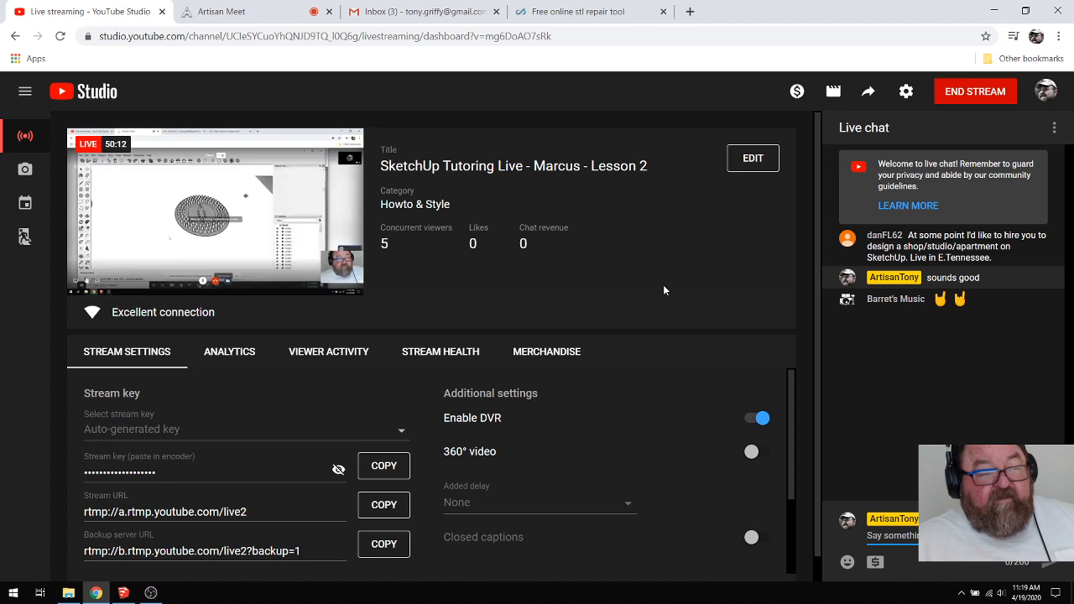
pyautogui.click(270, 13)
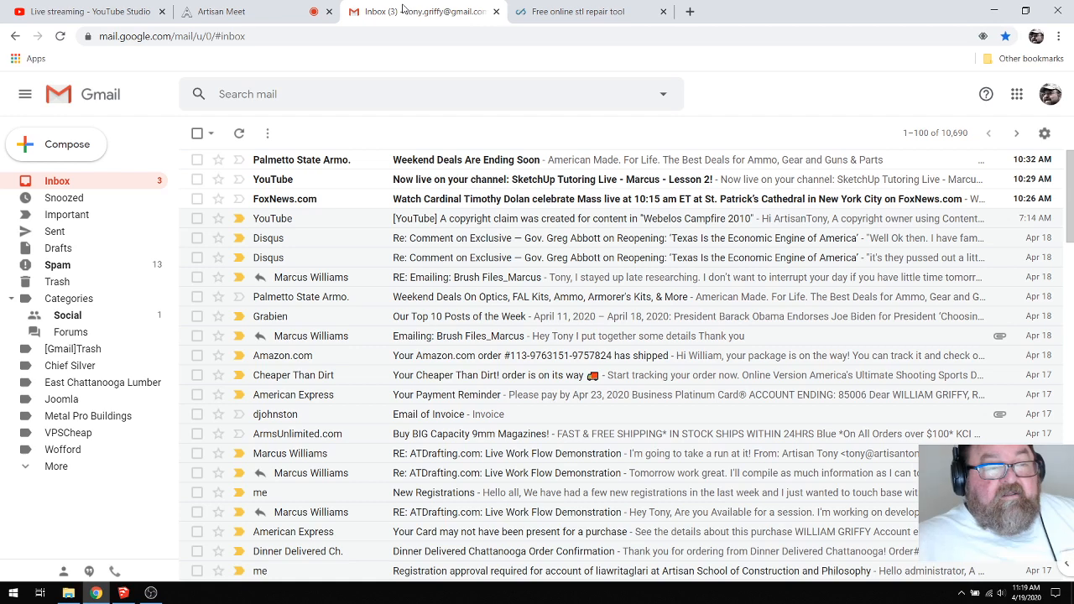
pyautogui.click(369, 20)
pyautogui.click(92, 12)
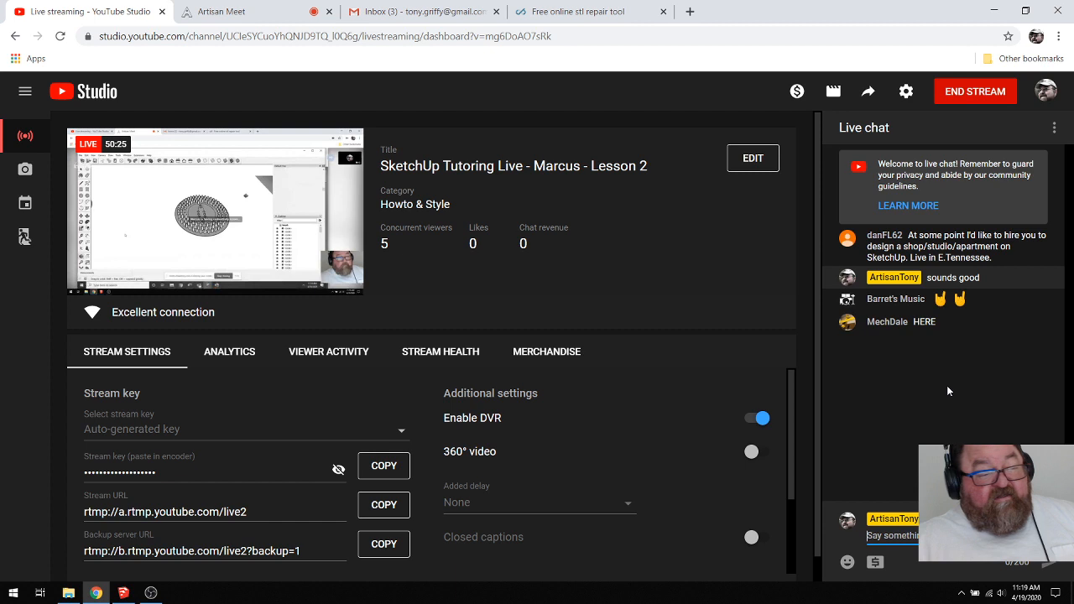
# Follow the student's video in the Artisan Meet class while monitoring the live stream dashboard in YouTube Studio.
pyautogui.click(247, 10)
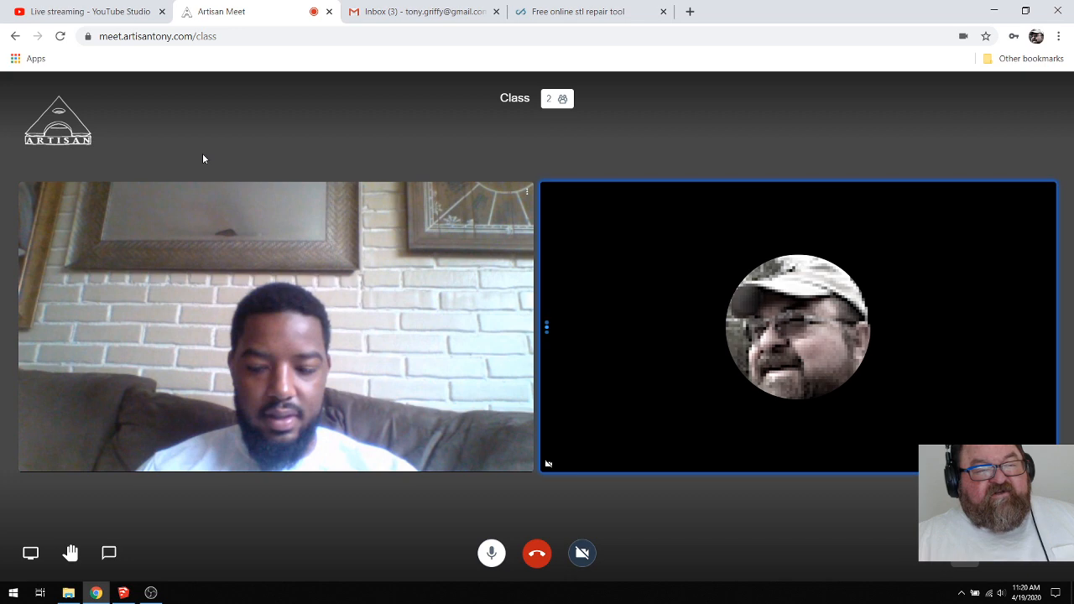
pyautogui.click(83, 10)
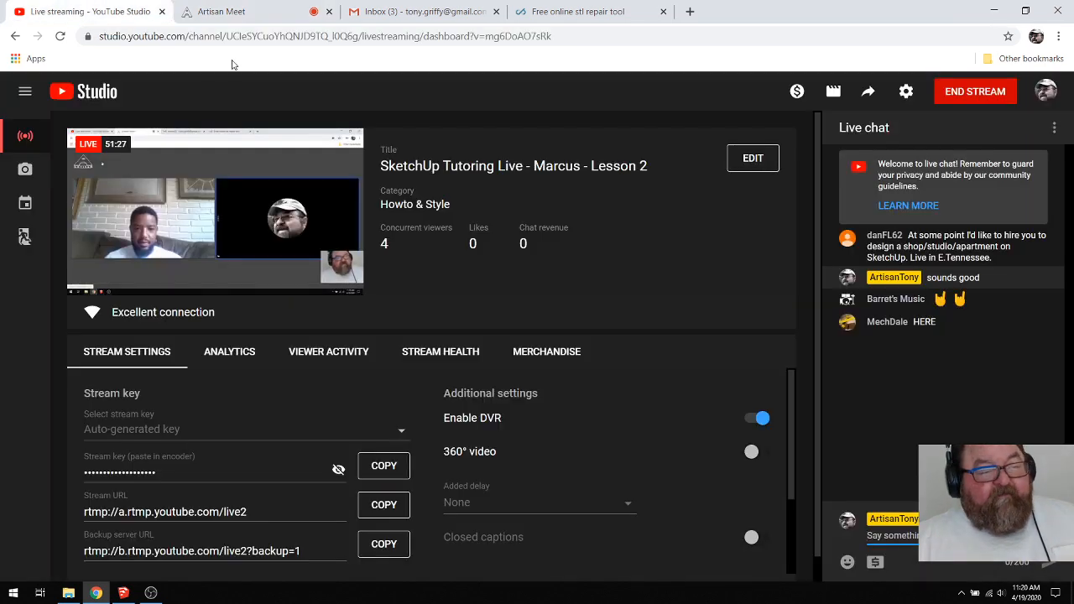
pyautogui.click(239, 11)
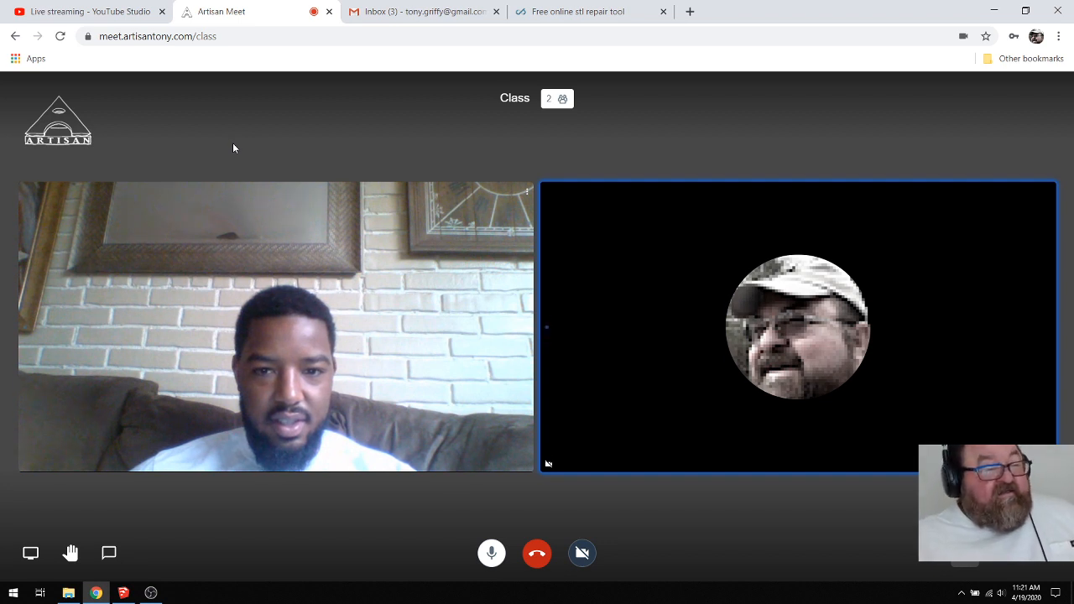
pyautogui.click(107, 14)
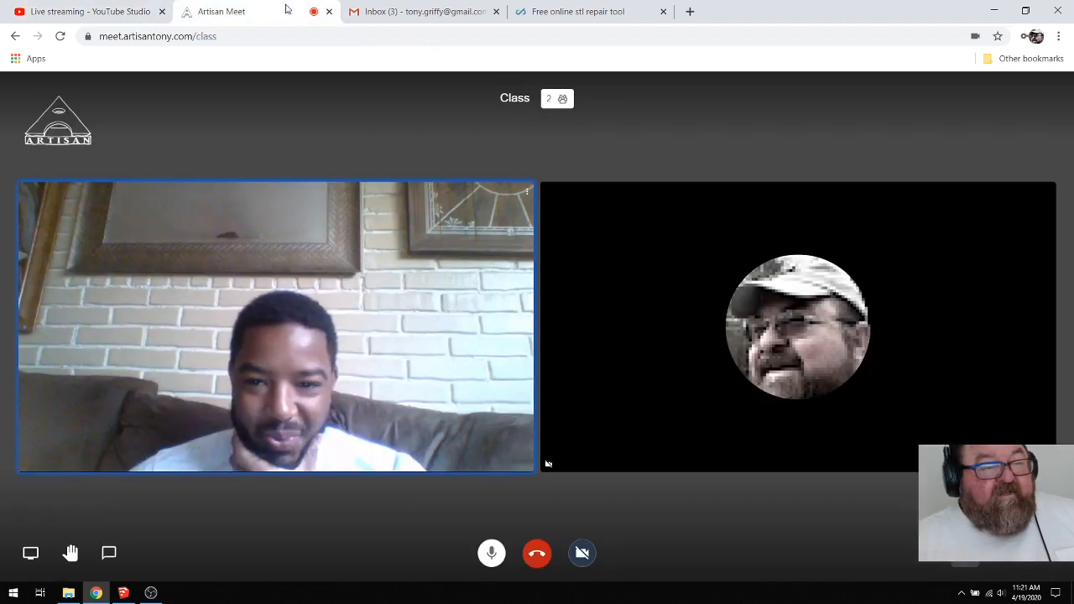
pyautogui.click(225, 12)
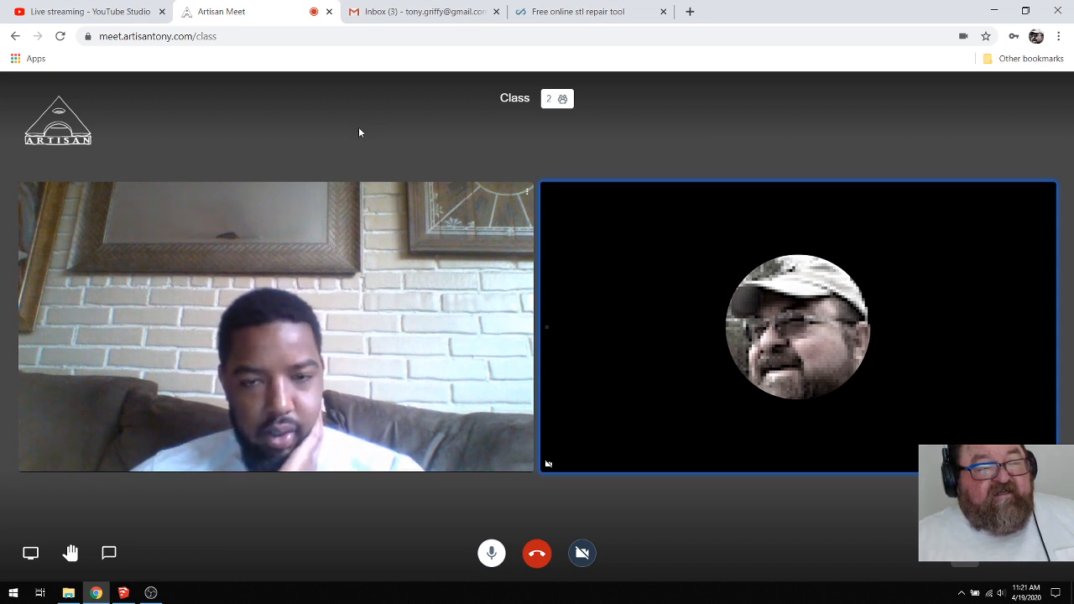
pyautogui.click(89, 12)
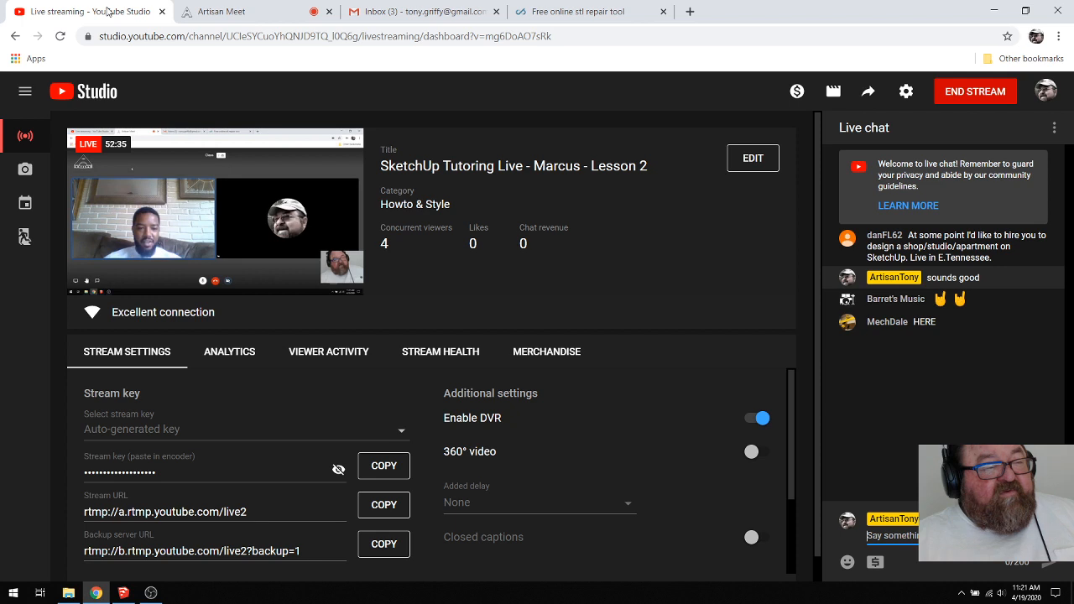
# Close the Artisan Meet class and return to the live stream dashboard in YouTube Studio.
pyautogui.click(255, 11)
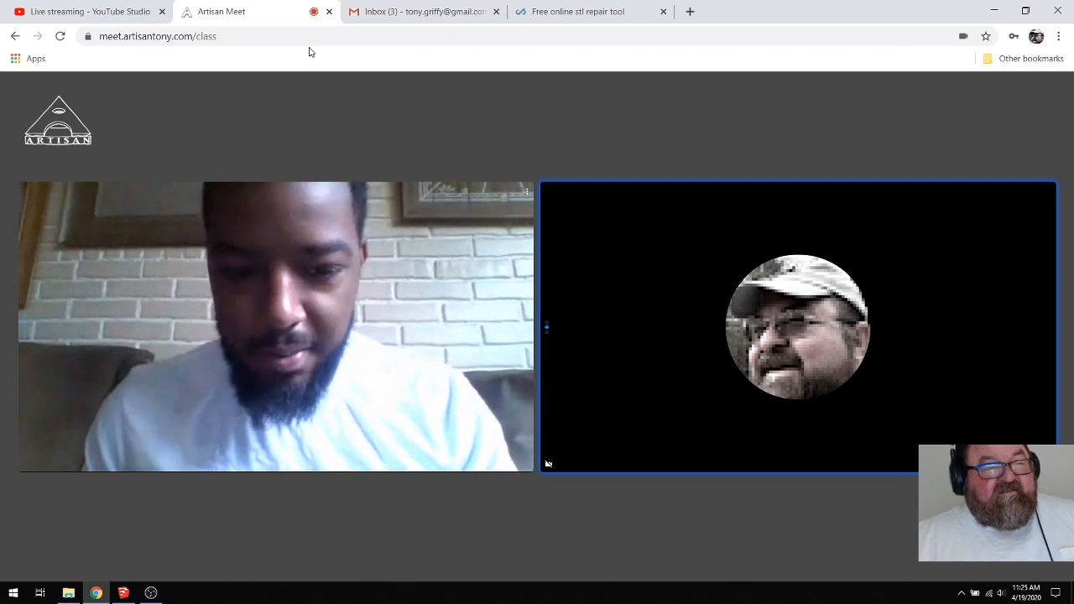
pyautogui.click(329, 12)
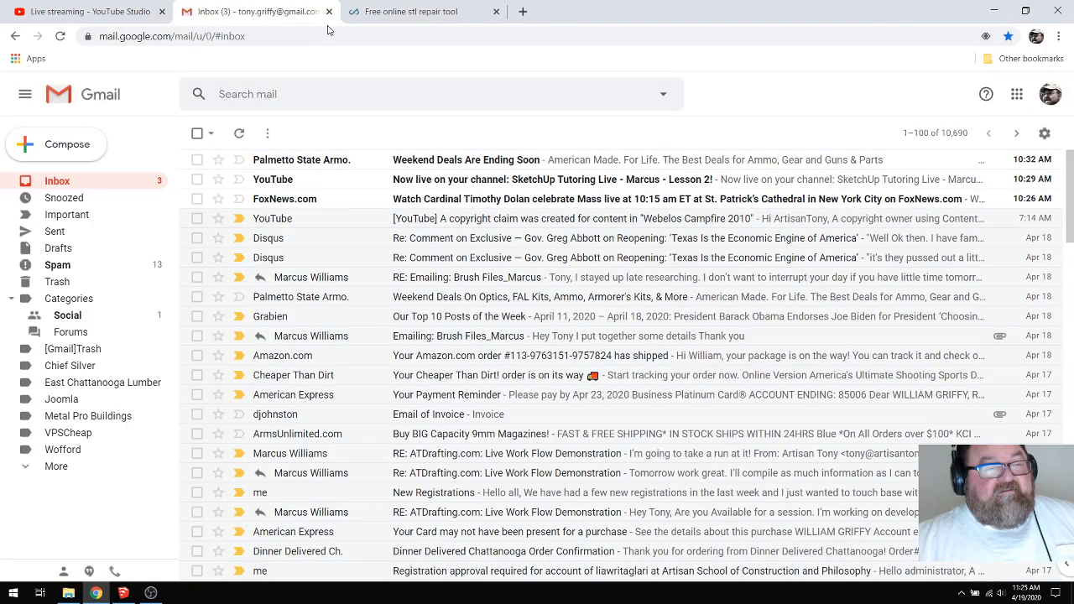
pyautogui.click(101, 12)
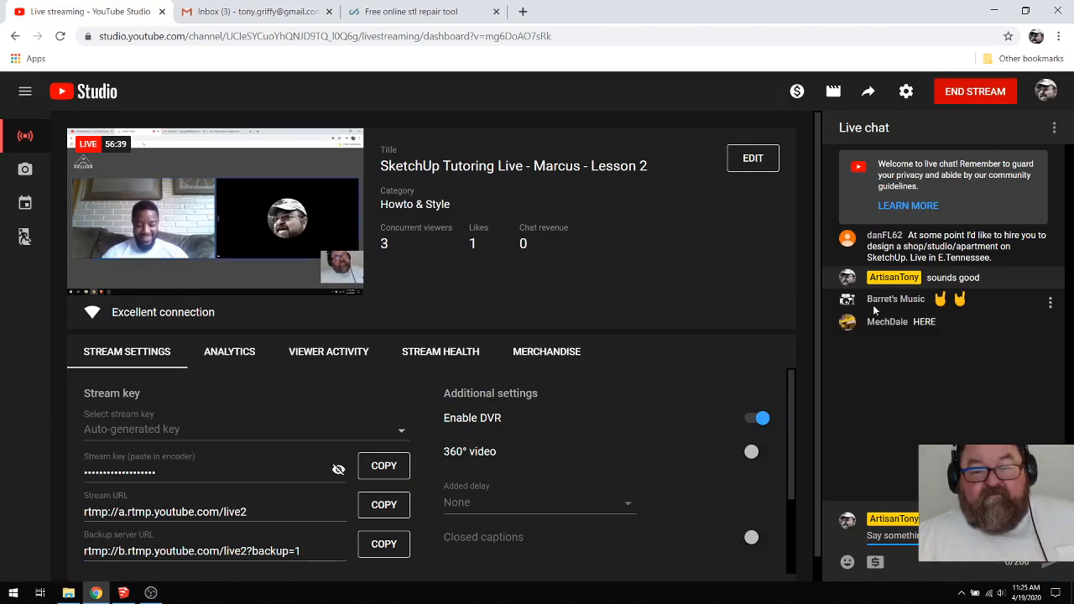